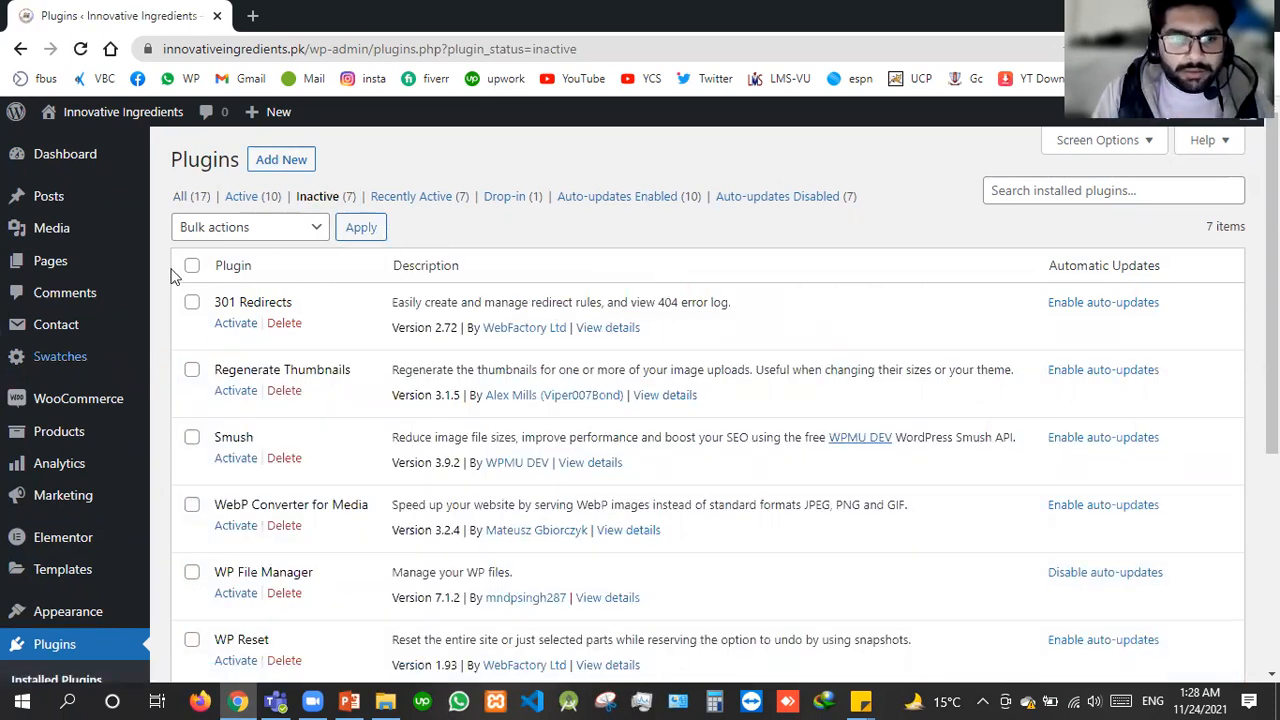
Select all the inactive plugins and bulk-delete them together with their data
click(250, 227)
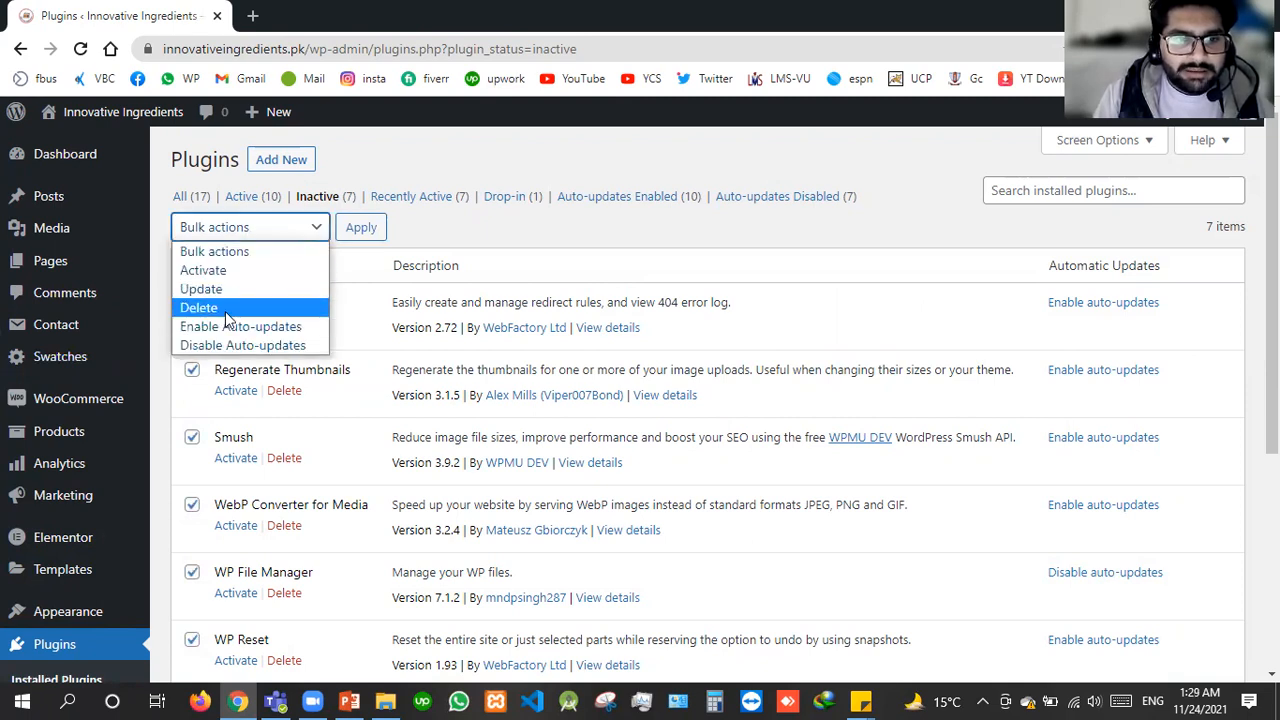
click(225, 309)
click(362, 228)
click(728, 171)
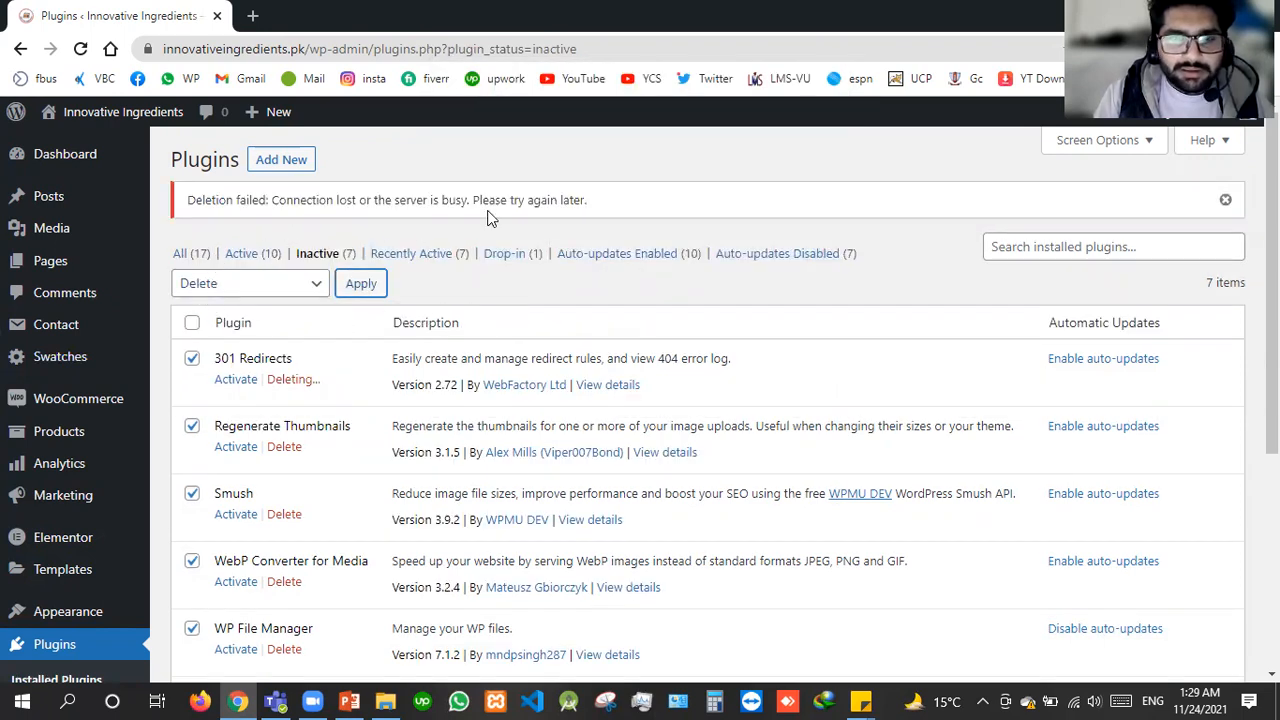
Repeat the bulk deletion with all inactive plugins selected, and decline the separate deletion of Regenerate Thumbnails
click(192, 322)
click(362, 284)
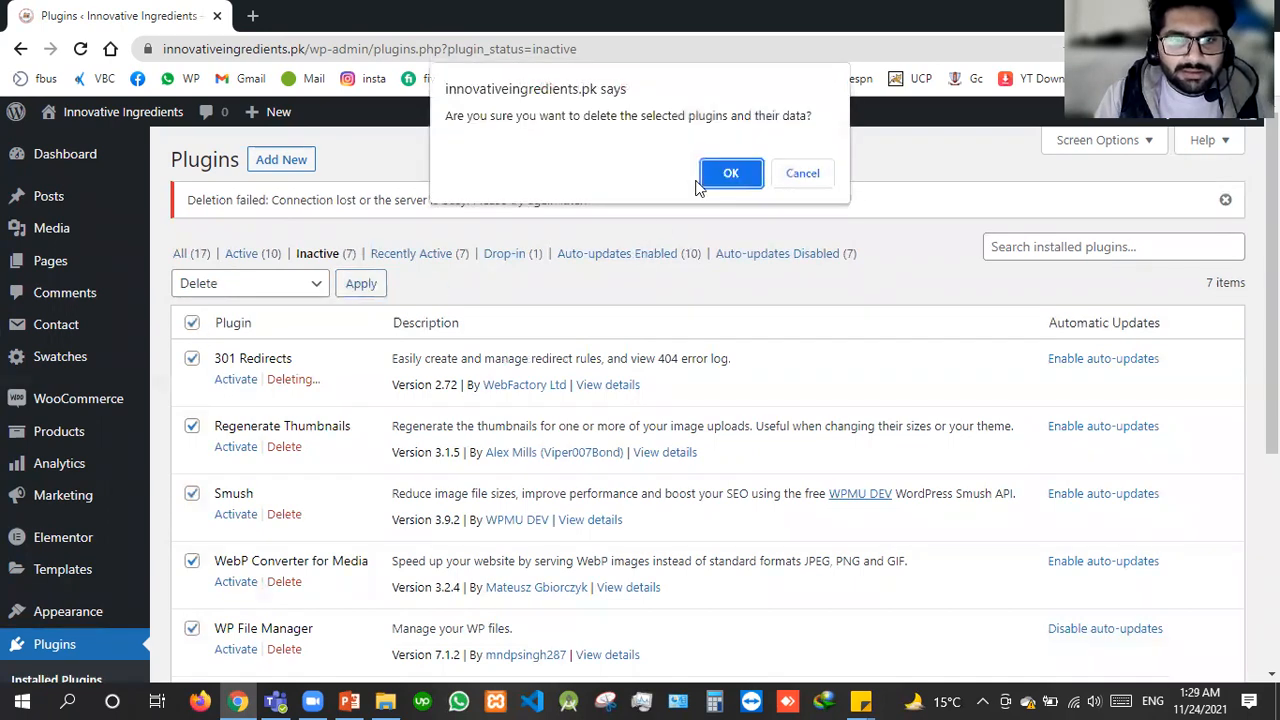
click(733, 171)
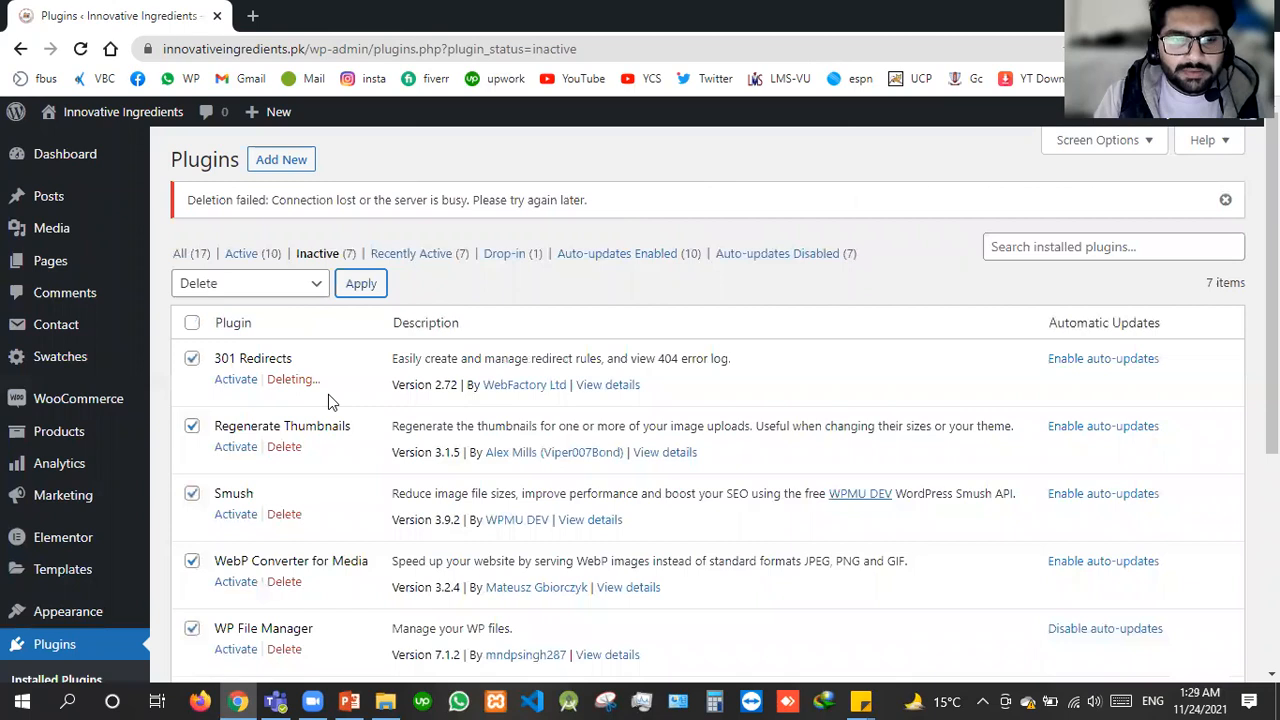
scroll(365, 372, down, 1)
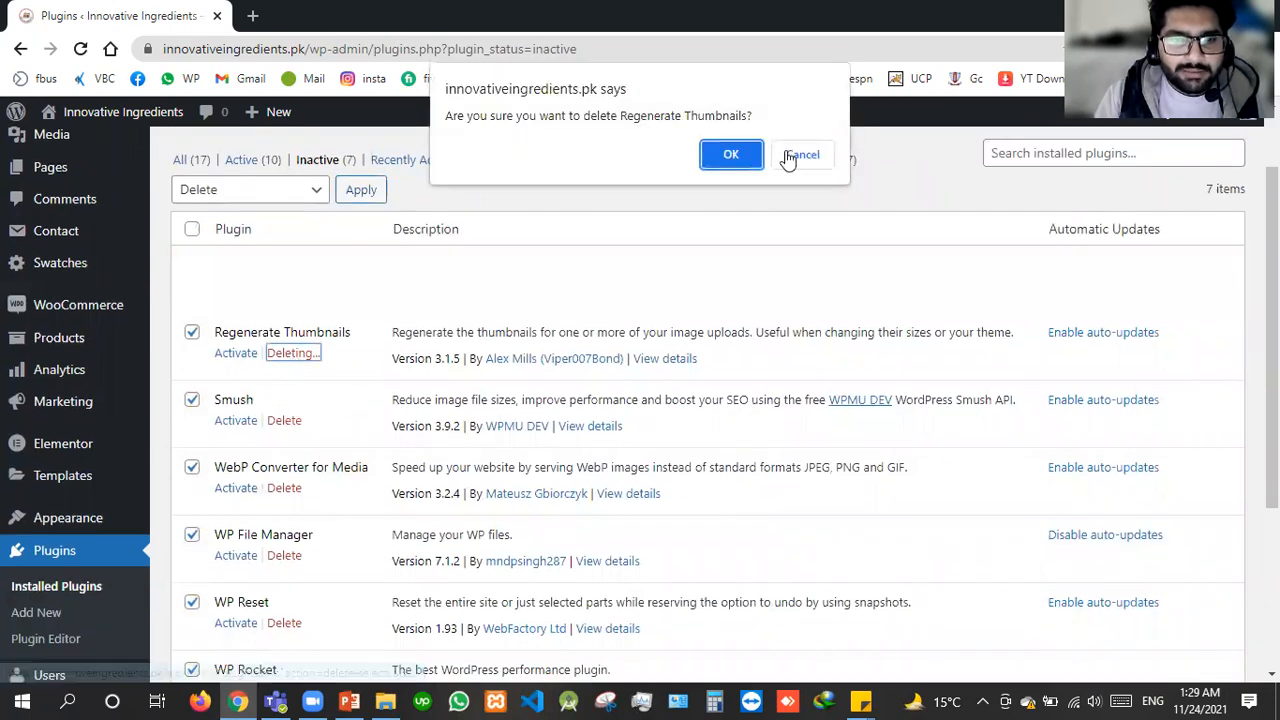
click(789, 155)
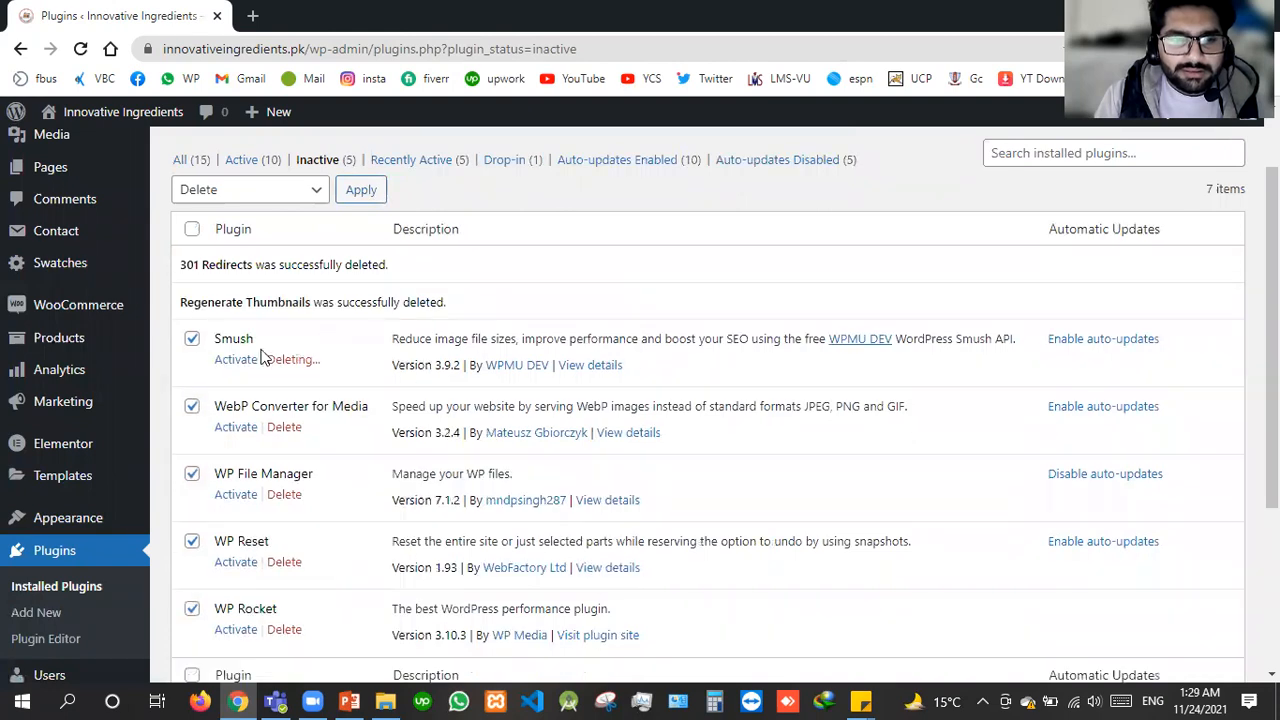
Check the inactive plugins list for the progress of the bulk deletion
scroll(400, 263, up, 1)
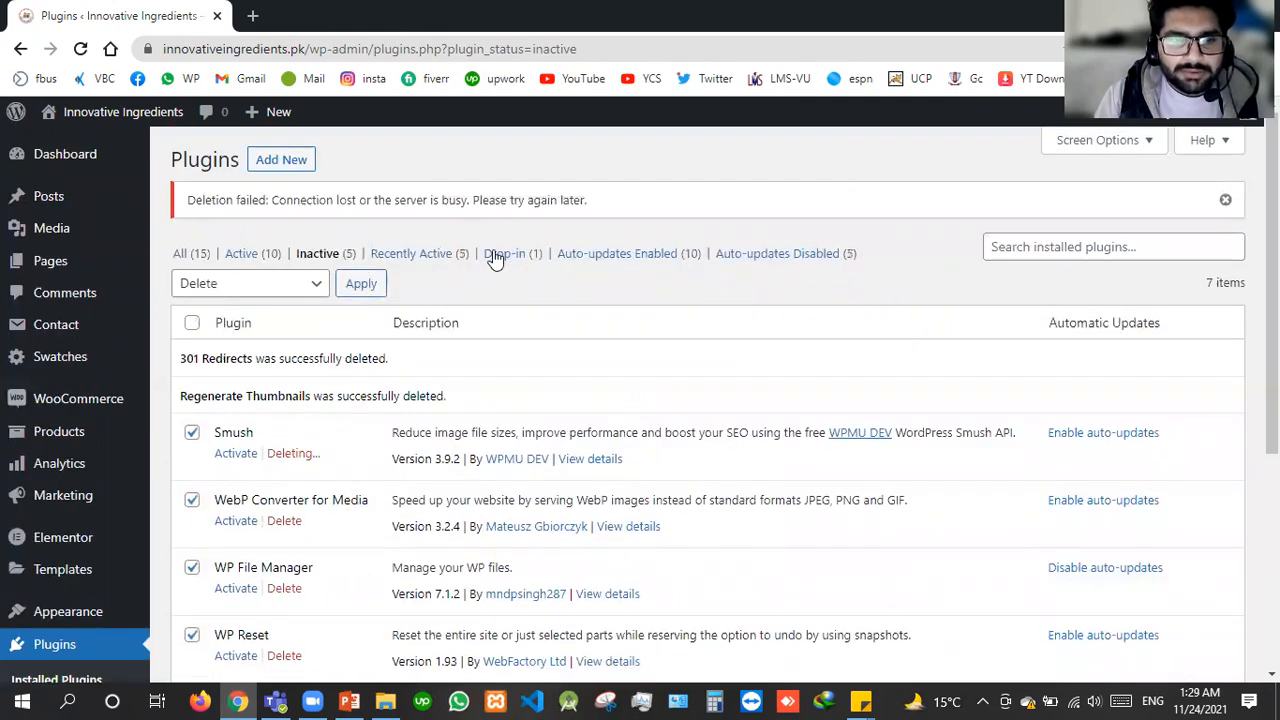
scroll(480, 325, down, 1)
scroll(480, 325, down, 3)
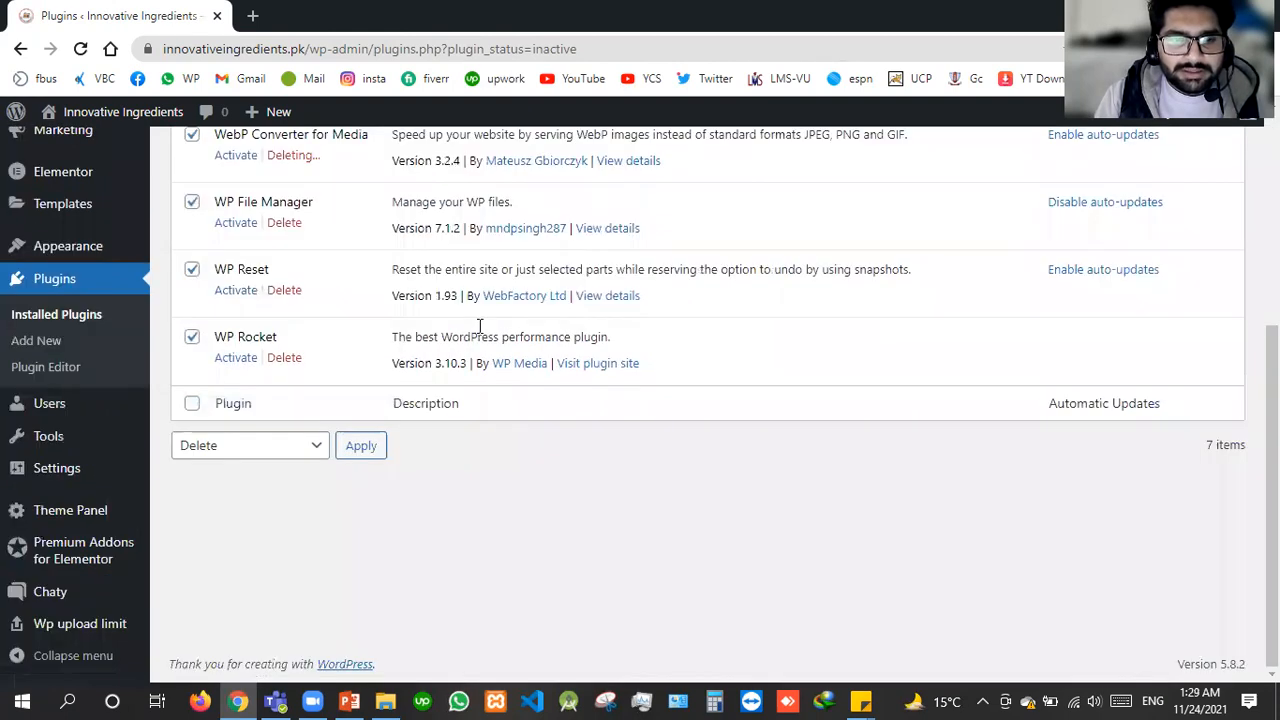
scroll(478, 348, up, 3)
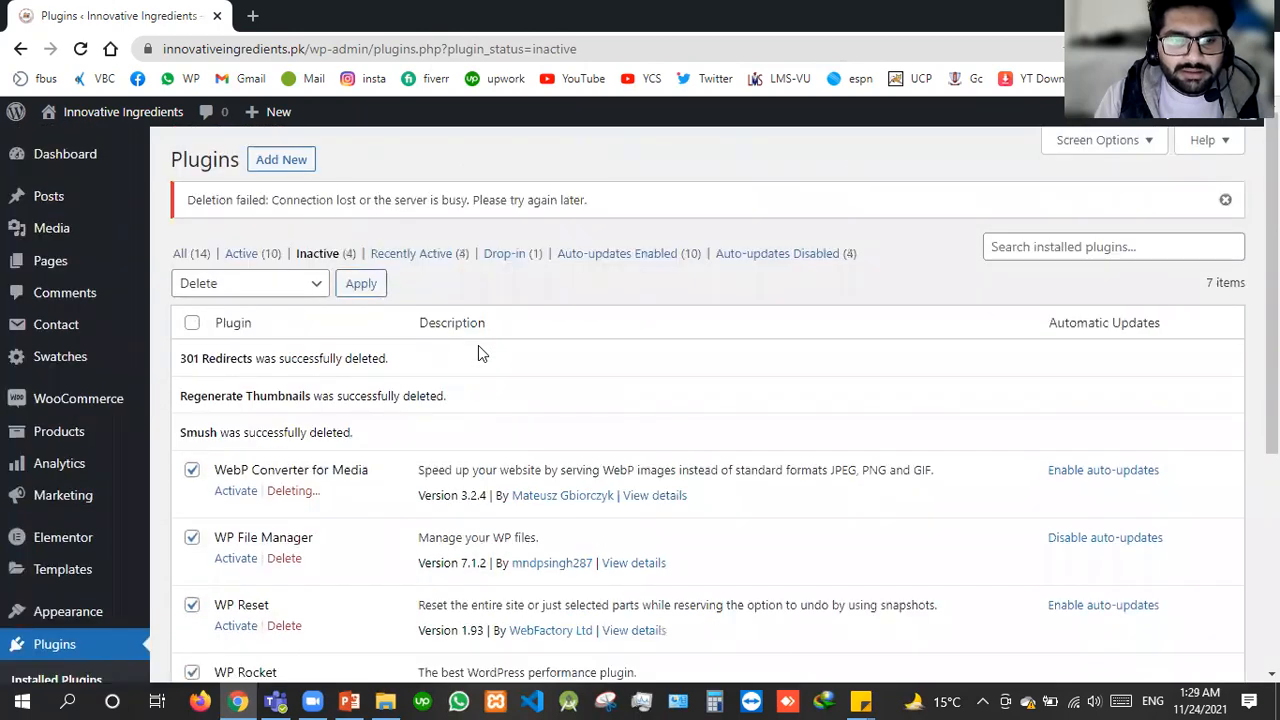
scroll(478, 345, down, 4)
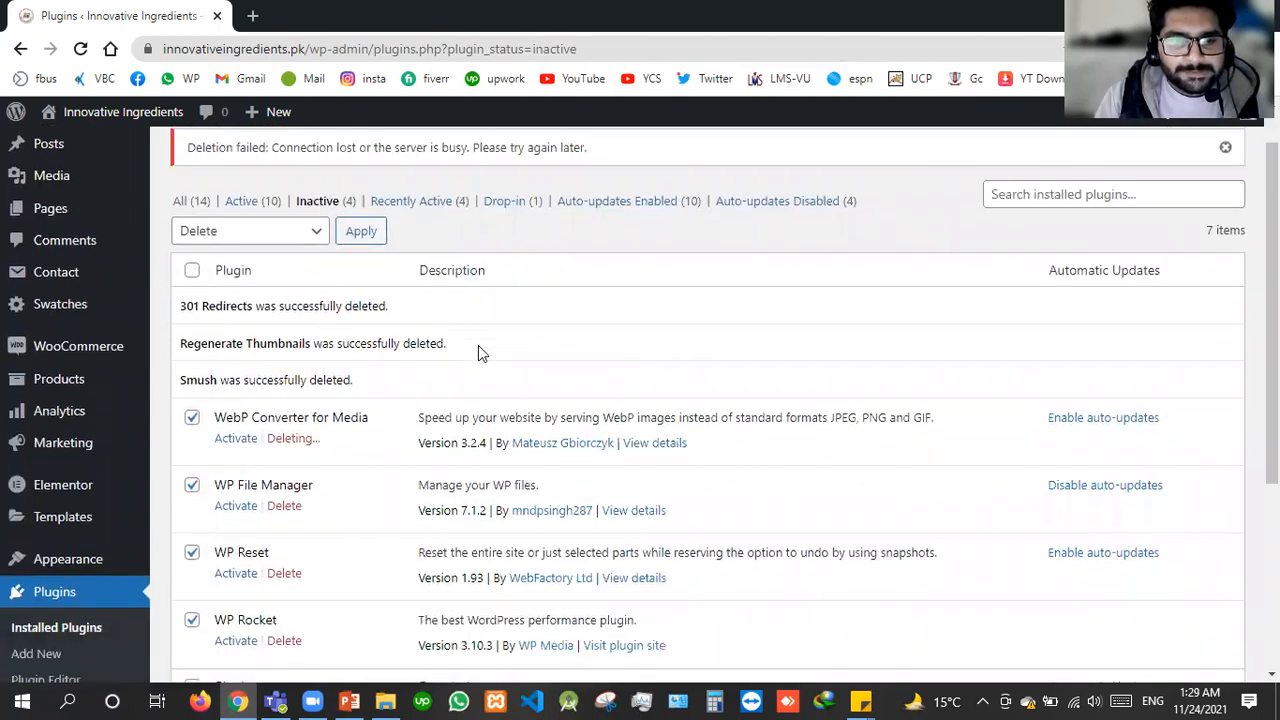
scroll(478, 345, up, 3)
scroll(478, 345, down, 3)
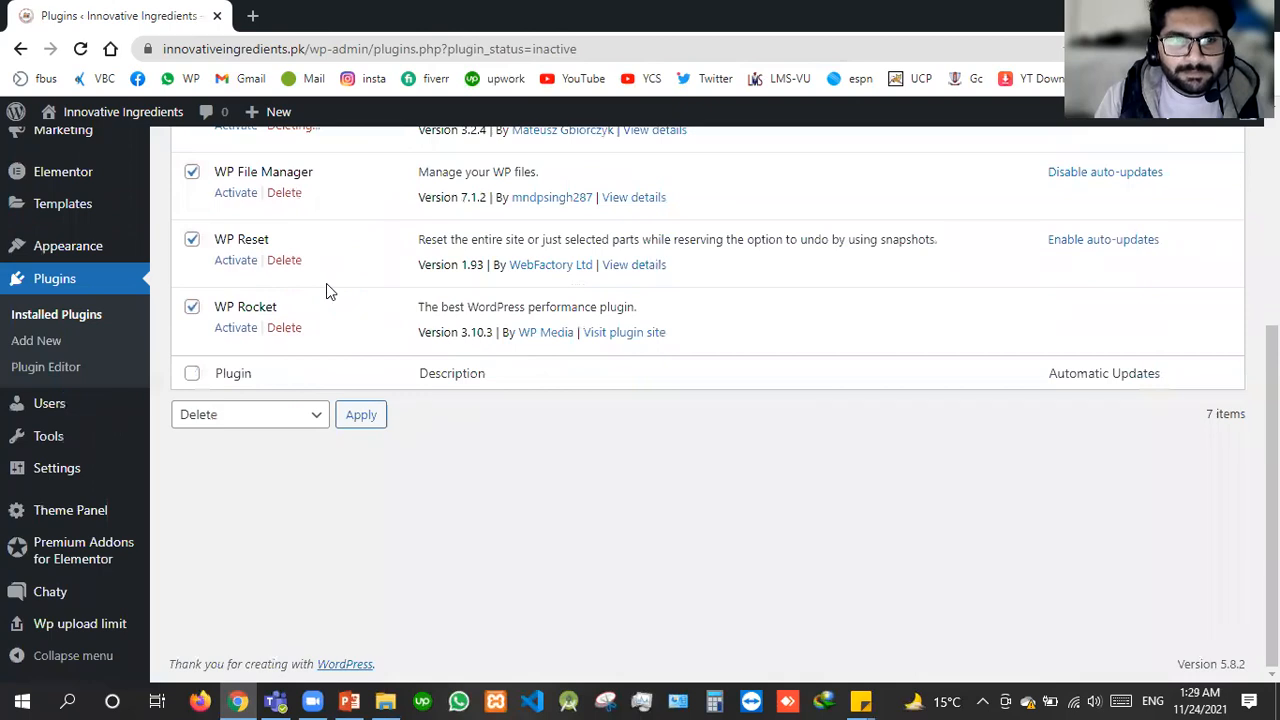
scroll(190, 255, up, 3)
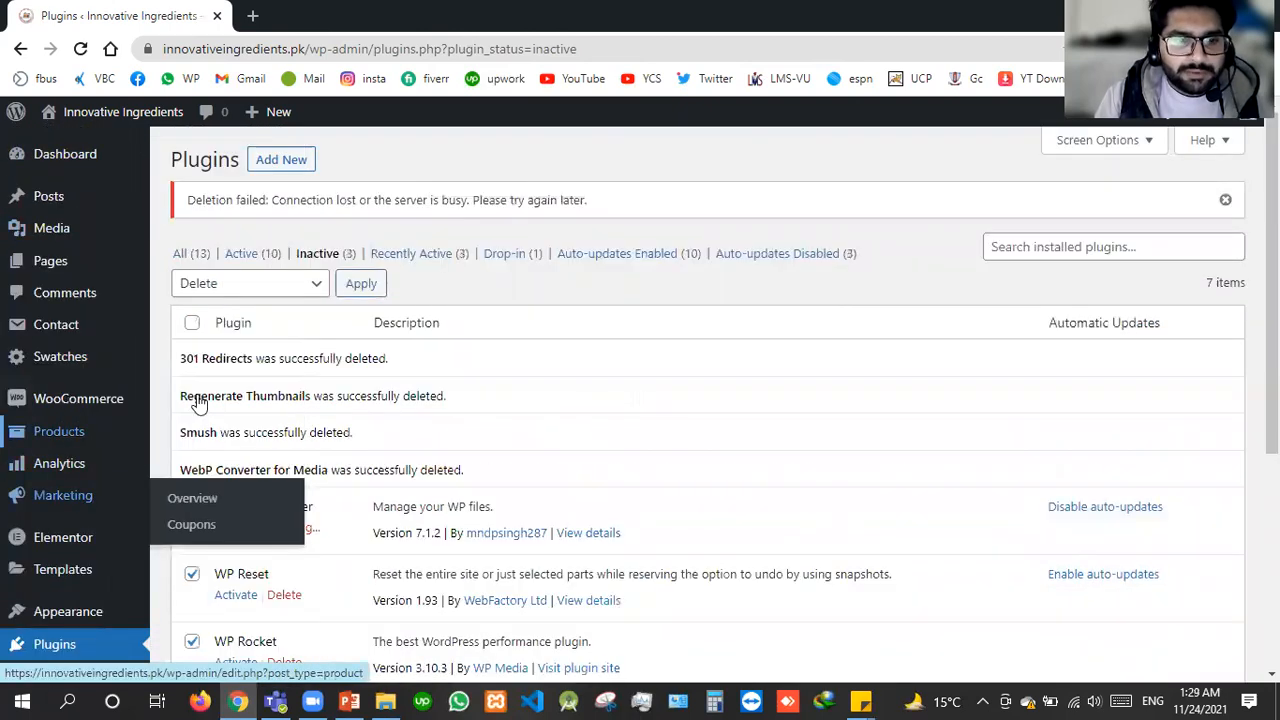
Open the WooCommerce orders list in a new browser tab and switch to it
mouse_move(71, 400)
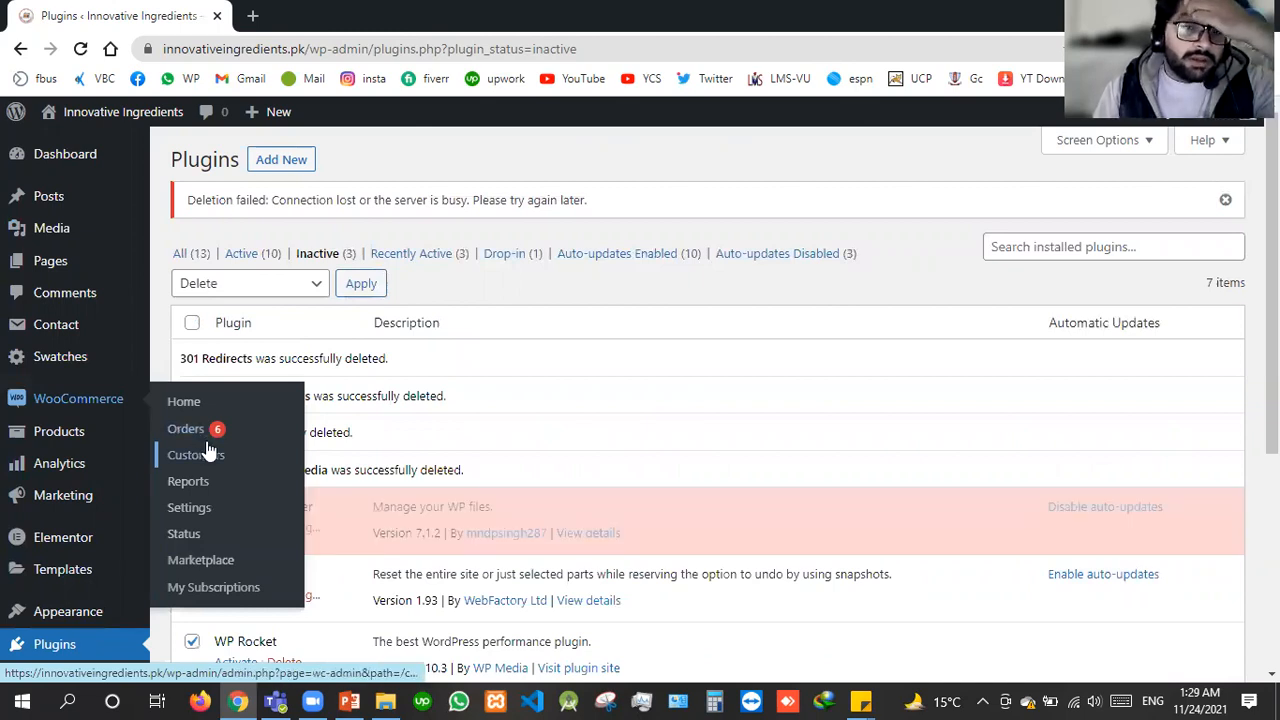
middle_click(236, 450)
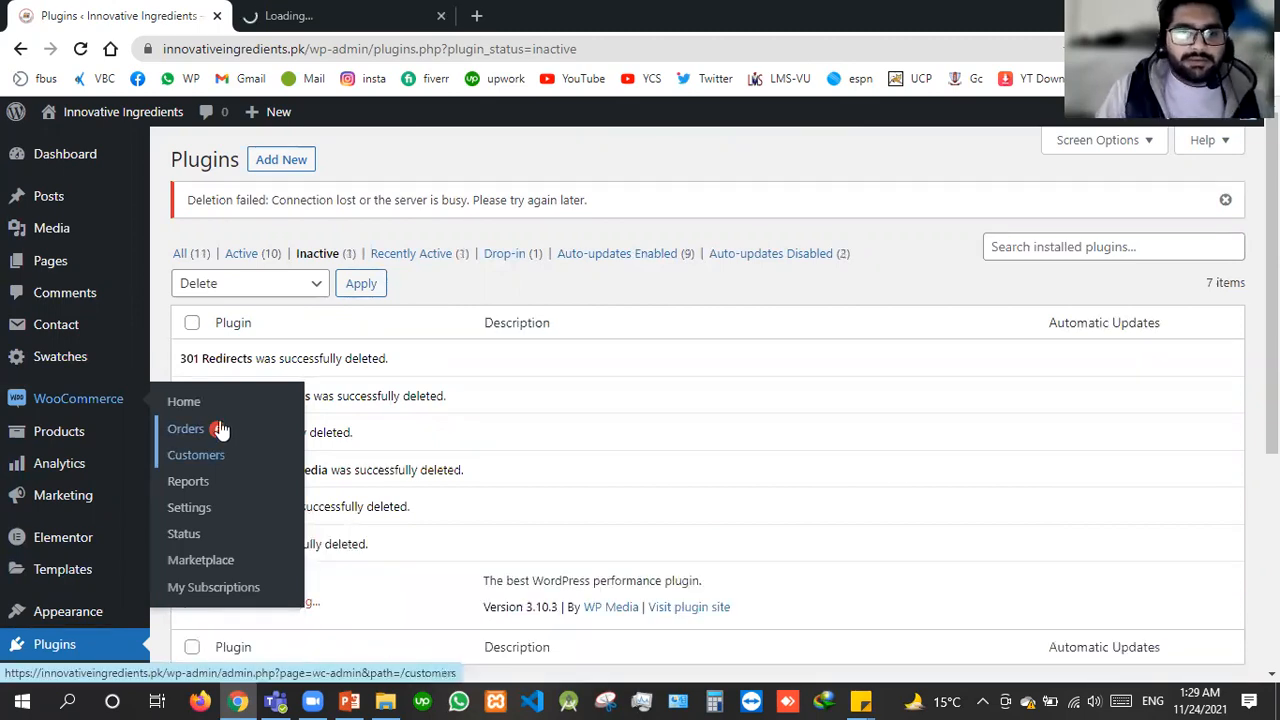
click(350, 9)
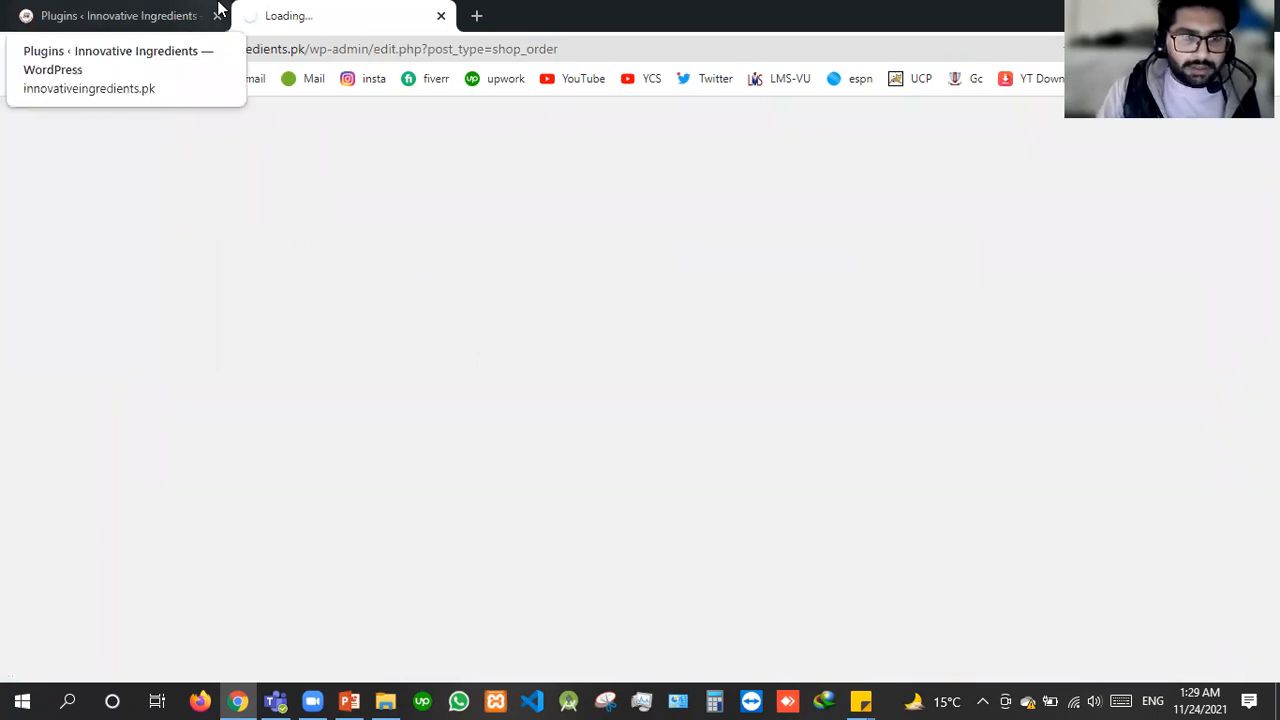
Dismiss the deletion error notice on the Plugins page and open the page for adding new plugins
click(120, 12)
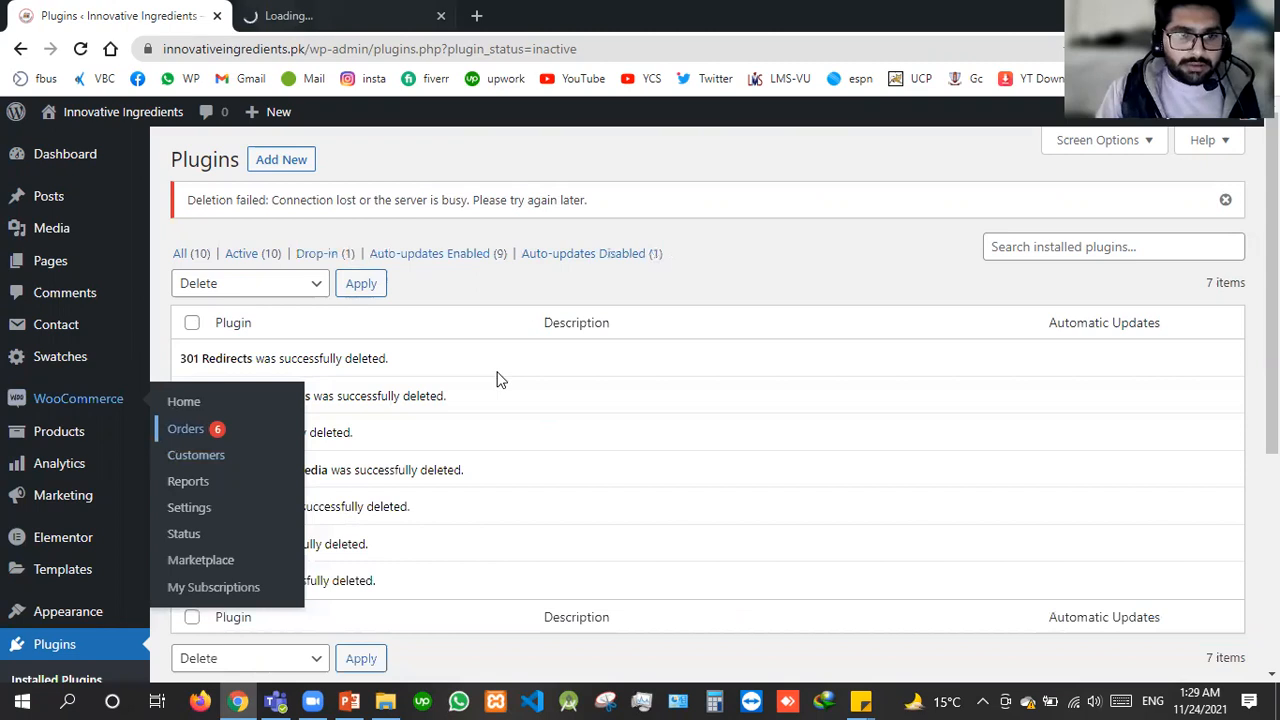
click(1234, 213)
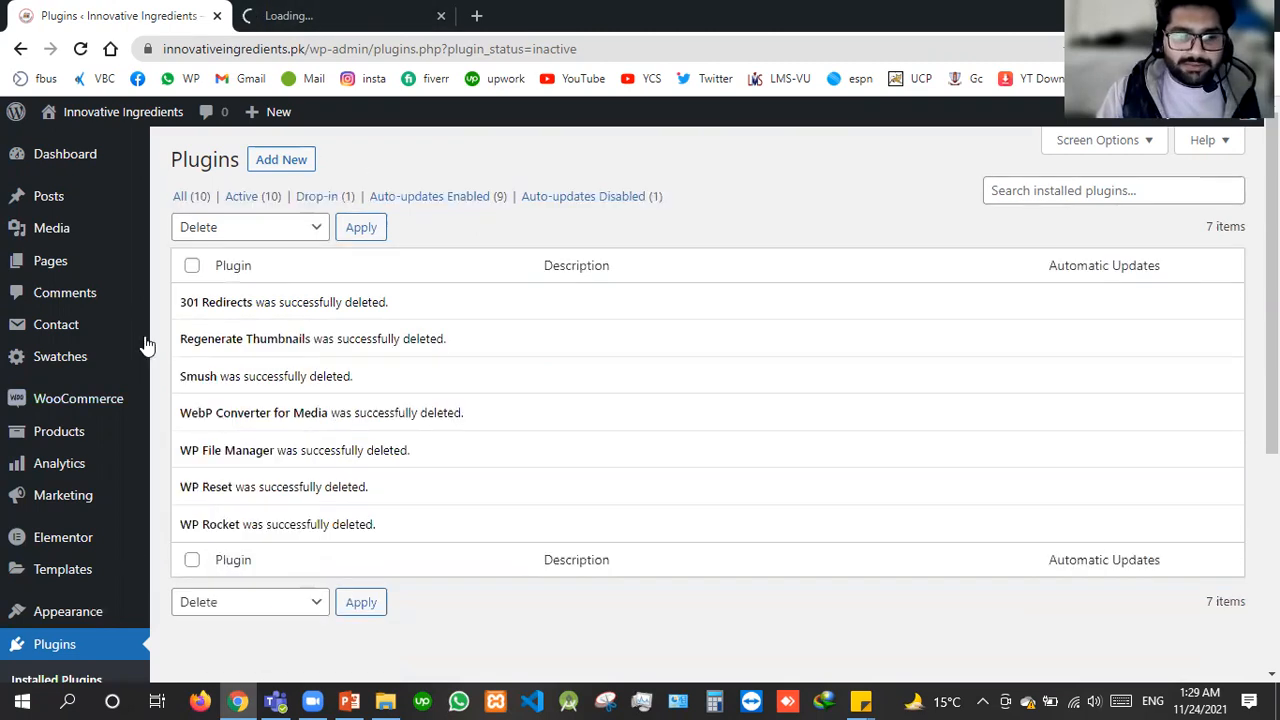
scroll(283, 253, down, 2)
scroll(268, 272, up, 2)
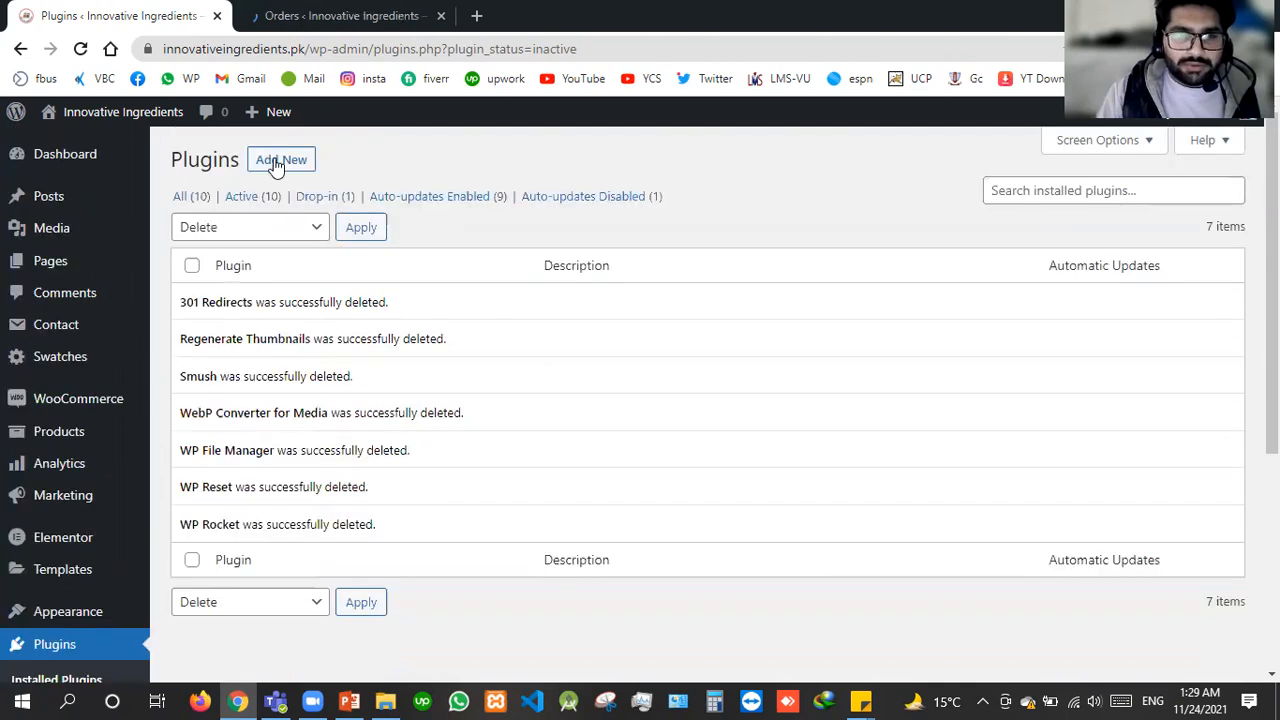
click(280, 162)
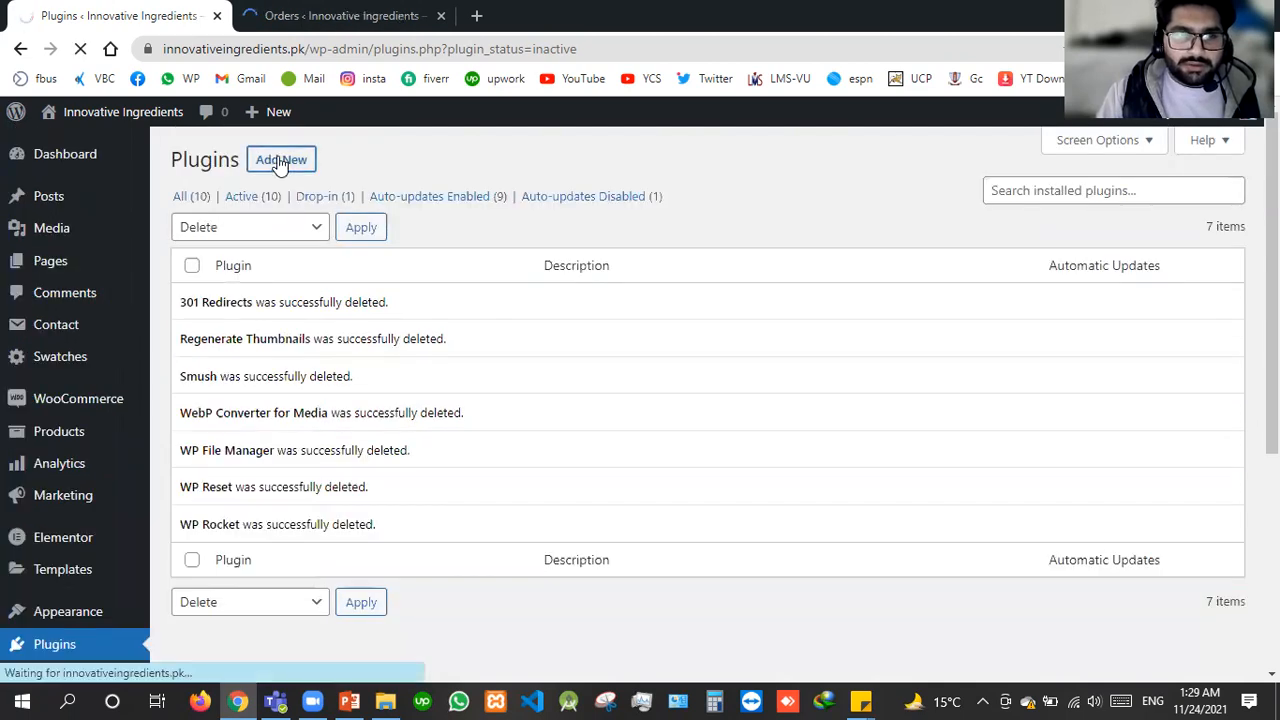
Select all the WooCommerce orders and move them to the trash
click(318, 14)
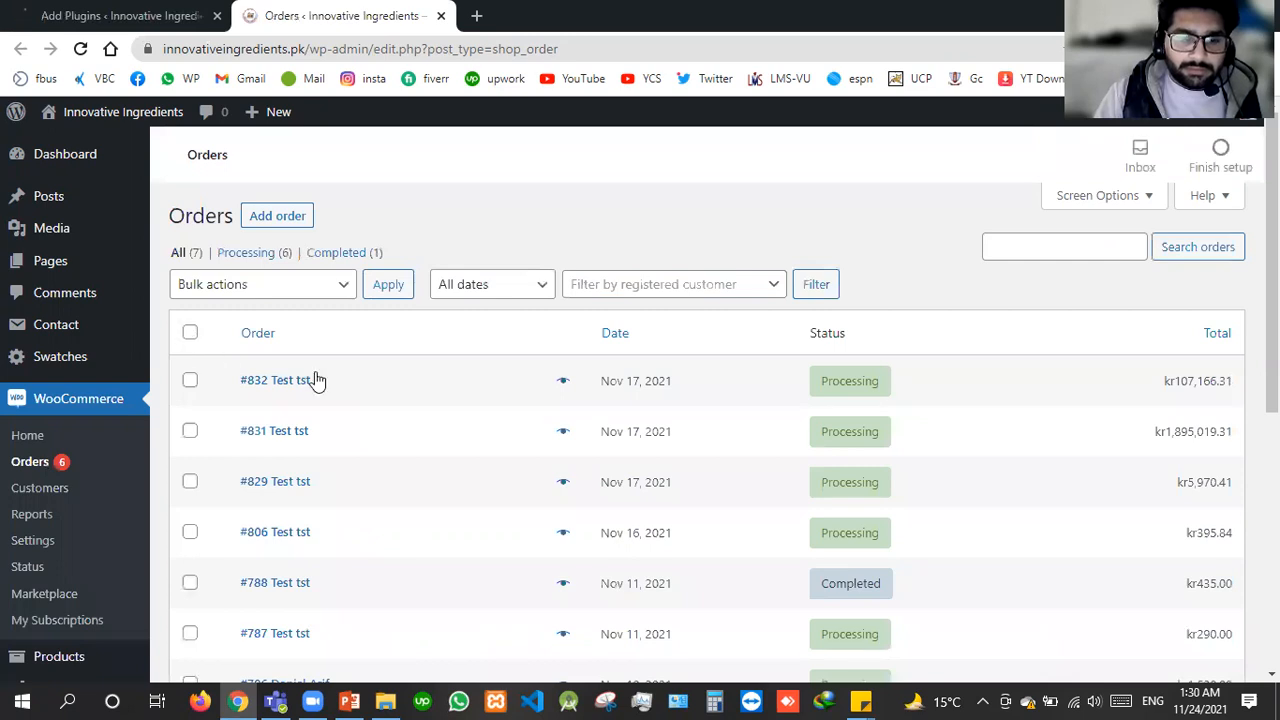
scroll(315, 380, down, 4)
scroll(303, 334, up, 4)
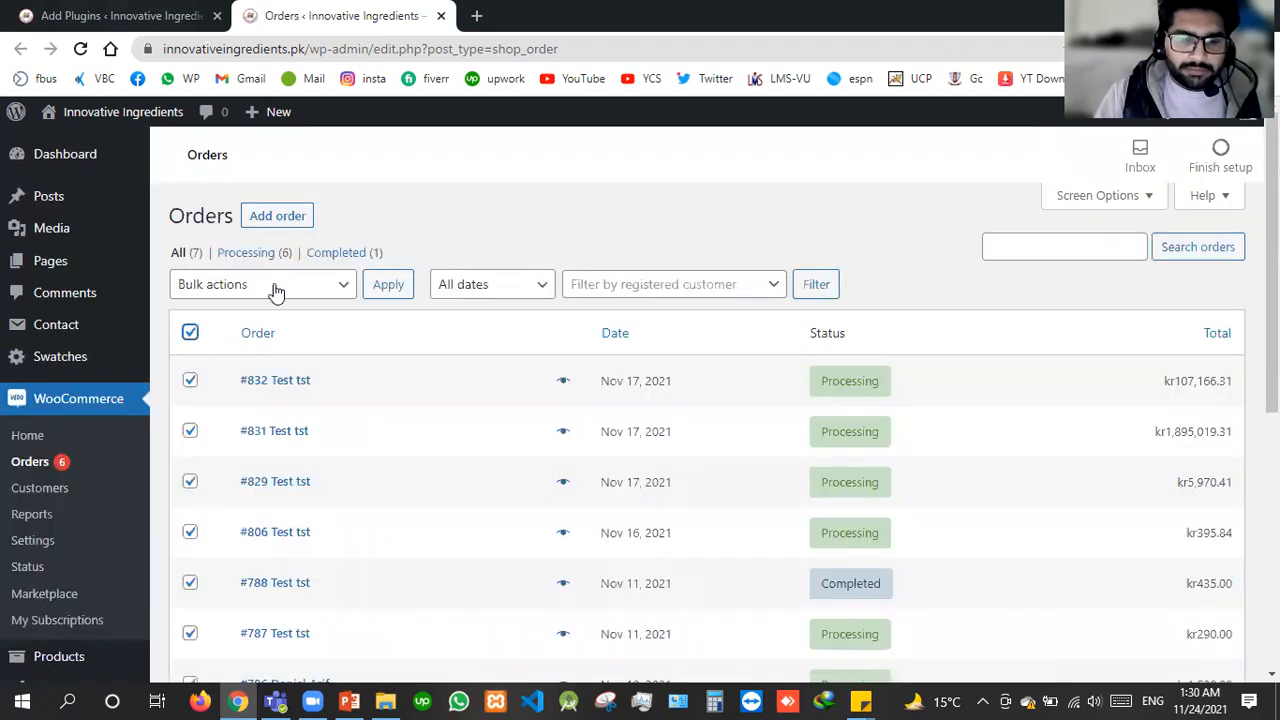
click(260, 287)
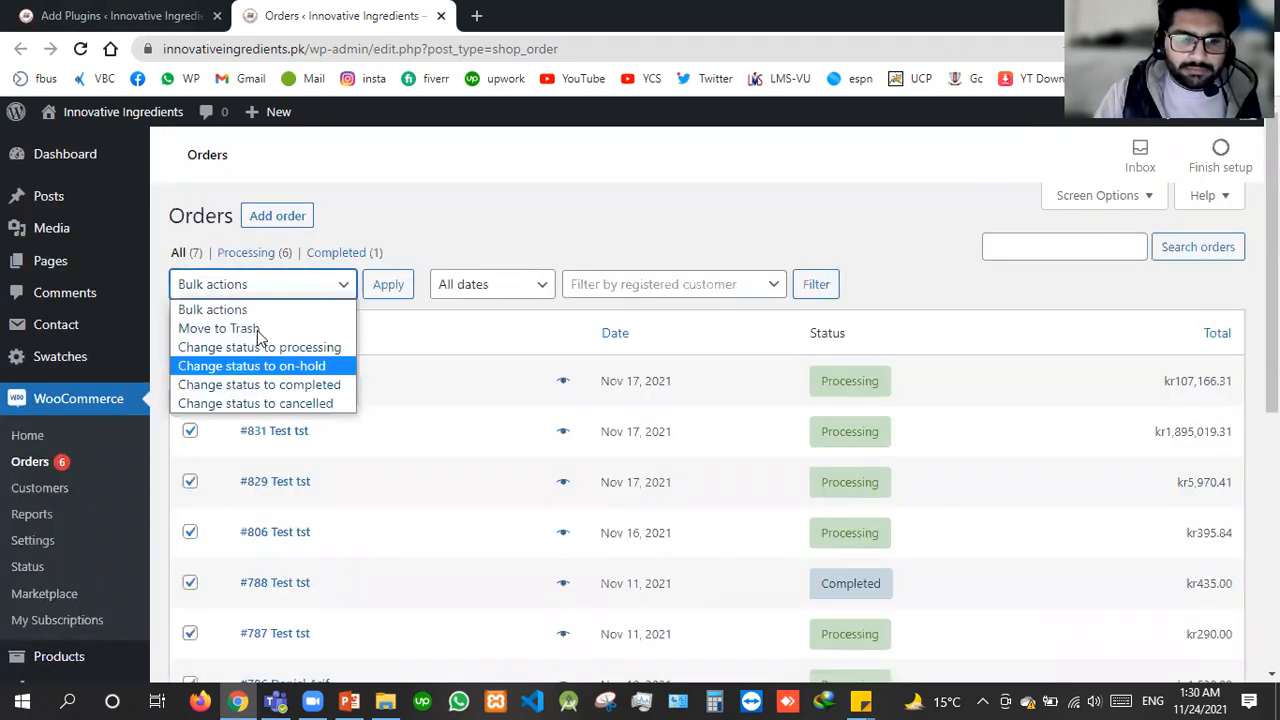
click(323, 328)
click(387, 295)
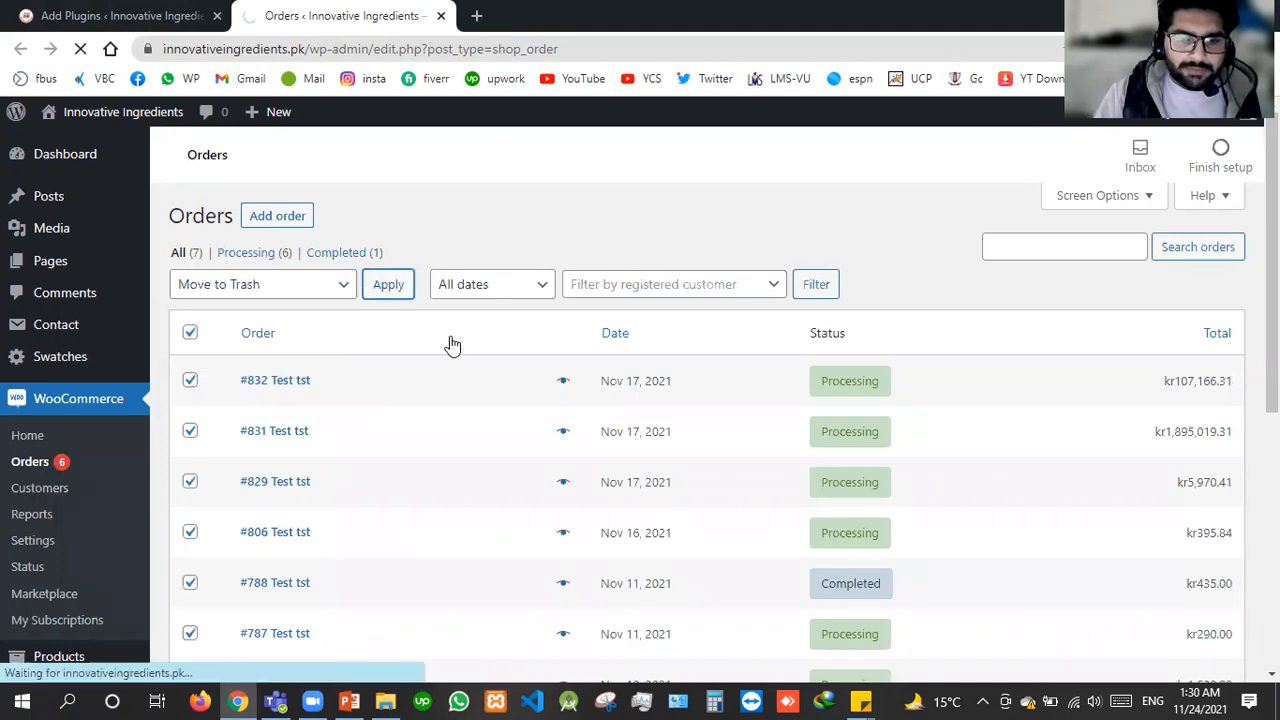
scroll(450, 343, down, 2)
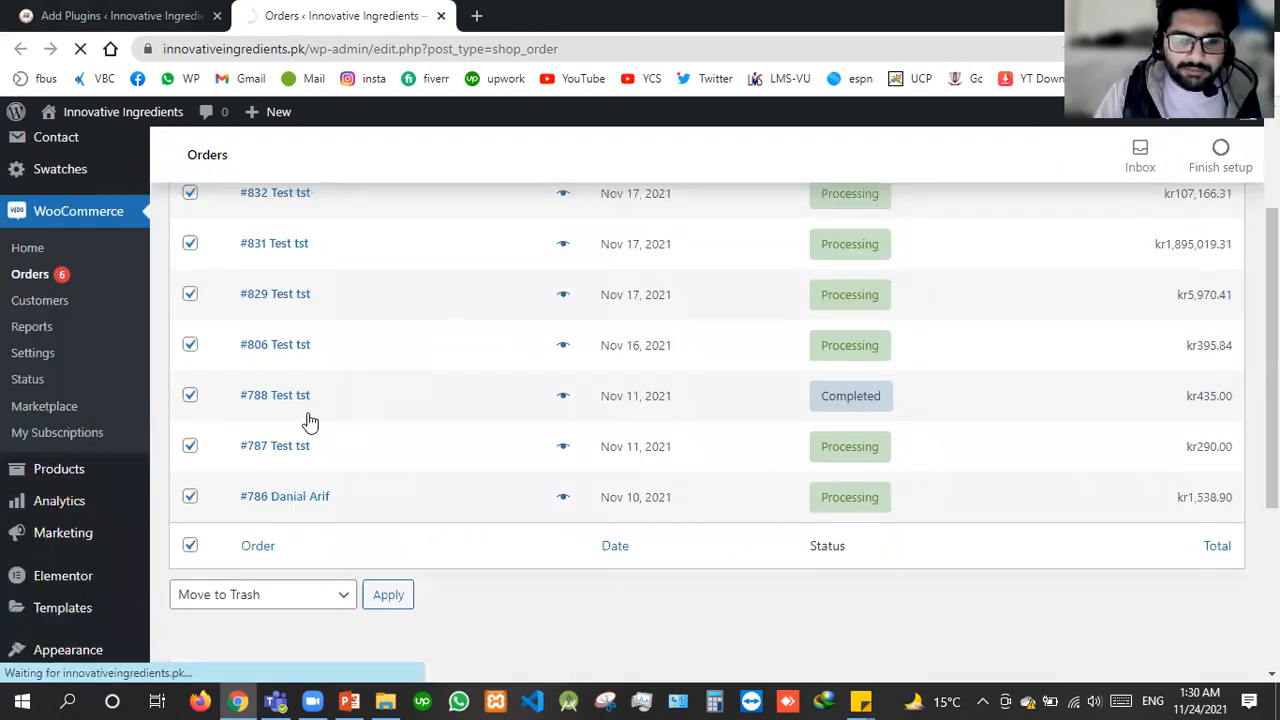
scroll(310, 422, up, 2)
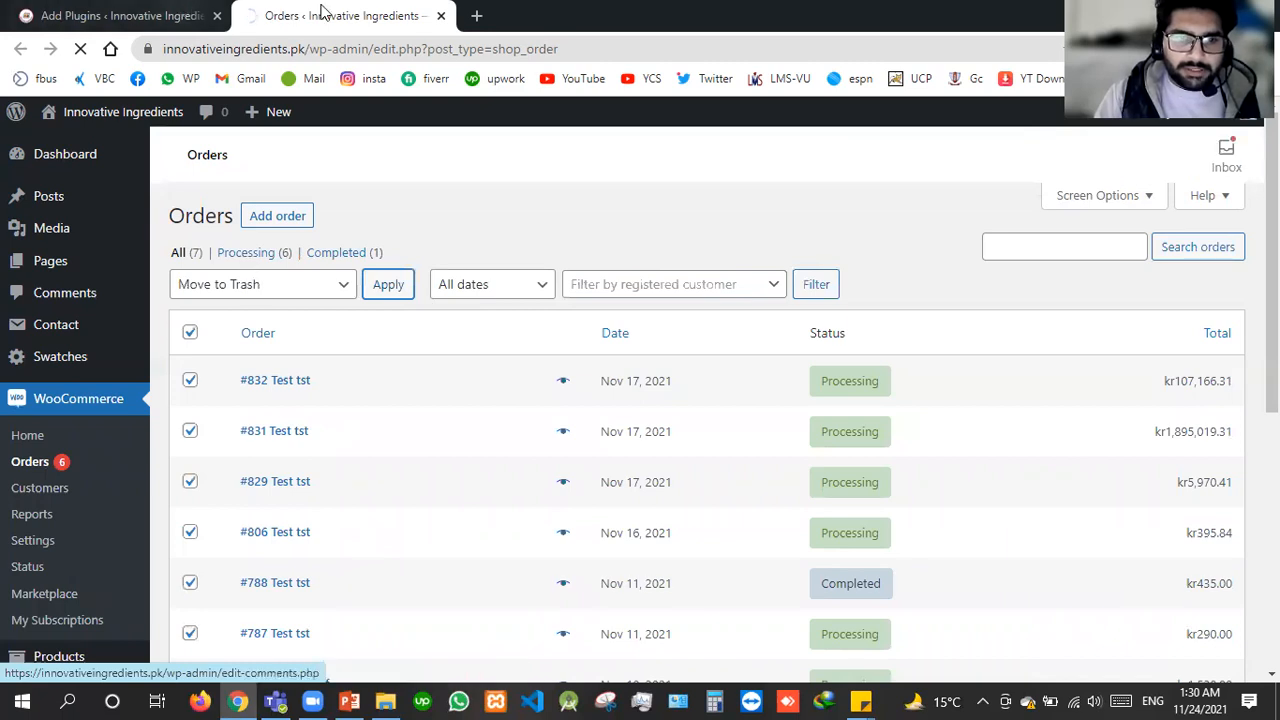
Check the lecture topics slide in PowerPoint, and search the plugin directory in the browser for "smush"
drag(120, 15, 345, 15)
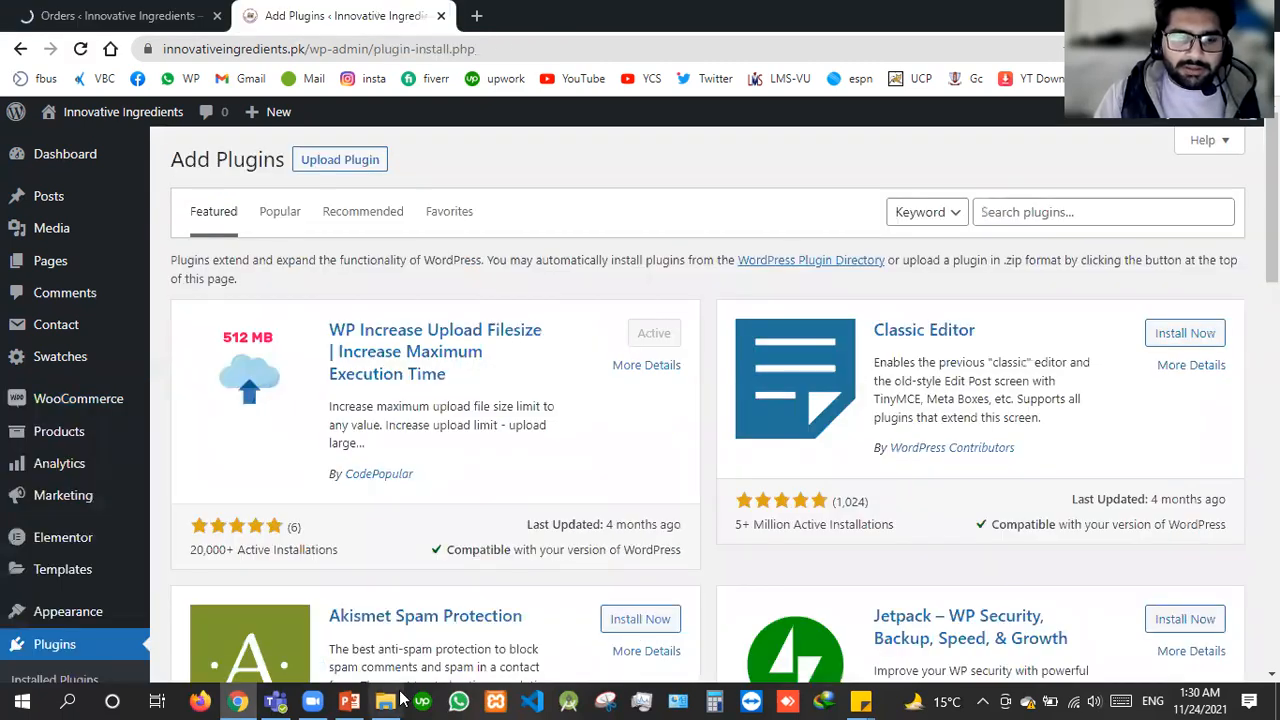
click(349, 700)
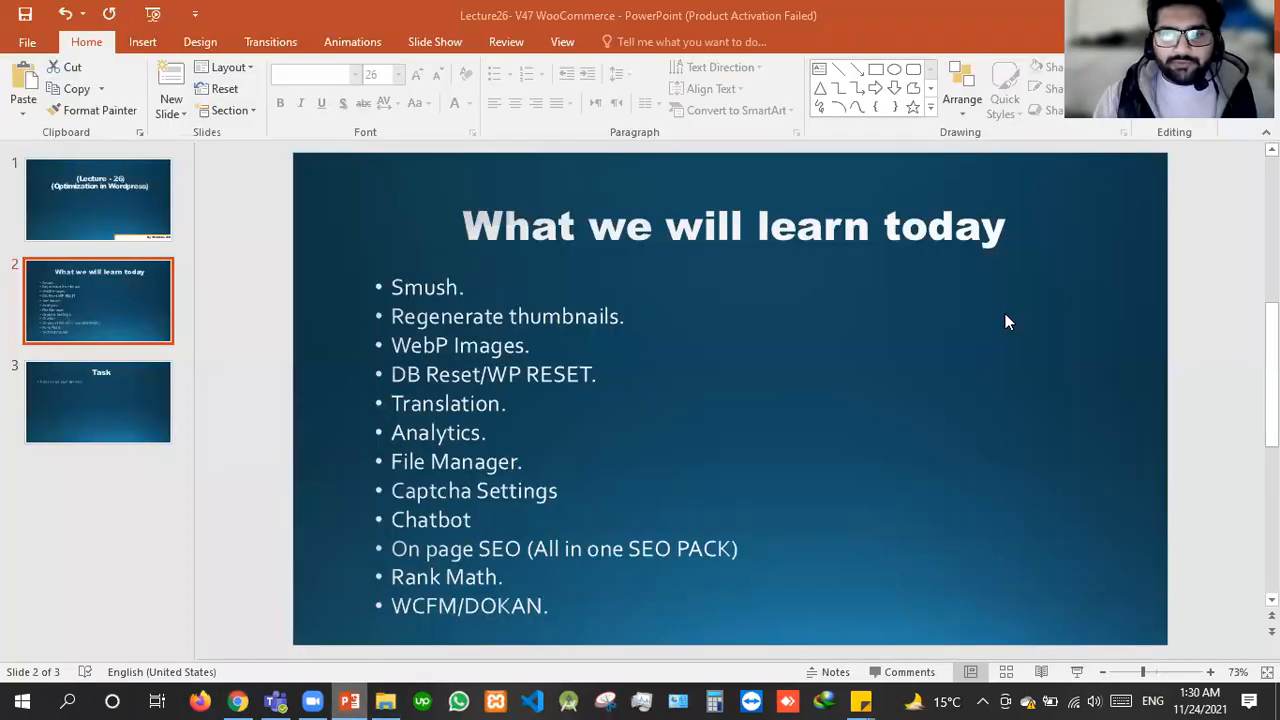
key(alt+Tab)
click(1032, 211)
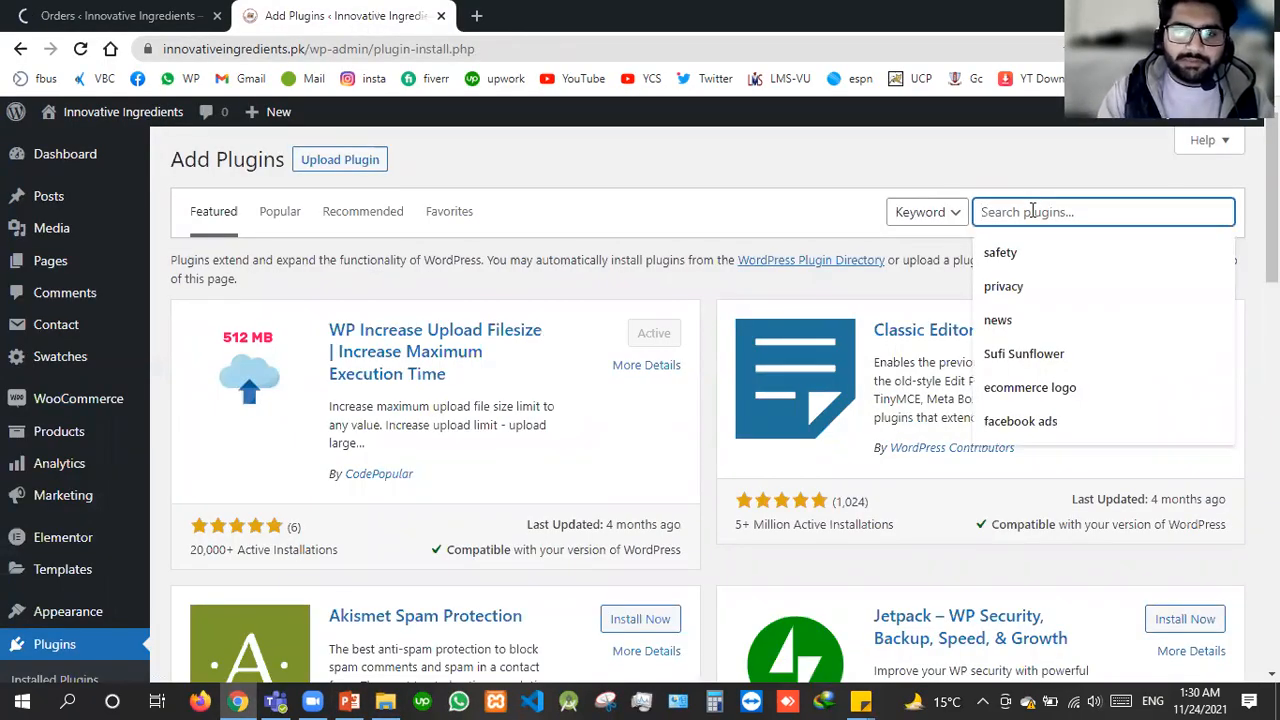
text(smush)
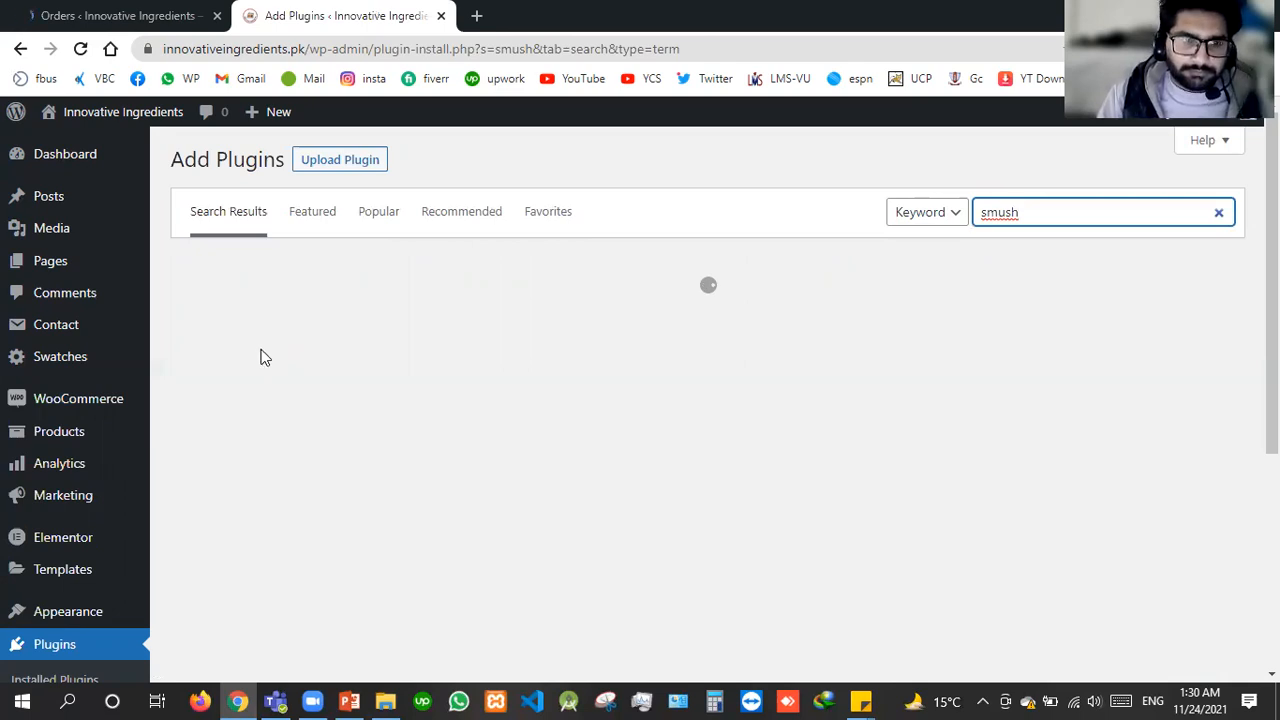
Close the Orders tab and install the "Smush – Lazy Load Images, Optimize & Compress Images" plugin
click(62, 10)
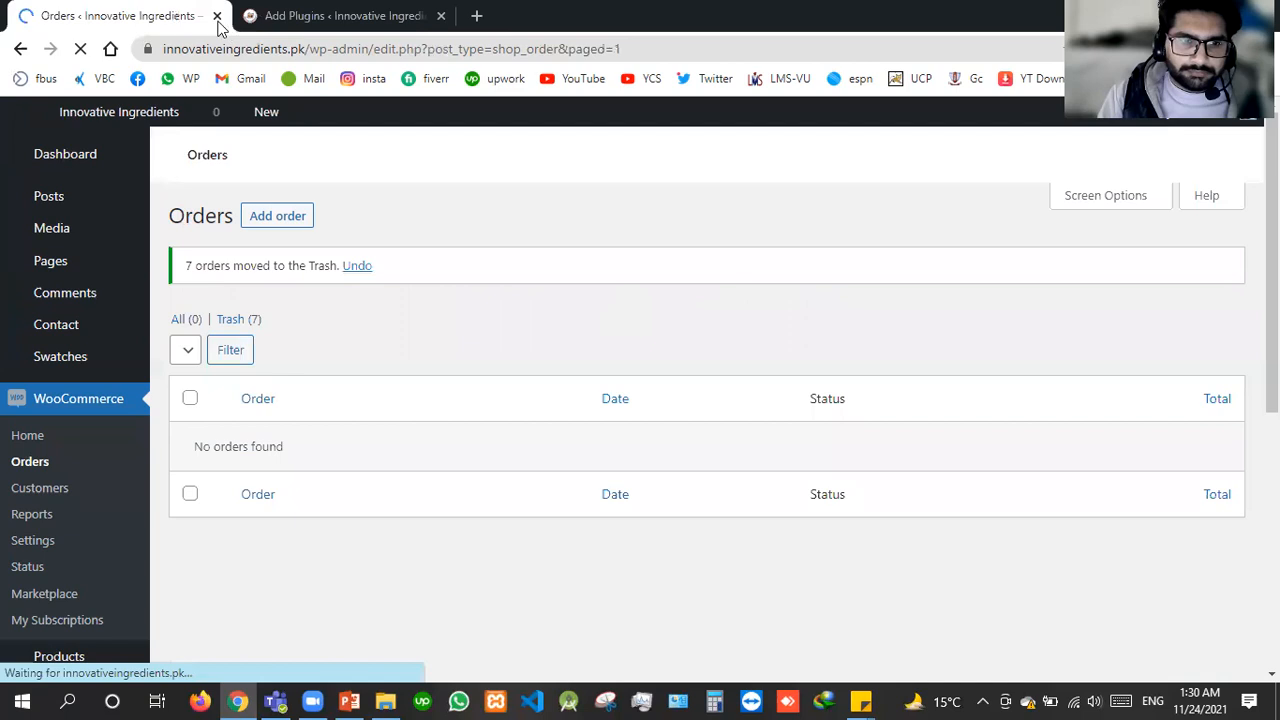
key(ctrl+w)
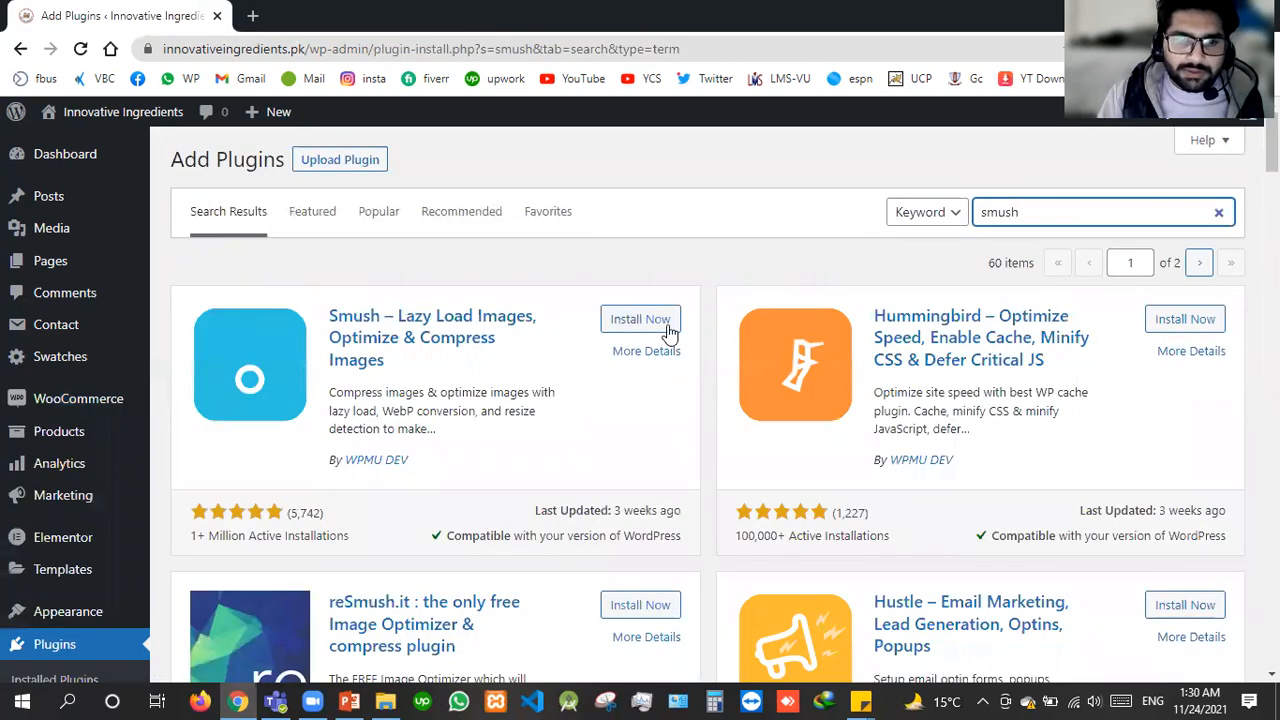
click(668, 326)
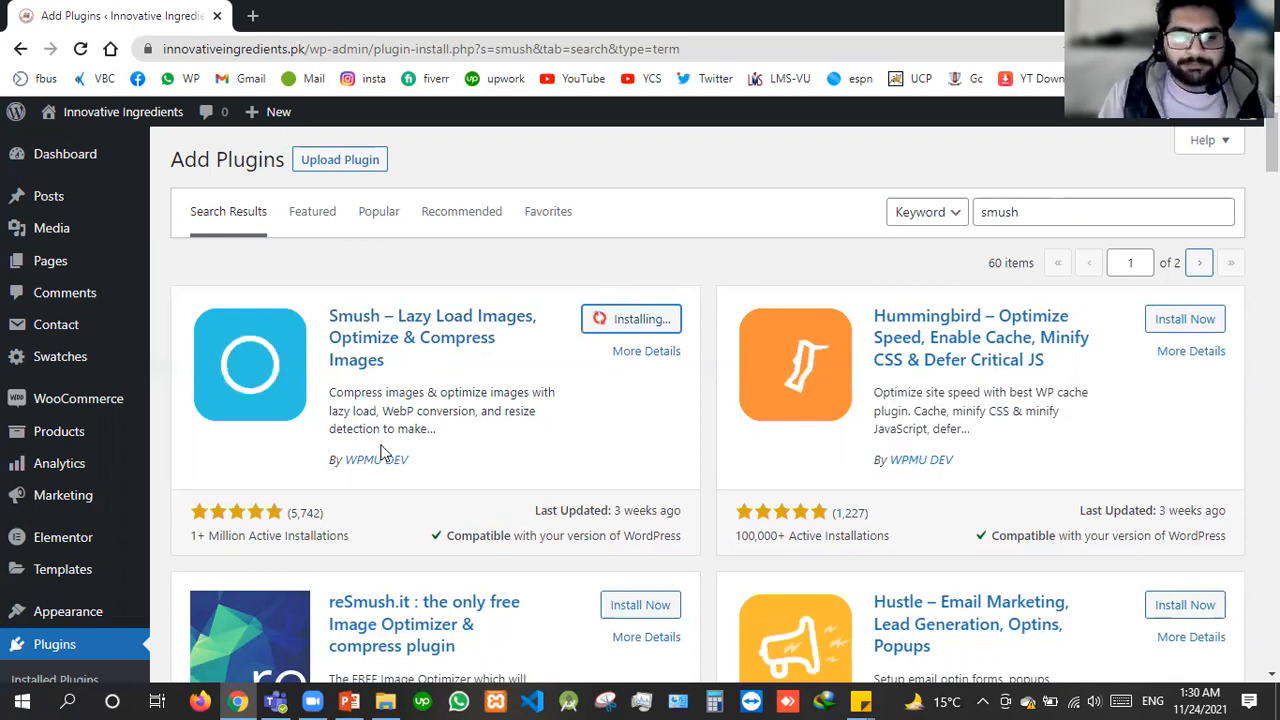
Look through the other search results while Smush installs, and activate the Smush plugin
scroll(380, 452, down, 4)
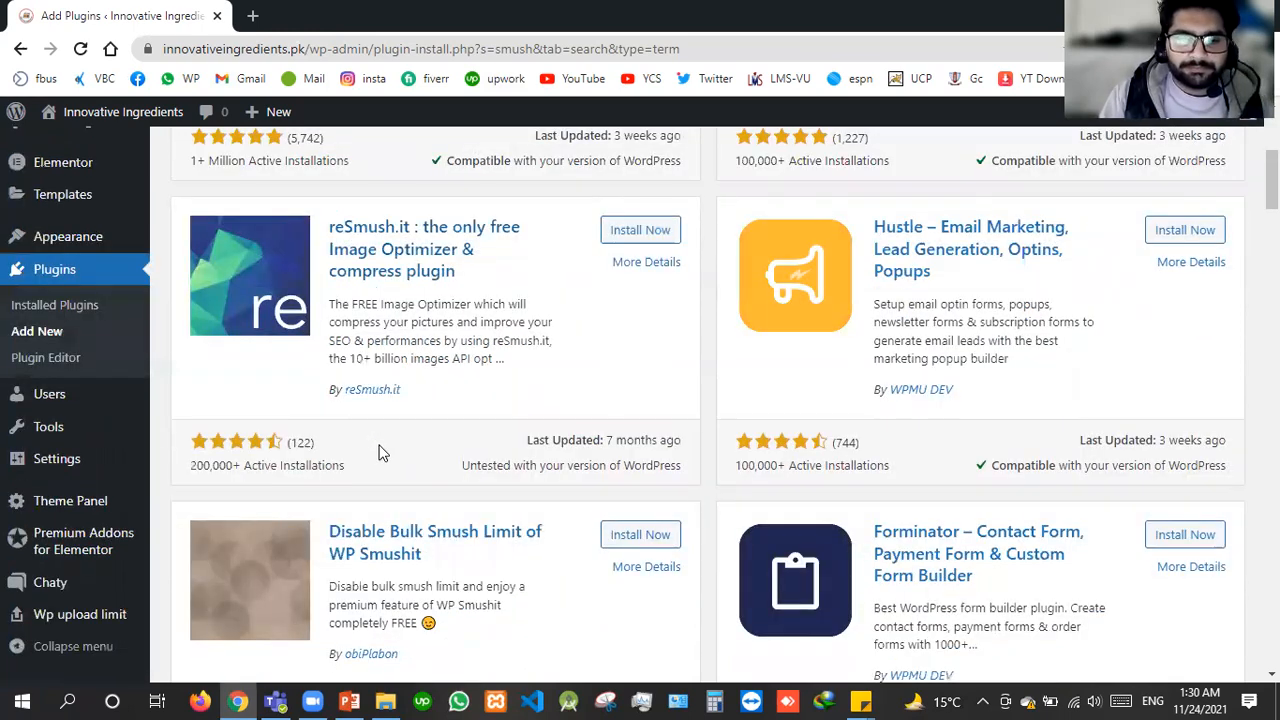
scroll(380, 446, up, 1)
scroll(380, 446, down, 2)
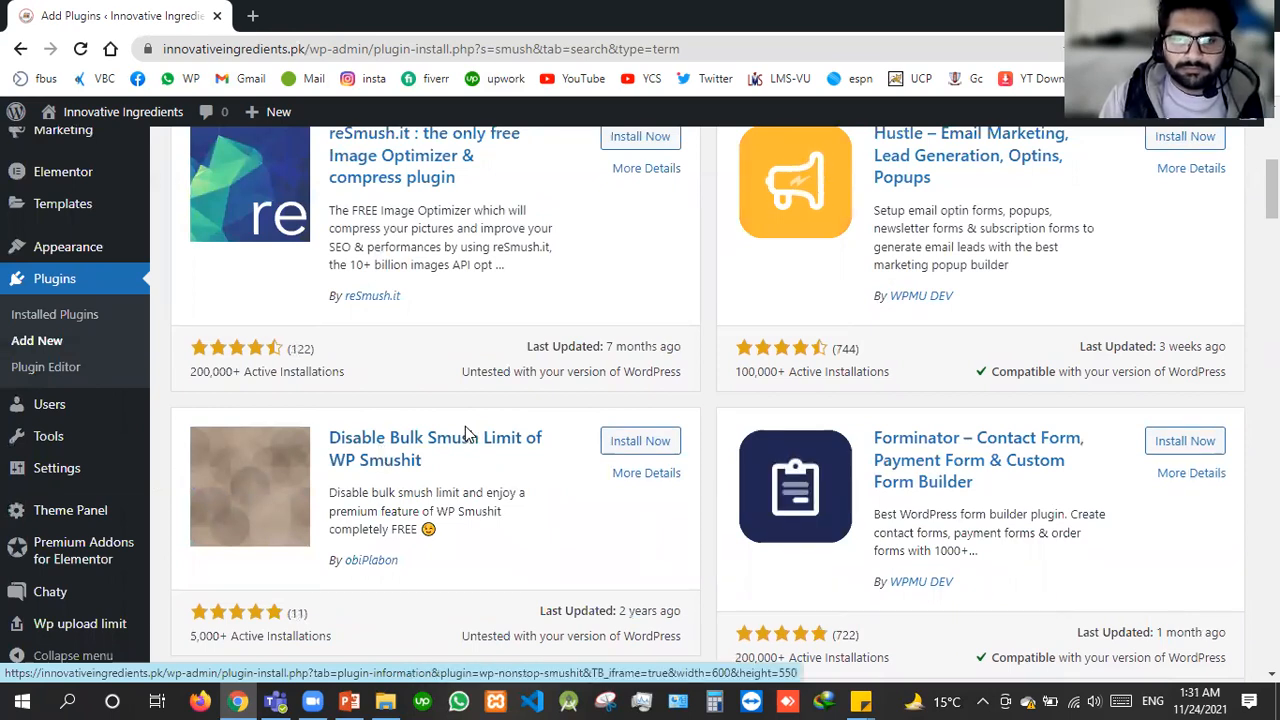
scroll(675, 195, up, 3)
click(652, 226)
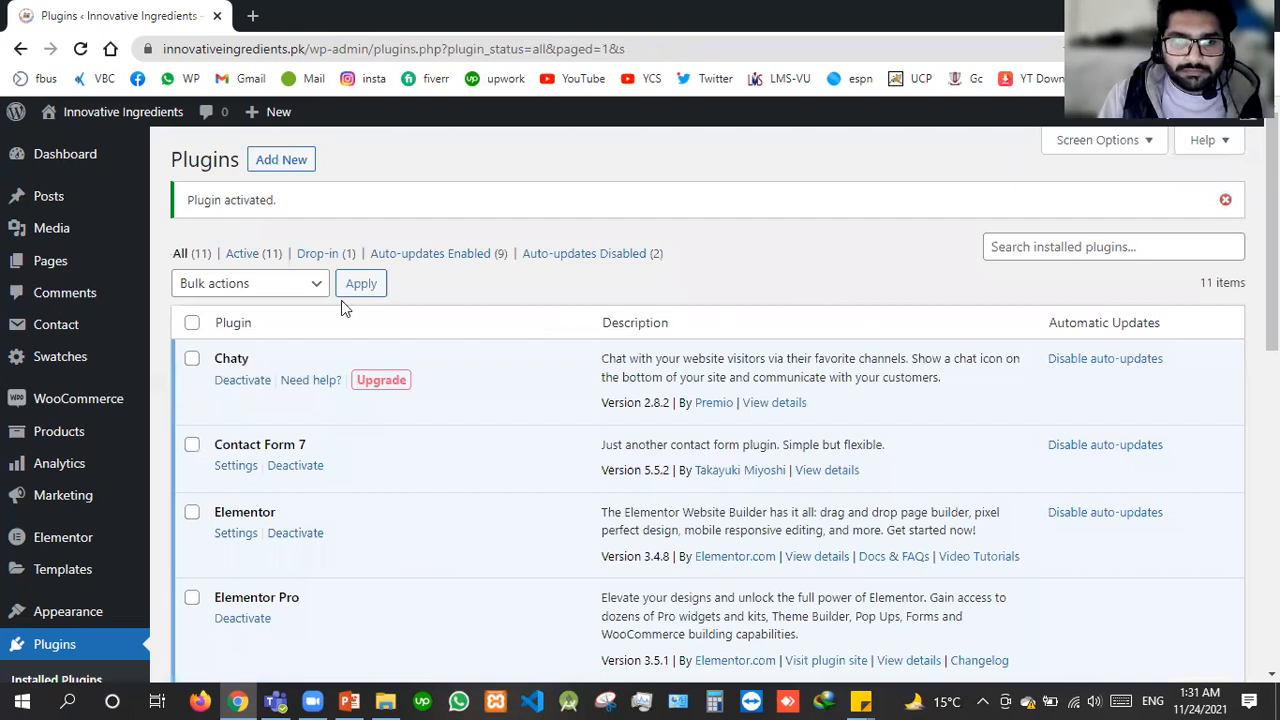
Review the installed plugins and open Smush's Bulk Smush page
scroll(345, 305, down, 3)
scroll(234, 337, down, 2)
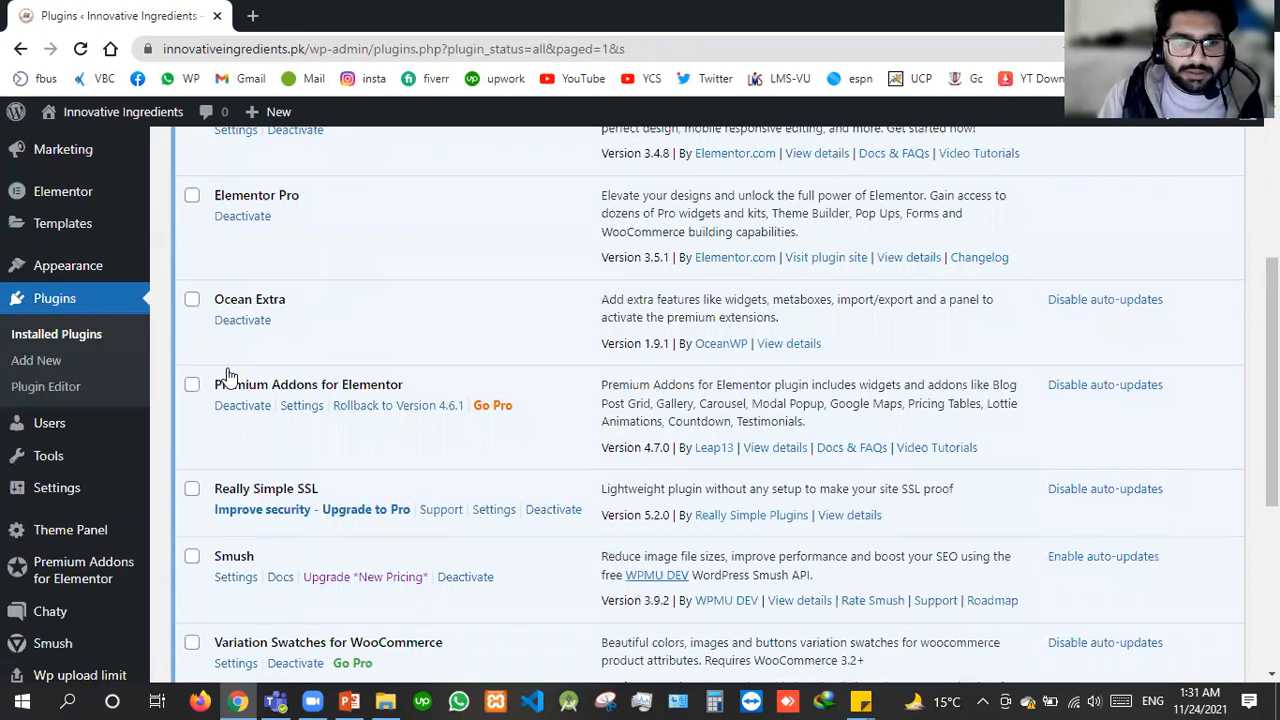
scroll(223, 371, down, 2)
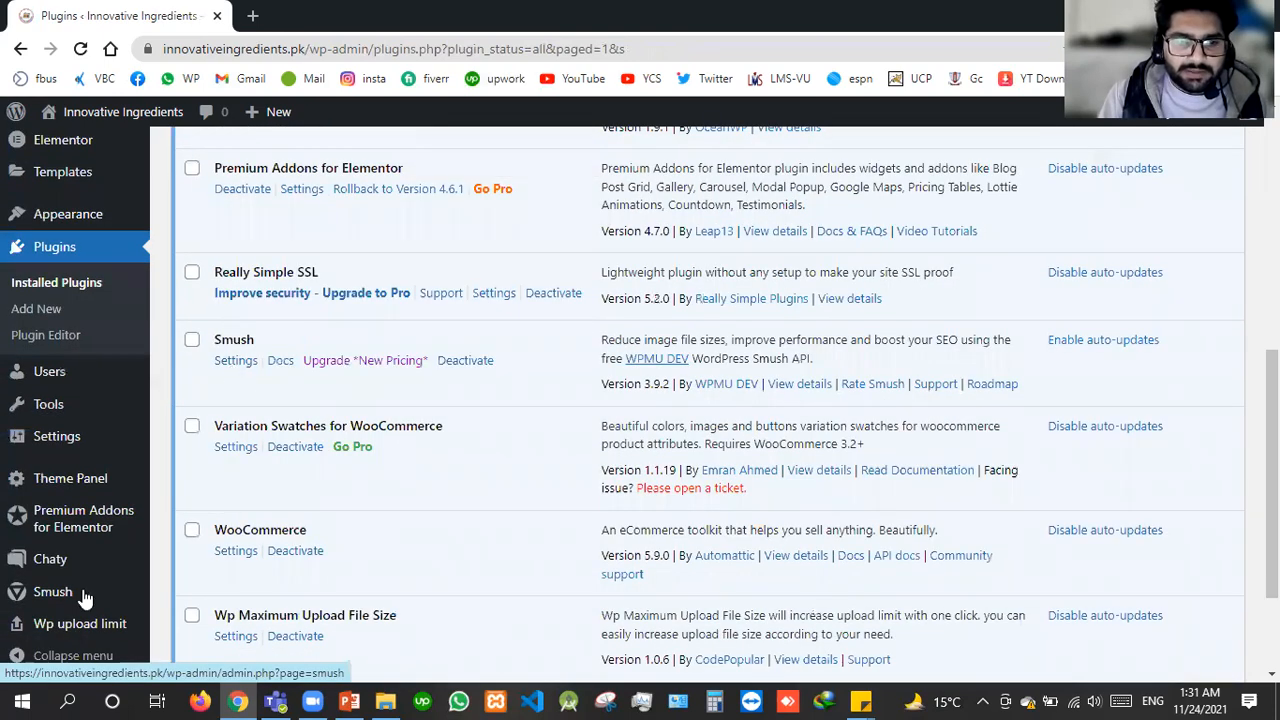
mouse_move(80, 592)
click(212, 393)
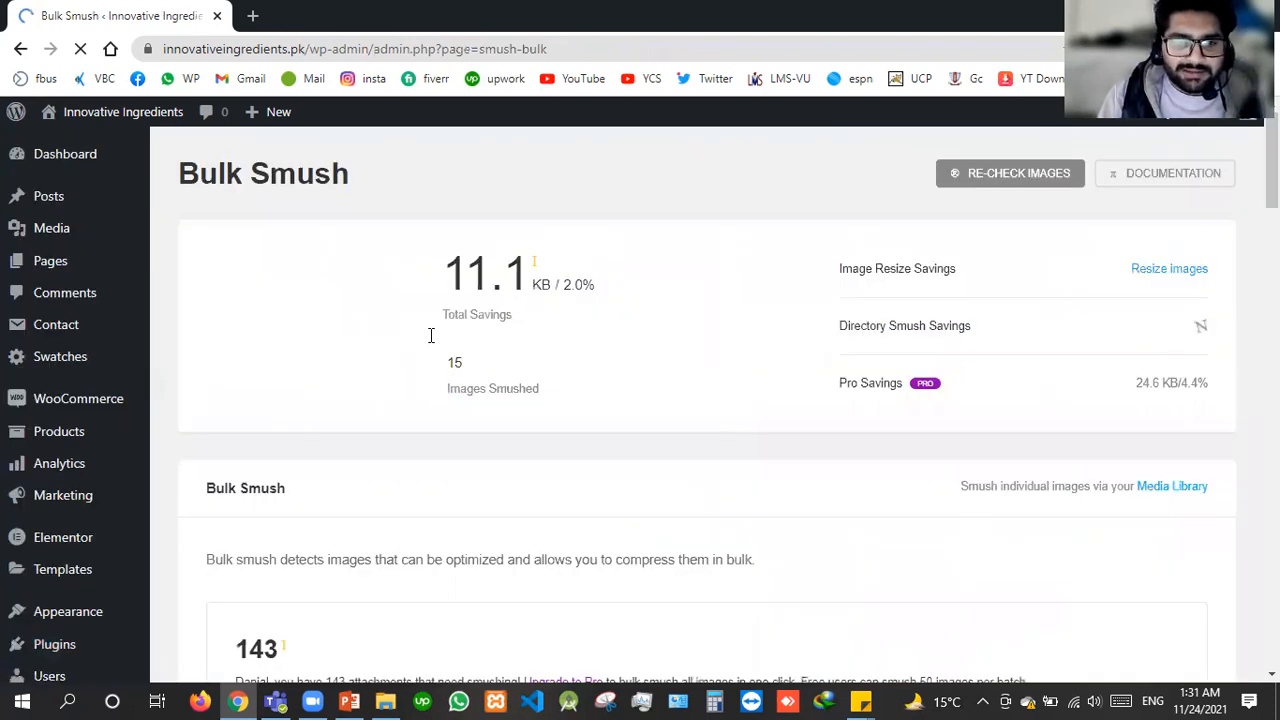
Read the Bulk Smush description and start the bulk smush of the attachments that need it
scroll(738, 350, down, 2)
drag(759, 345, 429, 345)
click(438, 470)
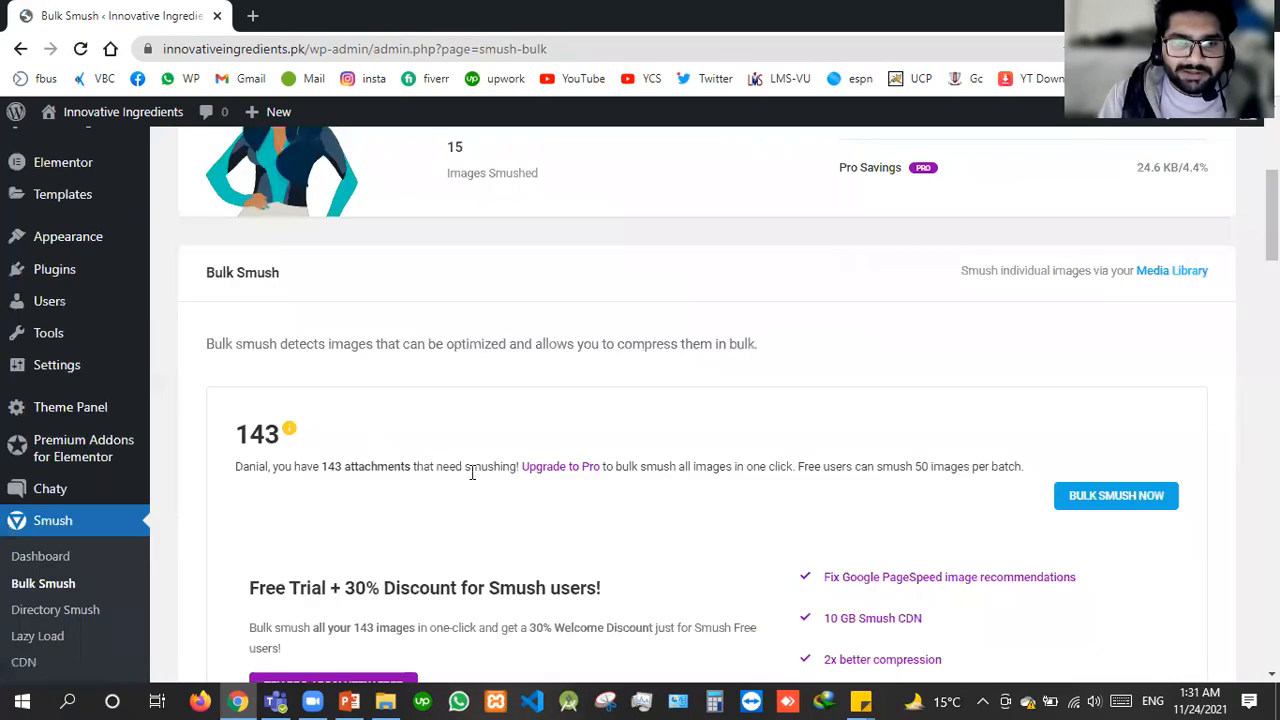
shift+click(472, 474)
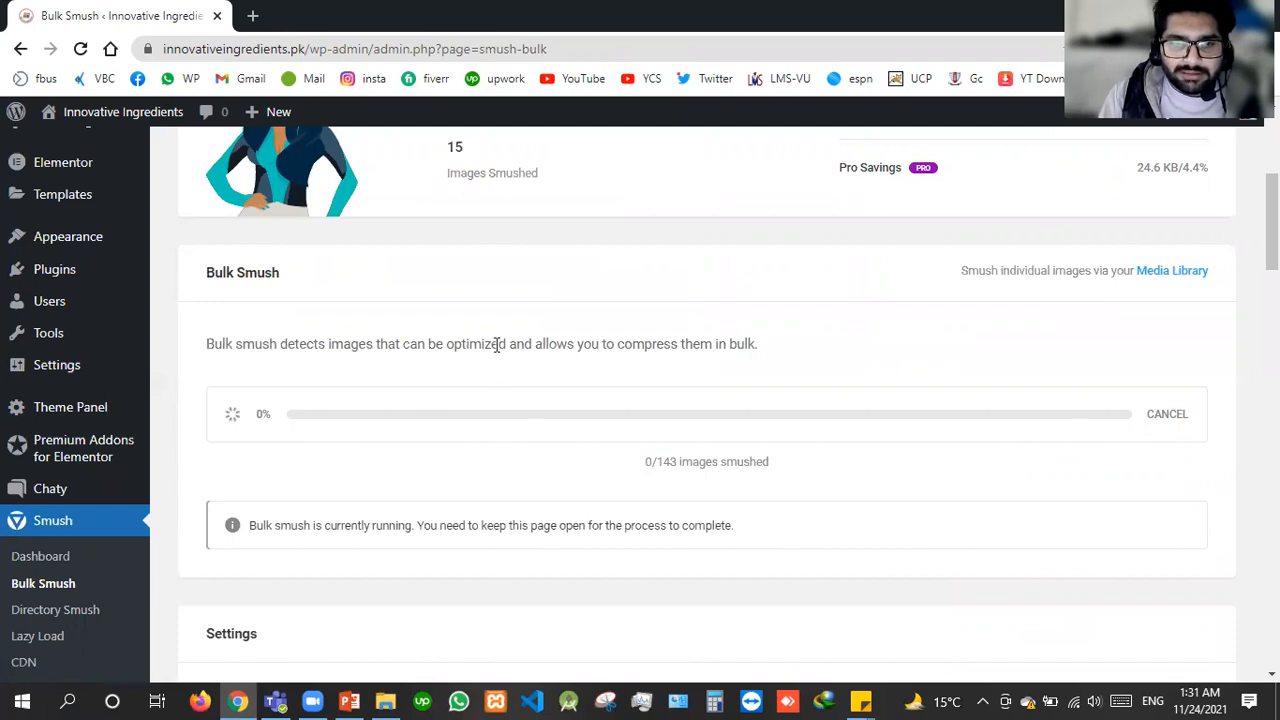
drag(760, 343, 497, 343)
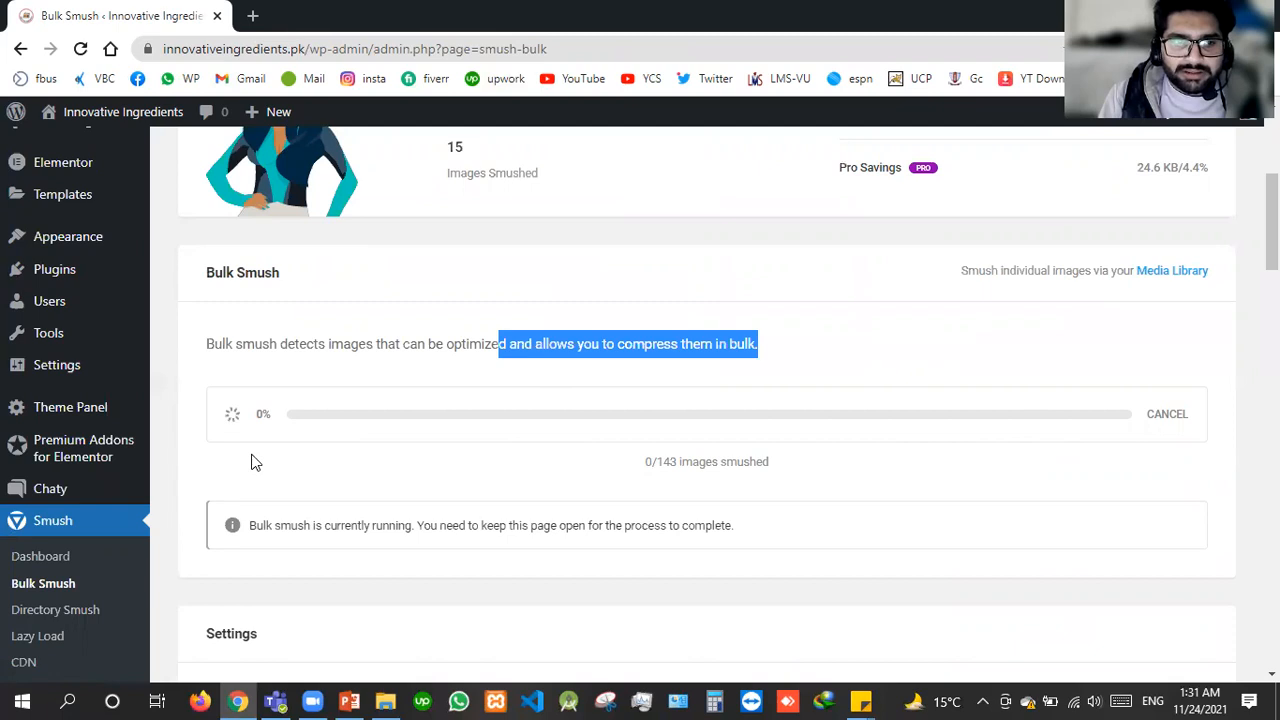
Open the Add Plugins page in a new tab while the smush runs, and check the lecture topics slide in PowerPoint
scroll(56, 410, up, 1)
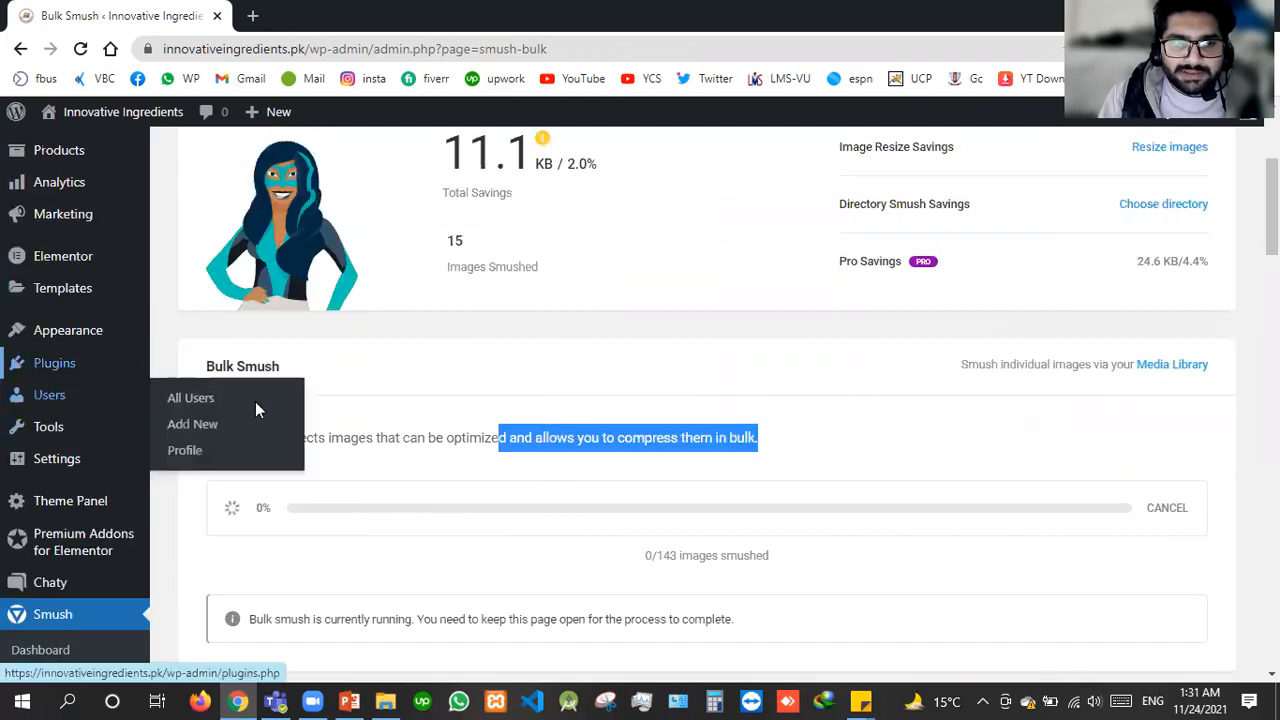
mouse_move(54, 363)
right_click(222, 393)
click(280, 403)
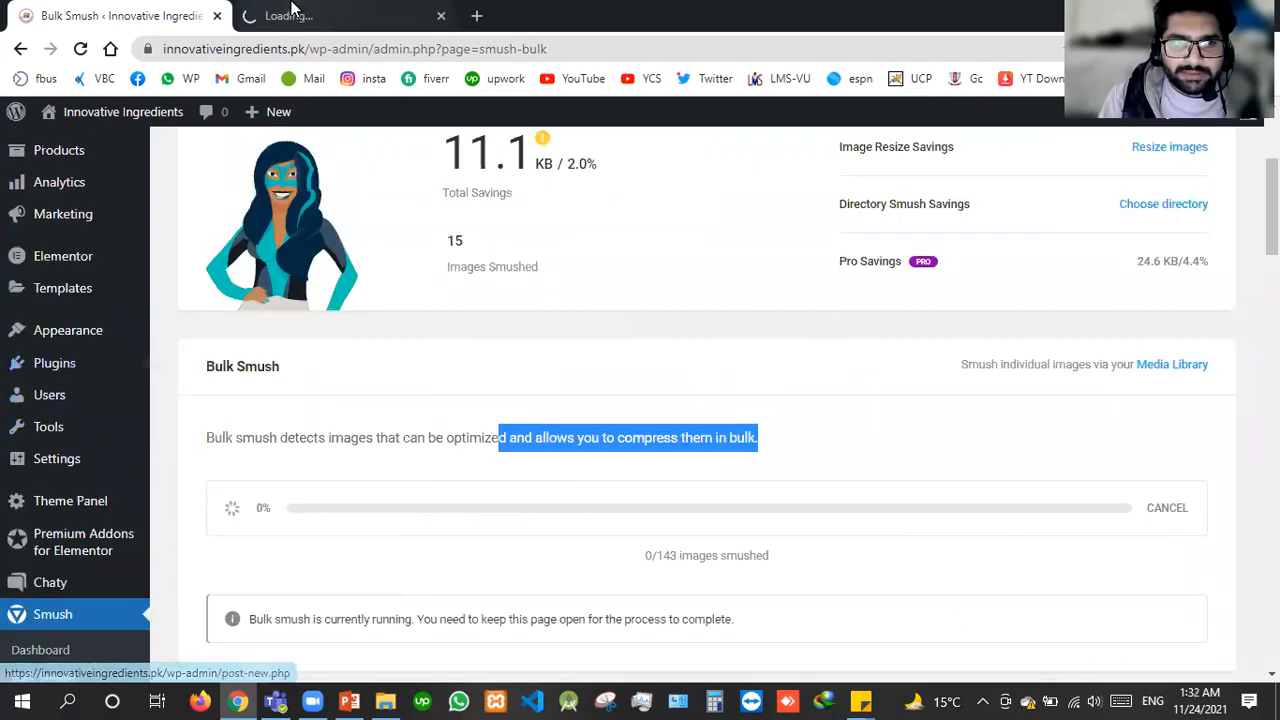
click(290, 12)
click(168, 10)
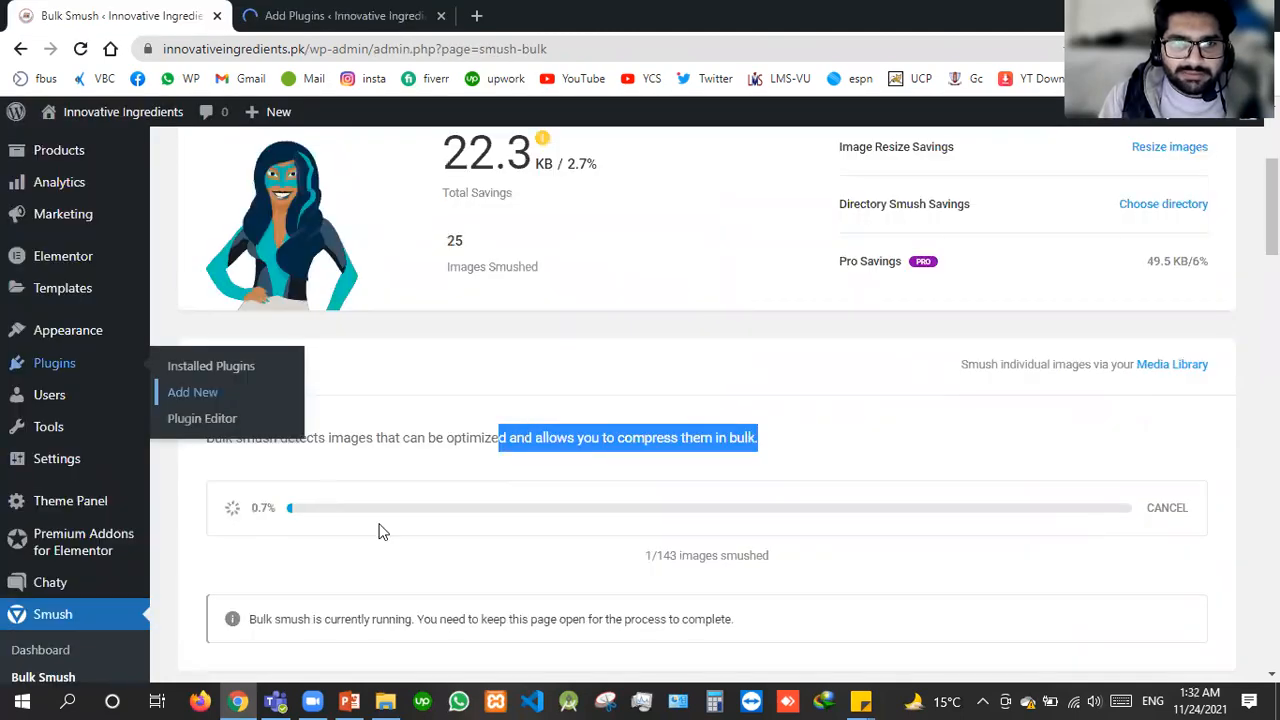
click(353, 12)
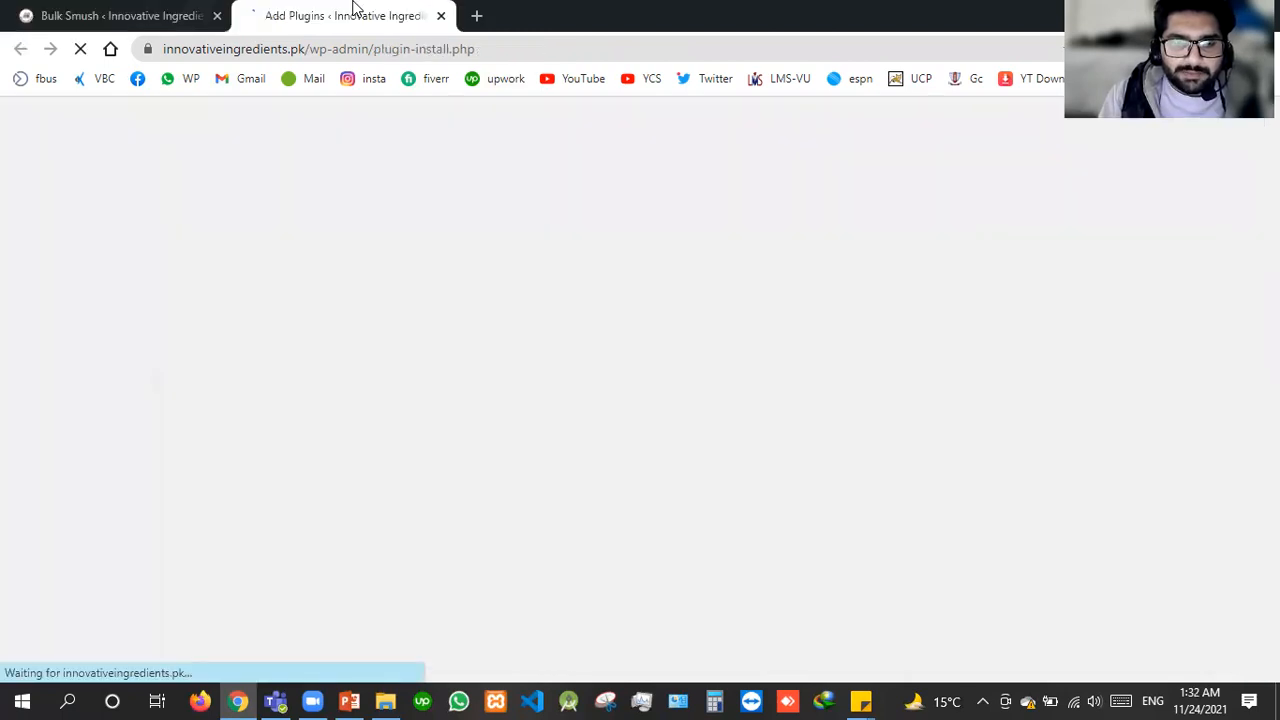
click(346, 700)
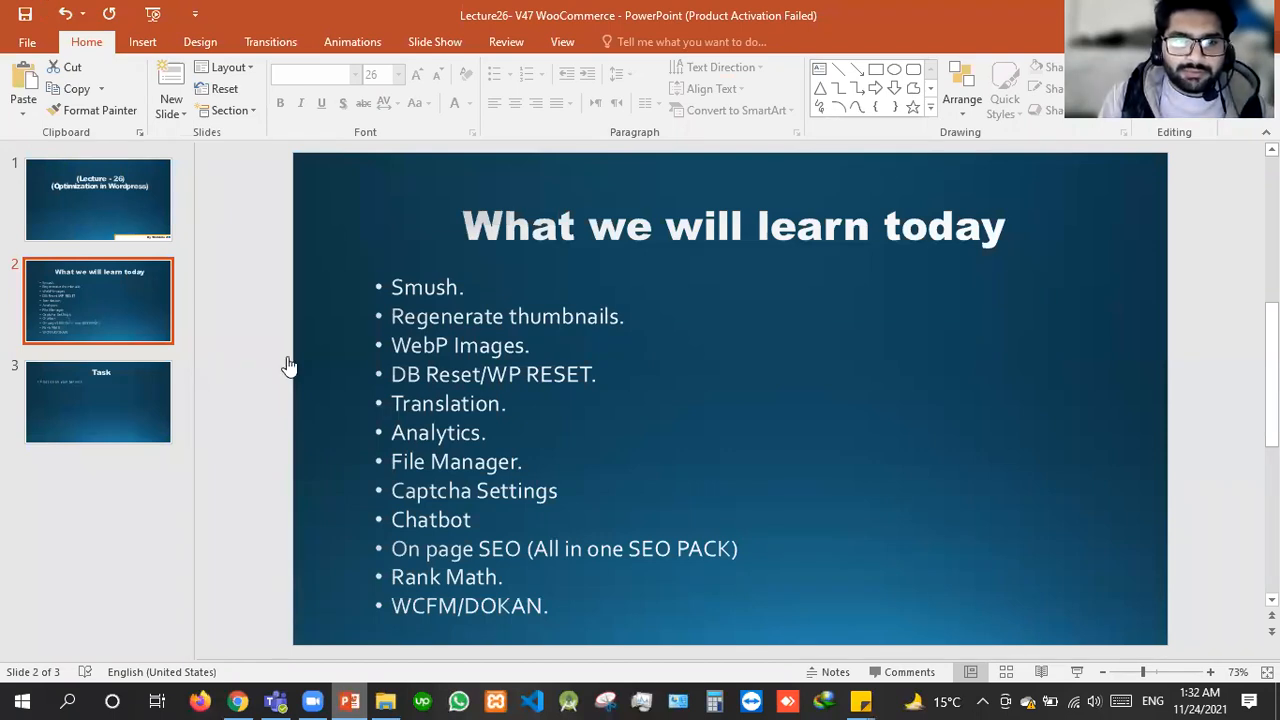
key(alt+Tab)
Back in the browser, open Smush's Directory Smush and Lazy Load pages in separate new tabs
scroll(63, 526, down, 1)
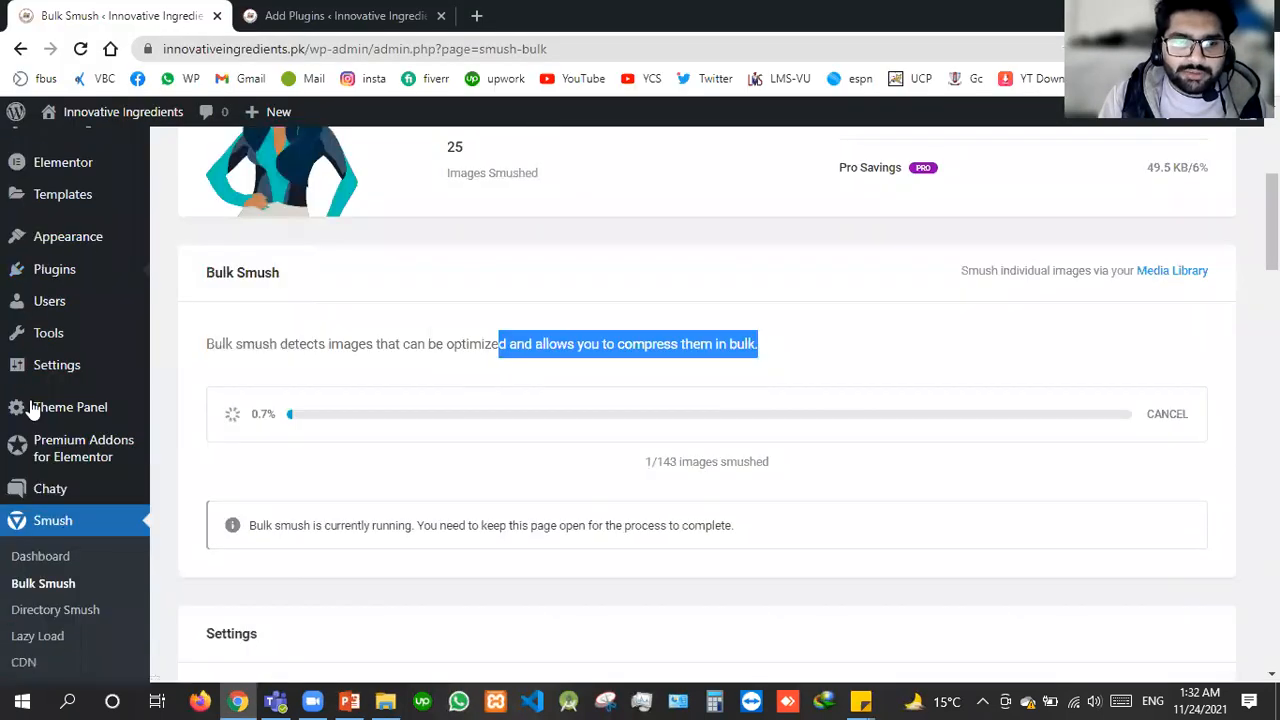
scroll(36, 390, down, 2)
right_click(33, 370)
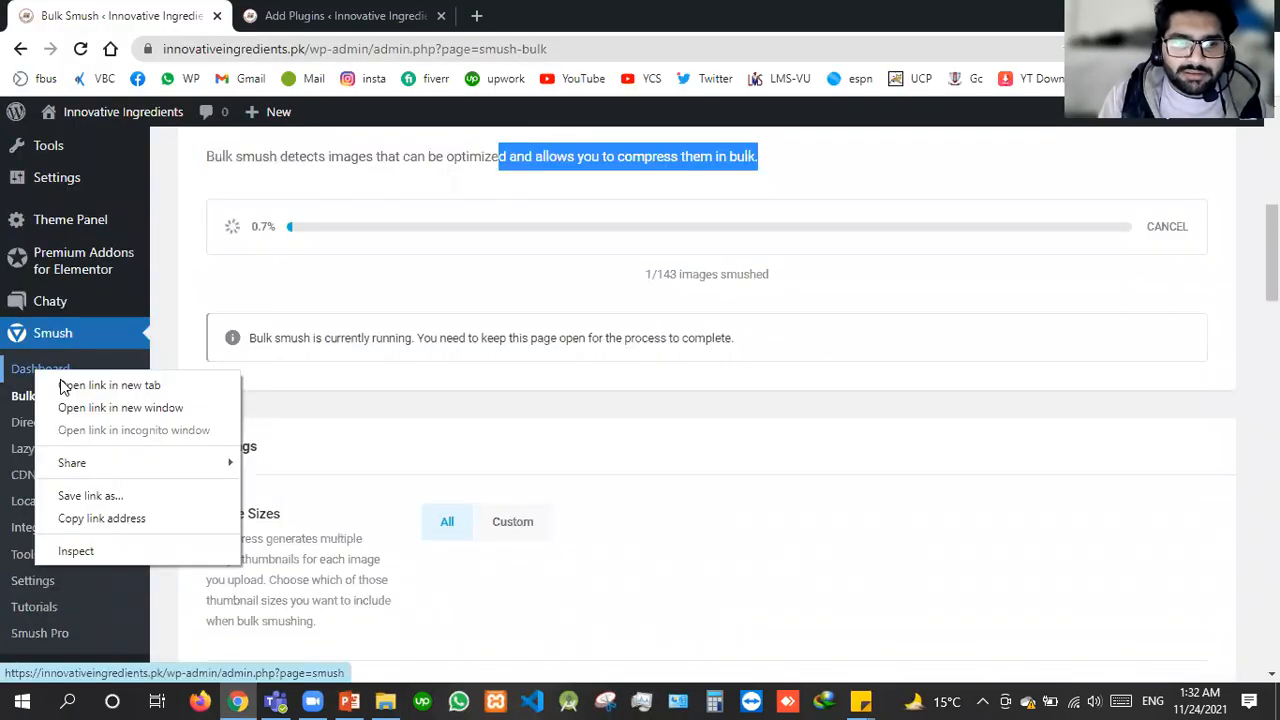
right_click(13, 426)
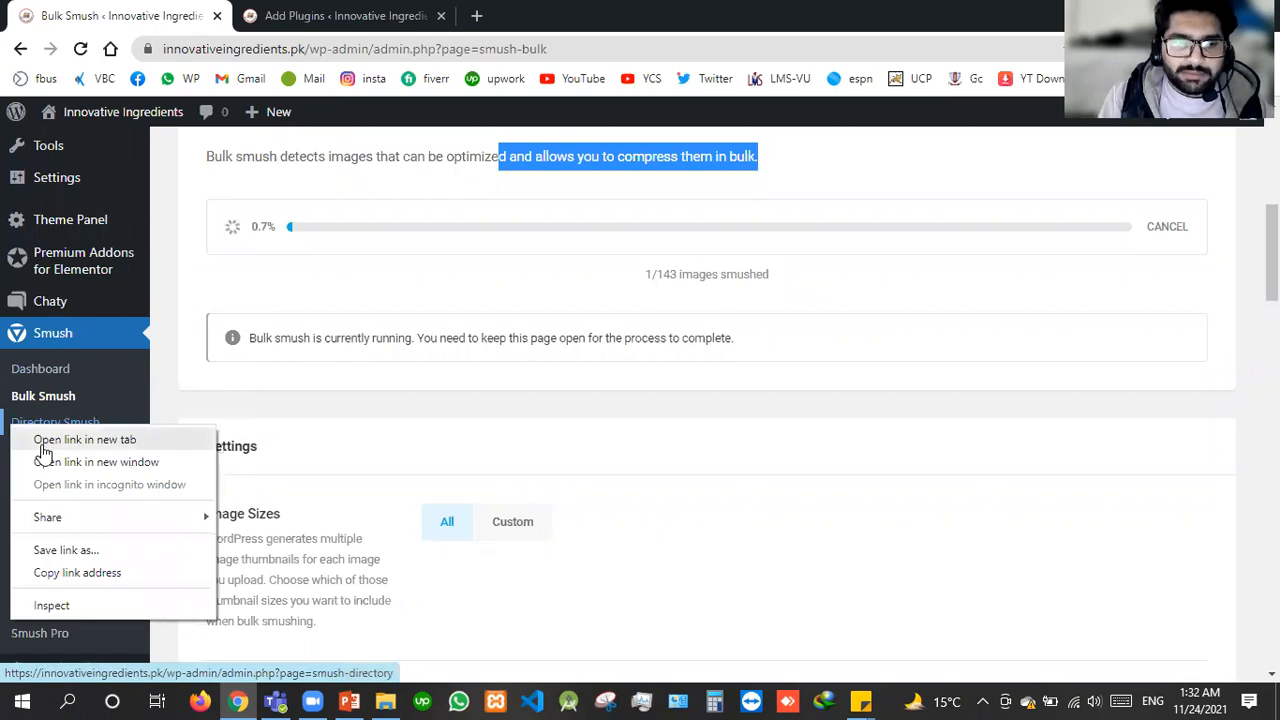
click(44, 440)
right_click(43, 450)
click(47, 466)
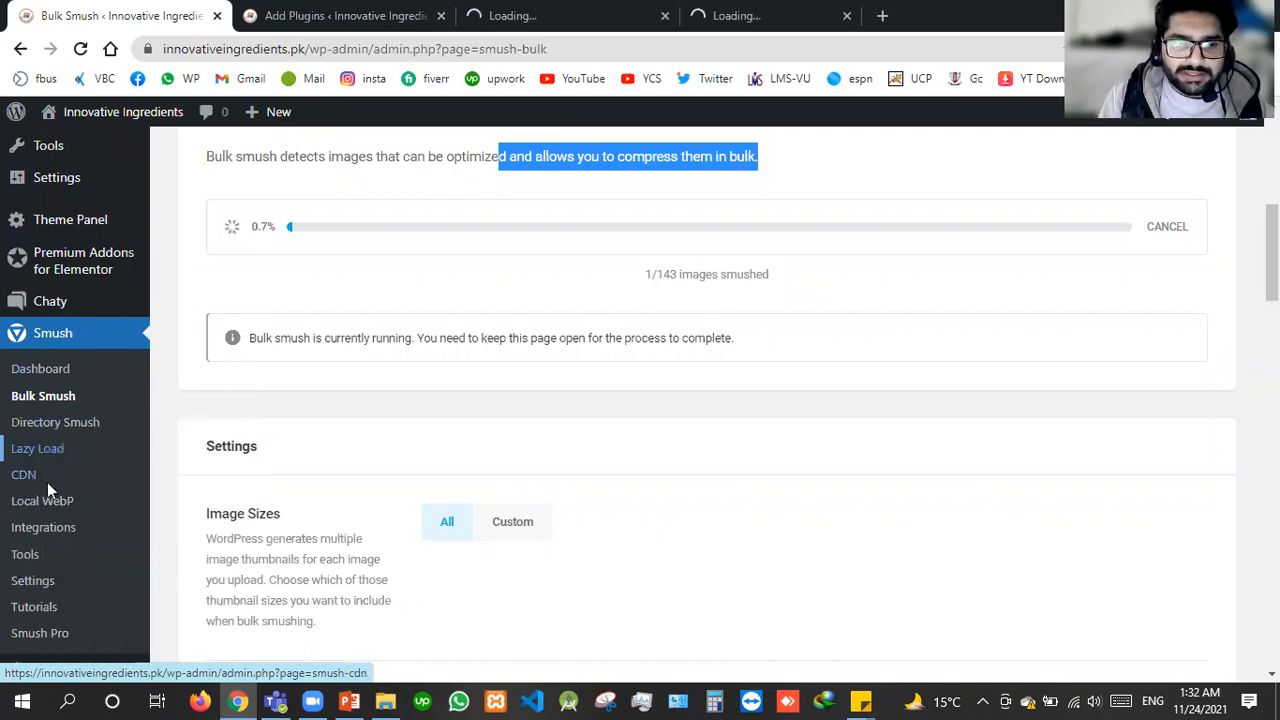
Open Smush's CDN, Local WebP and Tools pages in separate new tabs
right_click(47, 482)
click(52, 490)
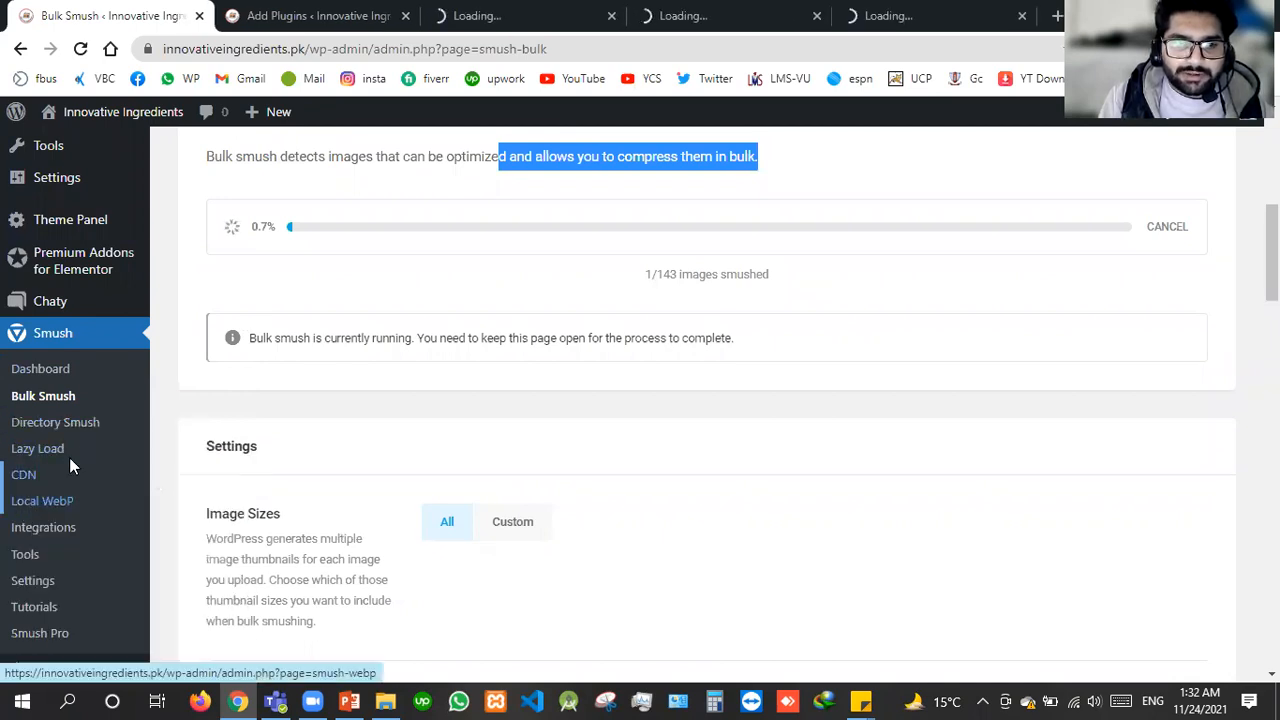
right_click(43, 500)
click(90, 328)
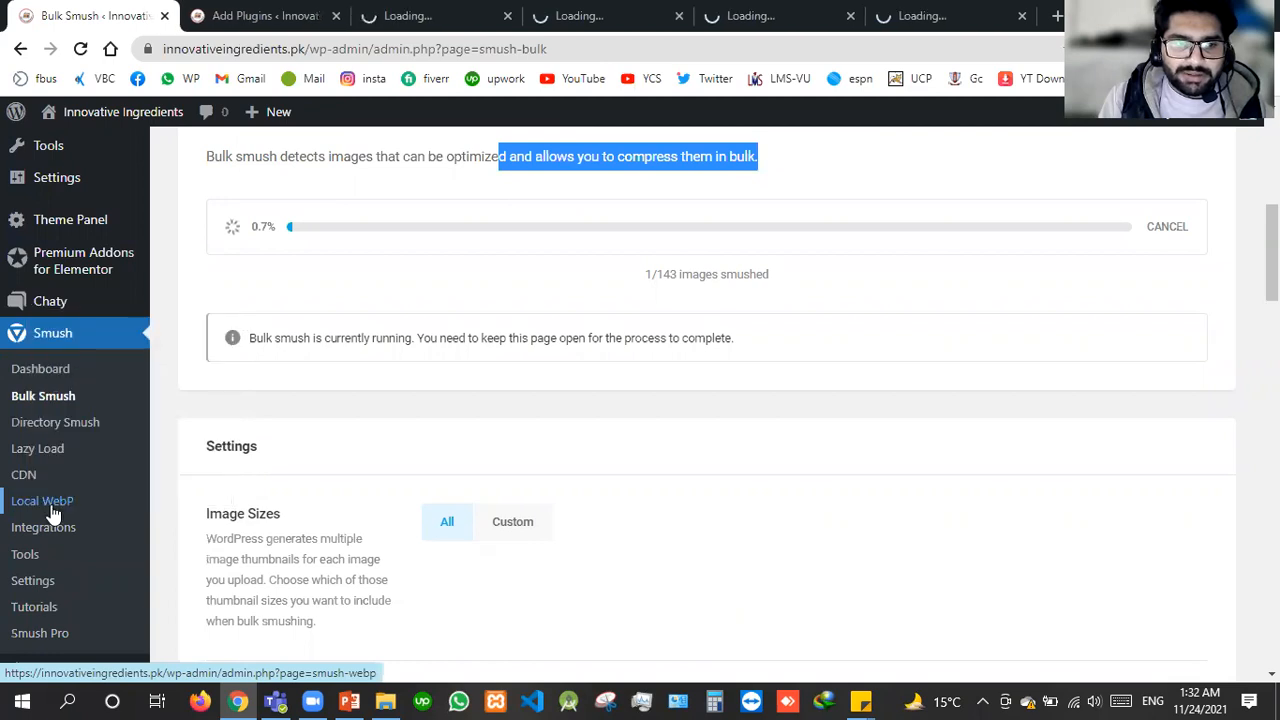
right_click(22, 558)
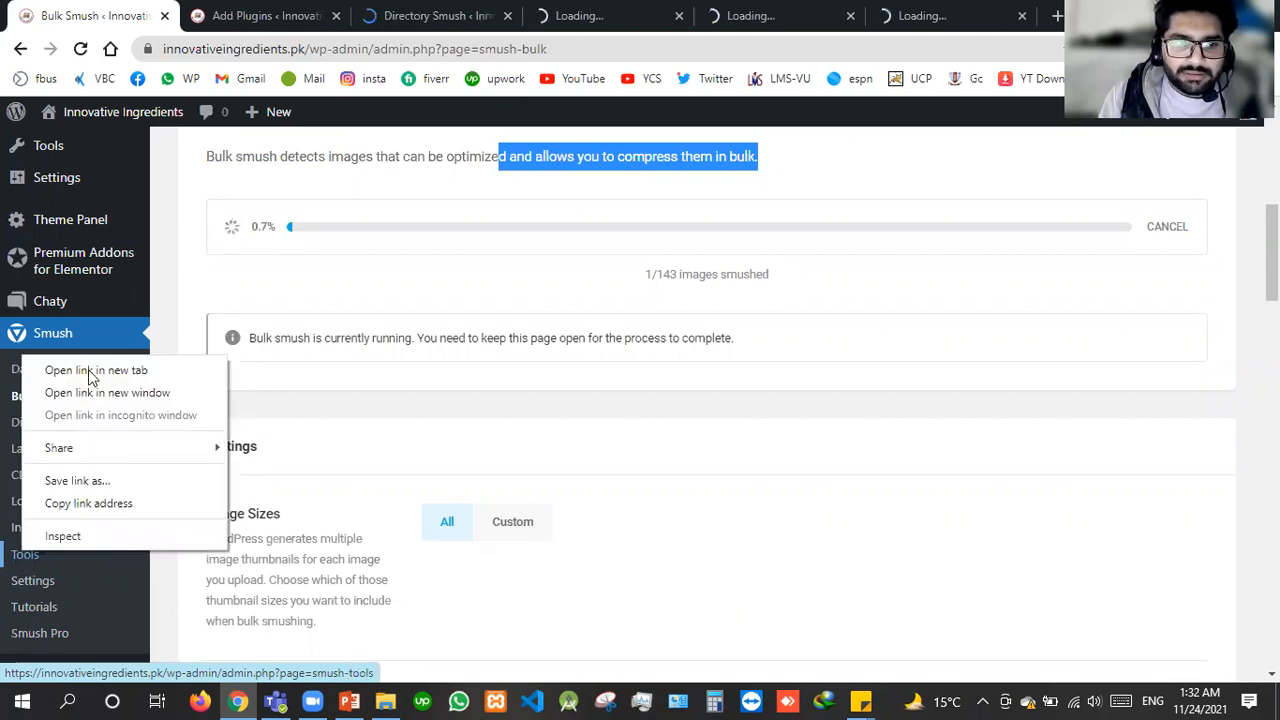
click(86, 372)
Open Smush's Settings page in a new tab, keeping the running Bulk Smush page open
scroll(40, 450, down, 1)
scroll(40, 527, down, 2)
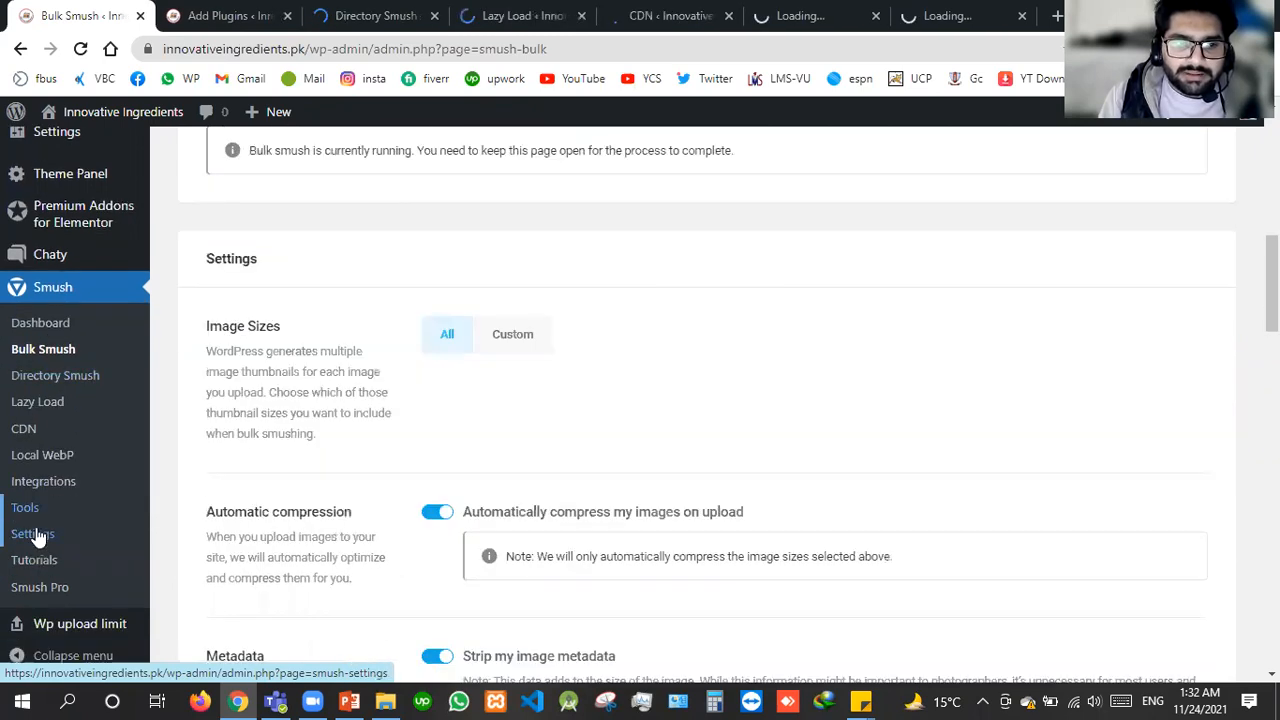
click(36, 536)
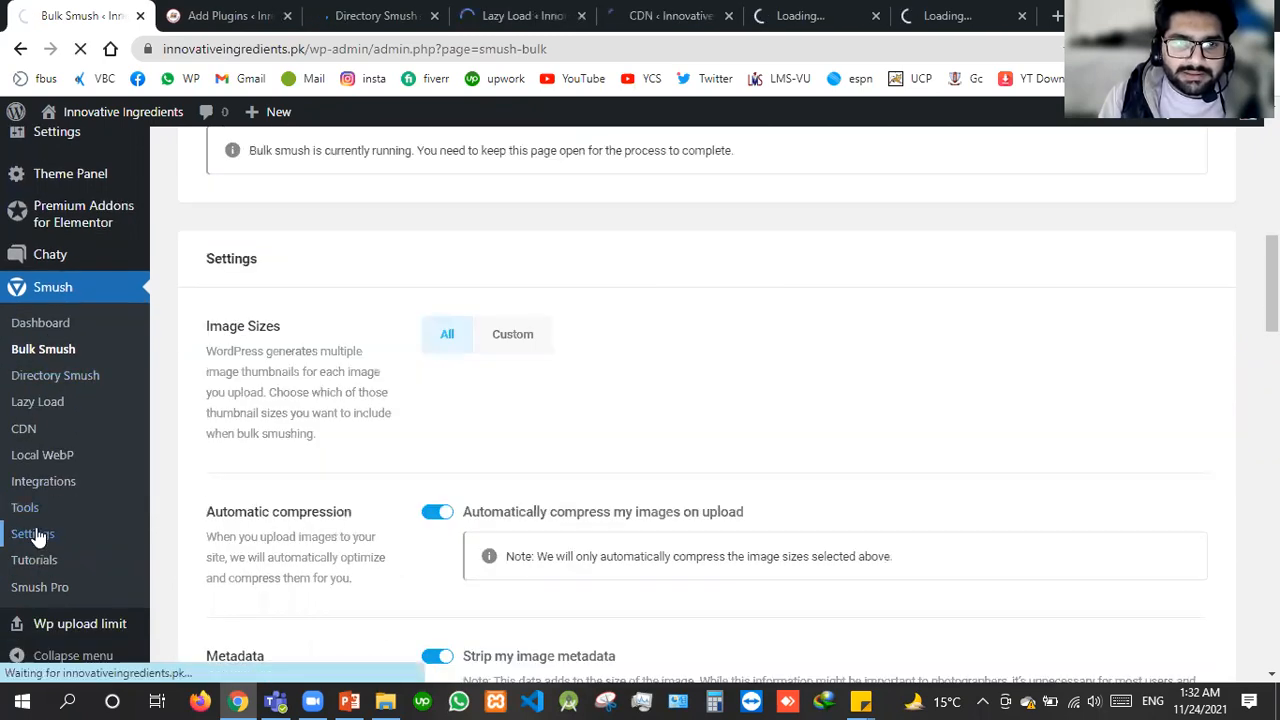
click(82, 48)
scroll(170, 330, down, 3)
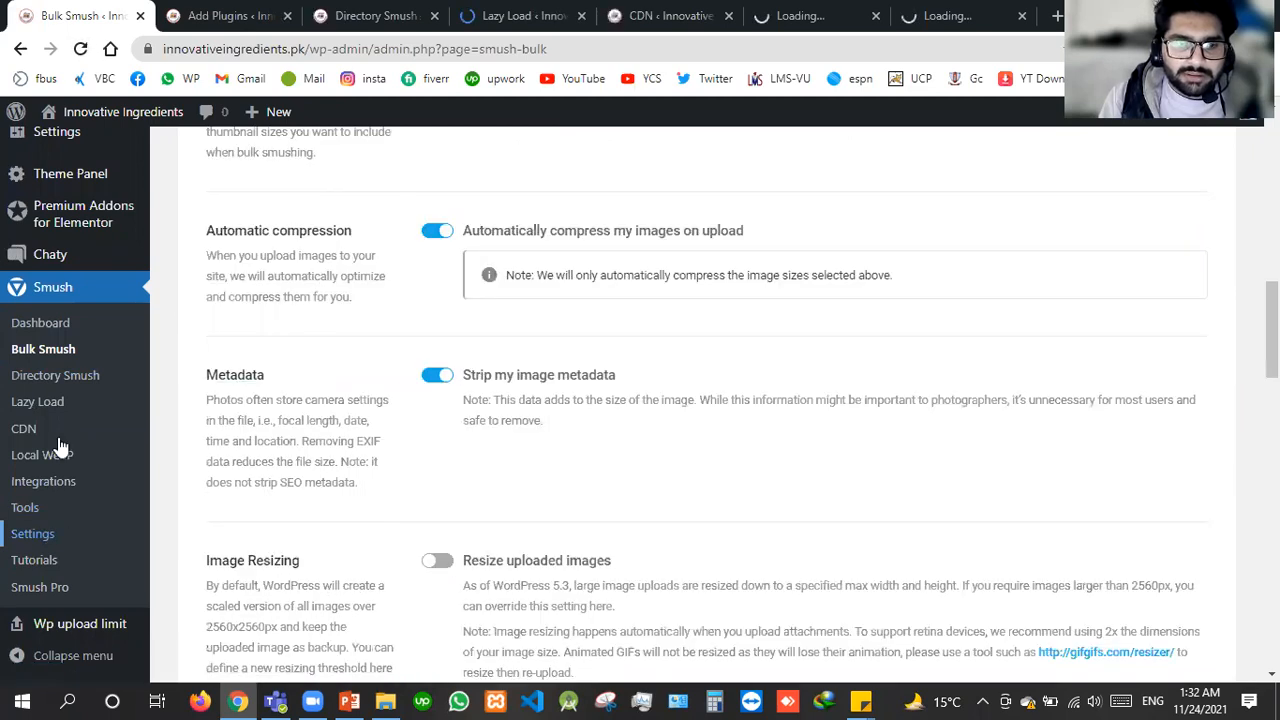
right_click(32, 538)
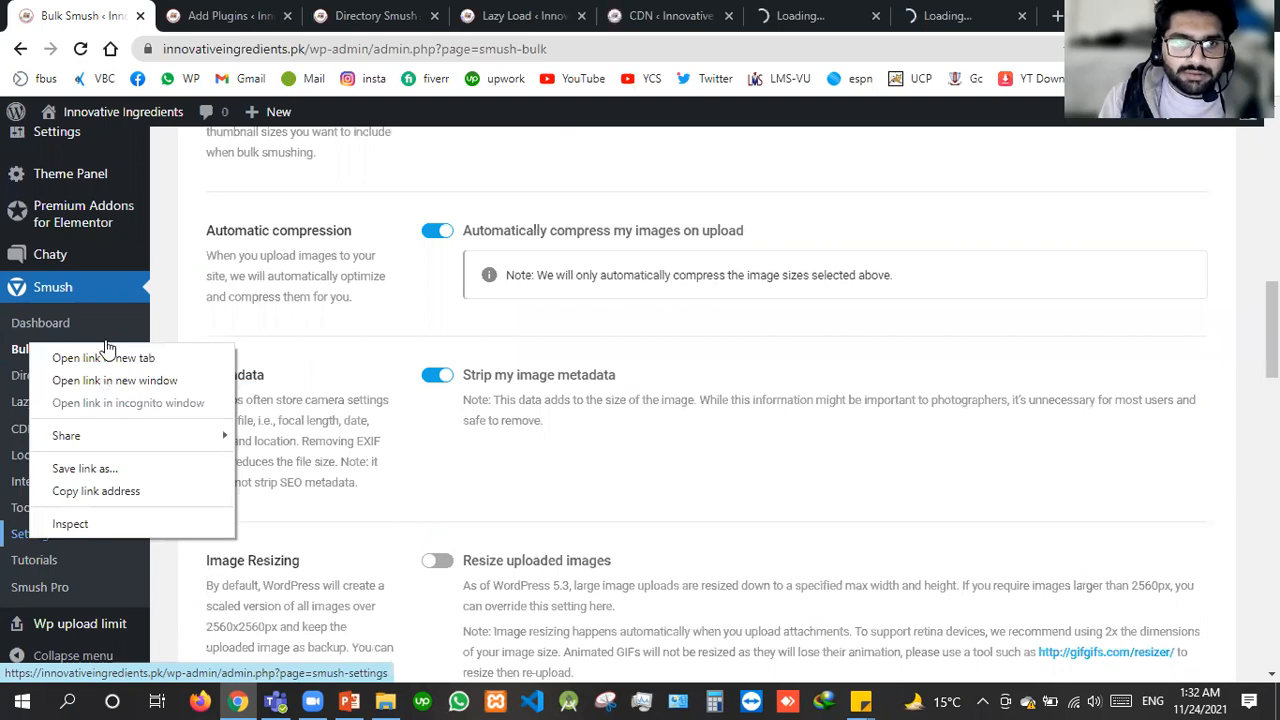
click(105, 351)
Move the Bulk Smush tab after the Add Plugins tab and check the CDN, Tools and Settings tabs
drag(95, 15, 300, 14)
click(565, 12)
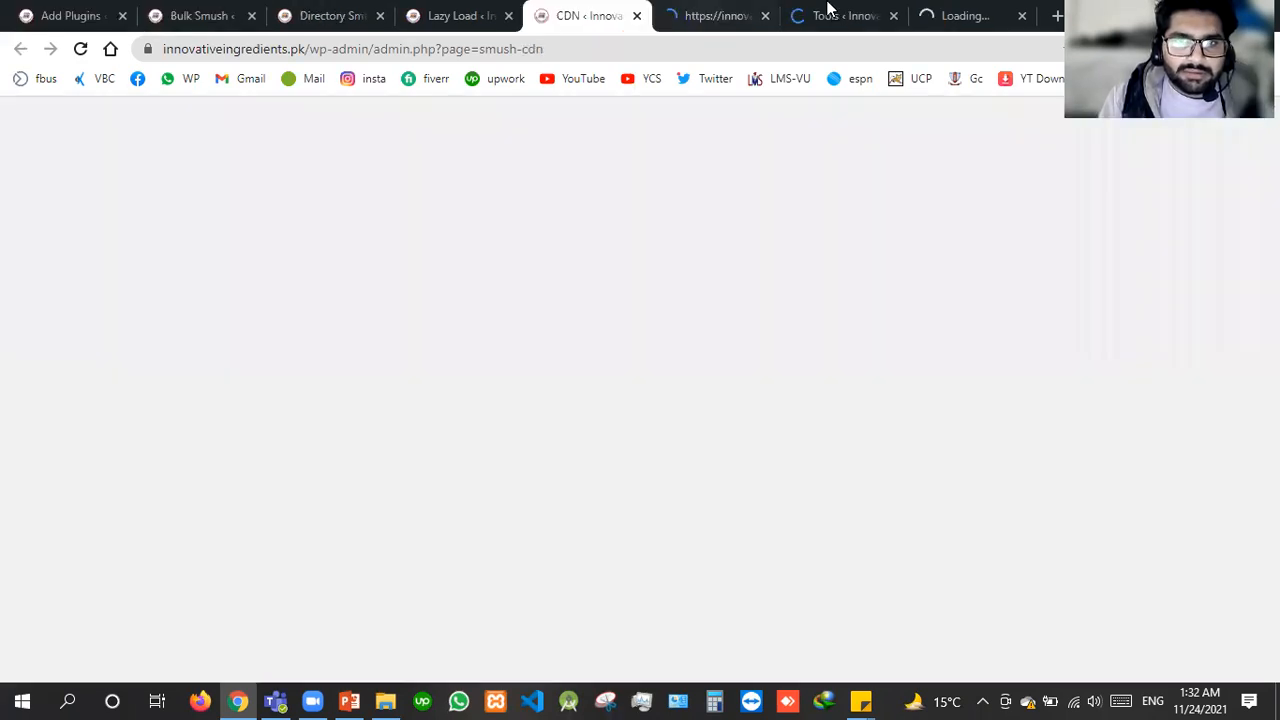
click(827, 14)
key(ctrl+Tab)
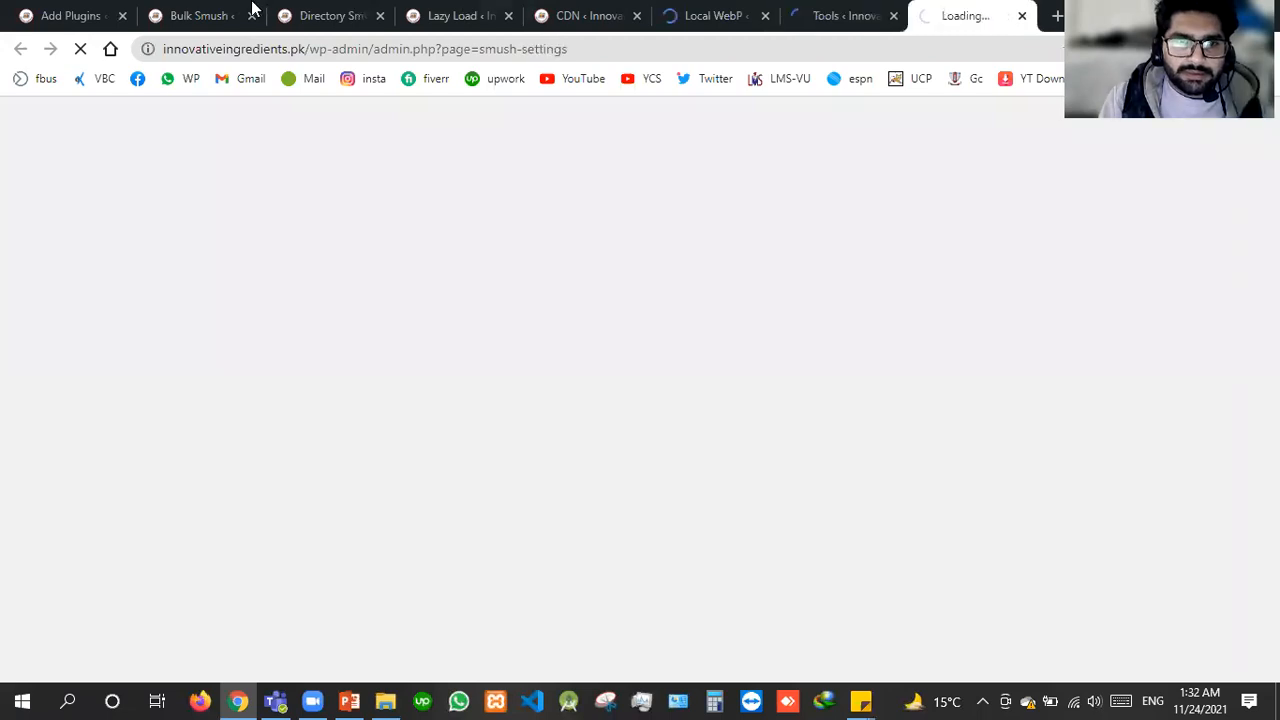
Glance over the Directory Smush page and check the progress of the bulk smush
click(318, 15)
scroll(431, 395, down, 3)
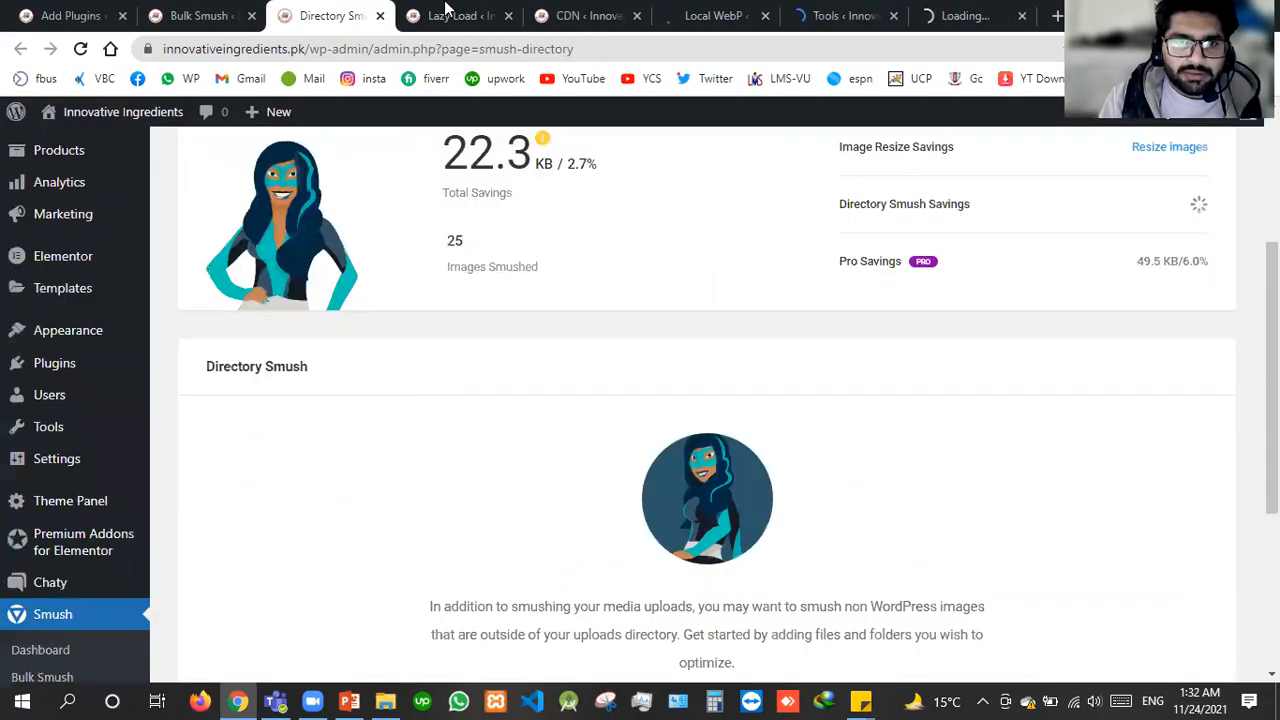
key(Home)
click(740, 15)
click(246, 12)
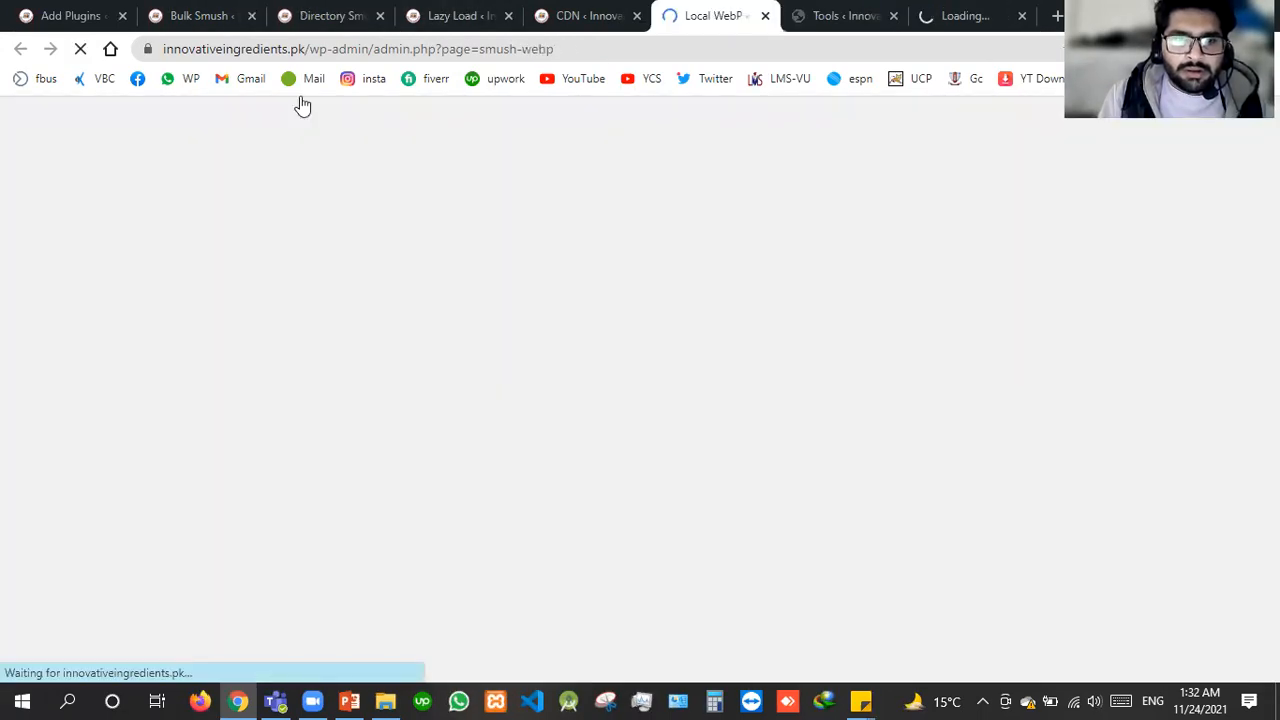
scroll(480, 437, up, 6)
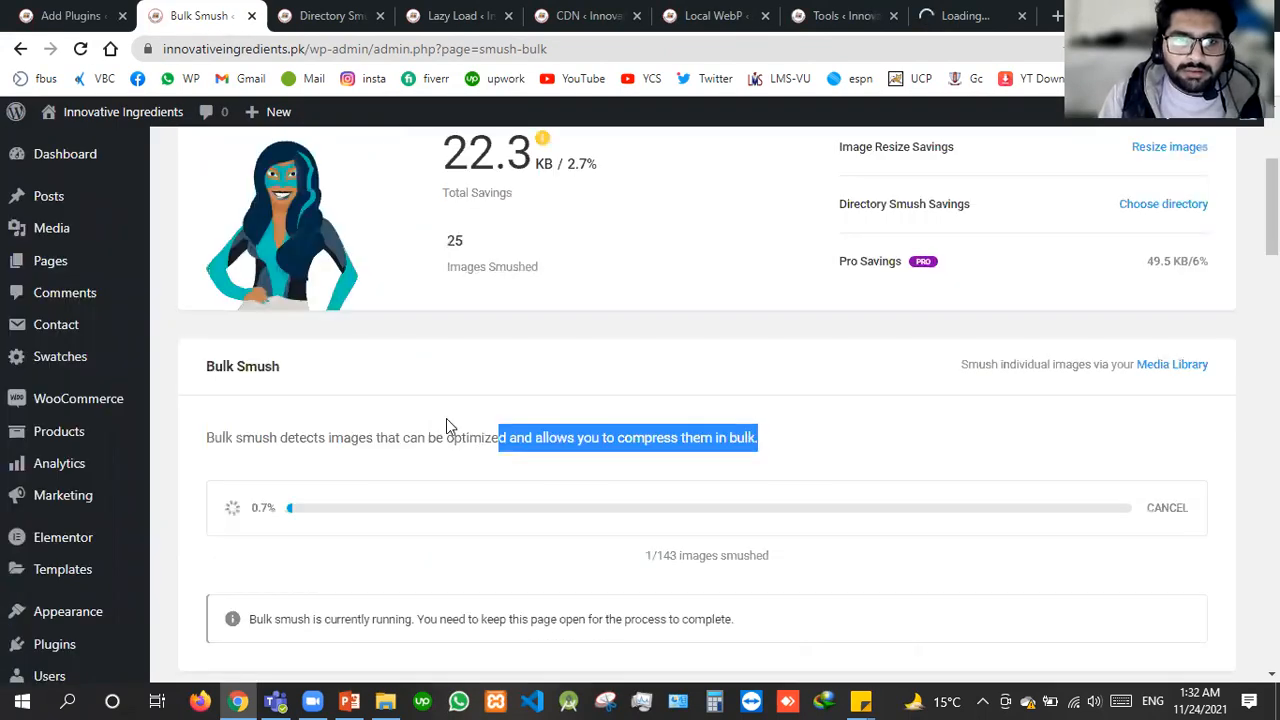
Move the Directory Smush tab ahead of the Bulk Smush tab and read through the Directory Smush page down to its directory option
key(ctrl+Tab)
drag(333, 14, 218, 12)
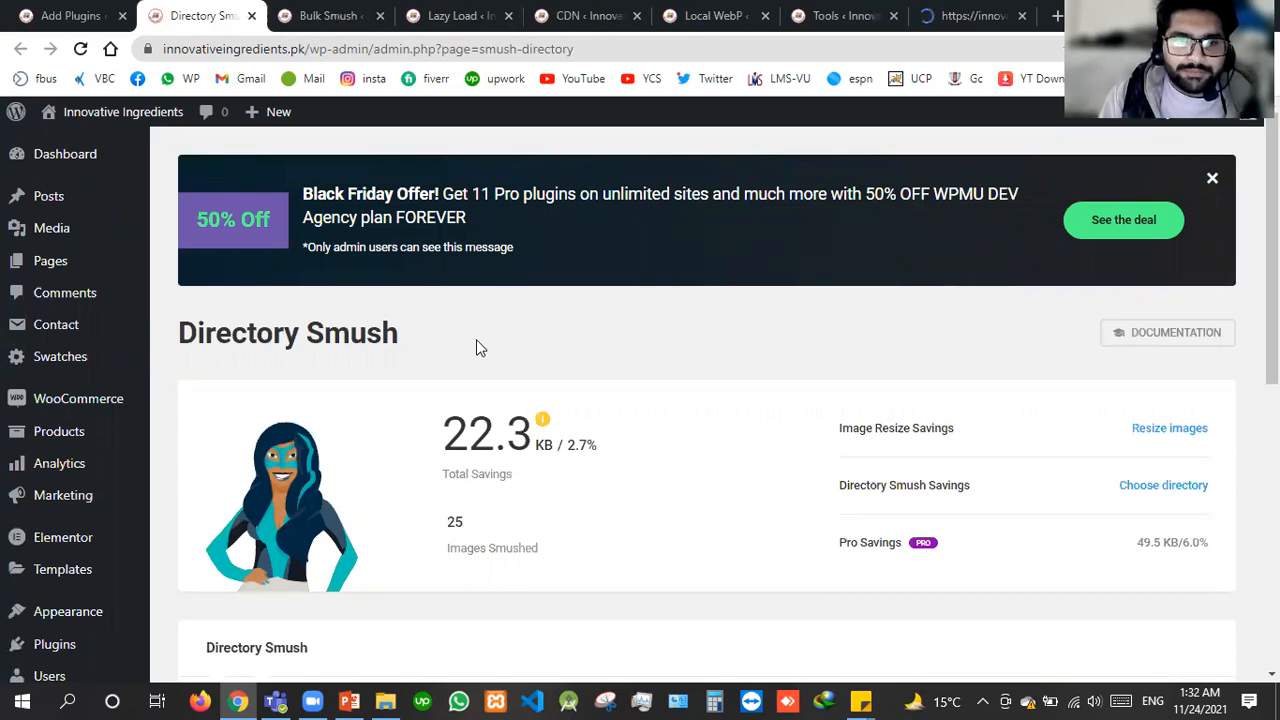
scroll(476, 339, down, 2)
scroll(487, 454, up, 1)
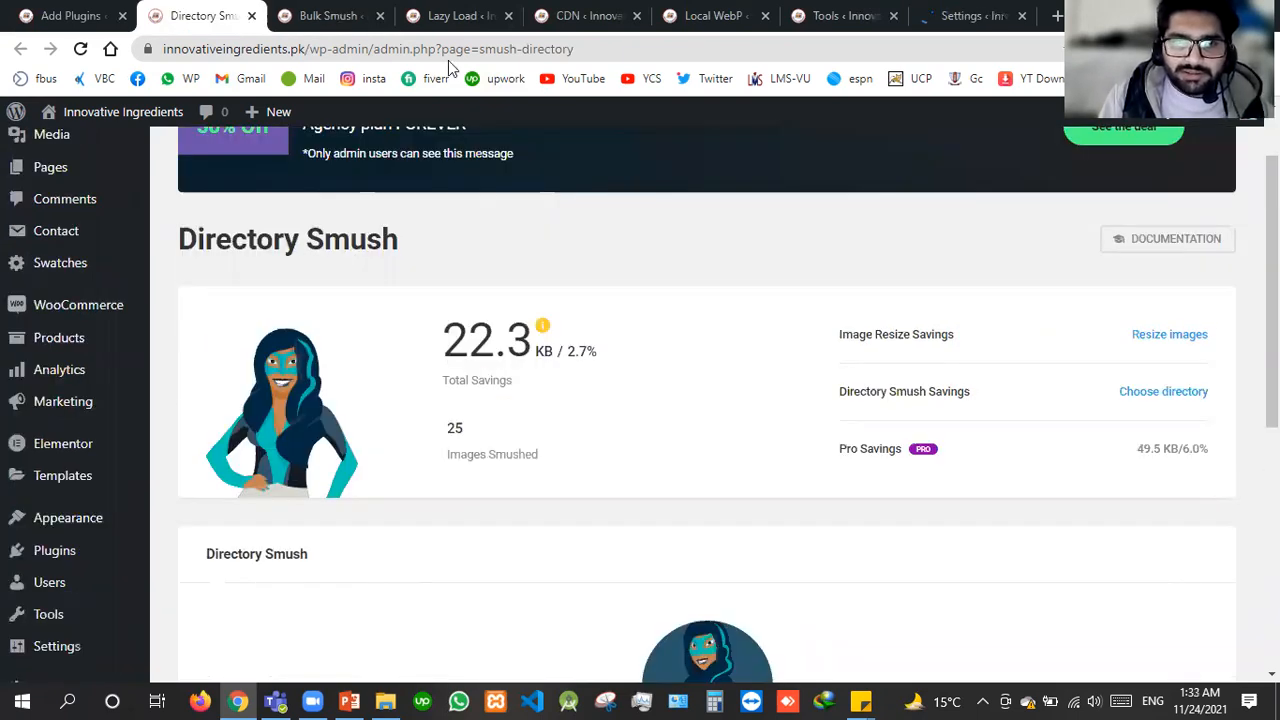
key(ctrl+Tab)
key(ctrl+shift+Tab)
scroll(990, 436, down, 2)
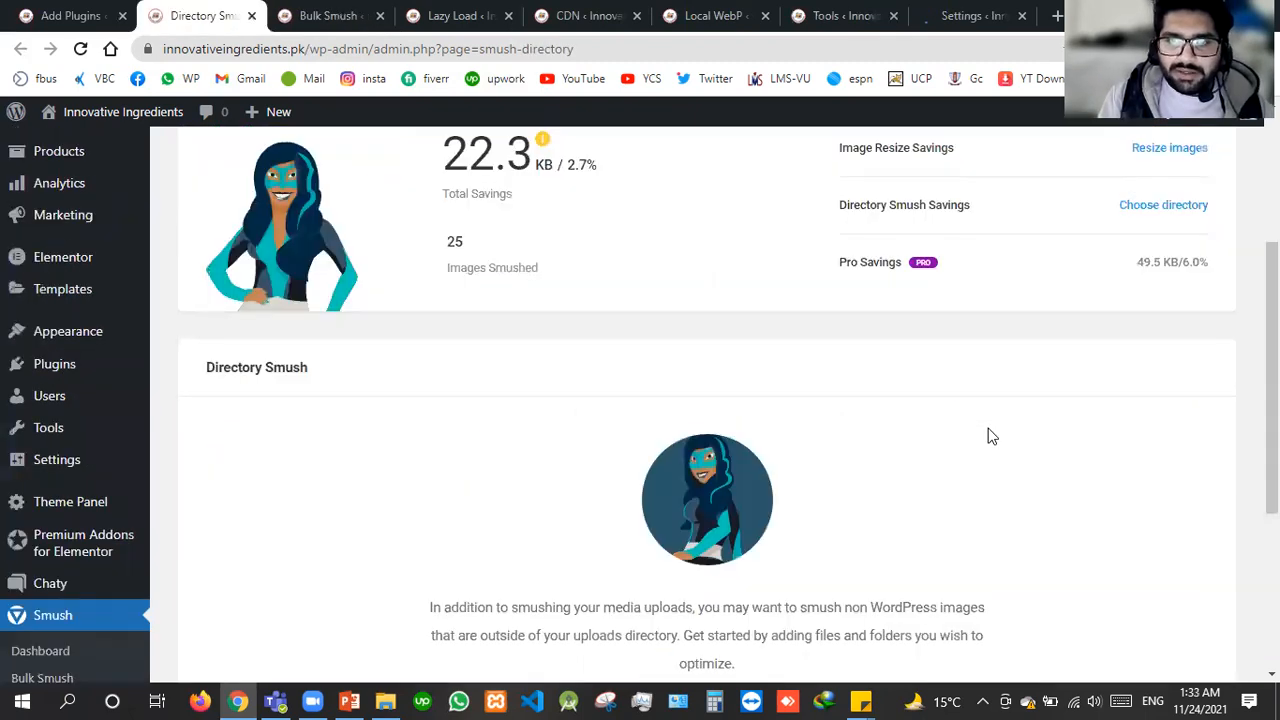
scroll(990, 436, up, 1)
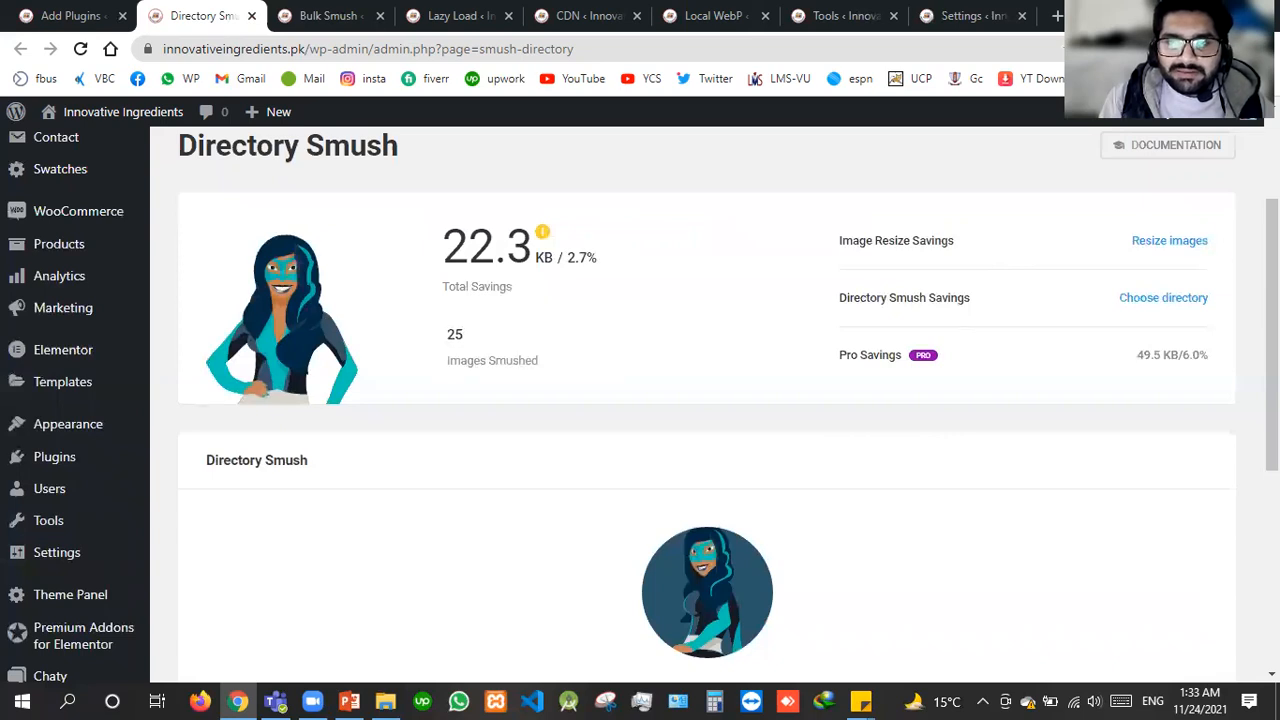
scroll(1070, 344, down, 1)
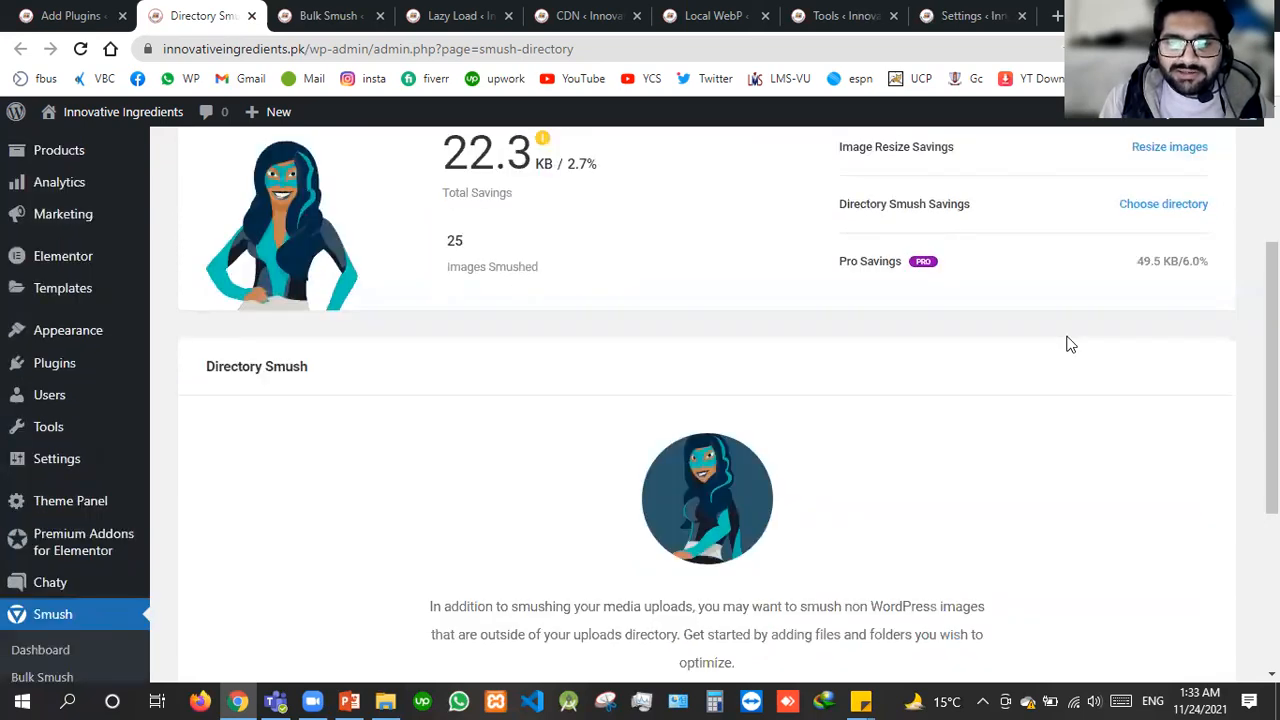
scroll(566, 471, down, 2)
scroll(717, 471, down, 1)
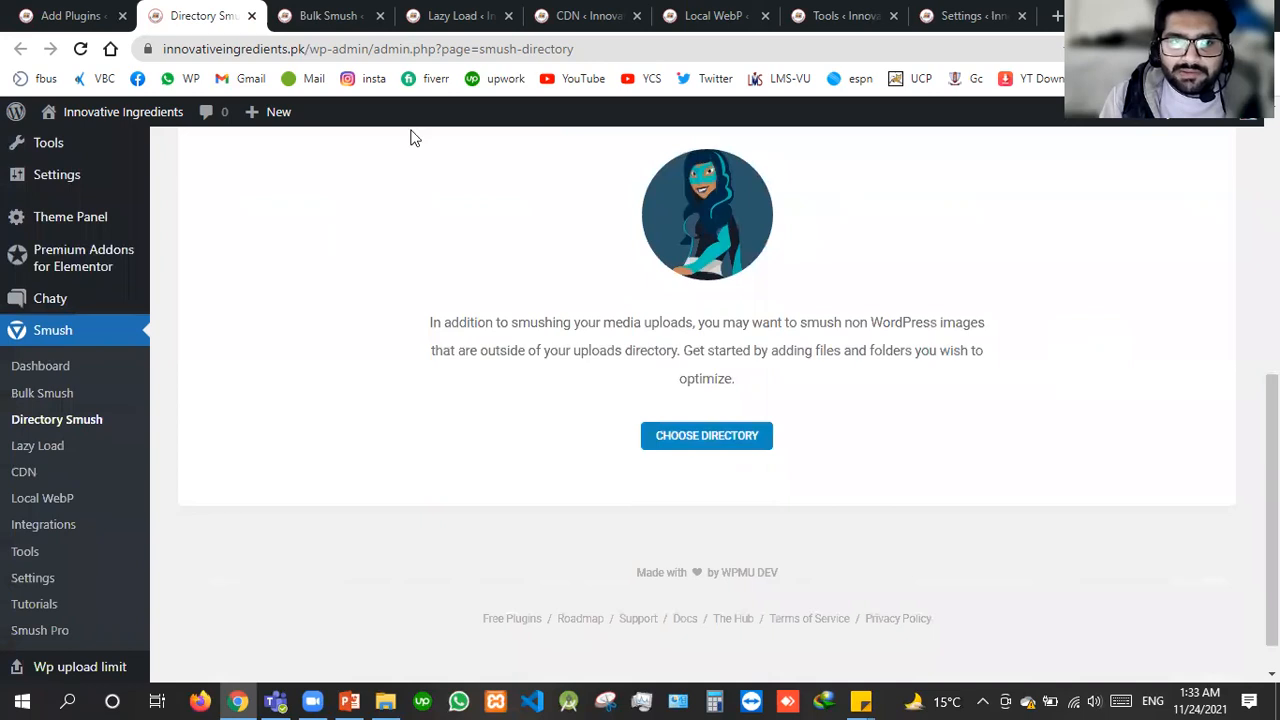
scroll(415, 138, down, 1)
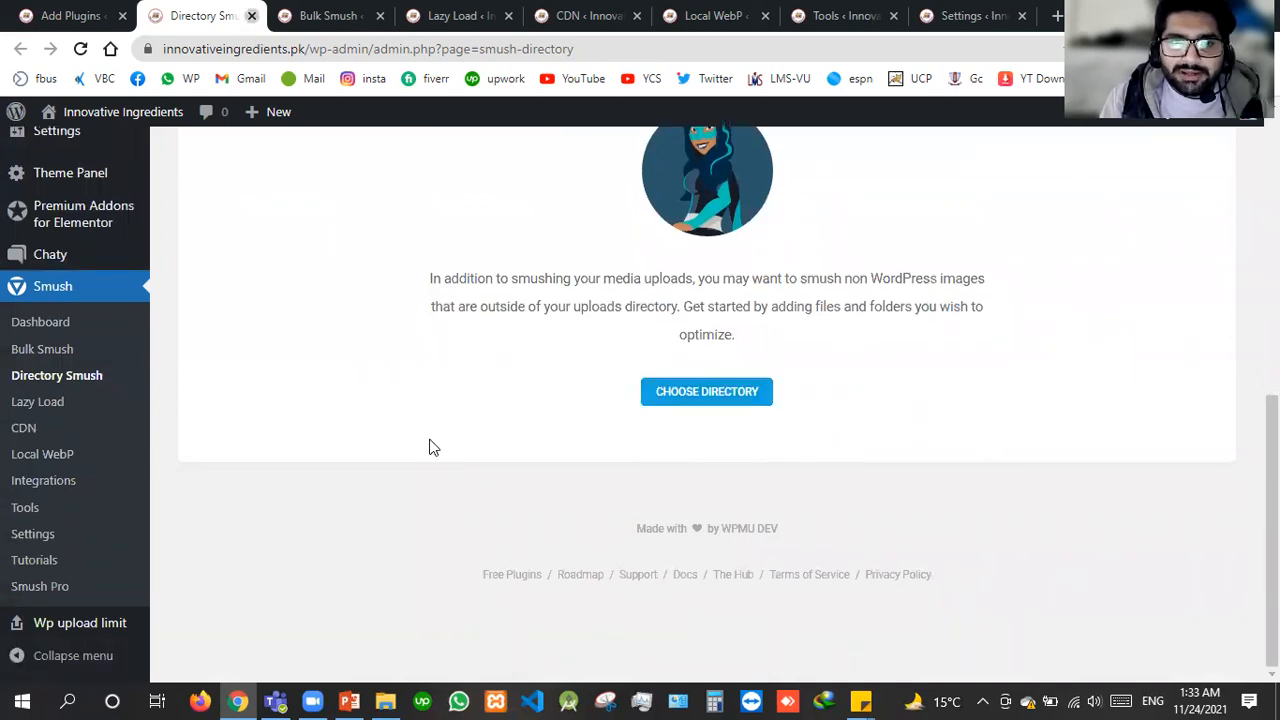
Close the Directory Smush page and skim the options on the Lazy Load page
key(ctrl+w)
scroll(386, 466, down, 5)
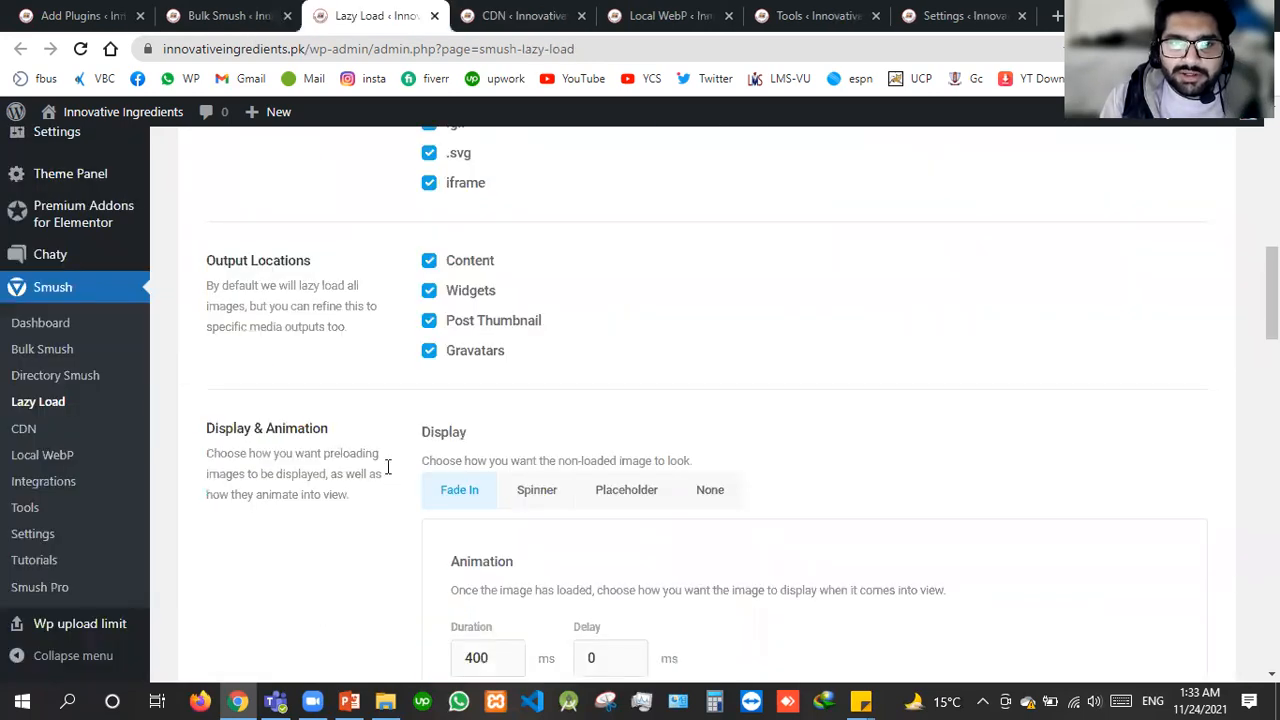
scroll(386, 466, up, 1)
scroll(386, 465, up, 10)
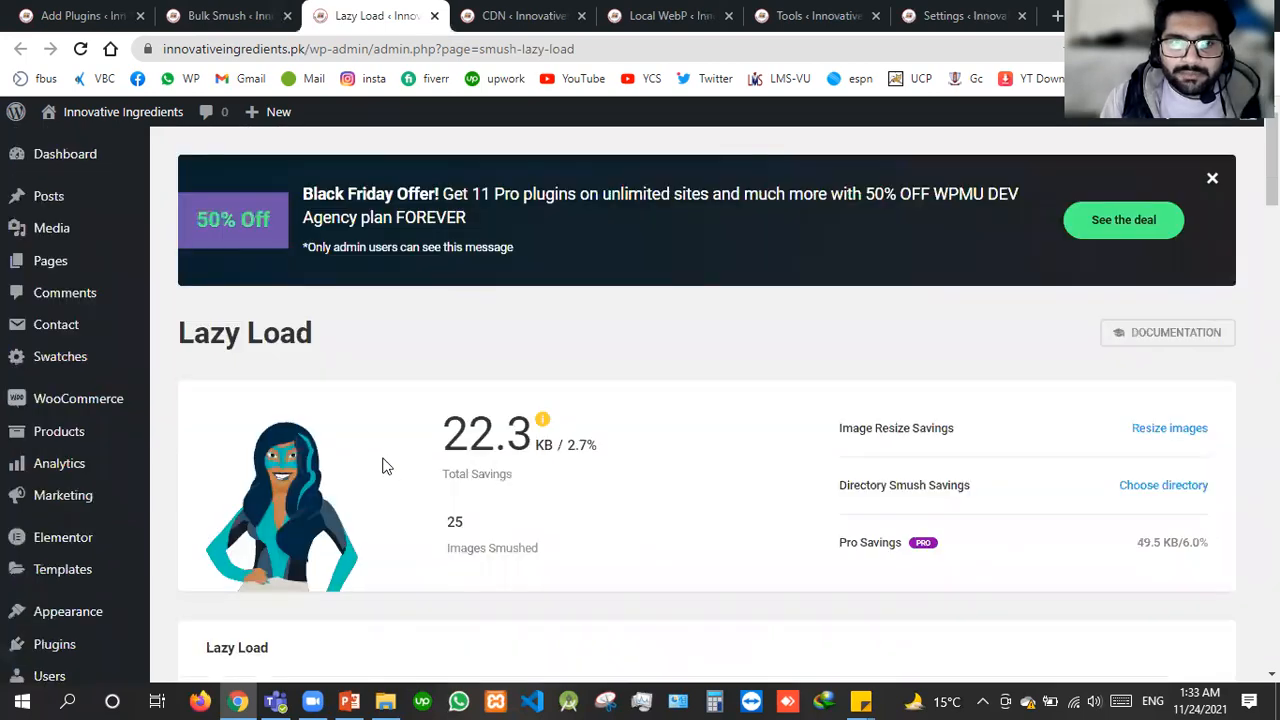
scroll(473, 425, down, 2)
Return to the Bulk Smush page and read its settings from Image Sizes down to Image Resizing
key(ctrl+shift+Tab)
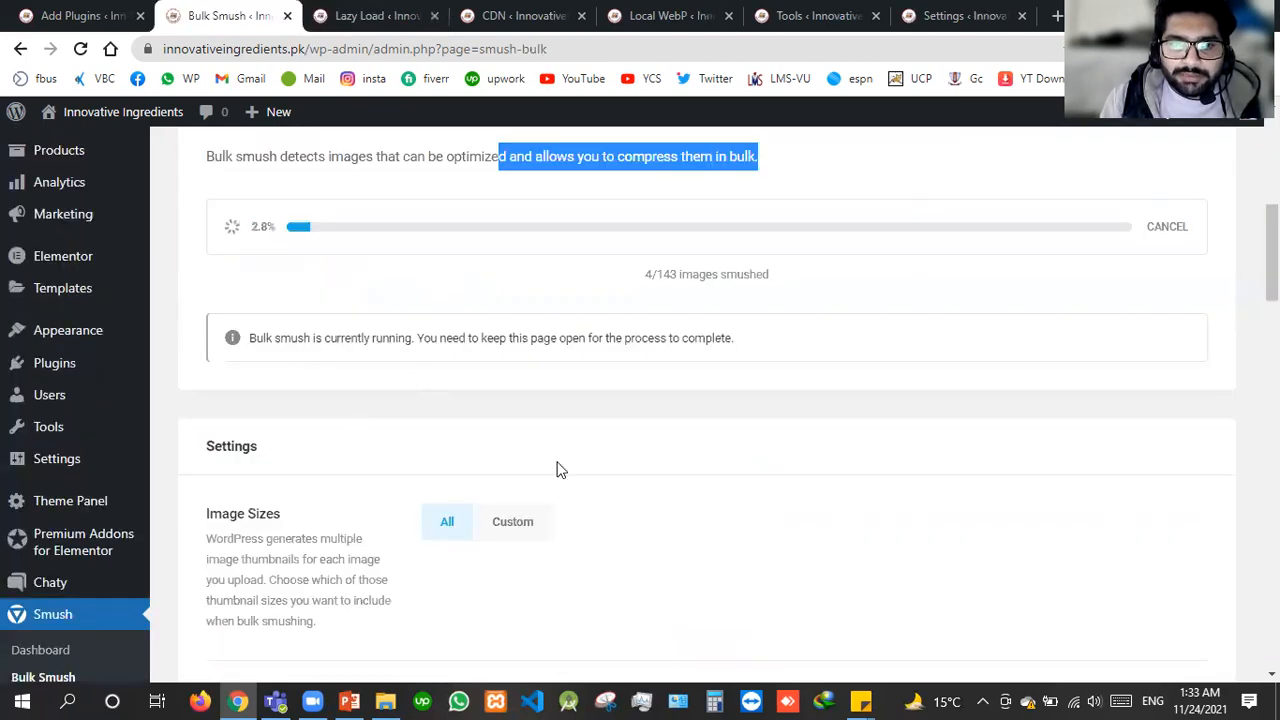
scroll(446, 466, down, 1)
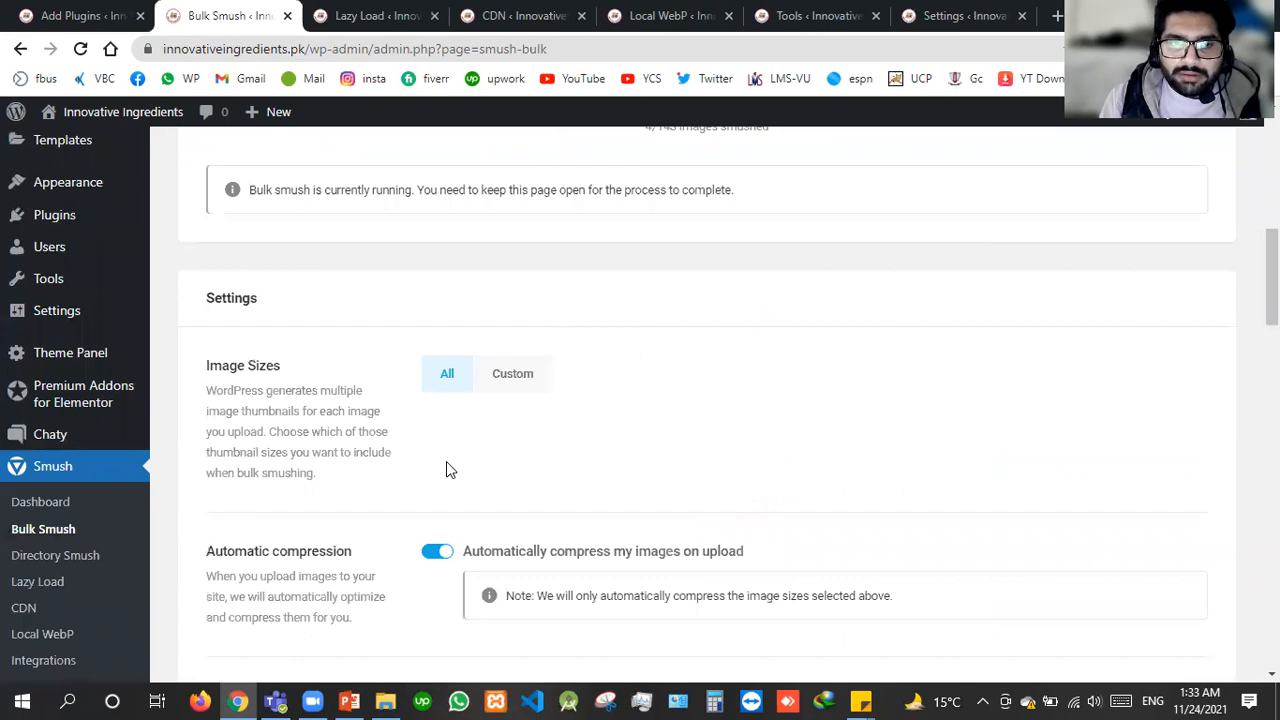
scroll(446, 461, down, 2)
scroll(440, 336, up, 2)
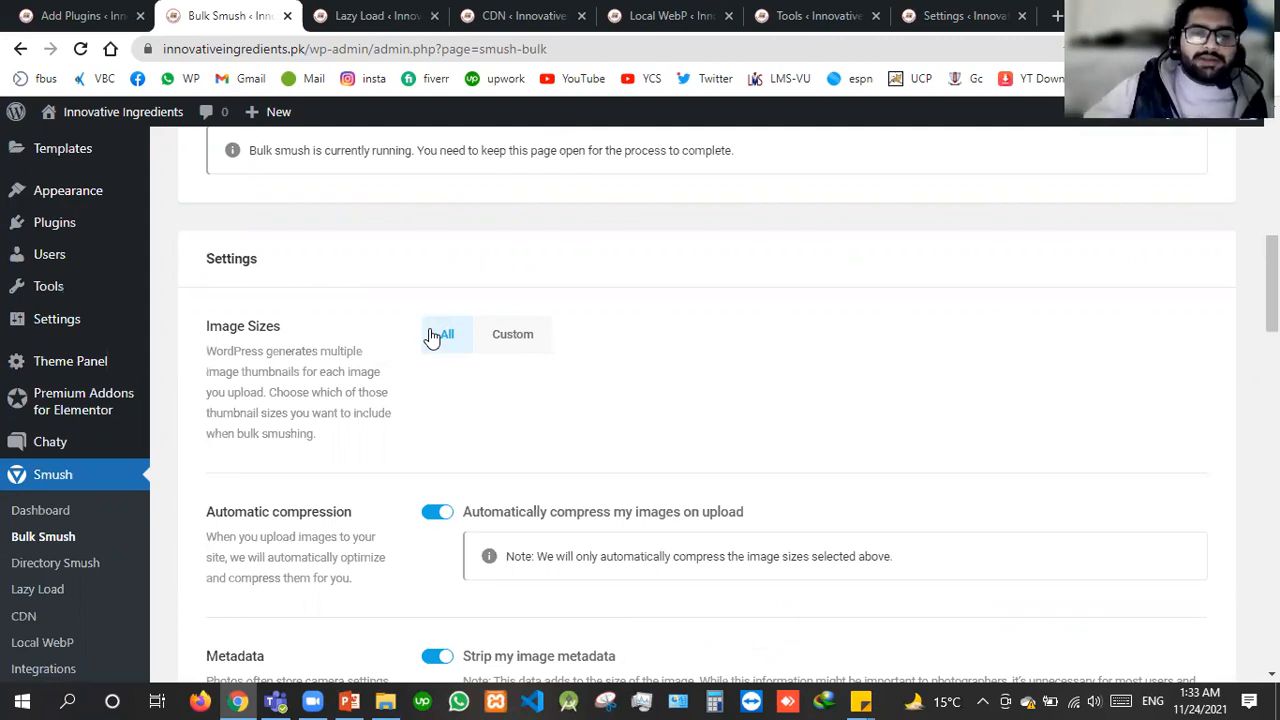
scroll(462, 470, down, 3)
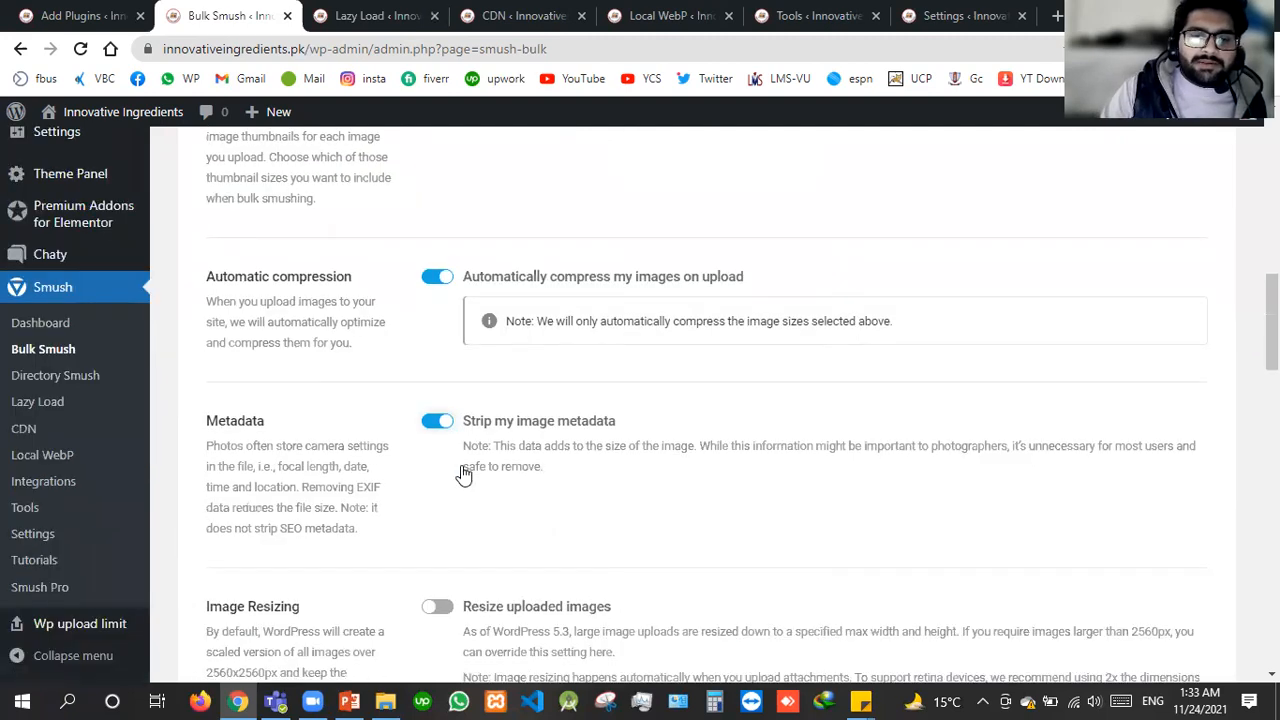
scroll(455, 470, down, 3)
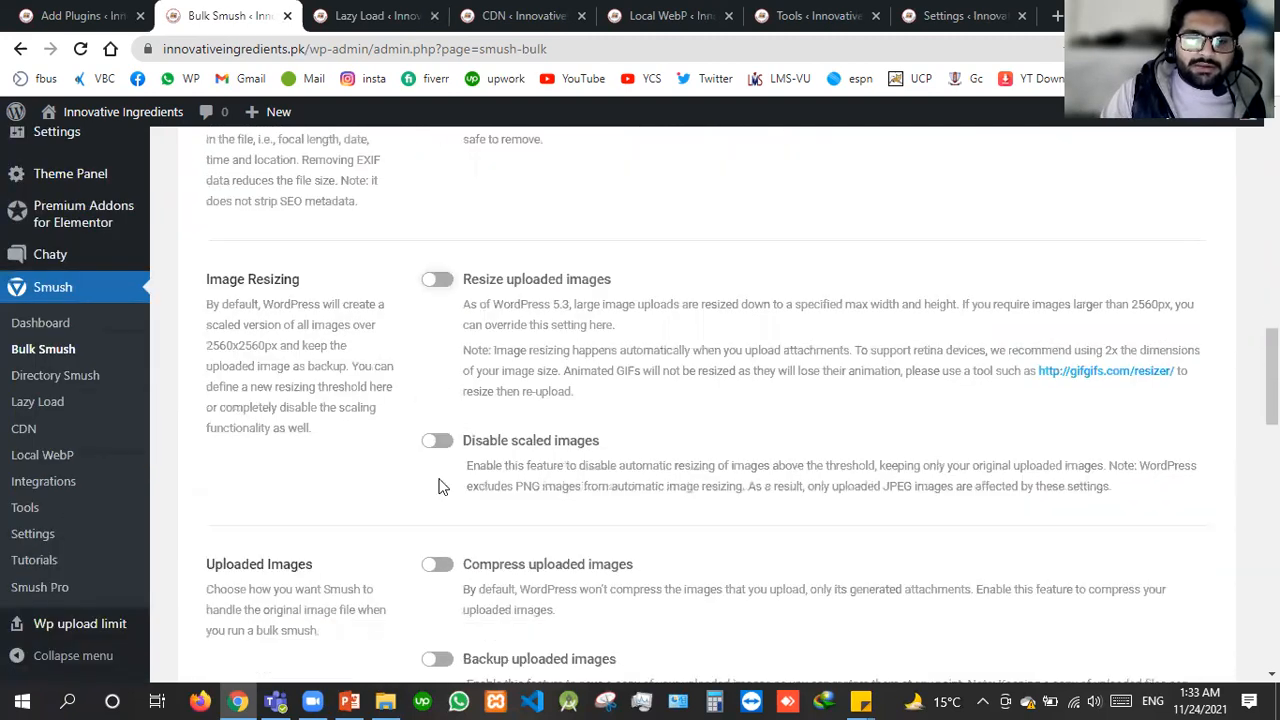
Temporarily enable Disable scaled images and Resize uploaded images to view the maximum size fields, and switch both options back off
click(436, 441)
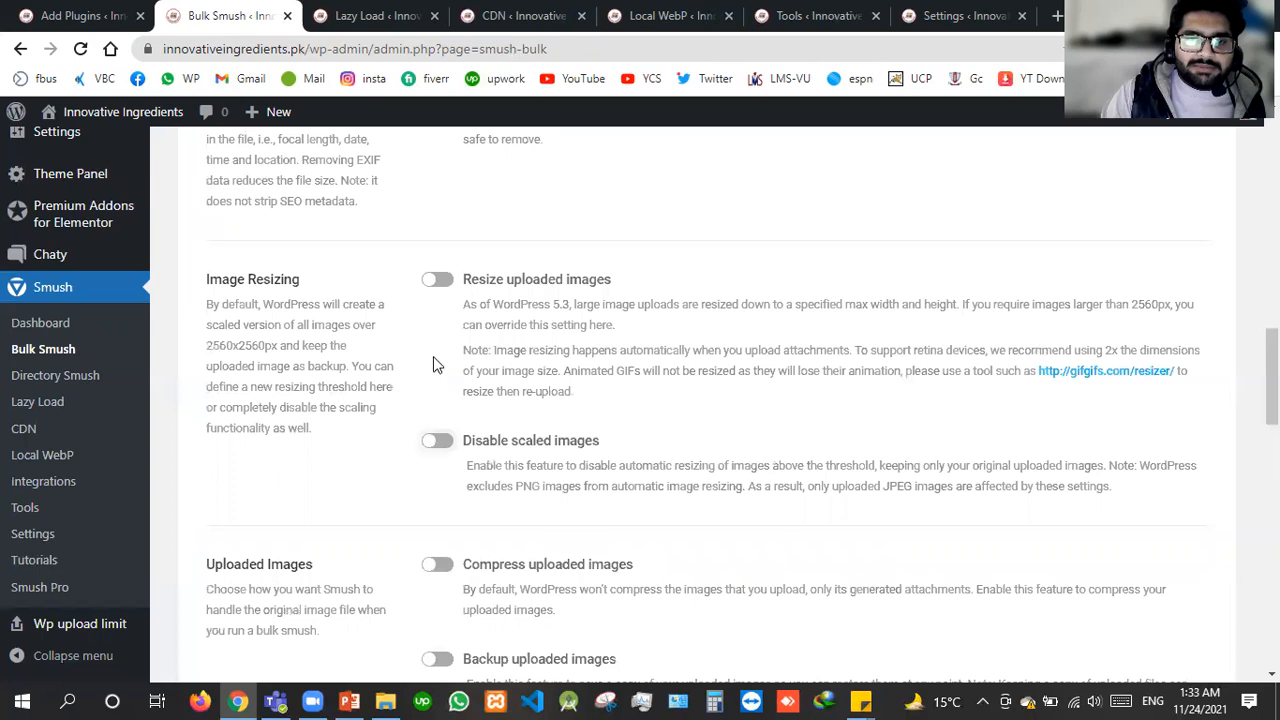
click(437, 281)
scroll(474, 418, down, 2)
scroll(445, 230, up, 2)
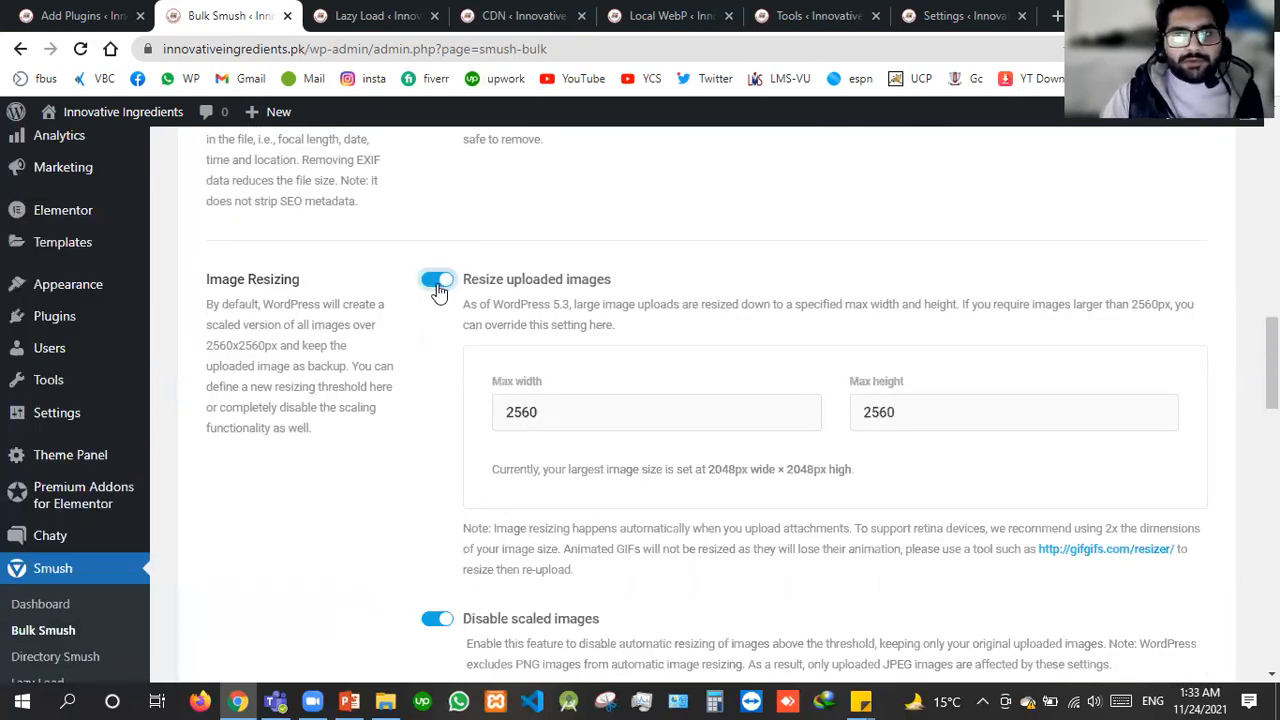
click(558, 414)
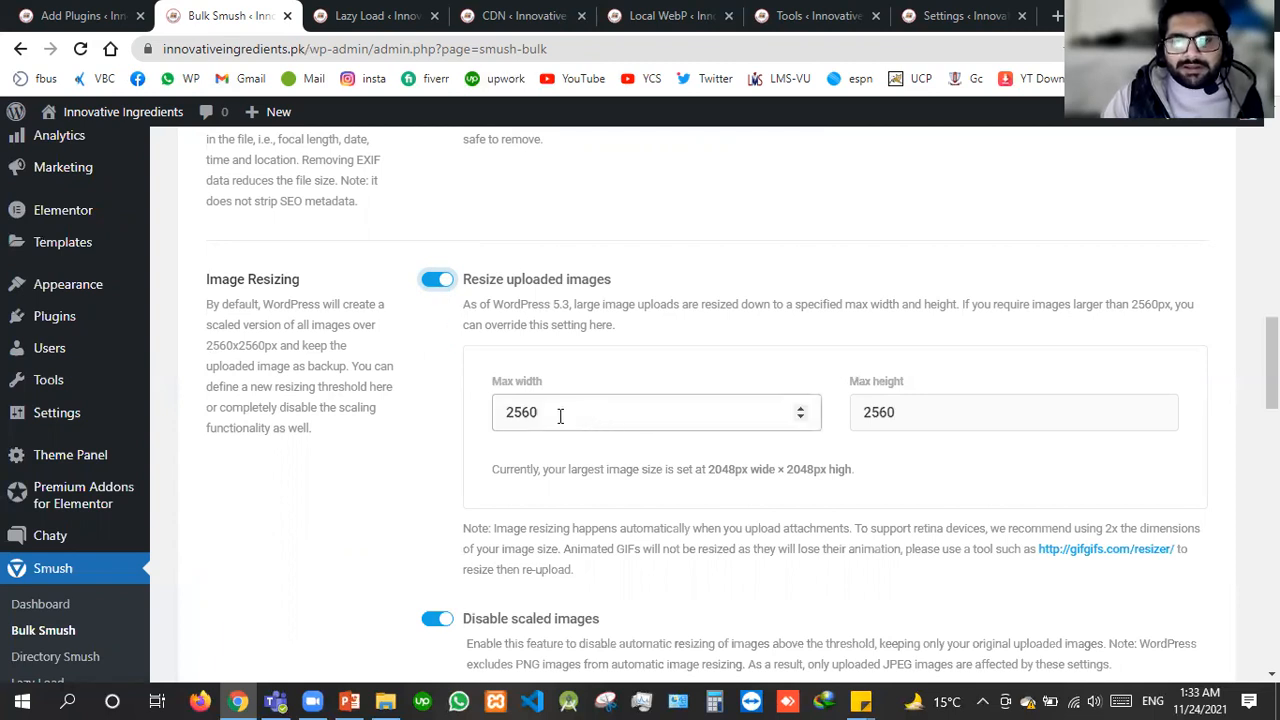
click(1022, 457)
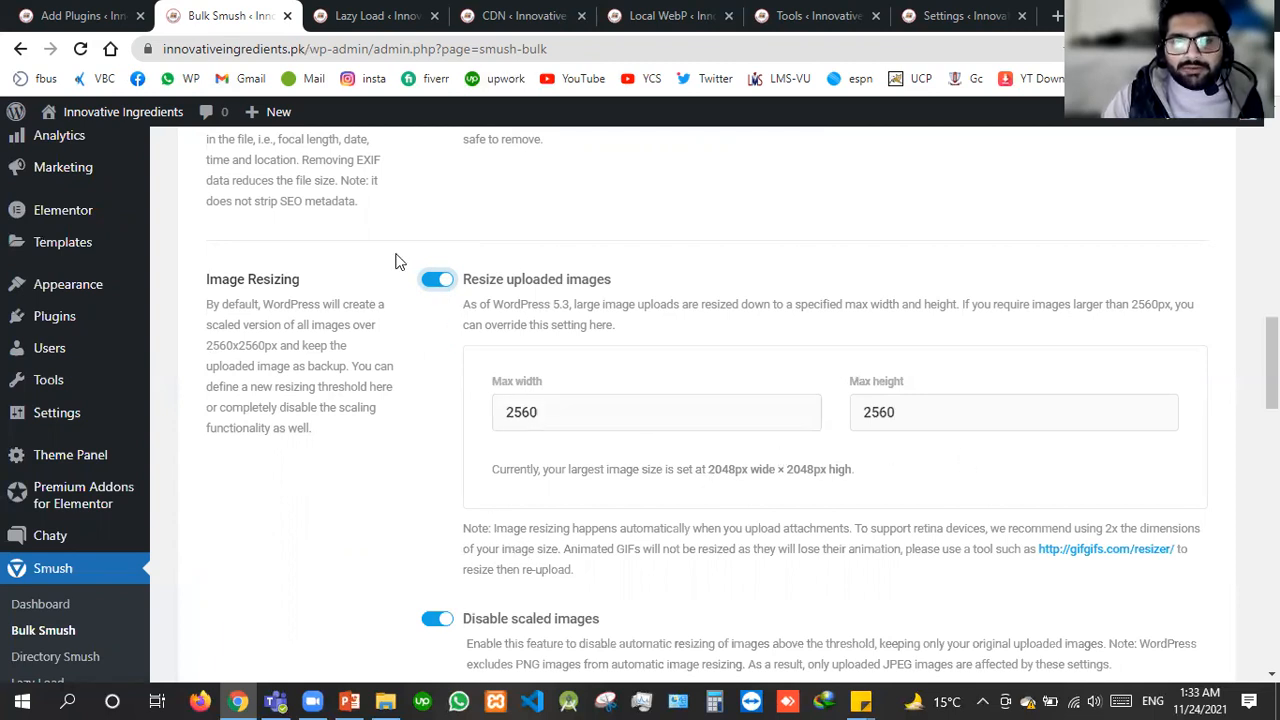
click(432, 284)
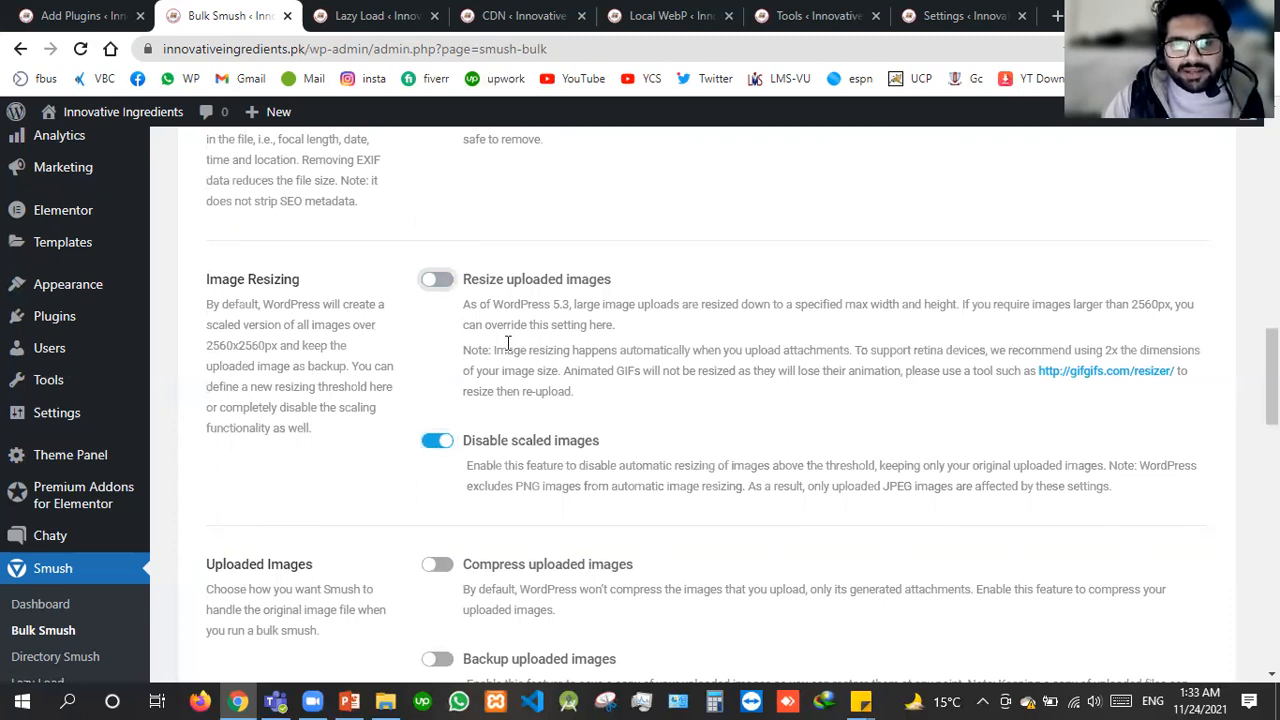
scroll(504, 330, down, 2)
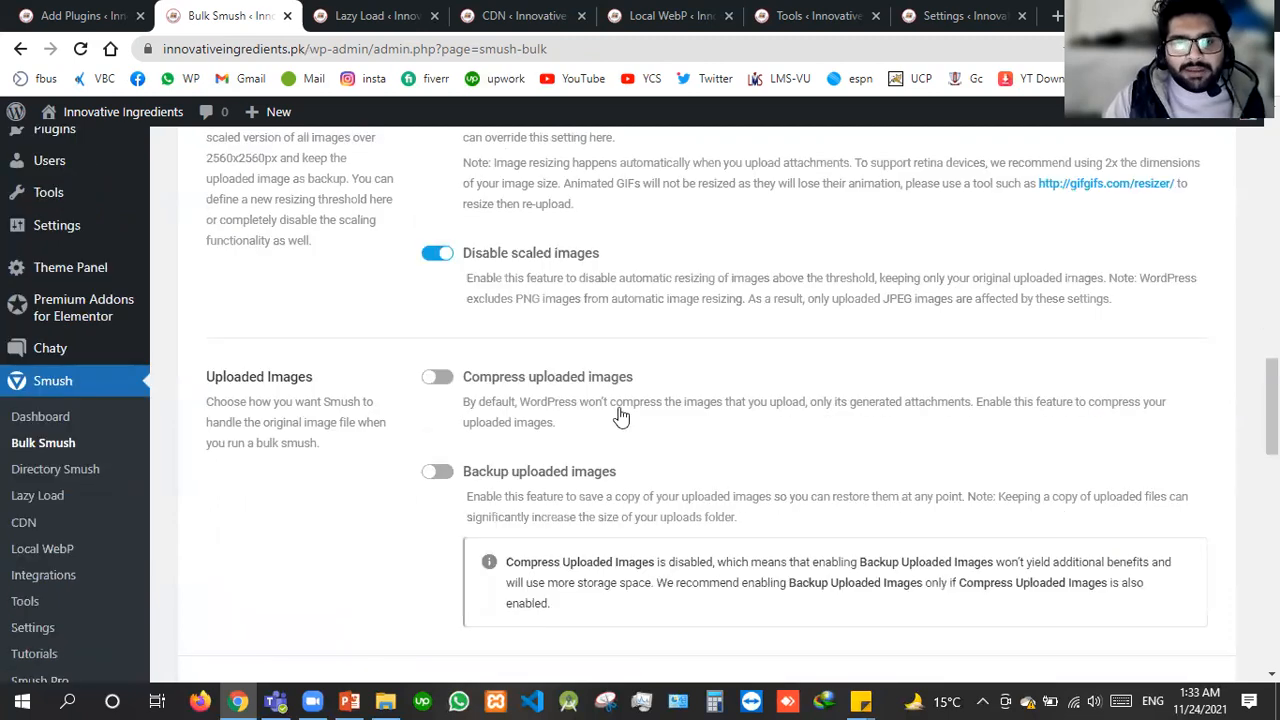
click(437, 255)
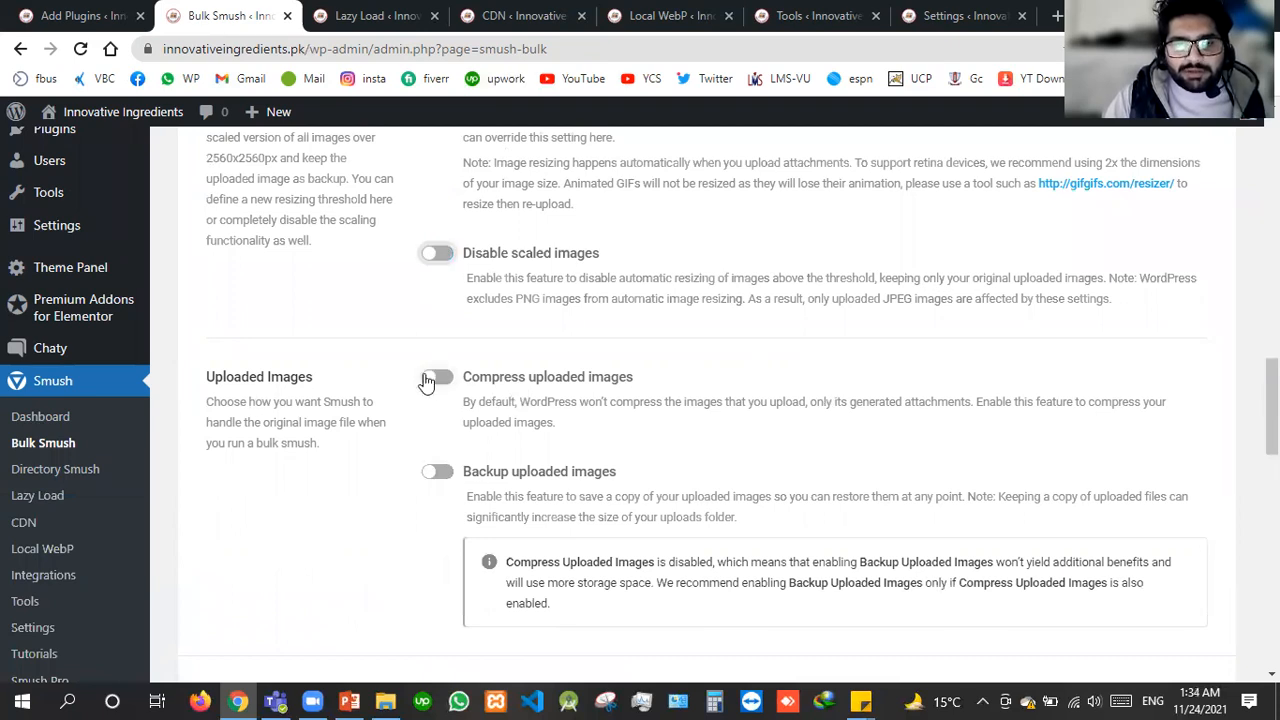
Enable Compress uploaded images and Backup uploaded images in the Uploaded Images settings
click(445, 428)
scroll(795, 448, down, 1)
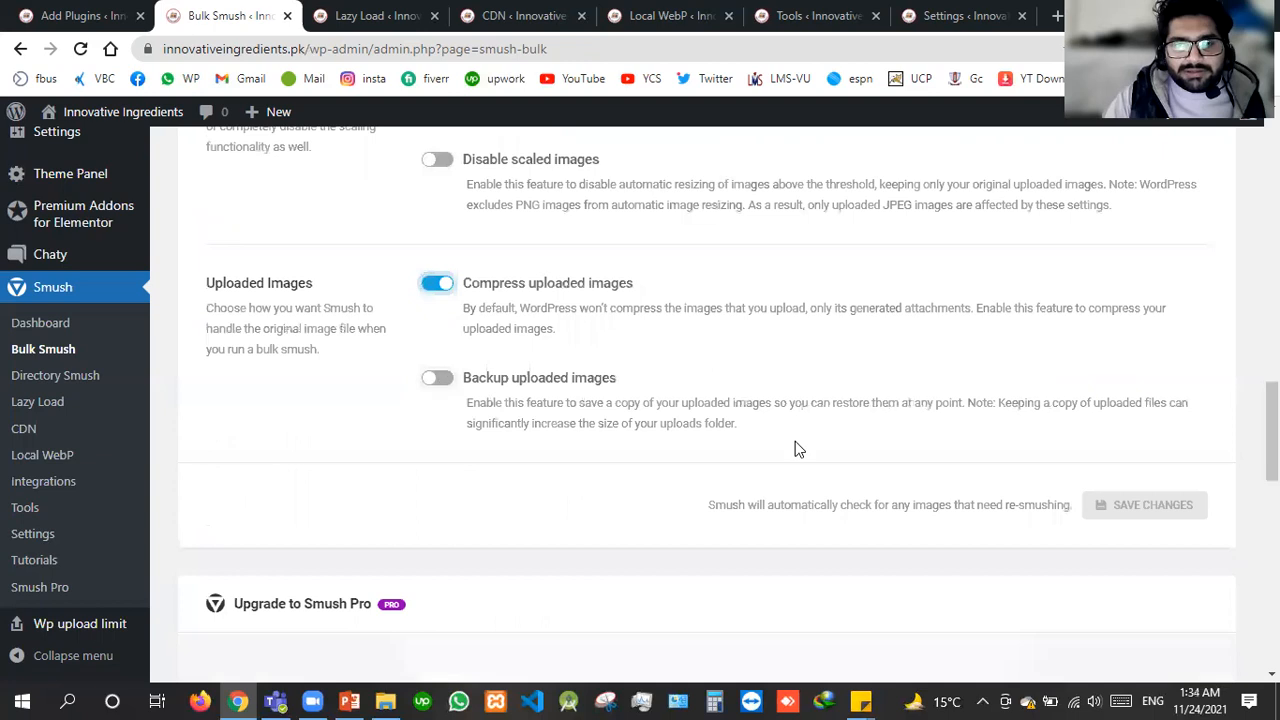
key(Tab)
key(space)
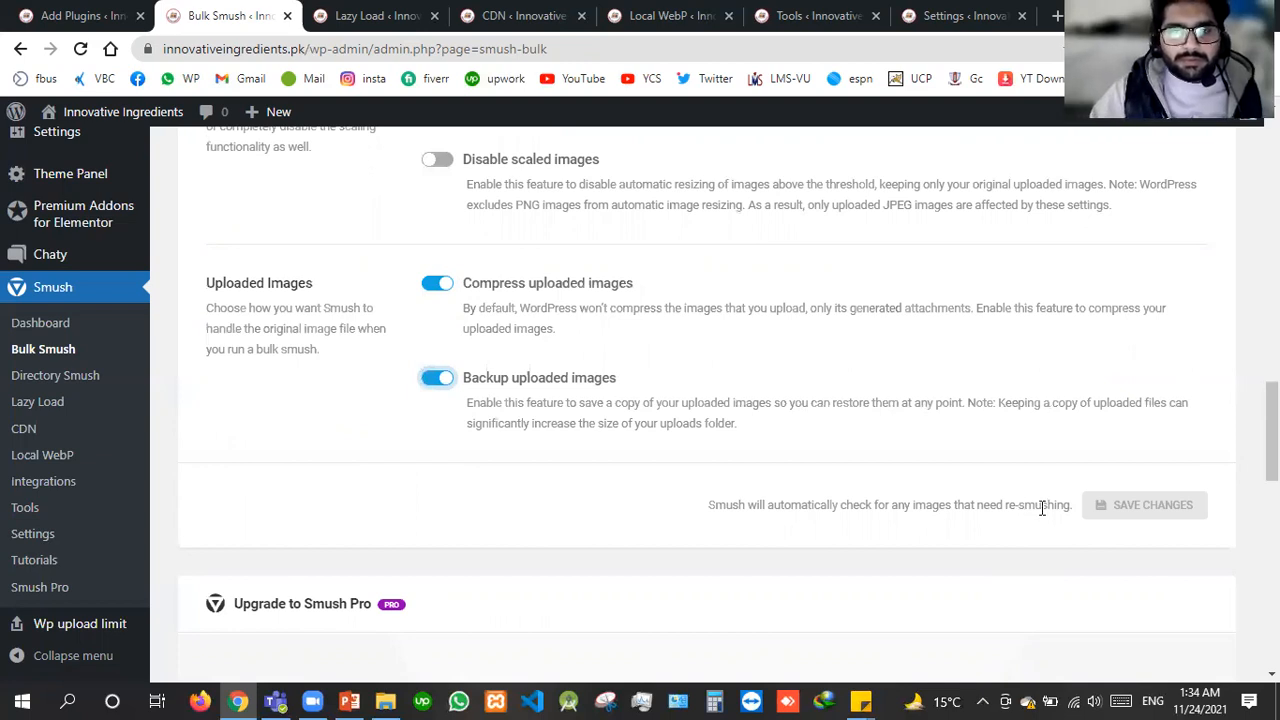
Look over the Smush Pro upgrade benefits and check the progress of the running bulk smush
scroll(684, 459, down, 5)
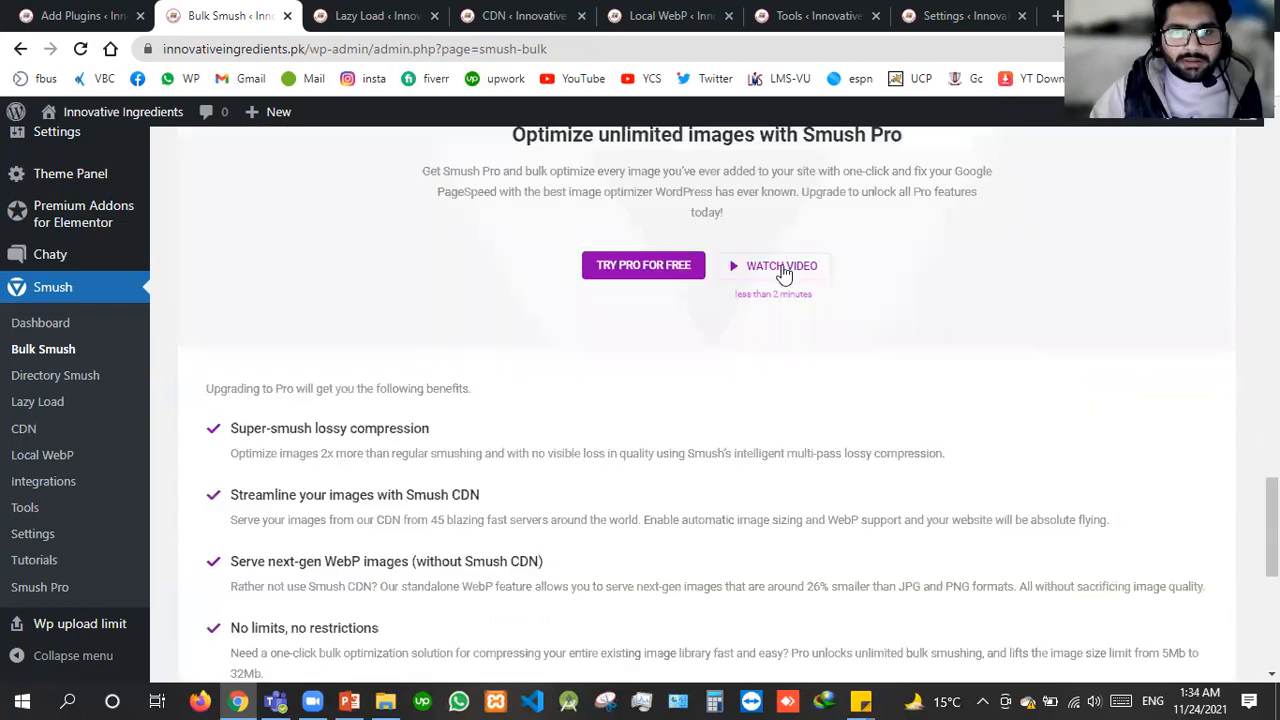
scroll(595, 397, down, 5)
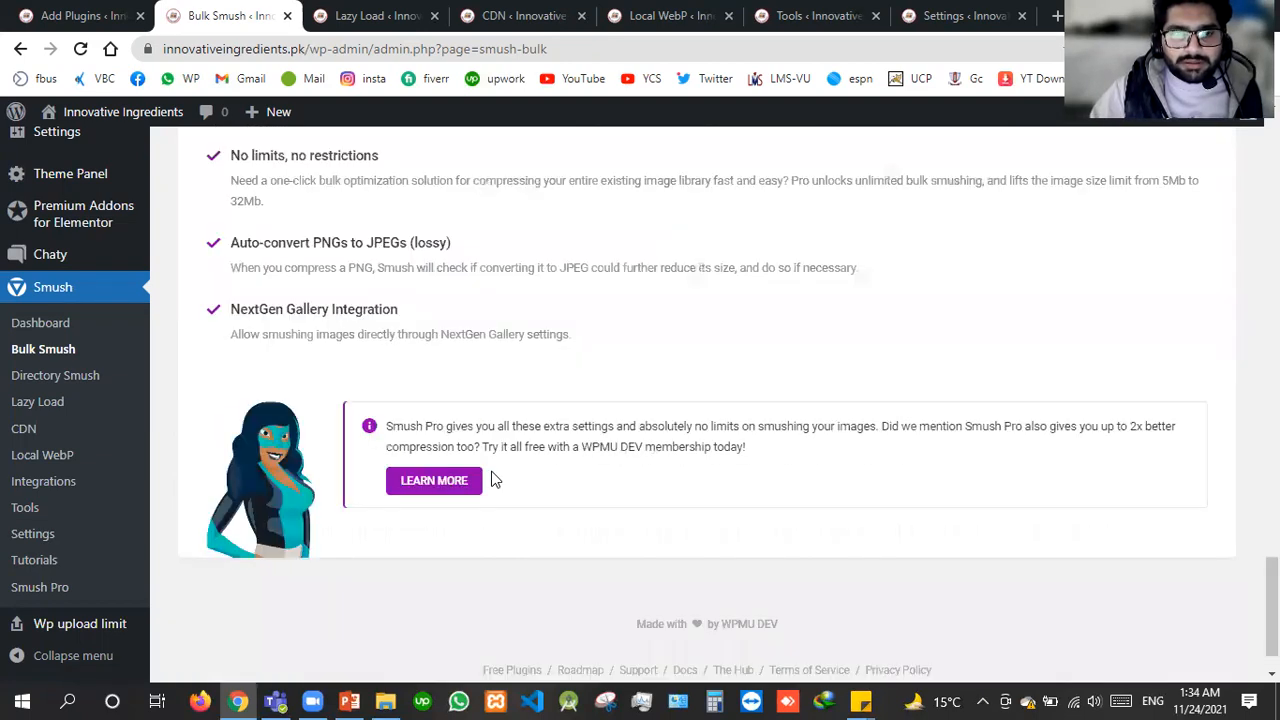
scroll(1189, 354, up, 2)
scroll(1131, 371, up, 5)
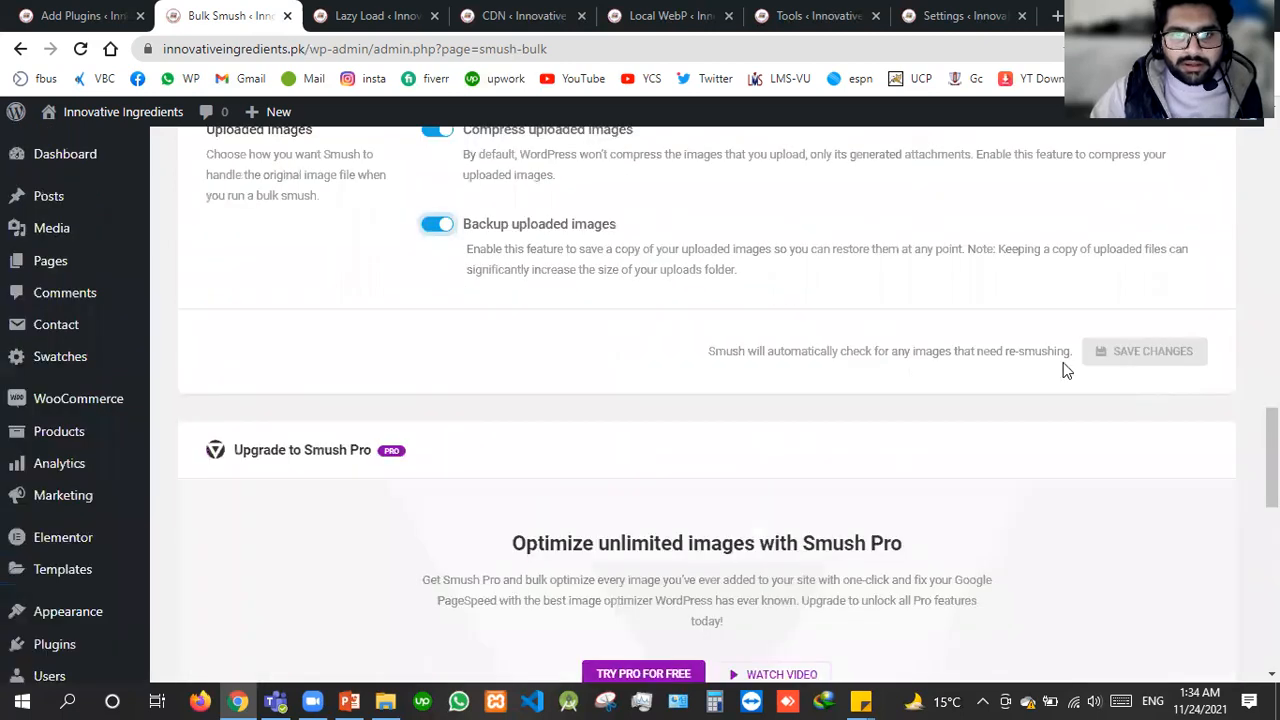
scroll(768, 372, up, 5)
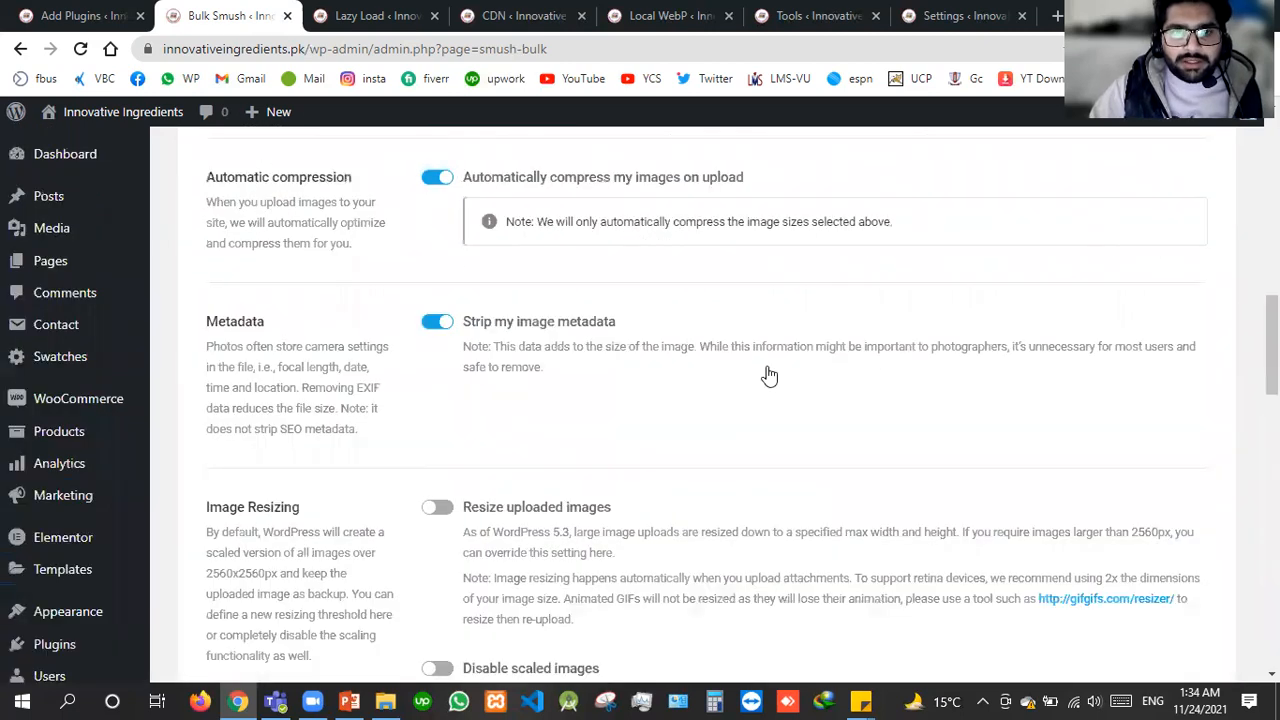
scroll(766, 371, up, 4)
scroll(405, 438, up, 3)
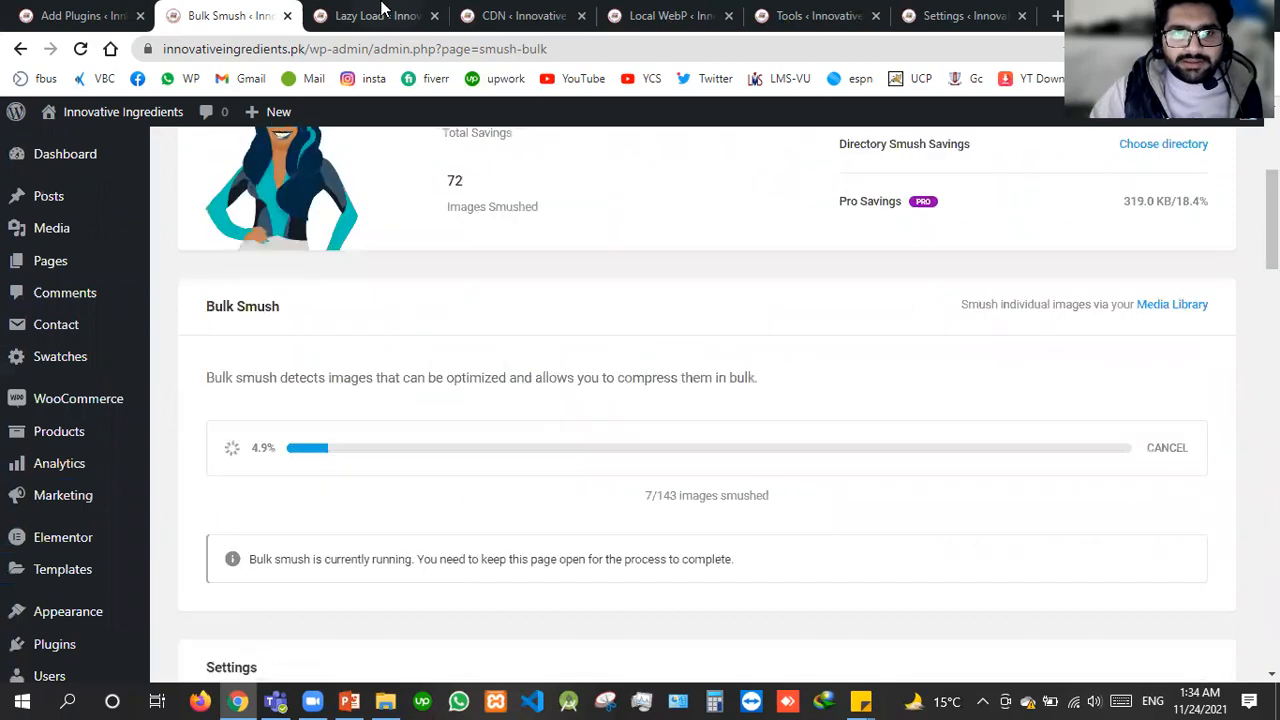
Examine the Lazy Load feature description and the media types selected for lazy loading
key(ctrl+Tab)
scroll(437, 417, down, 2)
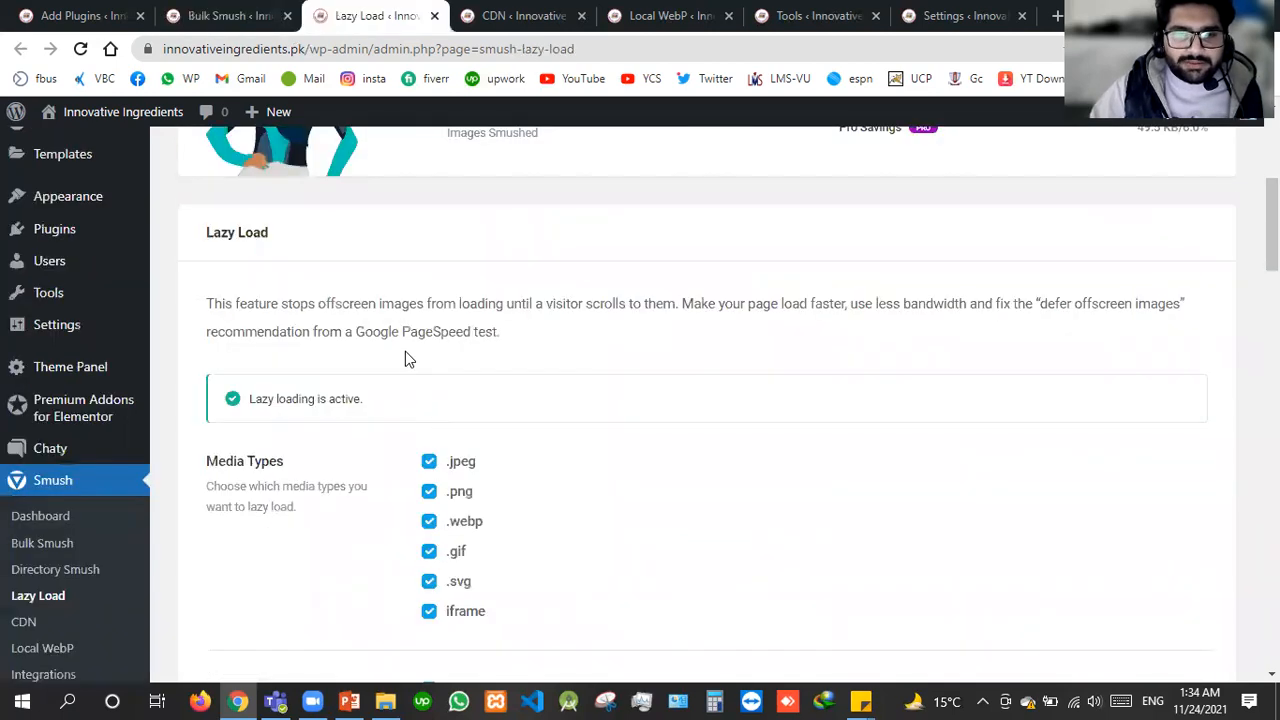
scroll(293, 310, down, 1)
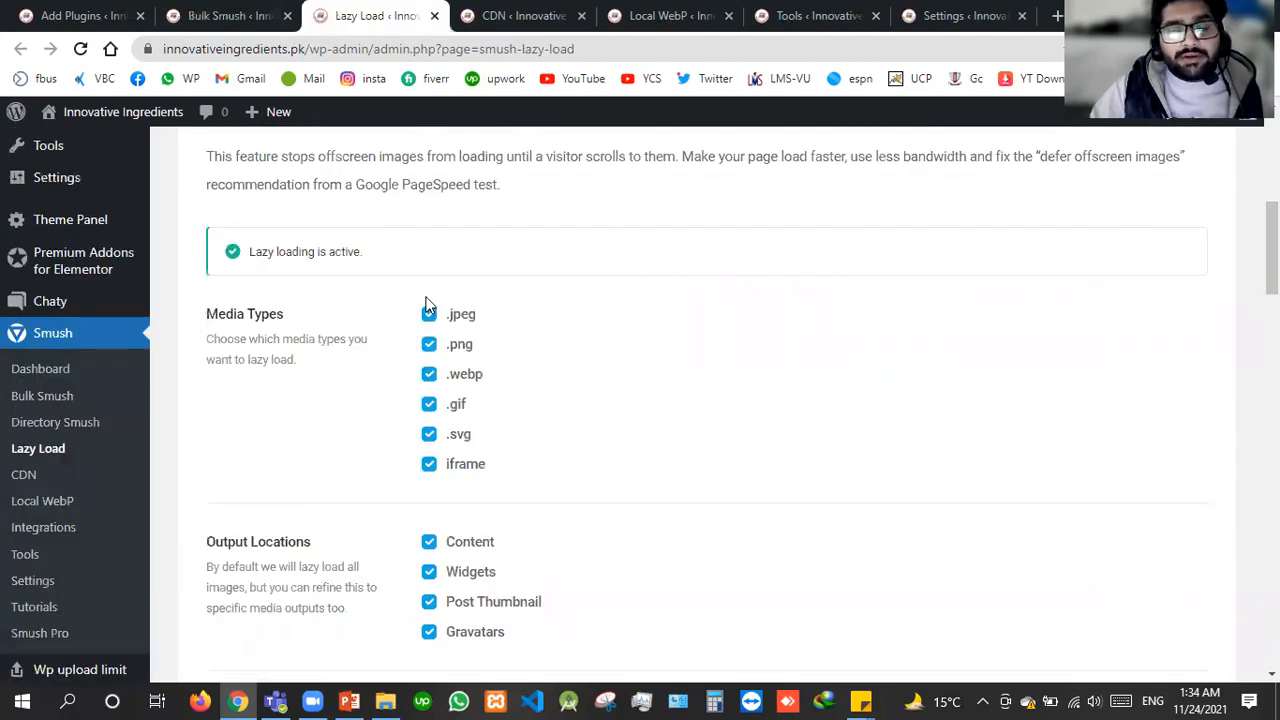
scroll(678, 284, up, 1)
scroll(660, 260, up, 3)
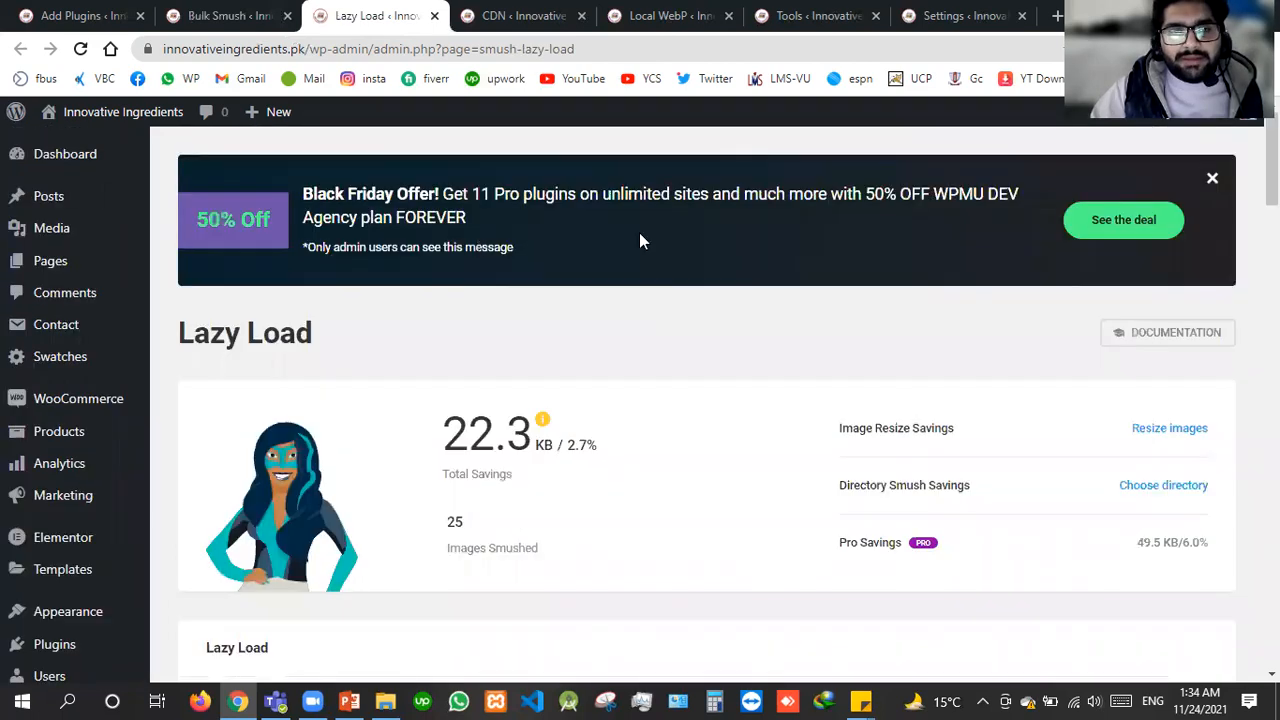
scroll(641, 390, down, 4)
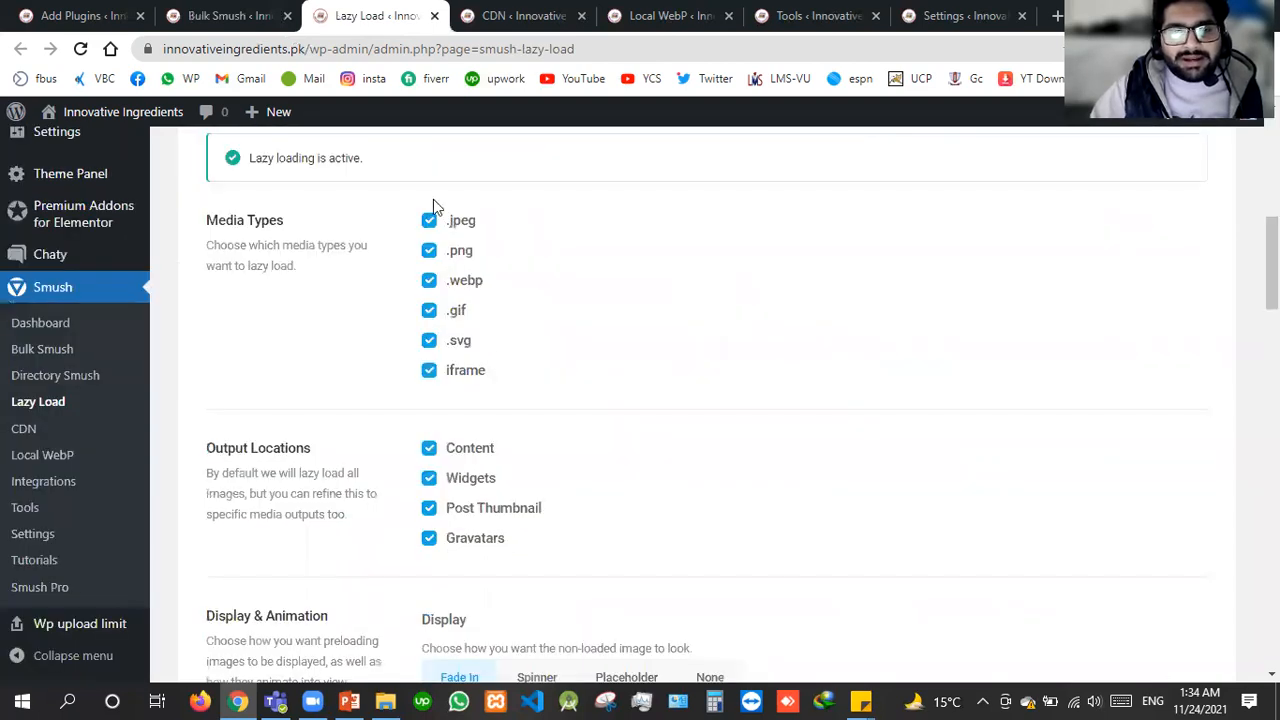
drag(776, 302, 955, 400)
scroll(645, 286, up, 5)
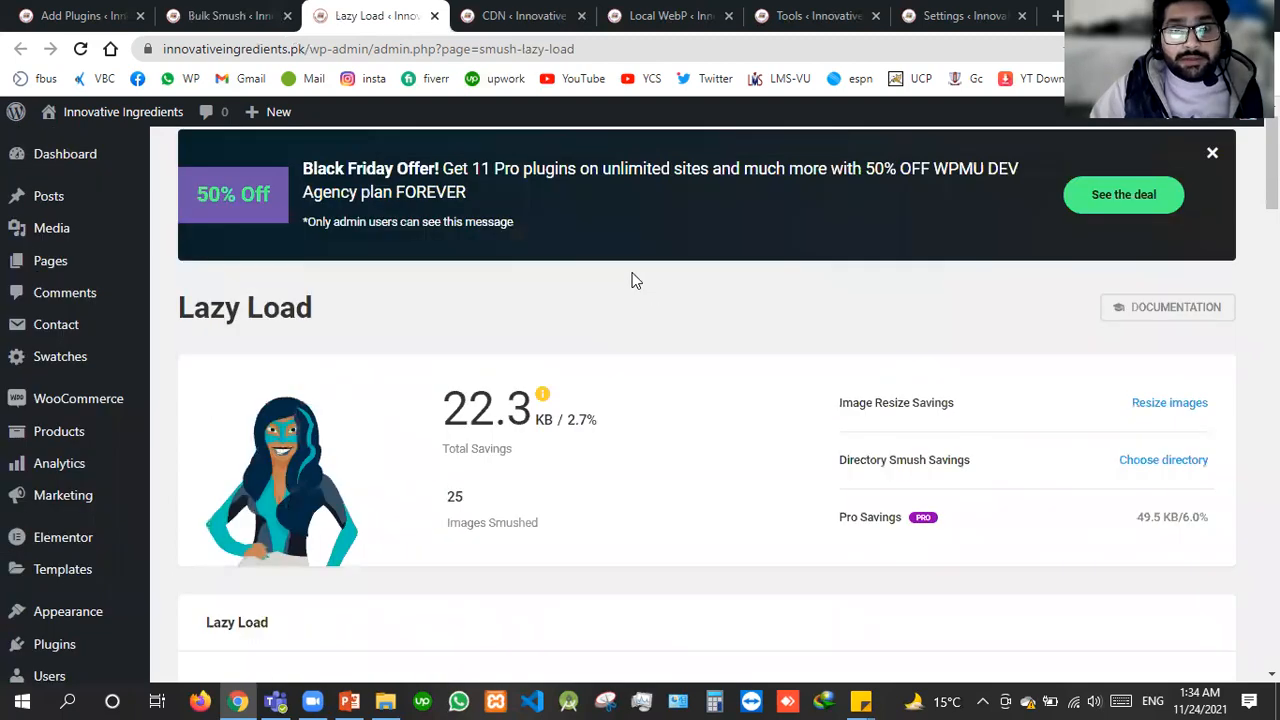
scroll(524, 358, down, 4)
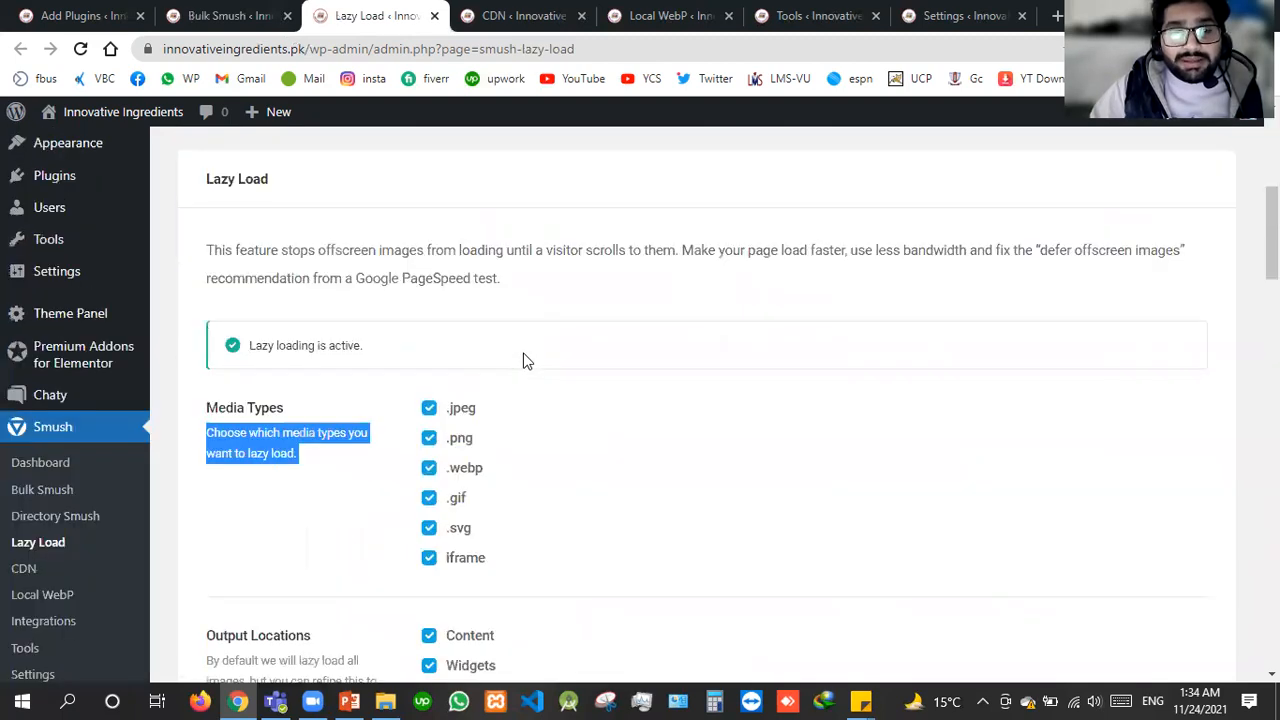
scroll(398, 263, down, 1)
scroll(396, 263, down, 1)
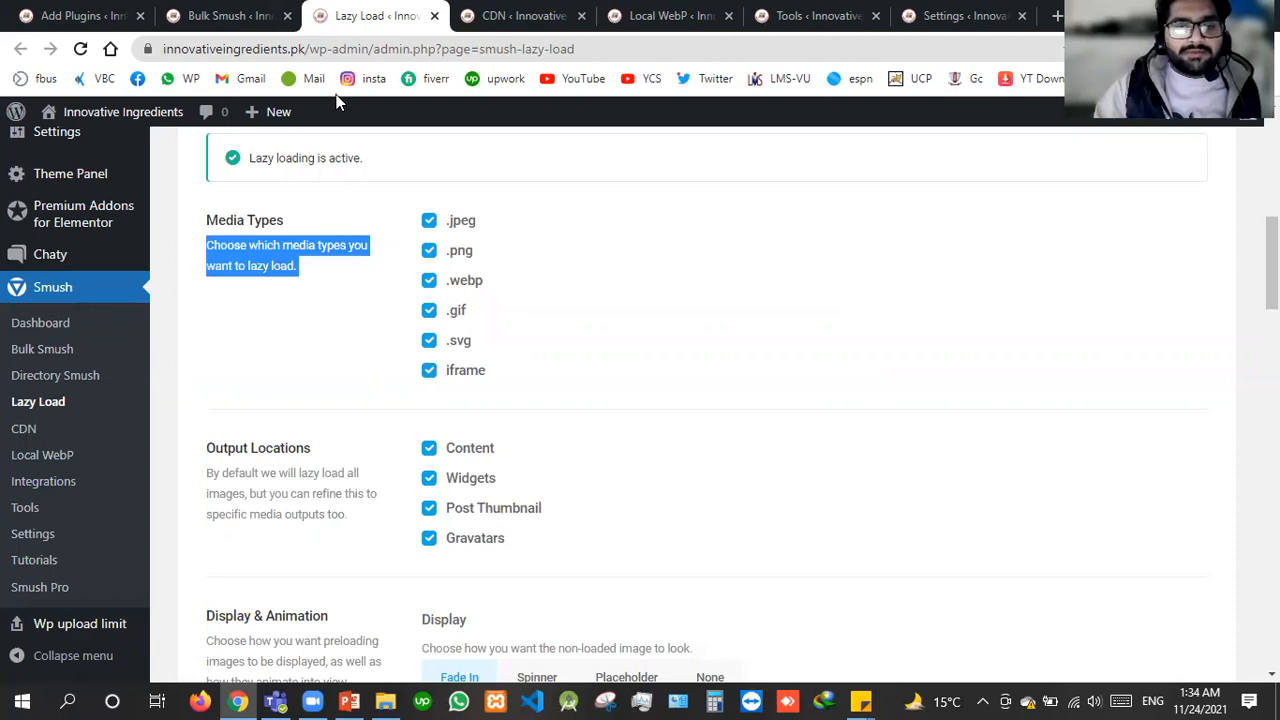
Review the Lazy Load page down to its Output Locations and Display & Animation settings
scroll(311, 168, up, 2)
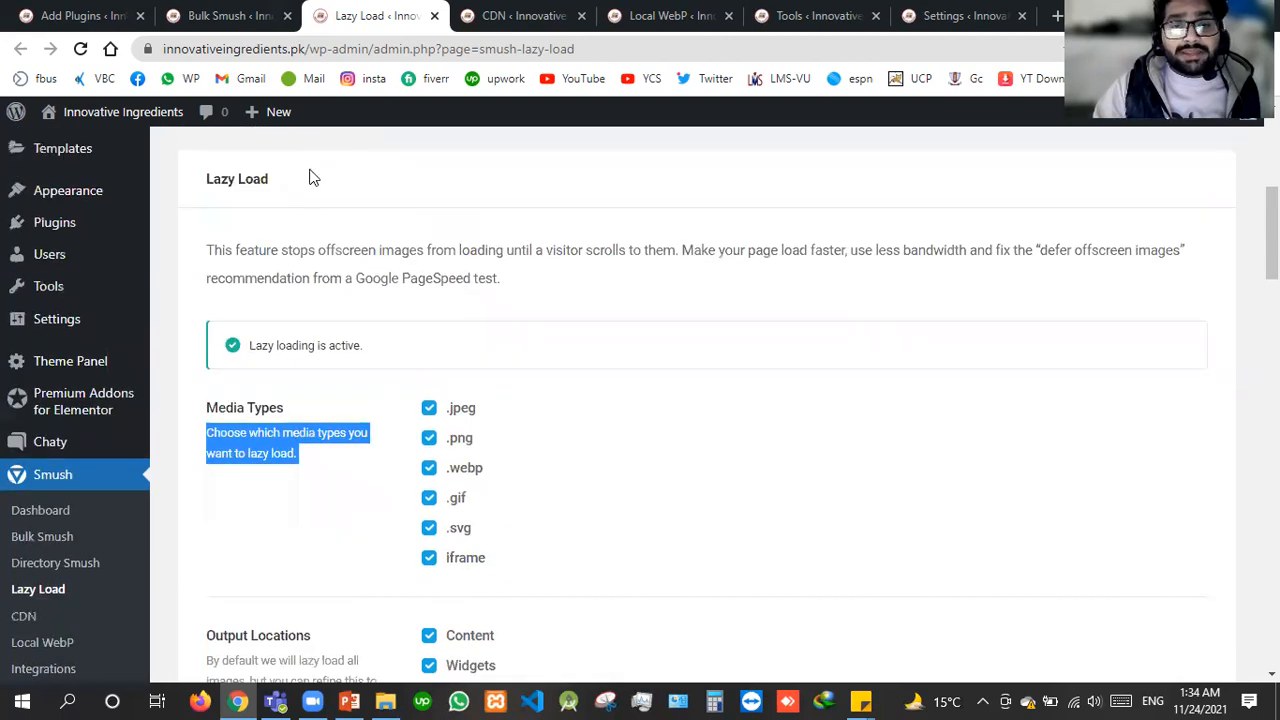
scroll(311, 178, up, 5)
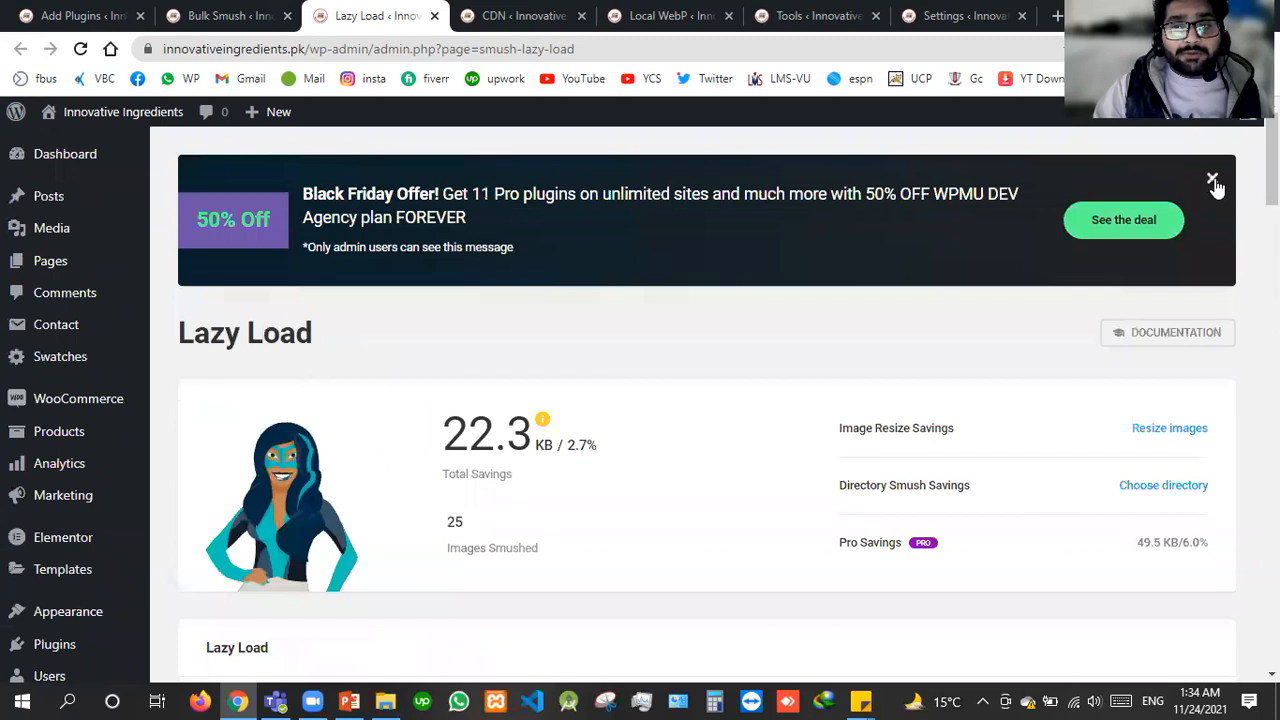
scroll(414, 160, down, 2)
scroll(410, 200, down, 6)
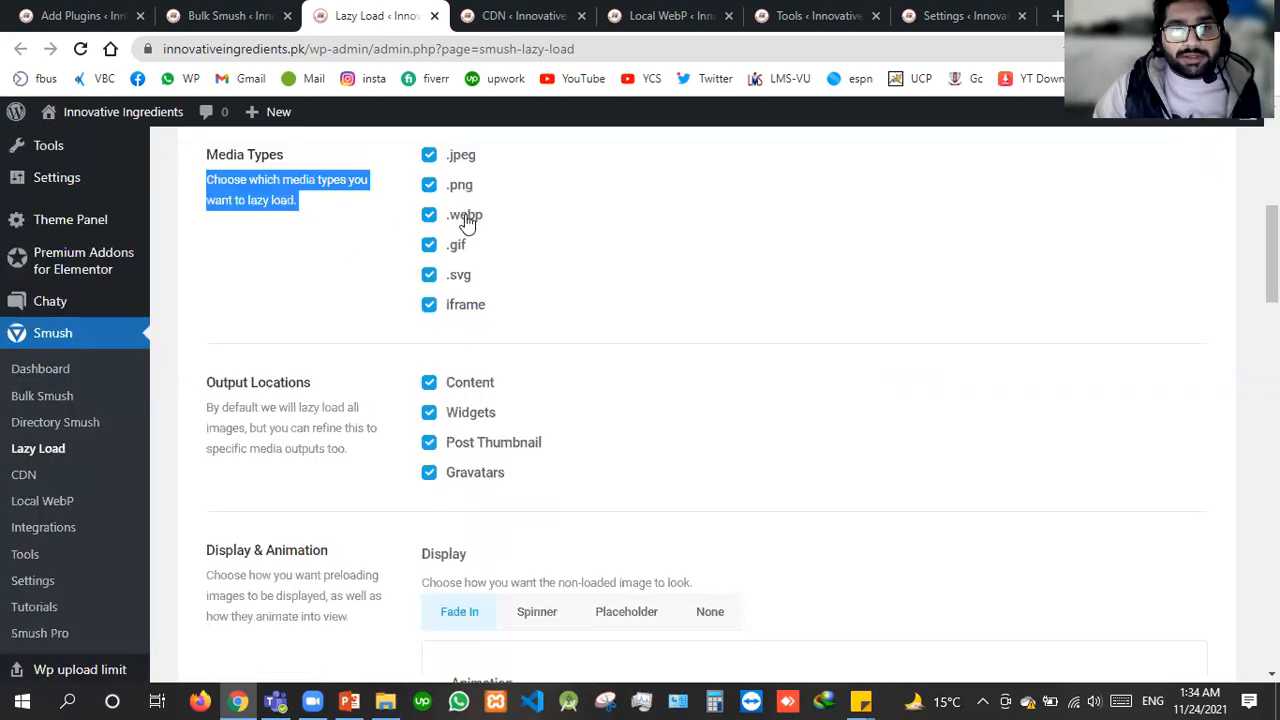
scroll(431, 405, down, 6)
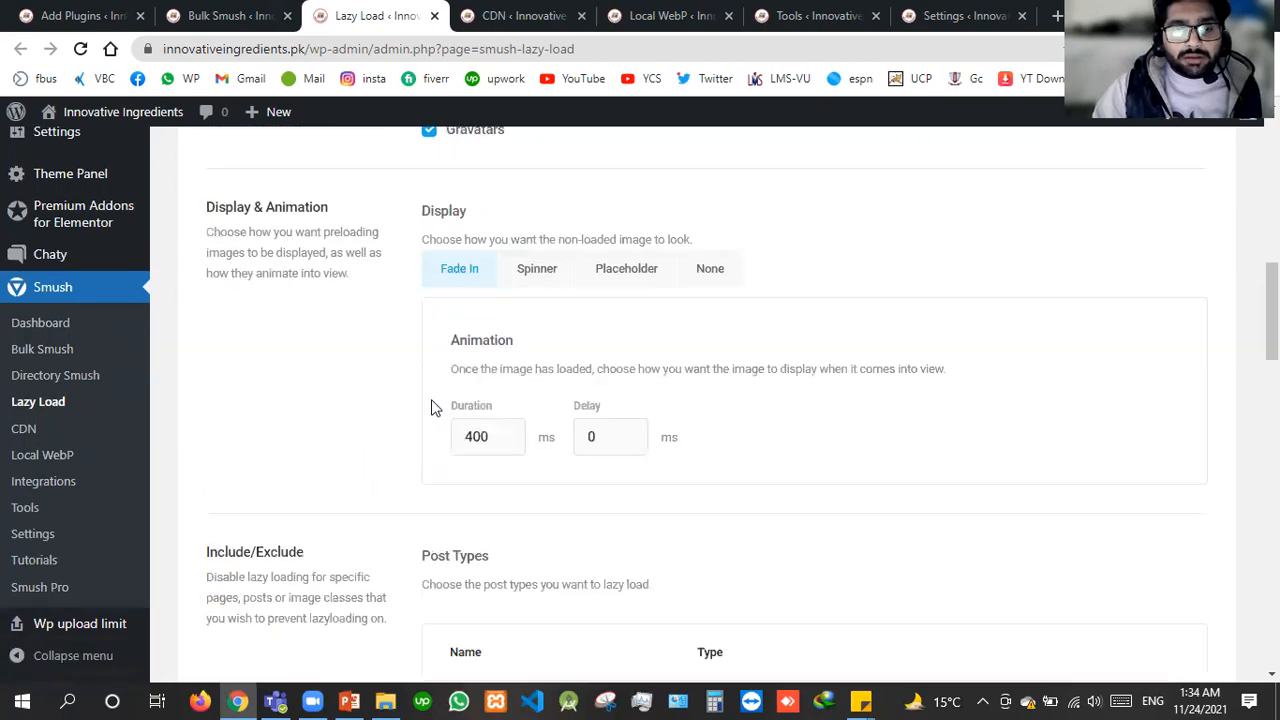
Close the Lazy Load page and read the Smush CDN page's description and listed benefits
click(434, 15)
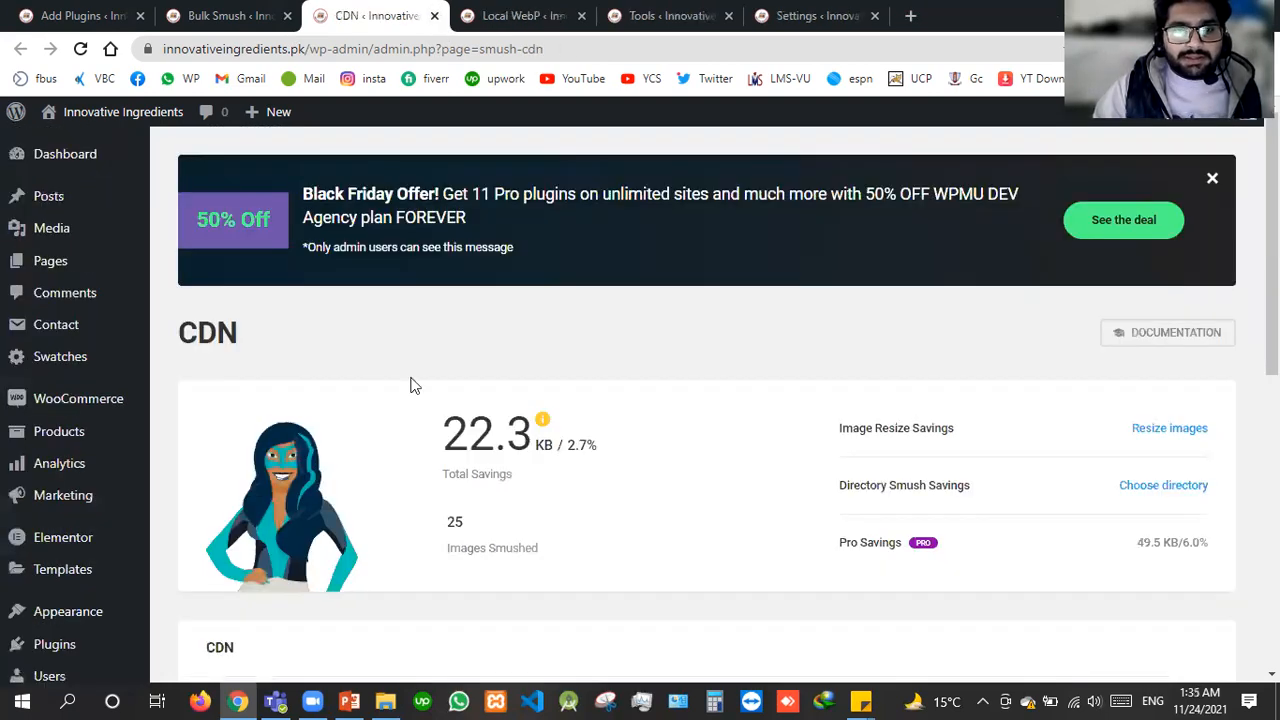
scroll(412, 385, down, 3)
scroll(410, 385, down, 2)
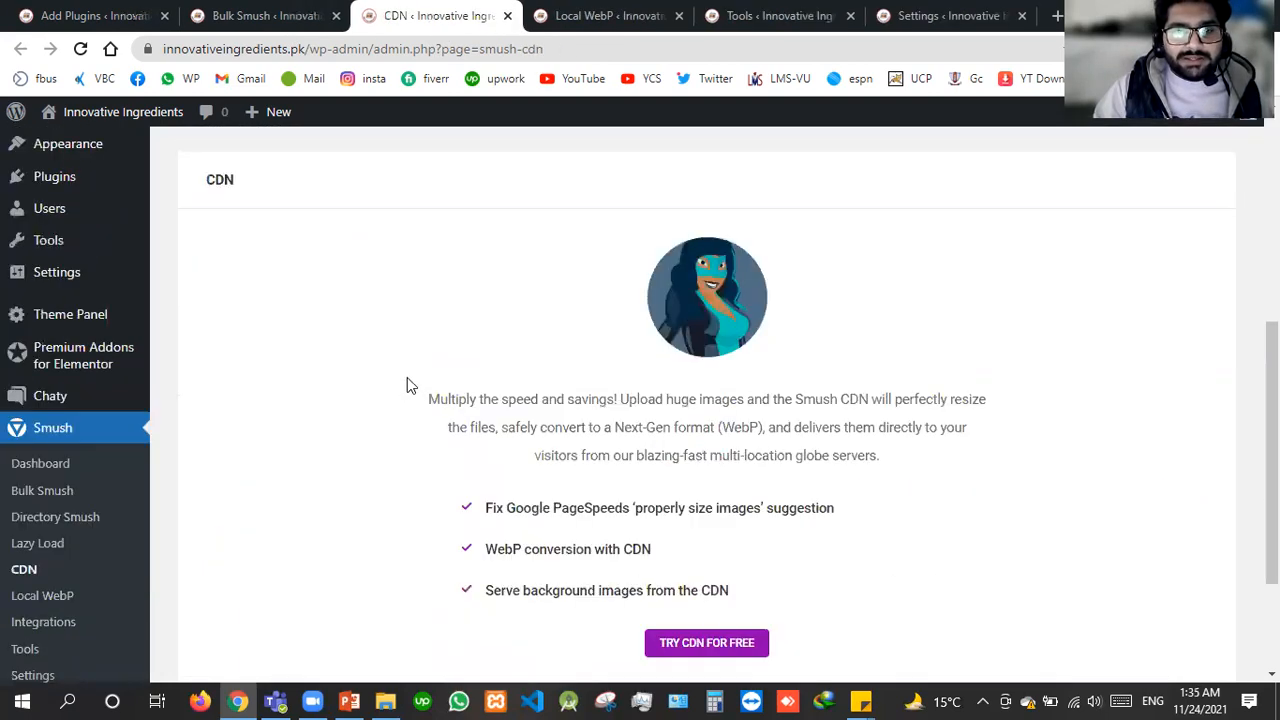
scroll(408, 378, down, 1)
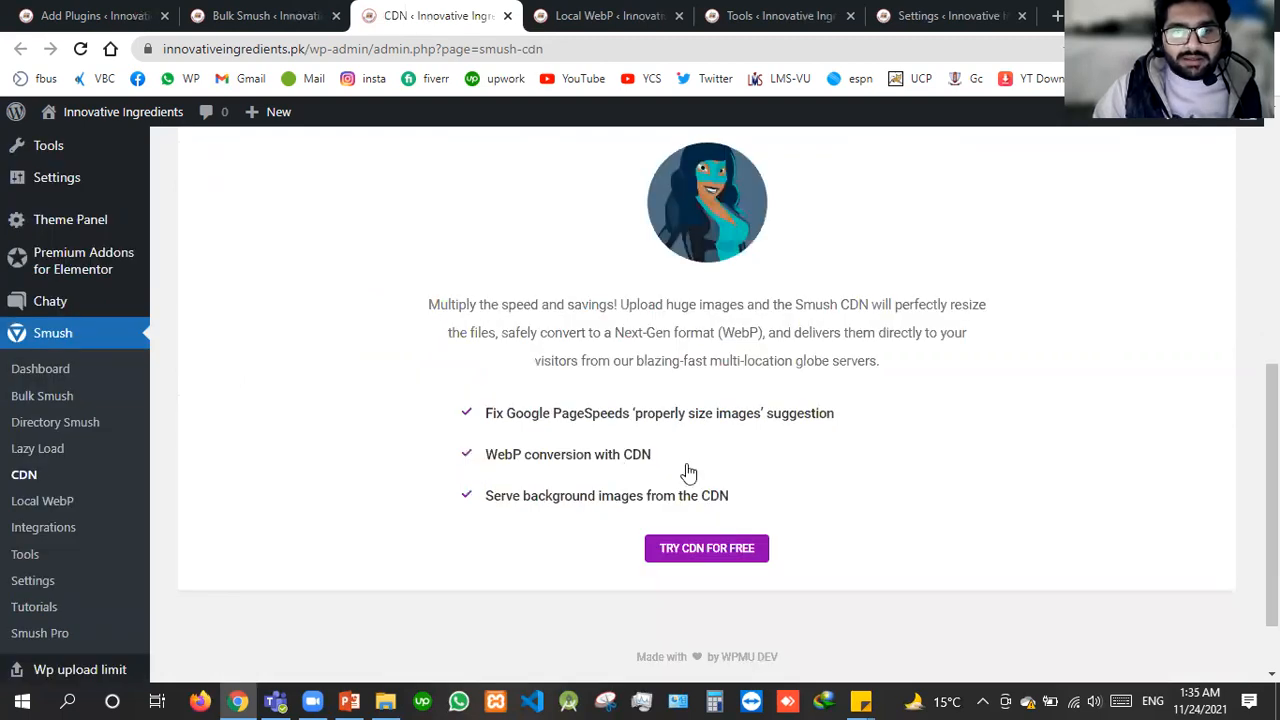
Look over the rest of the CDN page, dismiss the trial page, and close the CDN and Local WebP pages
scroll(690, 474, down, 1)
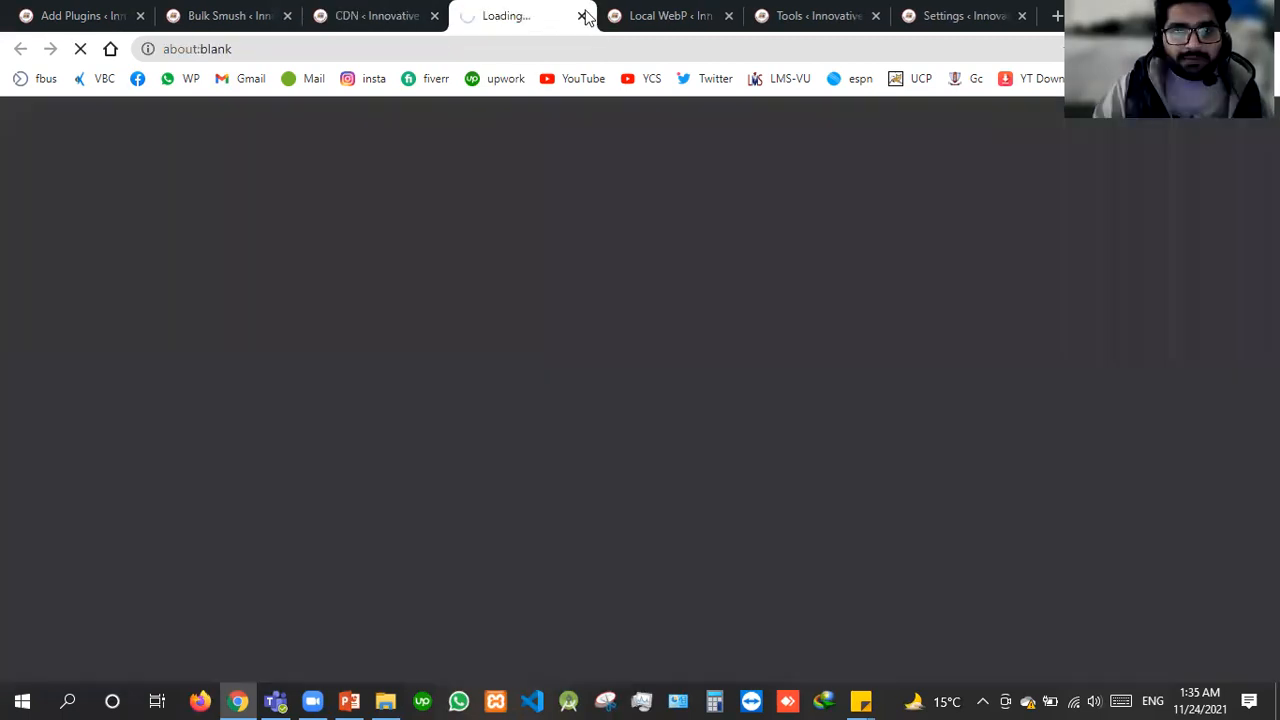
click(583, 13)
scroll(641, 440, up, 3)
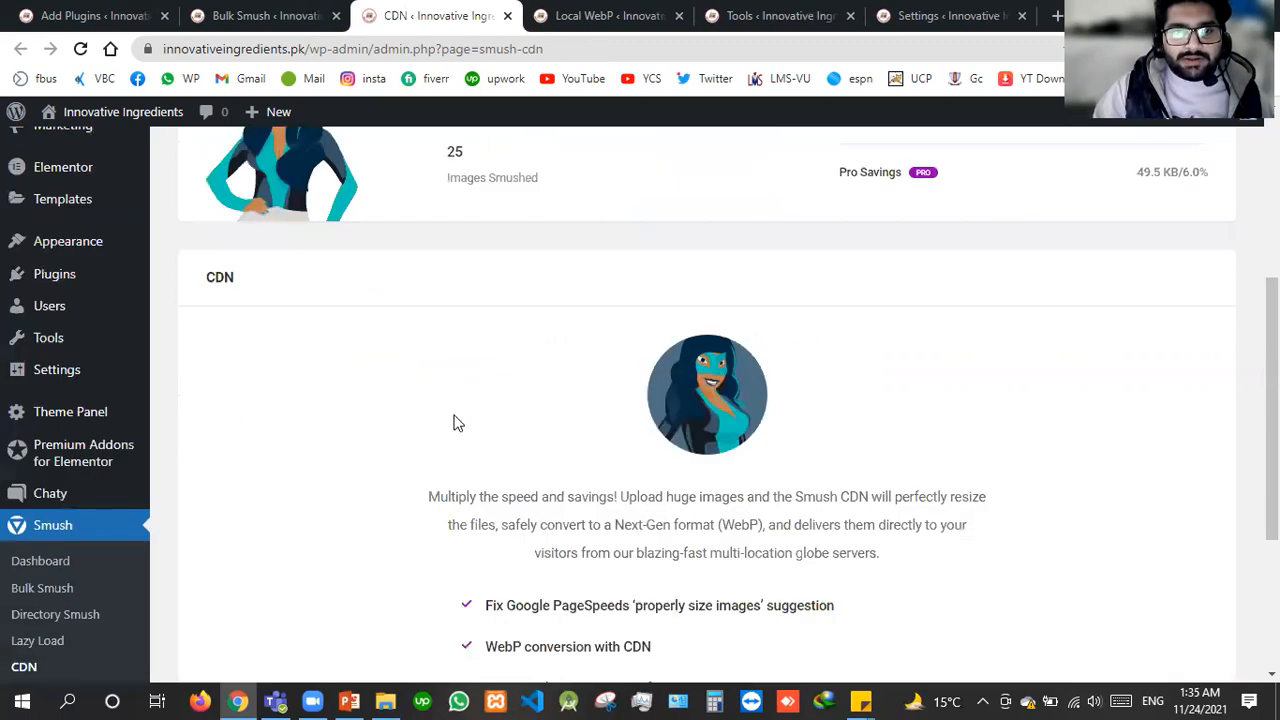
scroll(456, 423, up, 2)
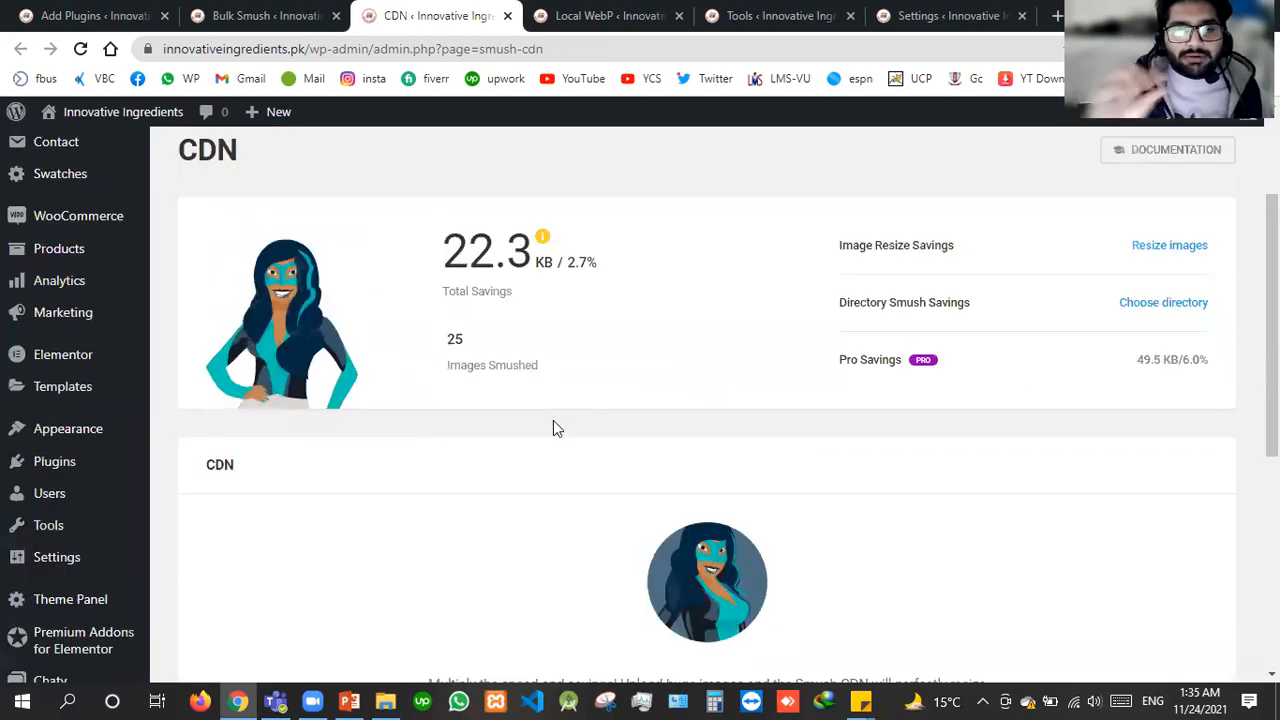
click(509, 16)
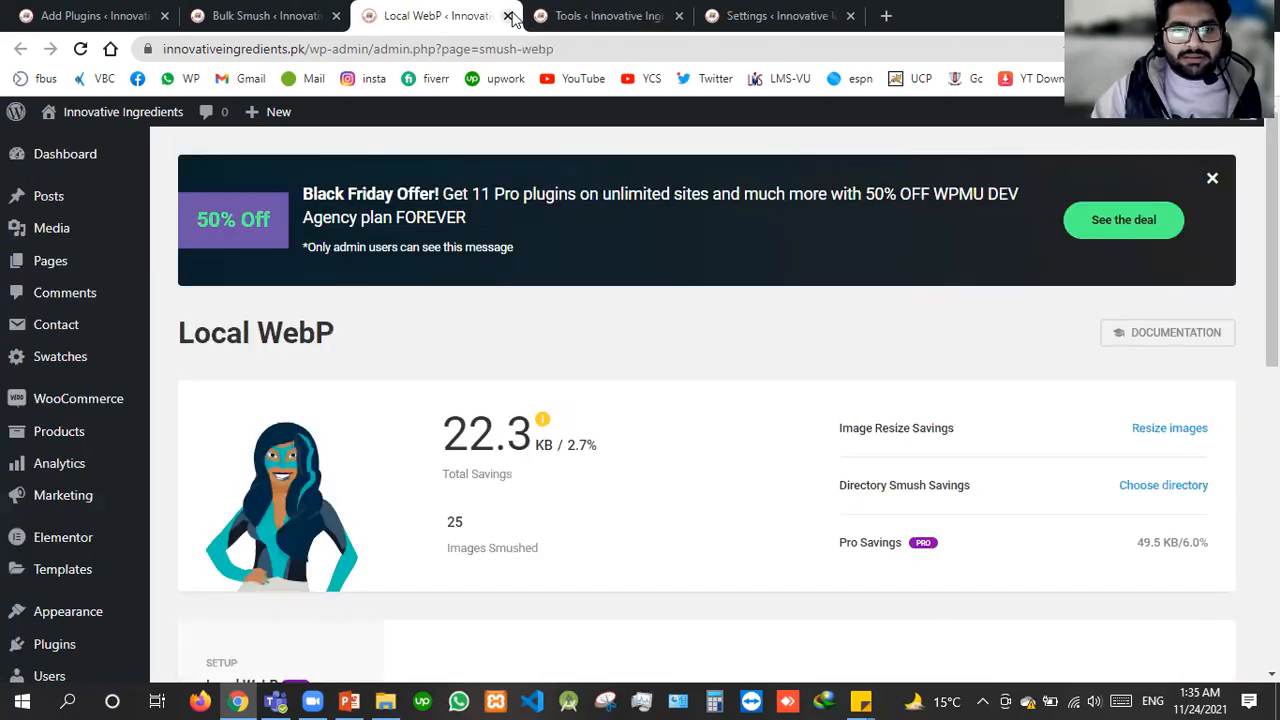
click(509, 16)
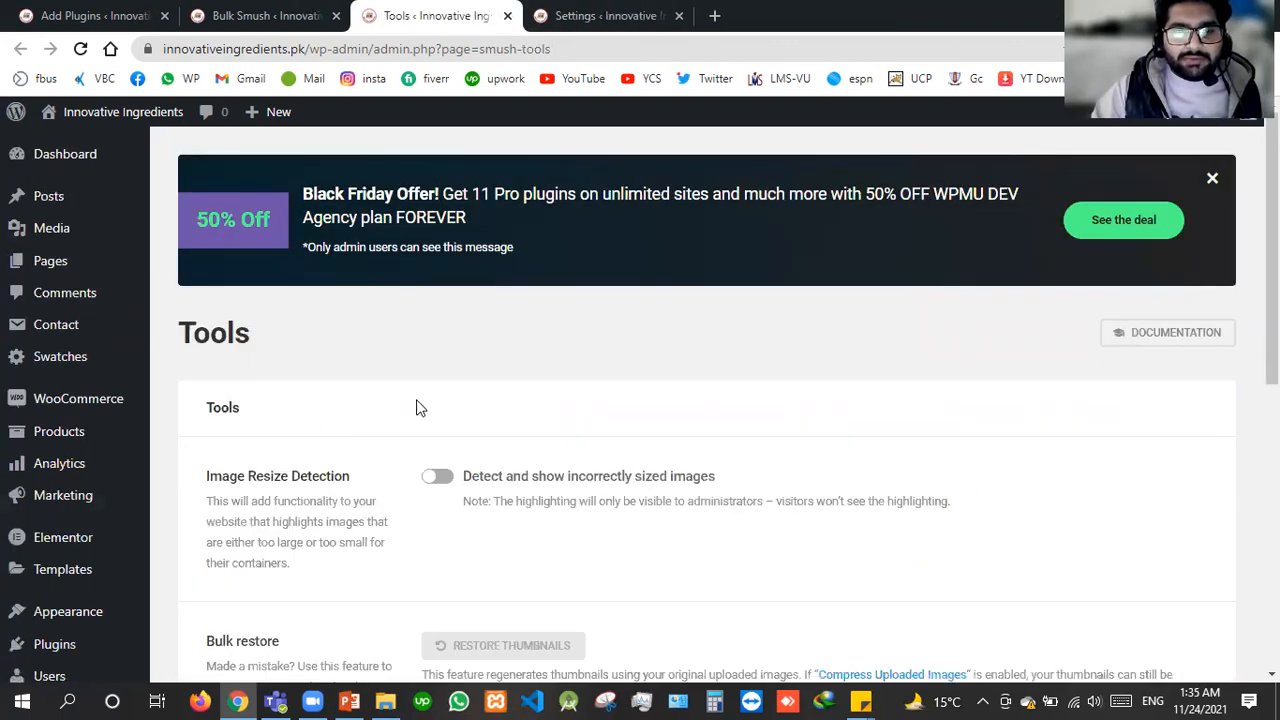
Enable detection of incorrectly sized images in Smush's Tools, save the changes, and close the Tools page
scroll(420, 408, down, 1)
click(430, 386)
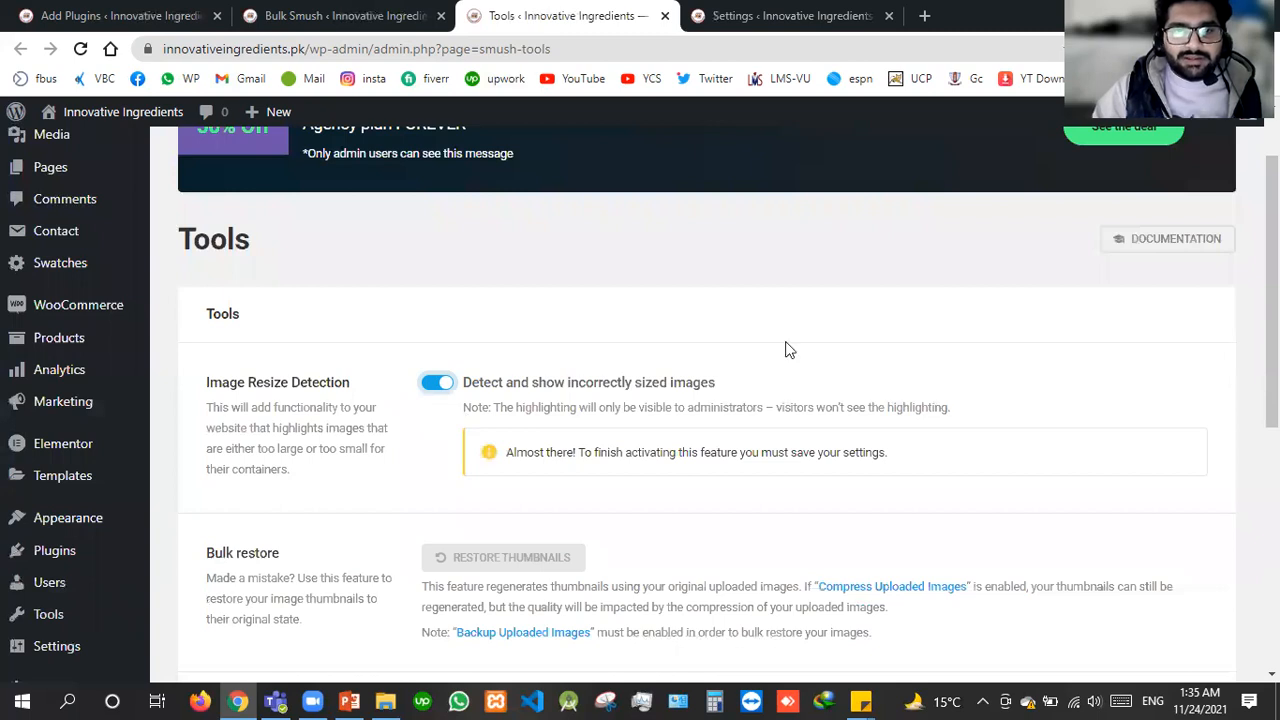
scroll(411, 438, down, 2)
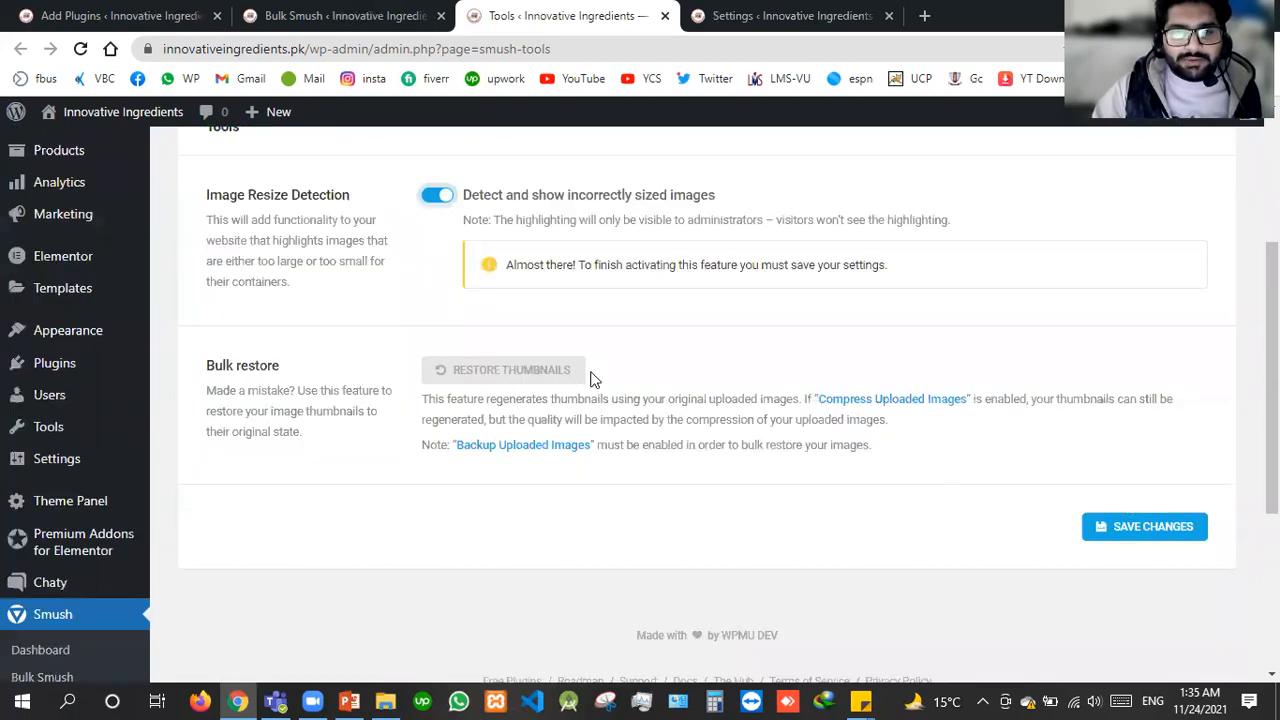
click(1145, 525)
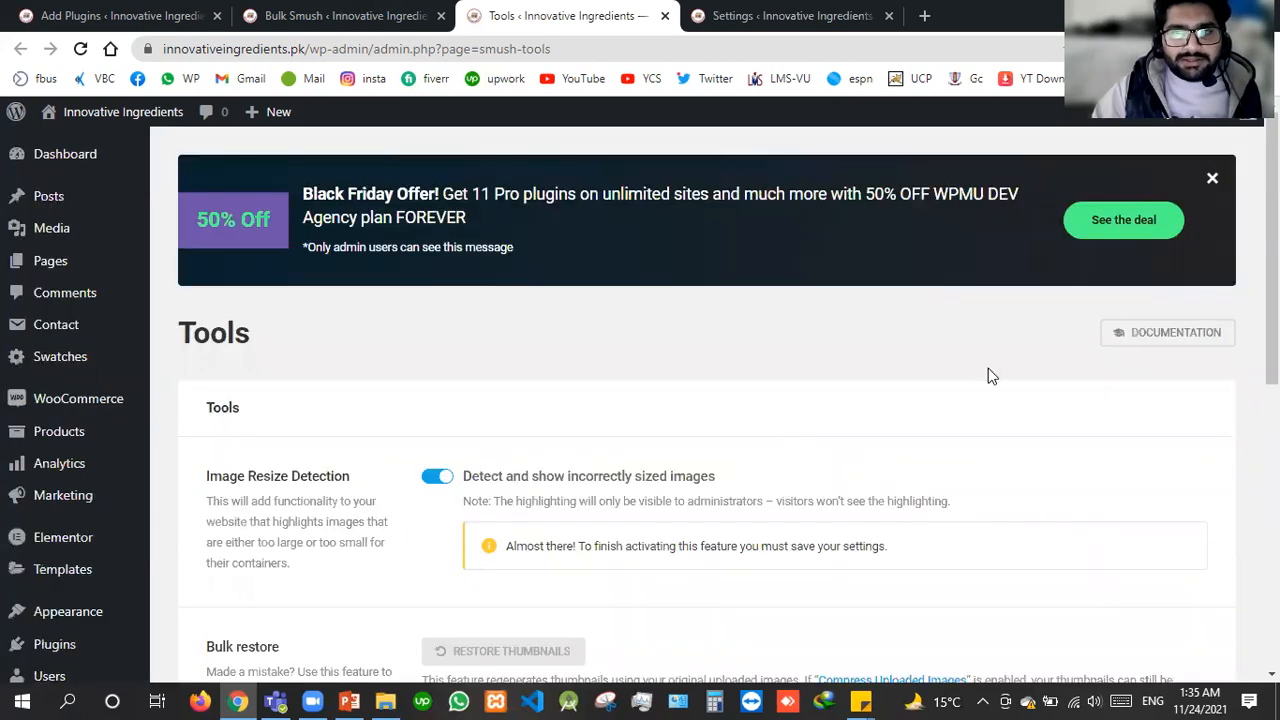
scroll(1240, 205, down, 1)
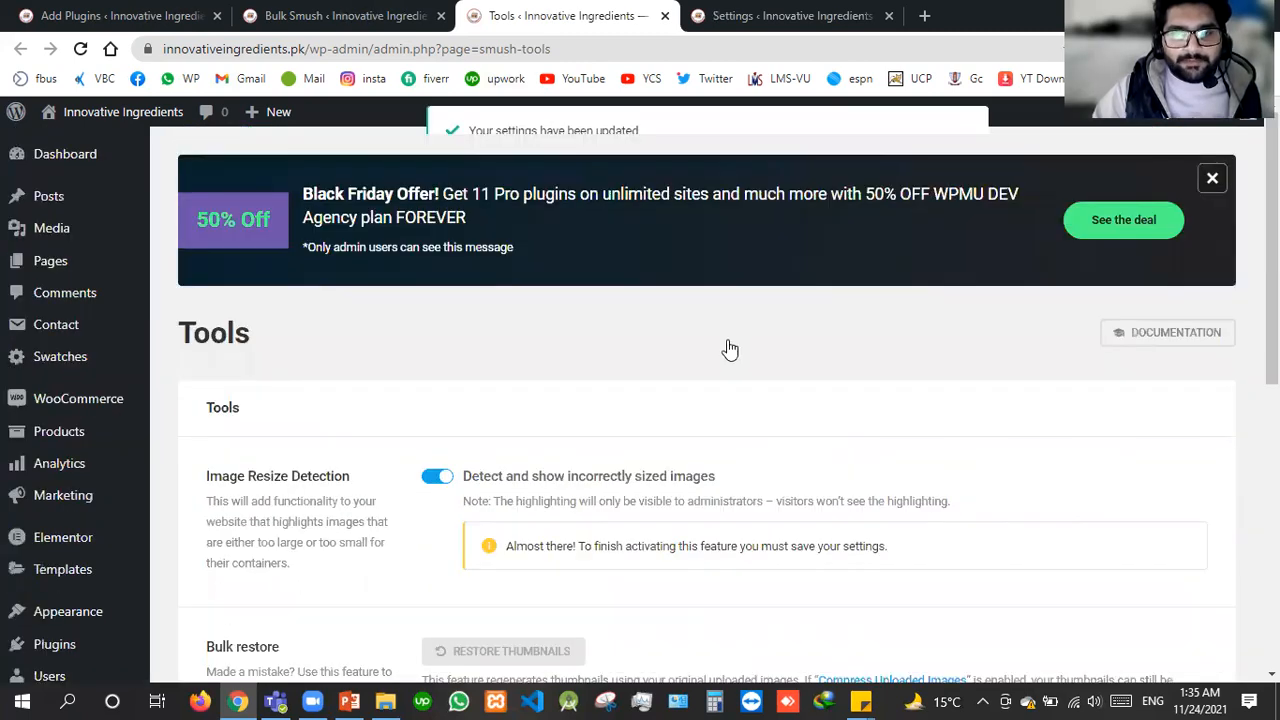
scroll(729, 349, down, 5)
scroll(700, 280, up, 3)
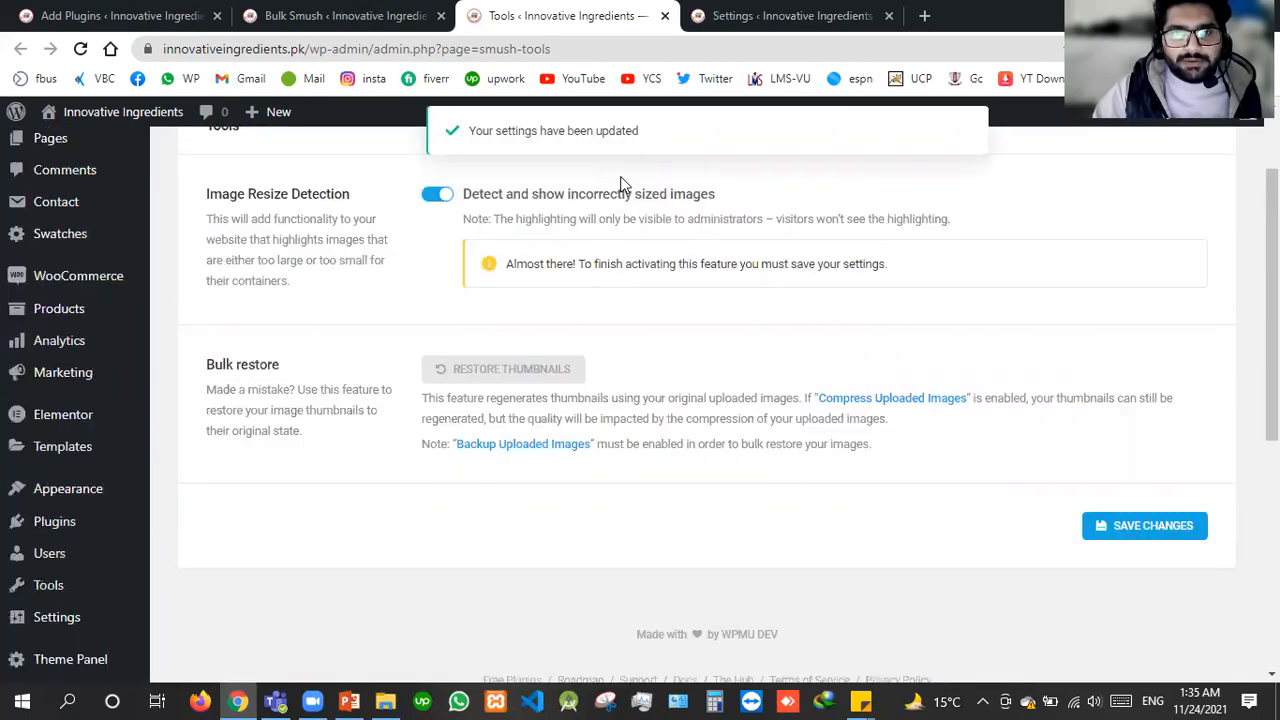
click(665, 15)
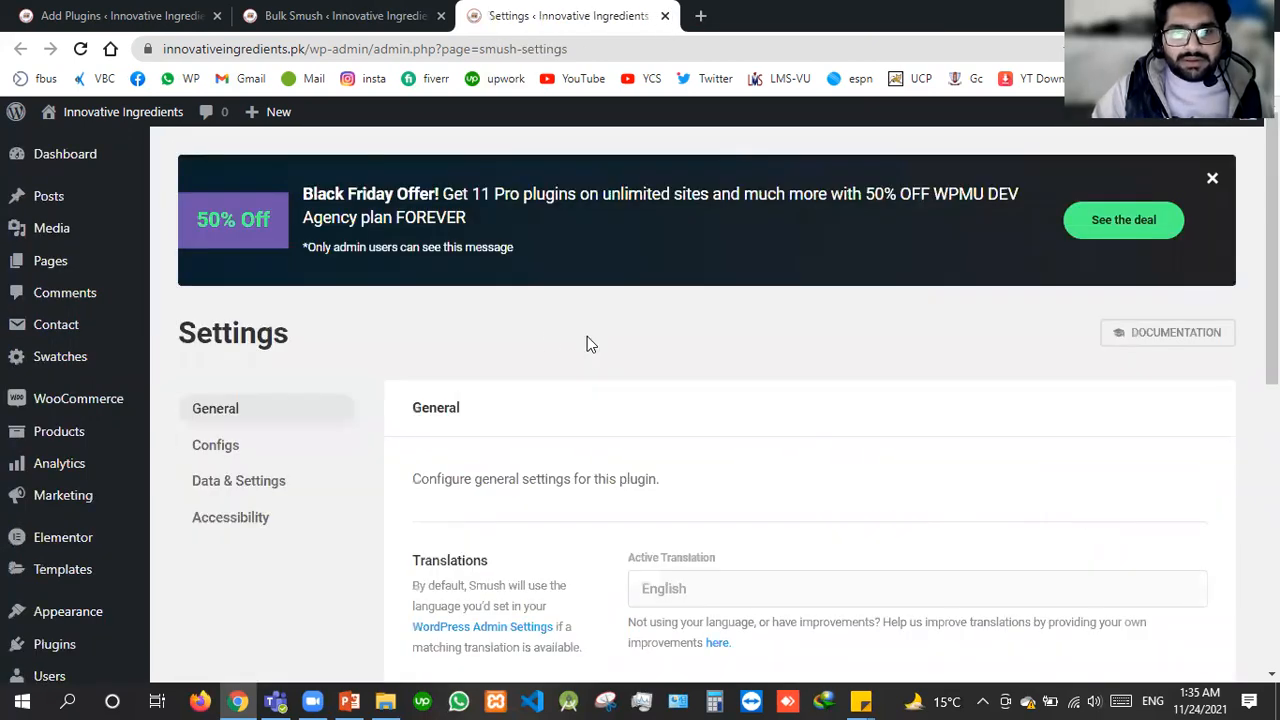
Review Smush's General settings and Preset Configs, checking the running bulk smush in between
scroll(587, 336, down, 2)
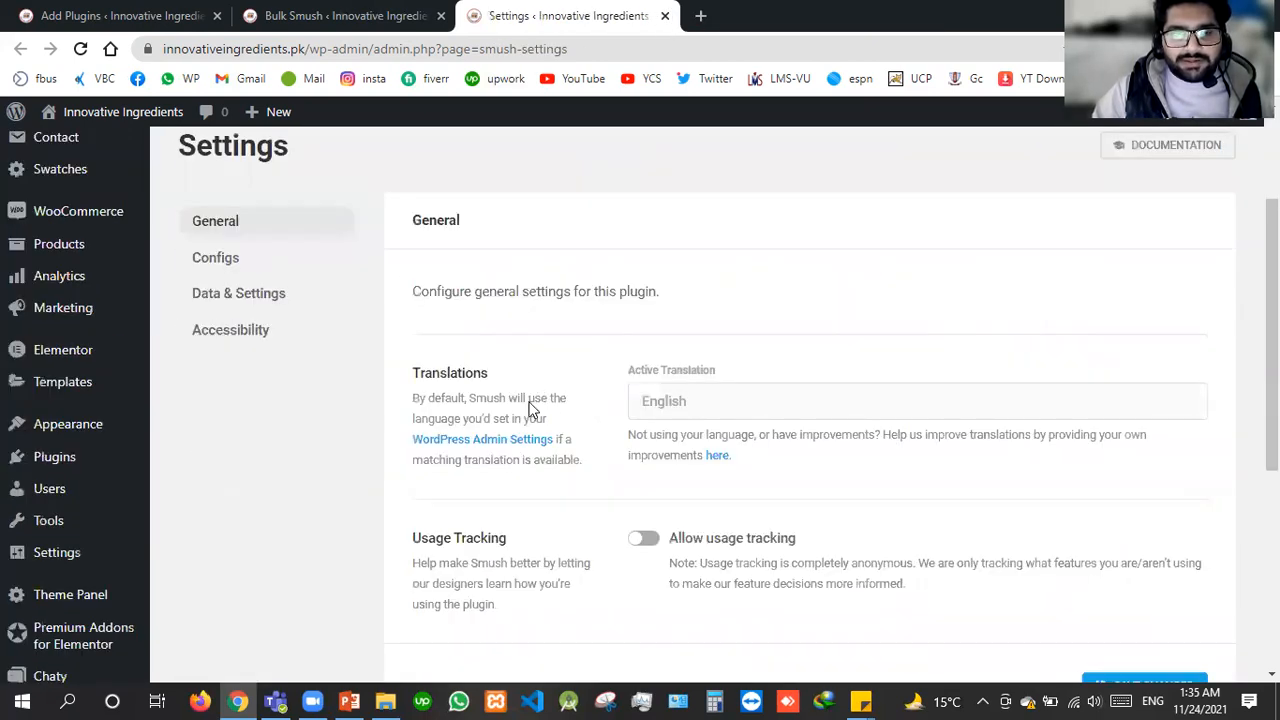
scroll(530, 408, down, 1)
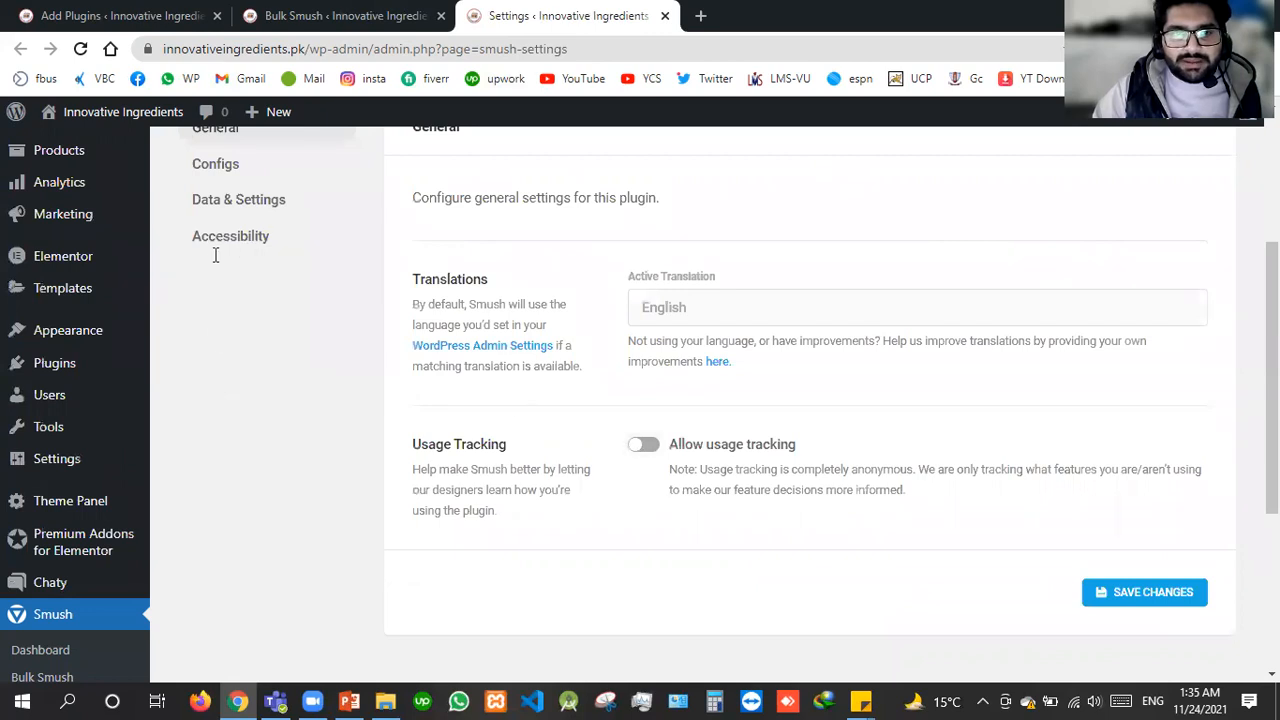
scroll(216, 300, up, 2)
click(238, 400)
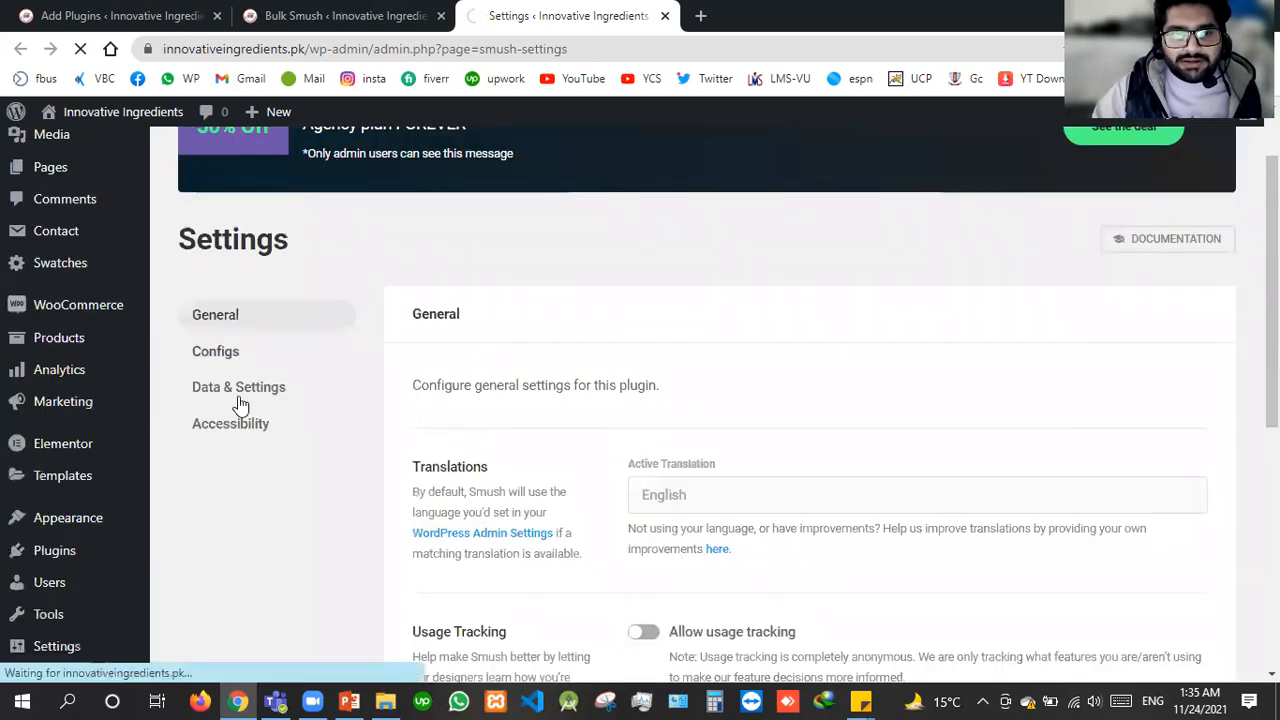
click(340, 15)
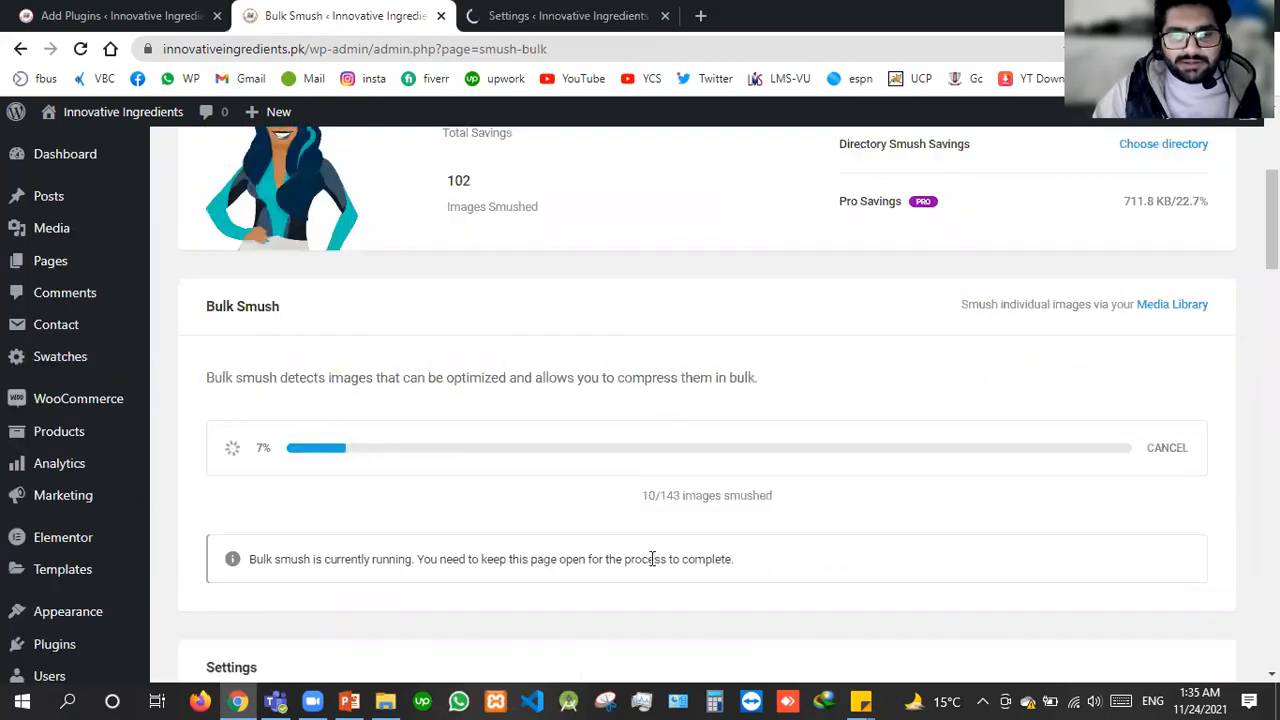
click(537, 12)
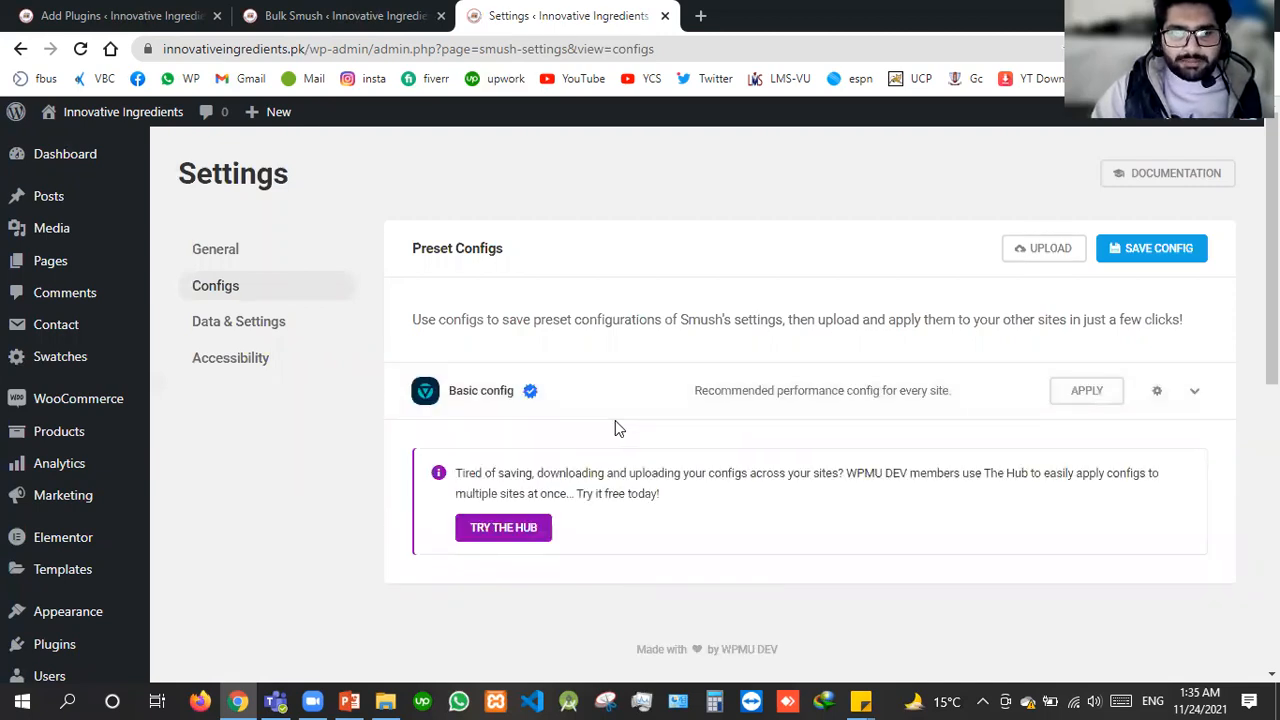
Open Smush's Data & Settings section and read the Restore Images and Uninstallation descriptions
click(213, 321)
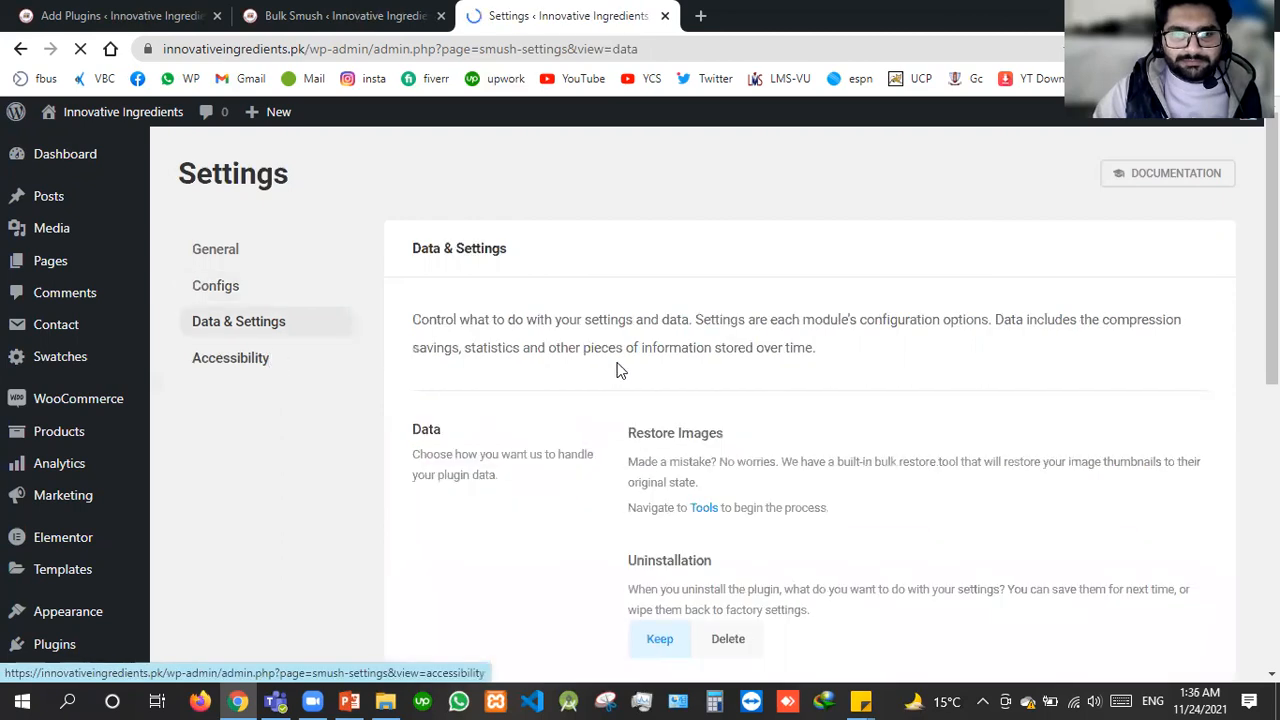
scroll(615, 366, down, 2)
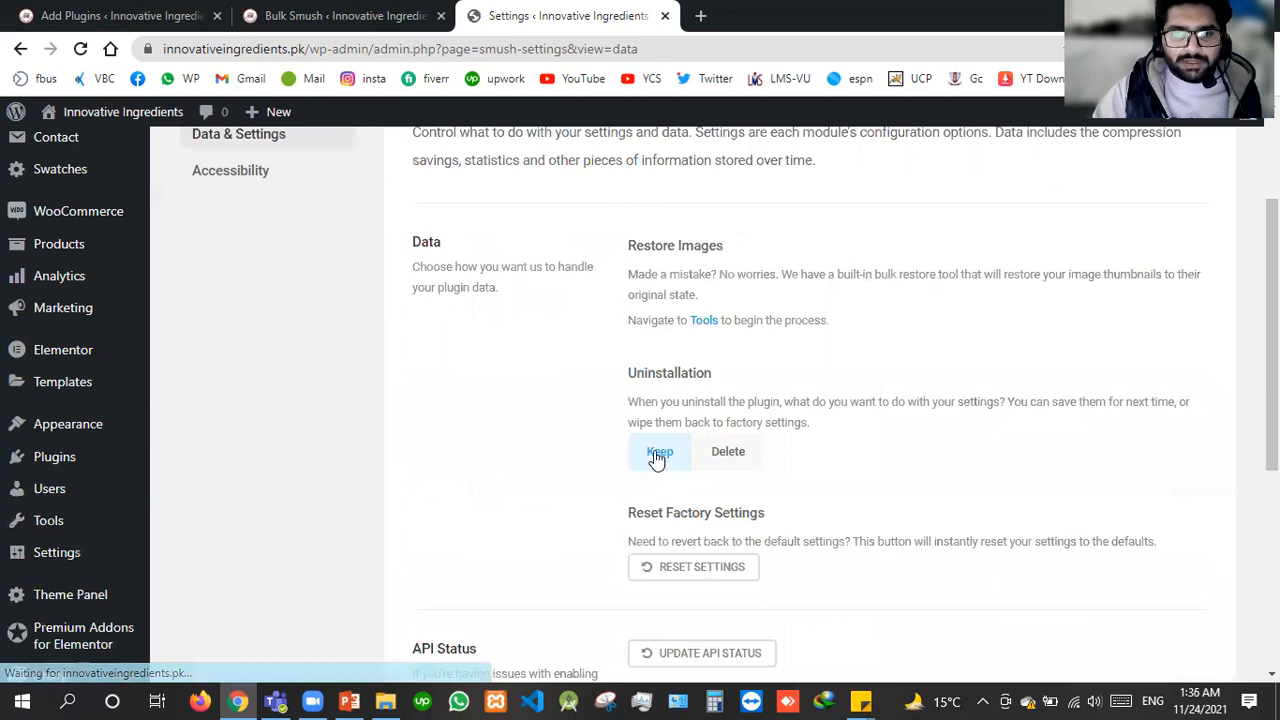
drag(651, 248, 771, 254)
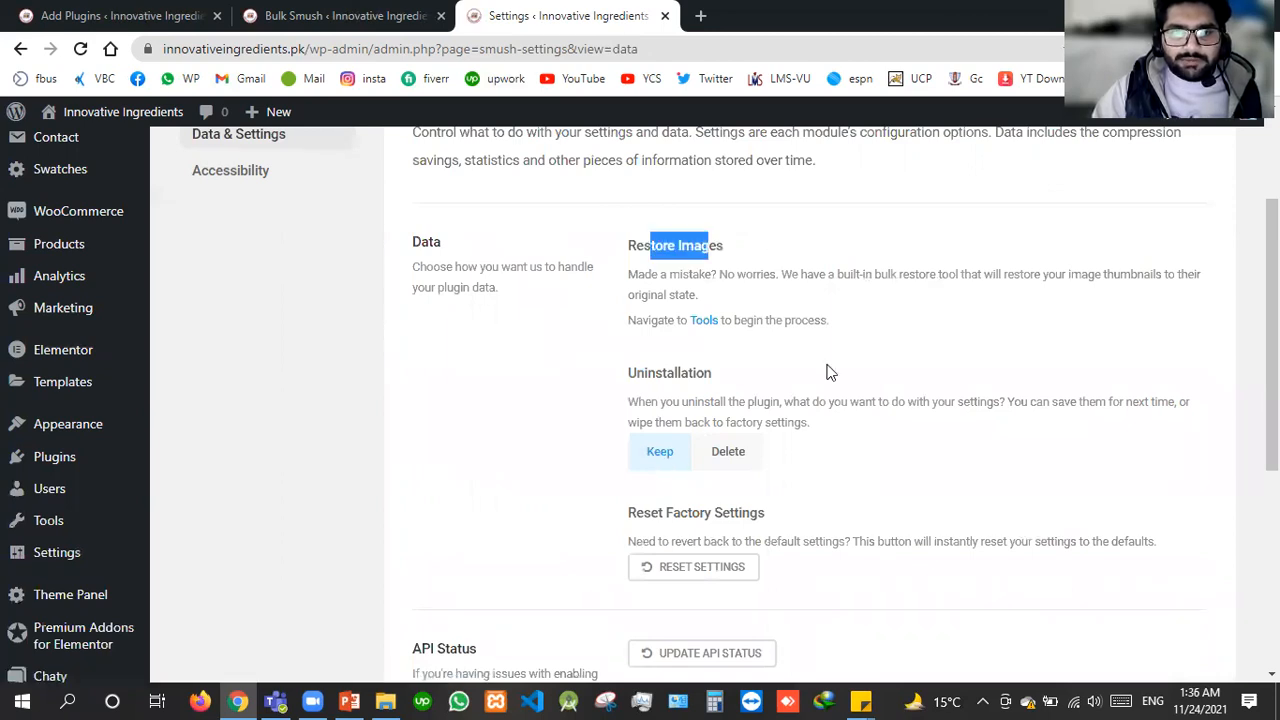
click(669, 318)
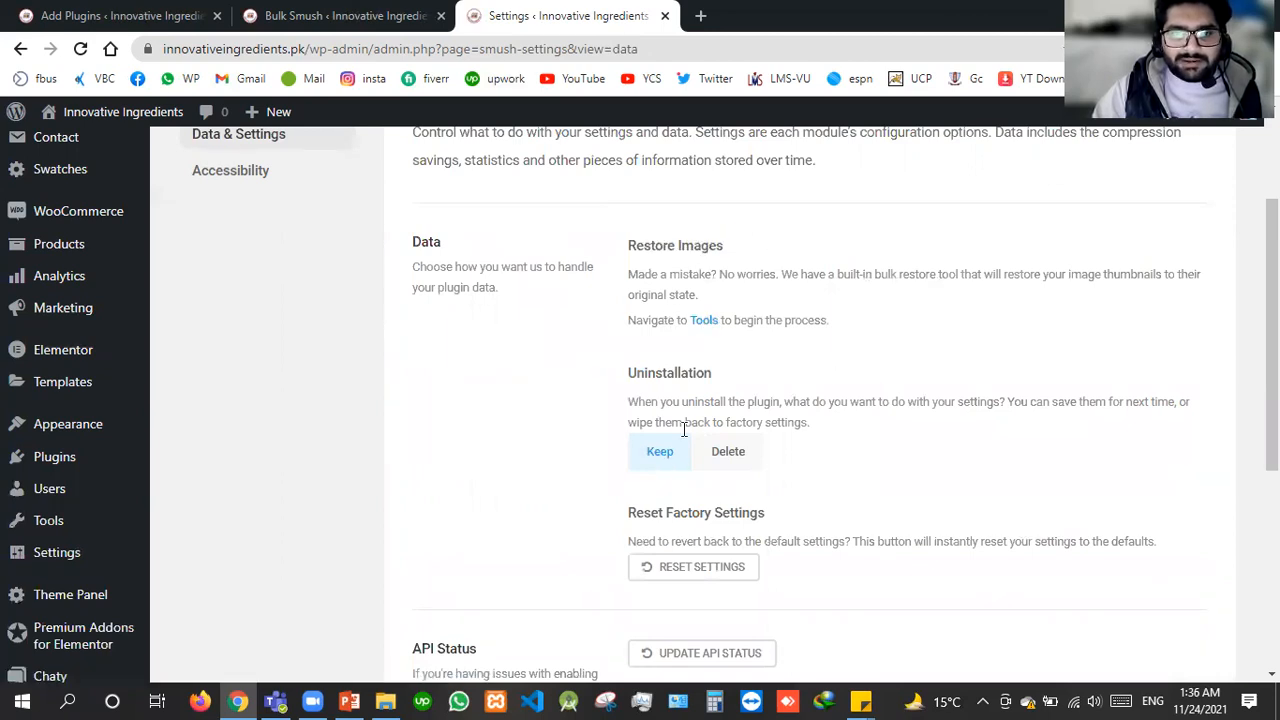
double_click(776, 373)
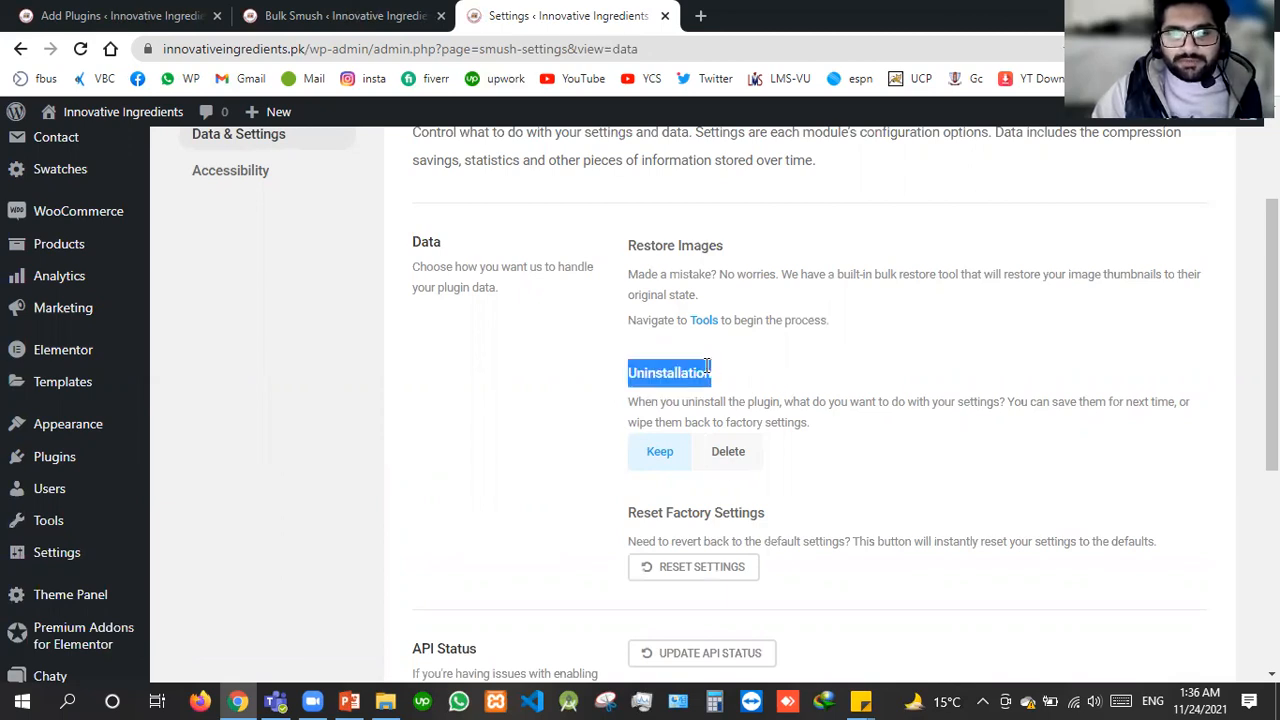
Set the uninstallation handling of Smush settings to Keep and save the changes
click(724, 452)
click(660, 456)
scroll(658, 458, down, 4)
click(1116, 397)
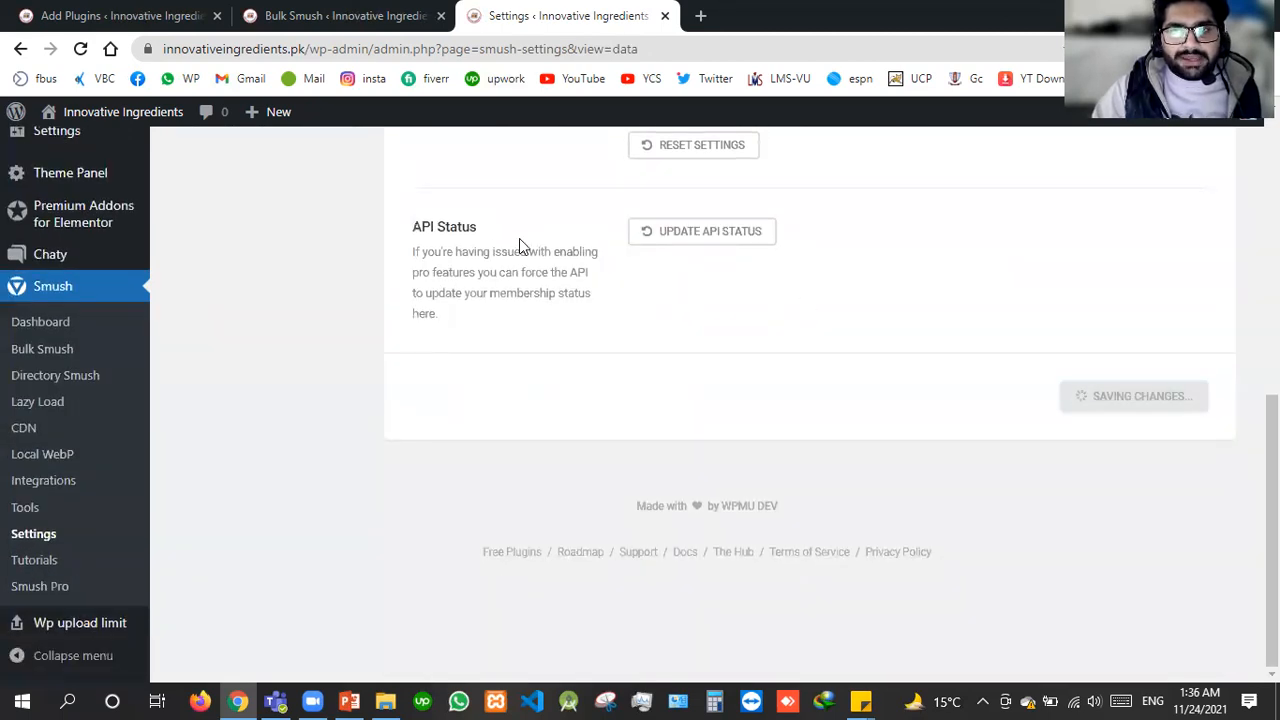
Look through the whole Data & Settings page once more and close it
scroll(605, 293, up, 2)
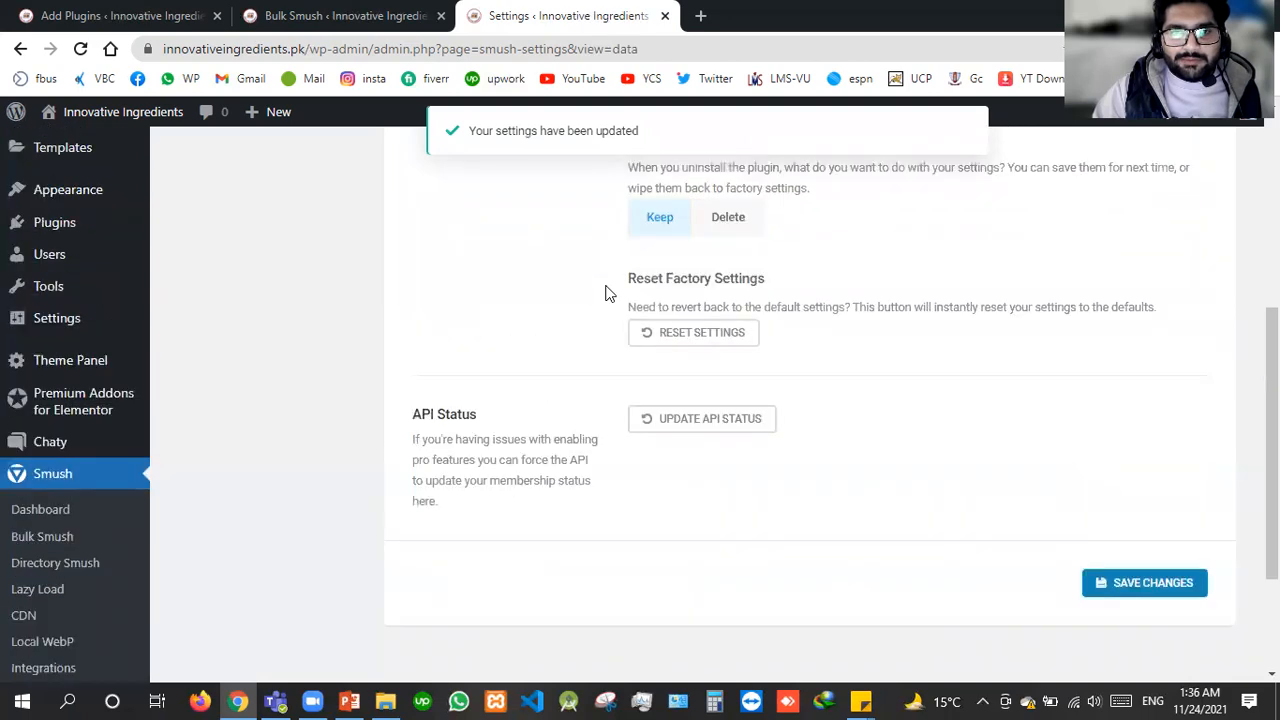
scroll(605, 293, up, 5)
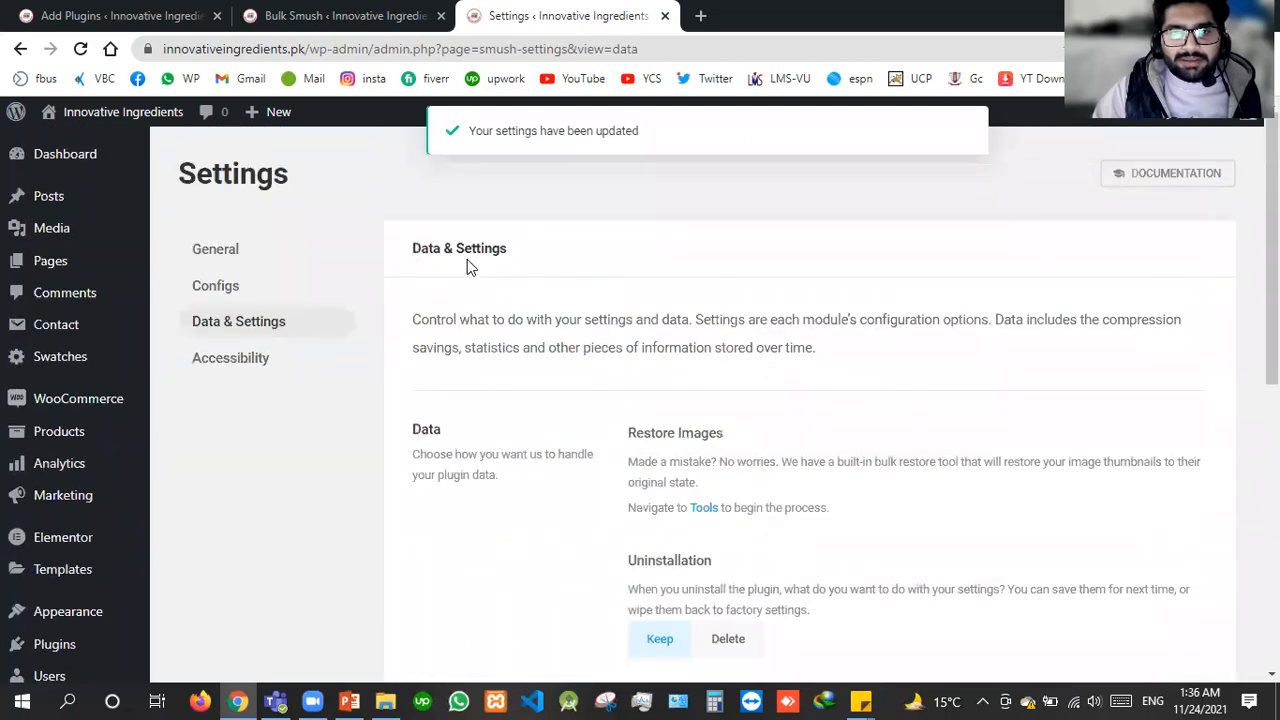
scroll(795, 316, down, 6)
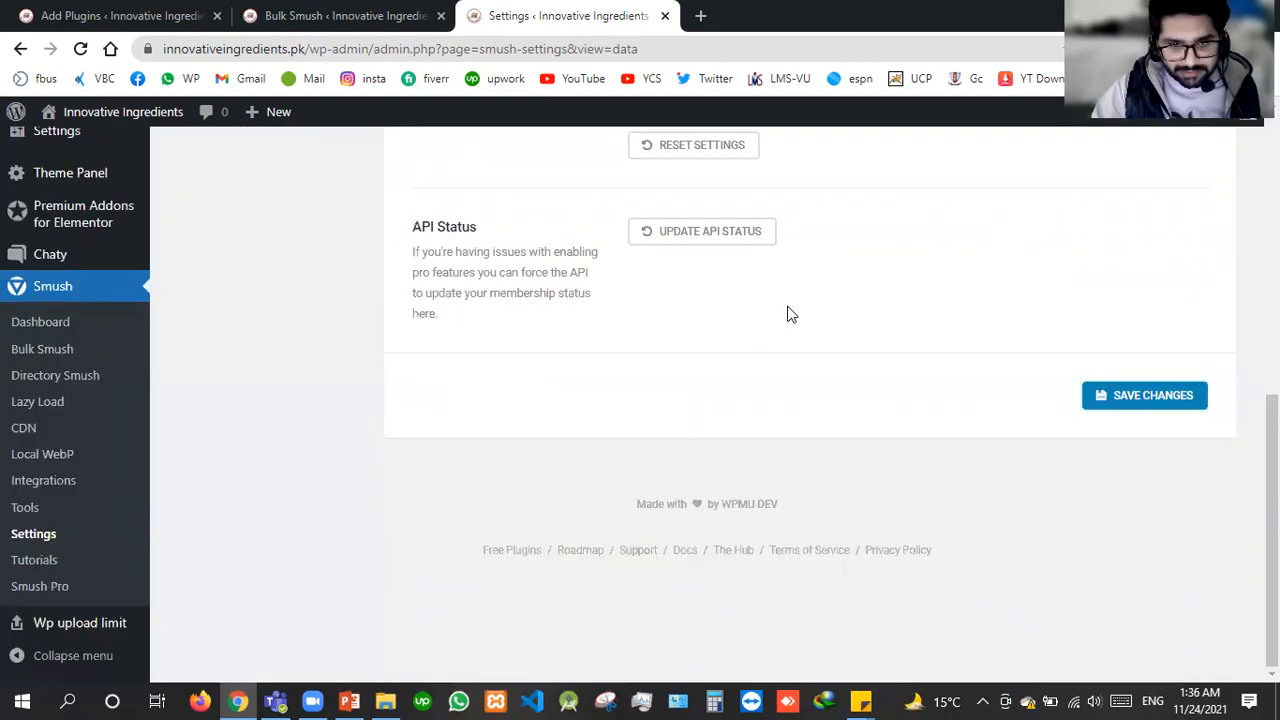
scroll(783, 306, up, 6)
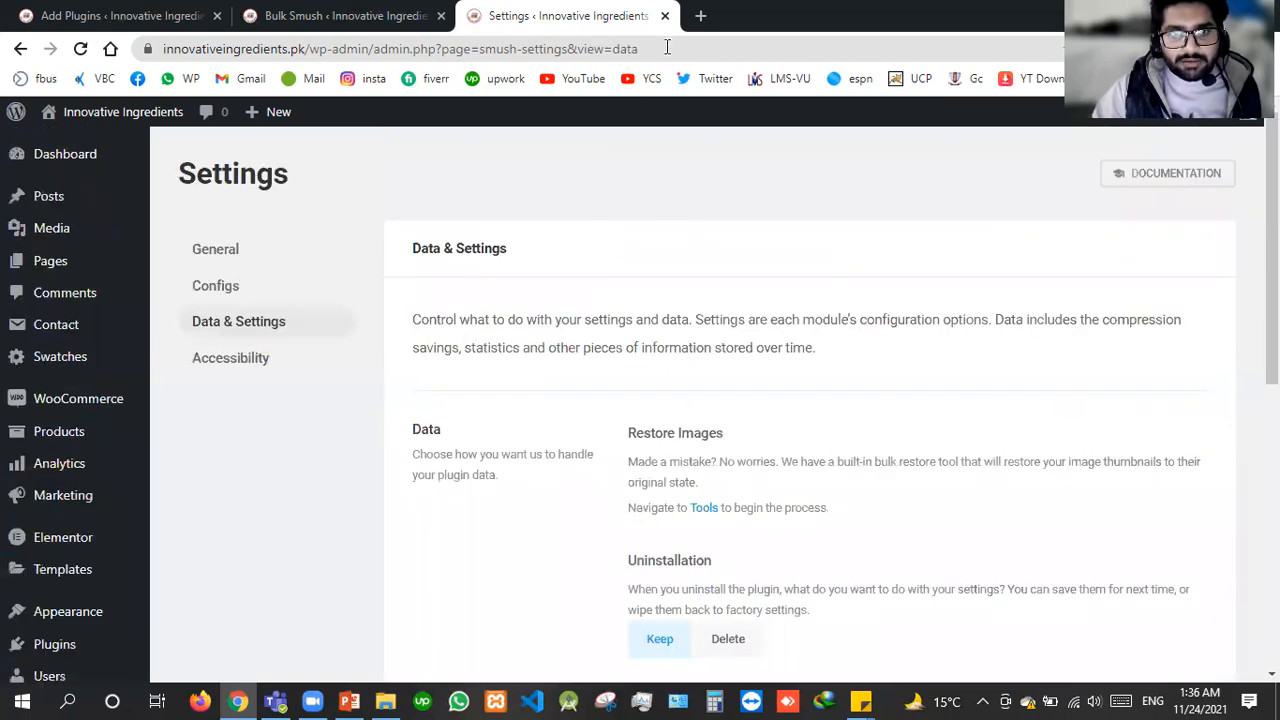
click(665, 15)
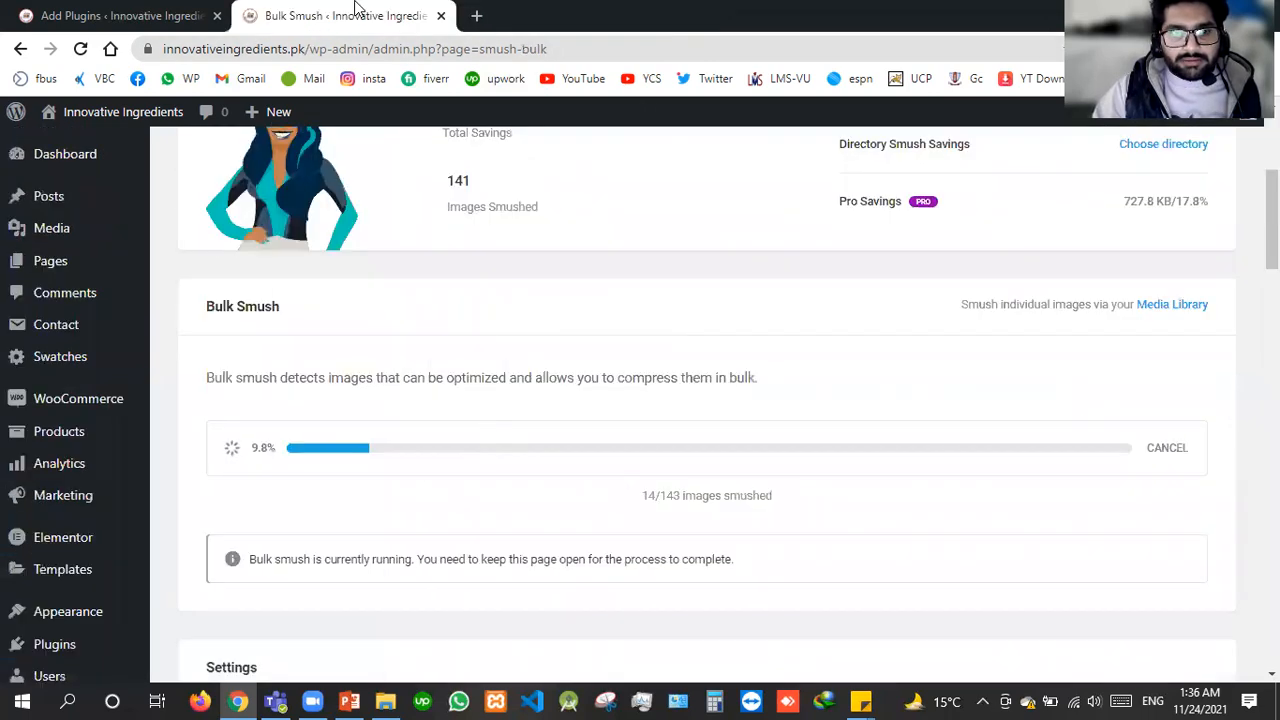
Place the Bulk Smush page ahead of Add Plugins and search the plugin directory for "regenerate thumbnails"
drag(355, 12, 300, 12)
click(315, 14)
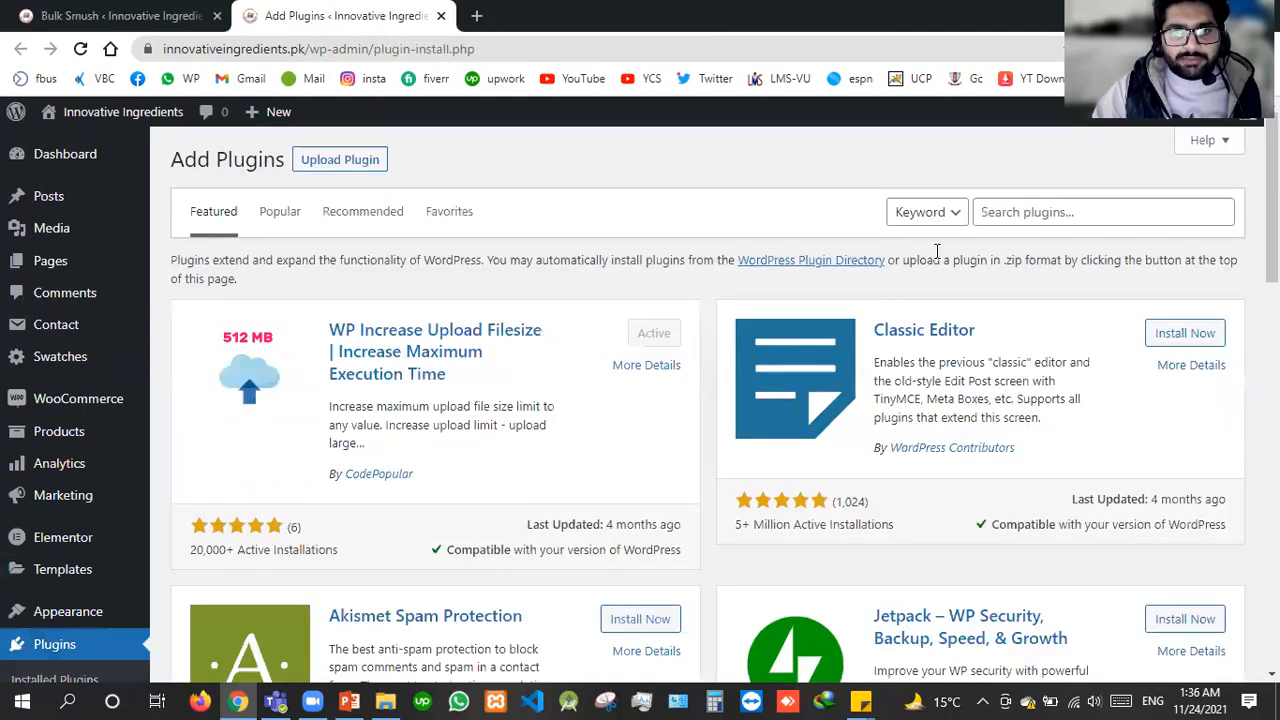
click(1023, 215)
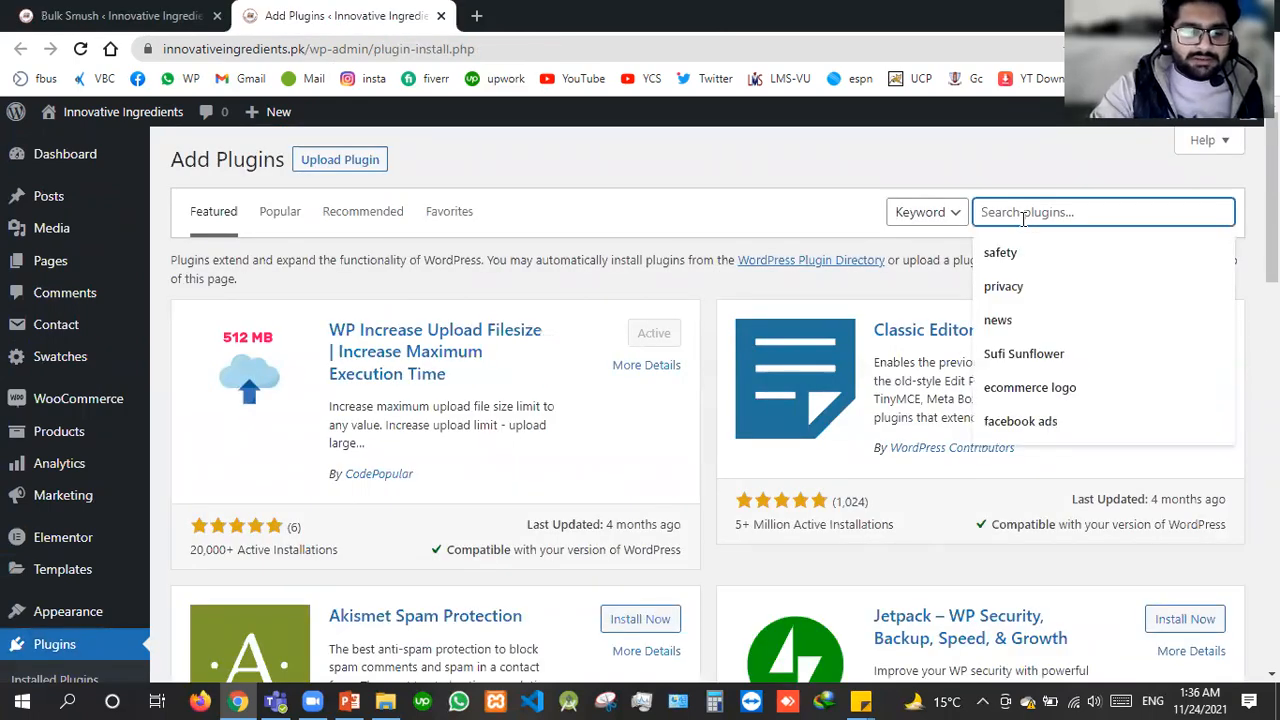
text(reg)
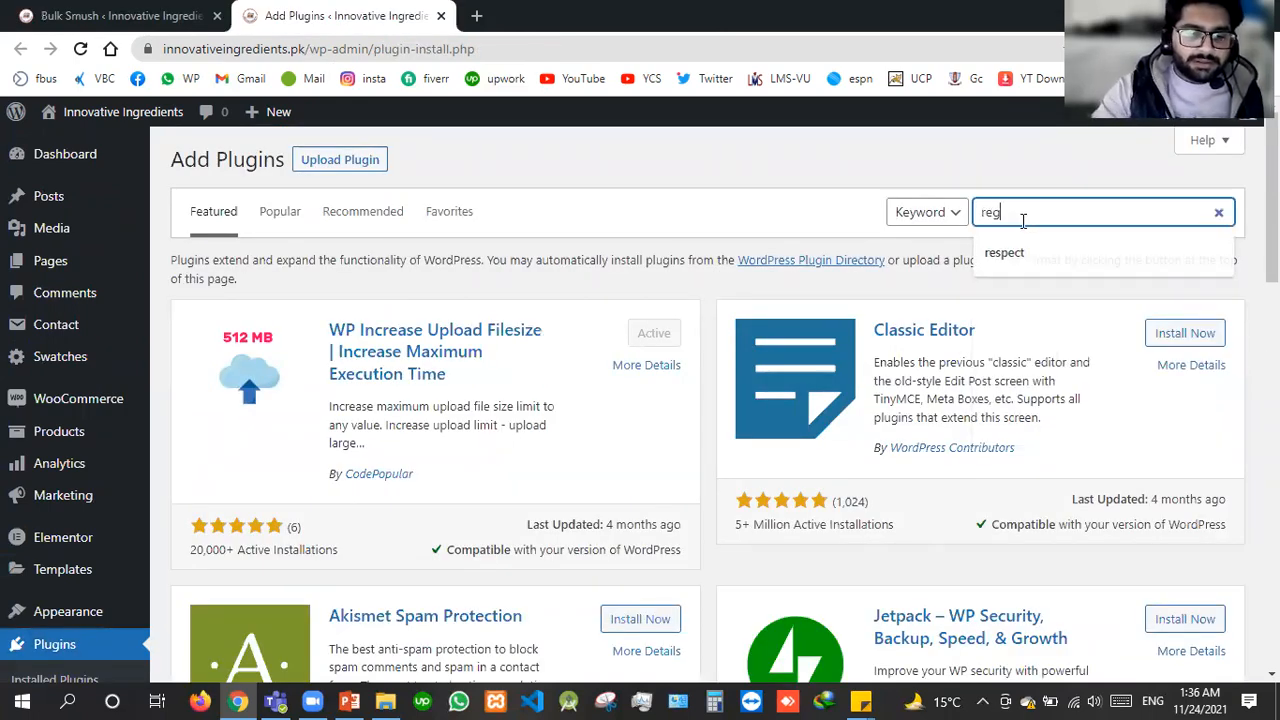
text(enrate)
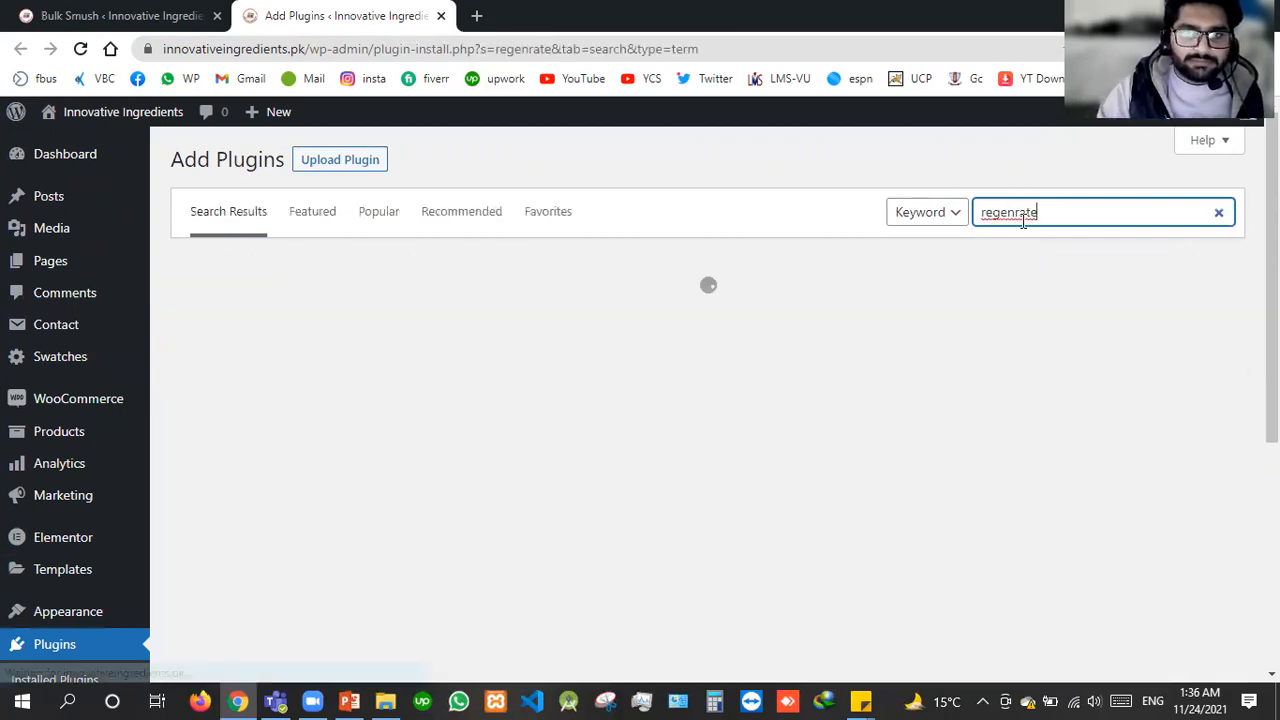
click(1022, 218)
text(e)
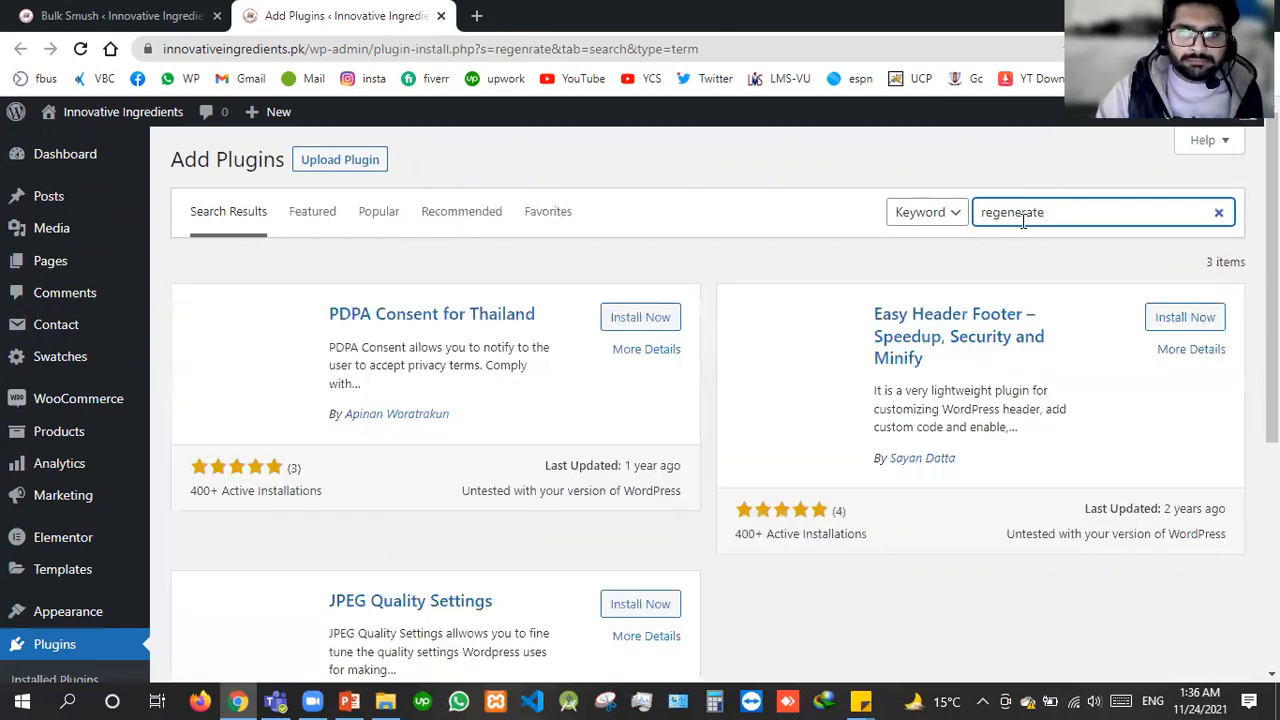
key(Return)
text(thumbnails)
key(Return)
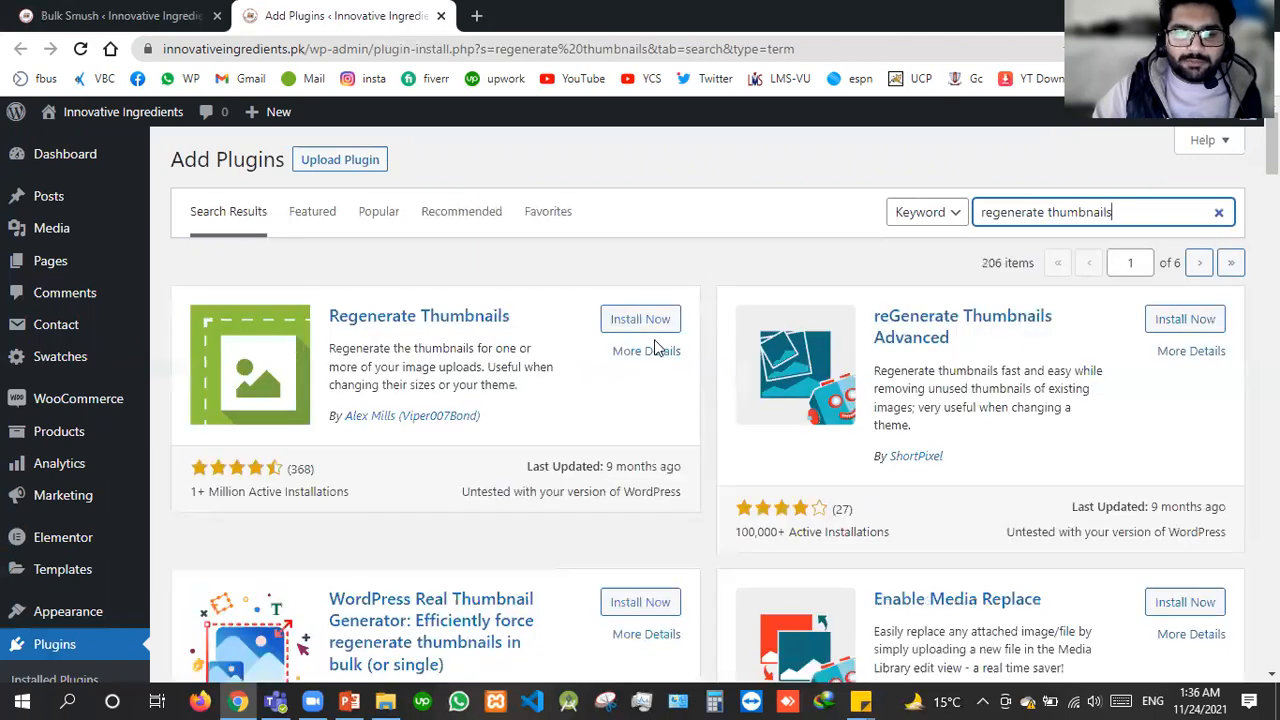
Install the Regenerate Thumbnails plugin and read its short description
click(645, 325)
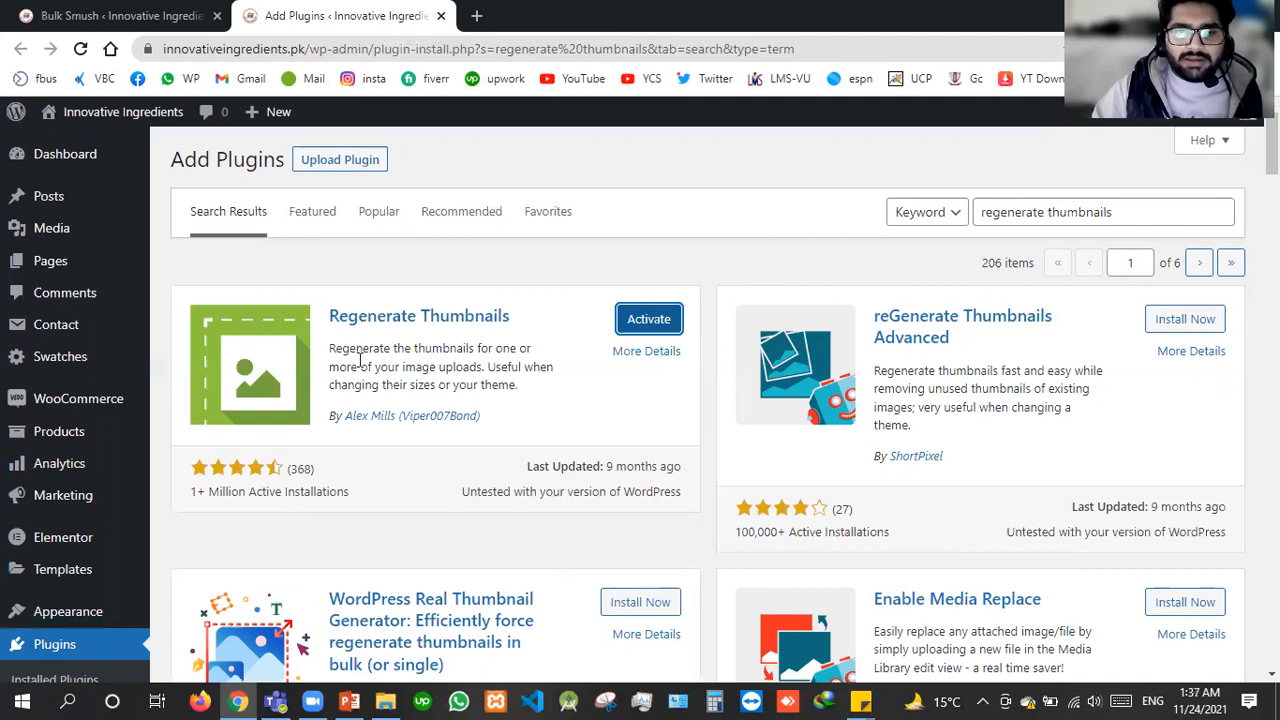
drag(362, 360, 537, 366)
click(400, 385)
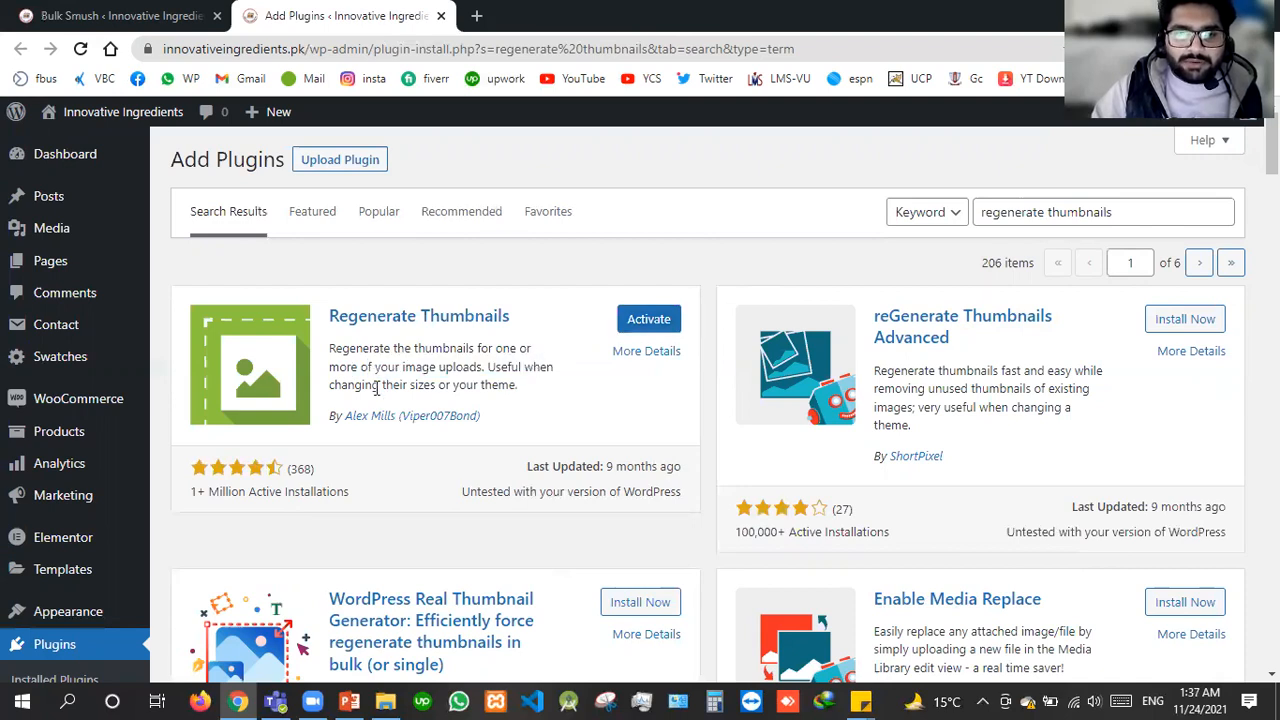
Activate the Regenerate Thumbnails plugin and check the Bulk Smush progress while it loads
drag(555, 383, 492, 385)
click(460, 390)
drag(404, 386, 443, 386)
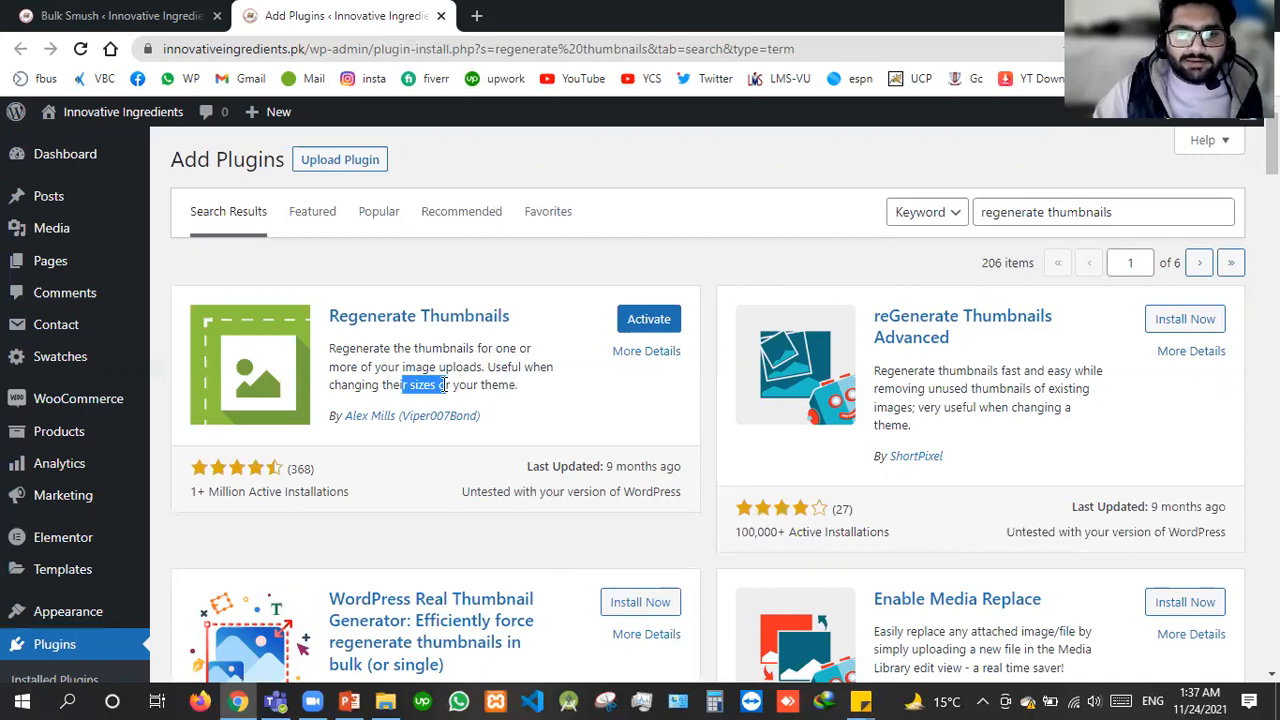
click(649, 320)
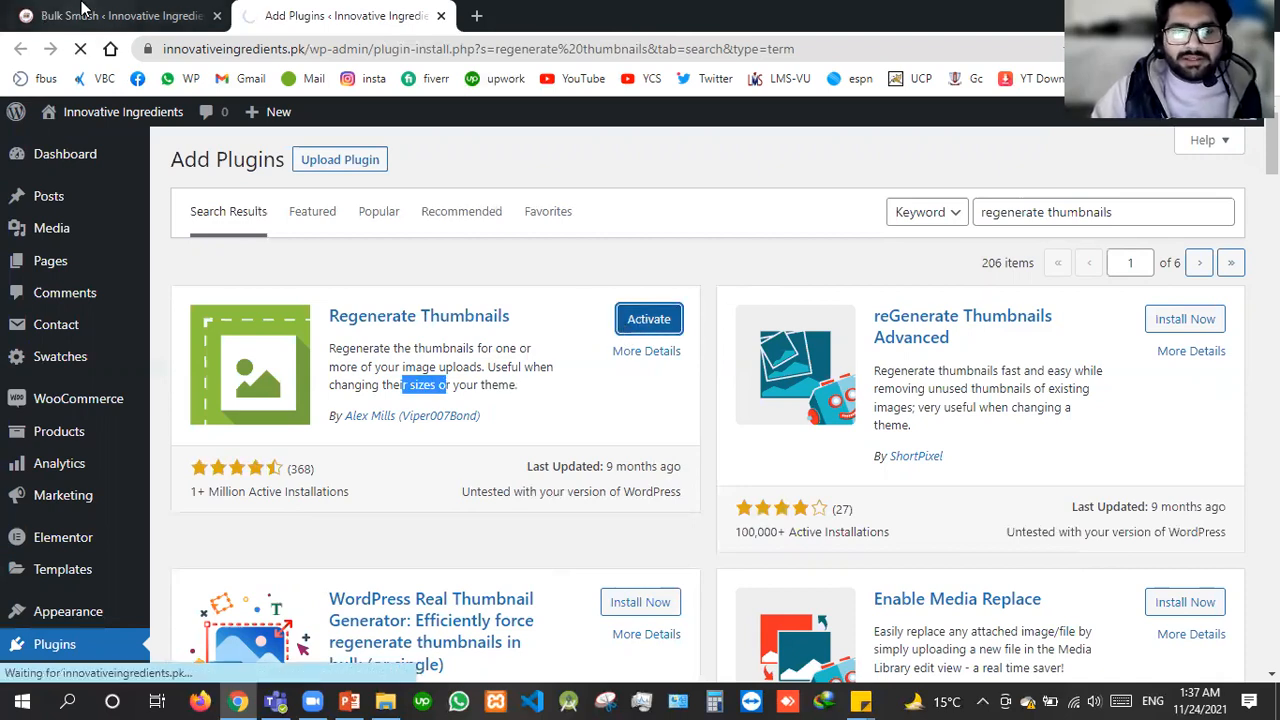
click(80, 12)
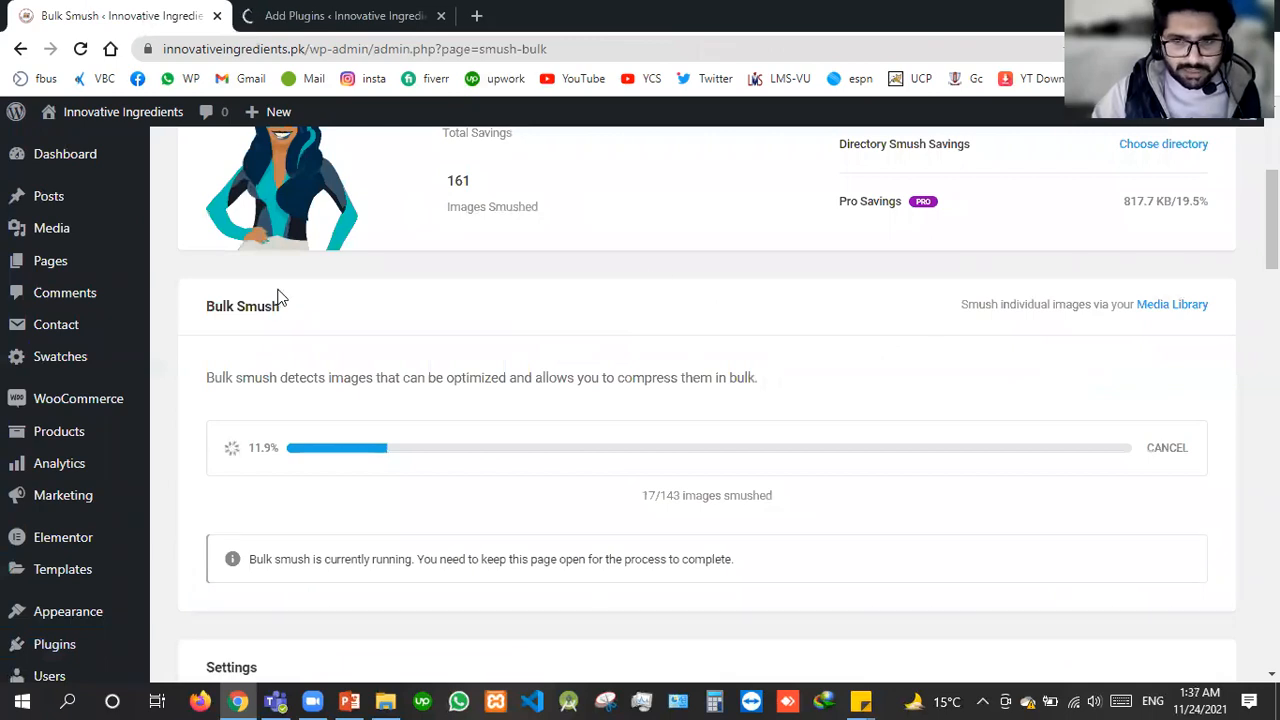
drag(716, 495, 624, 500)
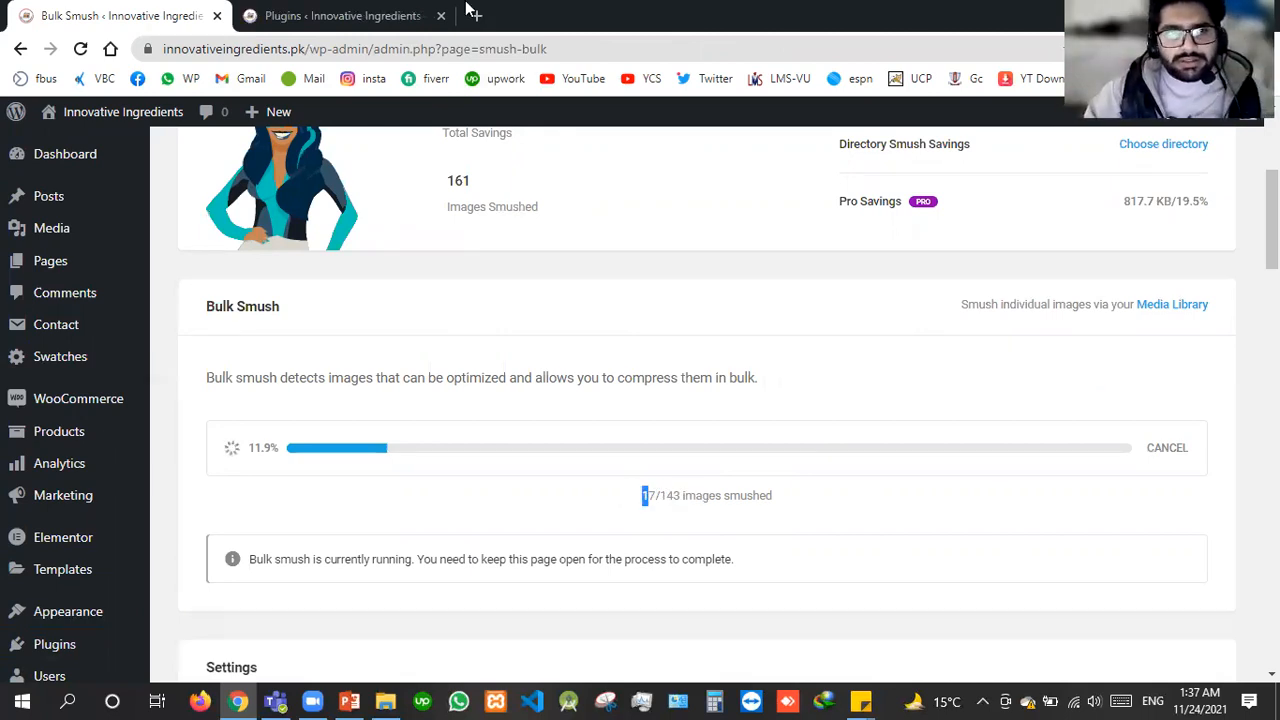
Open the Regenerate Thumbnails tool and load the installed Plugins page in a separate tab
click(397, 8)
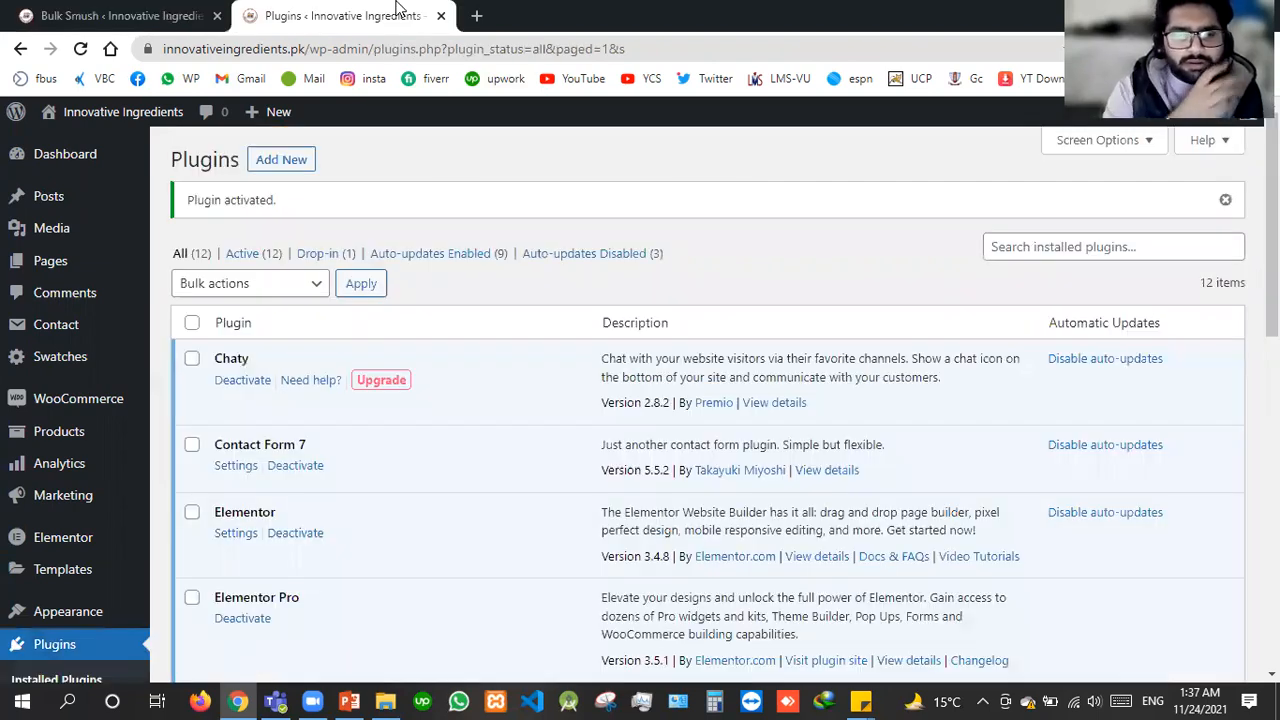
scroll(118, 585, down, 3)
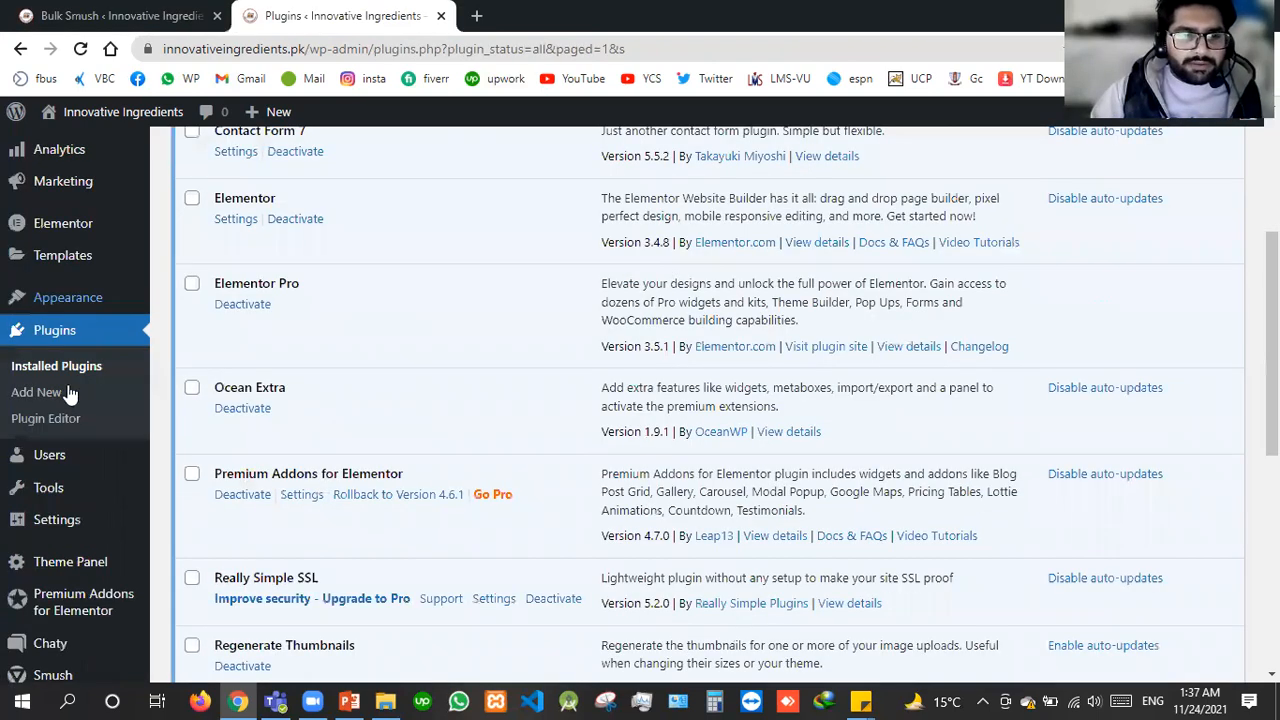
scroll(70, 393, down, 3)
mouse_move(43, 405)
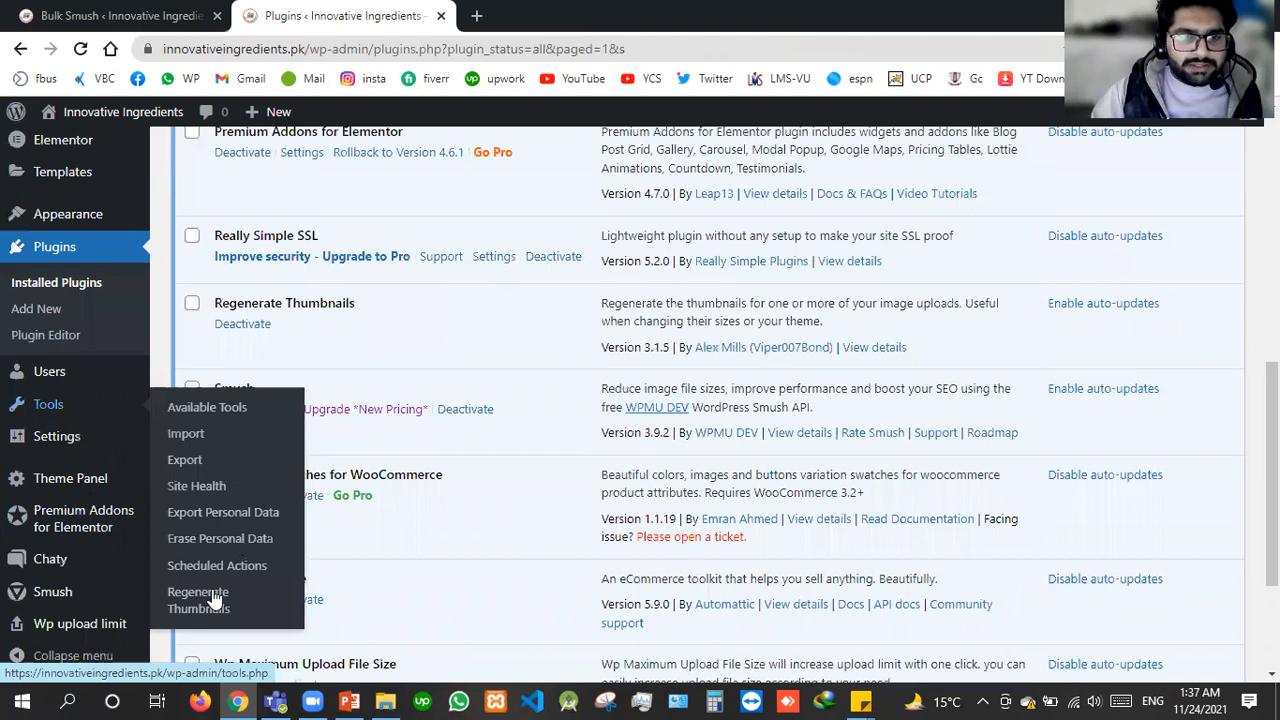
click(213, 600)
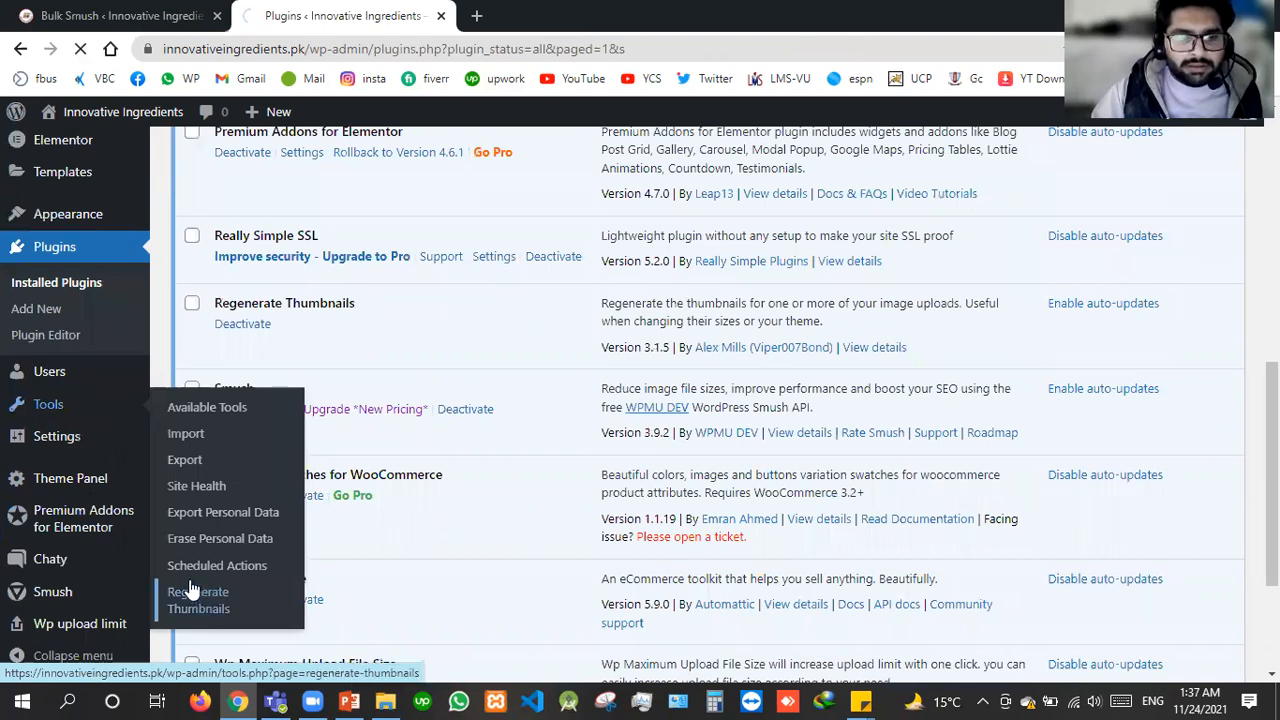
middle_click(91, 223)
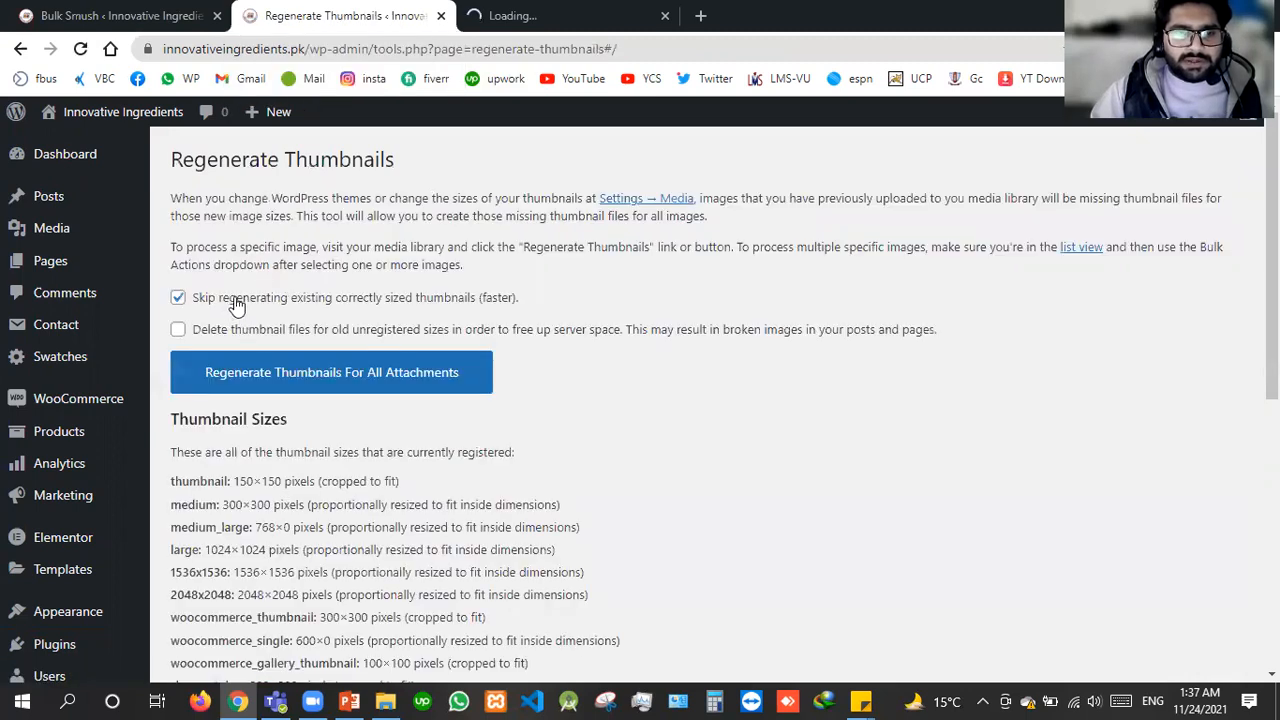
Enable deletion of thumbnail files for old unregistered sizes, keep skipping correctly sized ones, and regenerate thumbnails for all attachments
click(237, 304)
click(447, 303)
click(330, 341)
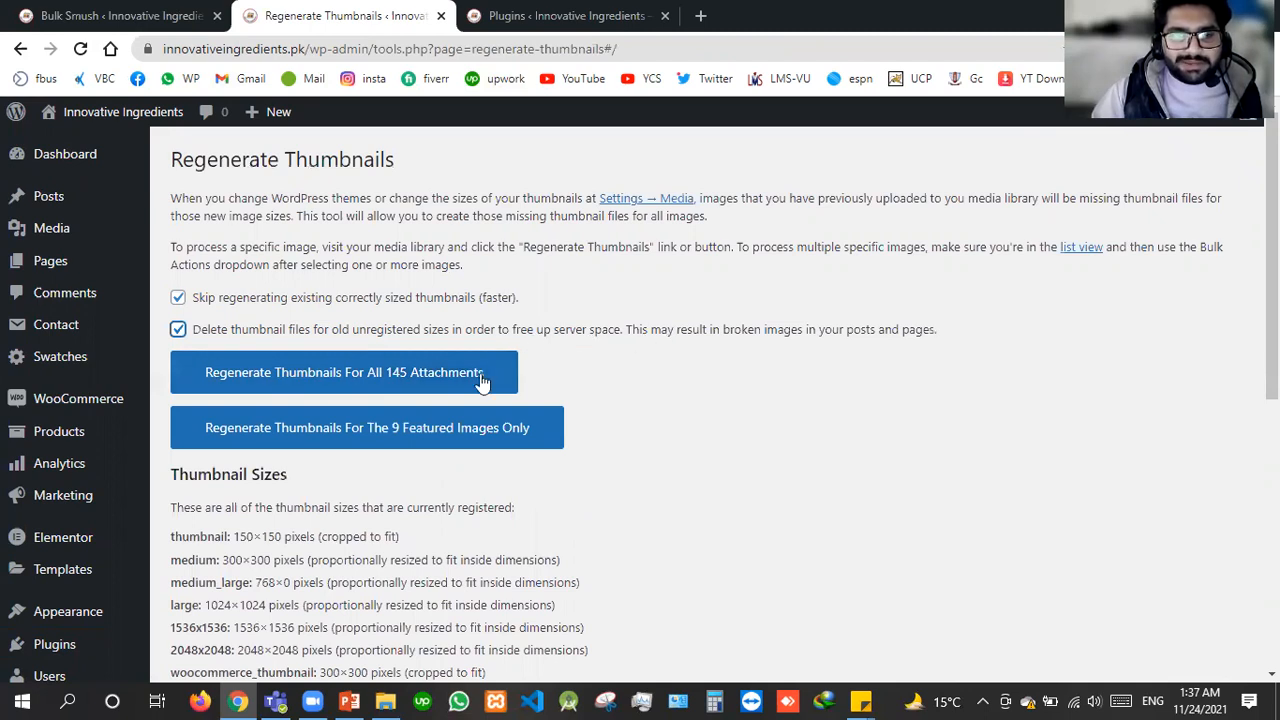
click(449, 372)
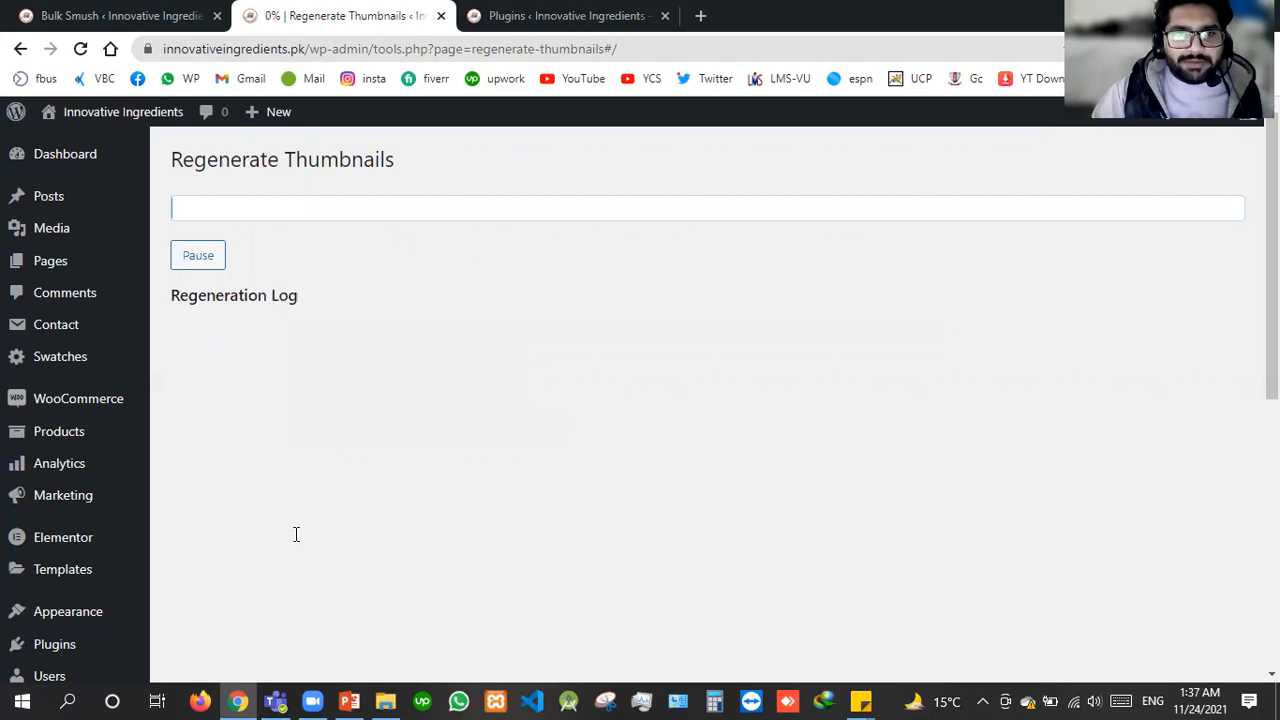
Look through the open admin pages and check the WebP Images topic on the PowerPoint lecture slide before returning to the browser
click(568, 16)
click(275, 12)
click(140, 12)
click(491, 9)
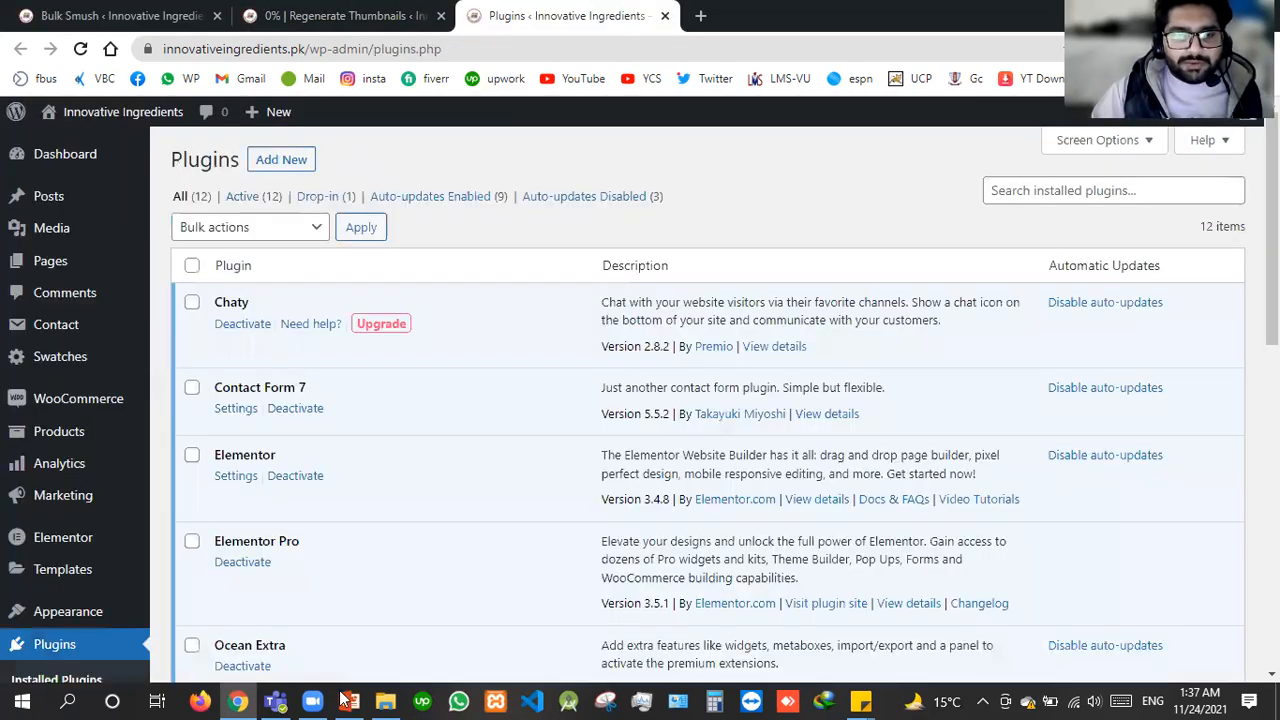
click(348, 701)
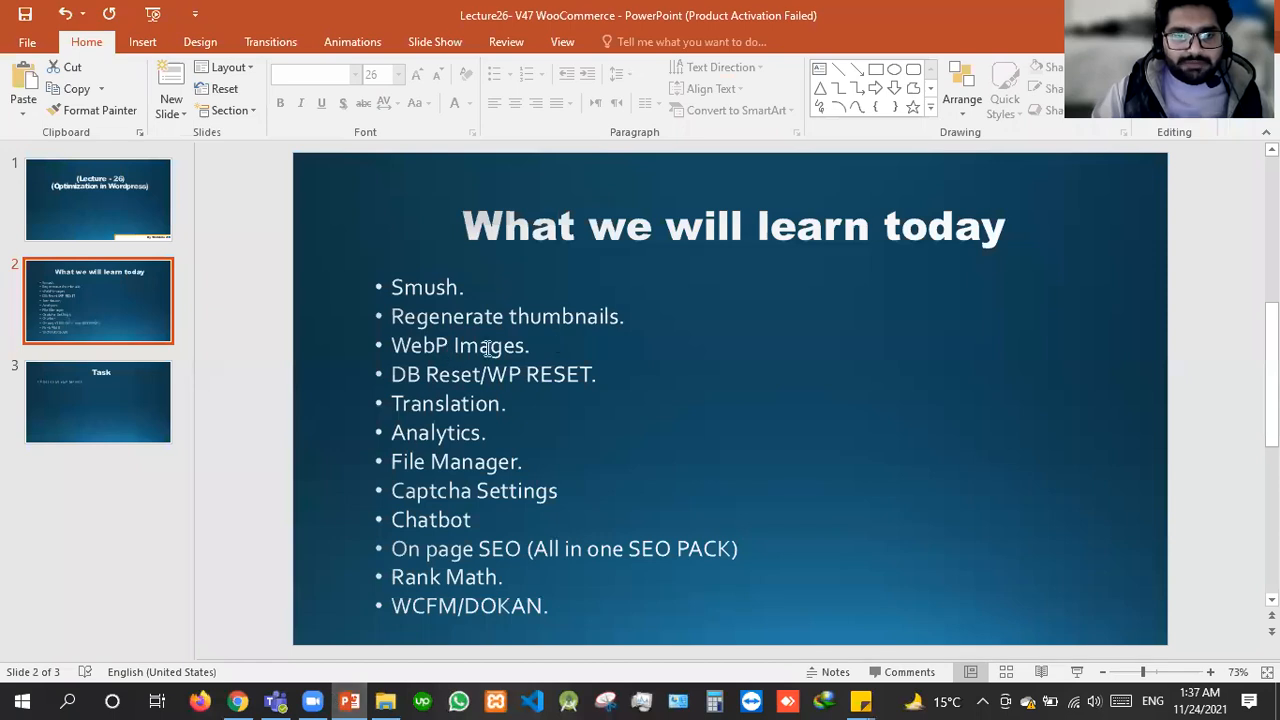
drag(488, 347, 371, 351)
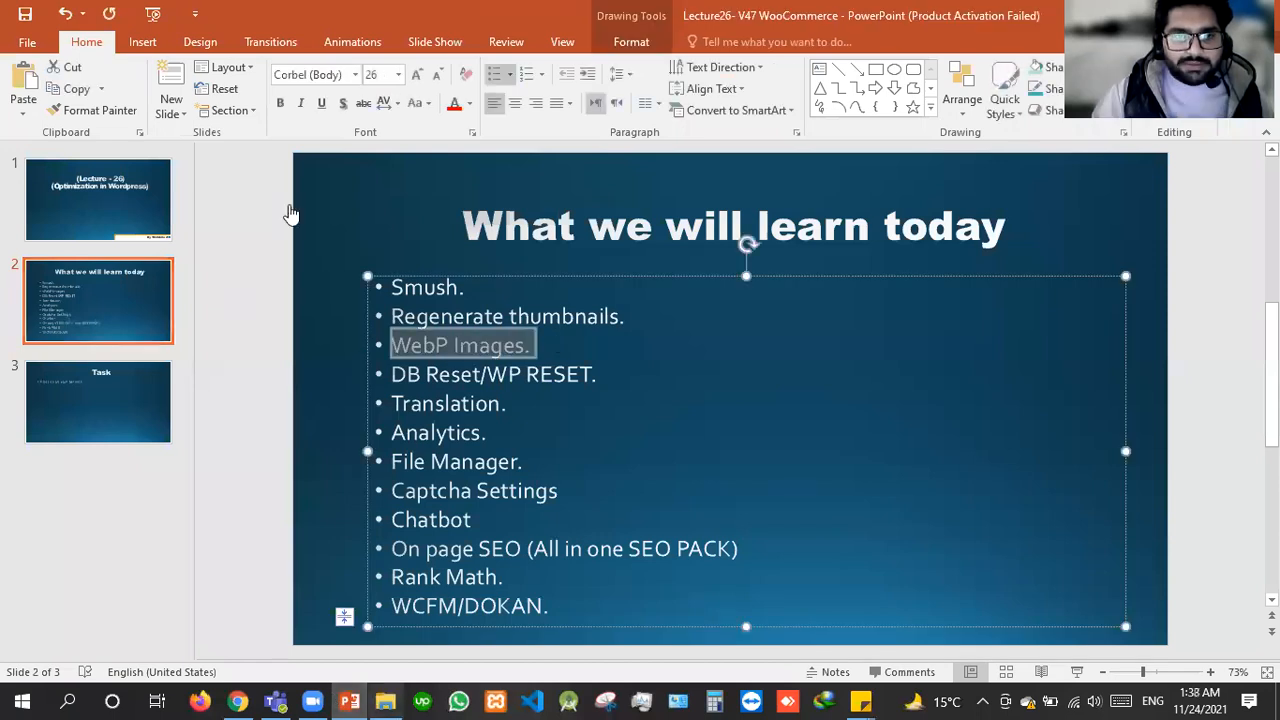
key(alt+Tab)
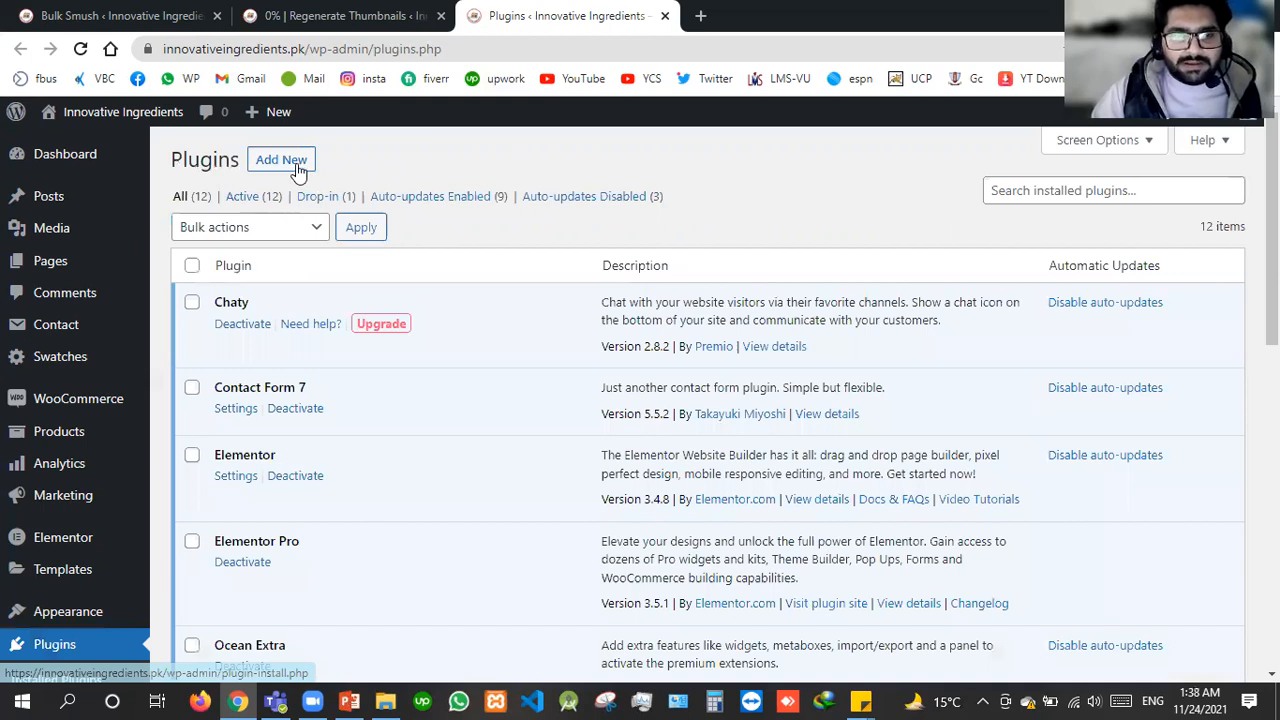
Open the Add Plugins page in a new tab and check the thumbnail regeneration and Bulk Smush progress
middle_click(320, 178)
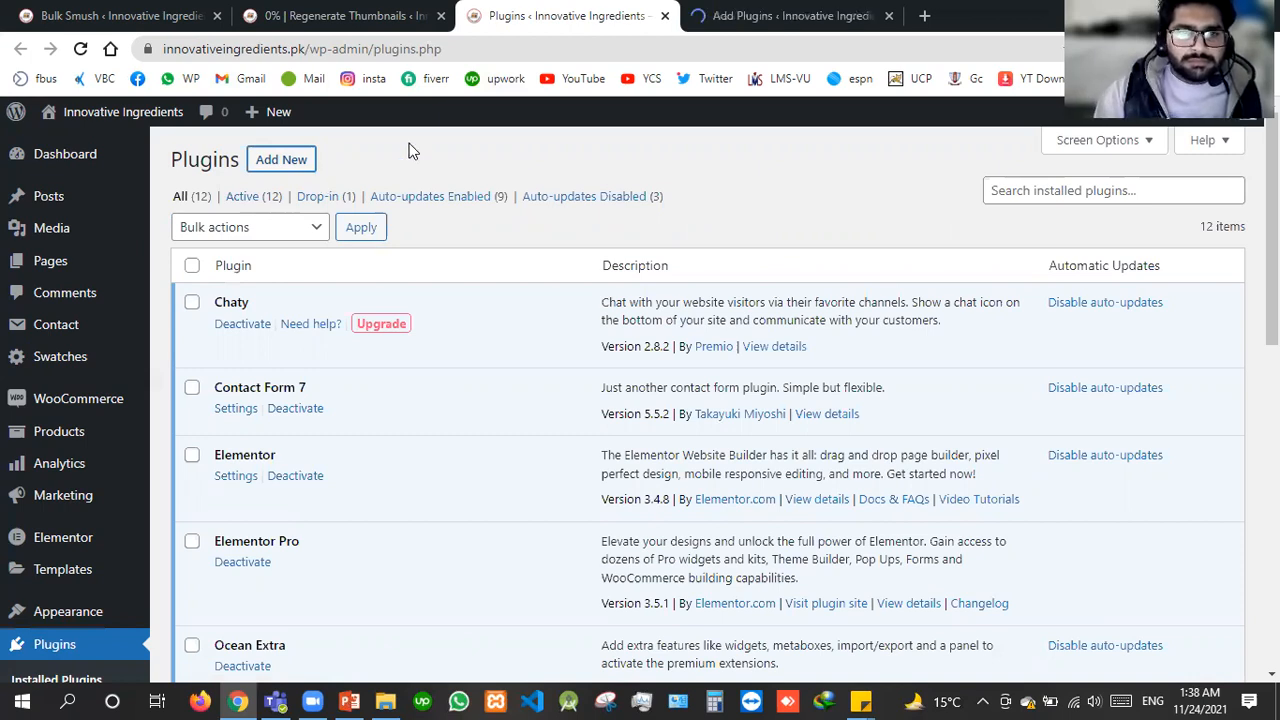
key(ctrl+Tab)
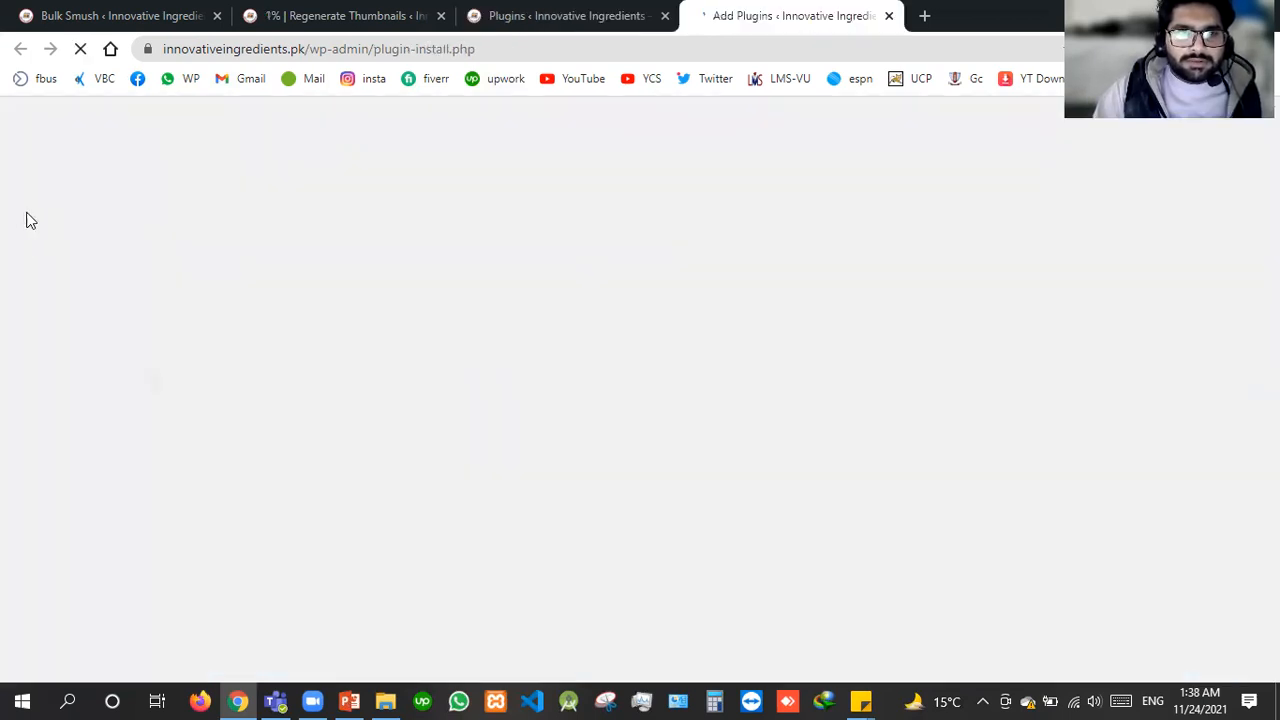
click(291, 12)
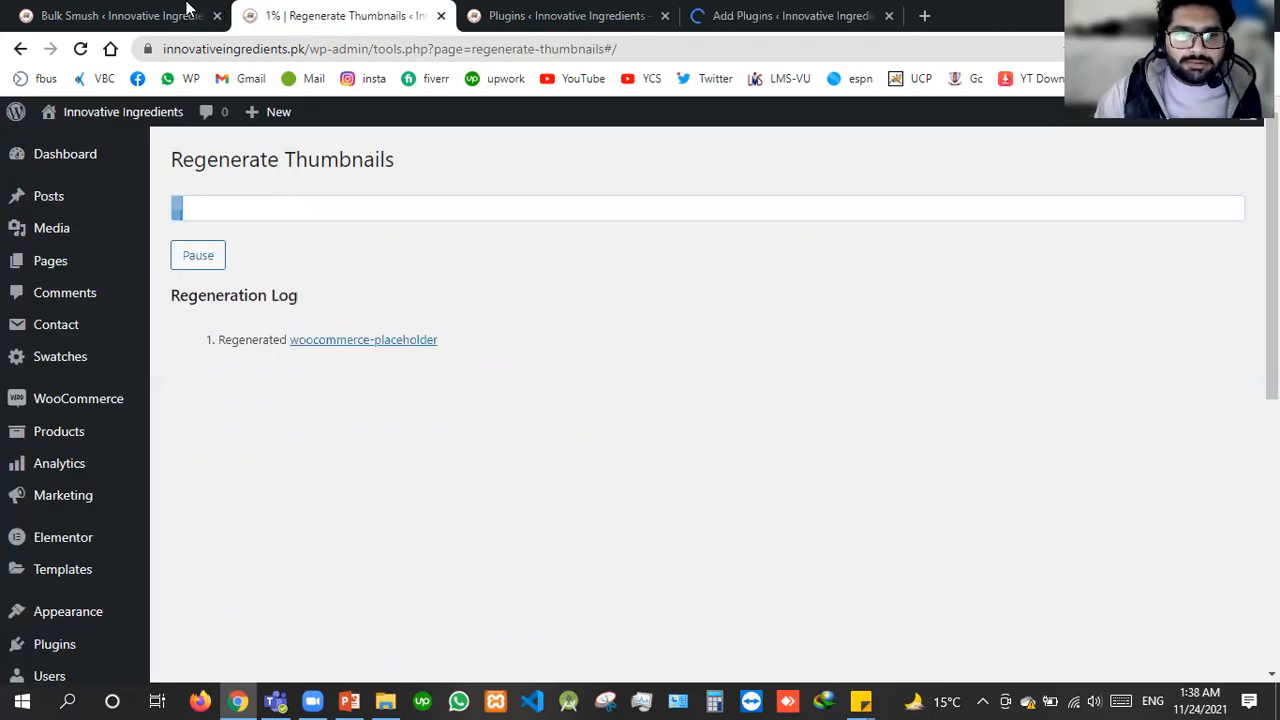
key(ctrl+shift+Tab)
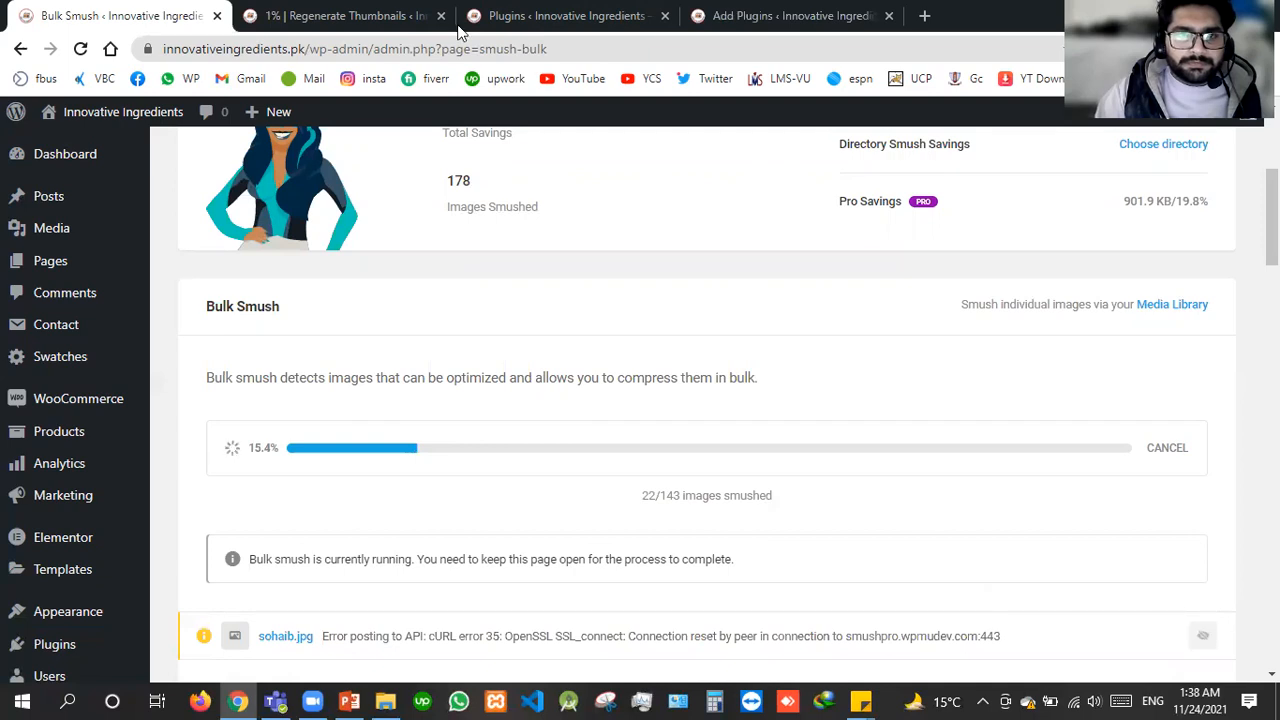
click(574, 12)
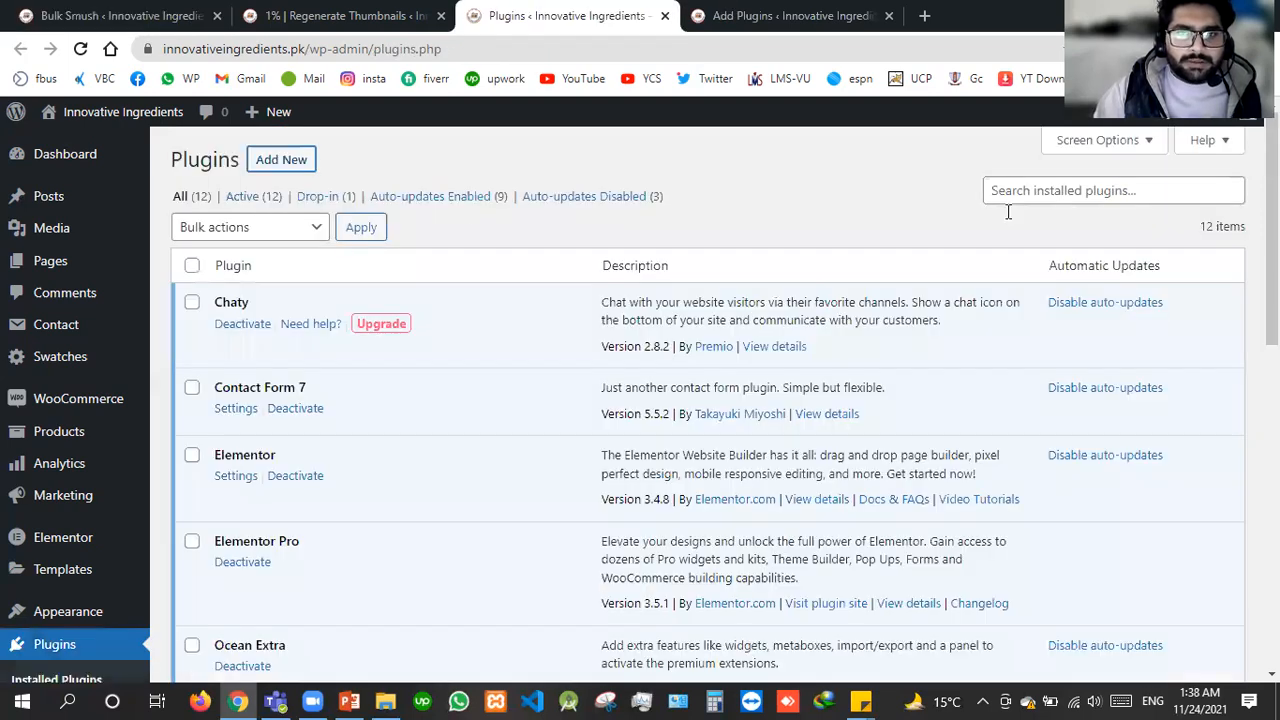
Search the plugin directory for "webp"
key(ctrl+Tab)
click(1008, 212)
text(w)
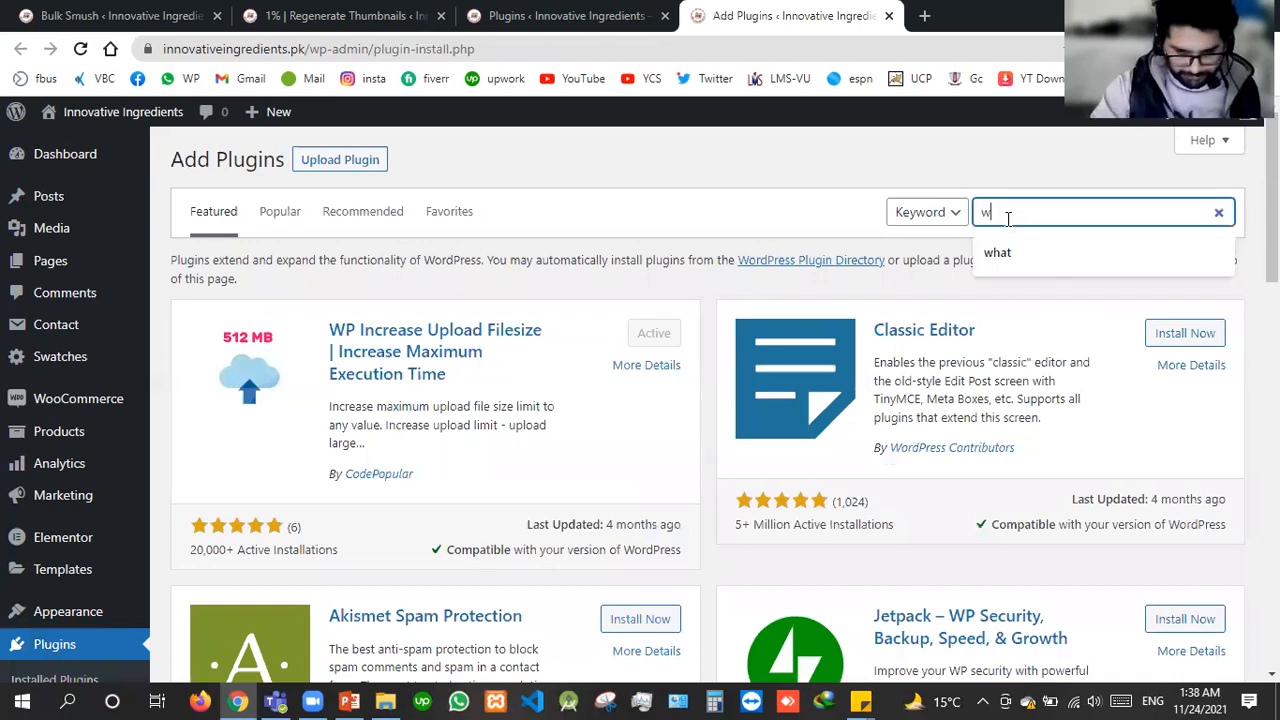
text(ebp)
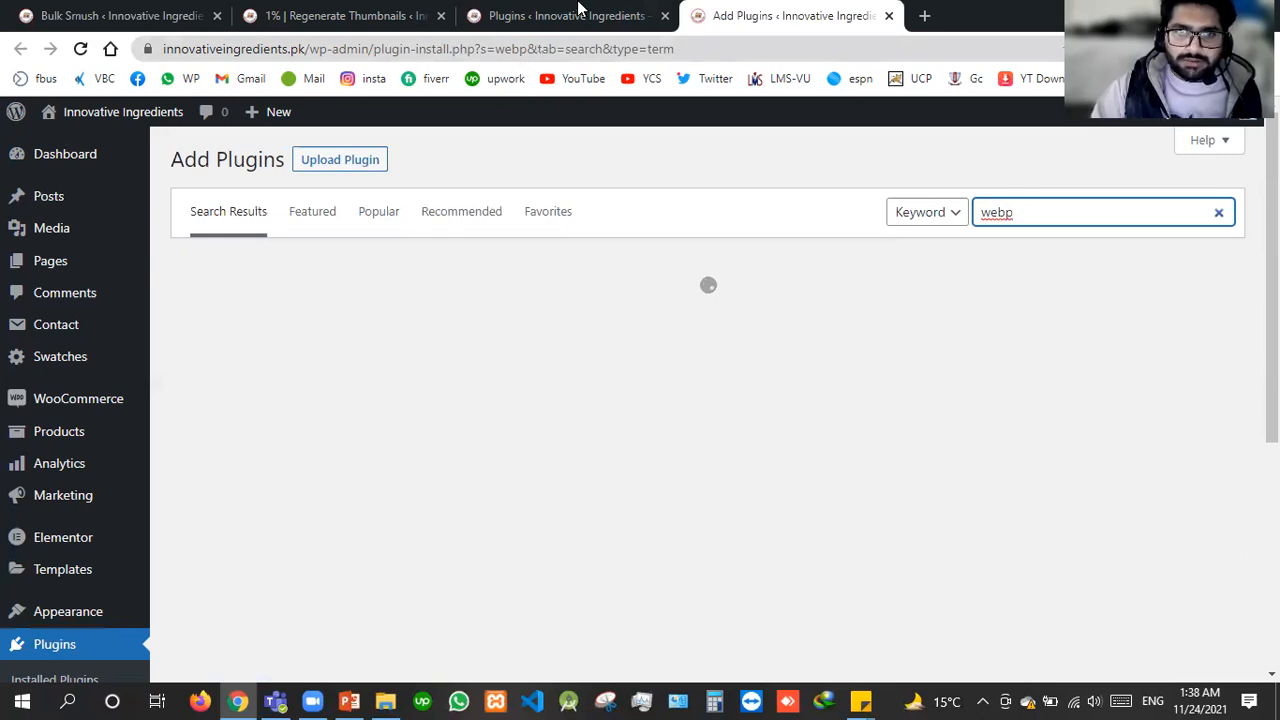
Close the spare installed Plugins page and check the thumbnail regeneration log and Bulk Smush page before returning to the plugin search
click(672, 24)
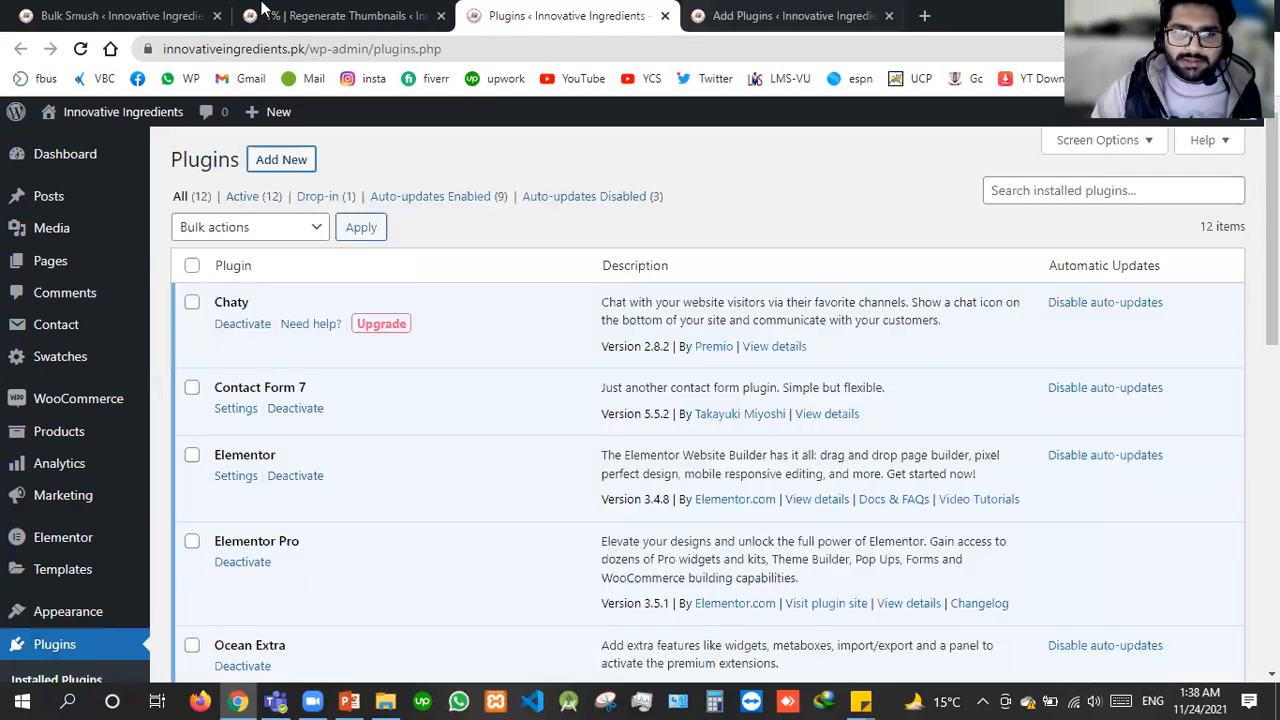
key(ctrl+w)
click(262, 12)
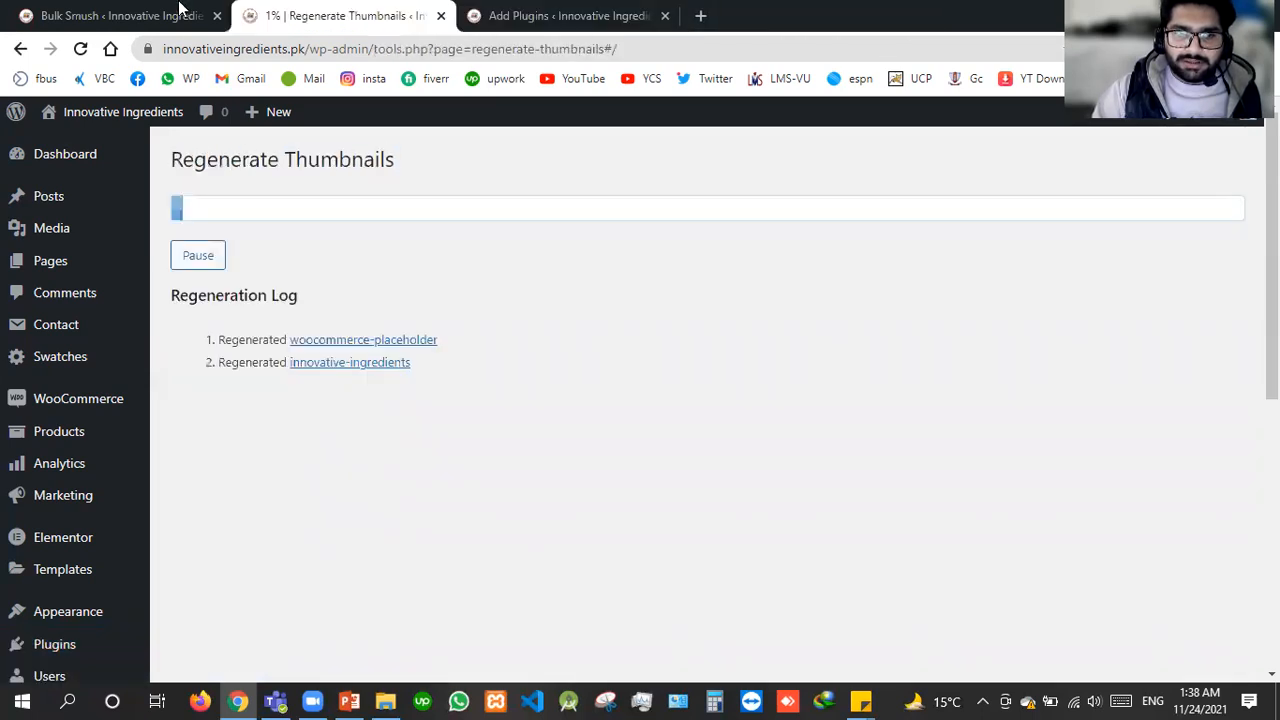
click(180, 12)
key(ctrl+Tab)
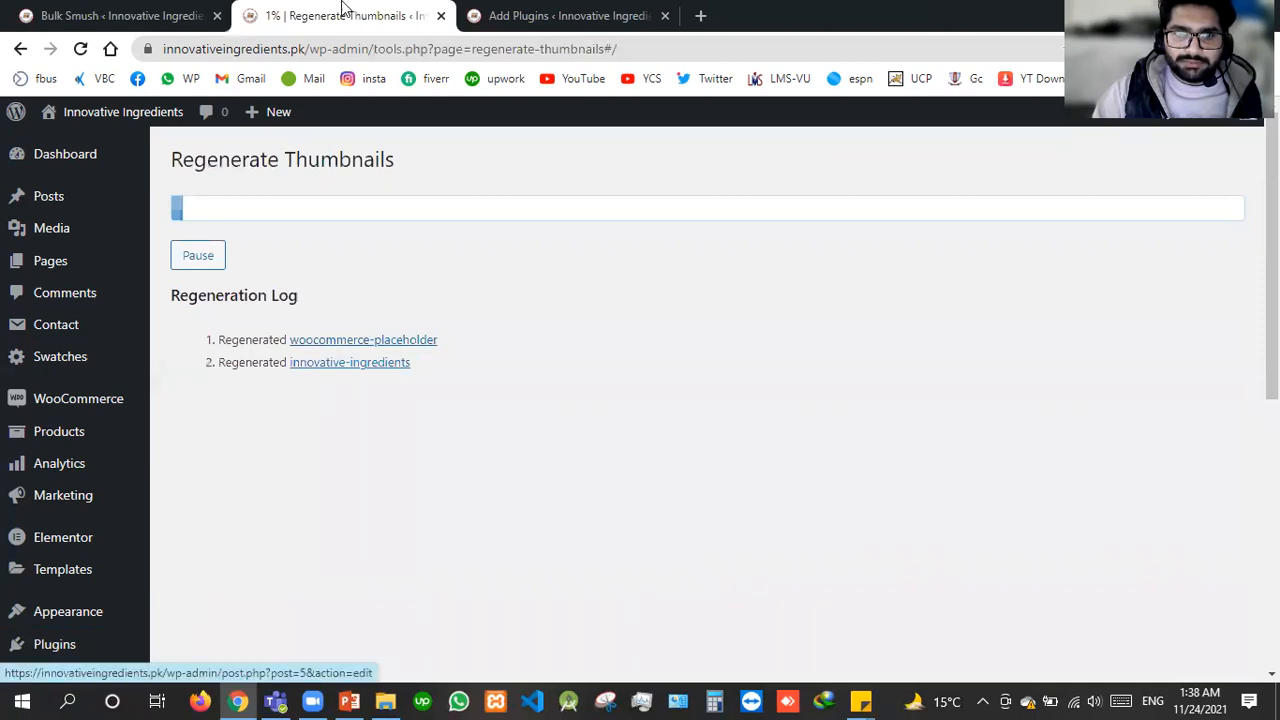
key(ctrl+shift+Tab)
key(ctrl+shift+Tab)
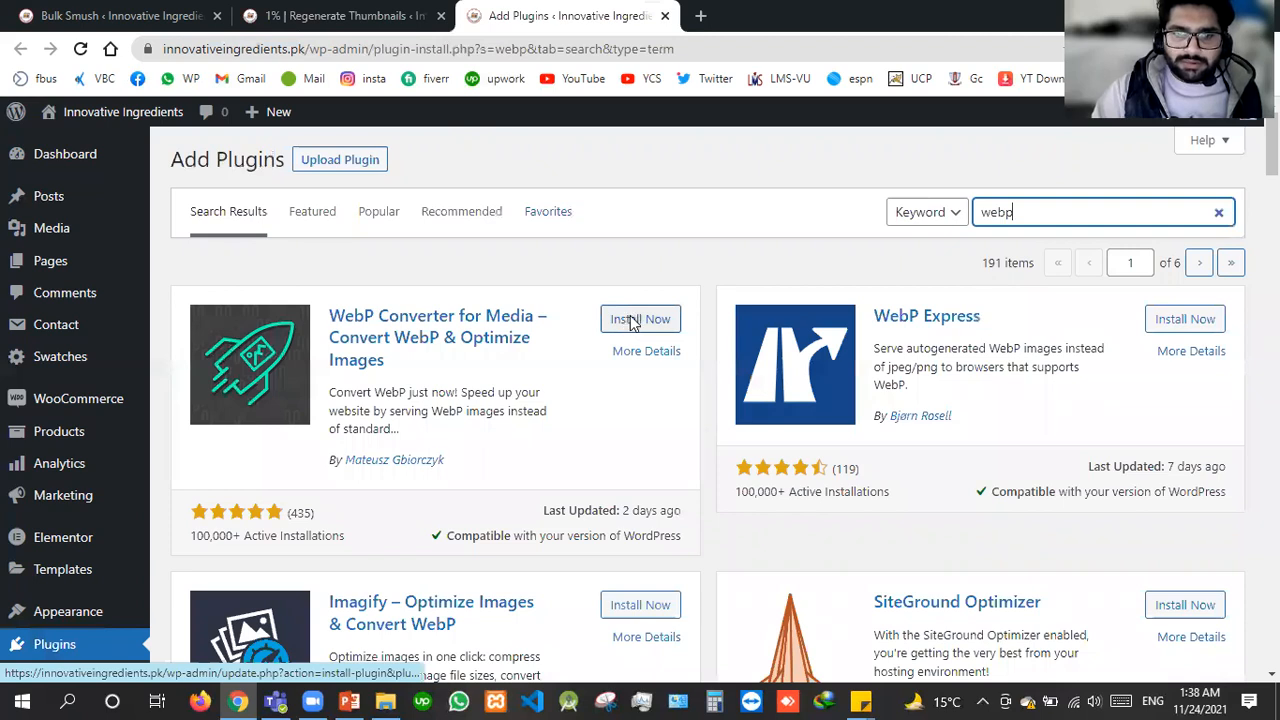
Install the WebP Converter for Media plugin and look at the active installations of WebP Express
scroll(632, 318, down, 1)
scroll(406, 403, up, 1)
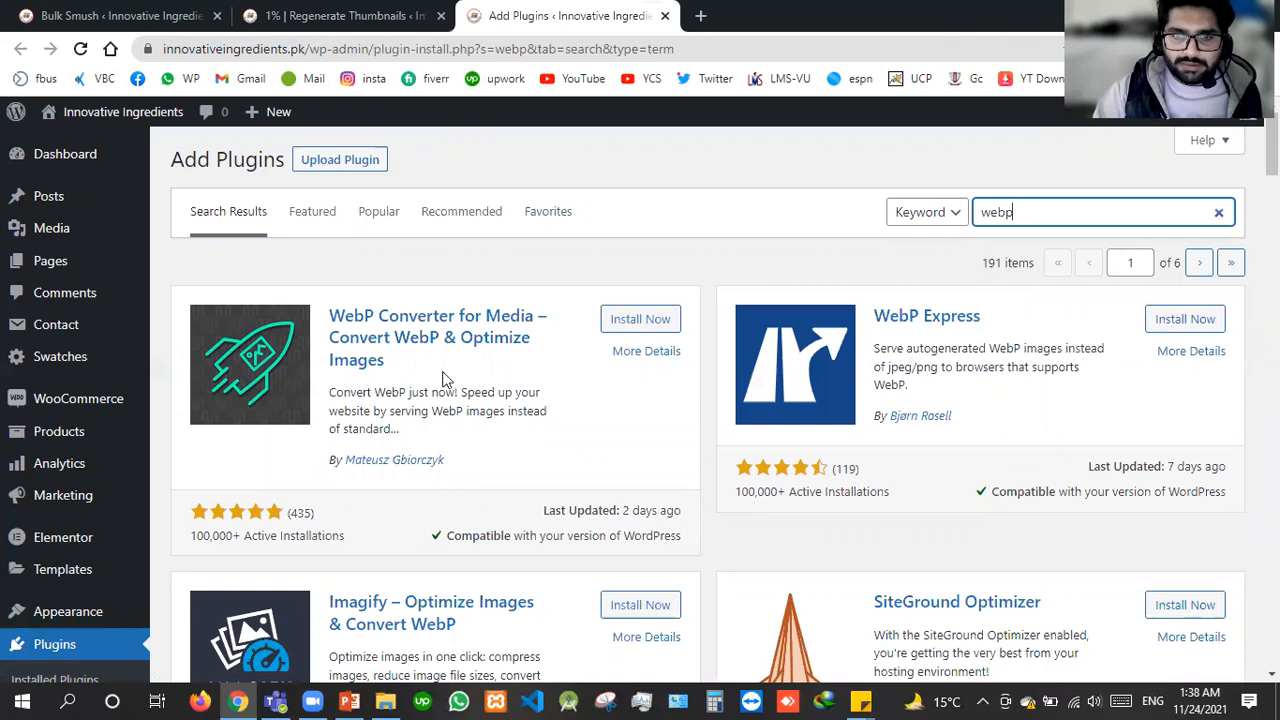
click(627, 319)
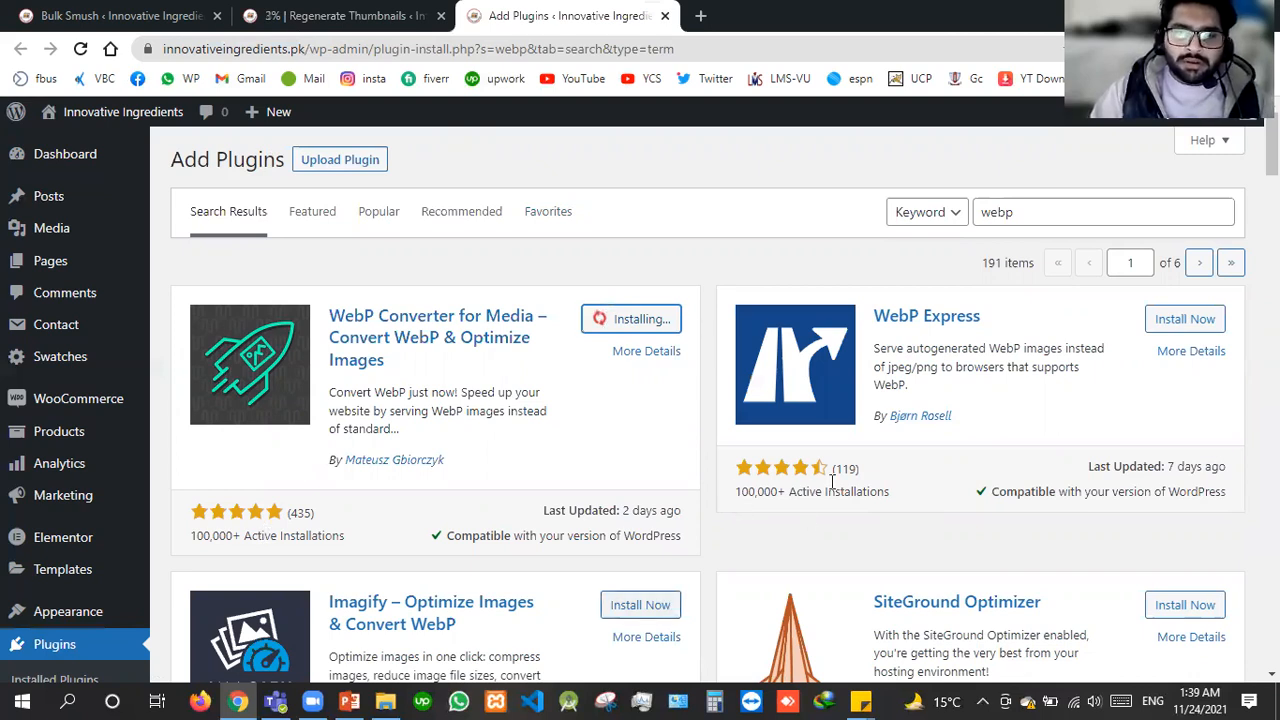
drag(831, 481, 898, 489)
click(868, 509)
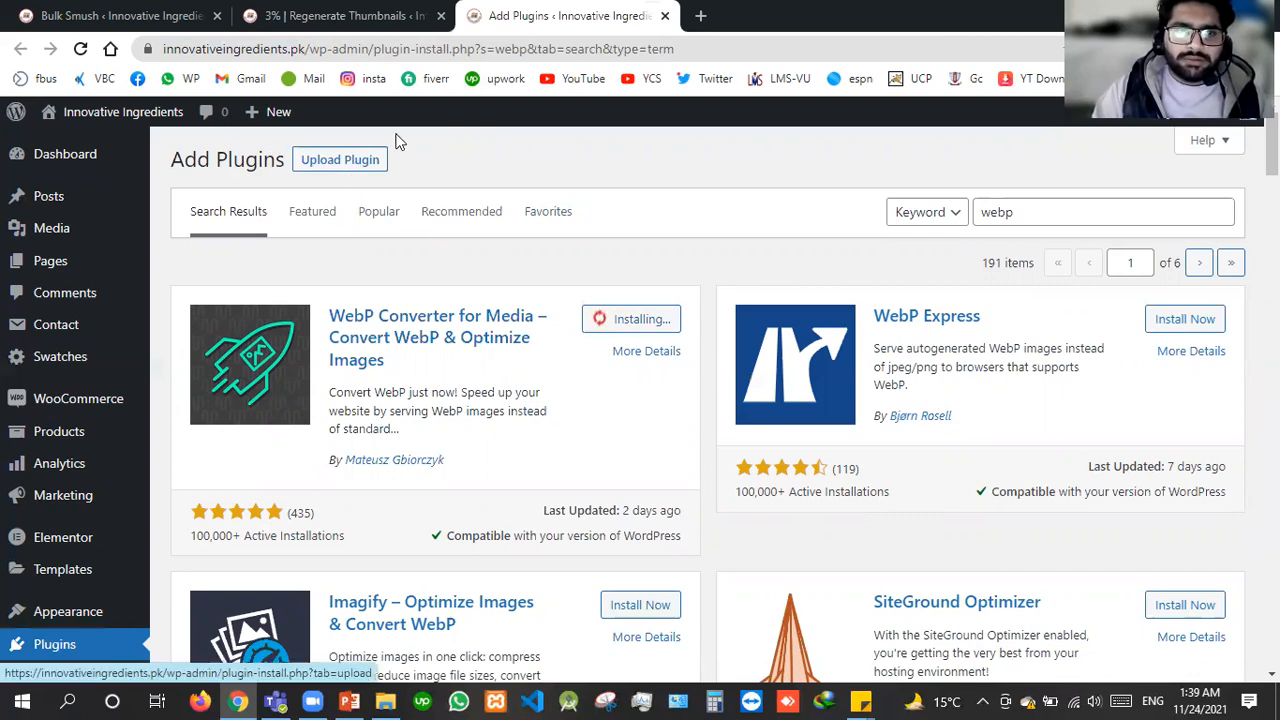
Review the Bulk Smush progress and settings, and activate the WebP Converter for Media plugin
click(145, 12)
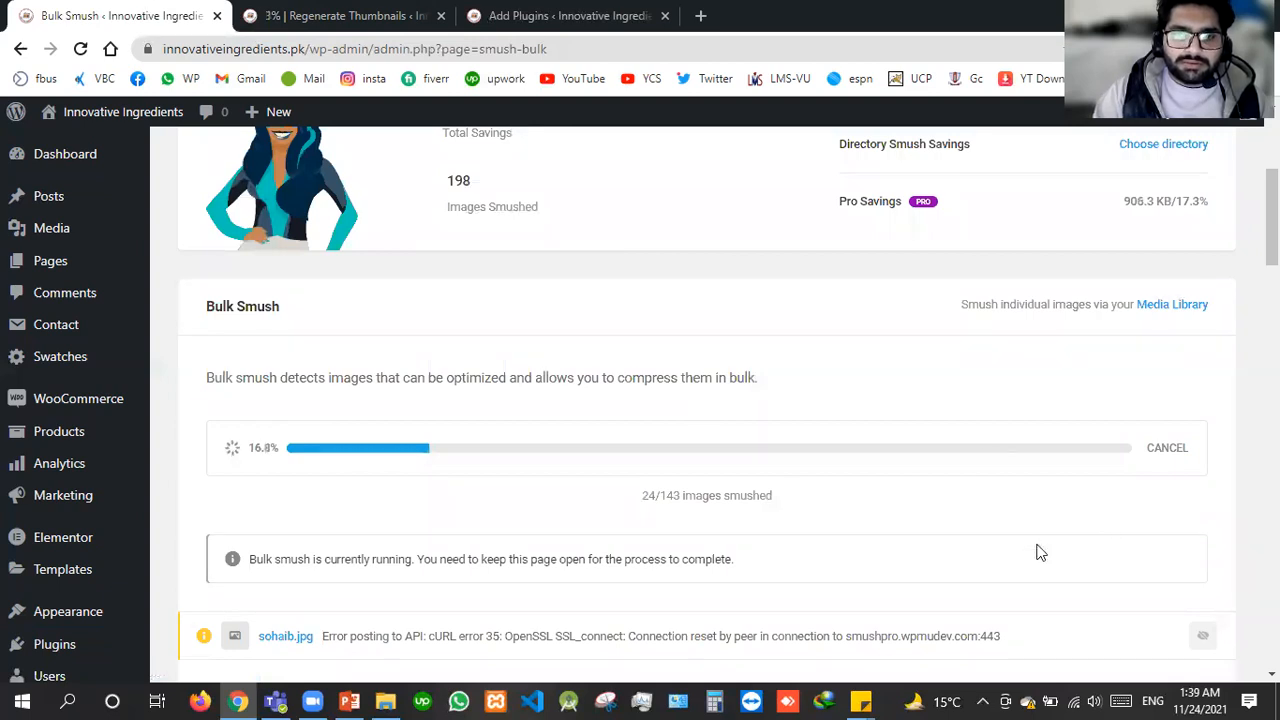
scroll(1040, 552, down, 2)
scroll(820, 494, down, 4)
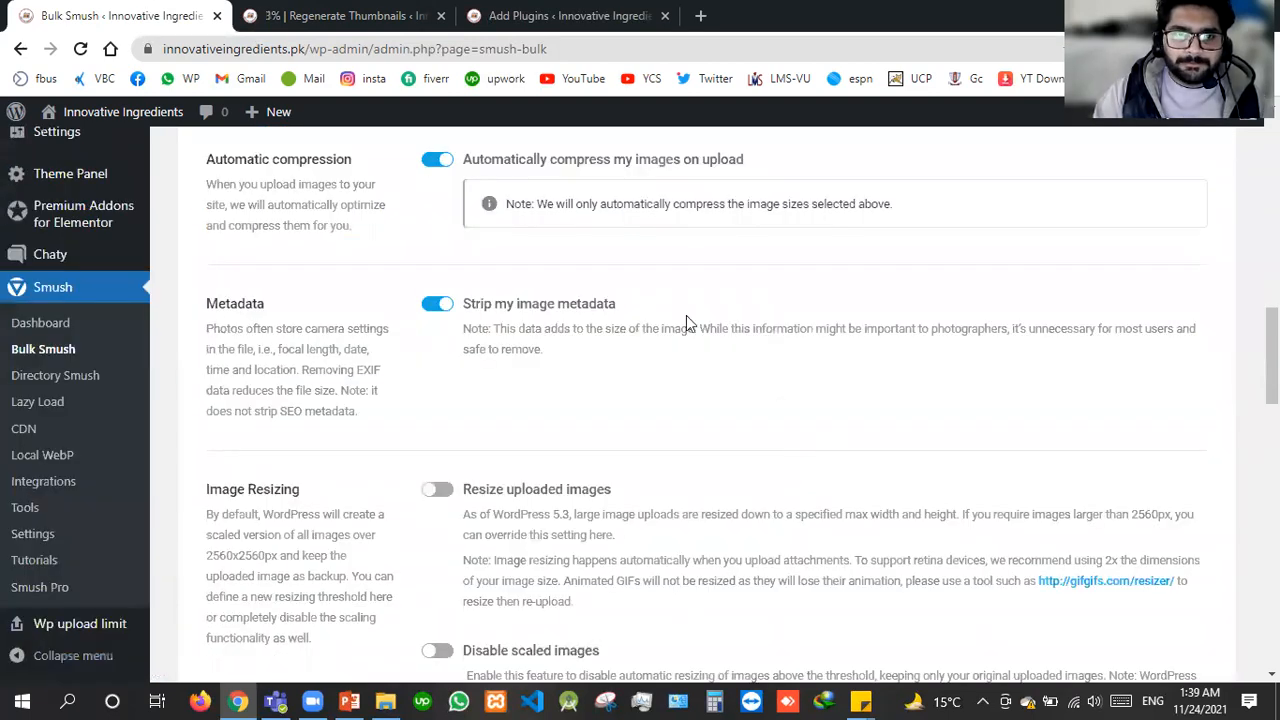
scroll(684, 315, up, 10)
scroll(1216, 200, down, 1)
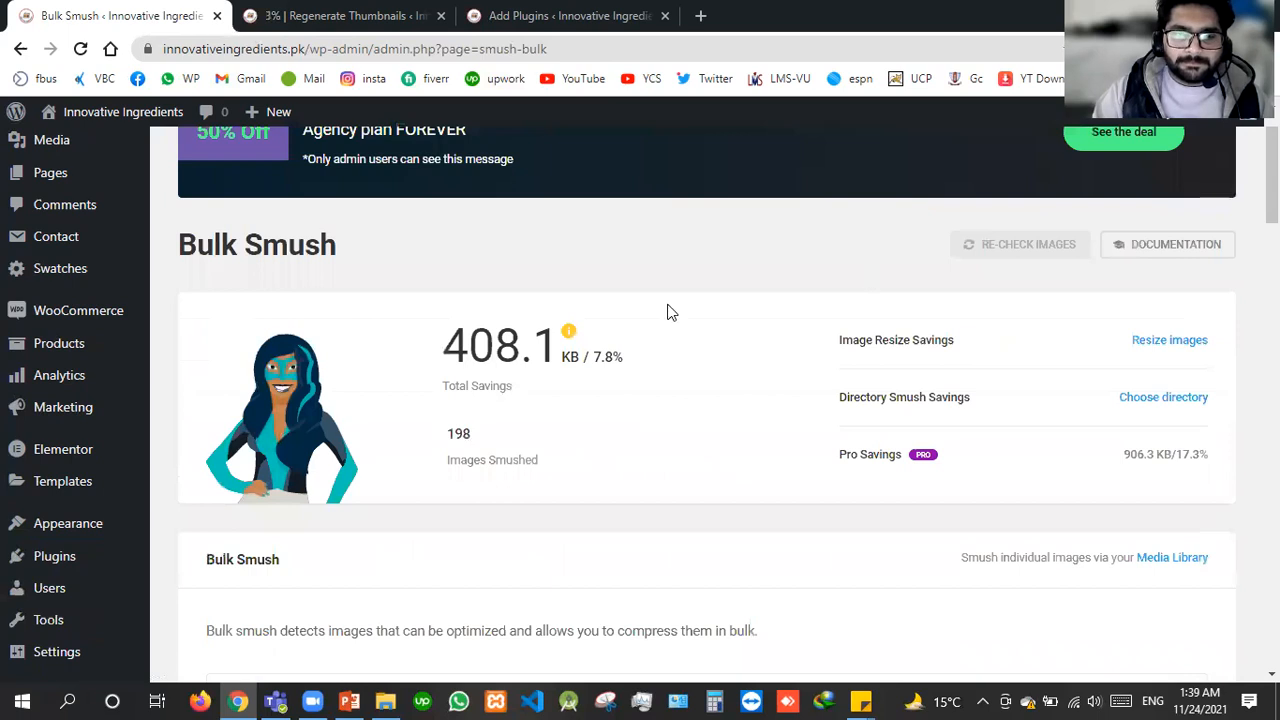
scroll(615, 288, down, 1)
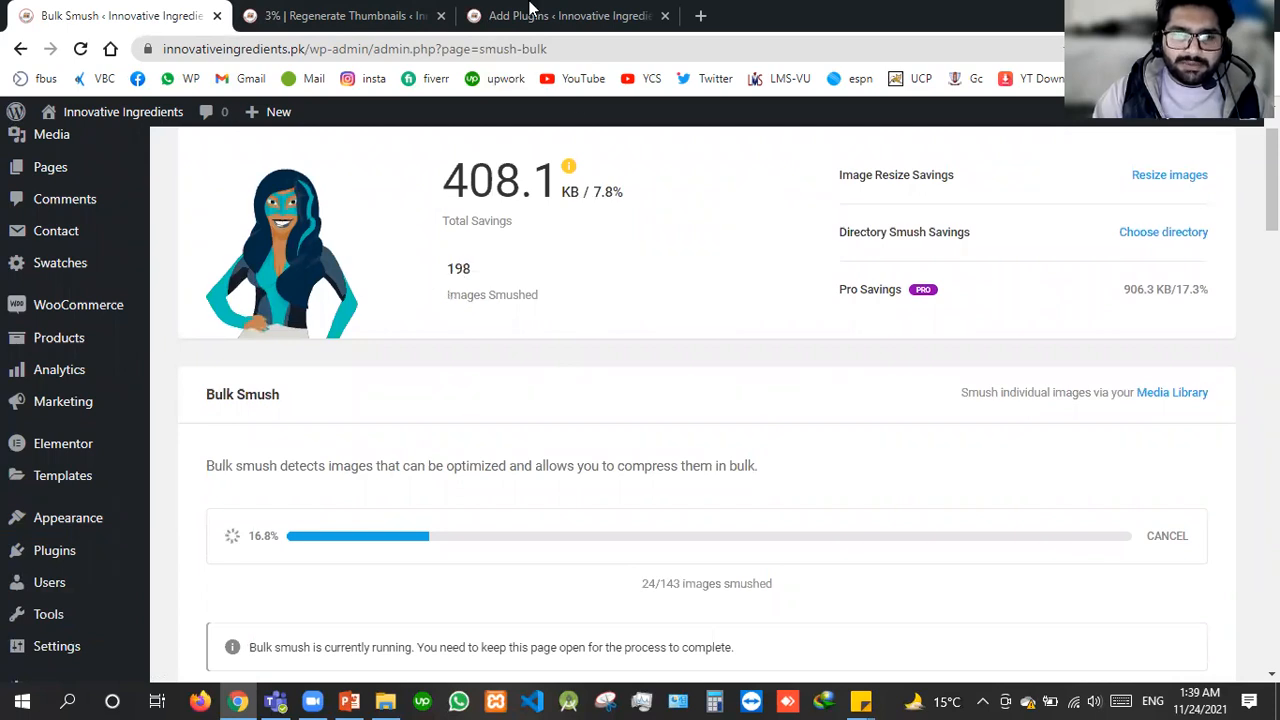
key(ctrl+3)
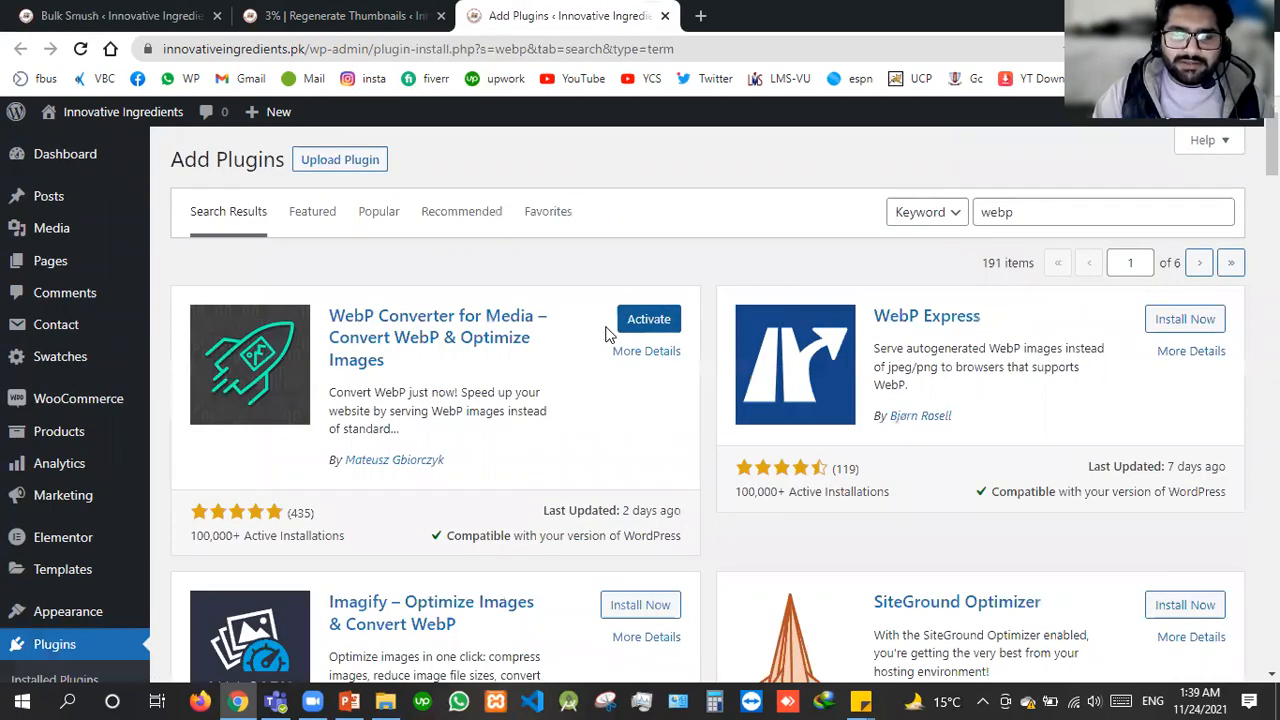
click(620, 322)
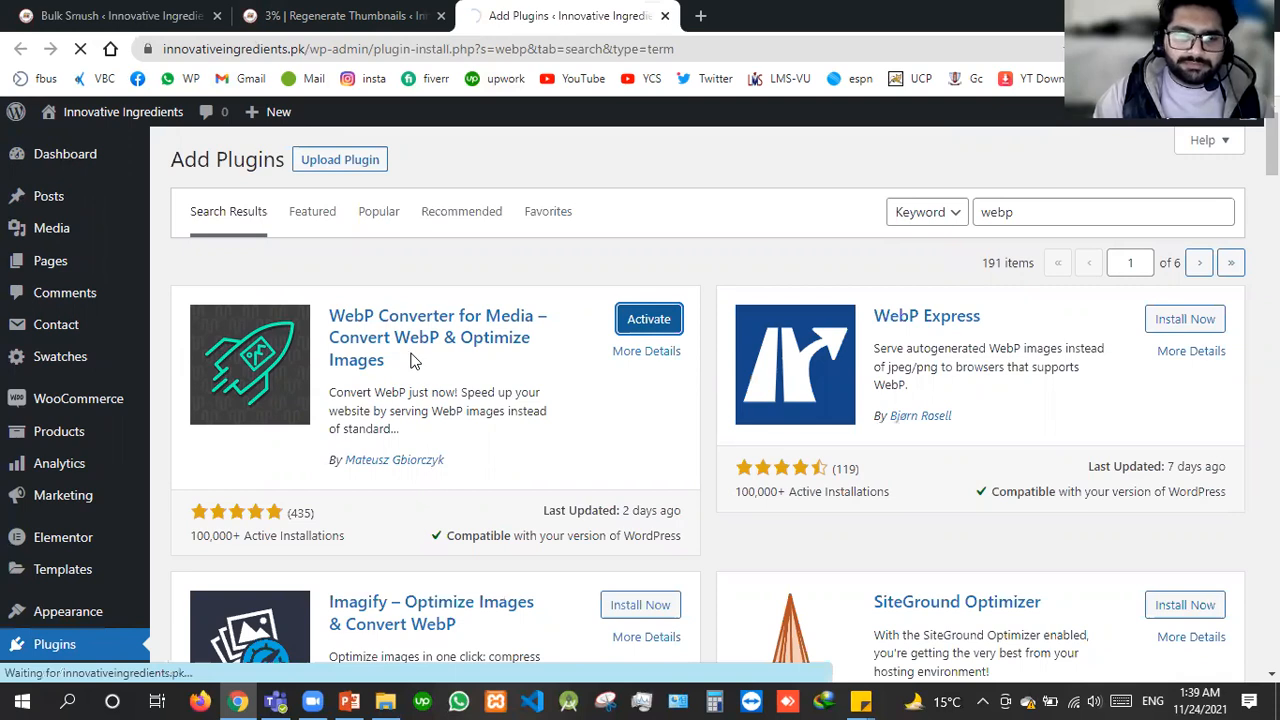
Look through the webp plugin results and check the thumbnail regeneration and Bulk Smush progress during the plugin activation
scroll(415, 360, down, 3)
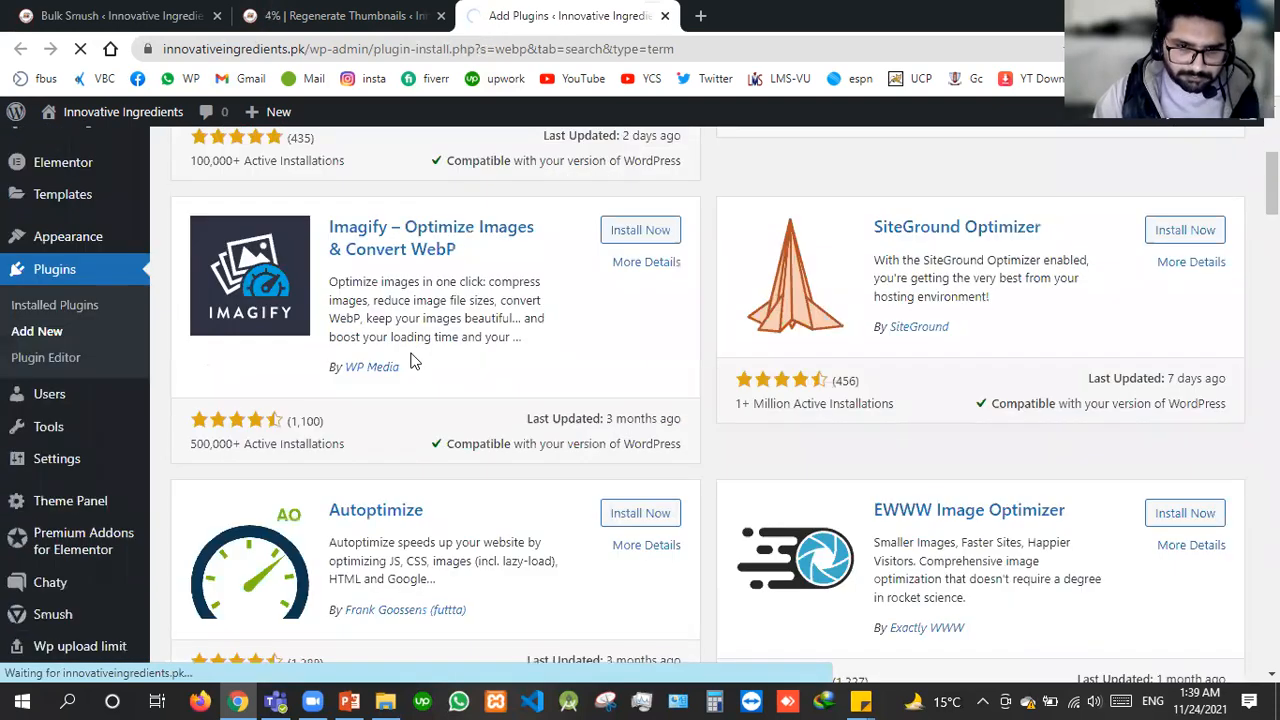
scroll(415, 365, up, 3)
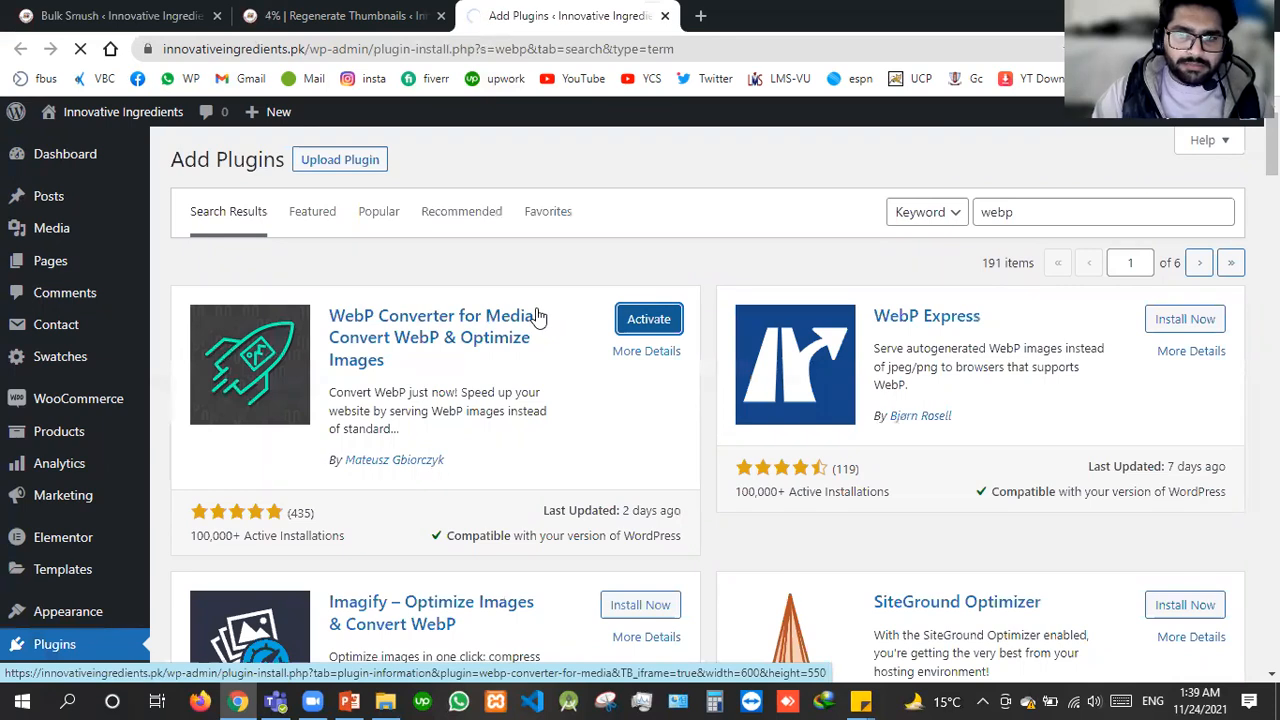
click(358, 12)
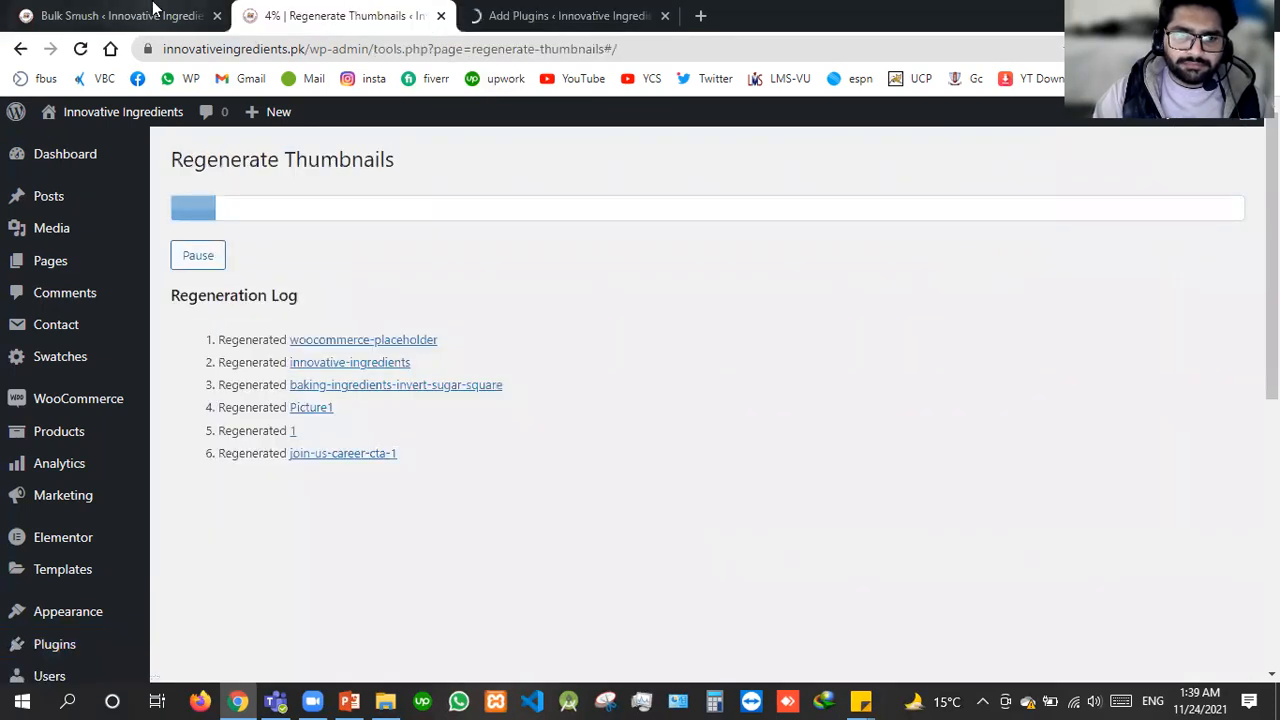
click(155, 8)
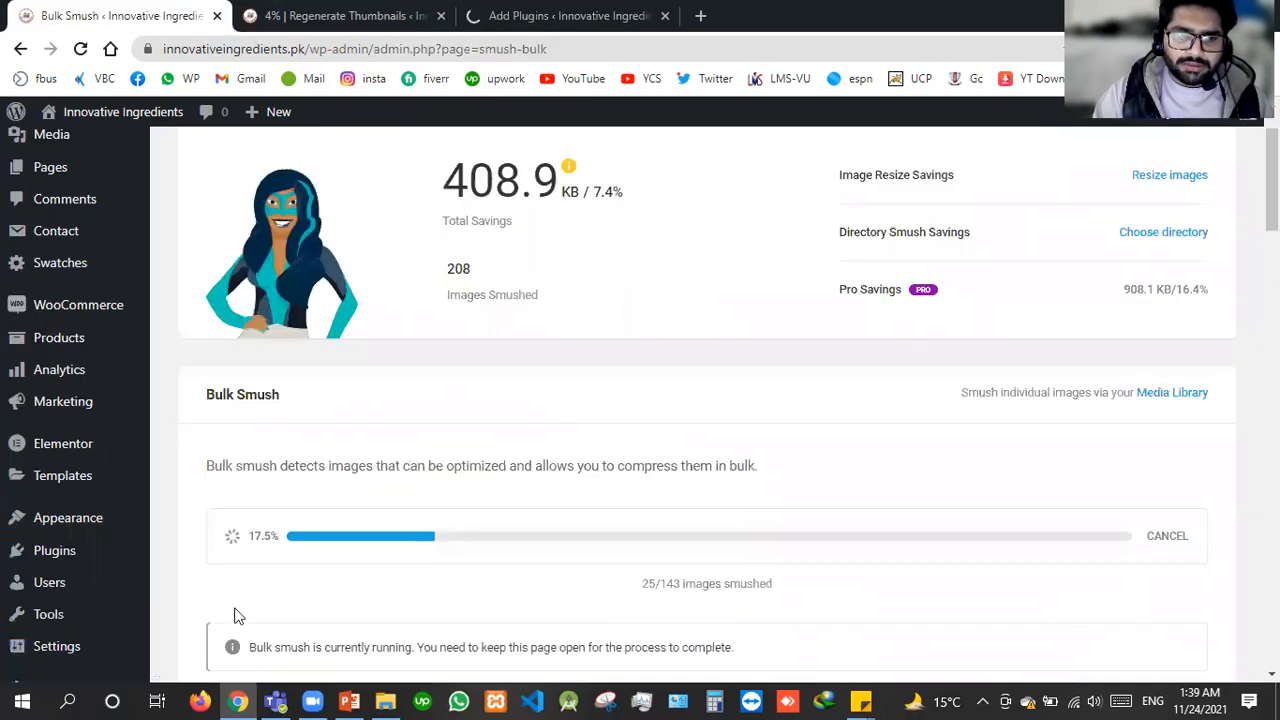
click(397, 10)
click(520, 10)
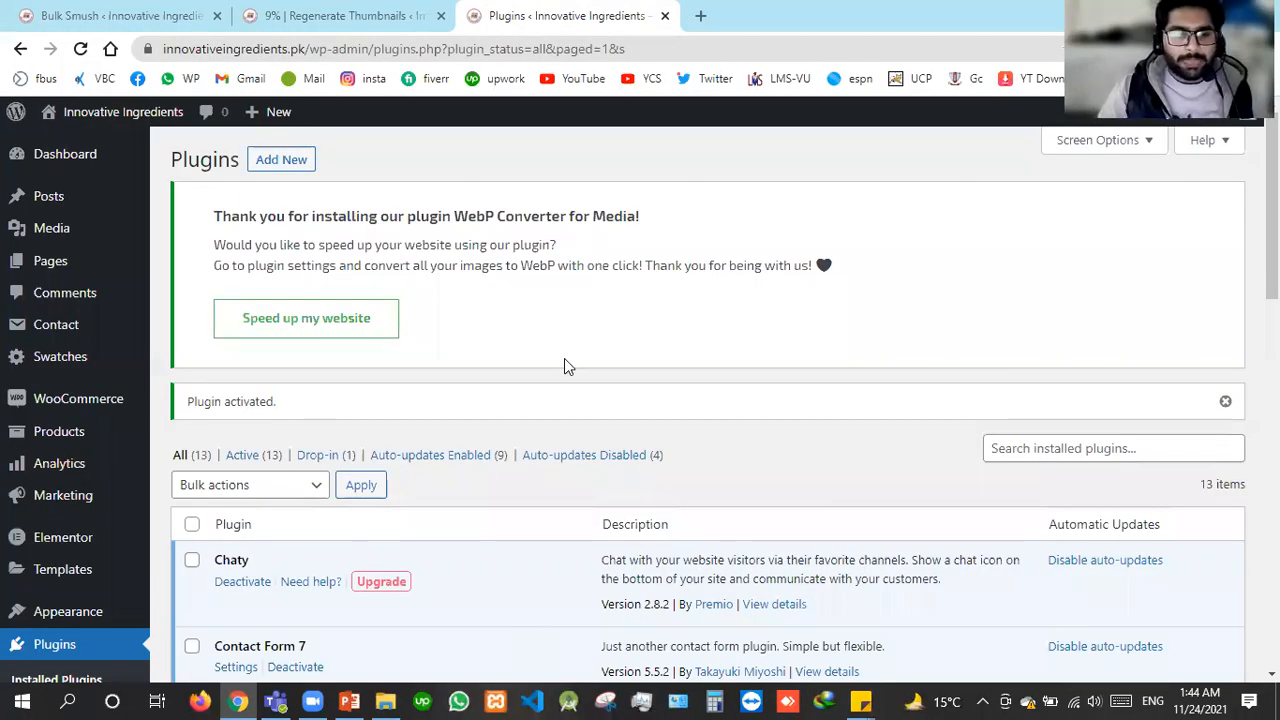
Try to open the WebP Converter for Media settings, and check the Bulk Smush progress and thumbnail regeneration log meanwhile
click(321, 322)
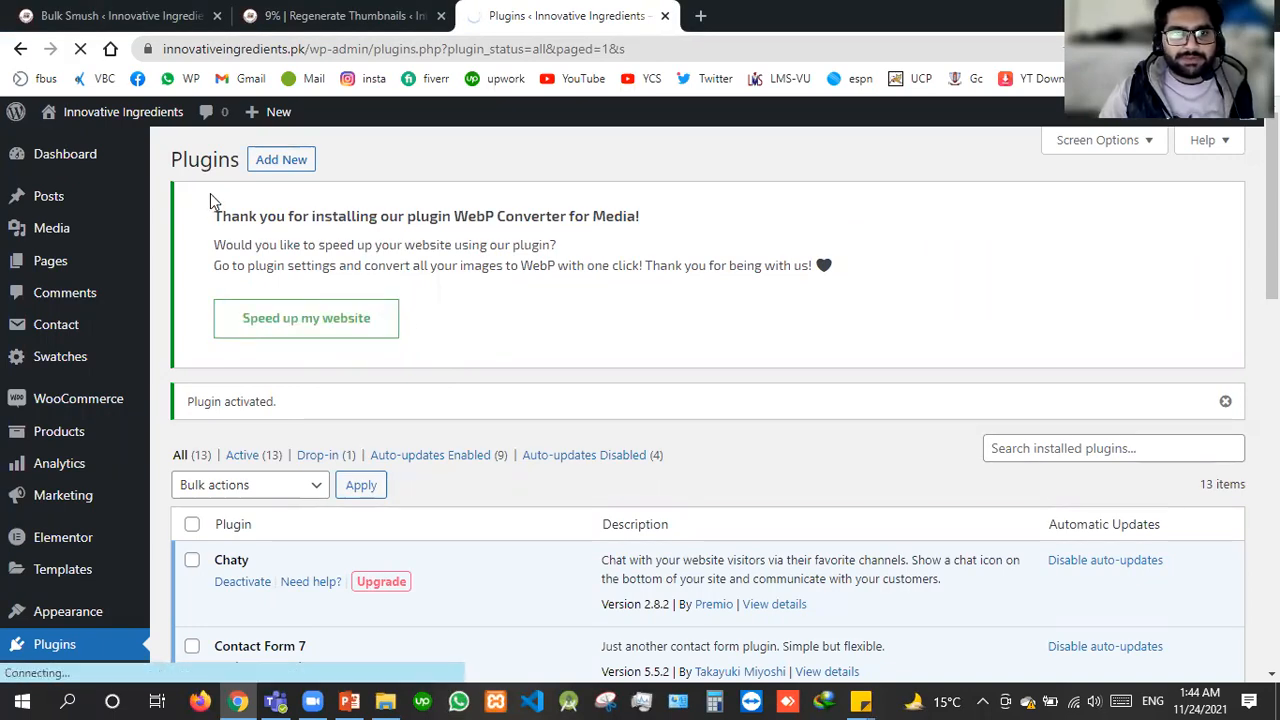
click(165, 14)
scroll(283, 446, down, 3)
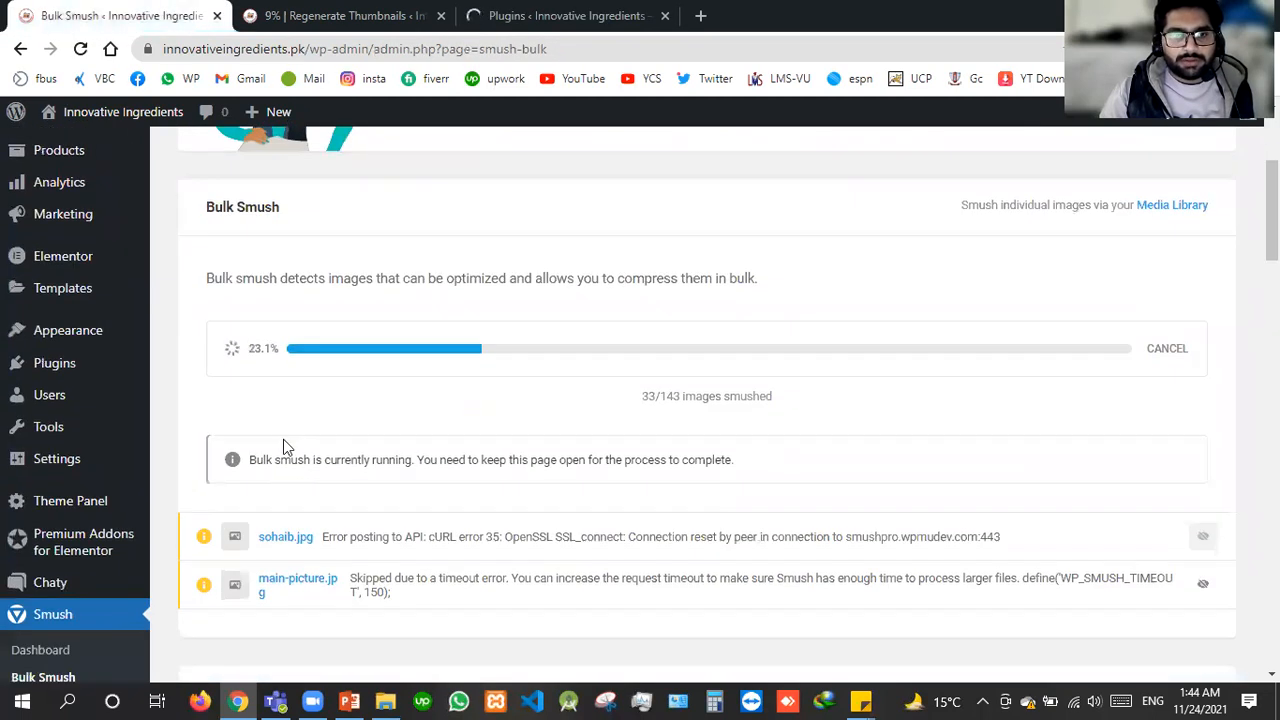
scroll(283, 446, up, 2)
scroll(275, 423, down, 3)
scroll(280, 420, up, 5)
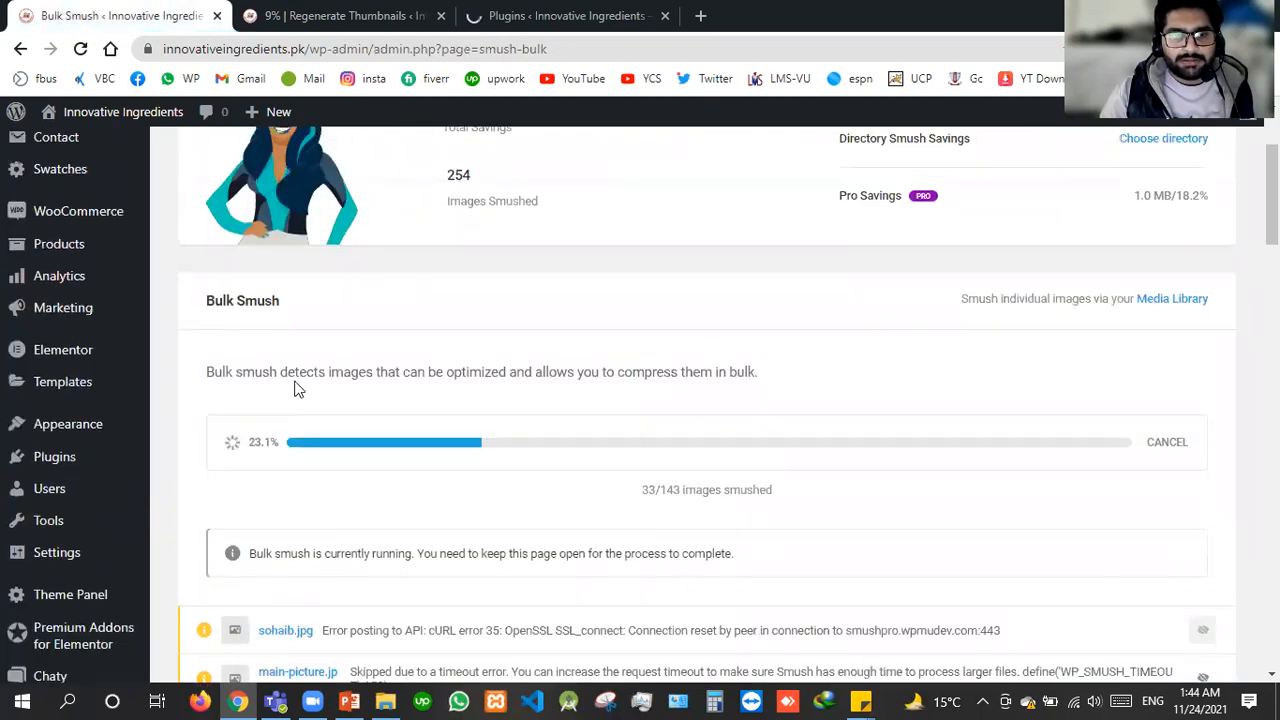
click(343, 14)
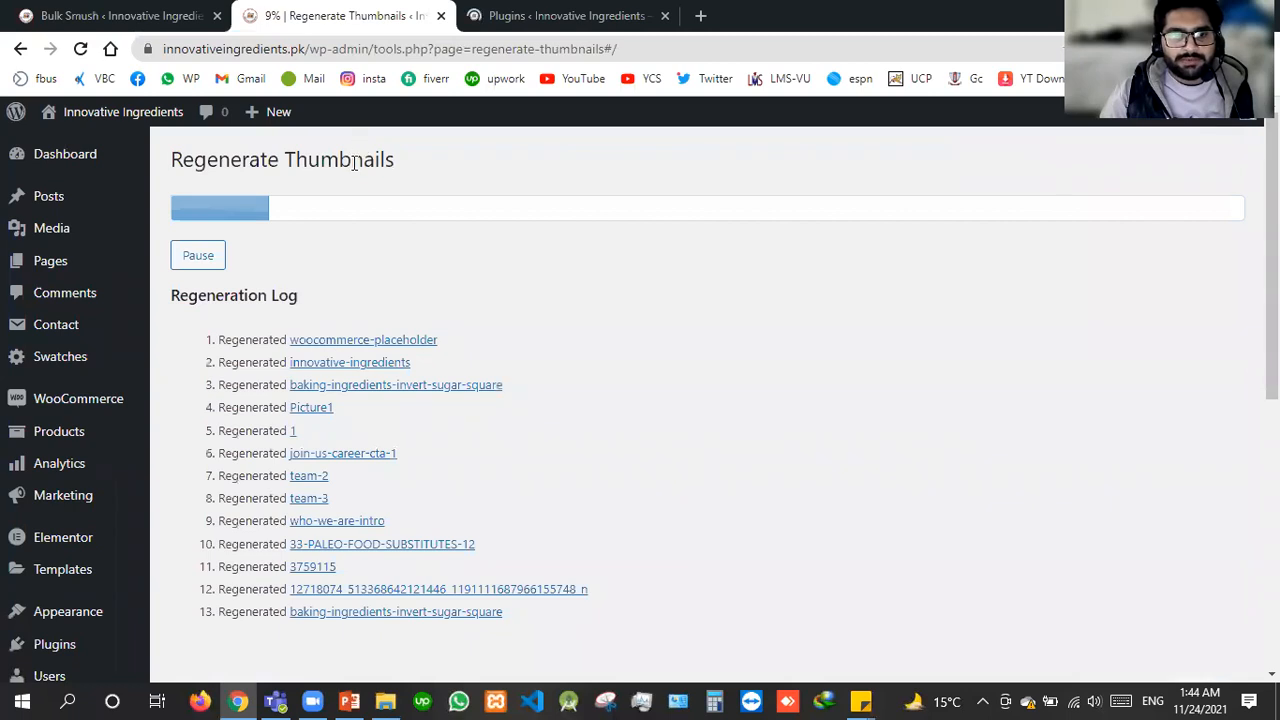
click(555, 12)
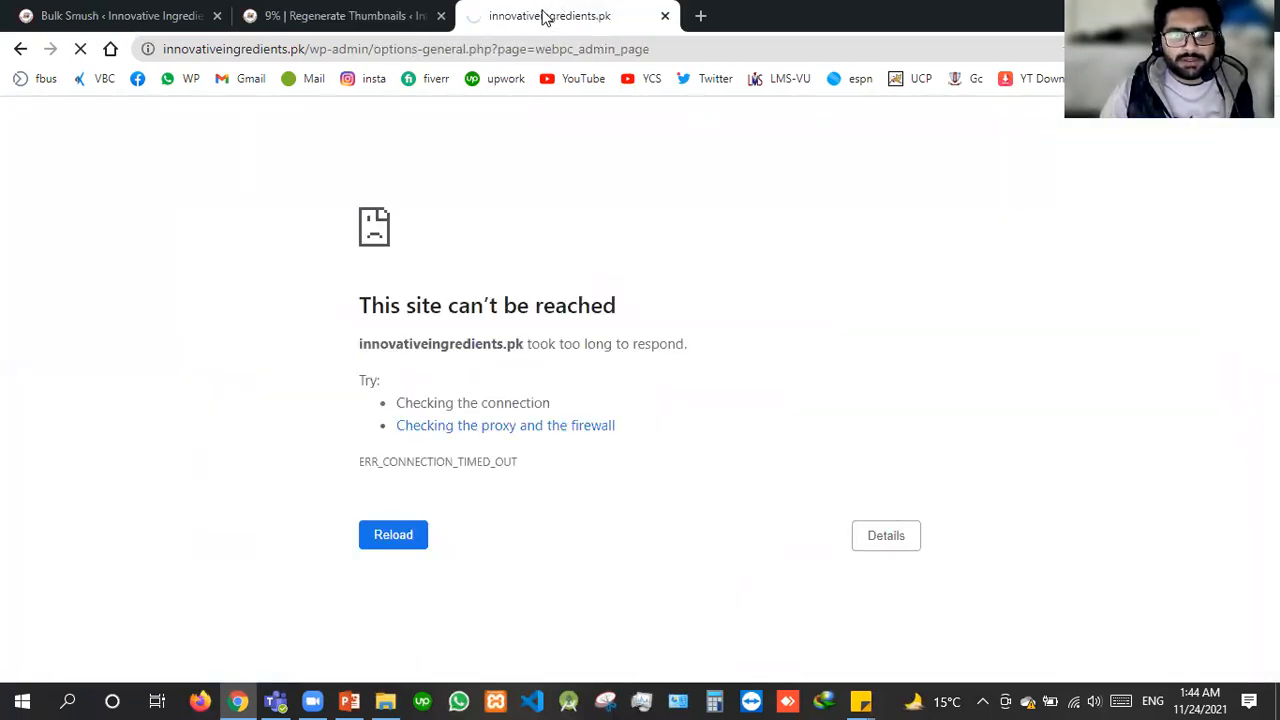
key(ctrl+shift+Tab)
click(499, 8)
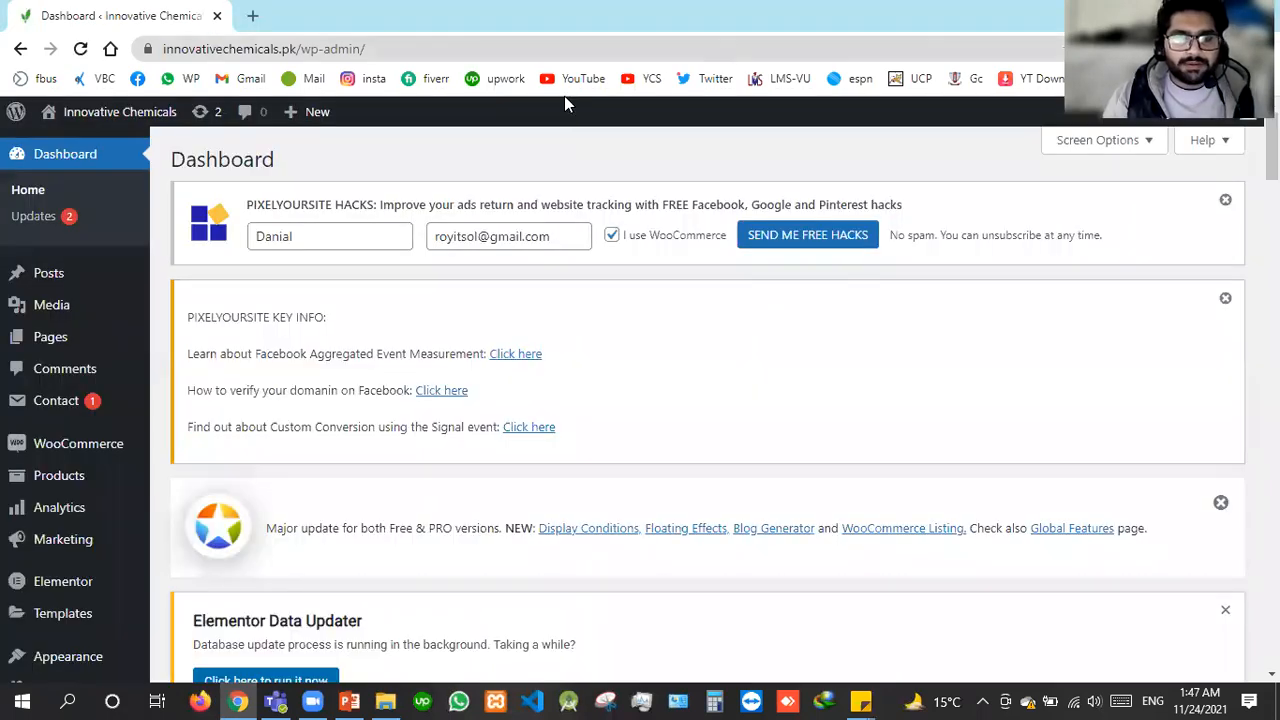
Dismiss the PixelYourSite, major update and Elementor Data Updater notices on the Innovative Chemicals dashboard
click(1227, 201)
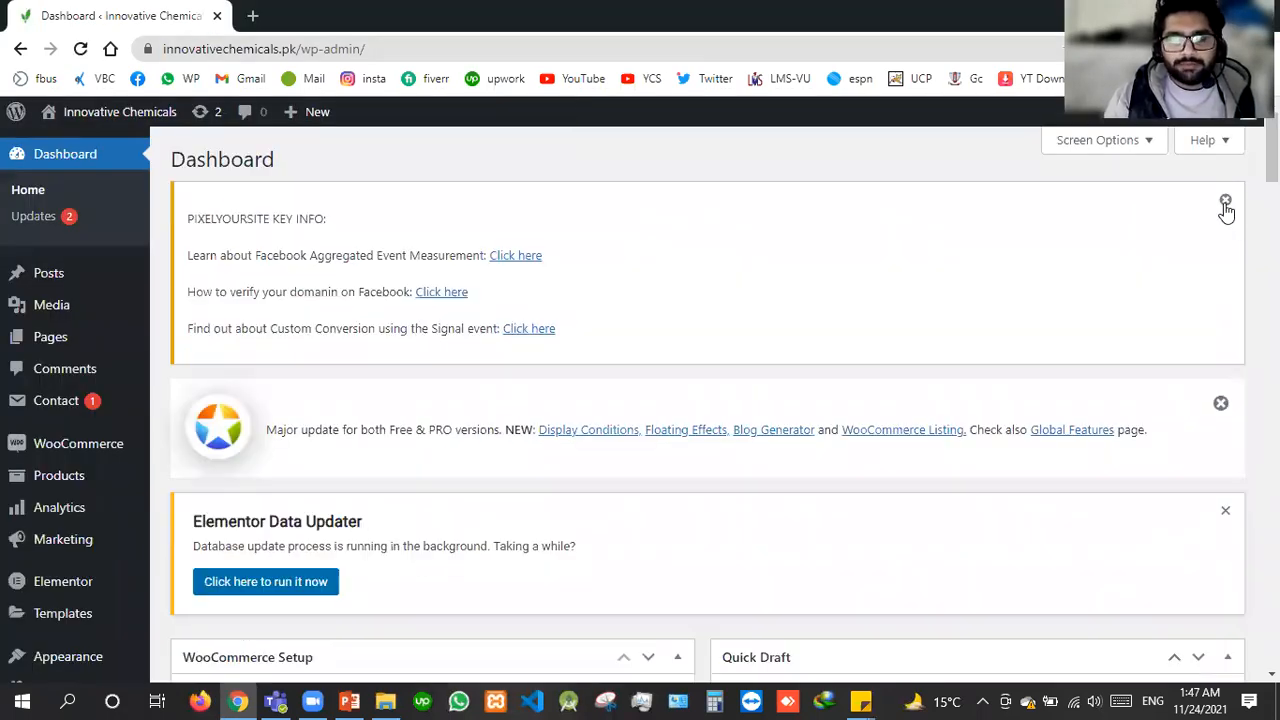
click(1226, 202)
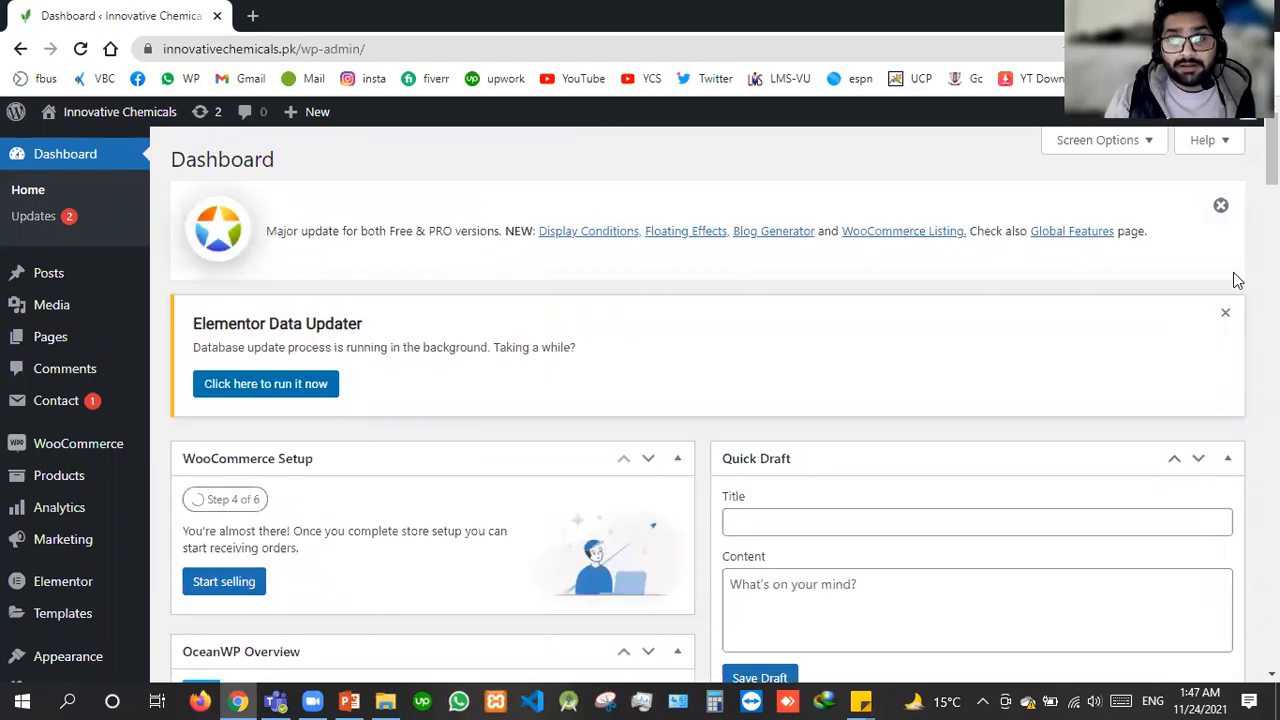
click(1226, 208)
click(1229, 206)
Show only the WooCommerce Setup and Site Health Status boxes on the dashboard, and move WooCommerce Setup to the empty second column
click(1090, 140)
click(240, 277)
click(425, 245)
click(514, 276)
click(797, 243)
click(922, 245)
click(850, 244)
drag(394, 380, 620, 615)
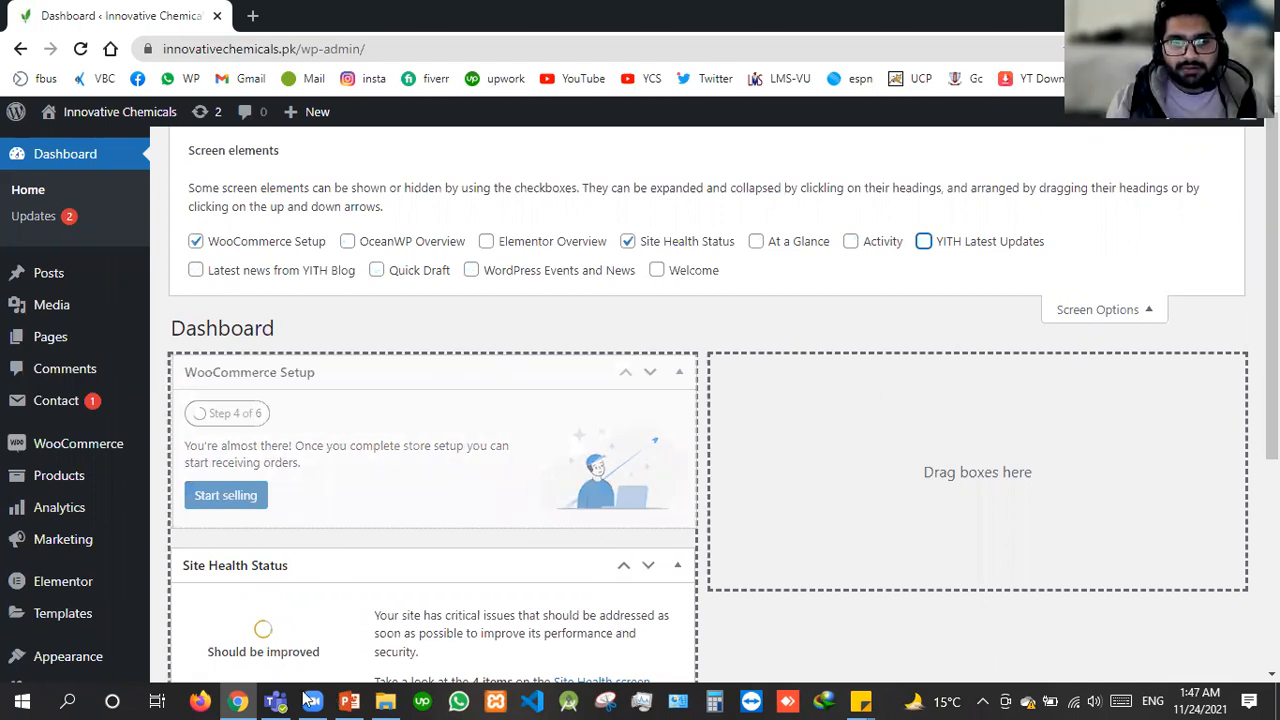
Open the page for adding new plugins on the Innovative Chemicals site
click(345, 698)
key(alt+Tab)
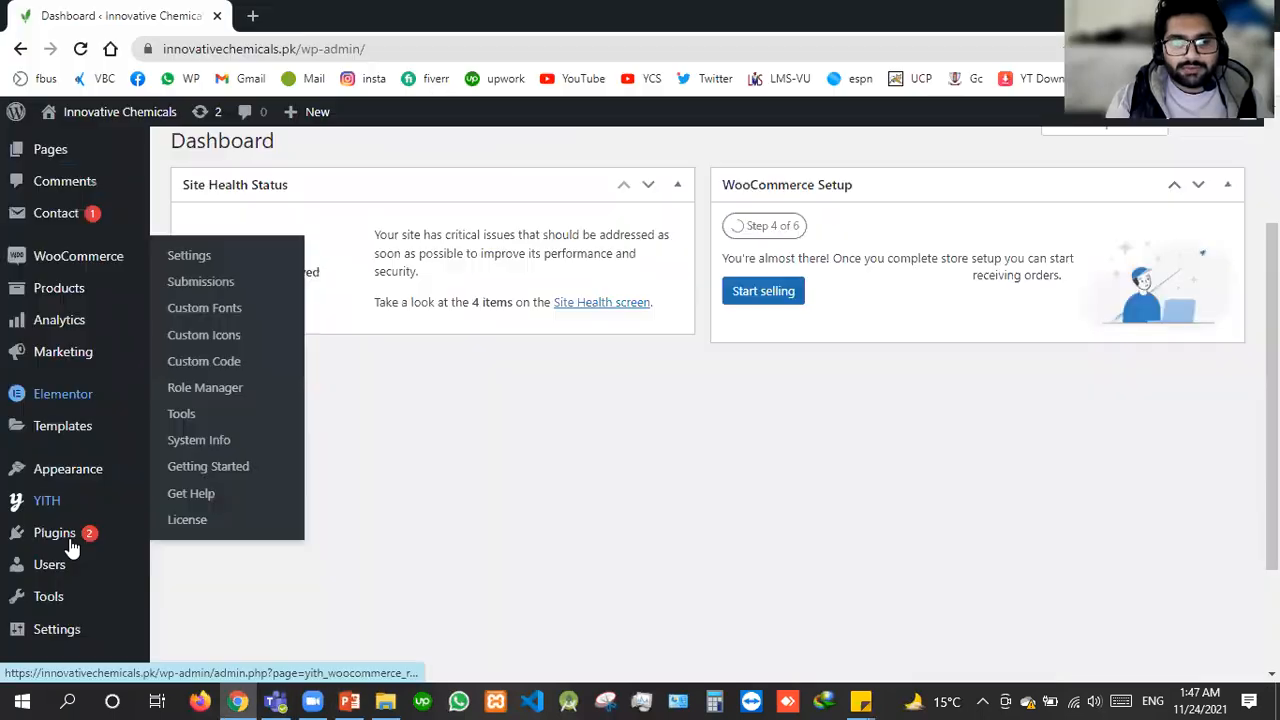
click(212, 565)
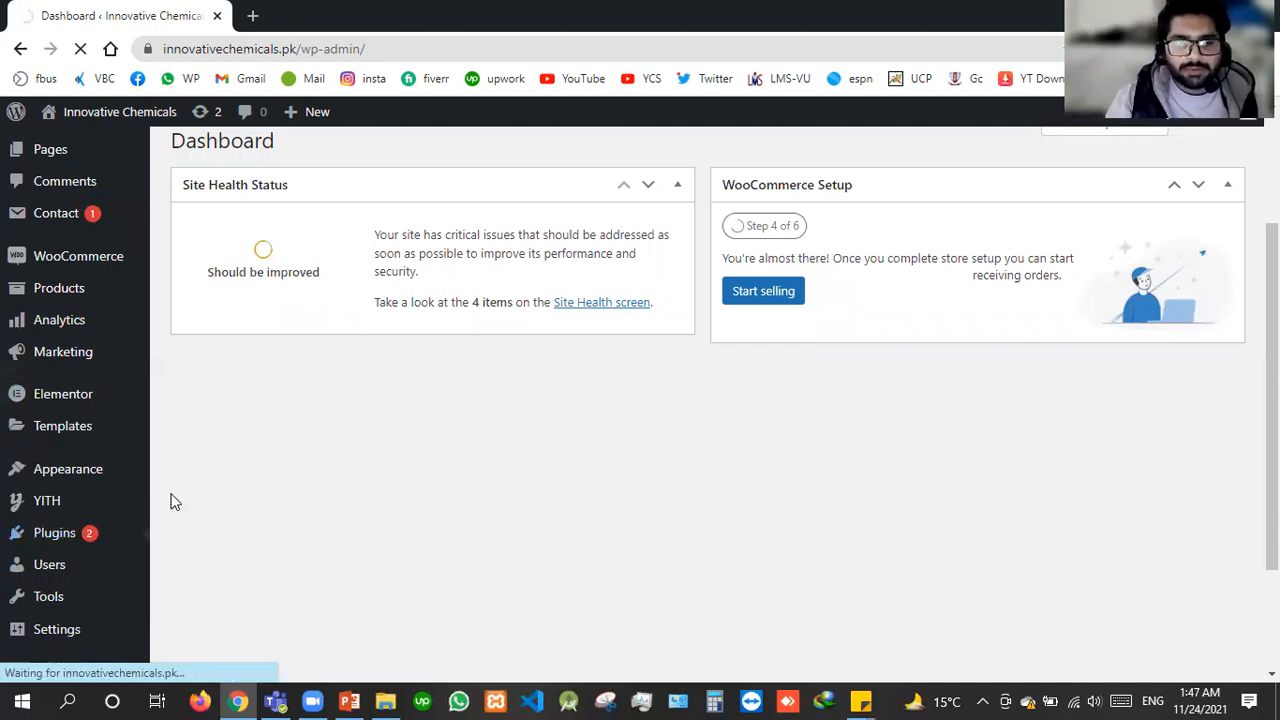
scroll(120, 520, down, 2)
mouse_move(117, 630)
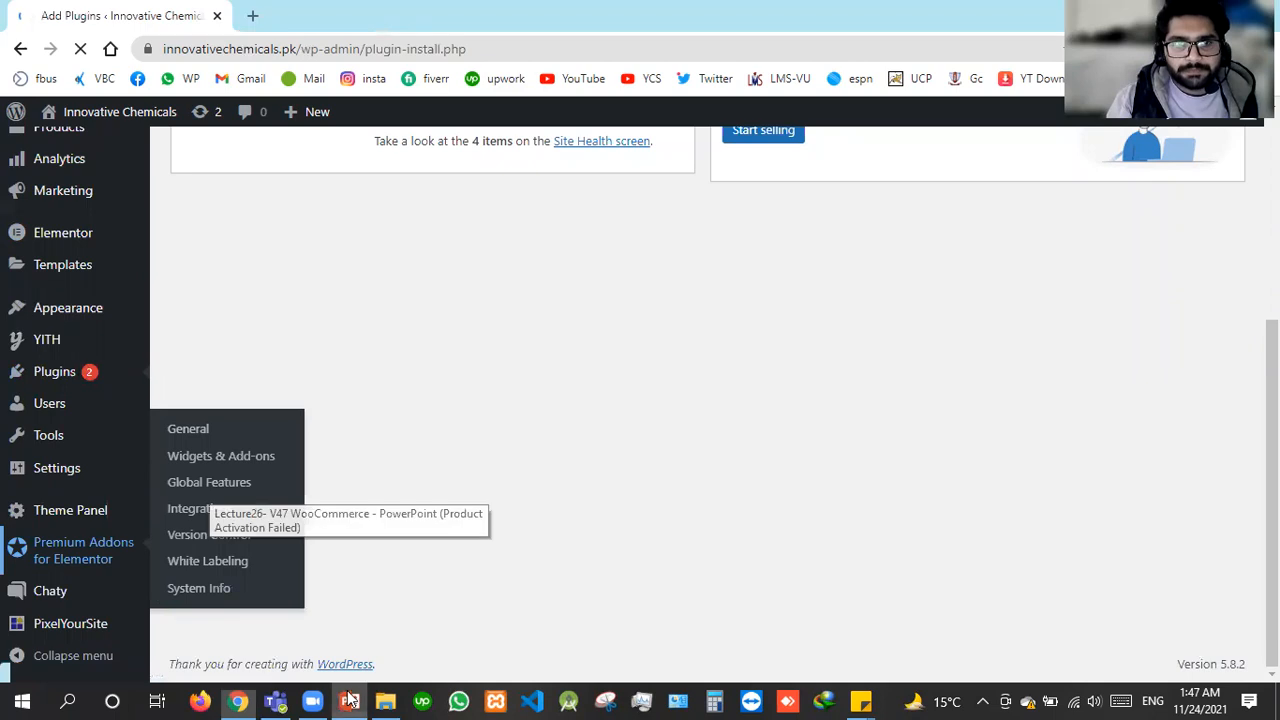
Switch to PowerPoint to review the topics on the "What we will learn today" slide, and return to the Add Plugins page
click(372, 648)
click(453, 410)
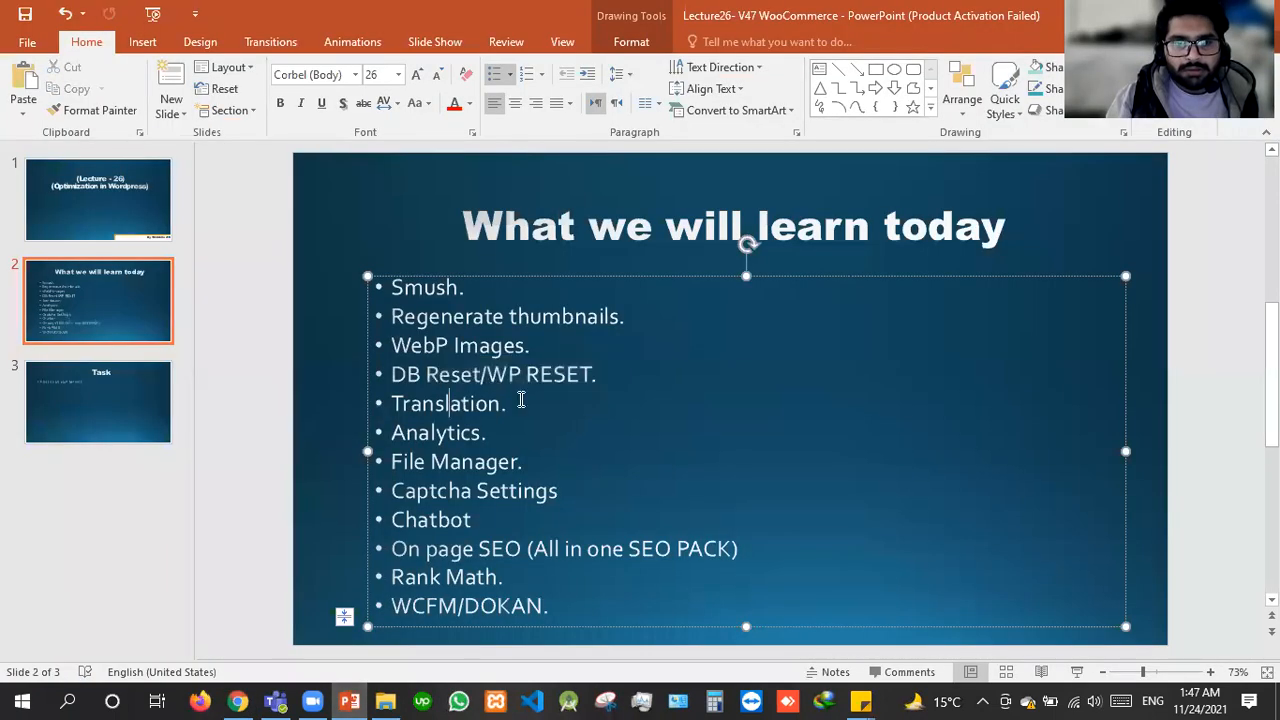
drag(508, 410, 391, 411)
drag(522, 444, 553, 469)
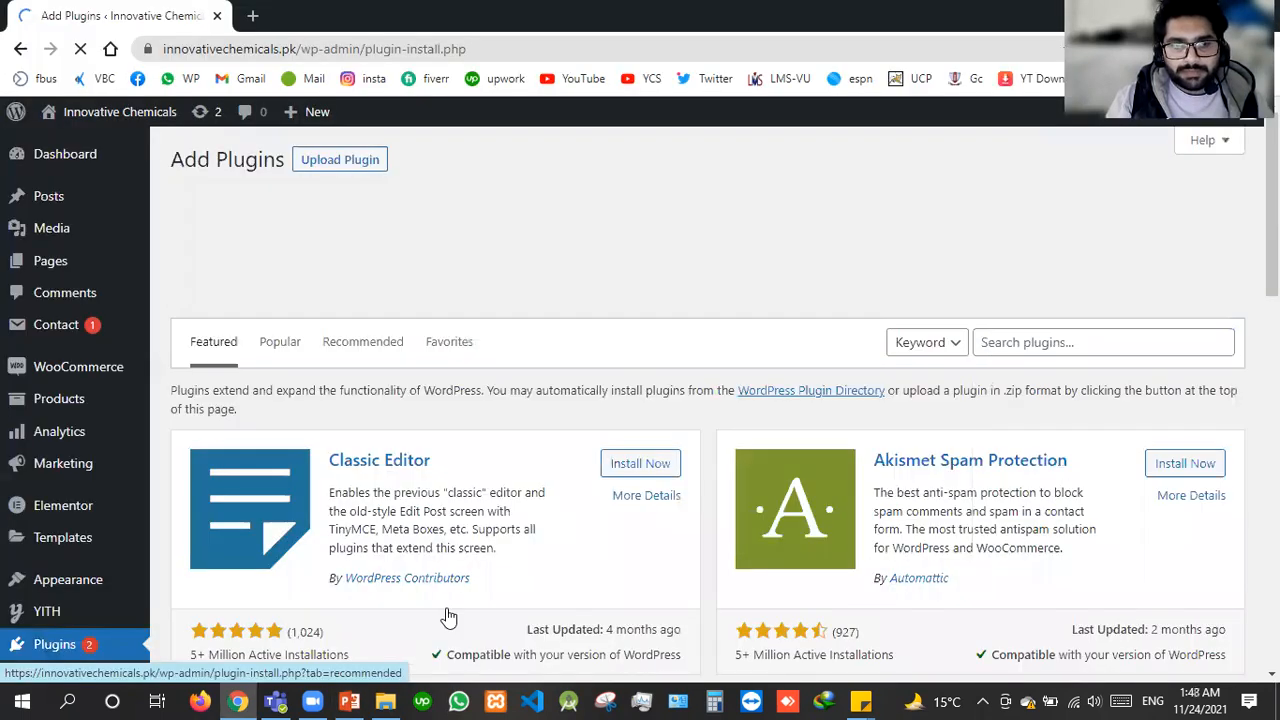
click(349, 700)
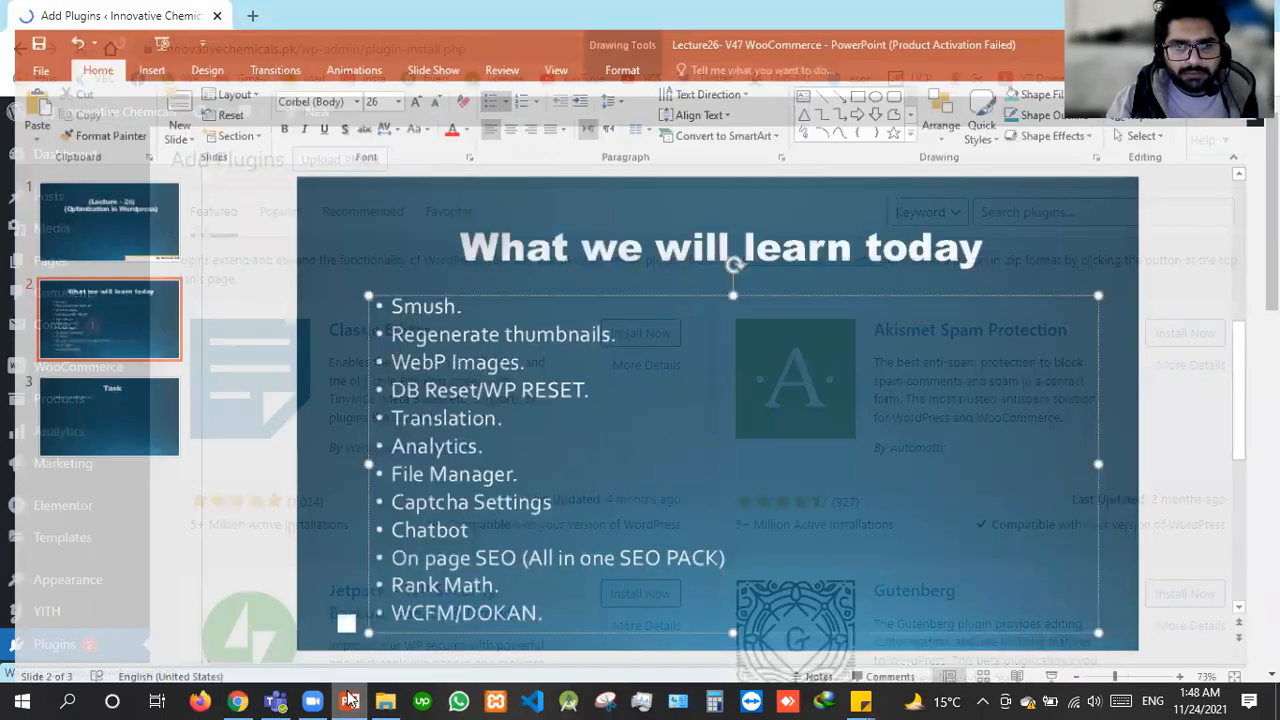
key(alt+Tab)
Search the plugin directory for "Wp reset", install the WP Reset plugin and highlight its description
click(1050, 213)
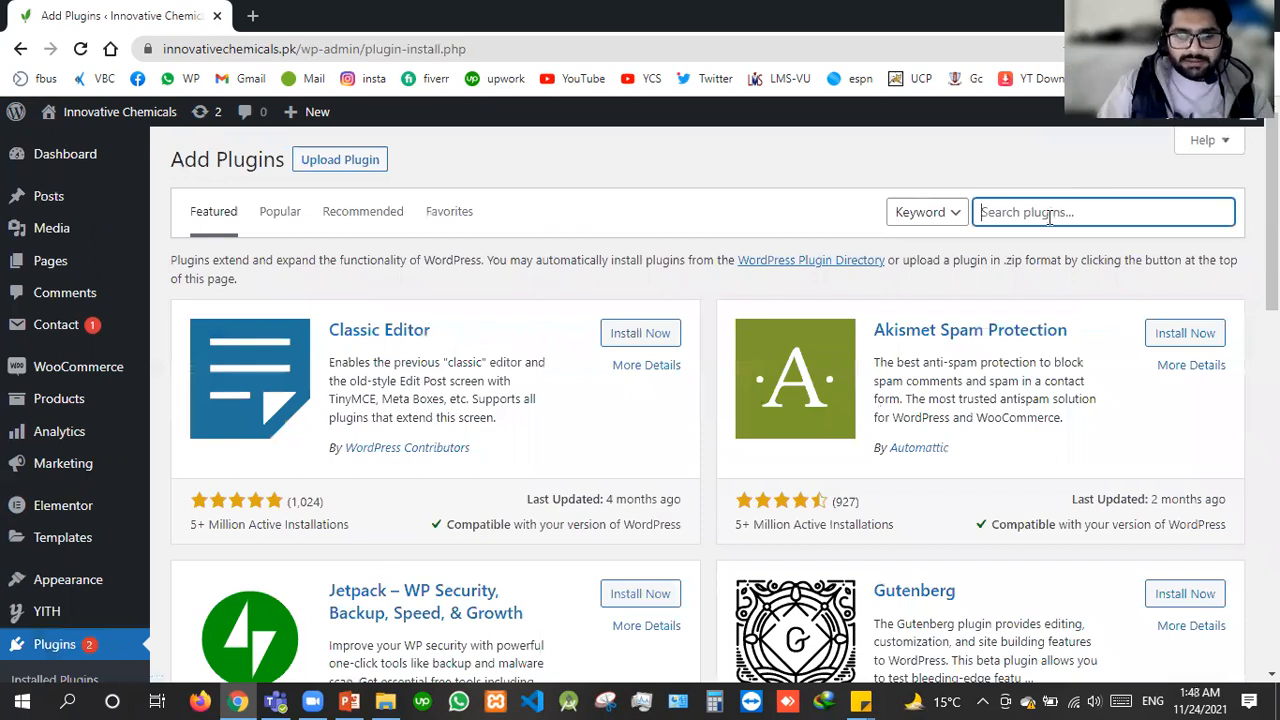
text(Wp re)
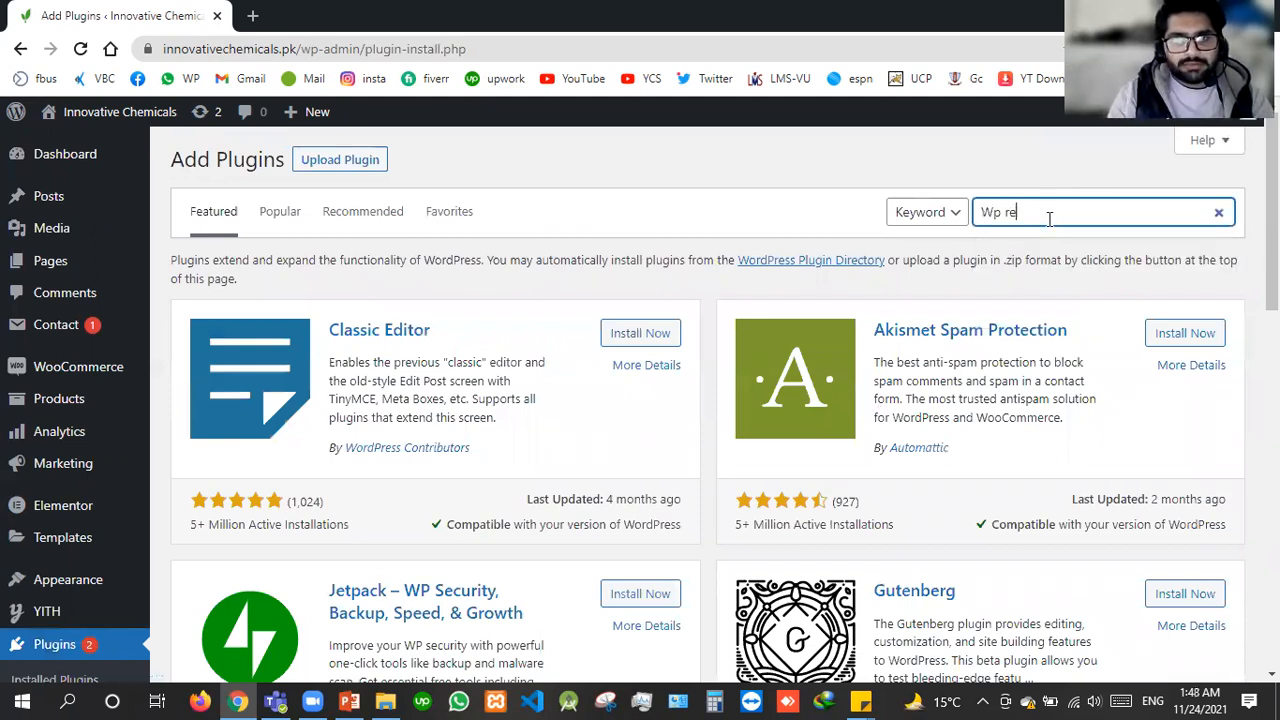
text(set)
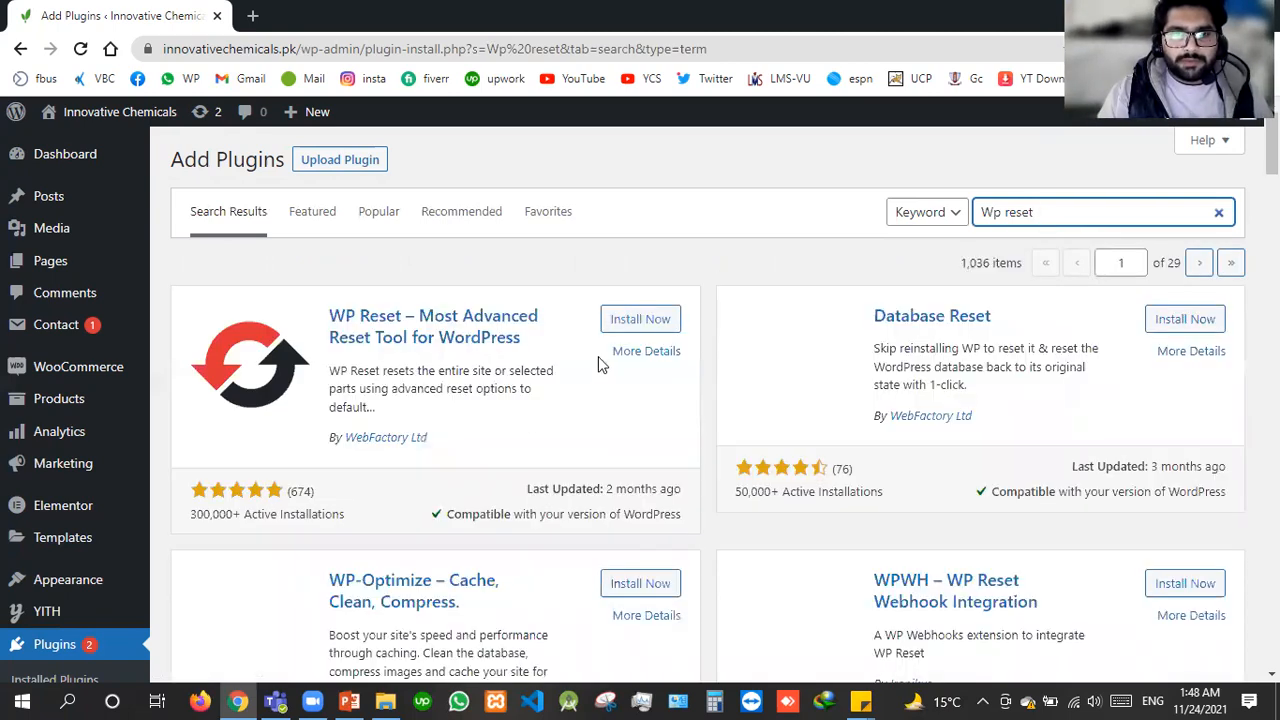
click(640, 321)
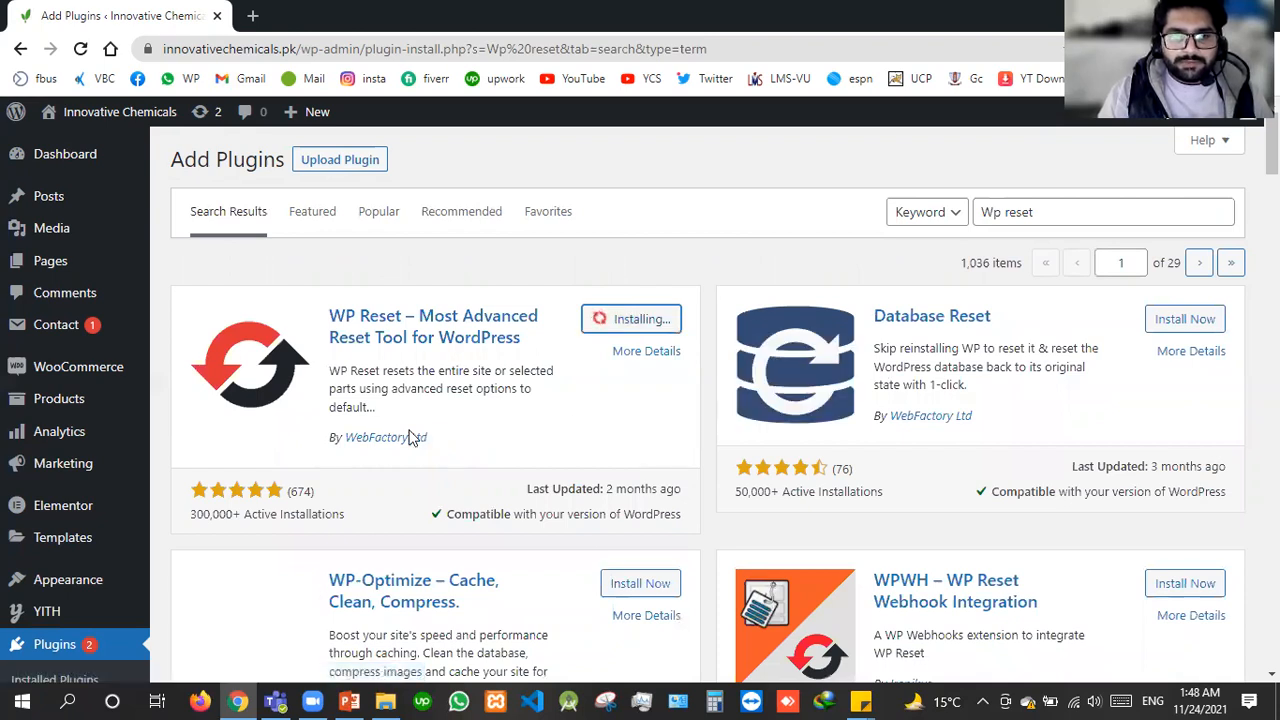
drag(355, 372, 541, 406)
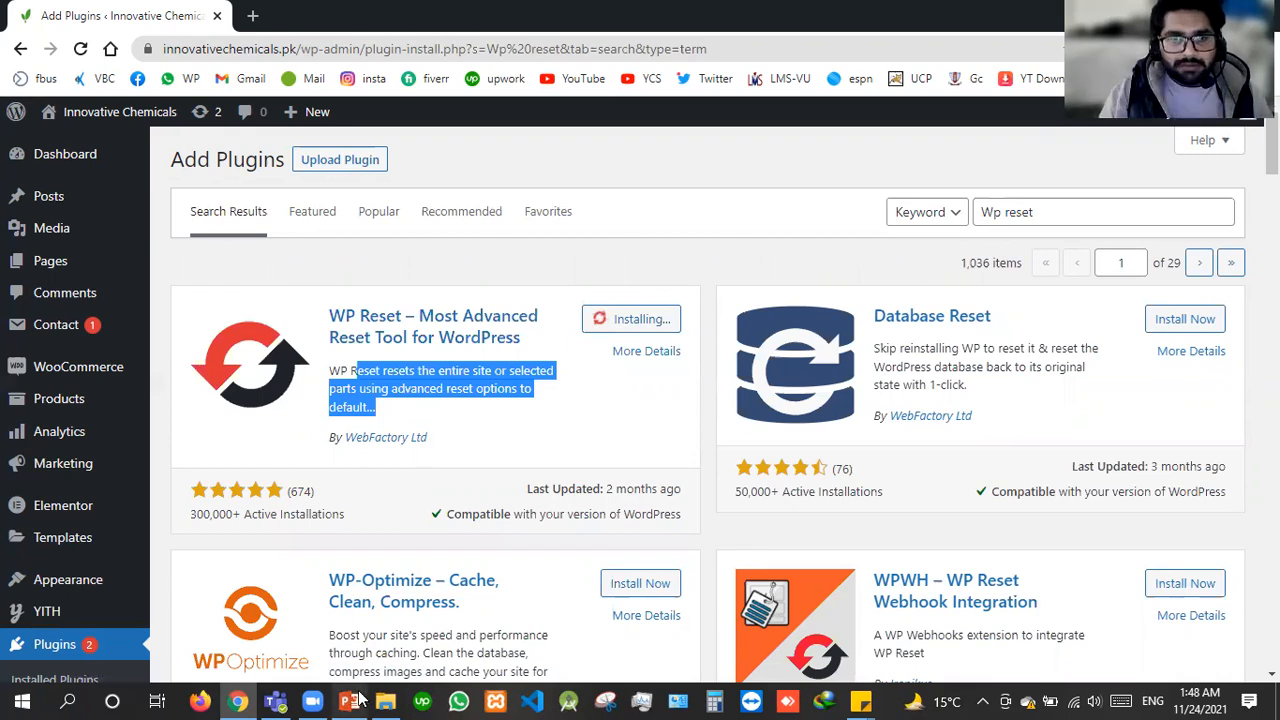
Switch to PowerPoint and move the "Translation." bullet on the "What we will learn today" slide to just below "Chatbot"
click(352, 700)
click(521, 405)
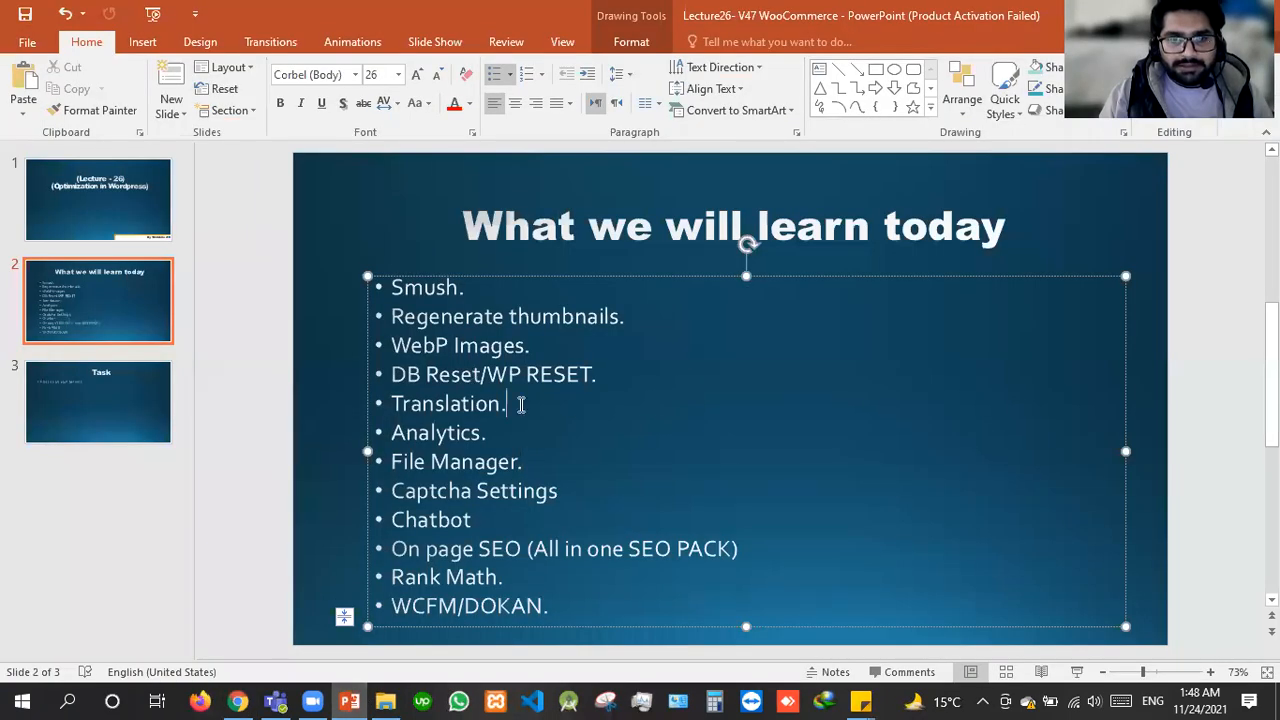
drag(396, 402, 555, 402)
key(ctrl+c)
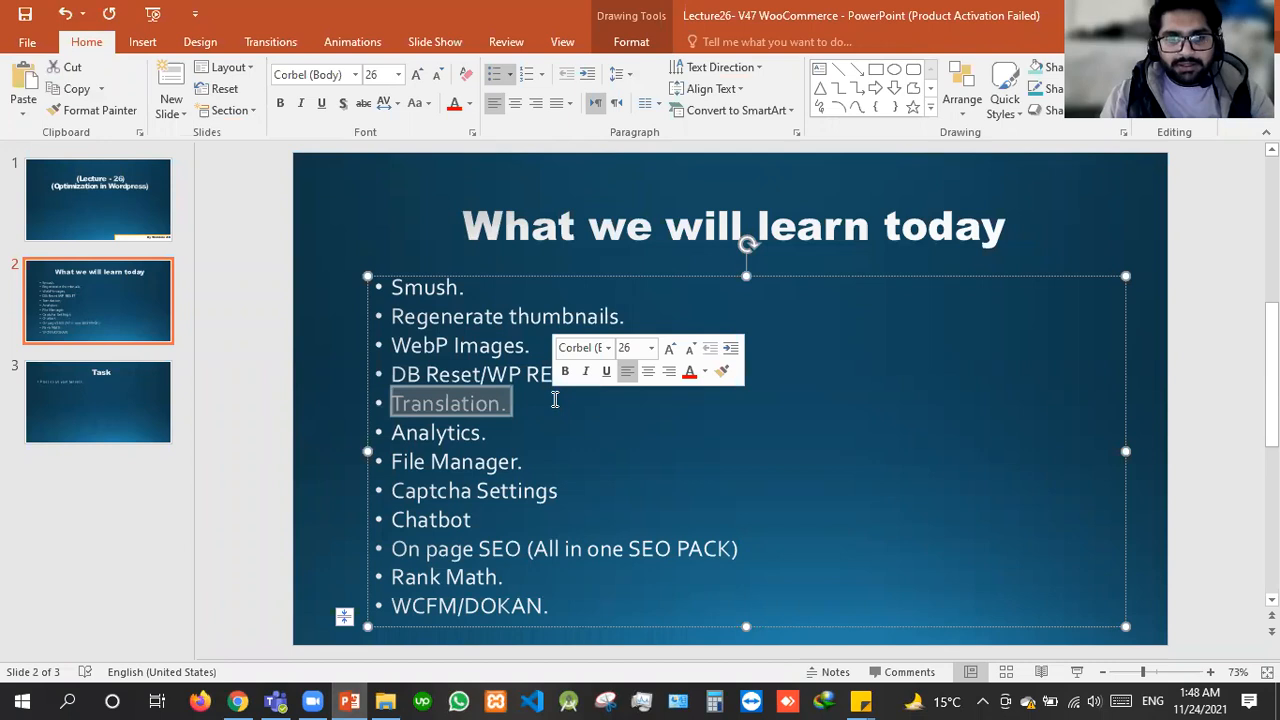
key(BackSpace)
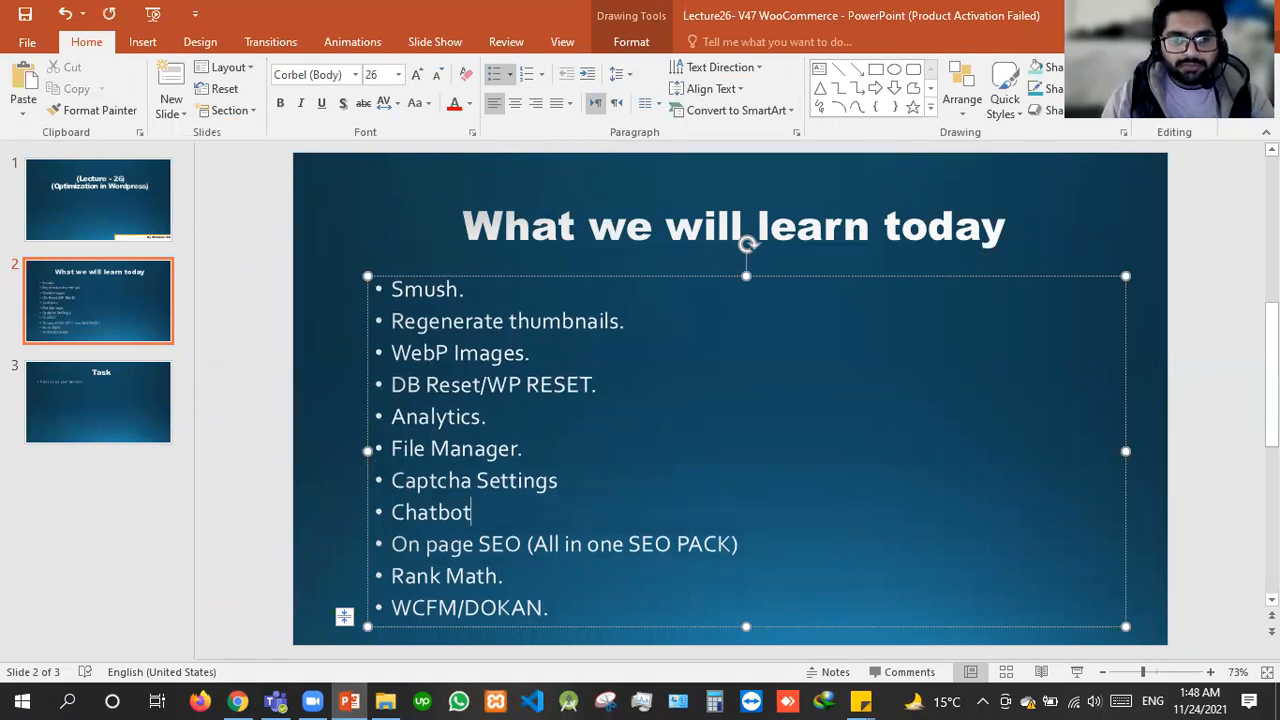
key(Return)
key(ctrl+v)
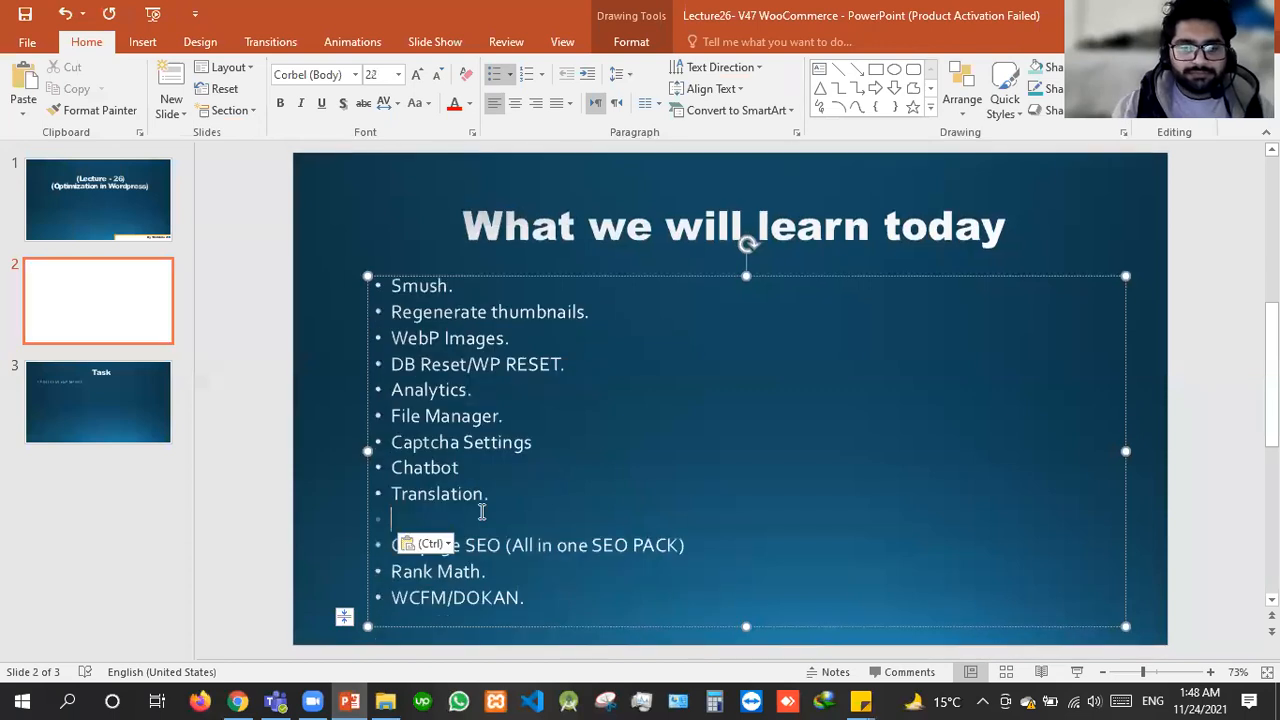
key(BackSpace)
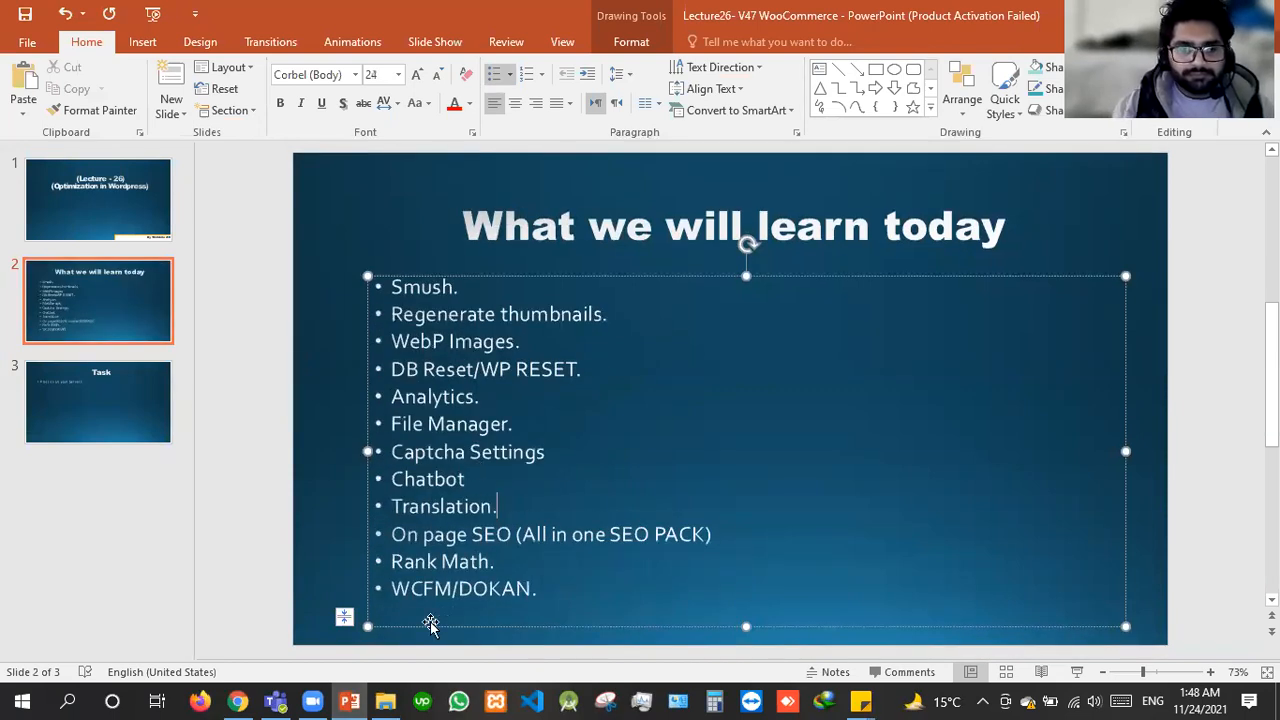
Switch back to Chrome and activate the WP Reset plugin
click(240, 700)
click(648, 330)
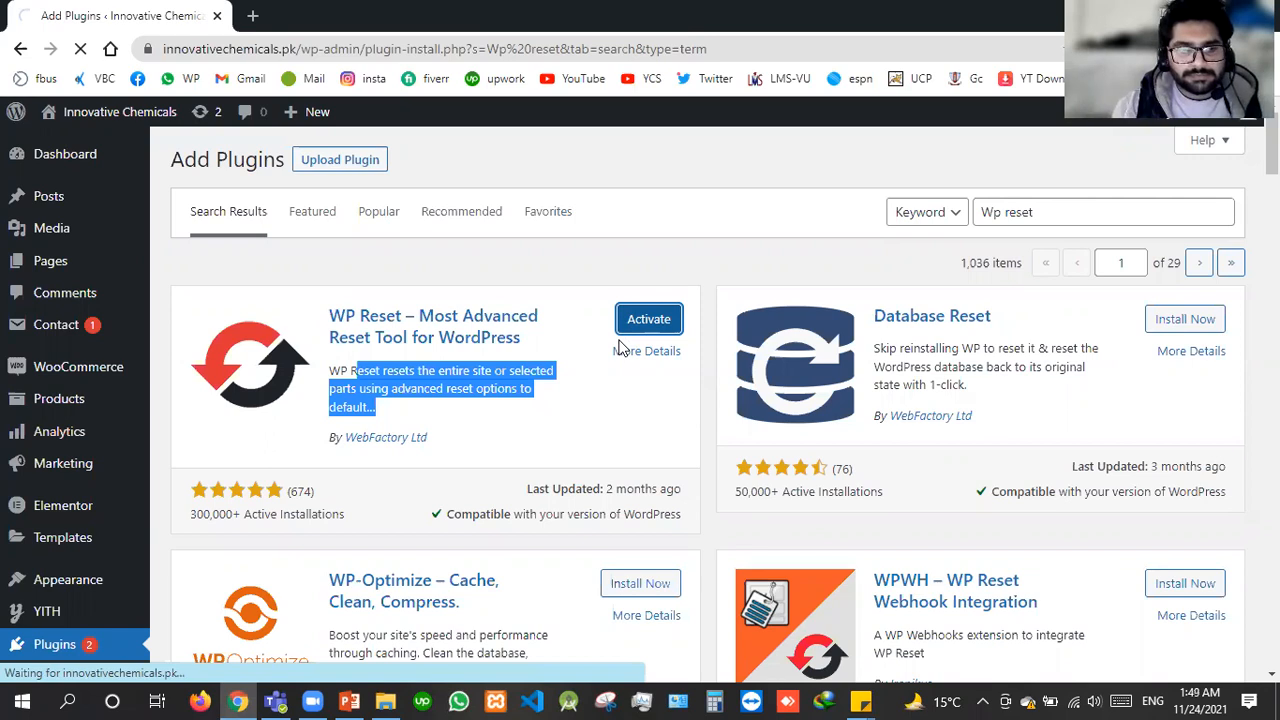
Switch to PowerPoint, delete the "Chatbot" bullet from the "What we will learn today" slide and save the presentation
click(349, 700)
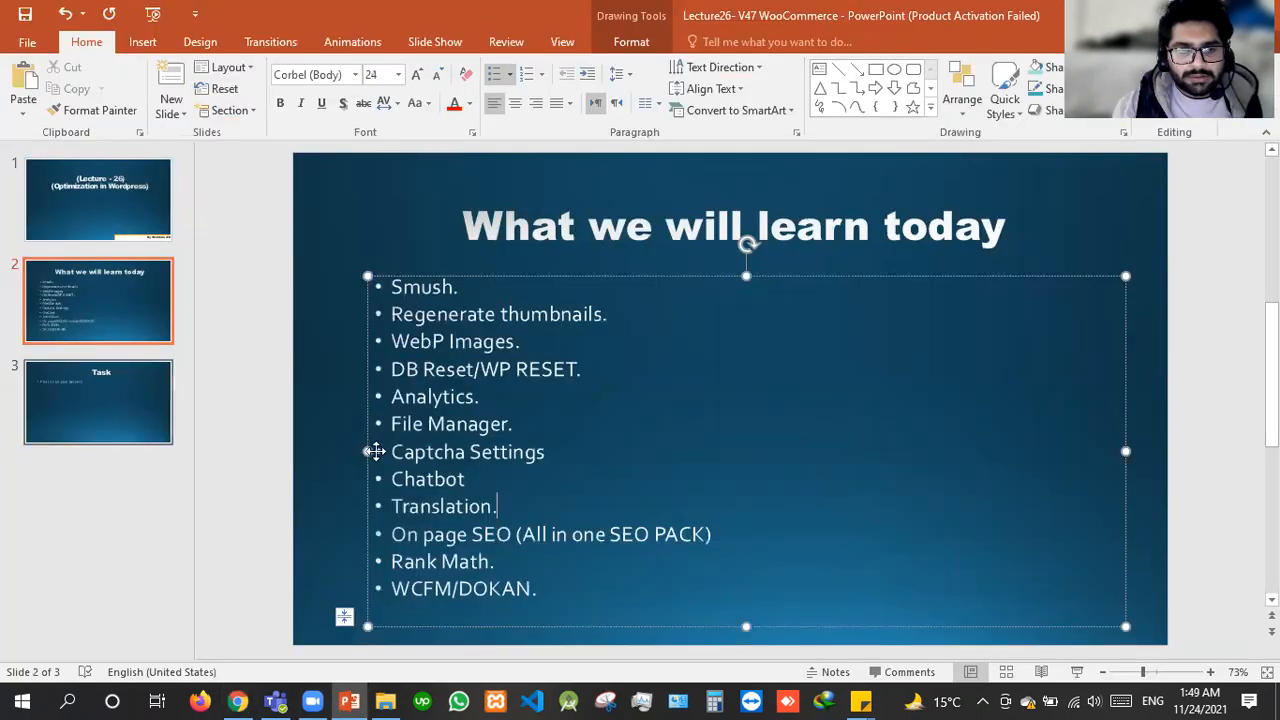
double_click(414, 479)
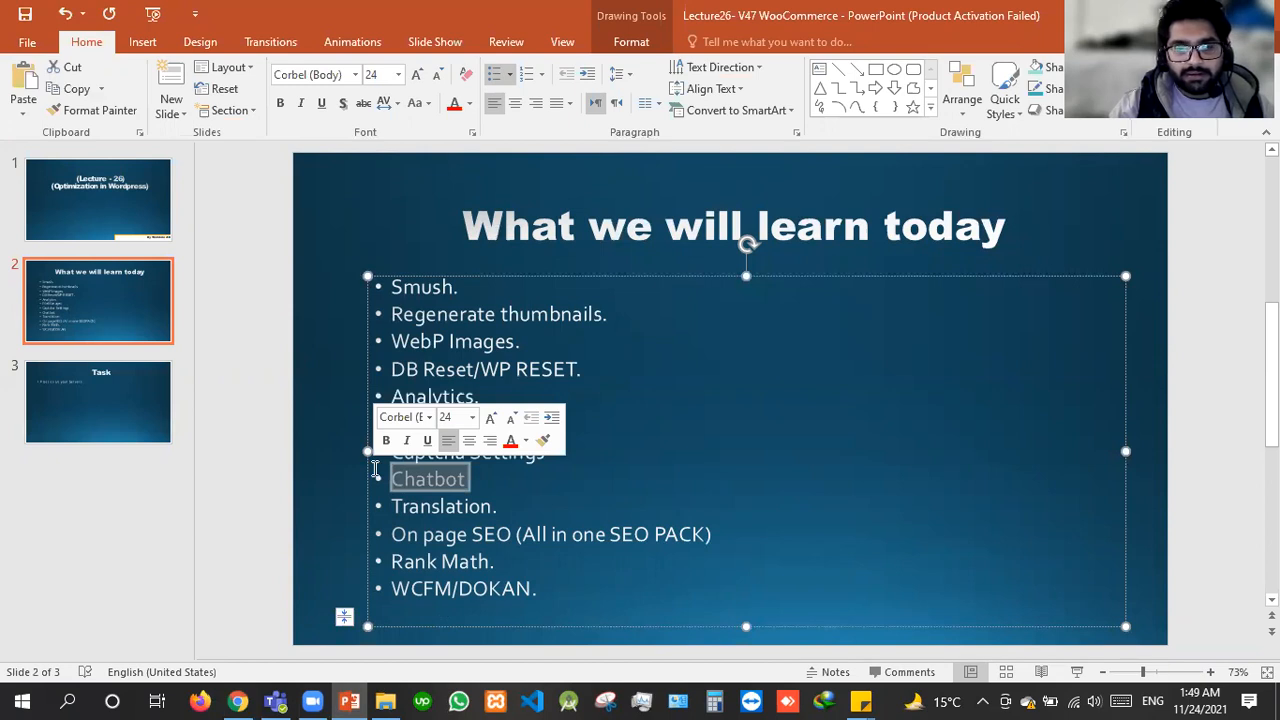
key(Delete)
key(Delete)
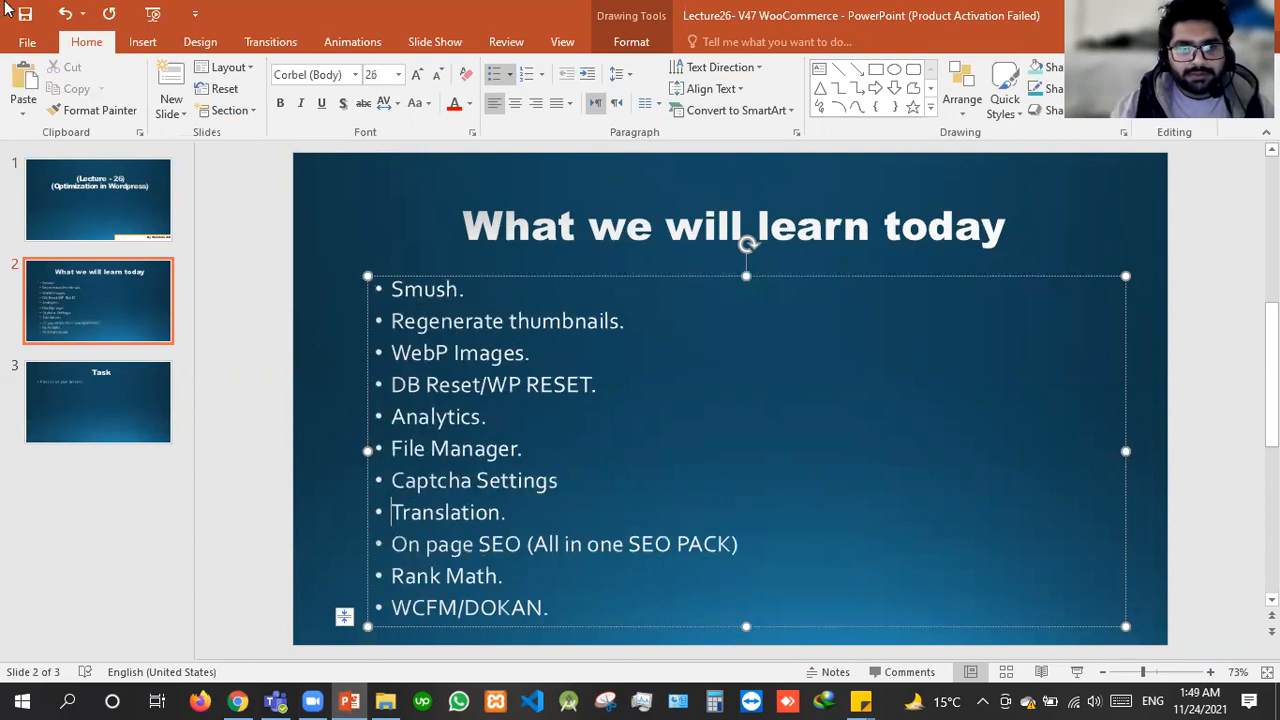
key(ctrl+s)
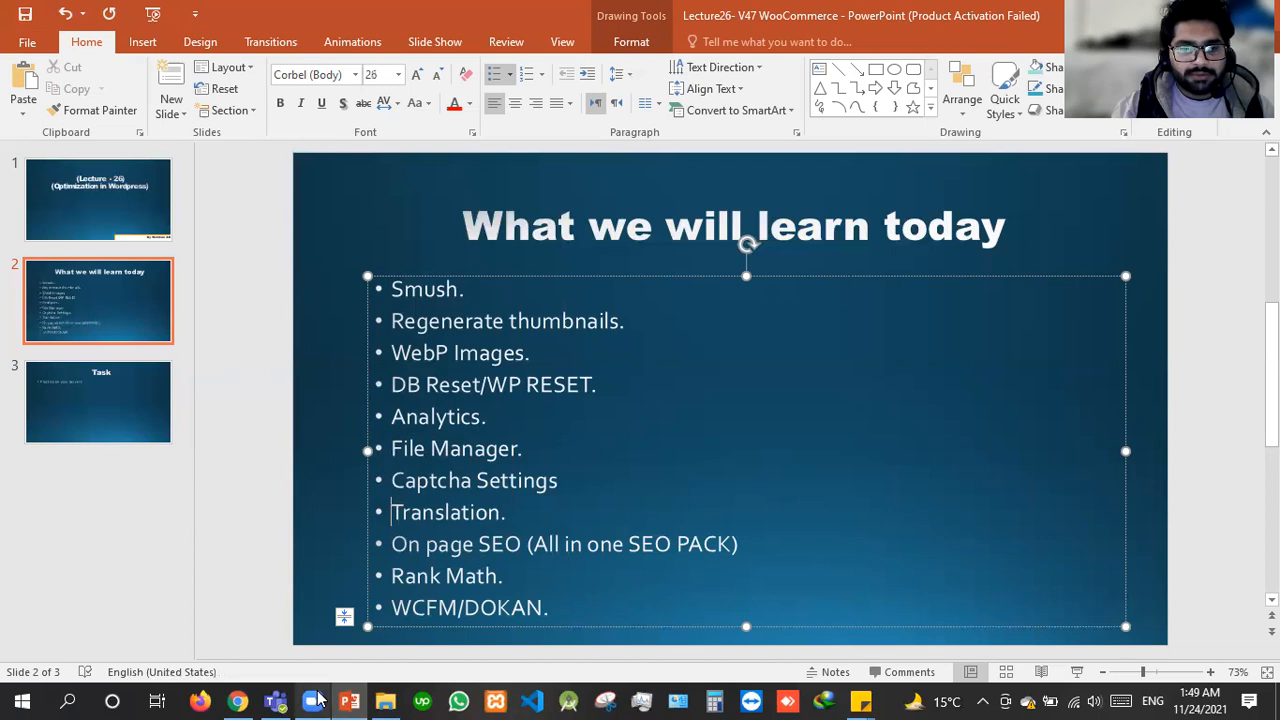
Switch to Chrome and dismiss the WP Reset welcome notice on the installed plugins page
click(237, 701)
click(622, 320)
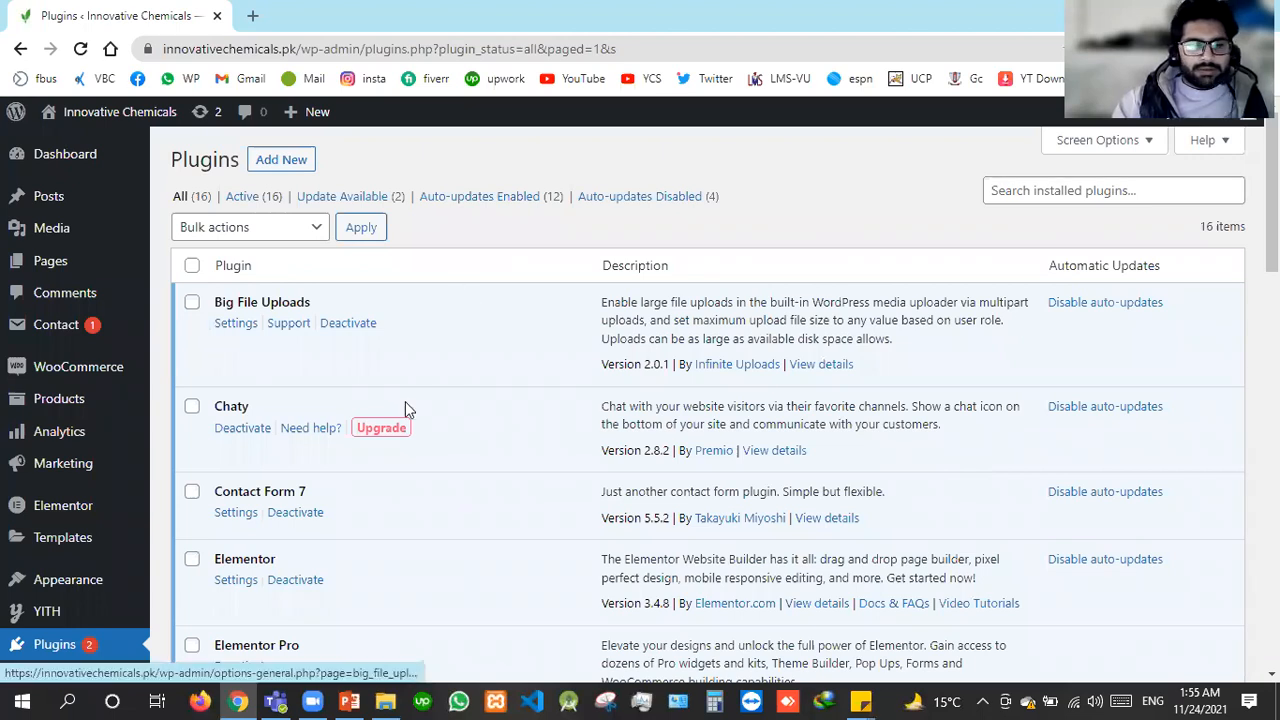
scroll(383, 440, down, 2)
scroll(330, 452, down, 4)
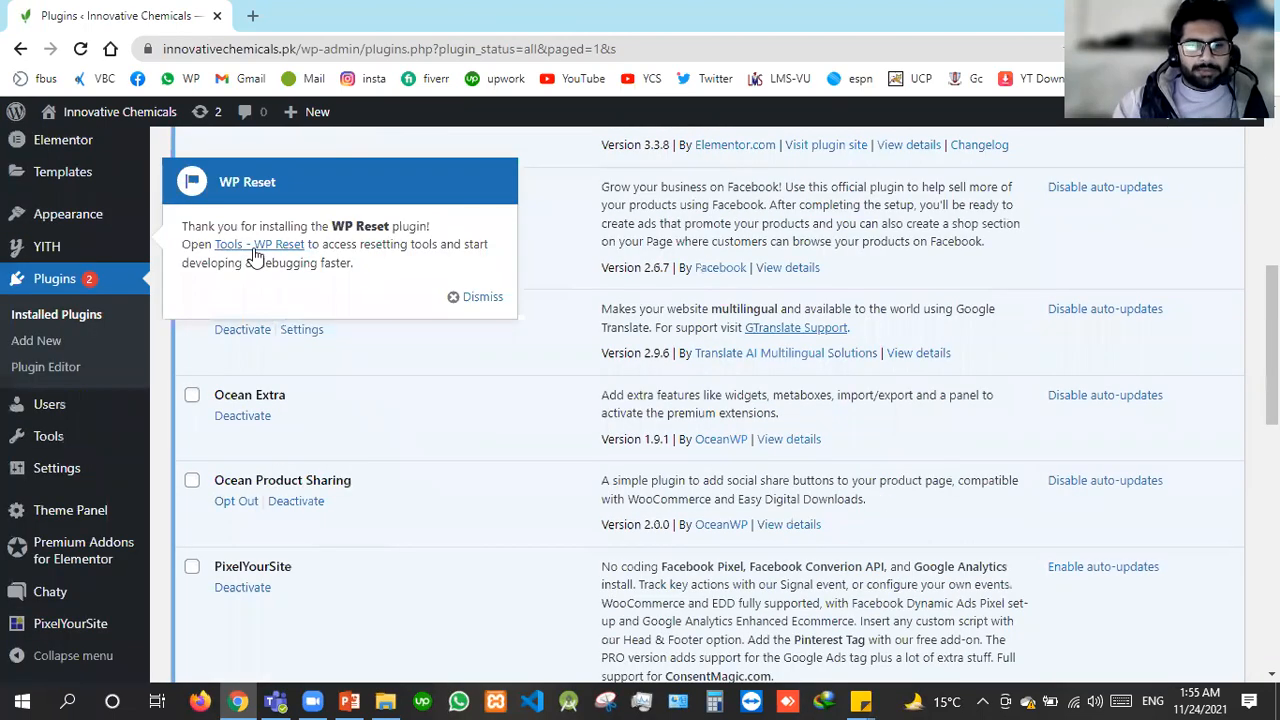
key(Tab)
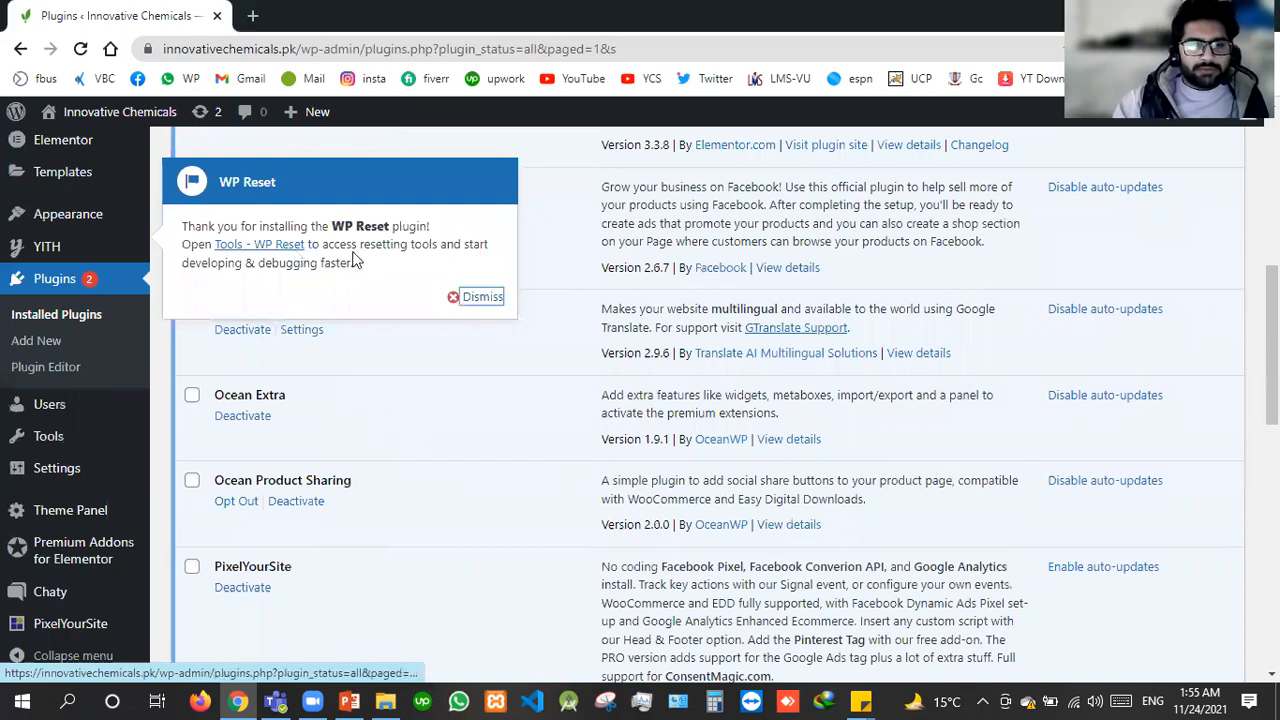
key(Return)
Open the WP Reset tools from the plugin's entry and review the data deletion table and the Site Reset options
scroll(283, 491, down, 5)
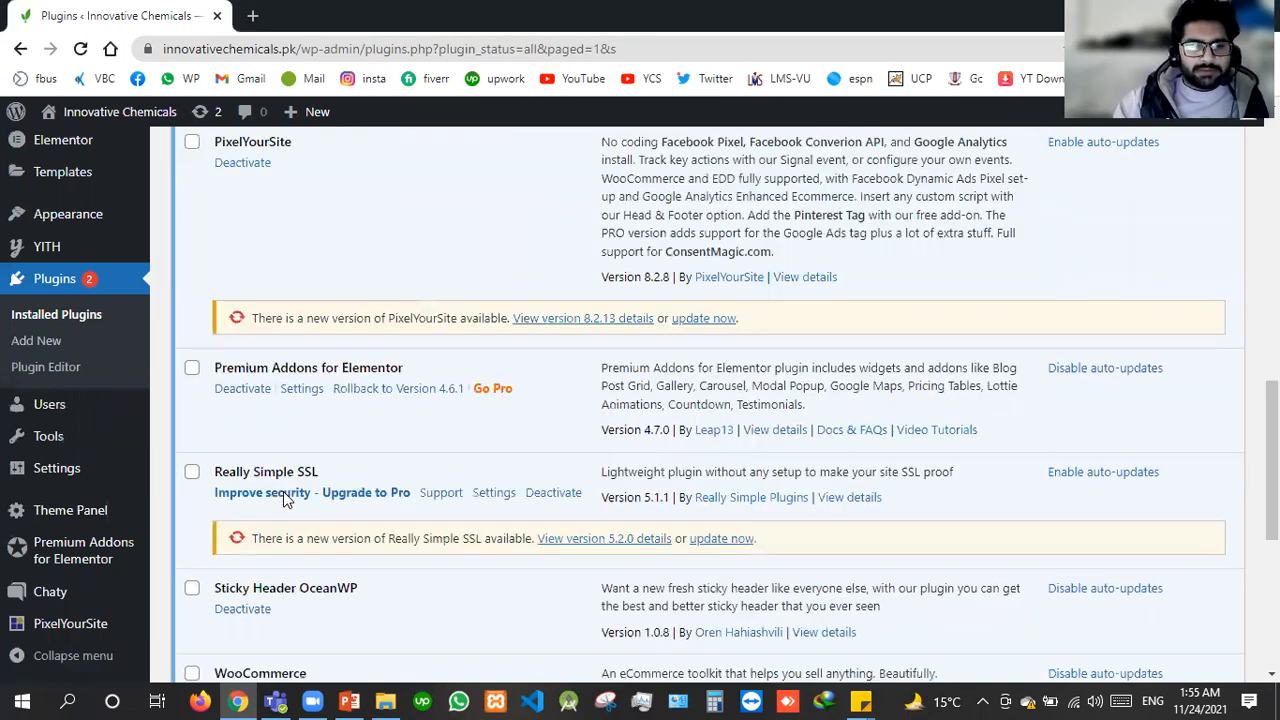
scroll(283, 491, down, 3)
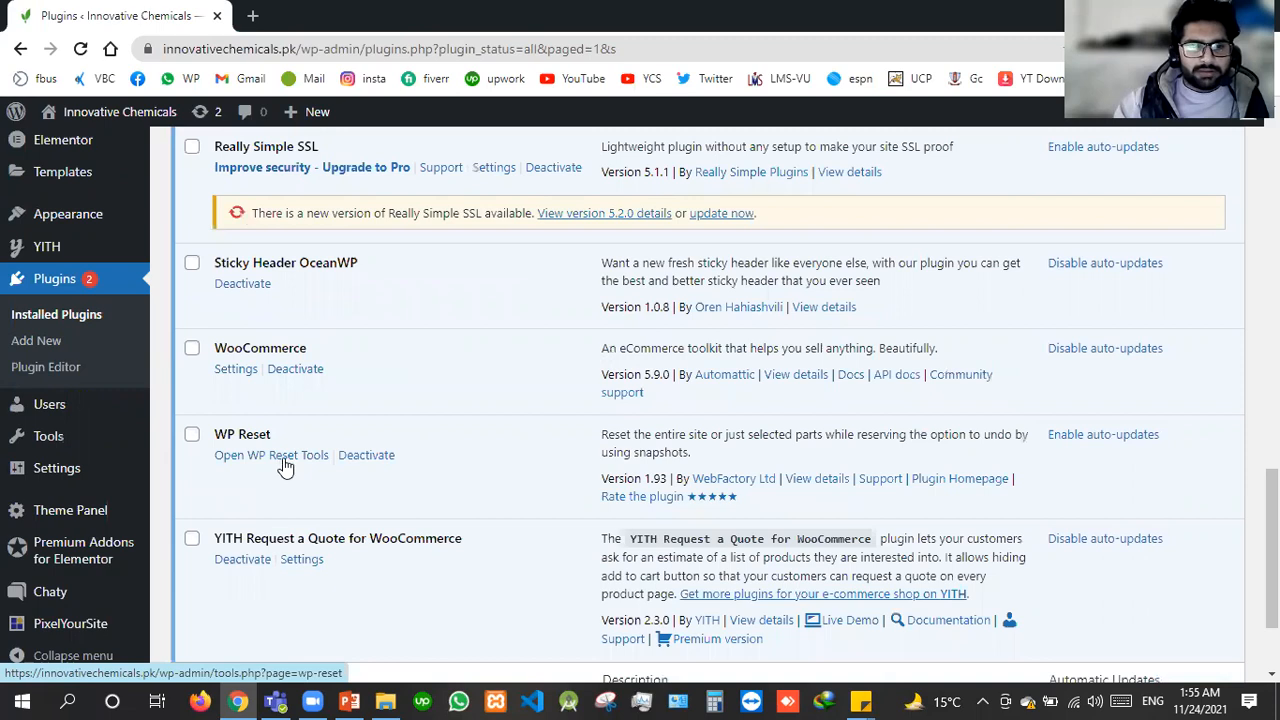
click(286, 462)
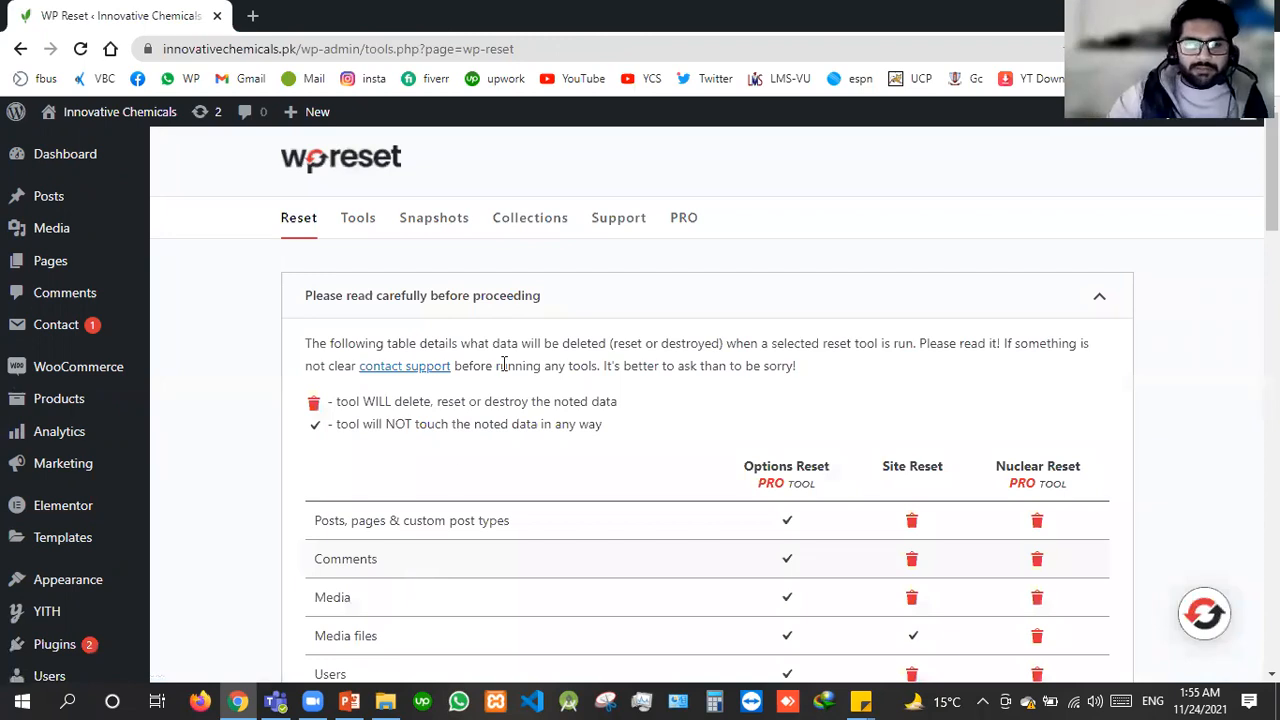
scroll(504, 373, down, 5)
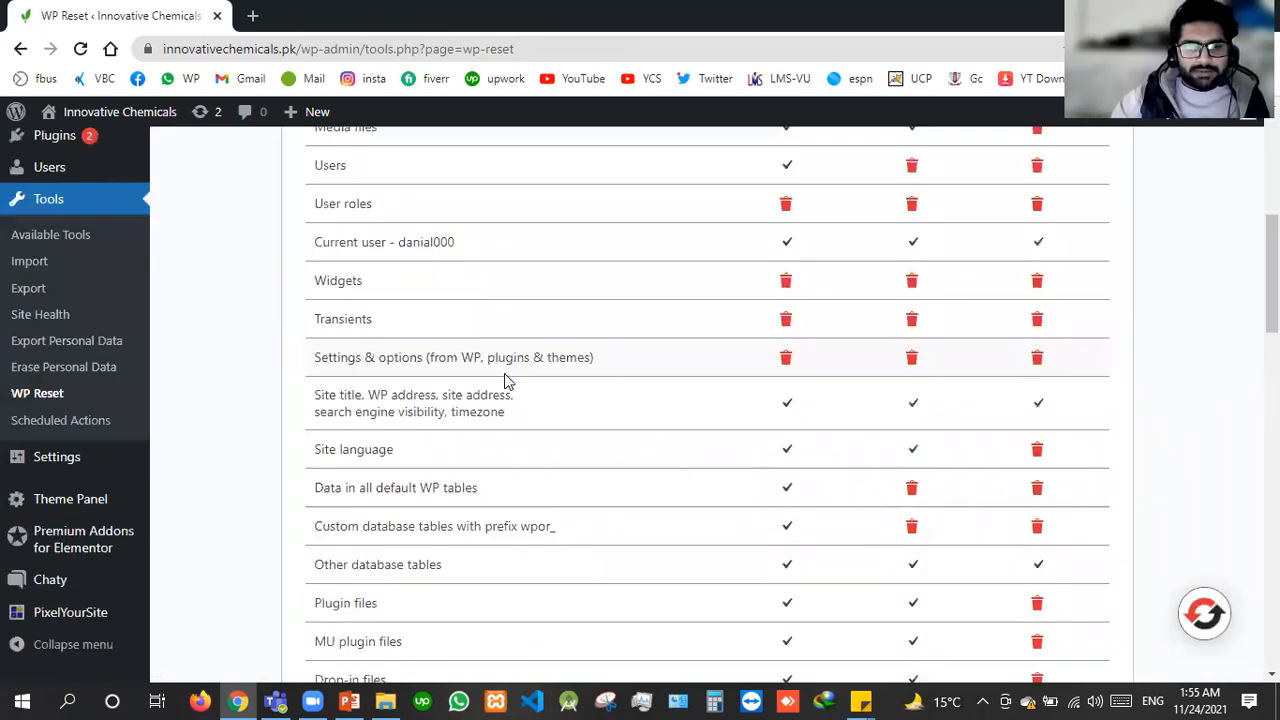
scroll(504, 373, down, 8)
scroll(365, 335, down, 4)
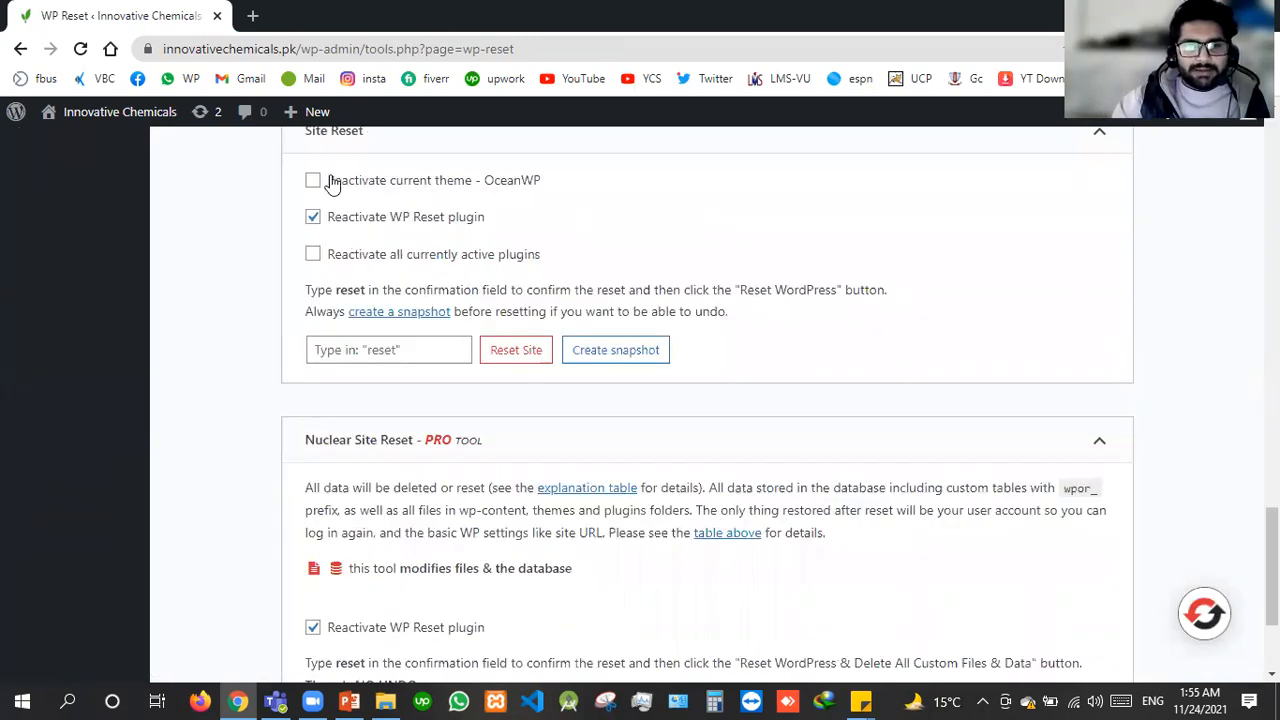
Try the option to reactivate the current OceanWP theme under Site Reset and enter the empty reset confirmation field
click(342, 187)
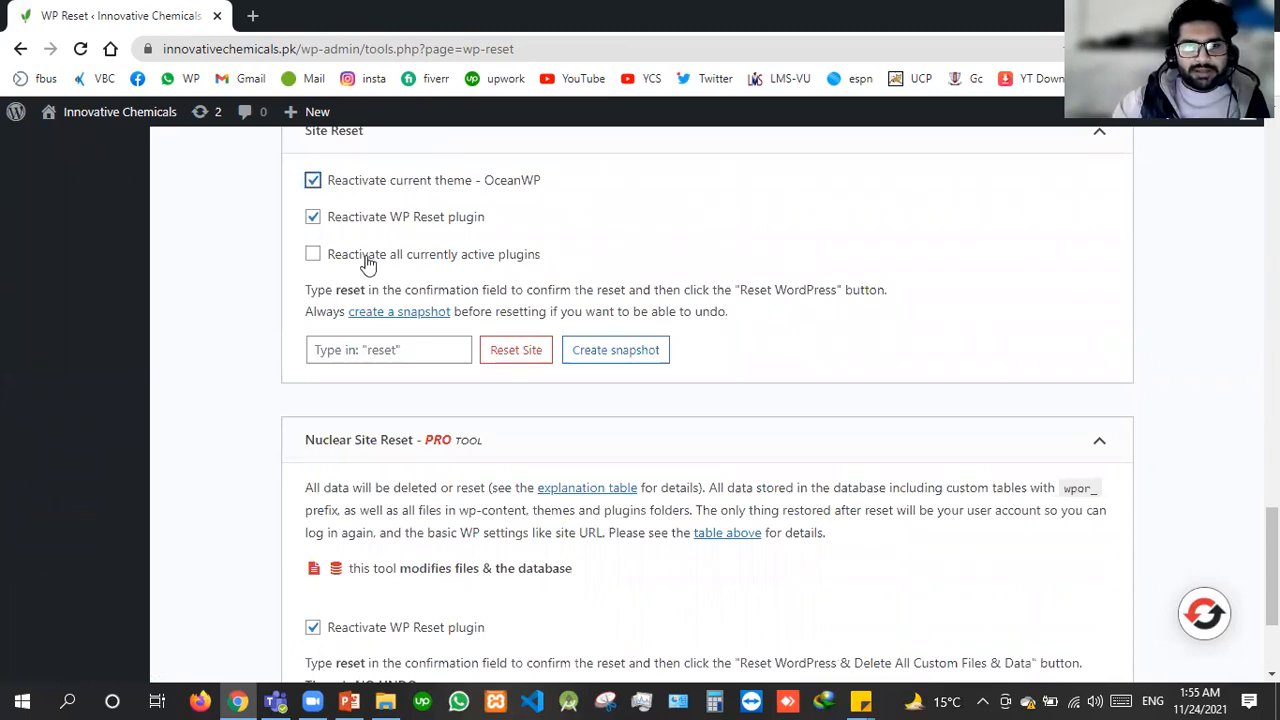
click(401, 353)
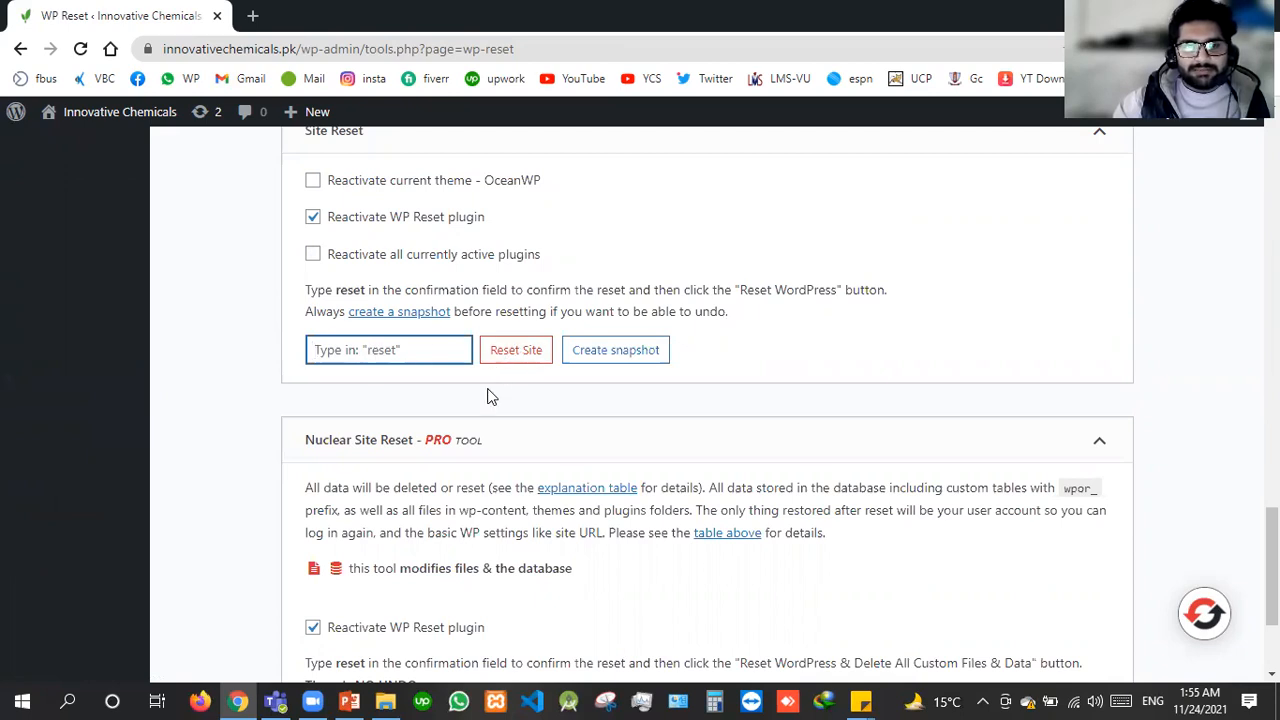
scroll(490, 400, up, 10)
scroll(500, 440, up, 3)
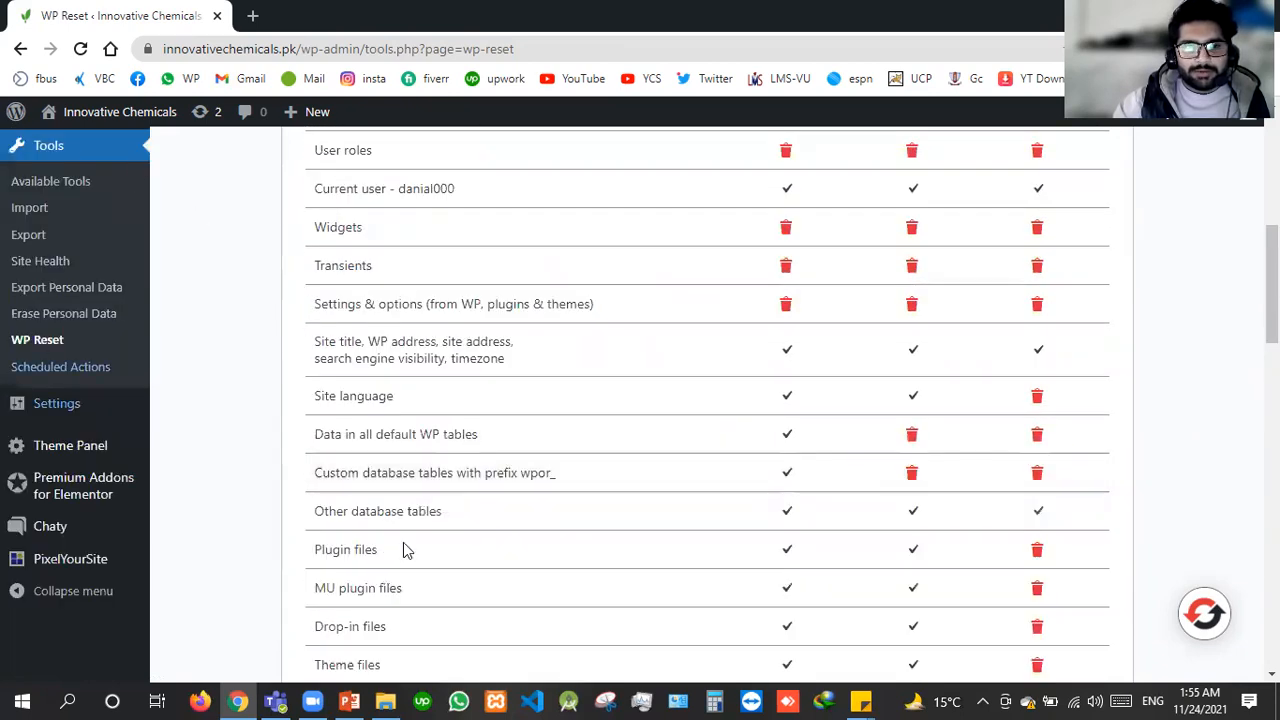
scroll(130, 320, up, 3)
scroll(148, 342, up, 3)
mouse_move(148, 342)
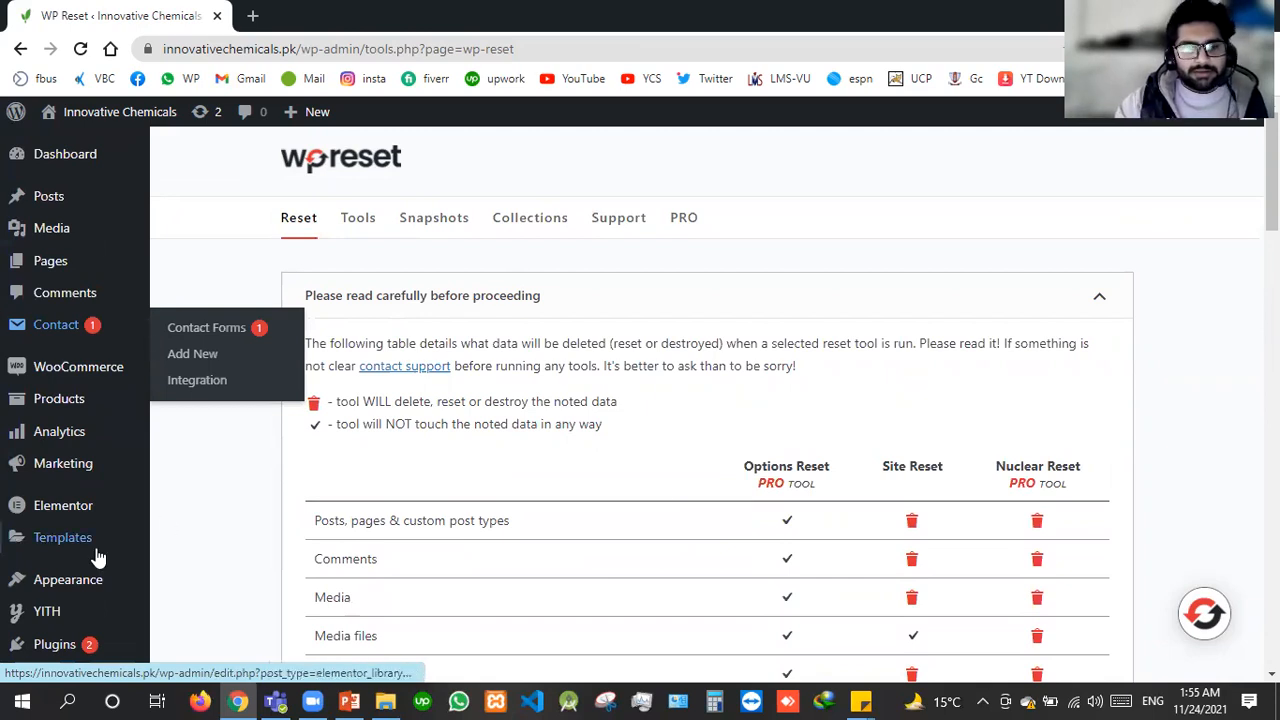
scroll(60, 555, down, 1)
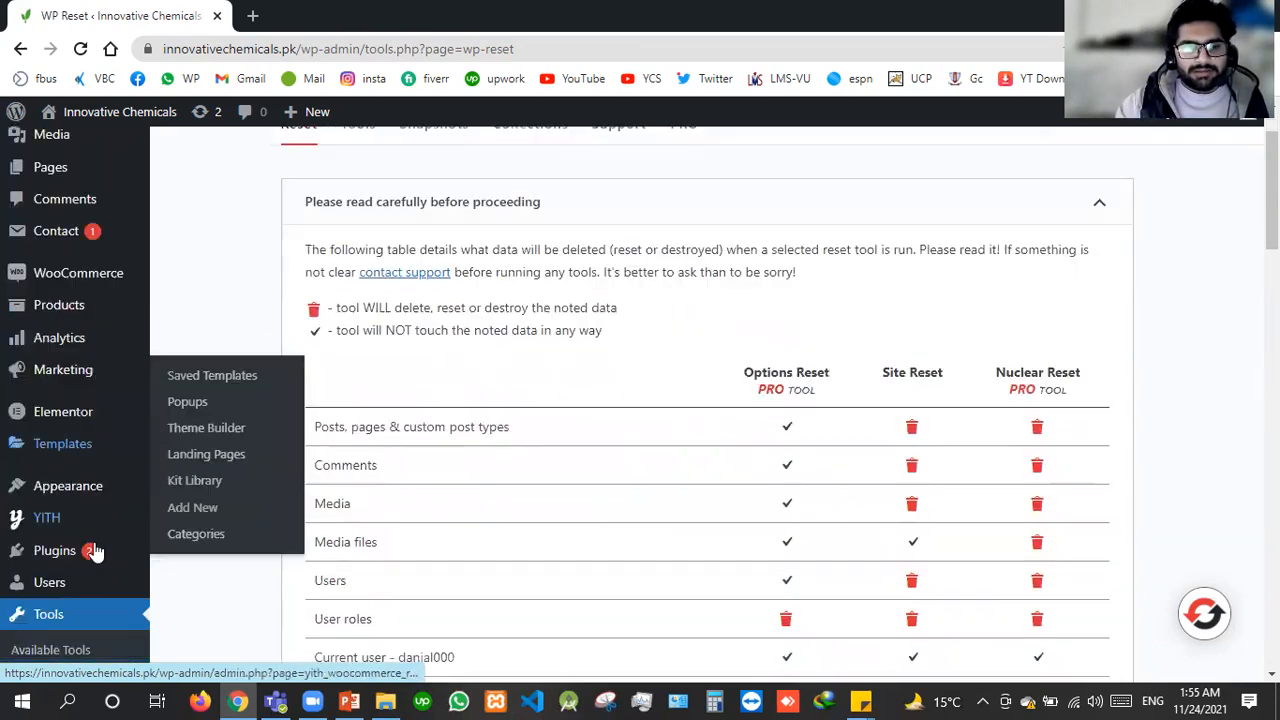
Switch to PowerPoint and highlight the "Analytics." bullet and the "File Manager." bullet on the "What we will learn today" slide
click(345, 701)
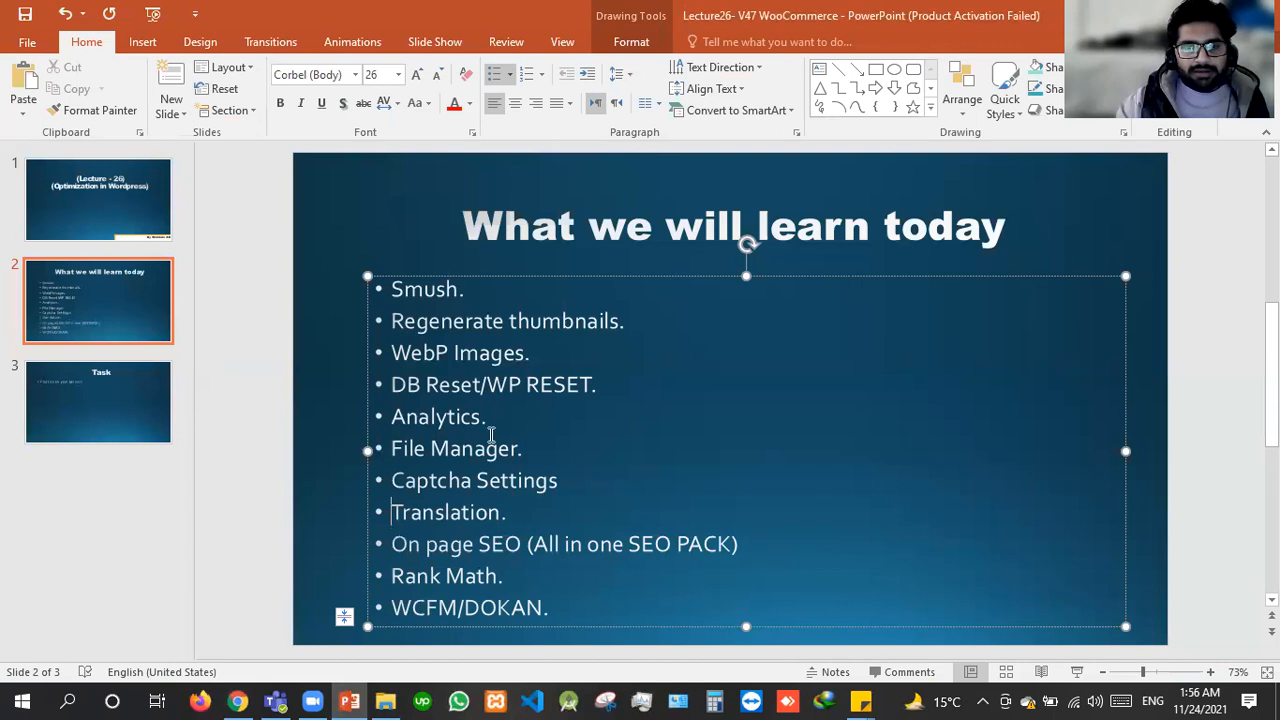
click(376, 418)
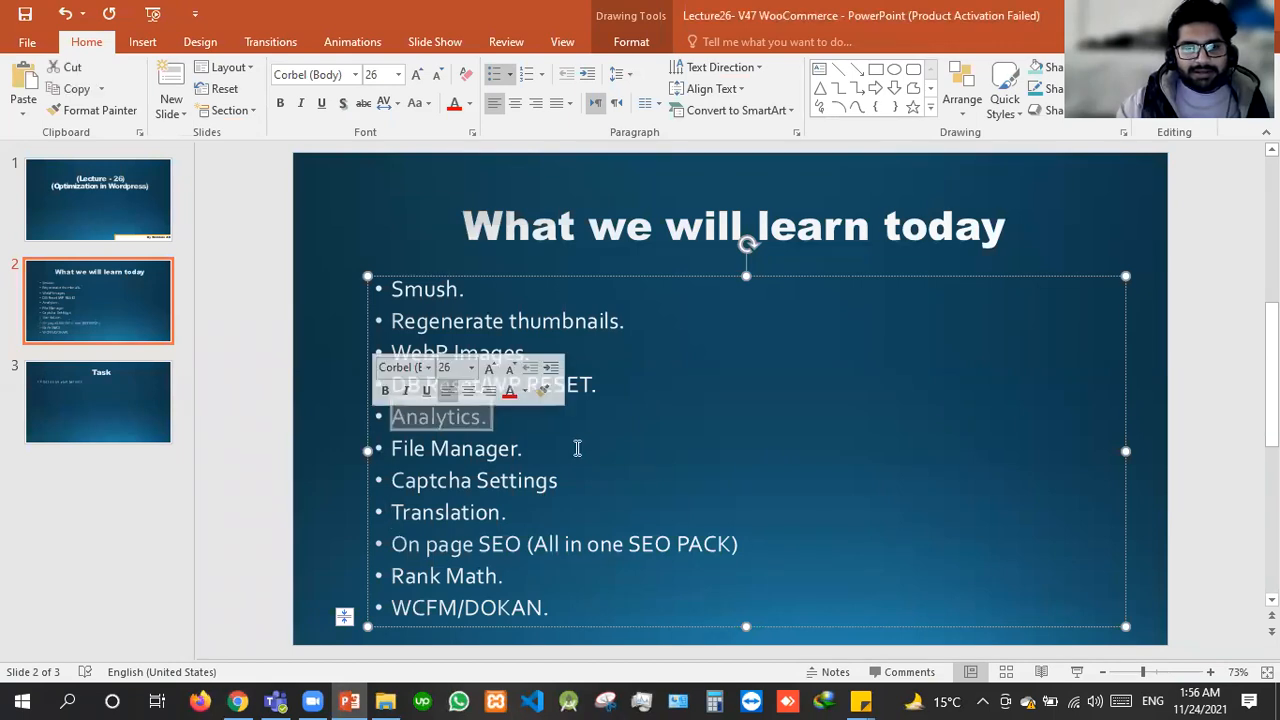
drag(577, 449, 403, 447)
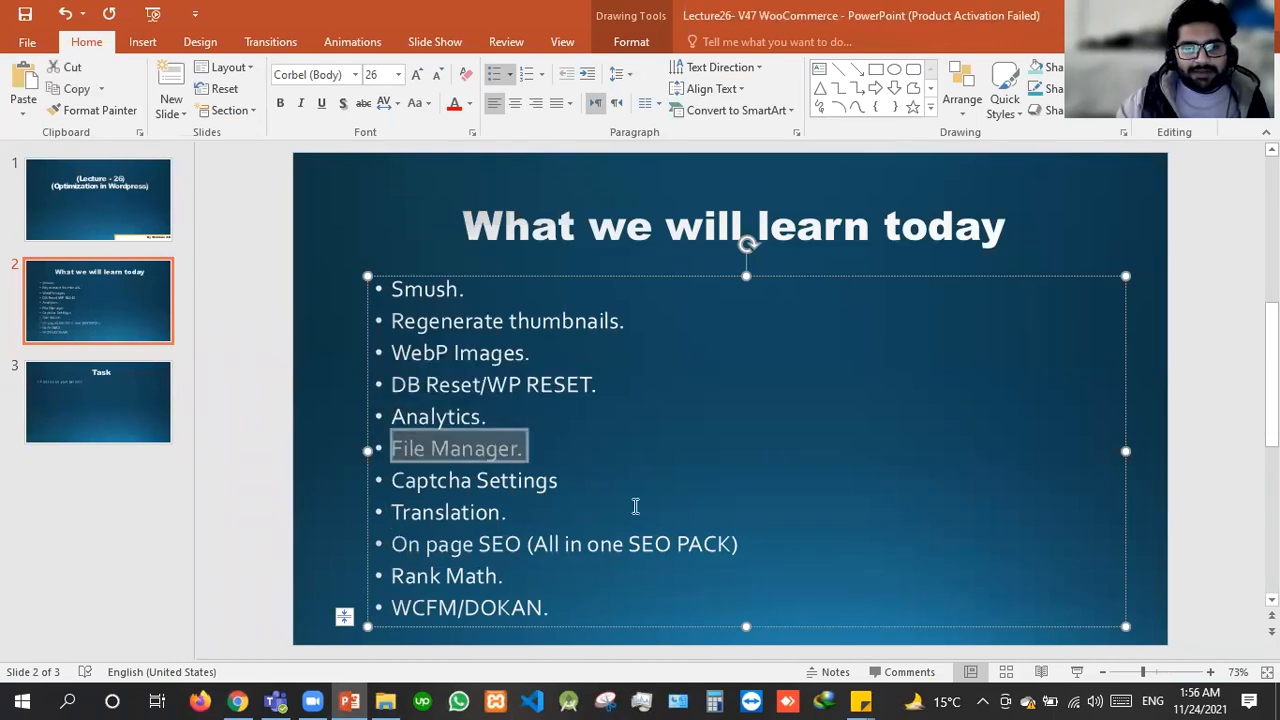
Switch back to Chrome, open the page for adding plugins and search the directory for "analytics"
click(349, 699)
scroll(90, 415, up, 2)
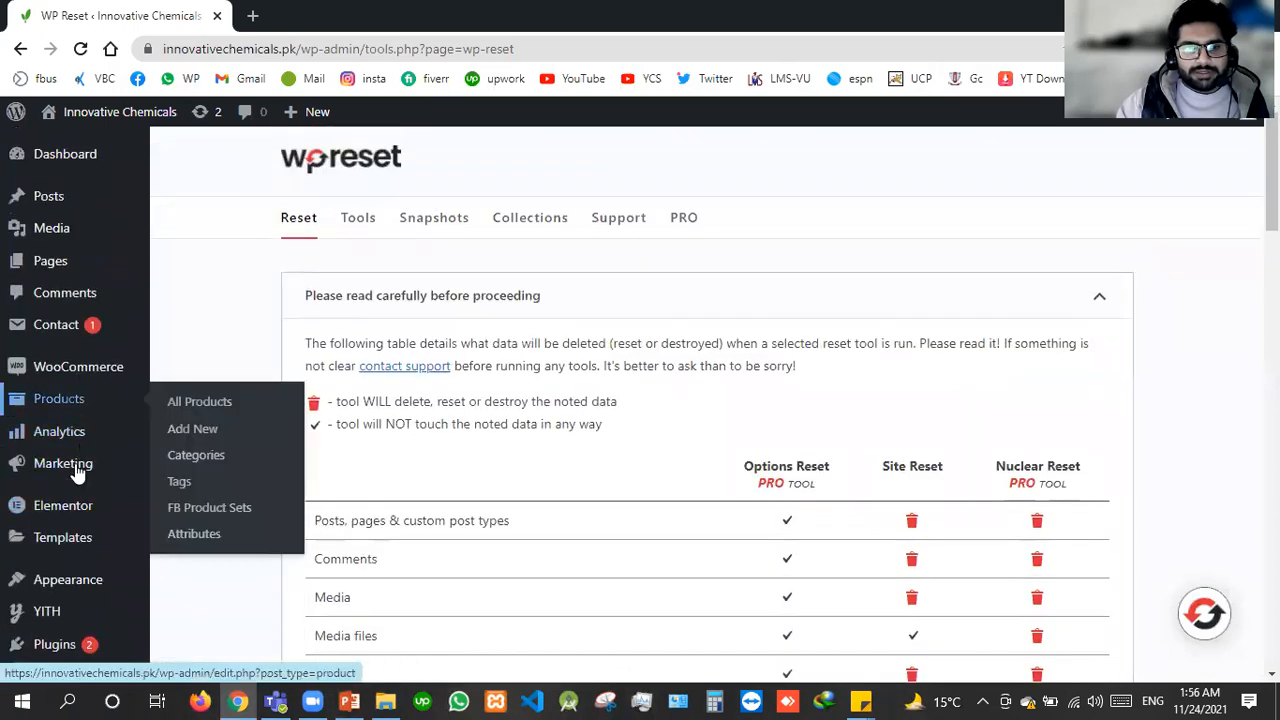
mouse_move(100, 434)
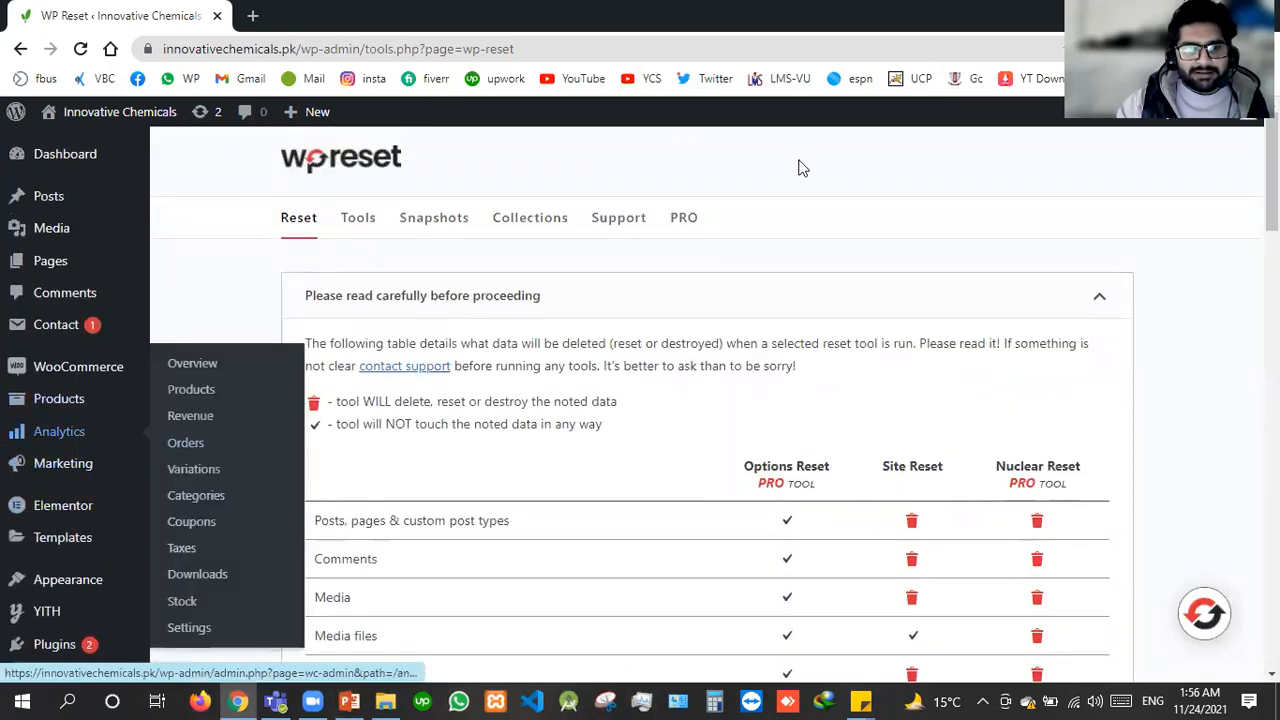
scroll(62, 472, down, 3)
mouse_move(62, 468)
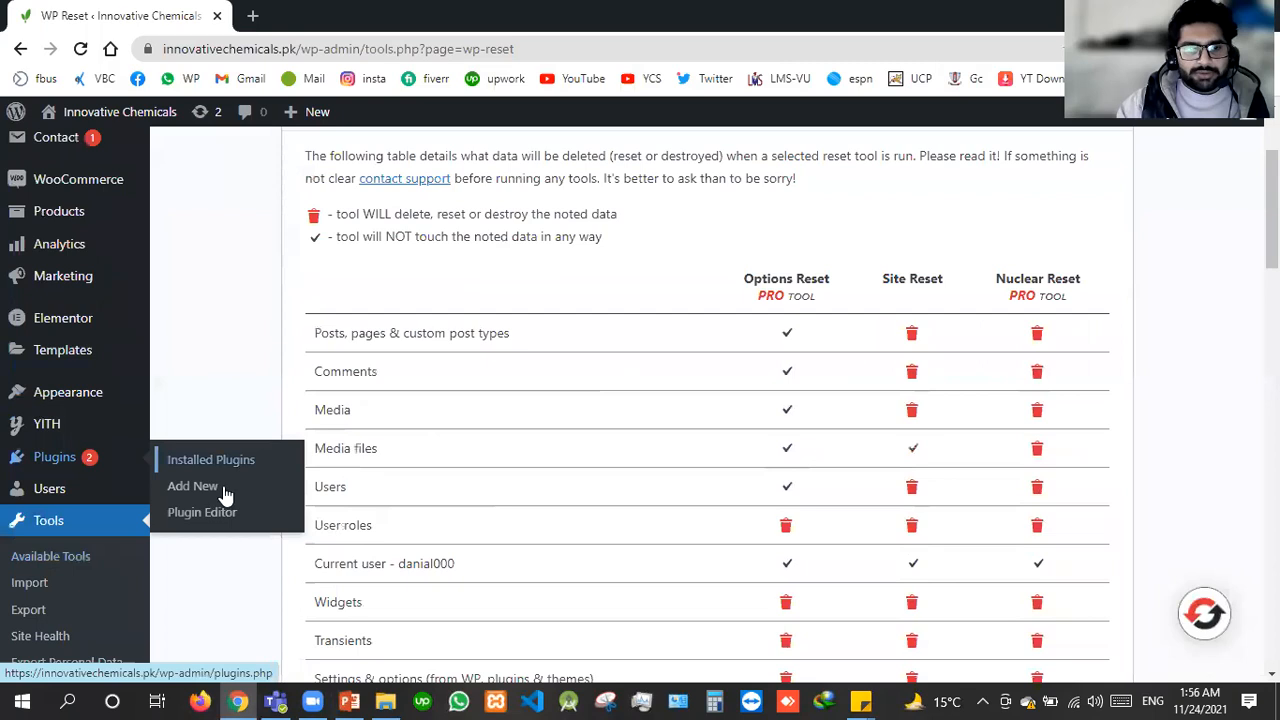
click(216, 492)
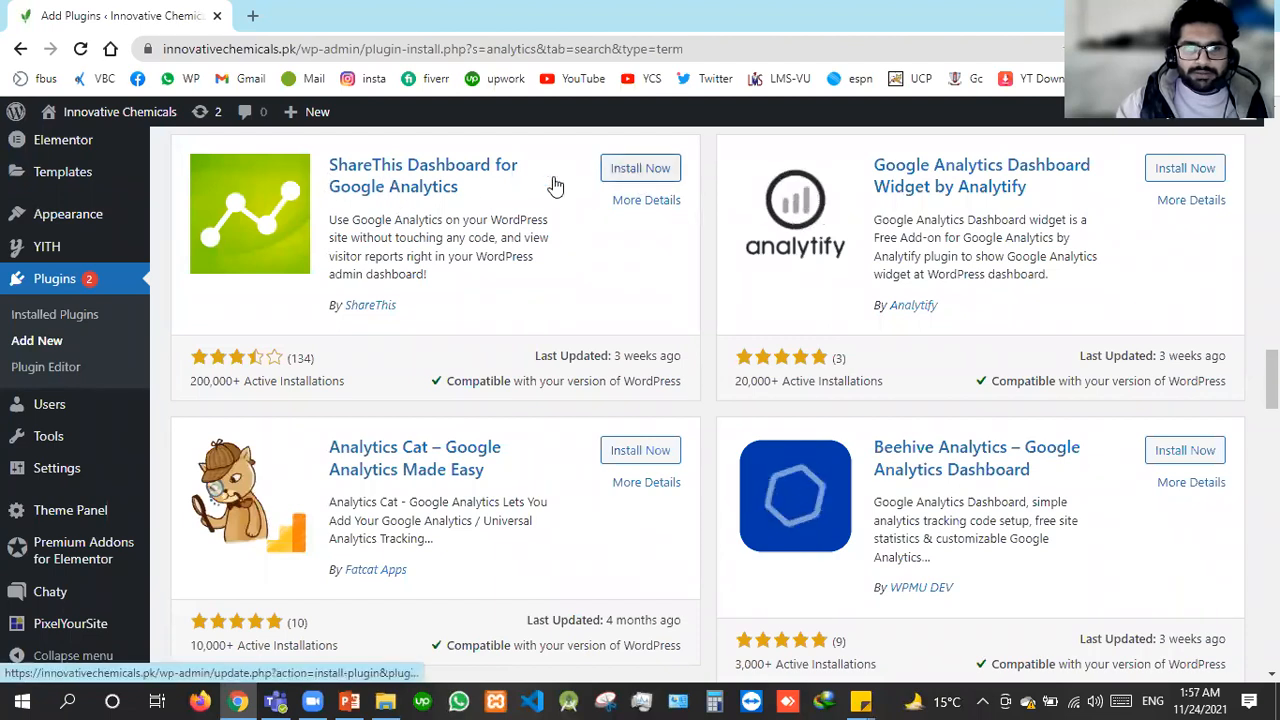
Install the ShareThis Dashboard for Google Analytics plugin and highlight its description
click(638, 170)
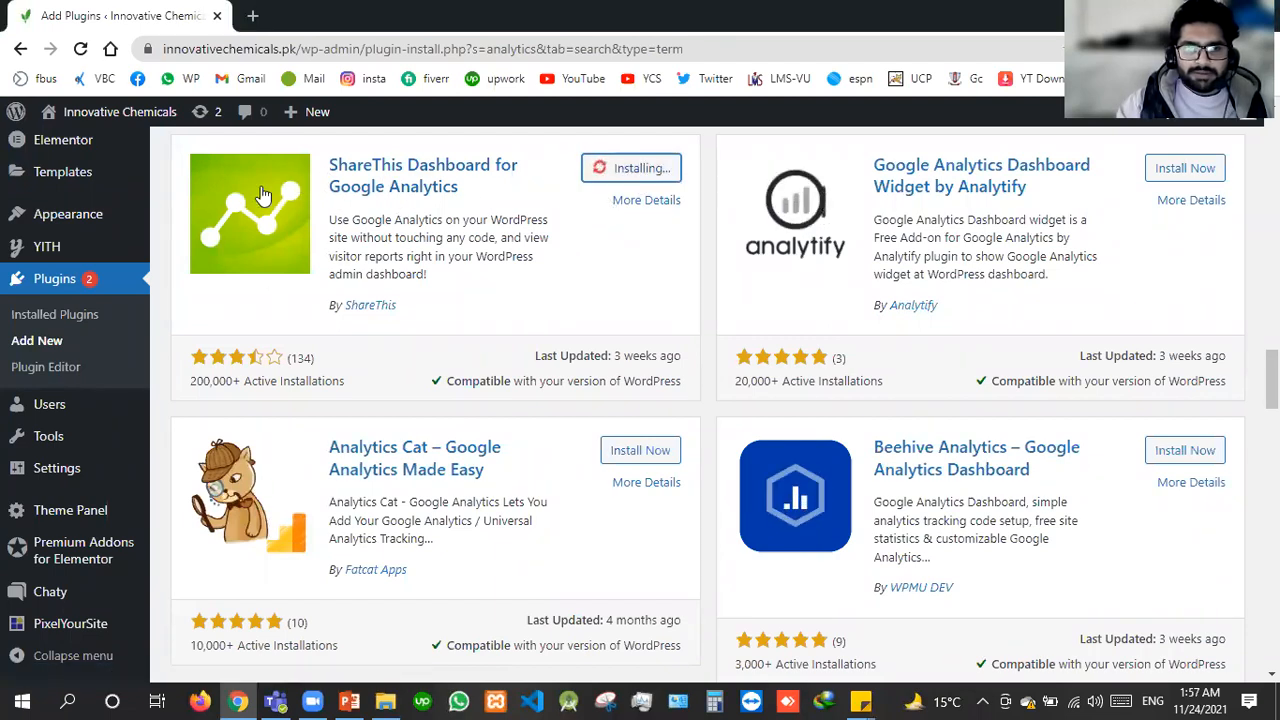
drag(337, 220, 553, 231)
drag(374, 238, 530, 286)
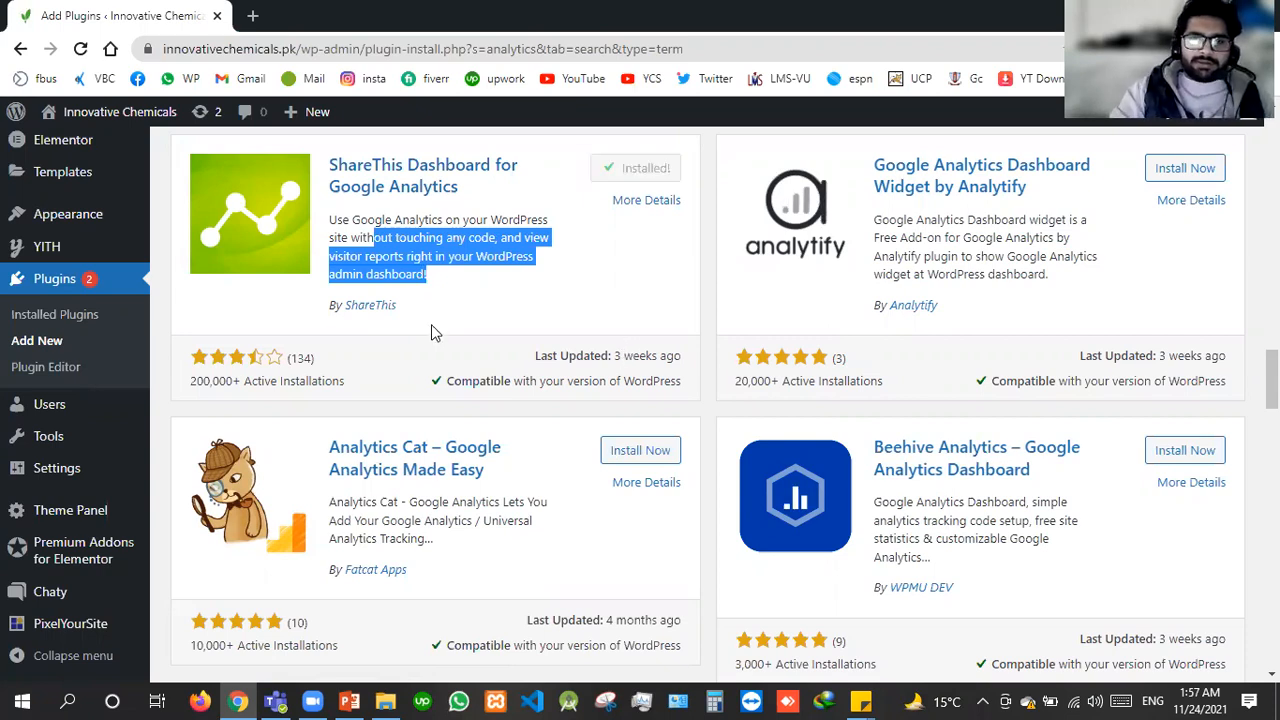
Return to the plugin directory's search field and select the whole search term "analytics"
scroll(1046, 201, up, 10)
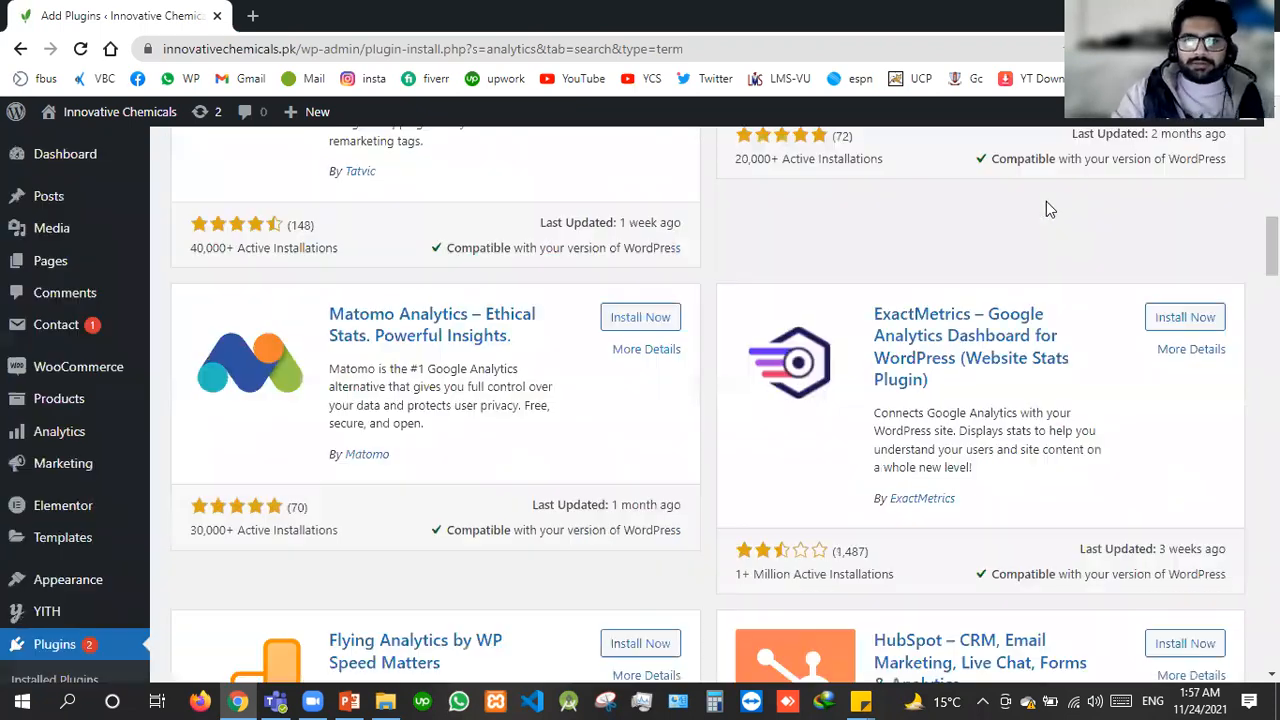
key(ctrl+a)
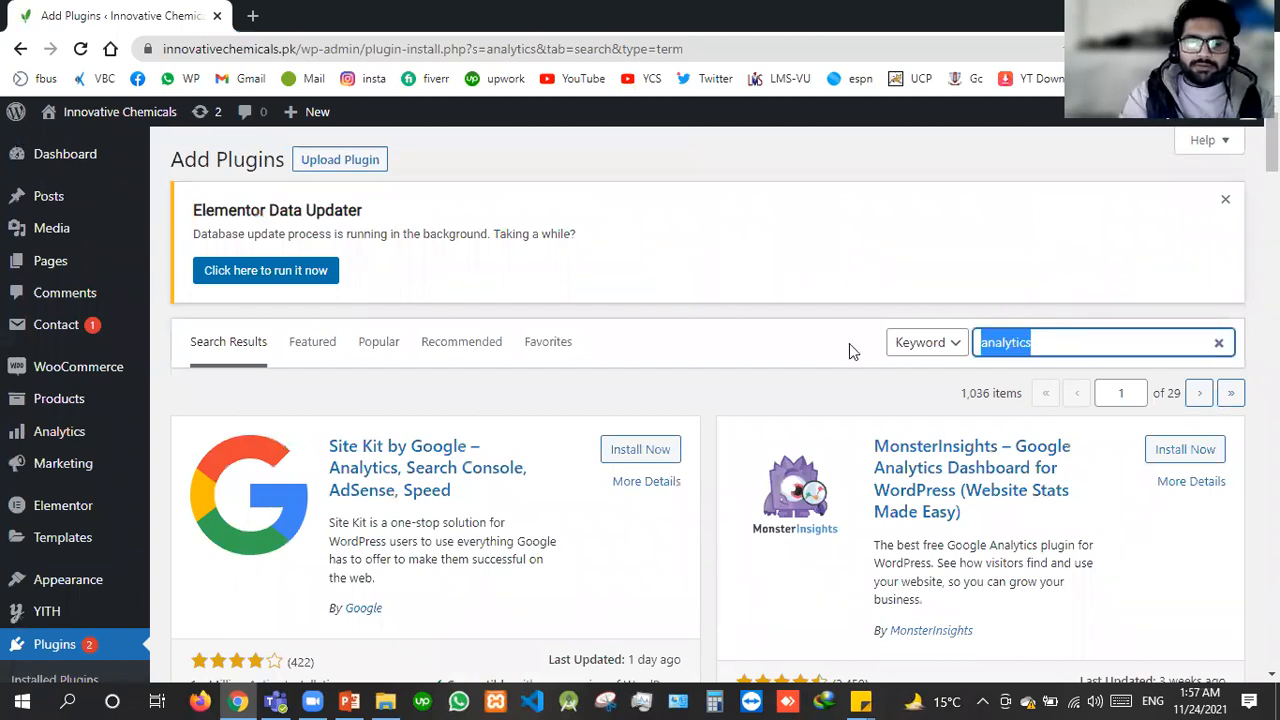
Search the plugin directory for "file manager"
text(file maanag)
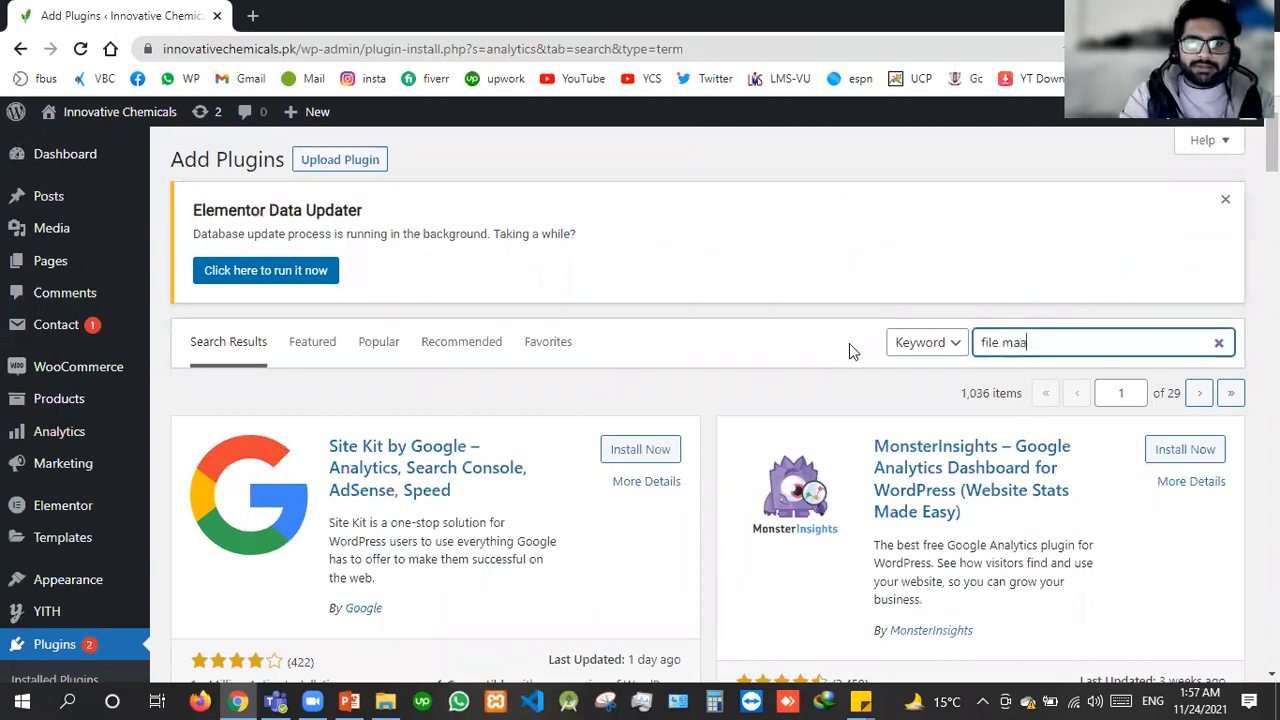
key(BackSpace)
key(BackSpace)
key(BackSpace)
key(BackSpace)
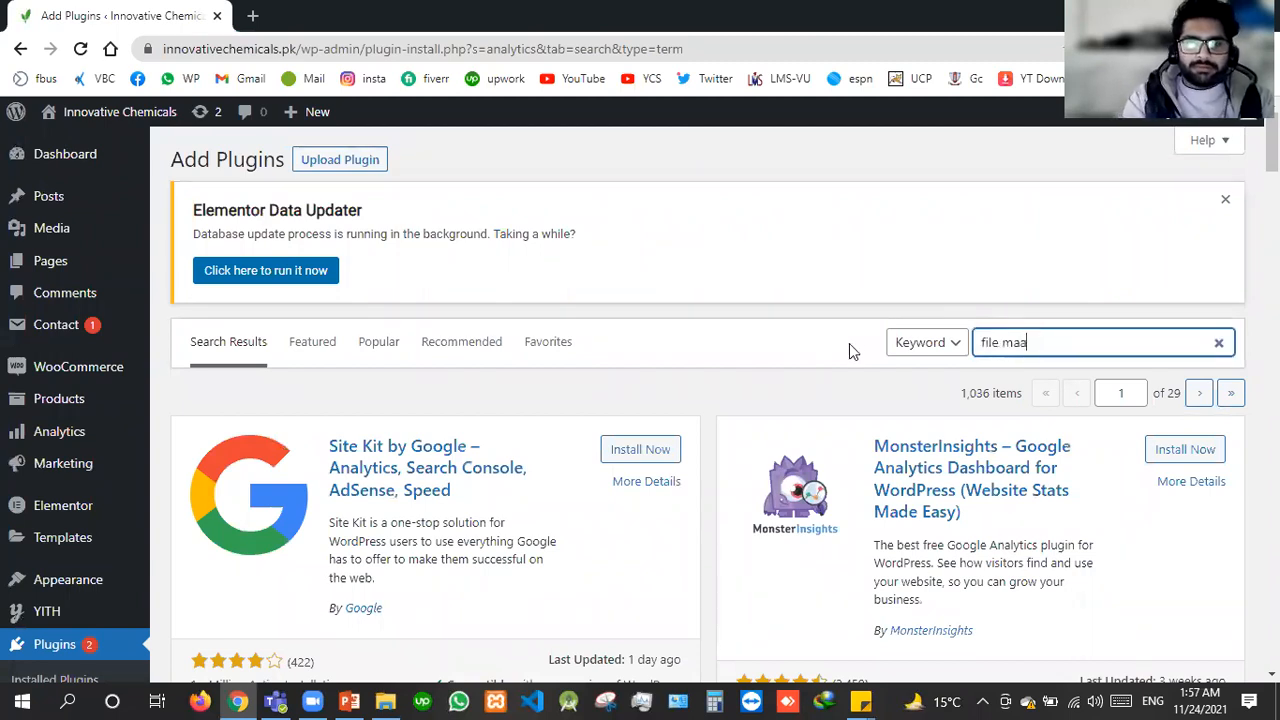
text(anager)
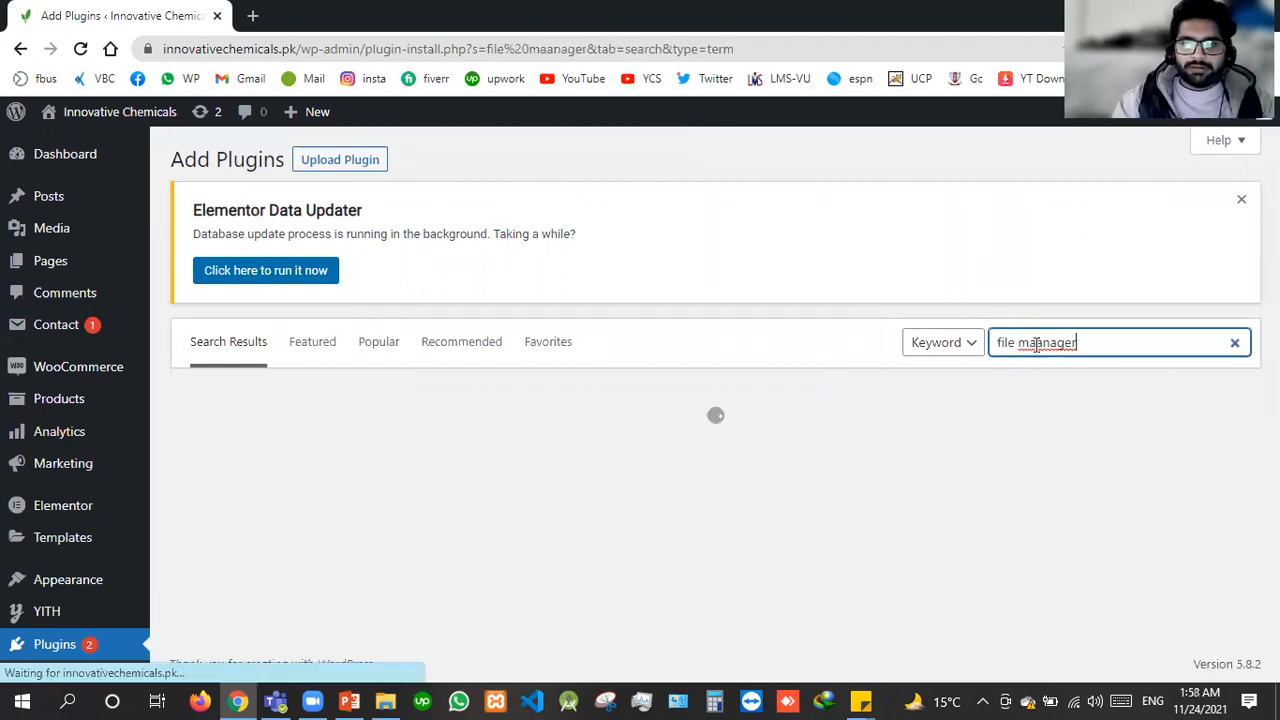
click(1035, 342)
key(BackSpace)
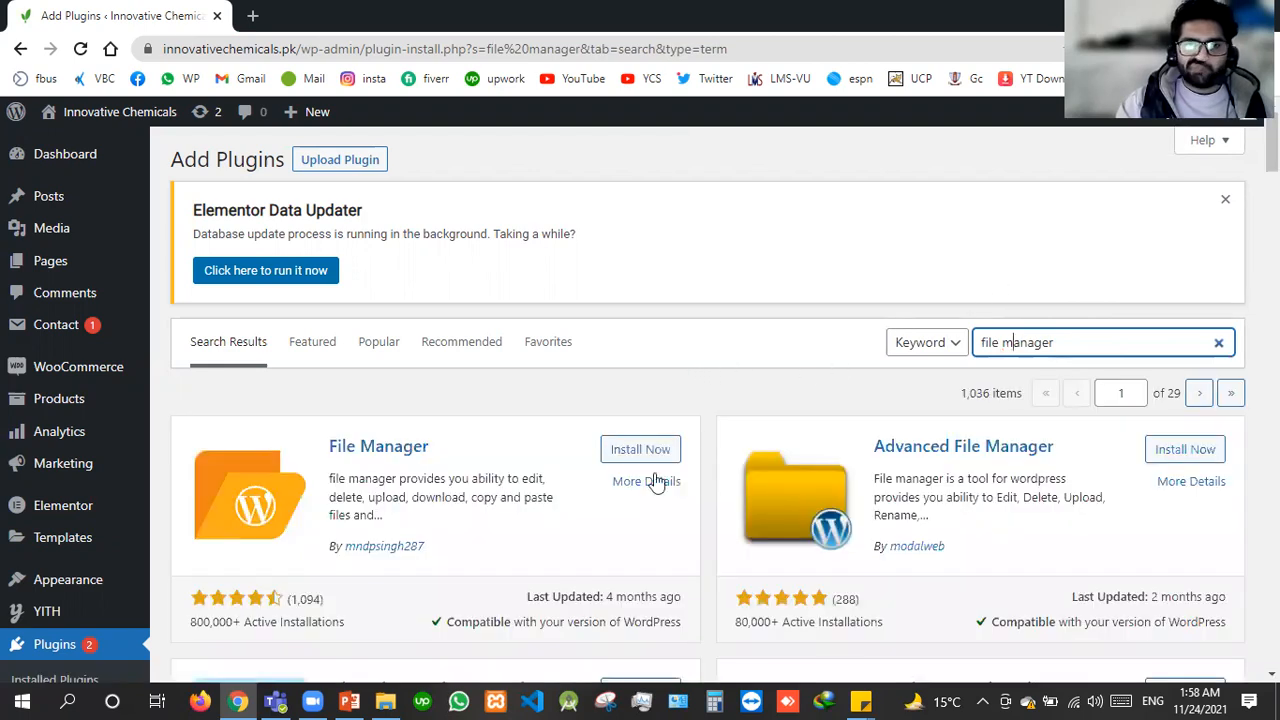
Install the File Manager plugin by mndpsingh287 and dismiss the Elementor Data Updater notice
click(643, 452)
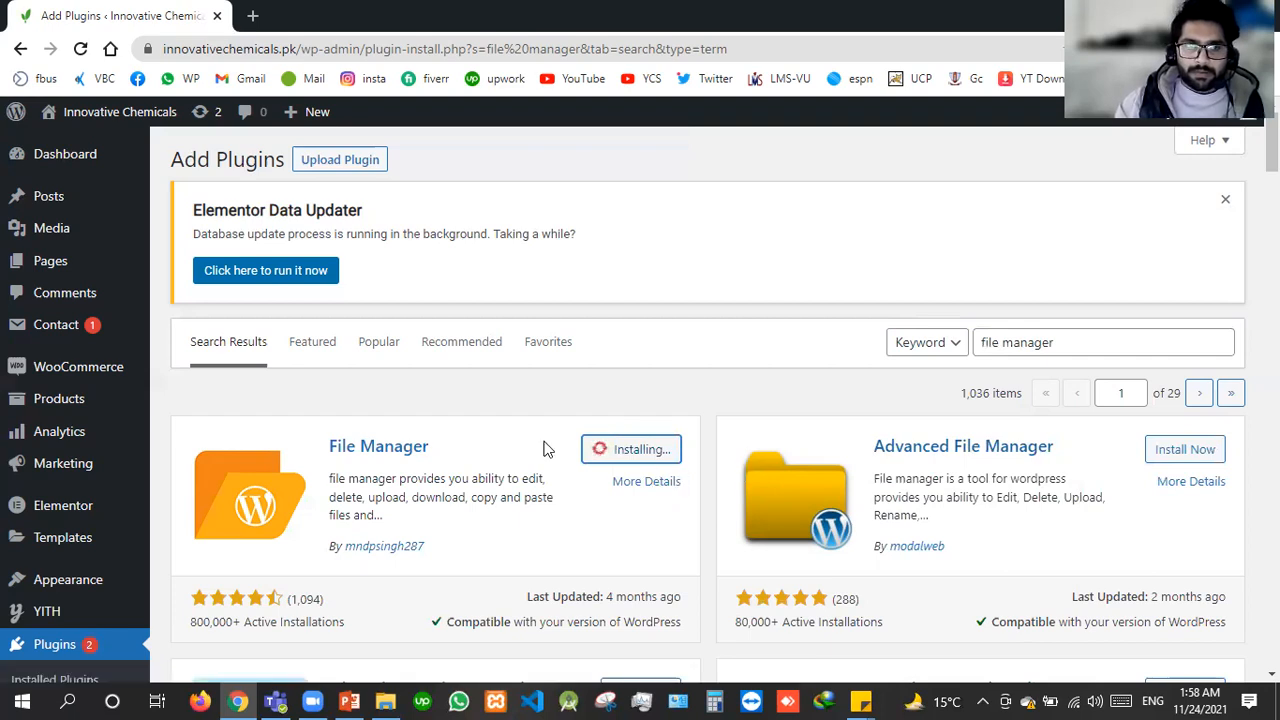
click(1225, 204)
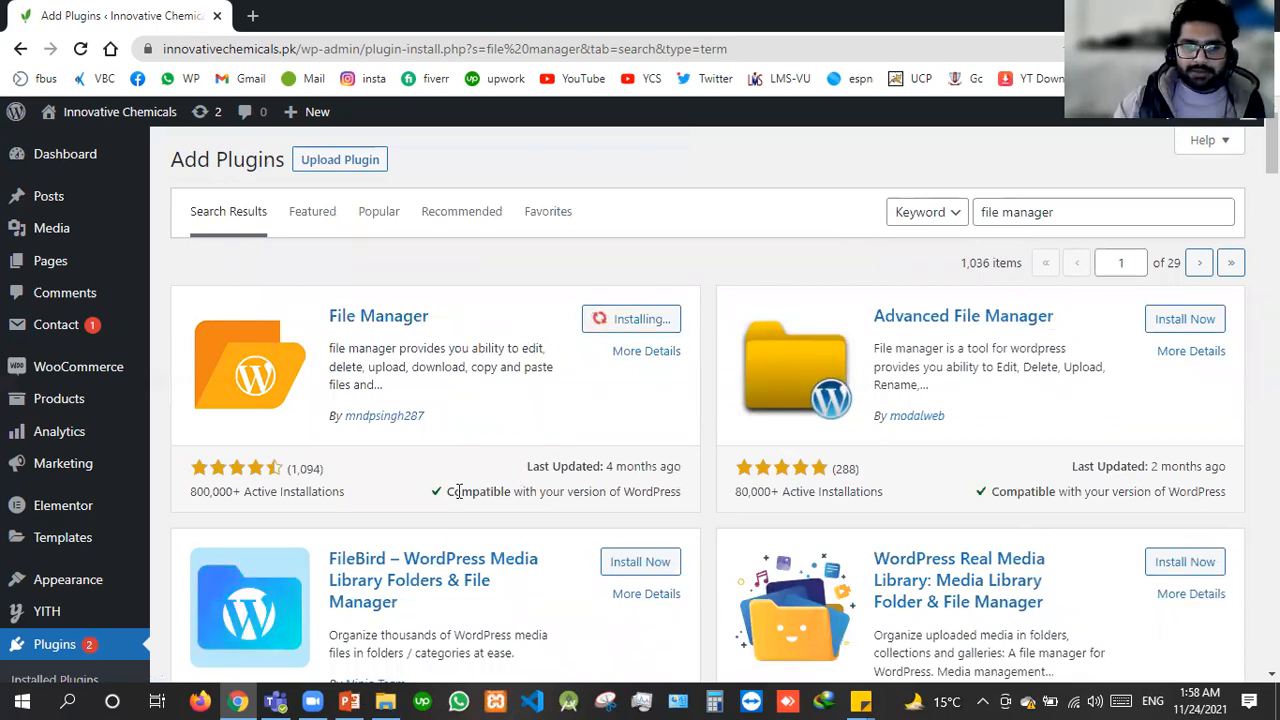
Switch to PowerPoint and review the remaining lecture topics on slide 2, from Translation through On page SEO, Rank Math and WCFM/DOKAN
key(alt+Tab)
triple_click(406, 518)
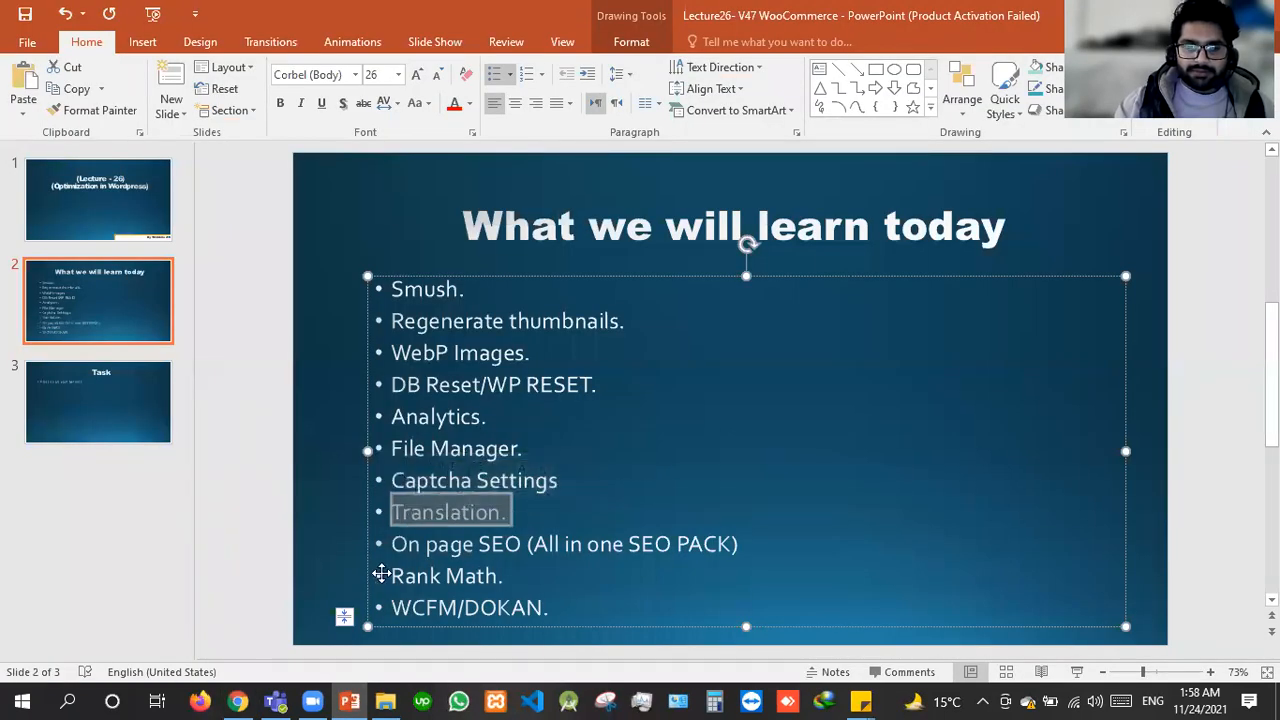
click(429, 577)
drag(388, 548, 624, 603)
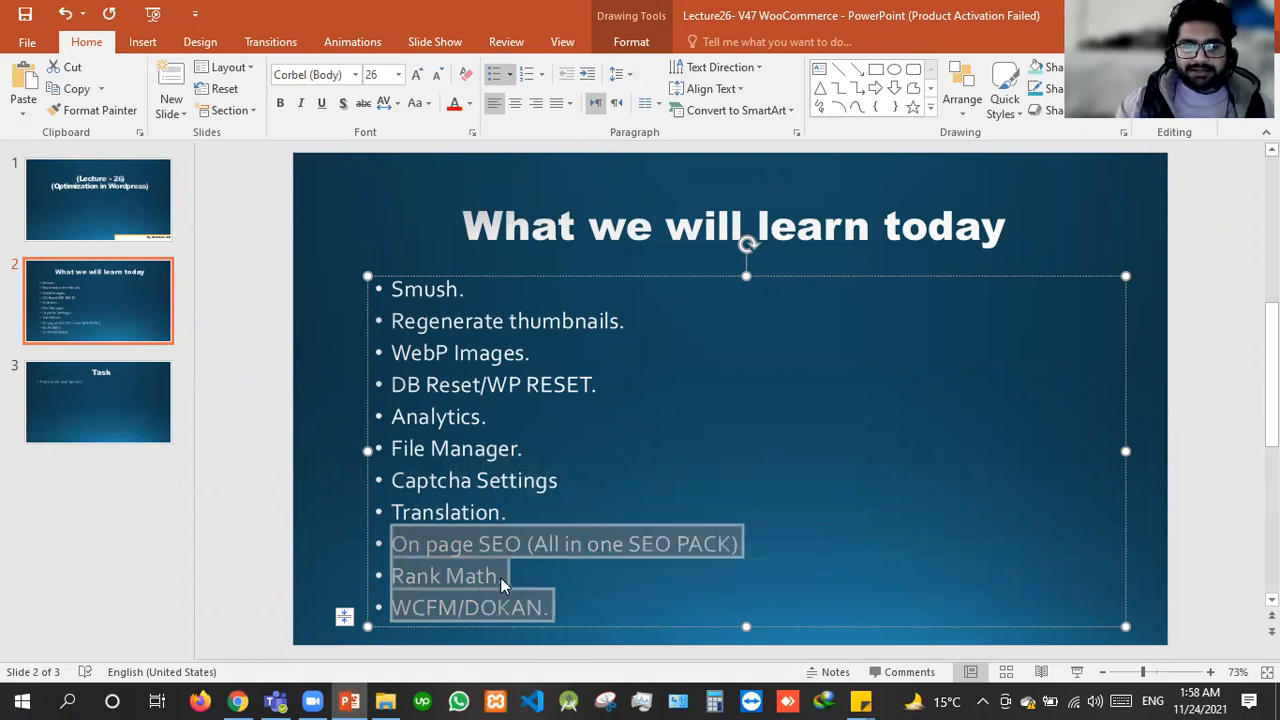
click(549, 545)
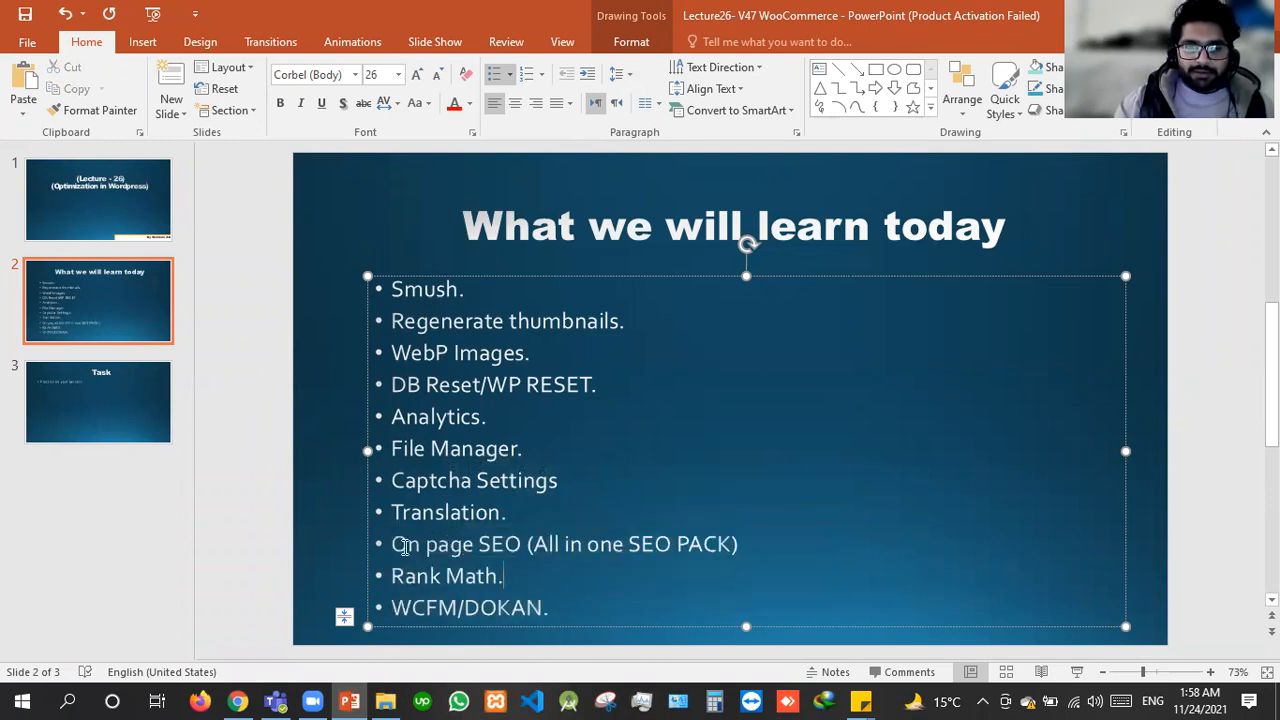
drag(395, 544, 440, 545)
drag(602, 592, 618, 605)
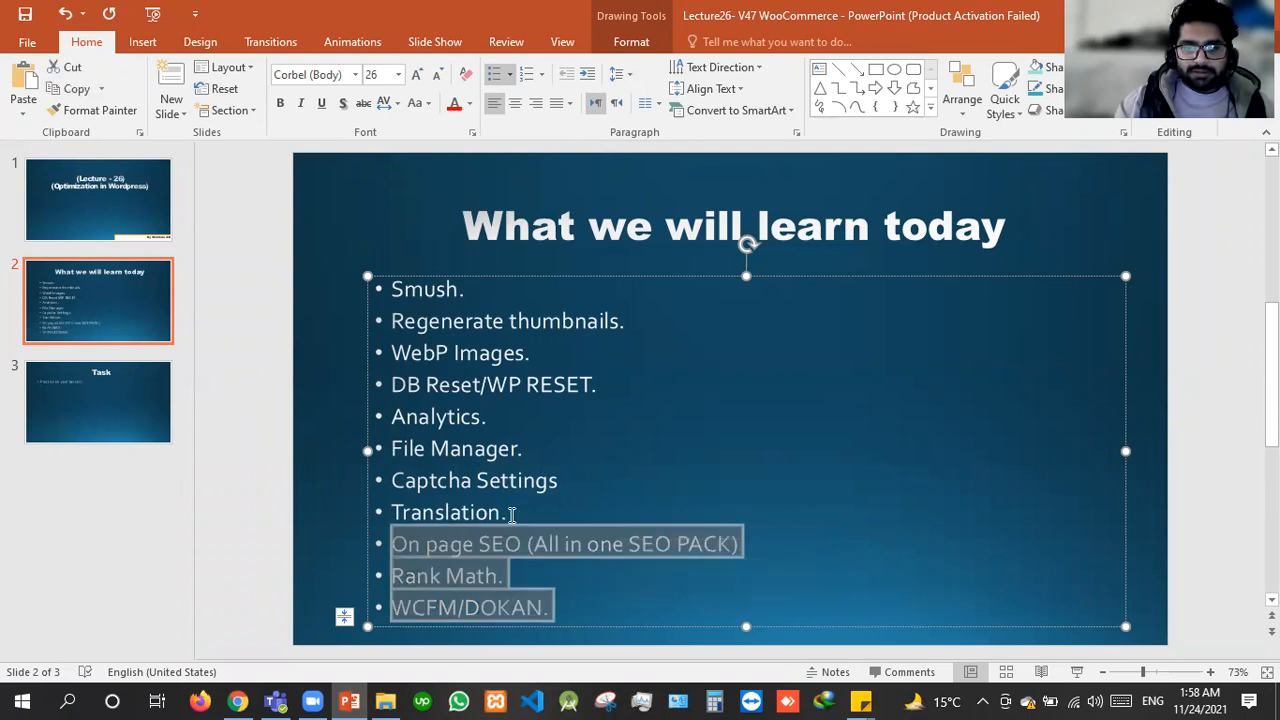
drag(511, 514, 380, 512)
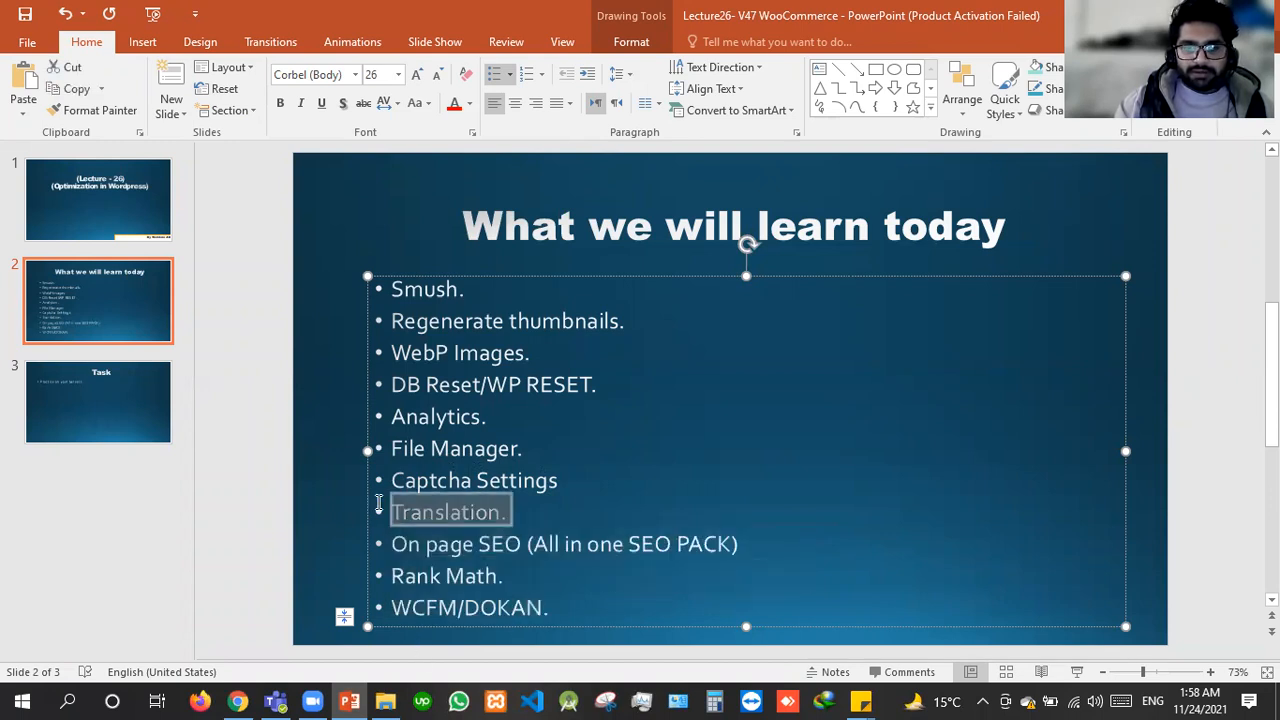
Switch back to the browser and search the plugin directory for "captcha"
click(349, 700)
drag(1053, 212, 1034, 212)
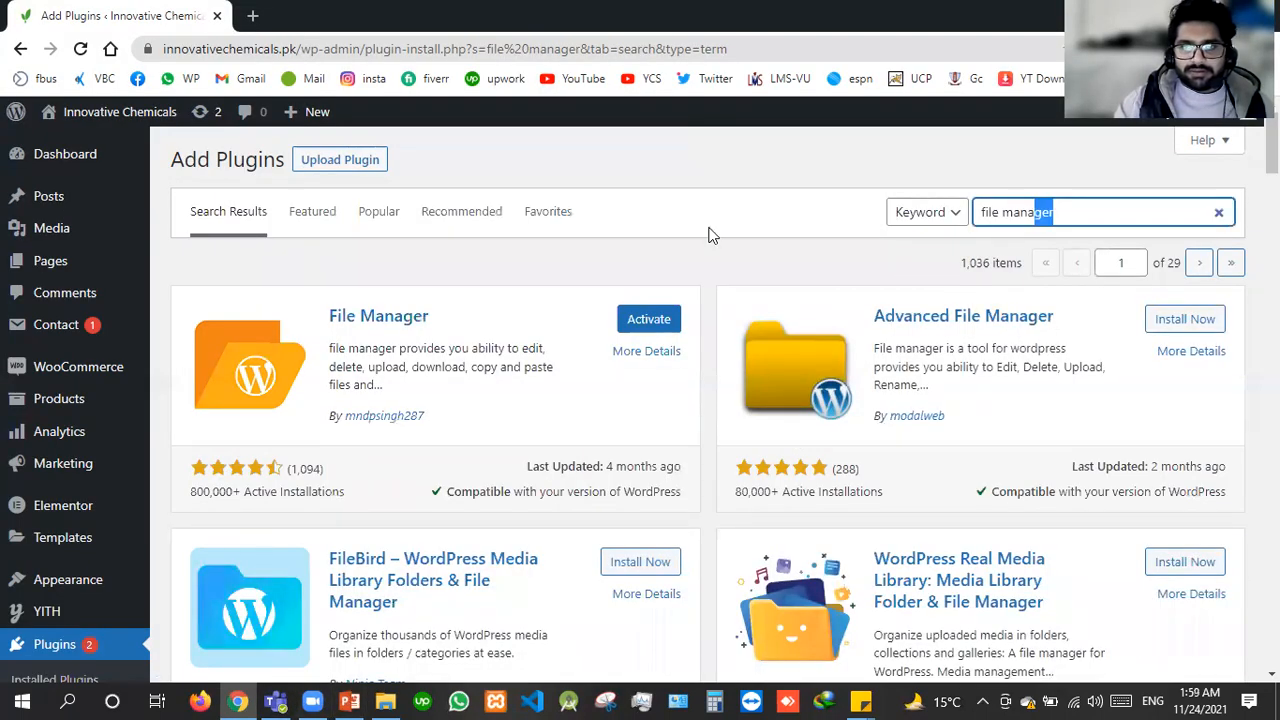
key(ctrl+a)
text(capt)
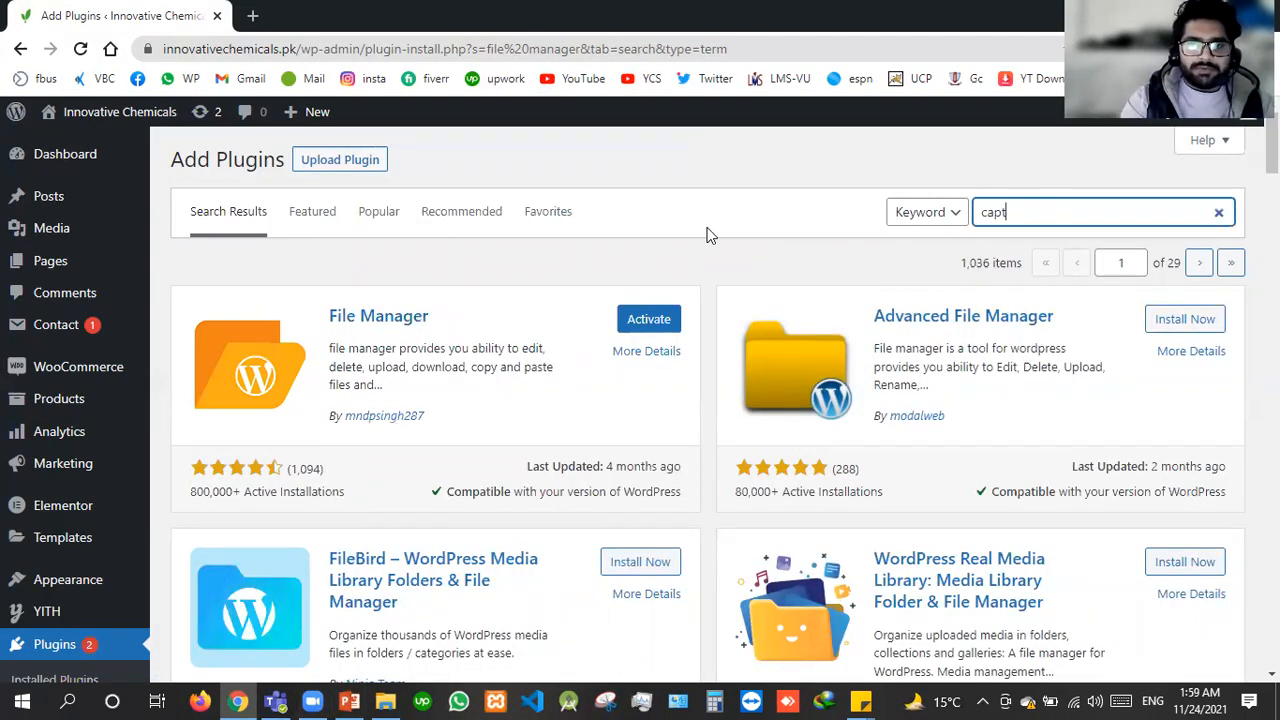
text(c)
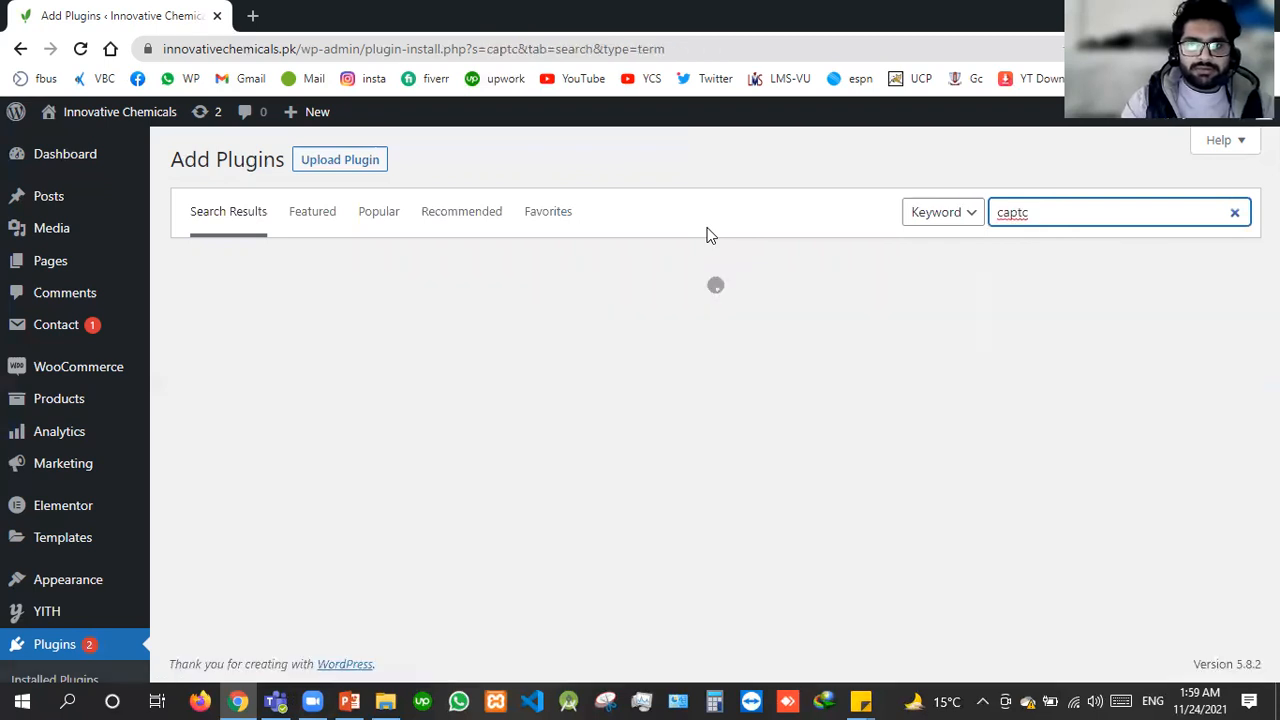
text(ha)
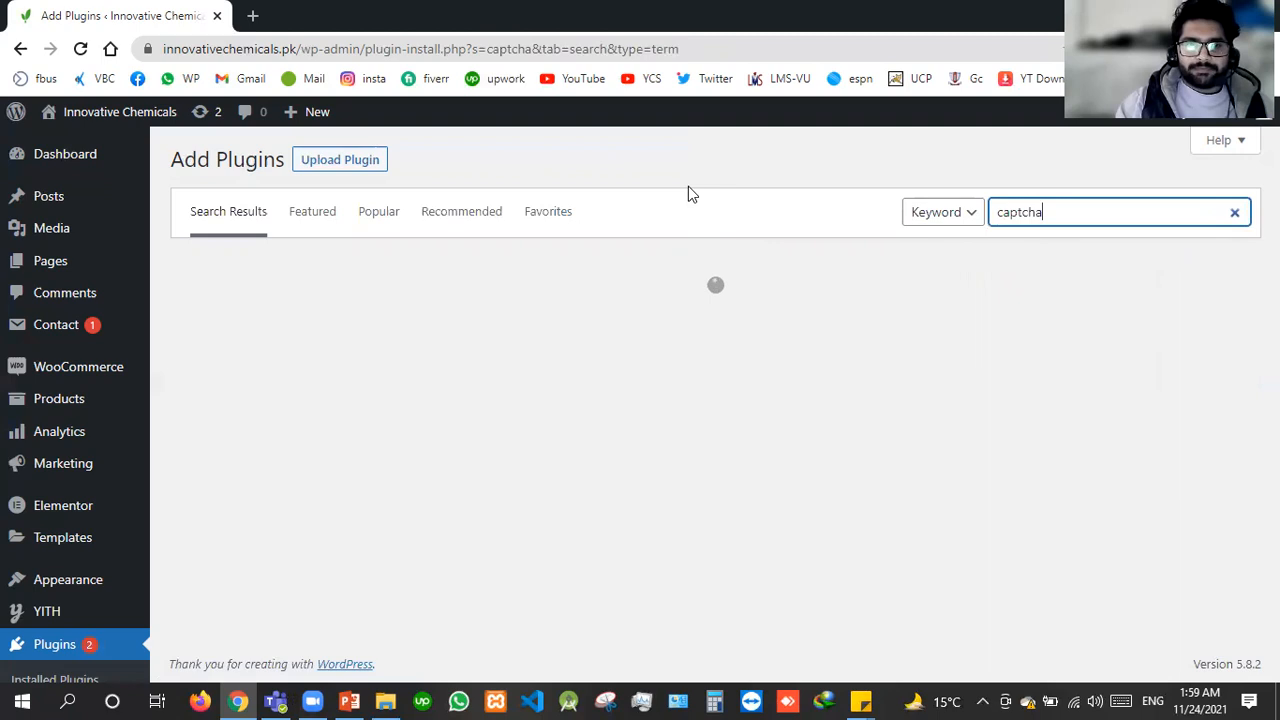
Look through the captcha plugins, install Really Simple CAPTCHA and highlight its description about the Contact Form 7 plugin
scroll(615, 400, down, 2)
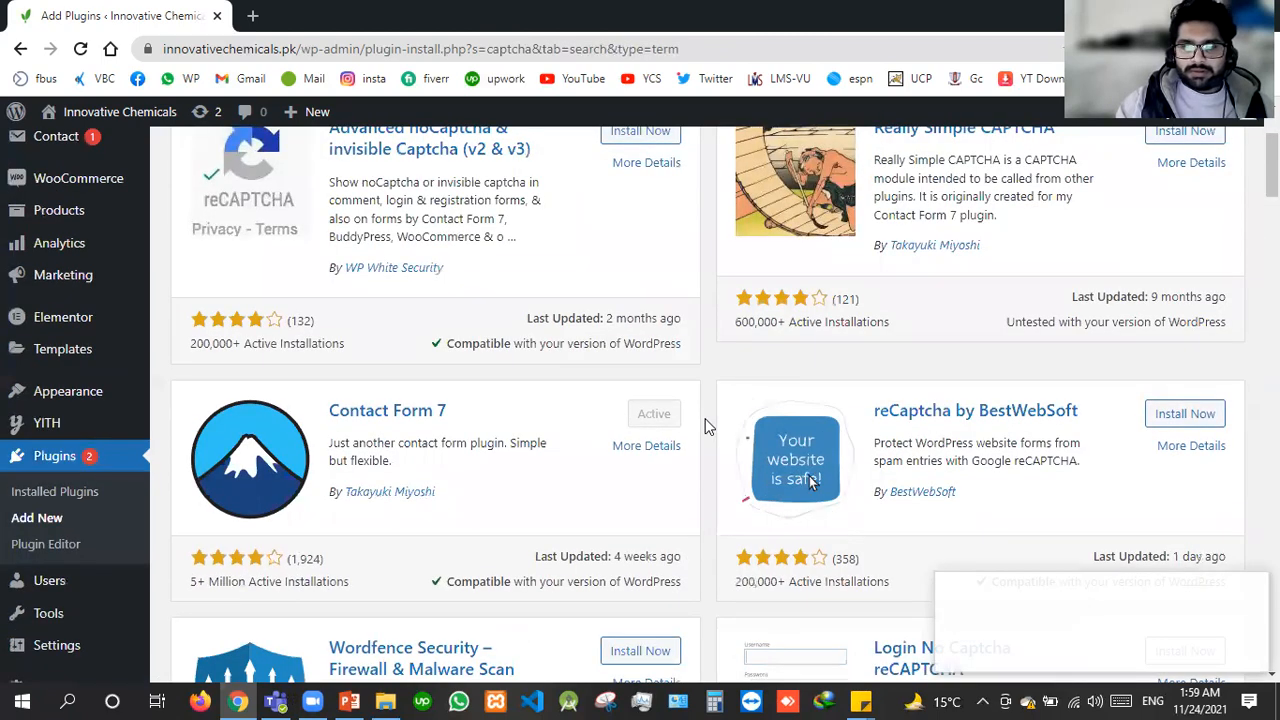
scroll(705, 426, down, 2)
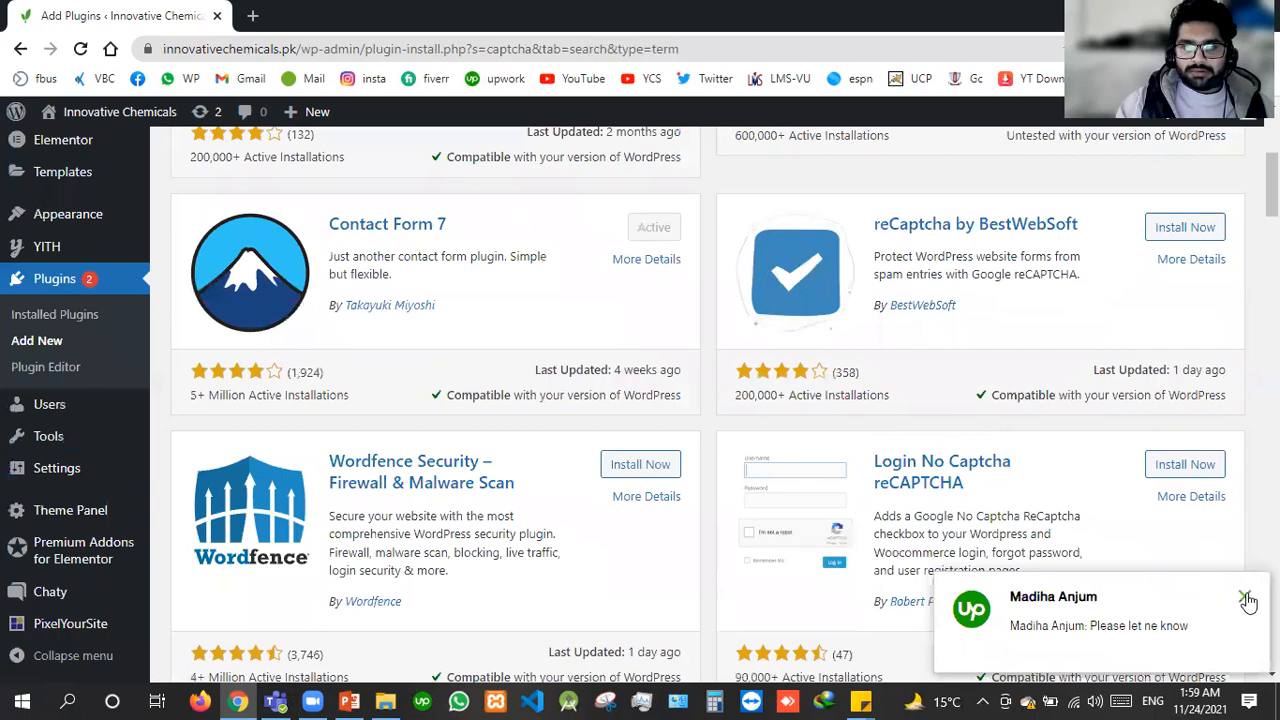
scroll(623, 337, up, 4)
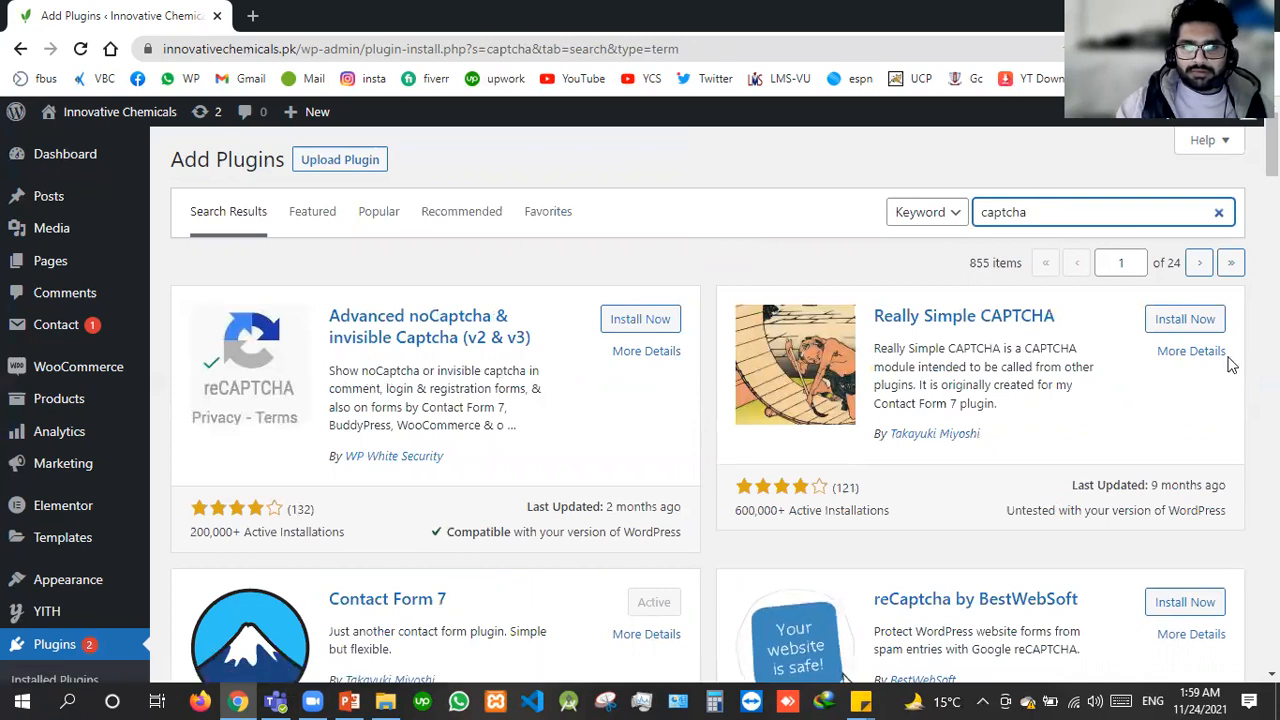
click(1155, 330)
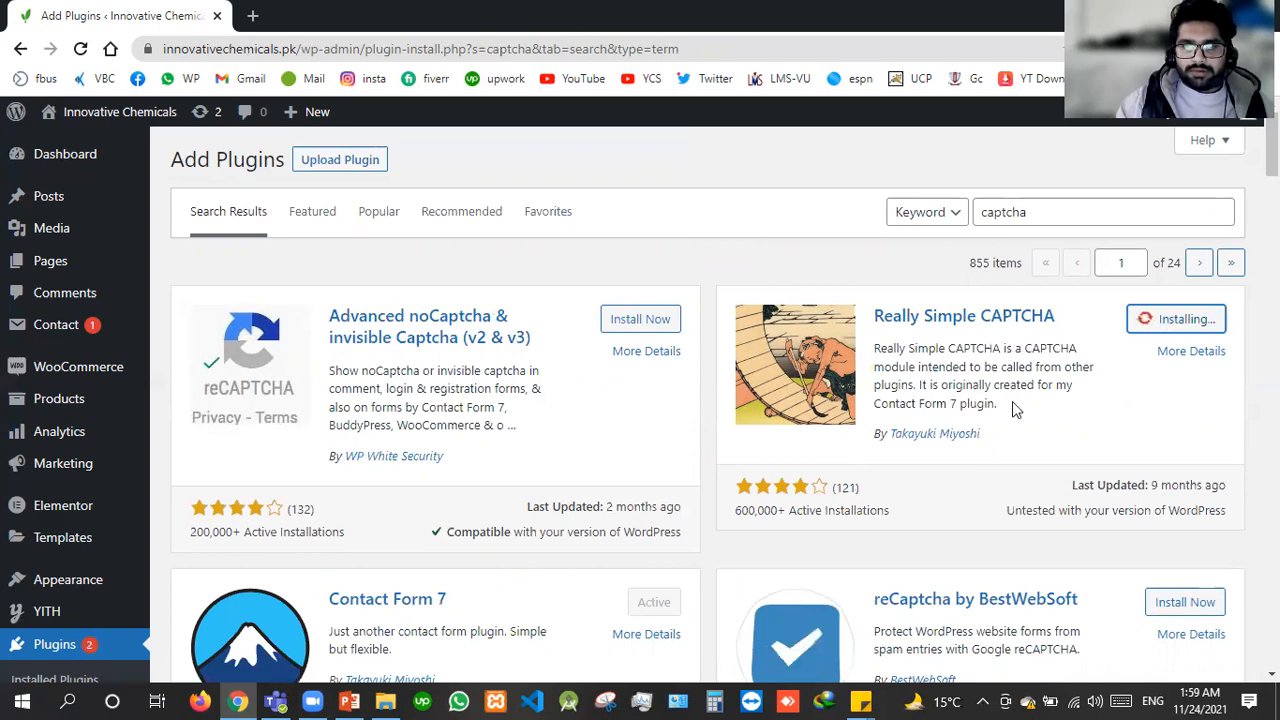
drag(908, 388, 998, 405)
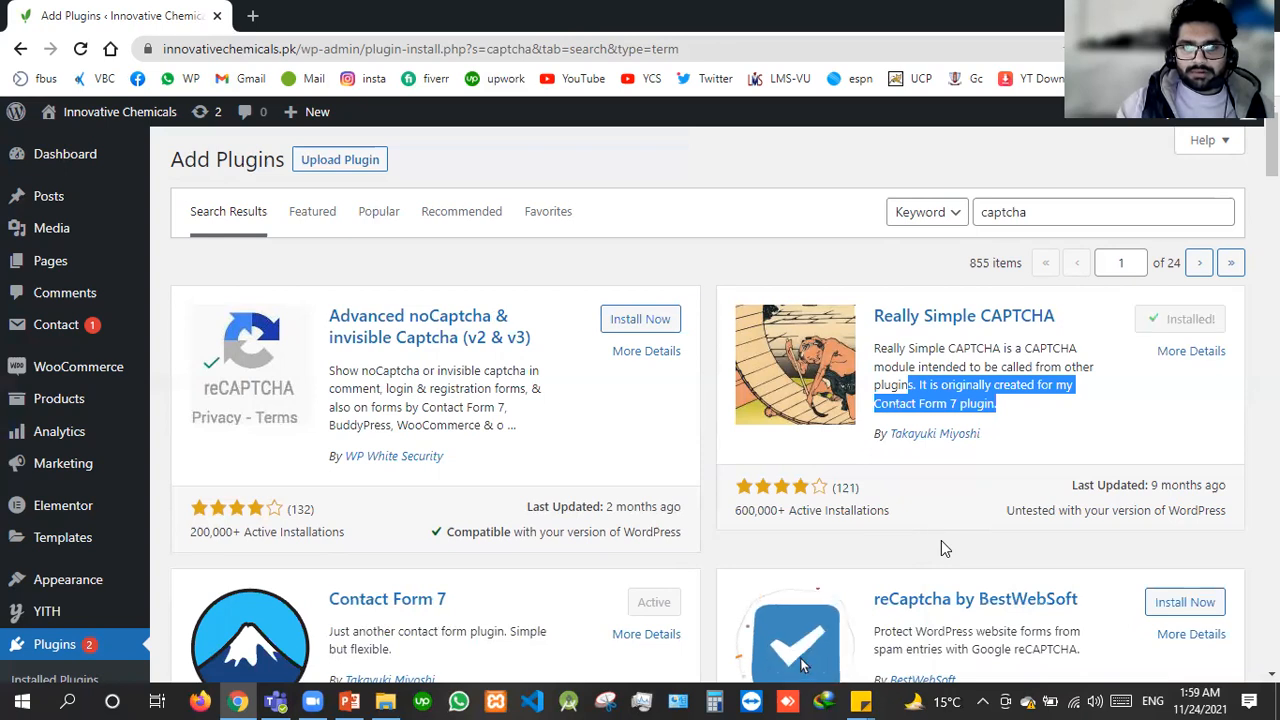
Check the topic list in PowerPoint and, back in the browser, open the form for uploading a plugin .zip file
click(364, 700)
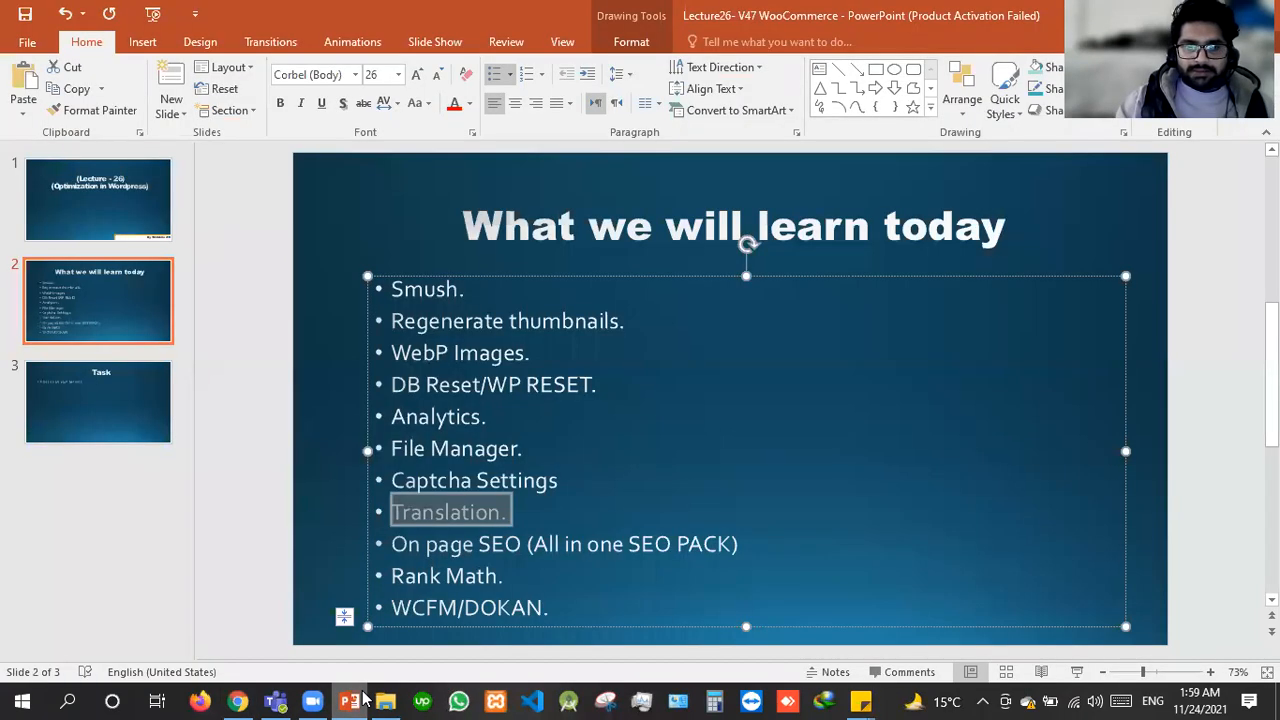
key(alt+Tab)
click(364, 172)
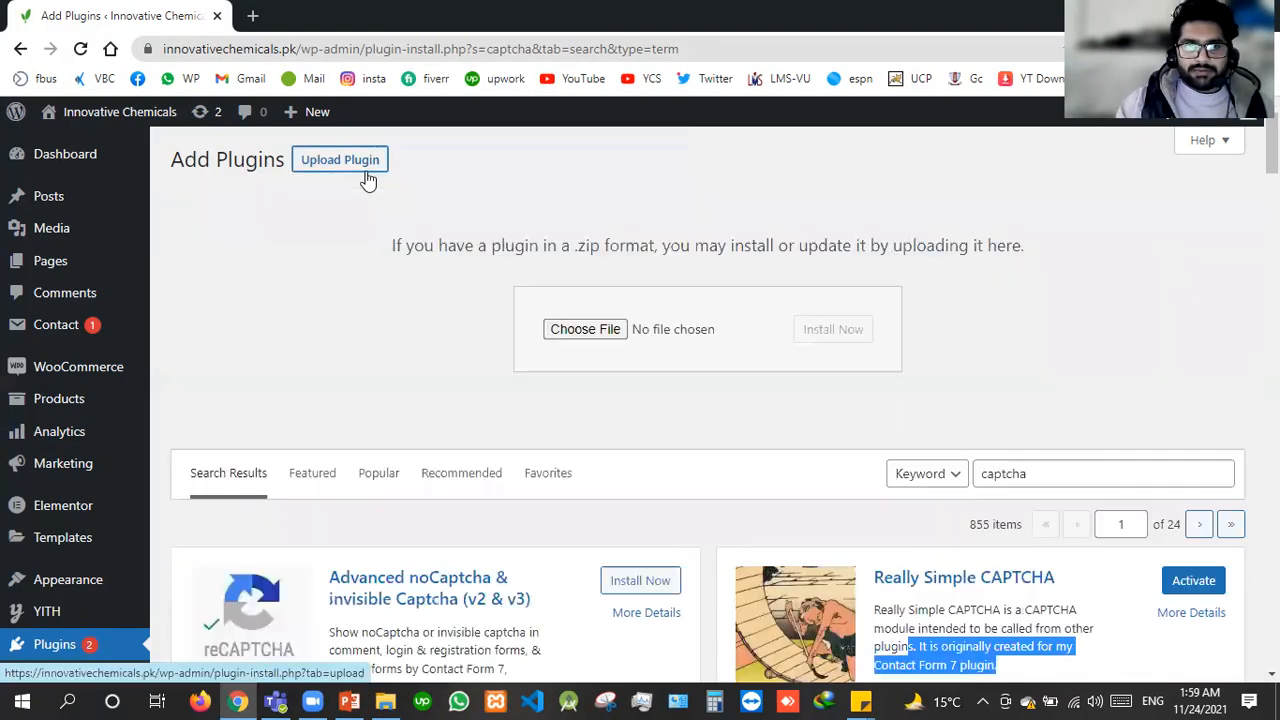
click(610, 329)
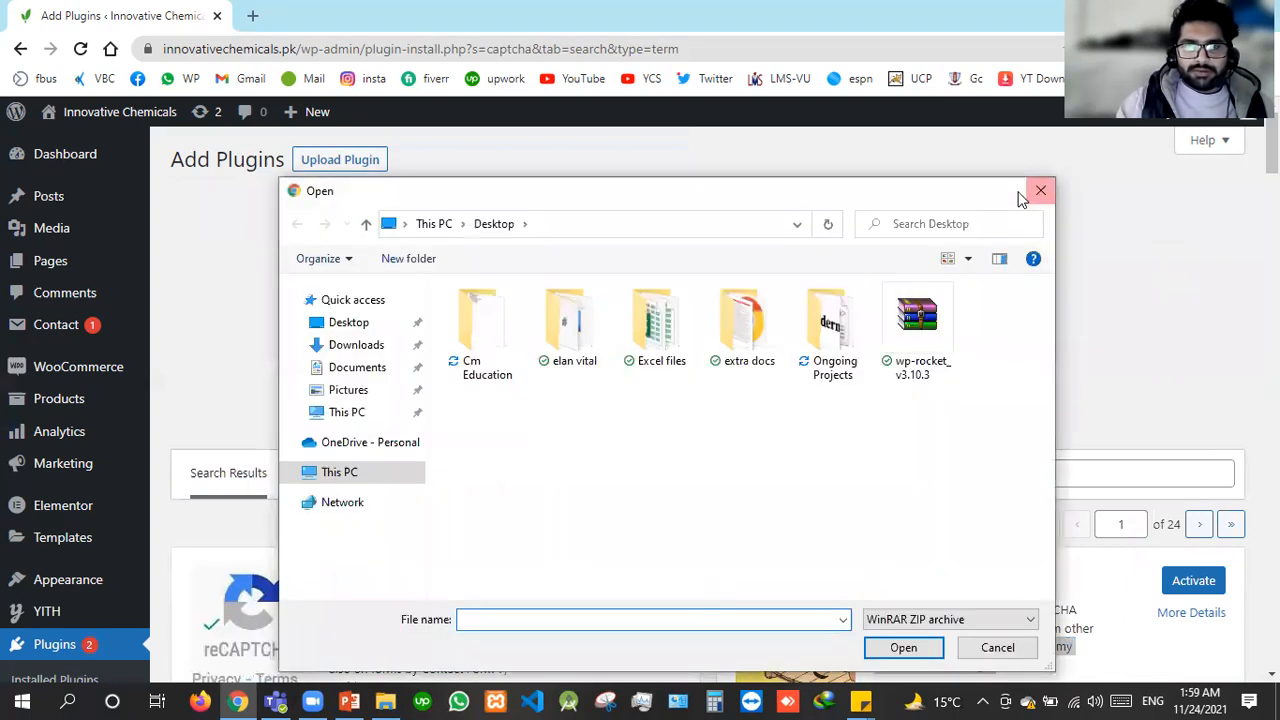
key(Escape)
Search the plugin directory for "manual translation" and look through the listed plugins
key(Tab)
text(manual )
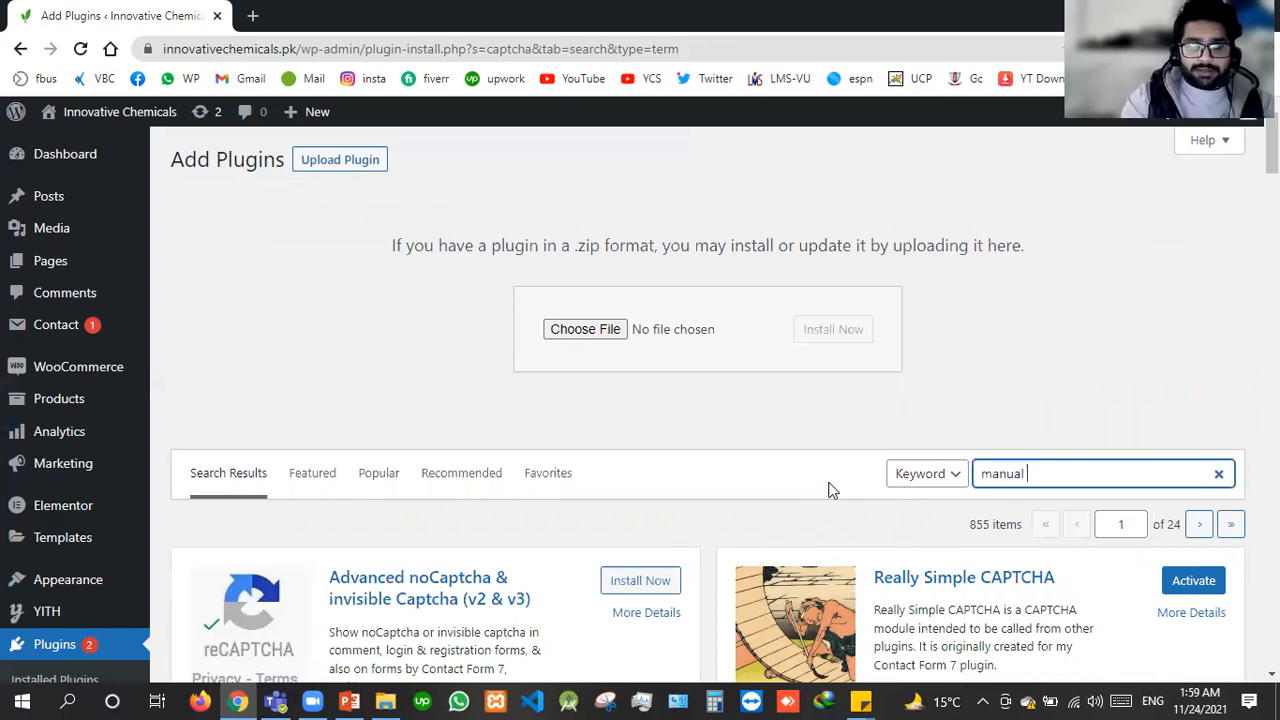
text(transal)
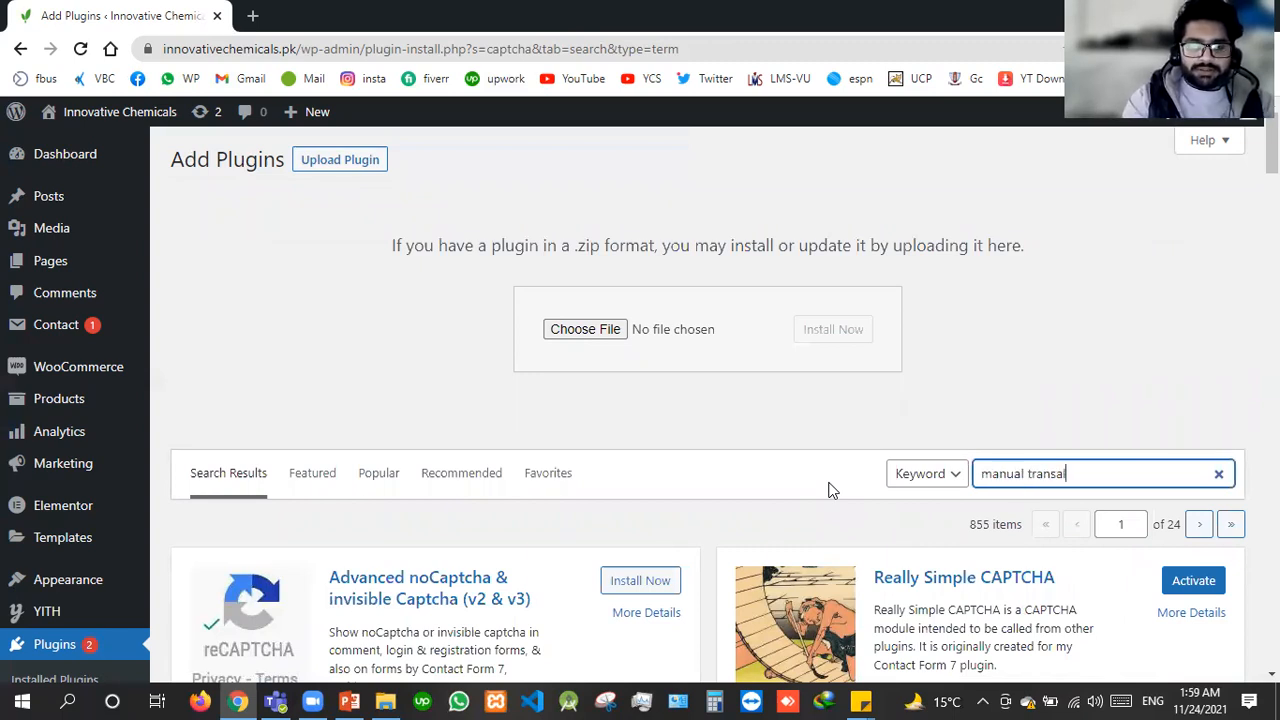
text(t)
key(BackSpace)
key(BackSpace)
key(BackSpace)
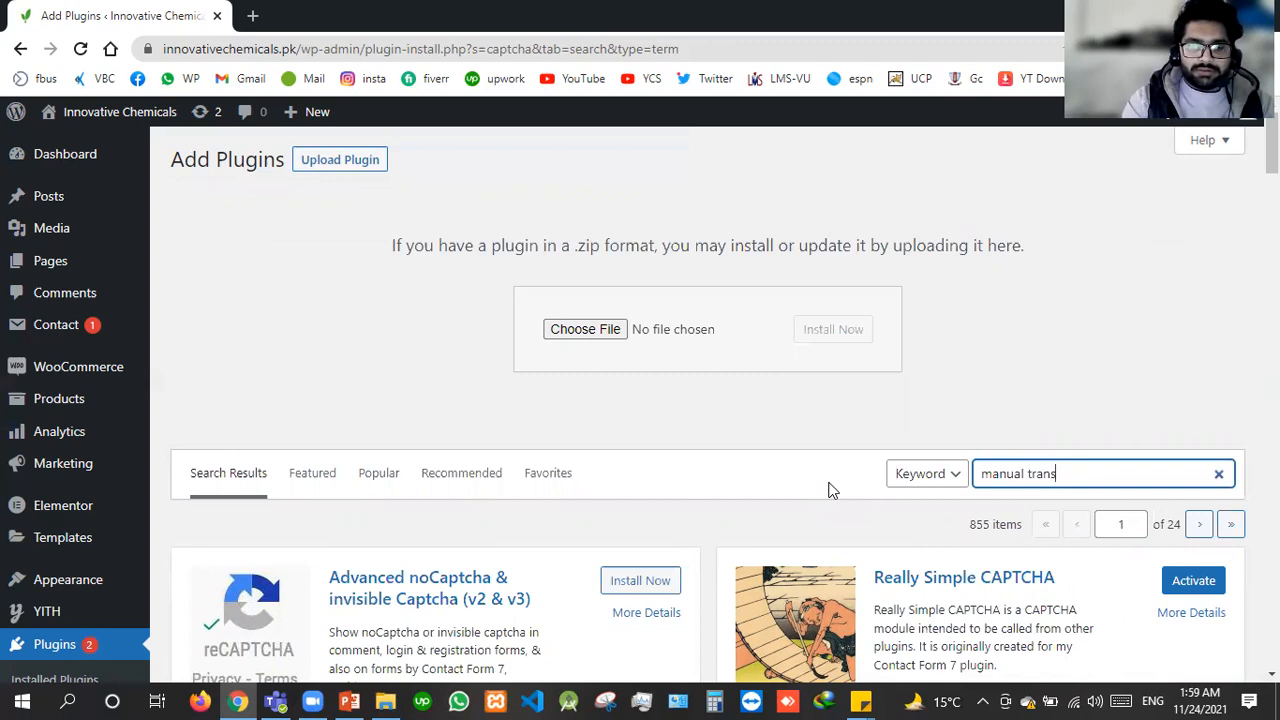
text(lation)
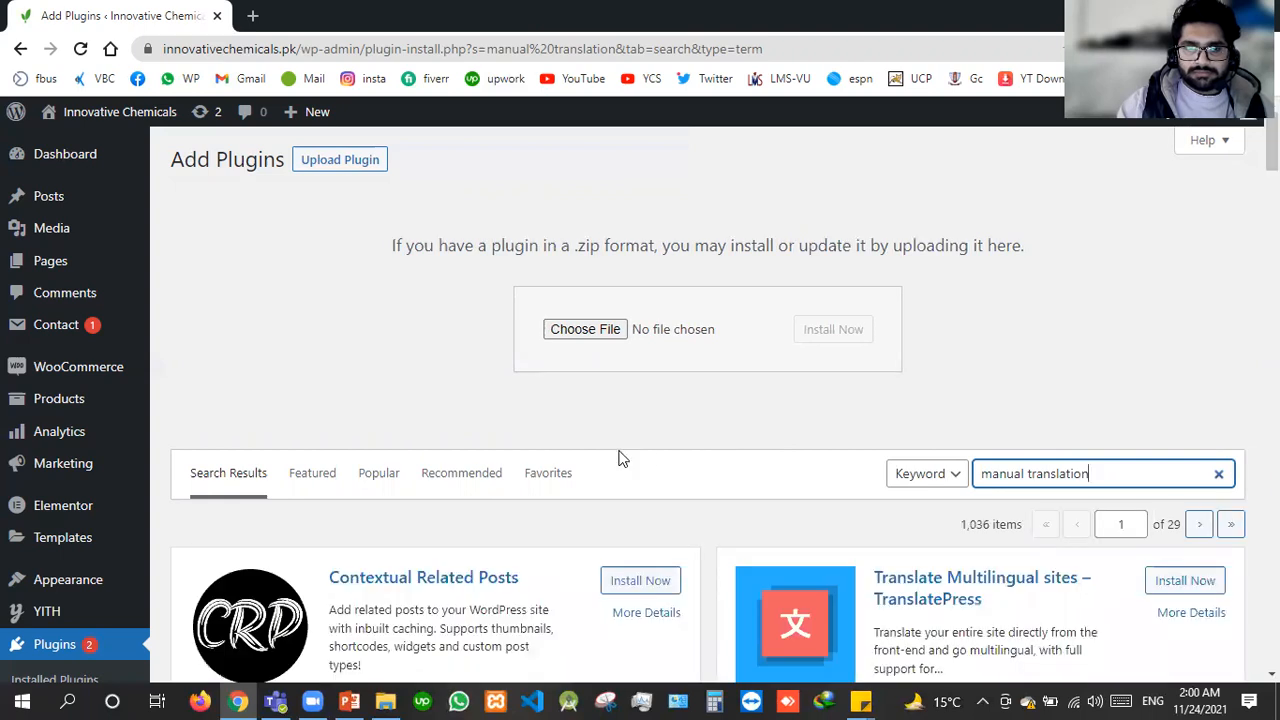
scroll(620, 457, down, 3)
scroll(618, 457, down, 6)
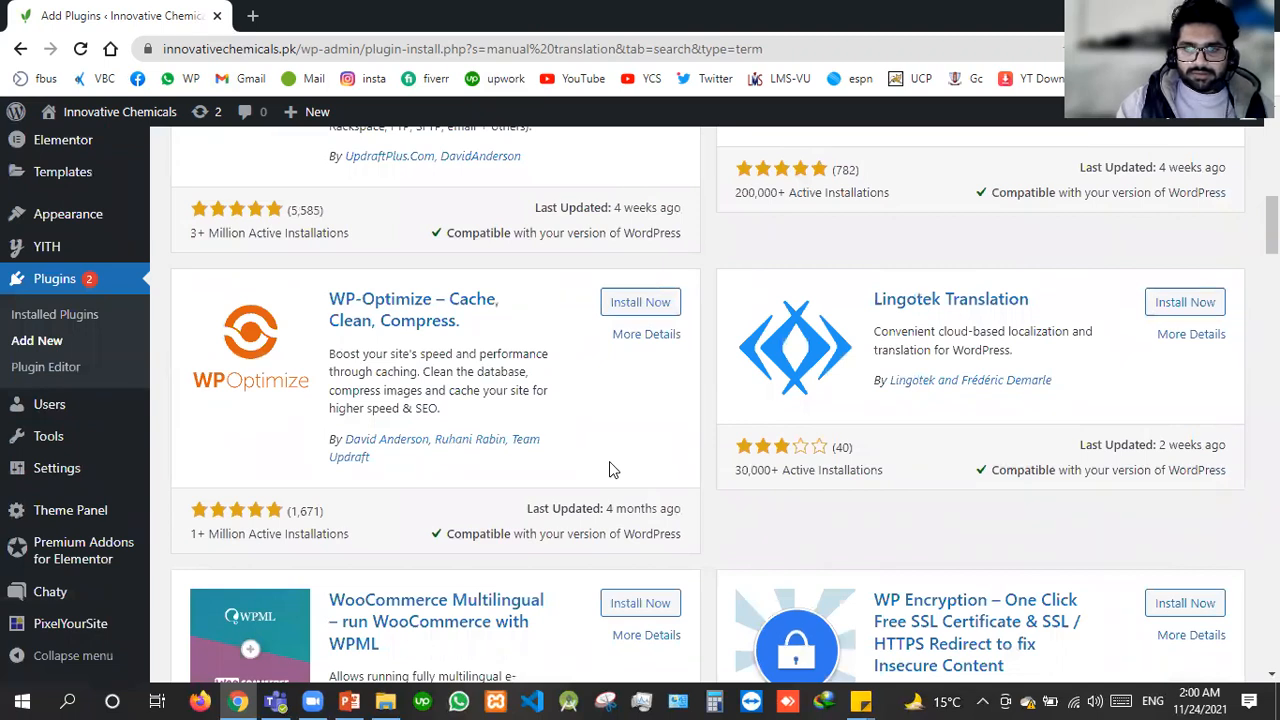
scroll(610, 468, down, 4)
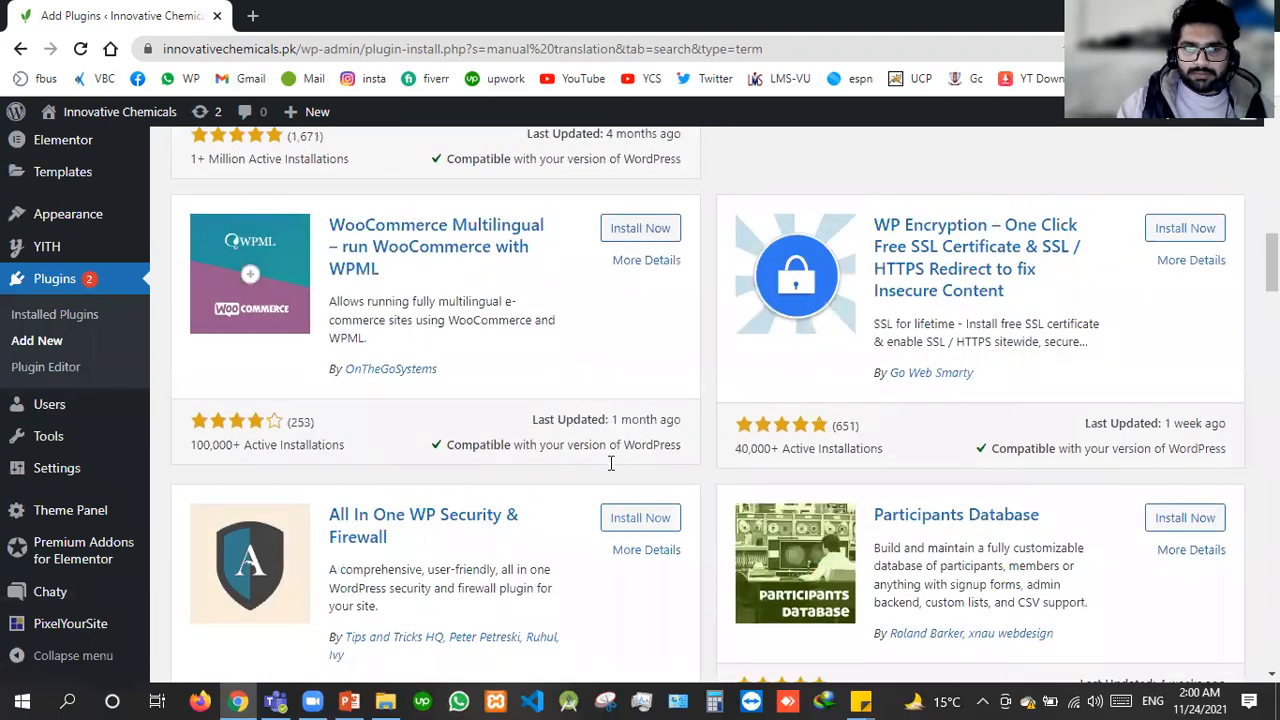
Upload the TranslatePress-Pro-2.1.6 zip archive from the Compressed folder in Downloads and start installing it as a plugin
key(Home)
click(581, 334)
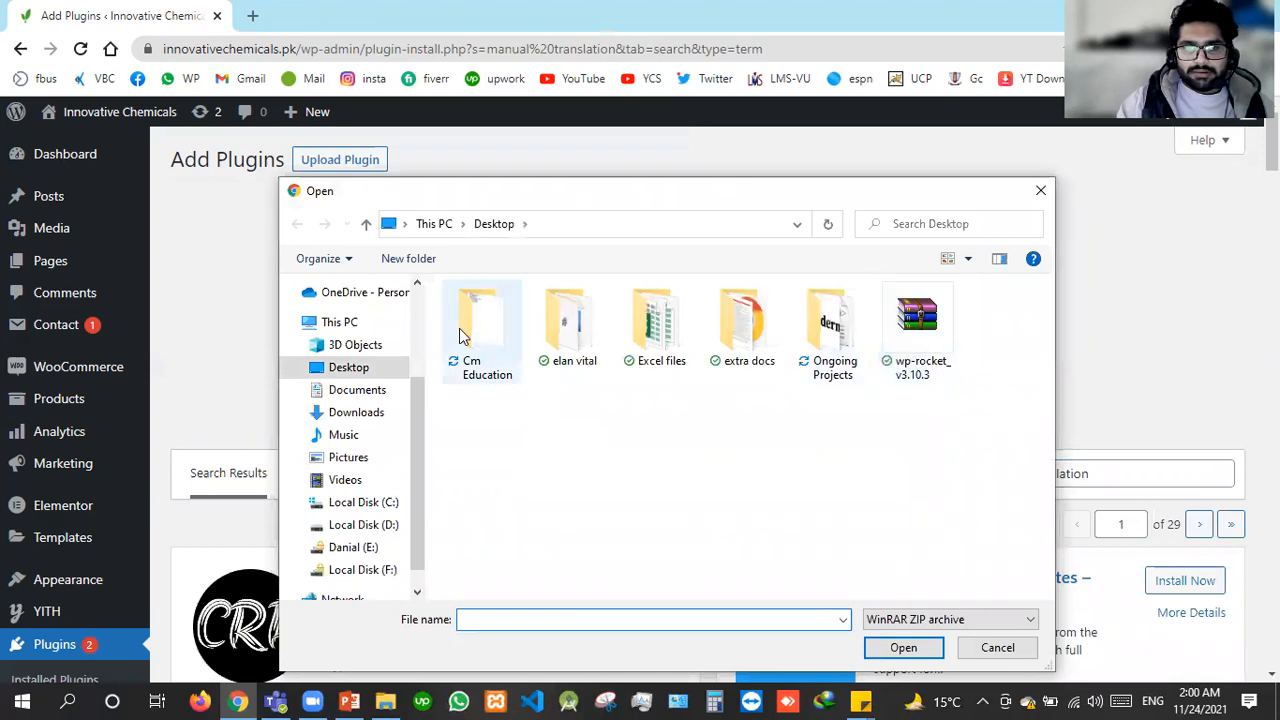
click(357, 420)
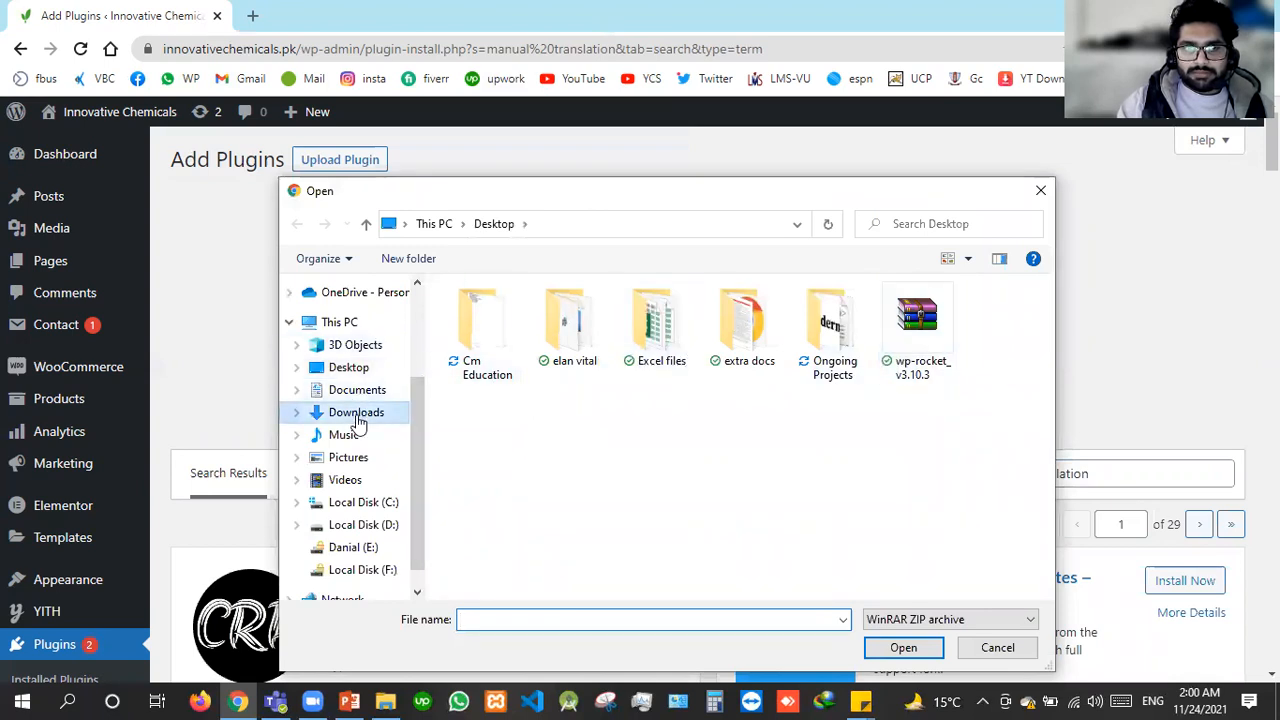
click(496, 381)
double_click(493, 380)
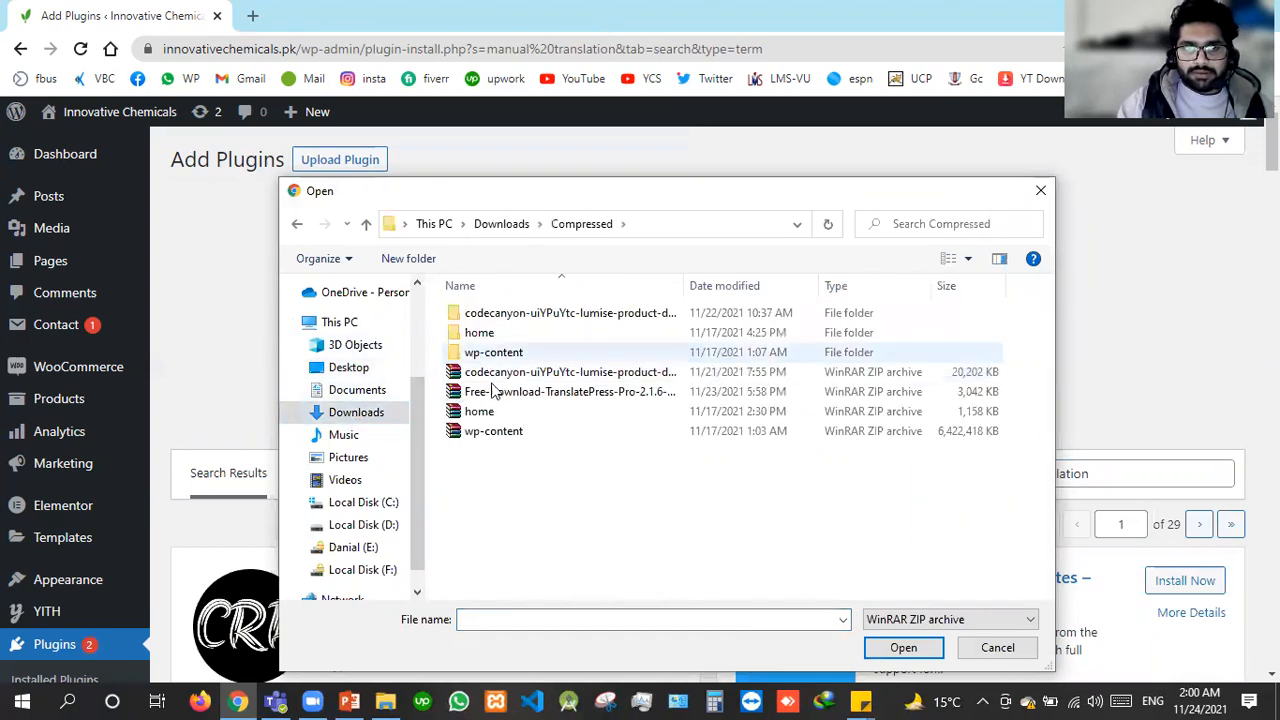
double_click(535, 398)
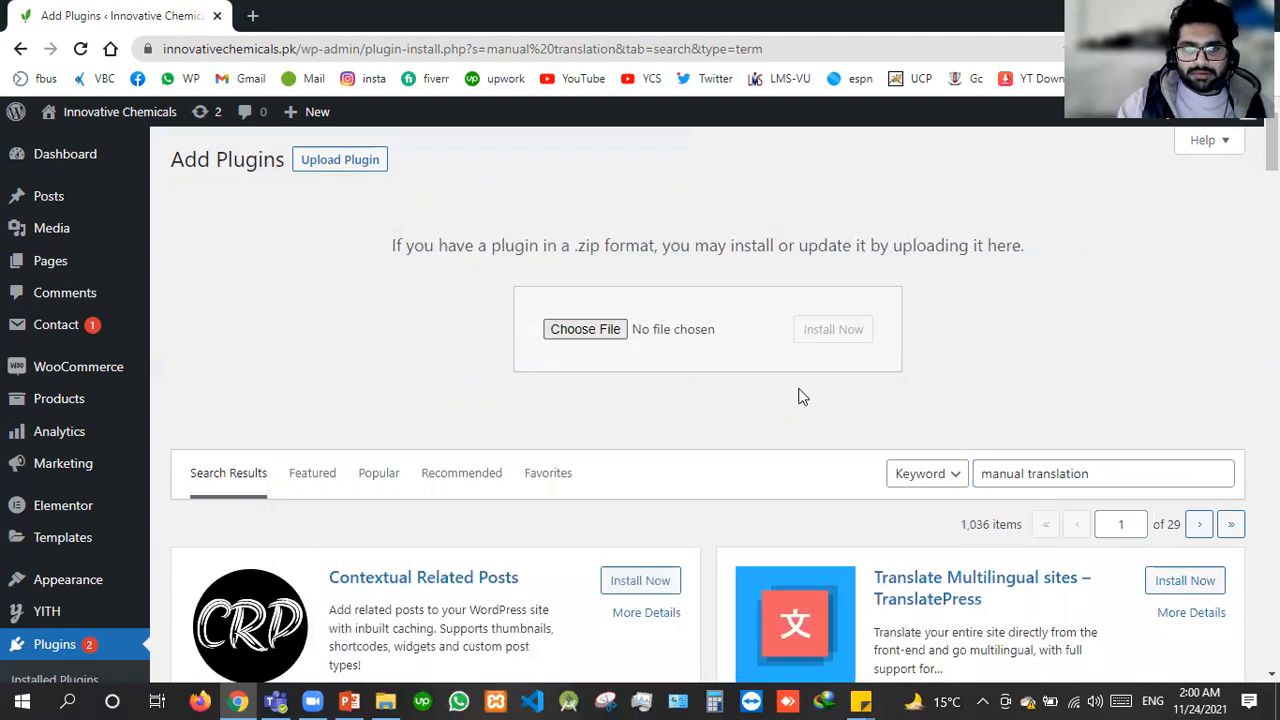
key(Tab)
key(Return)
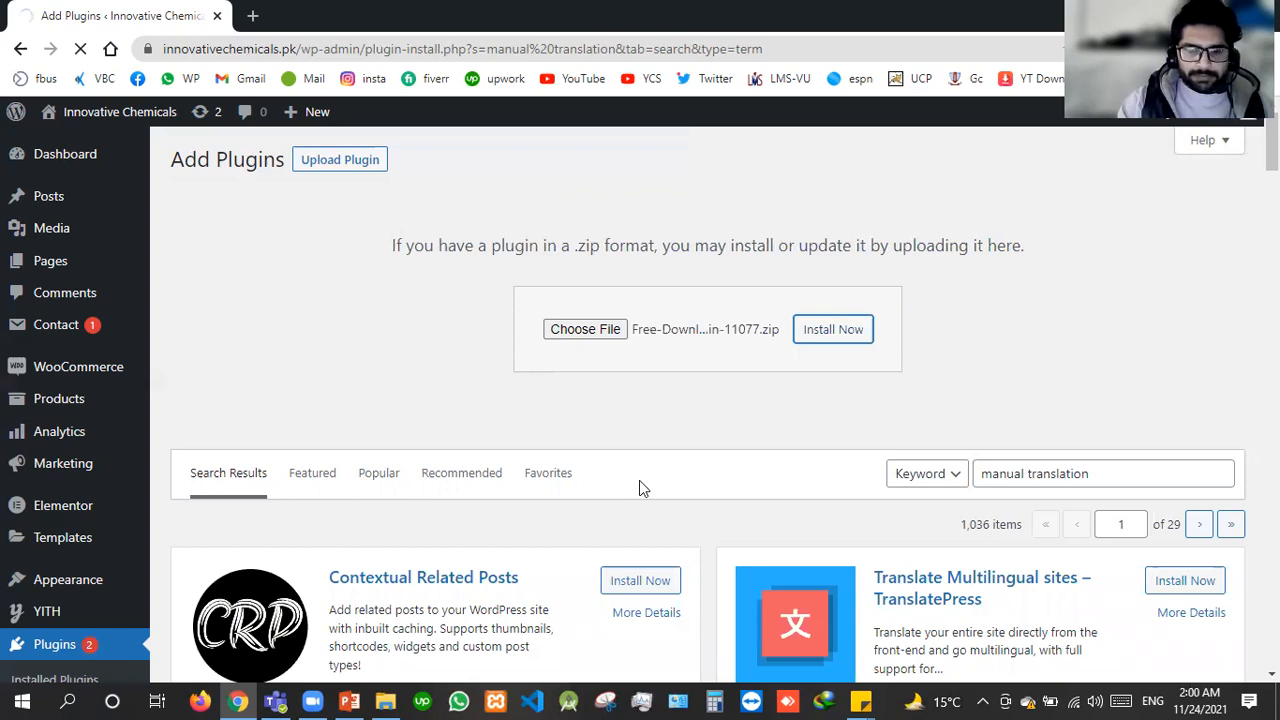
Switch to PowerPoint to check the lecture's topic list
click(349, 700)
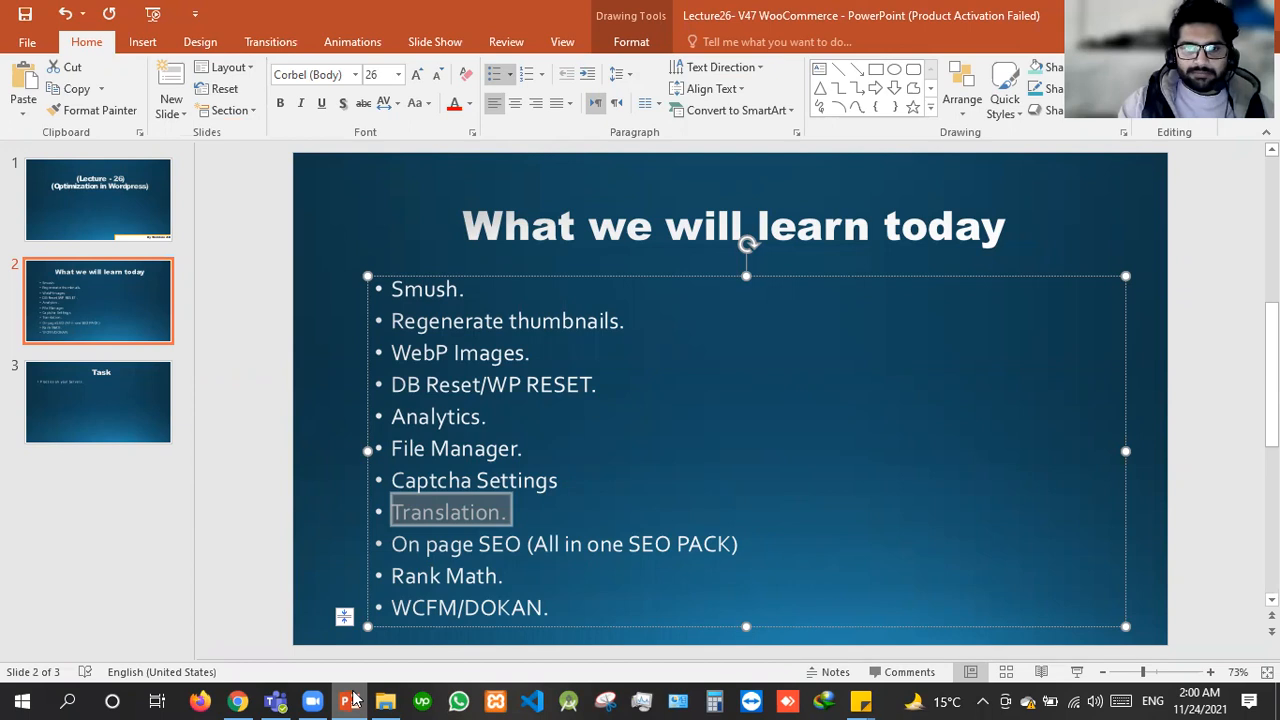
Back in the browser, return from the TranslatePress upload page to the plugin installer and dismiss the Elementor Data Updater notice
click(352, 700)
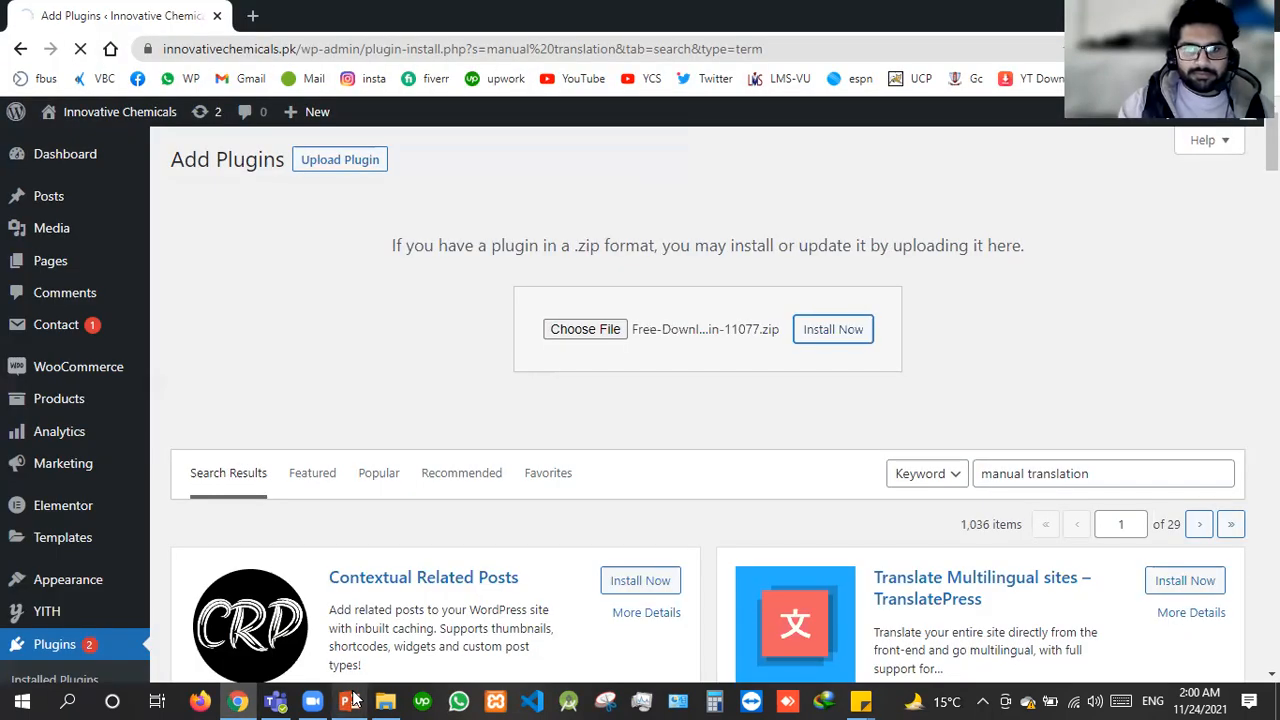
mouse_move(372, 698)
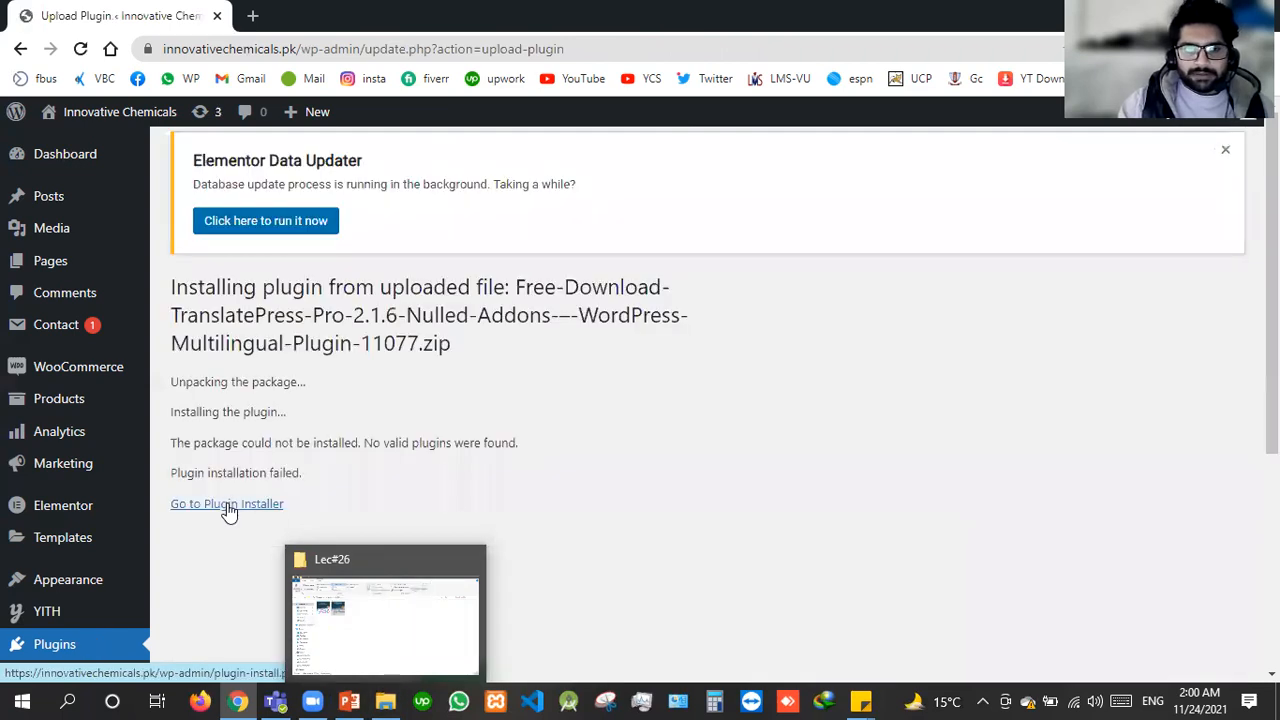
click(259, 506)
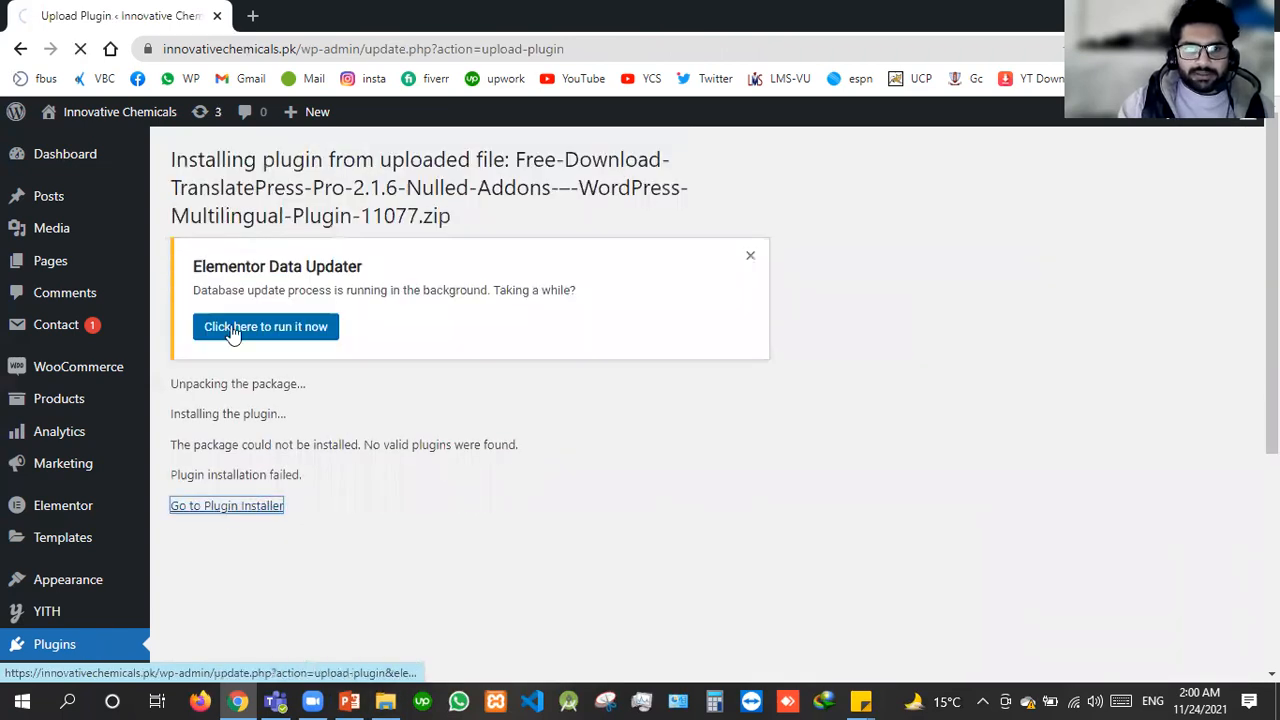
scroll(345, 380, down, 3)
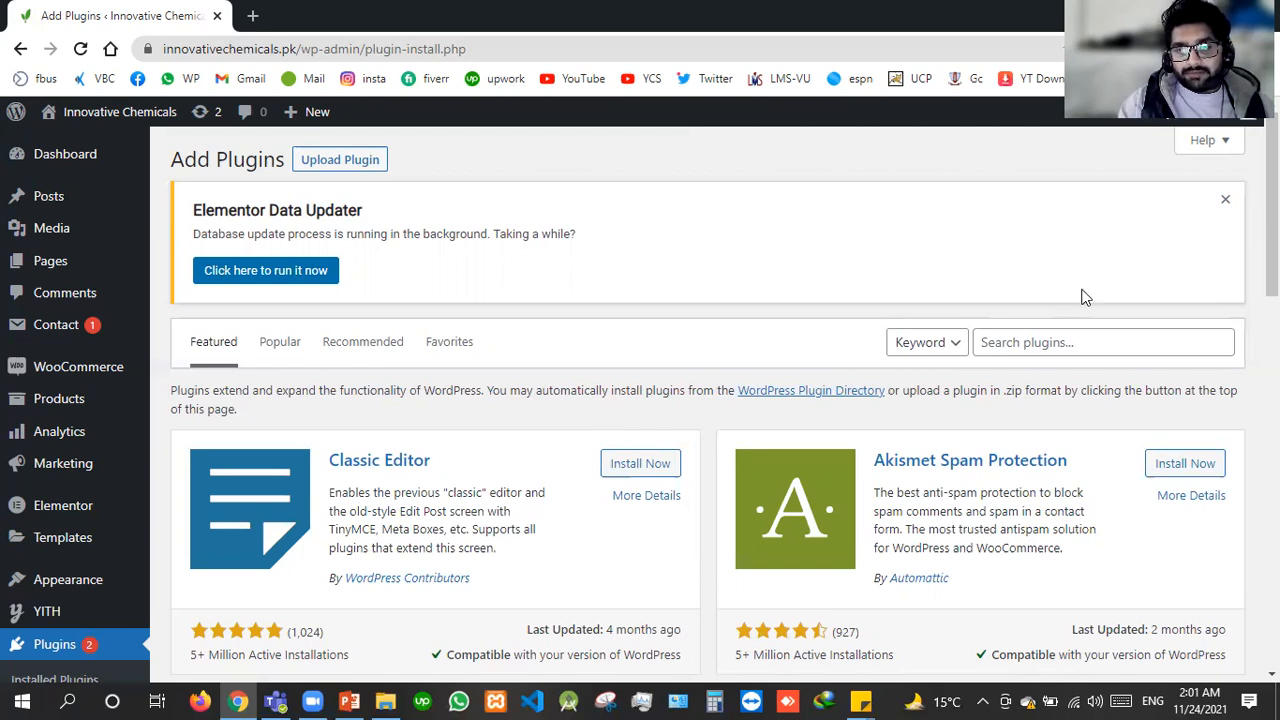
click(1227, 203)
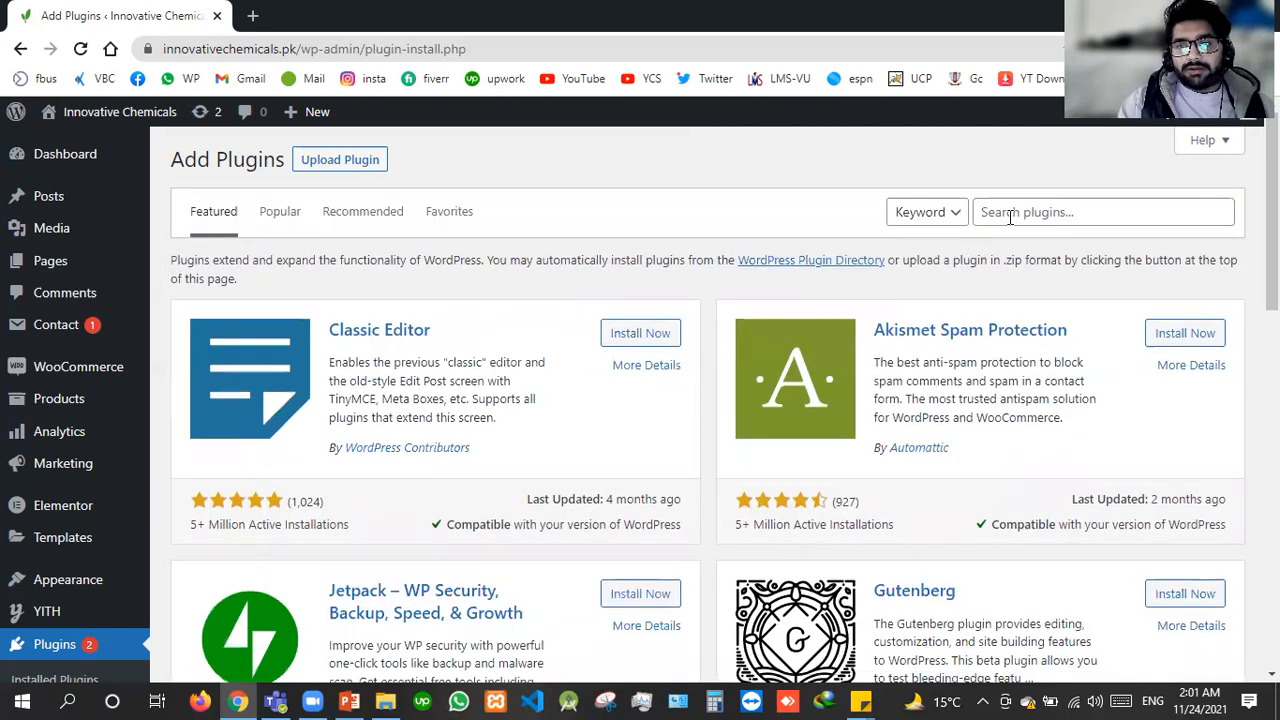
Search the plugin directory for "seo" and start installing the Yoast SEO and Rank Math SEO plugins
click(1010, 214)
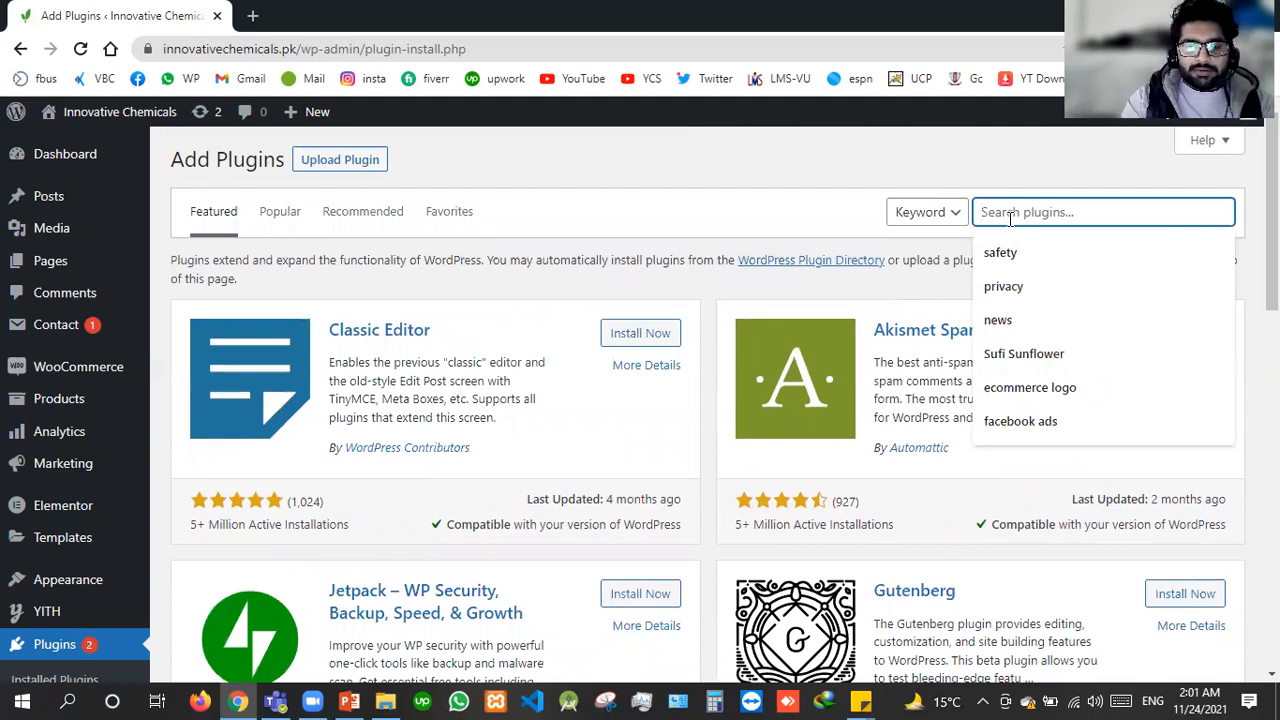
text(seo)
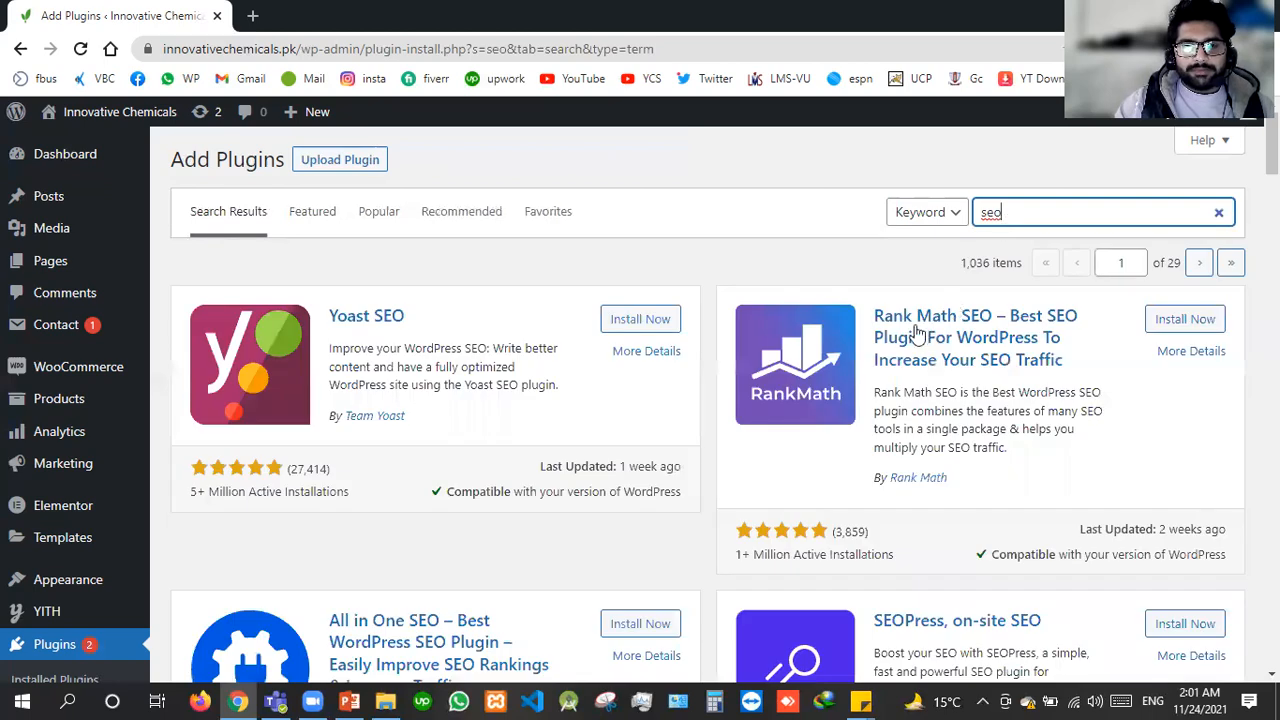
click(643, 319)
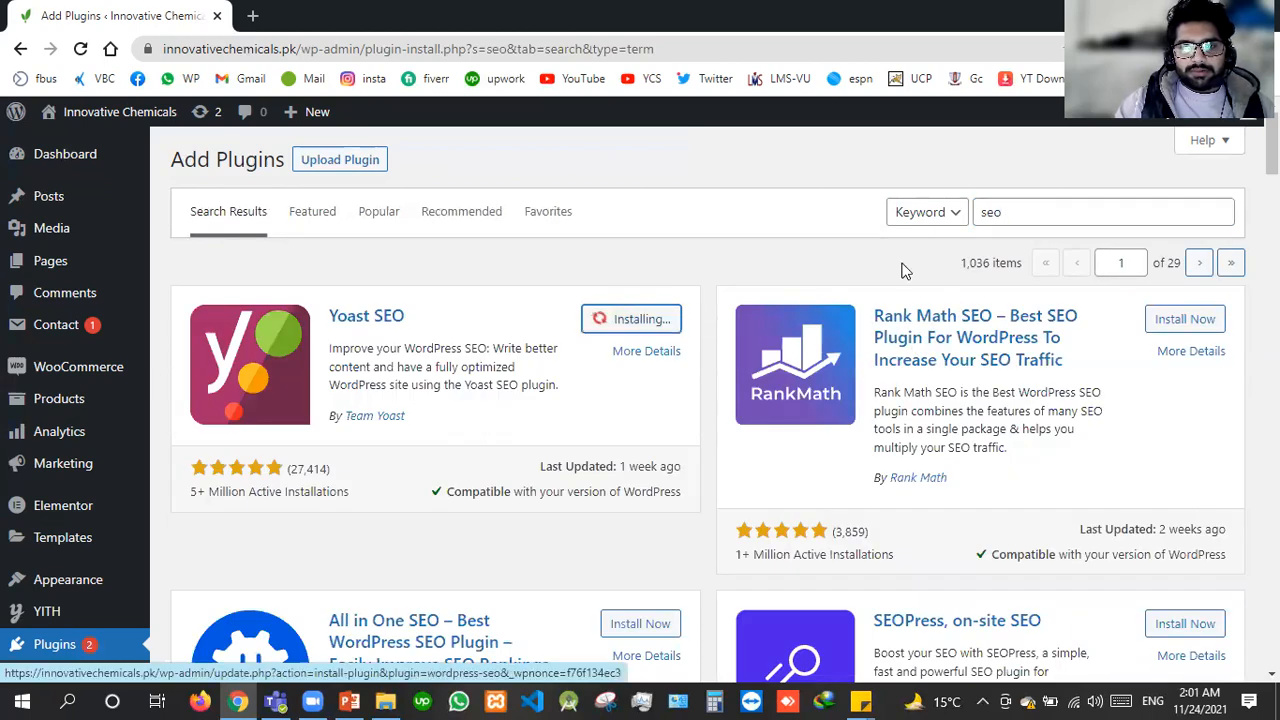
click(1175, 318)
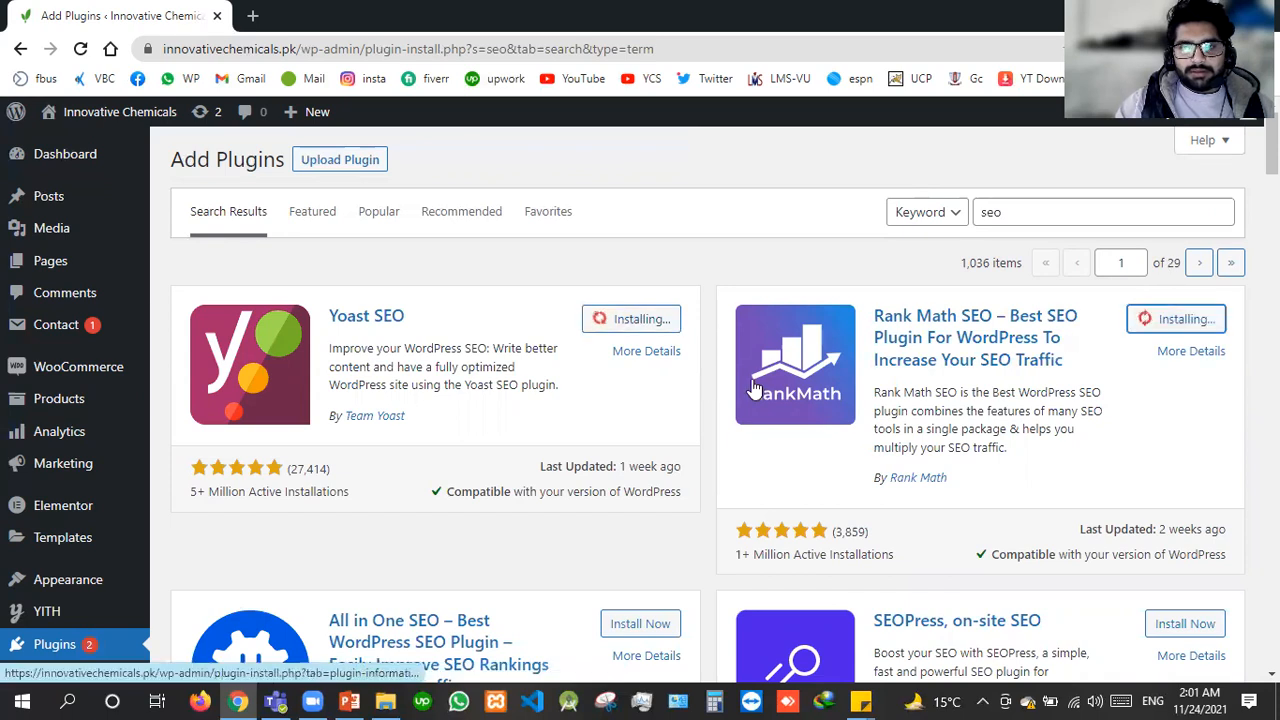
scroll(588, 380, down, 2)
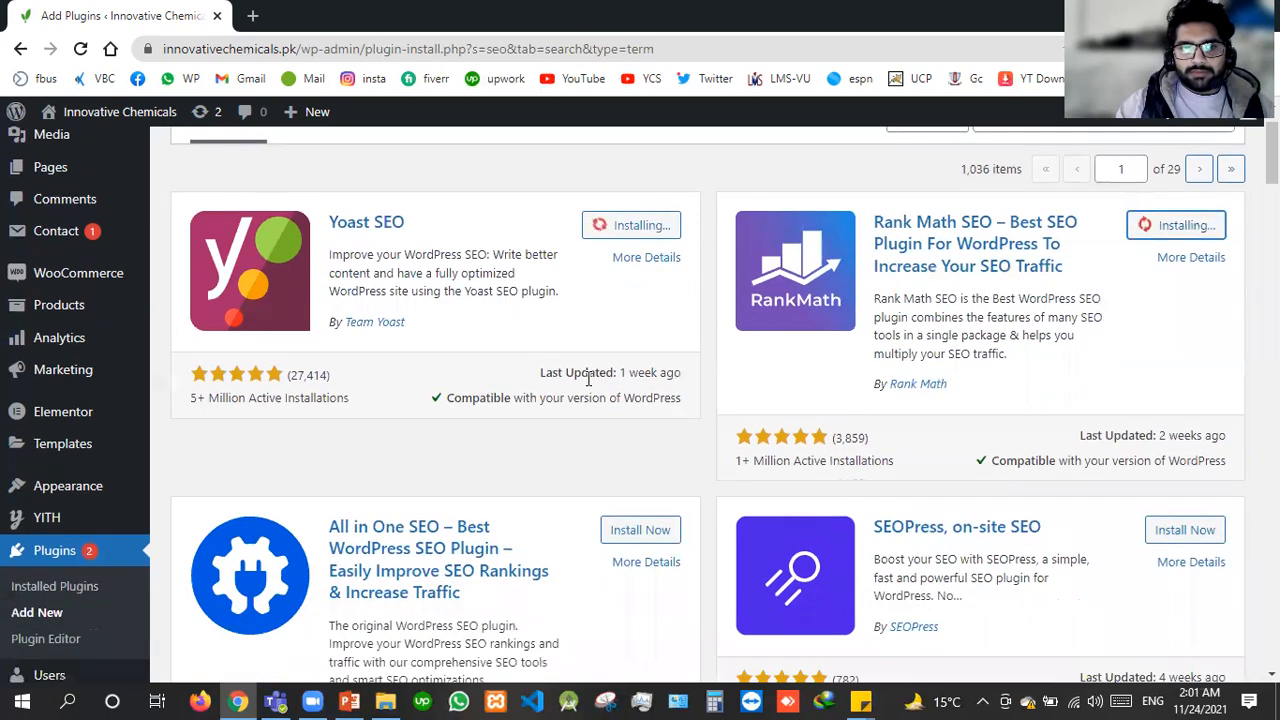
scroll(249, 330, down, 1)
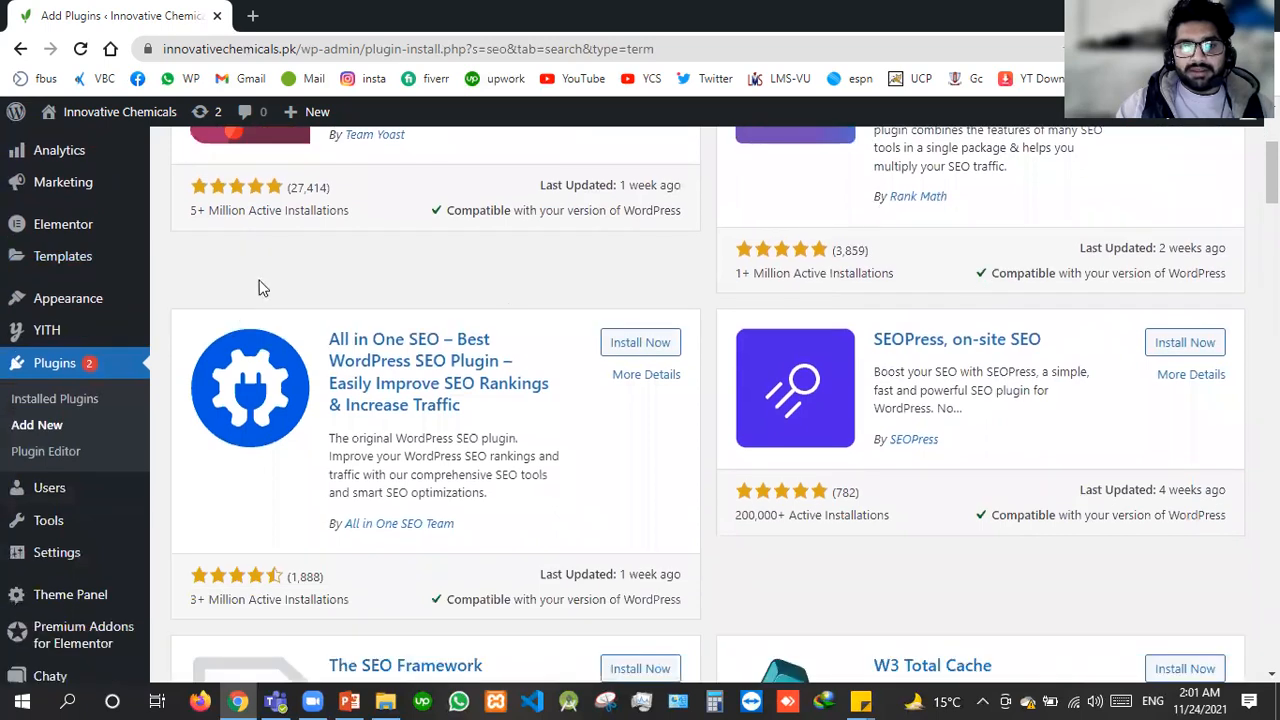
scroll(409, 297, up, 3)
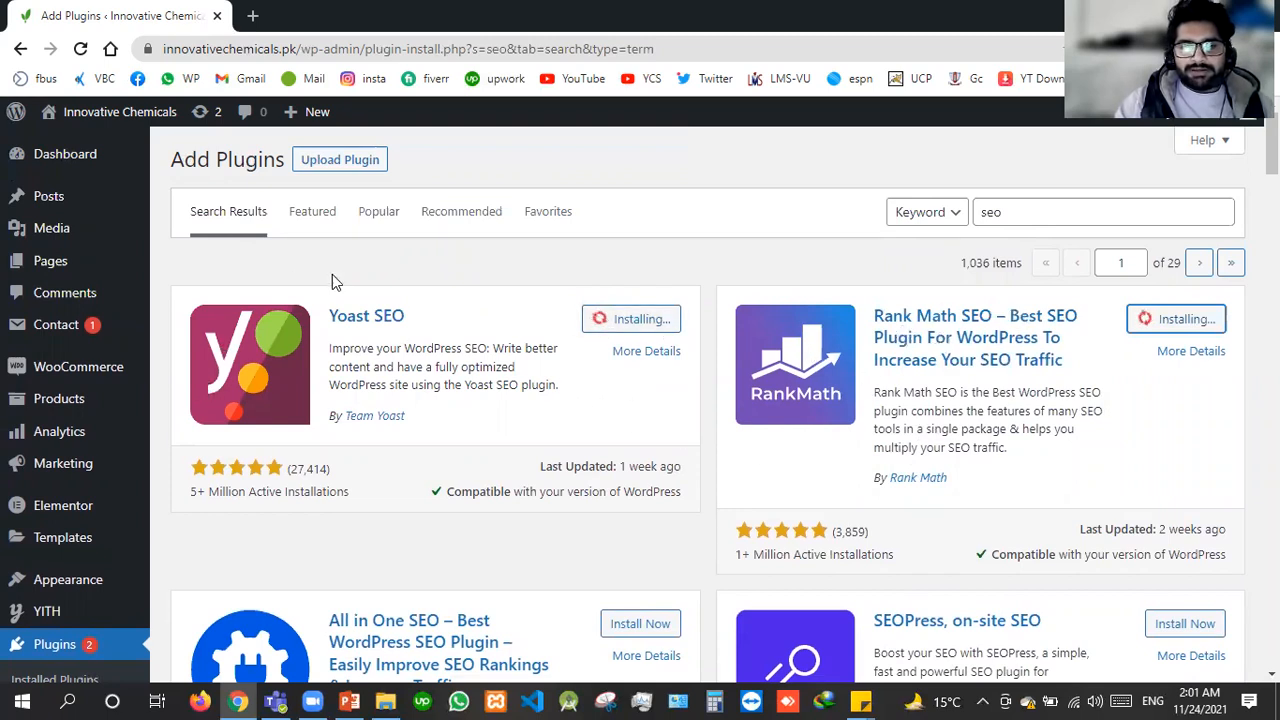
Check the lecture's topic list in PowerPoint and, back in the browser, search the plugin directory for "wcfm"
click(345, 700)
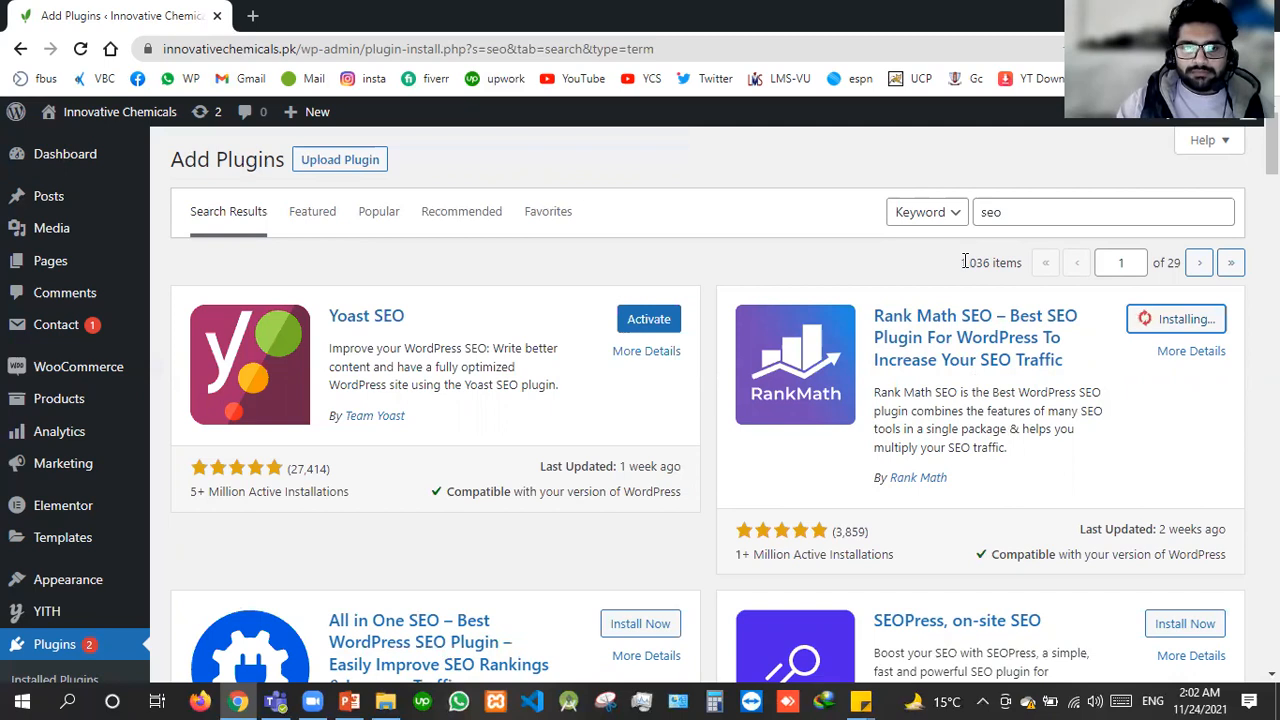
drag(1034, 211, 866, 226)
text(wcf)
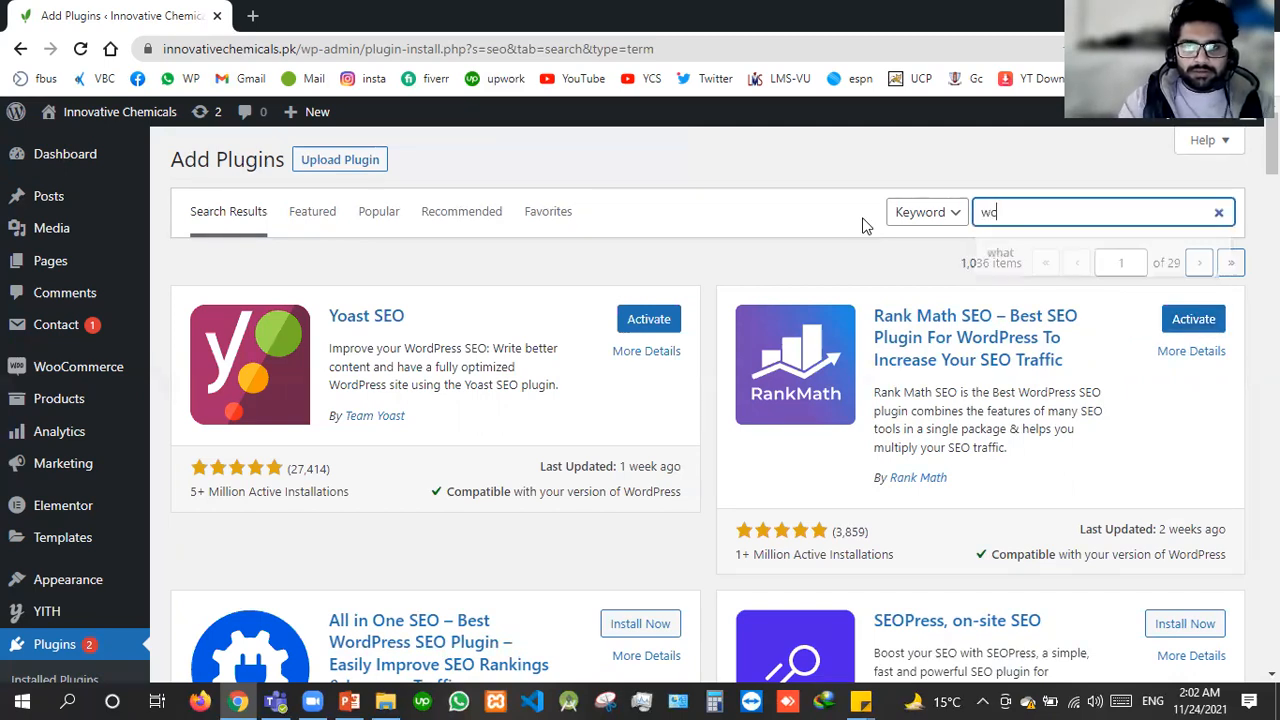
text(m)
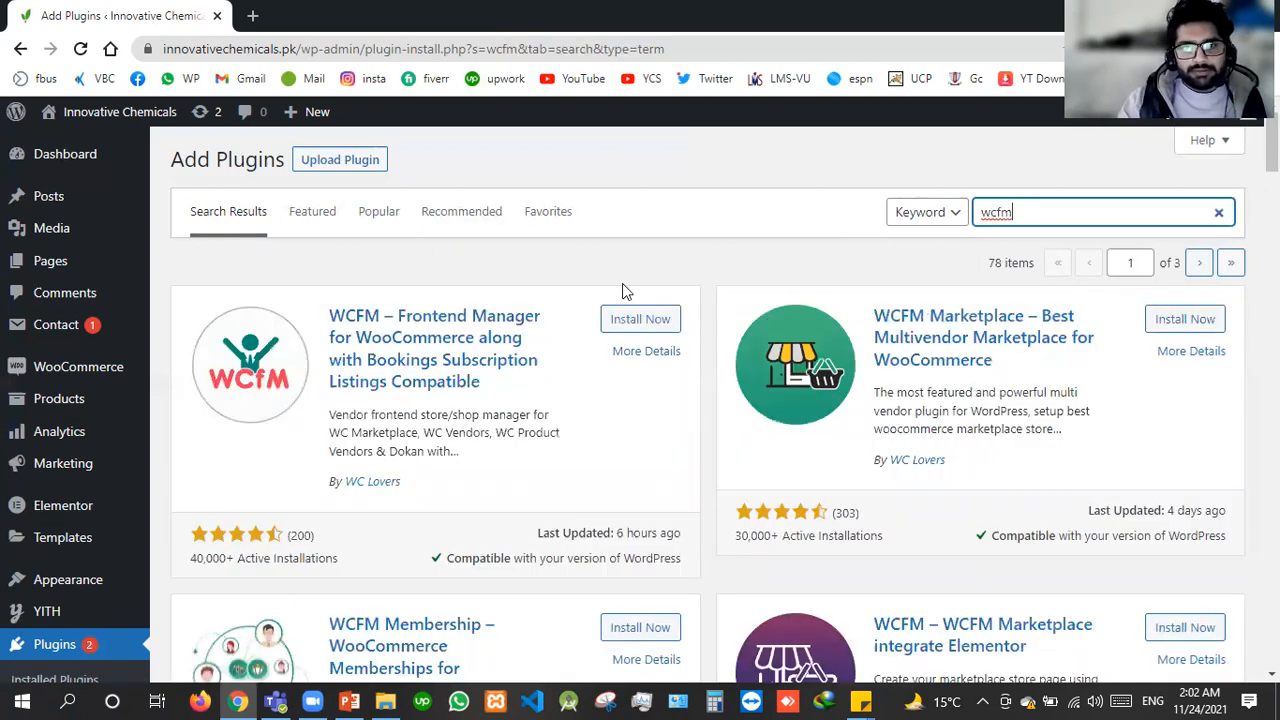
Start installing WCFM Frontend Manager, WCFM Marketplace and WCFM Membership, and look through the other listed plugins
click(630, 318)
click(1208, 317)
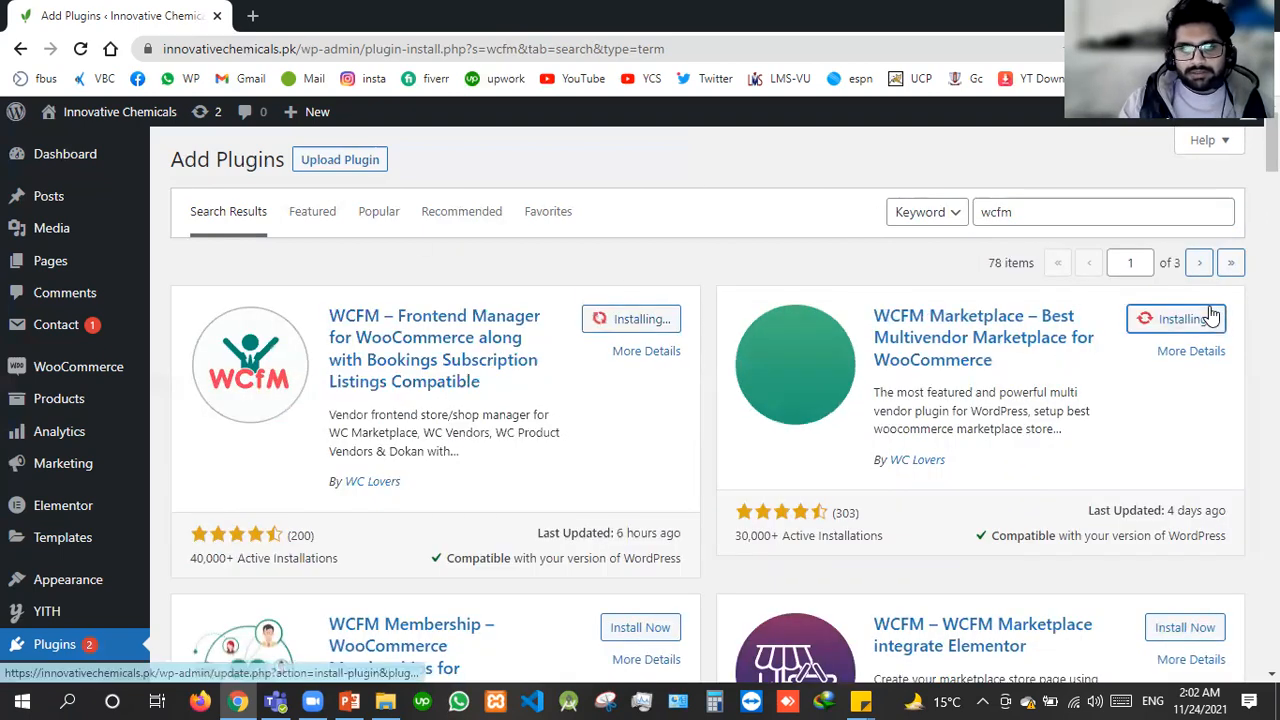
scroll(517, 409, down, 2)
click(660, 436)
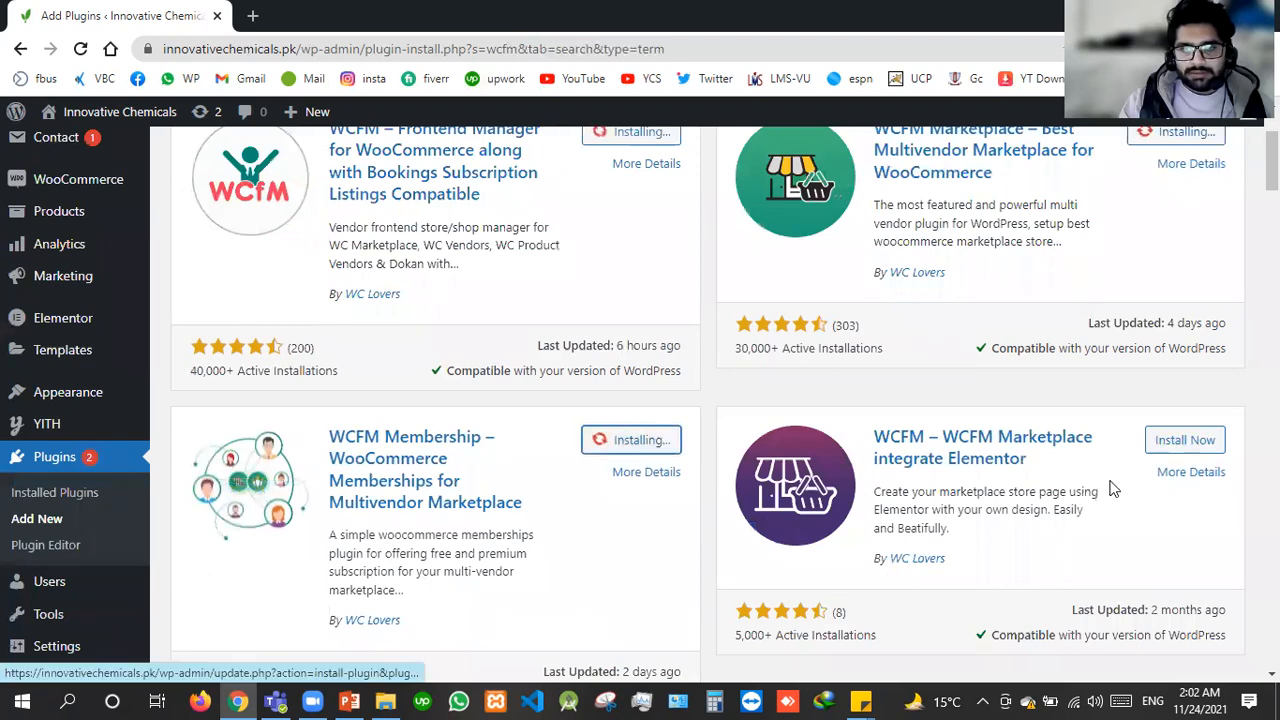
scroll(514, 429, down, 3)
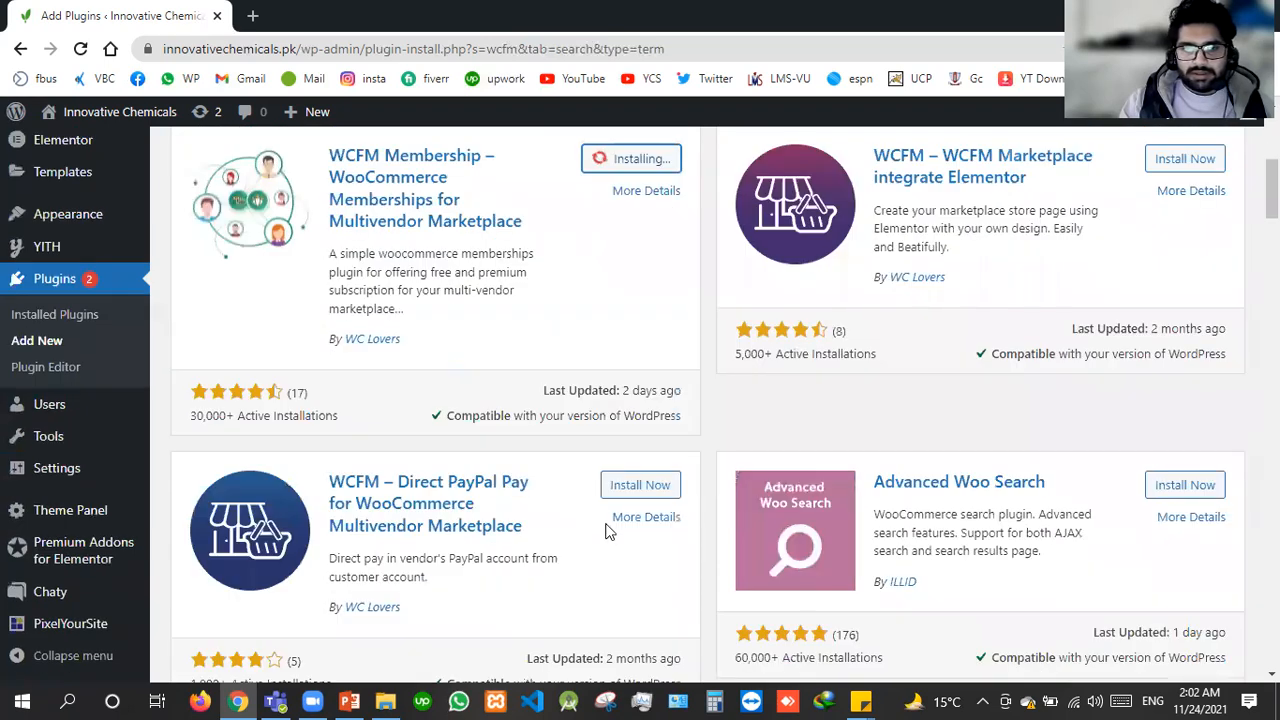
scroll(606, 531, down, 3)
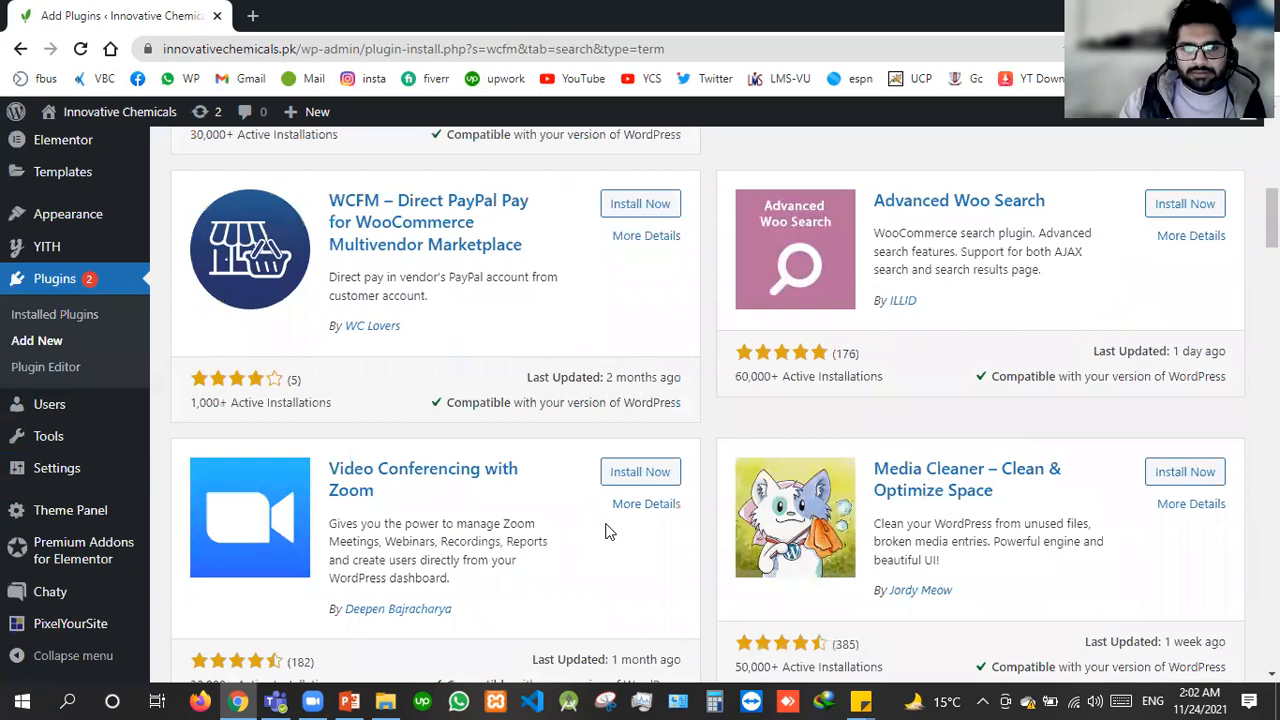
scroll(606, 528, up, 10)
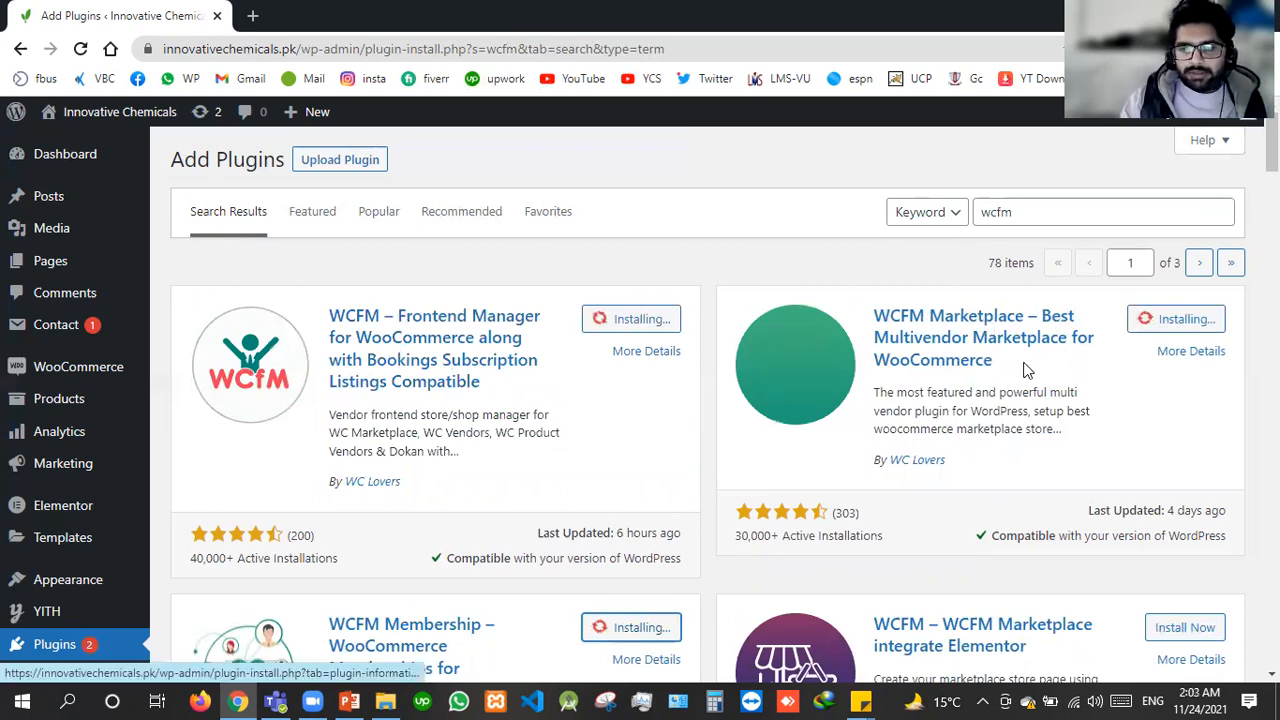
scroll(410, 420, down, 3)
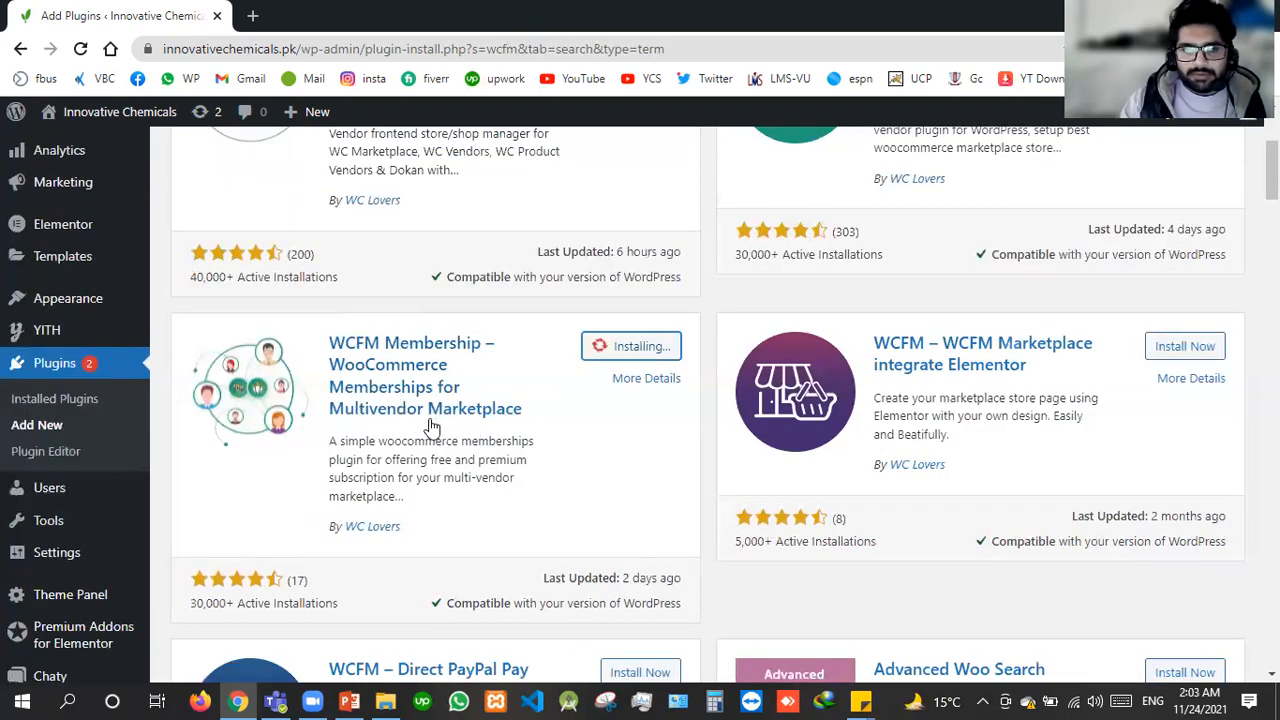
scroll(430, 425, down, 5)
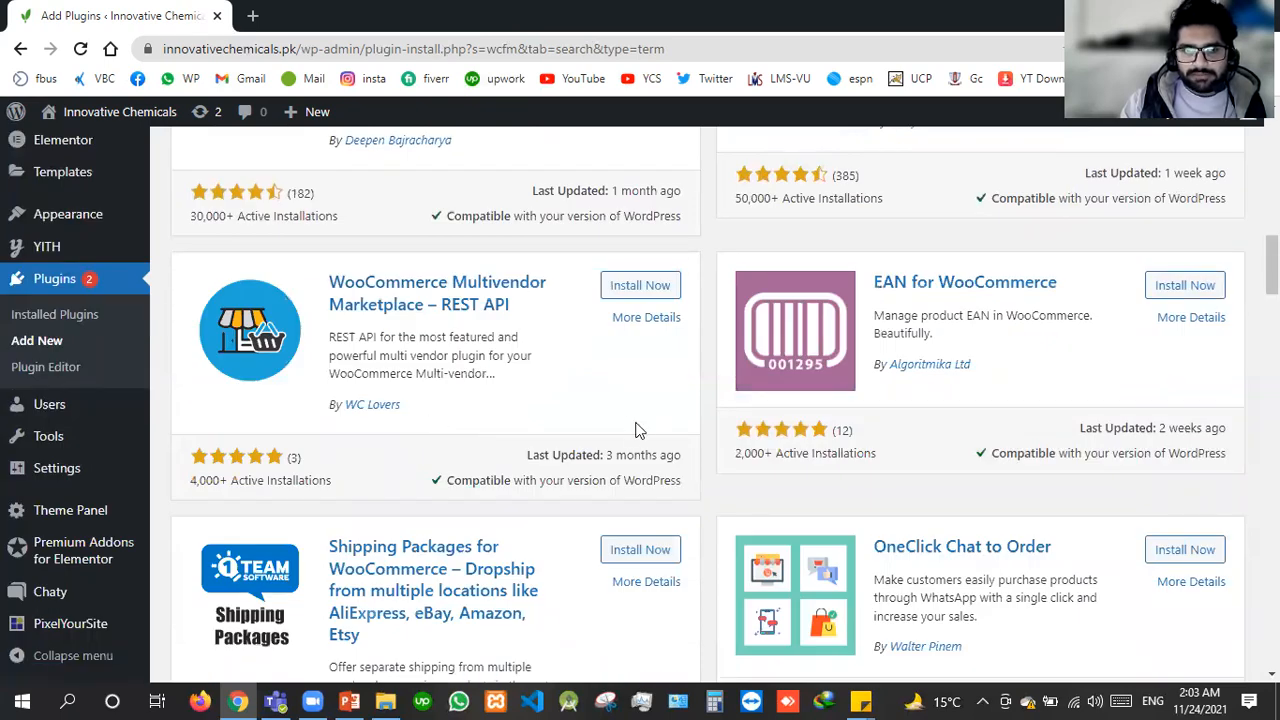
scroll(640, 430, up, 5)
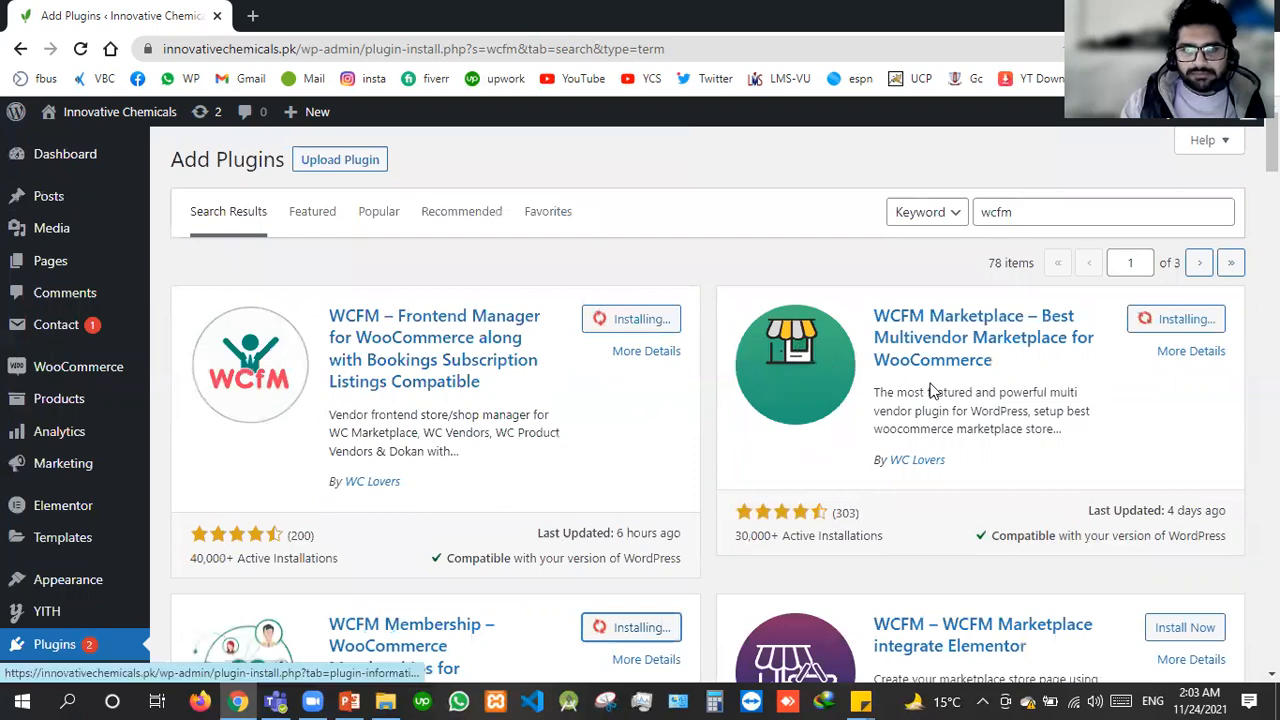
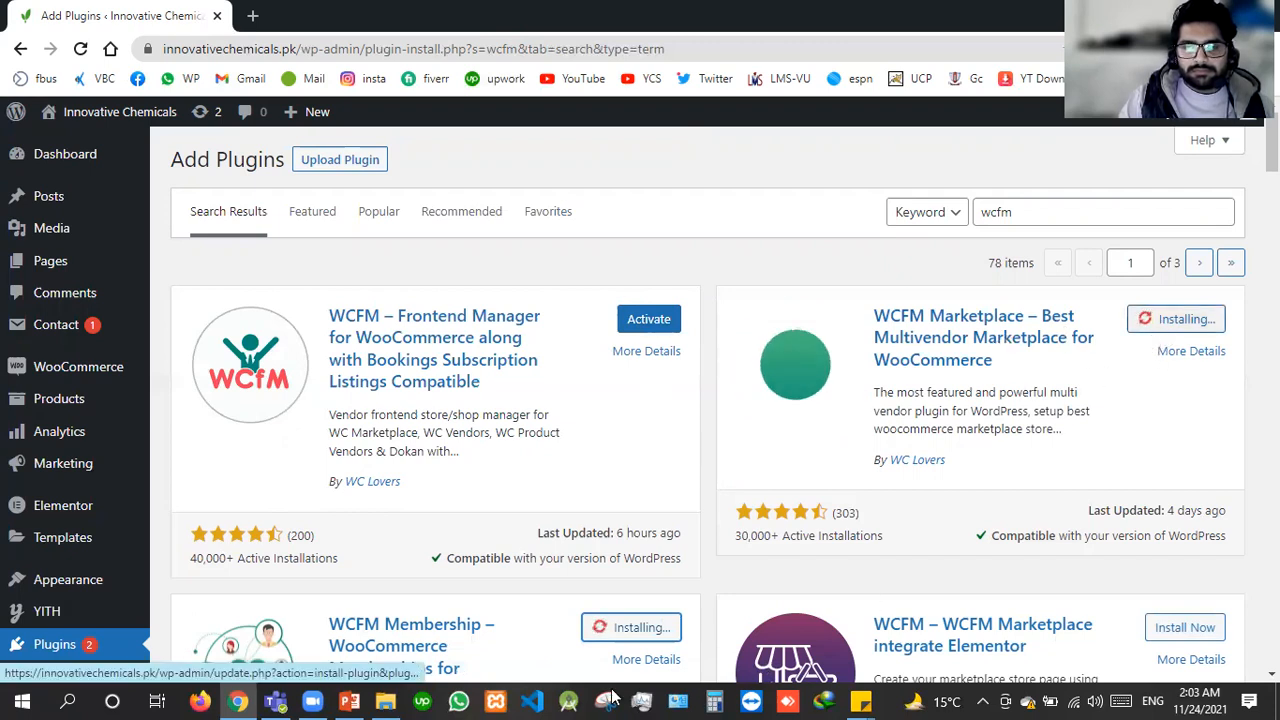
Switch to PowerPoint and highlight the Analytics, File Manager, Captcha Settings and Translation topics on the slide for review
click(349, 700)
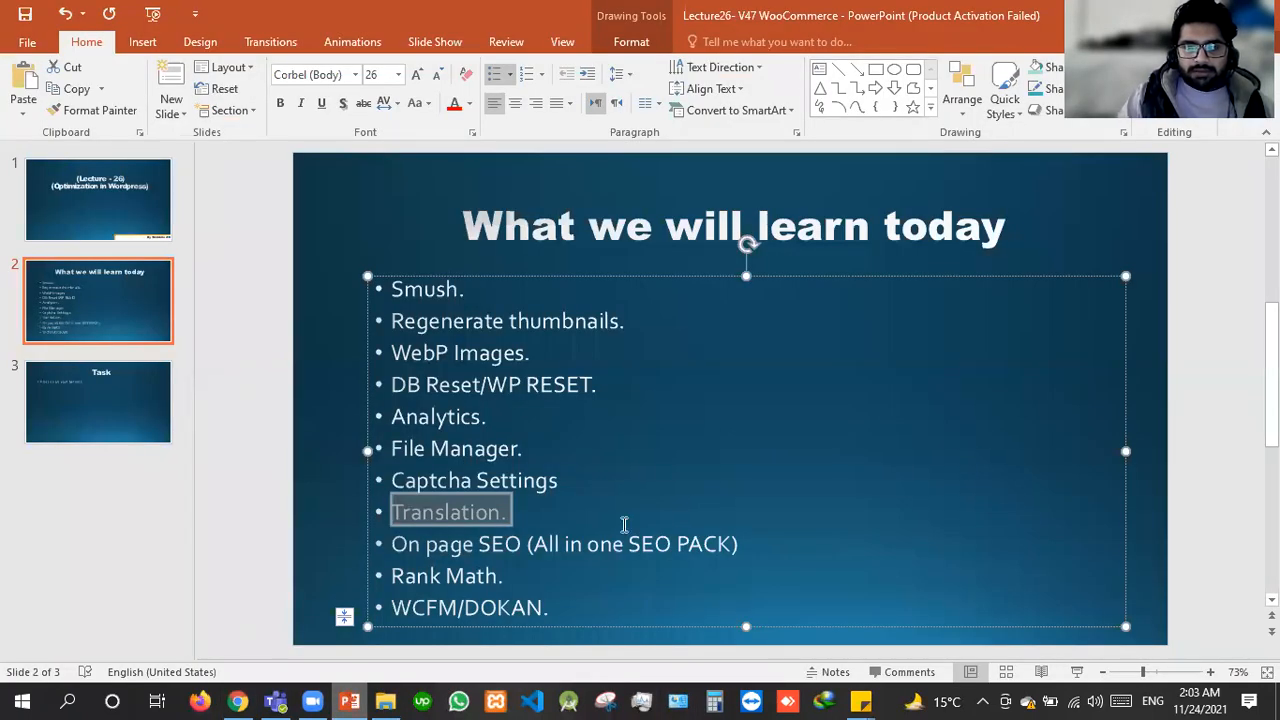
drag(478, 470, 404, 418)
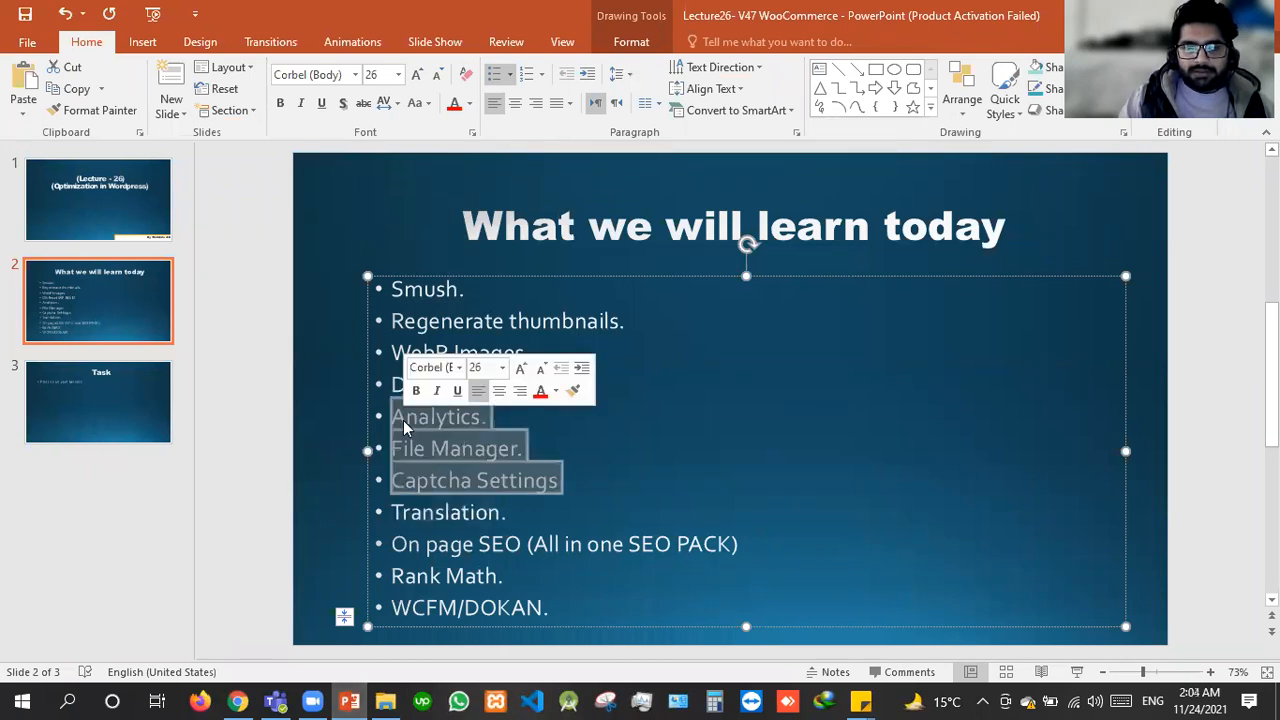
click(657, 459)
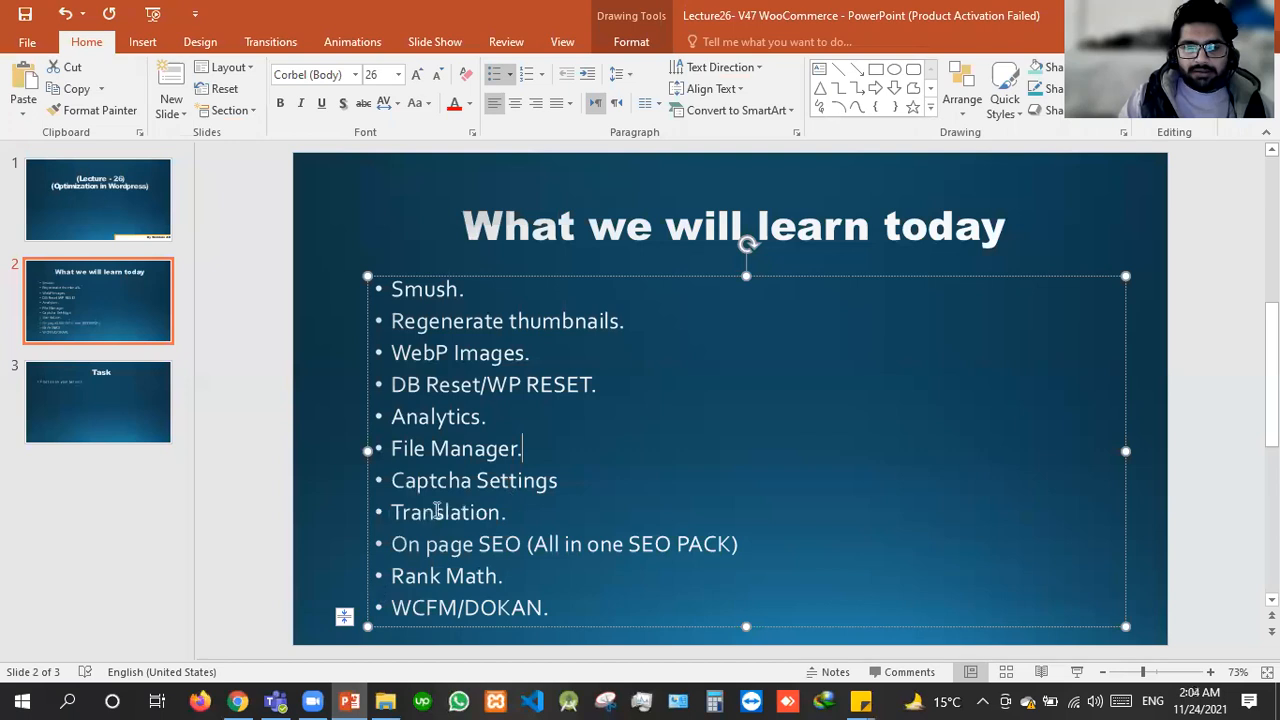
click(383, 515)
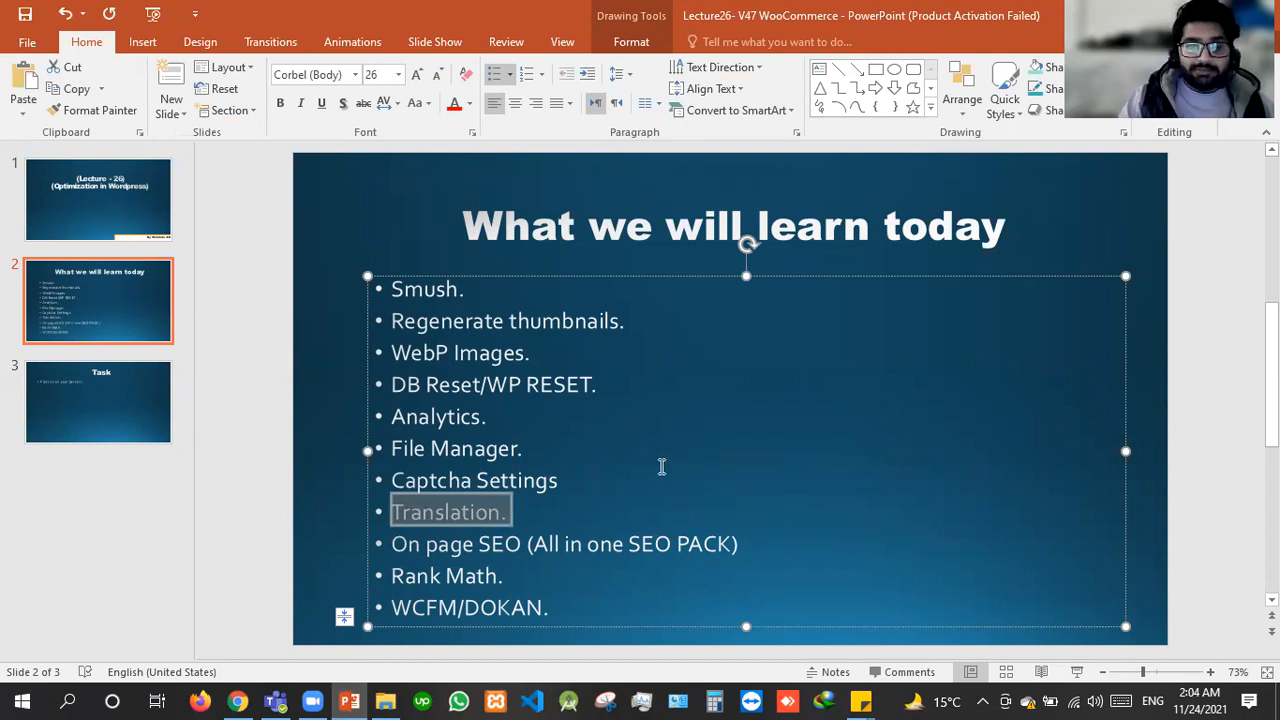
Add "(TranslatePress)" after the Translation topic on the slide and remove it again
click(537, 516)
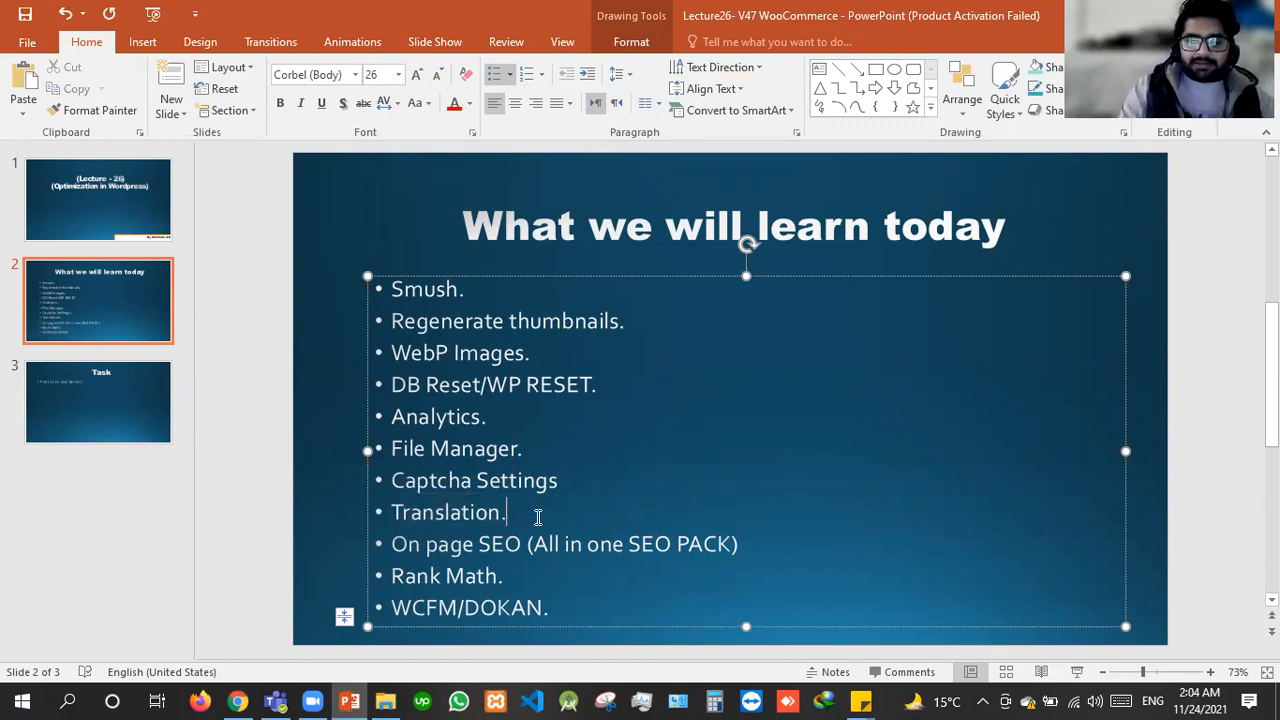
text(())
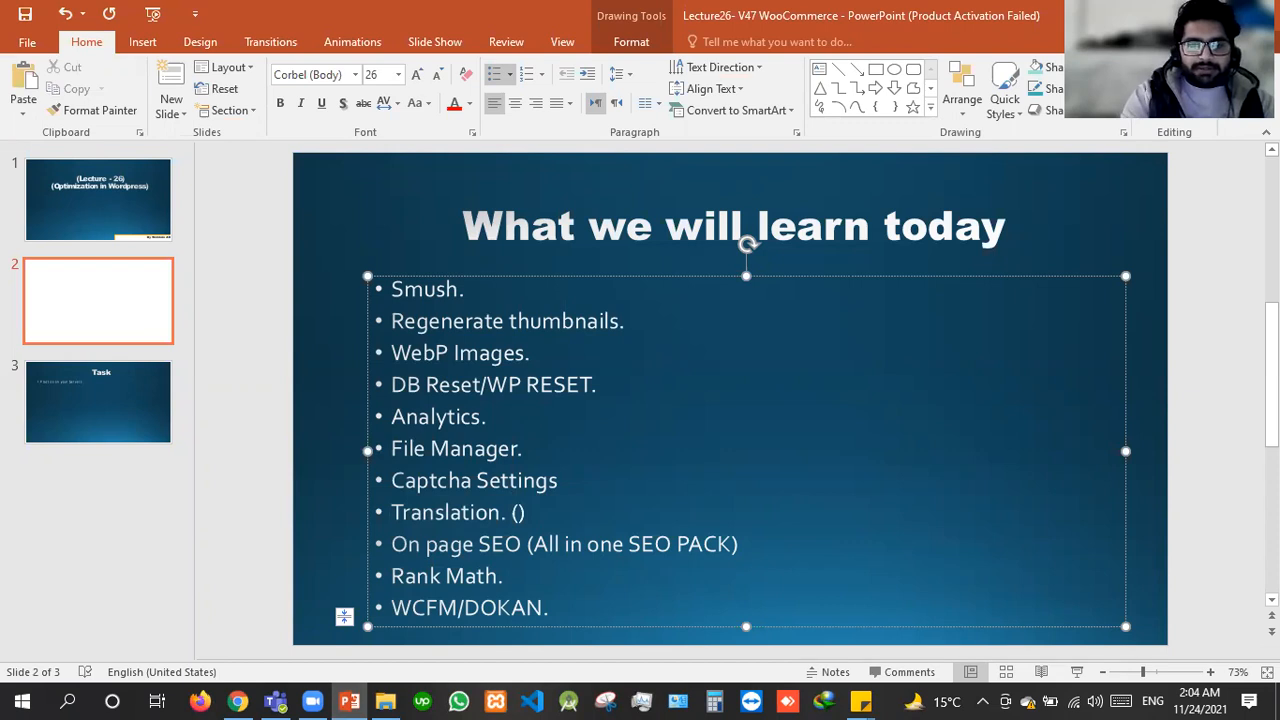
text(Translate)
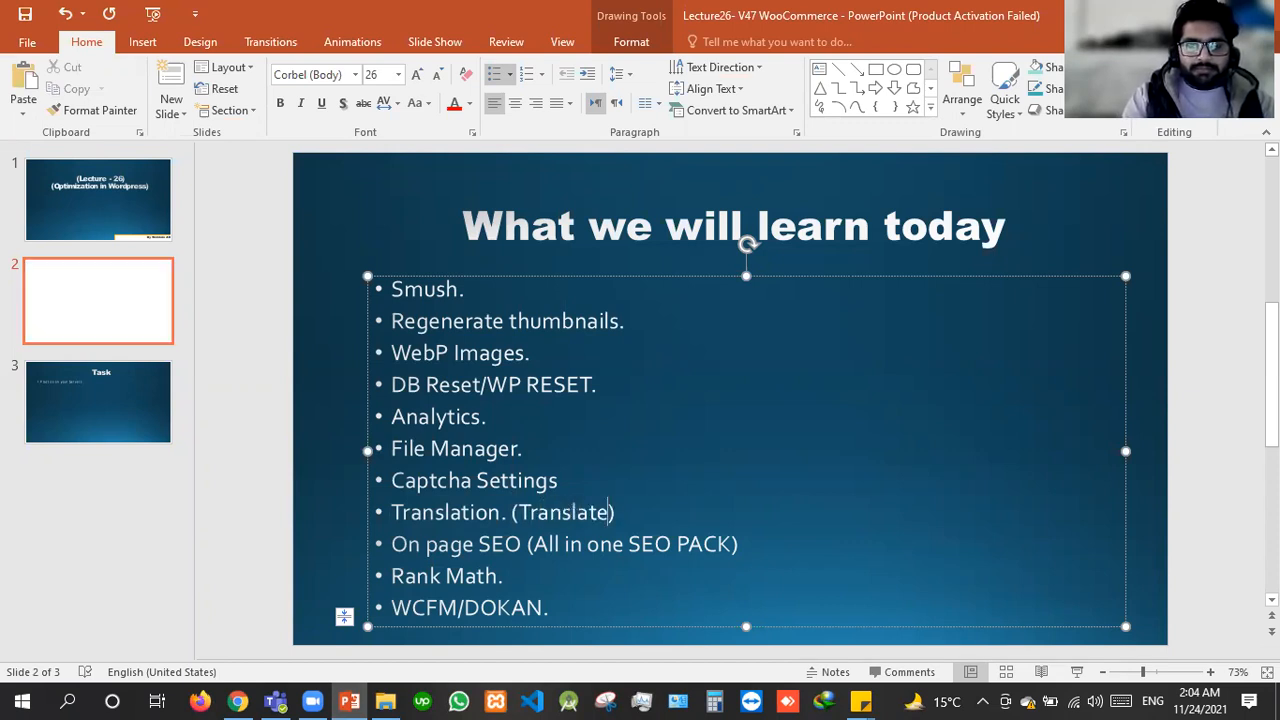
text(Press)
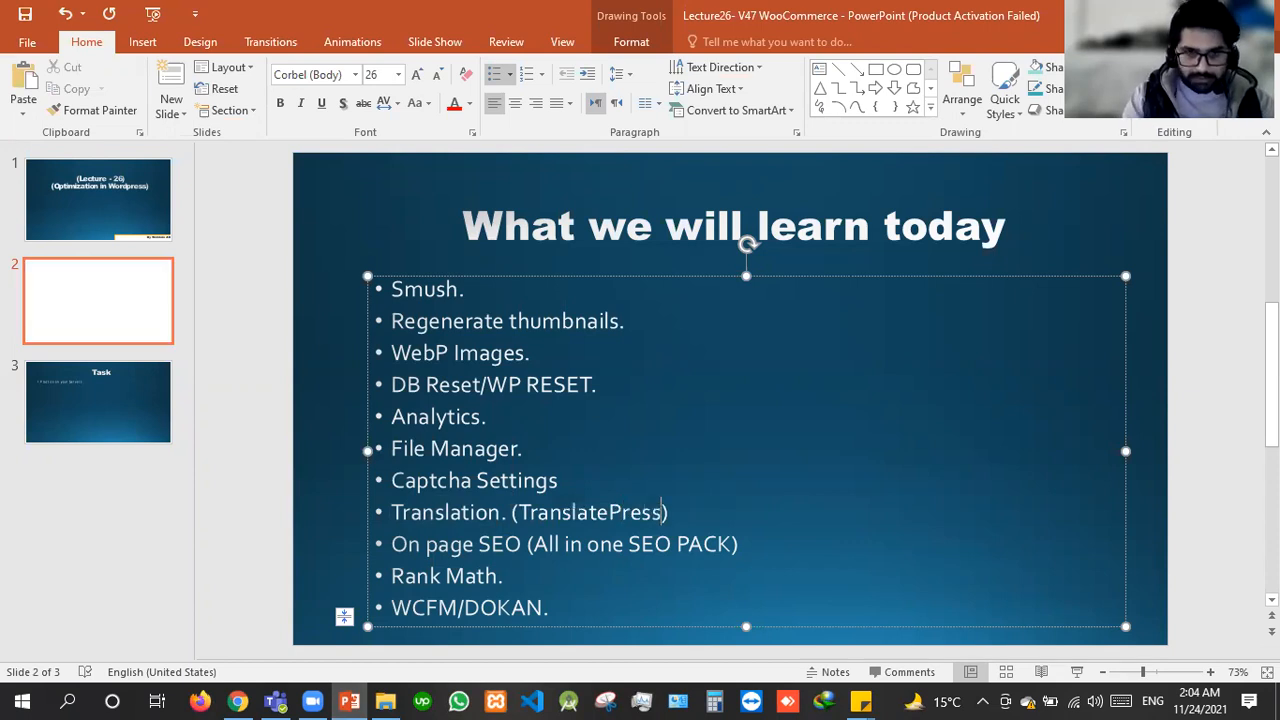
drag(663, 512, 517, 512)
key(BackSpace)
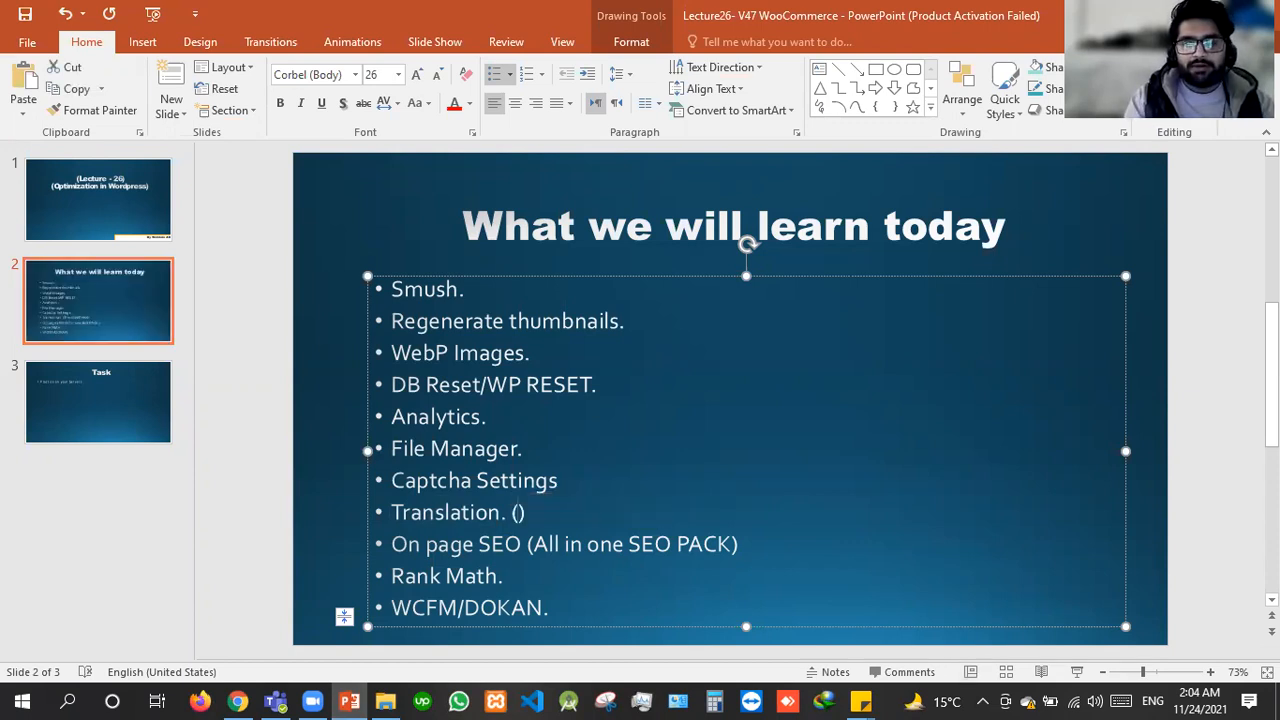
key(BackSpace)
key(Delete)
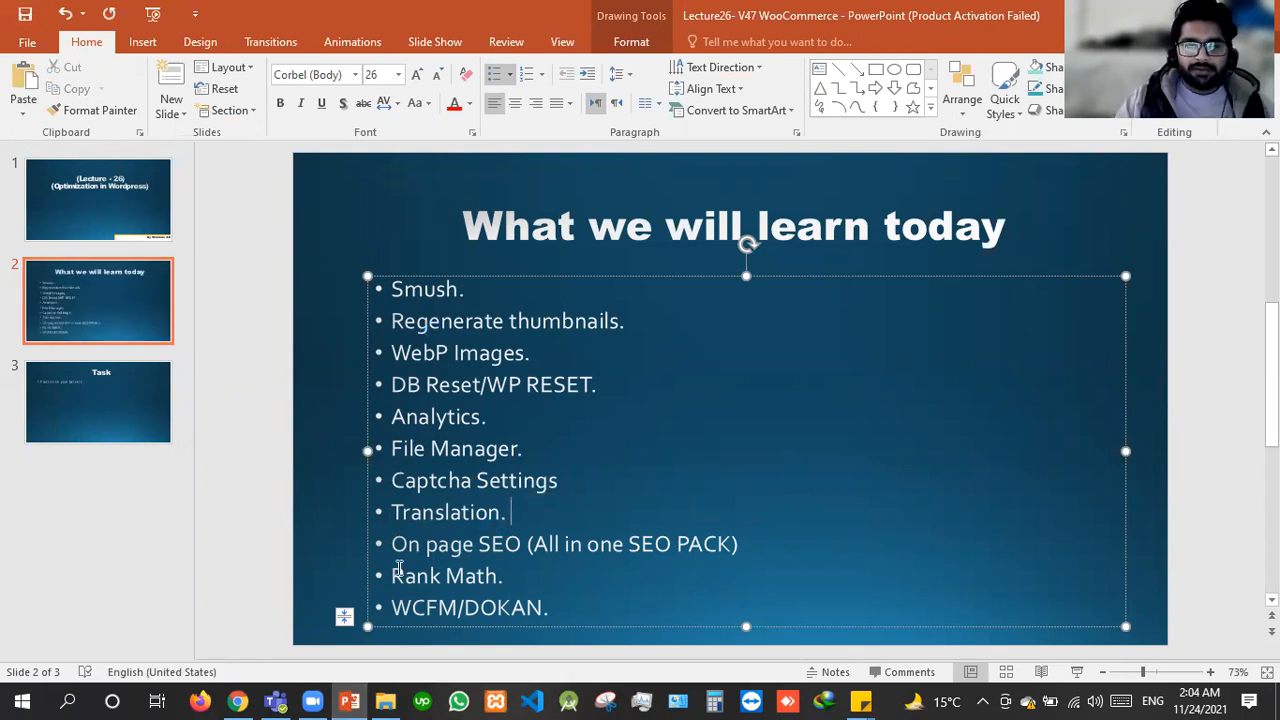
Highlight the On page SEO, Rank Math and WCFM/DOKAN topics on the slide for review
drag(392, 540, 832, 627)
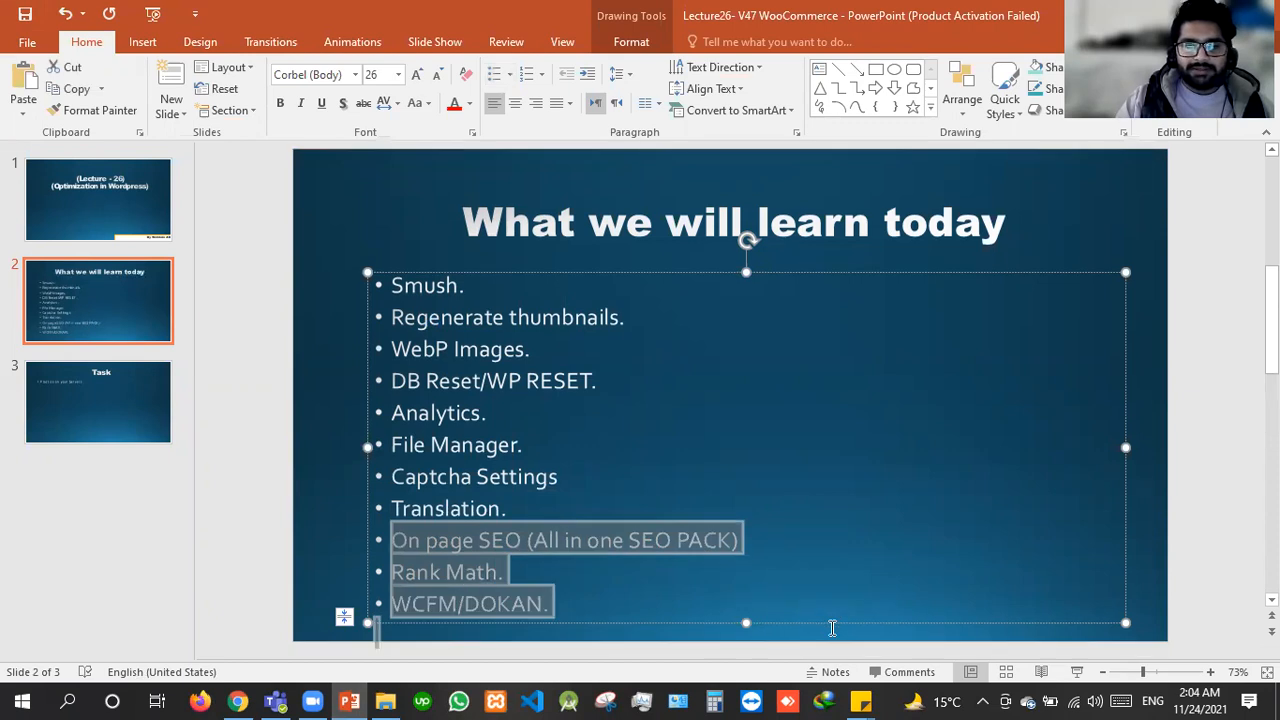
Switch to Chrome and open the list of installed plugins
click(237, 700)
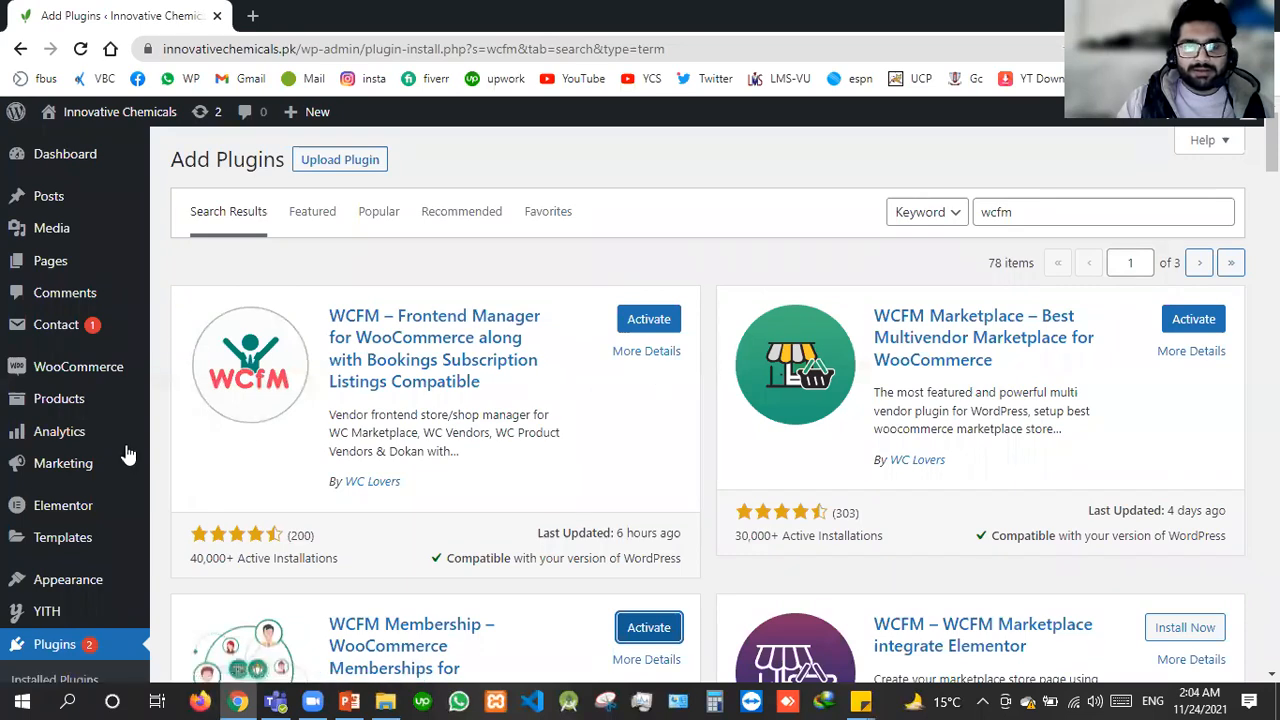
scroll(128, 455, down, 2)
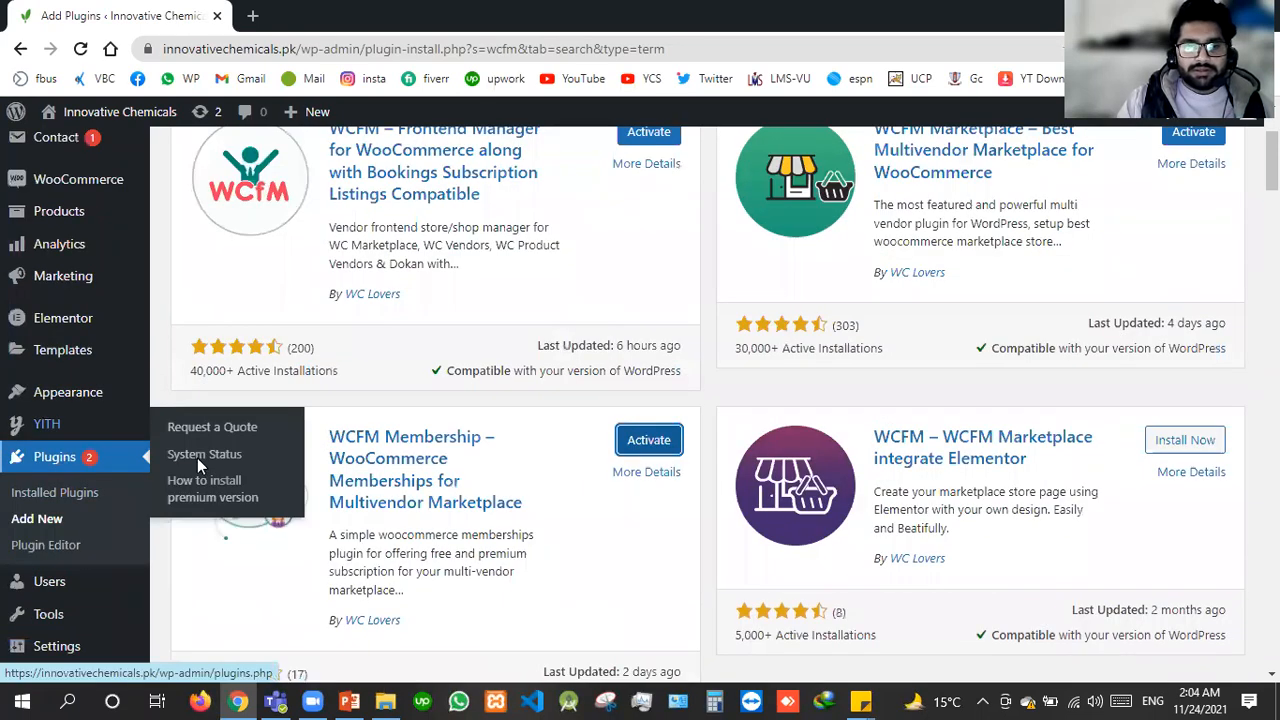
click(22, 460)
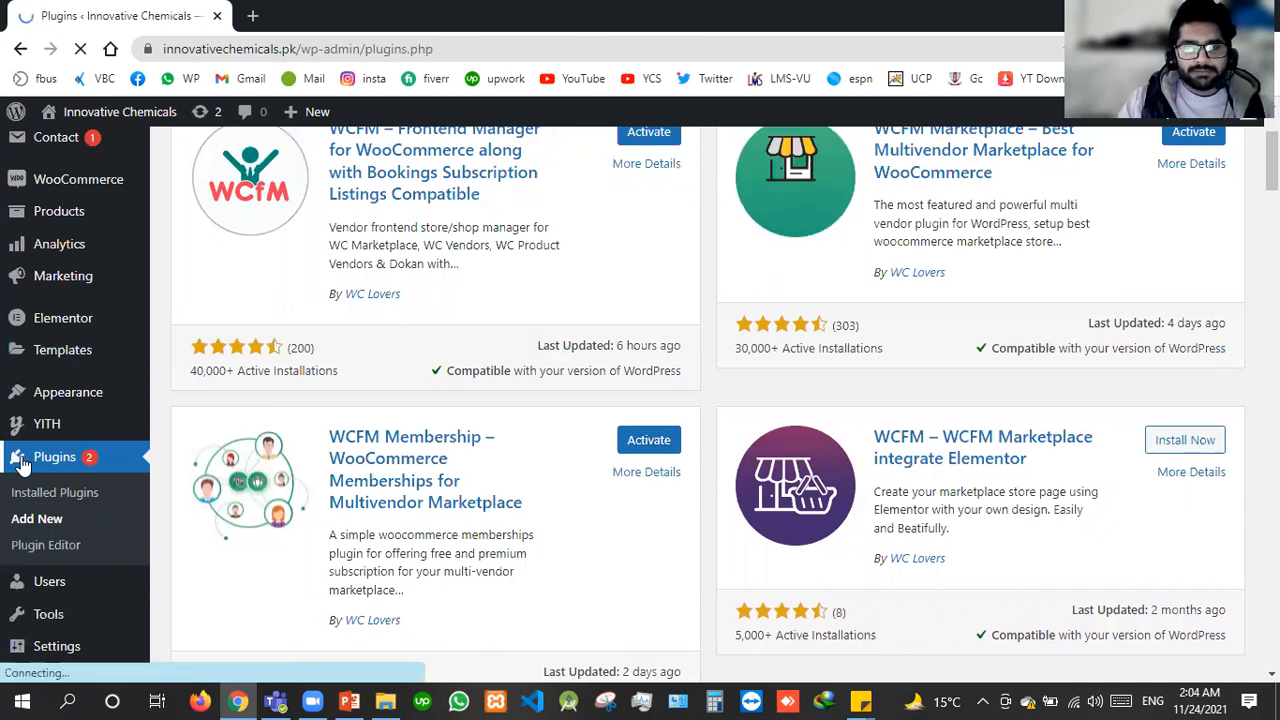
Select WP File Manager, ShareThis Dashboard for Google Analytics and Really Simple CAPTCHA in the installed plugins list
scroll(251, 508, down, 10)
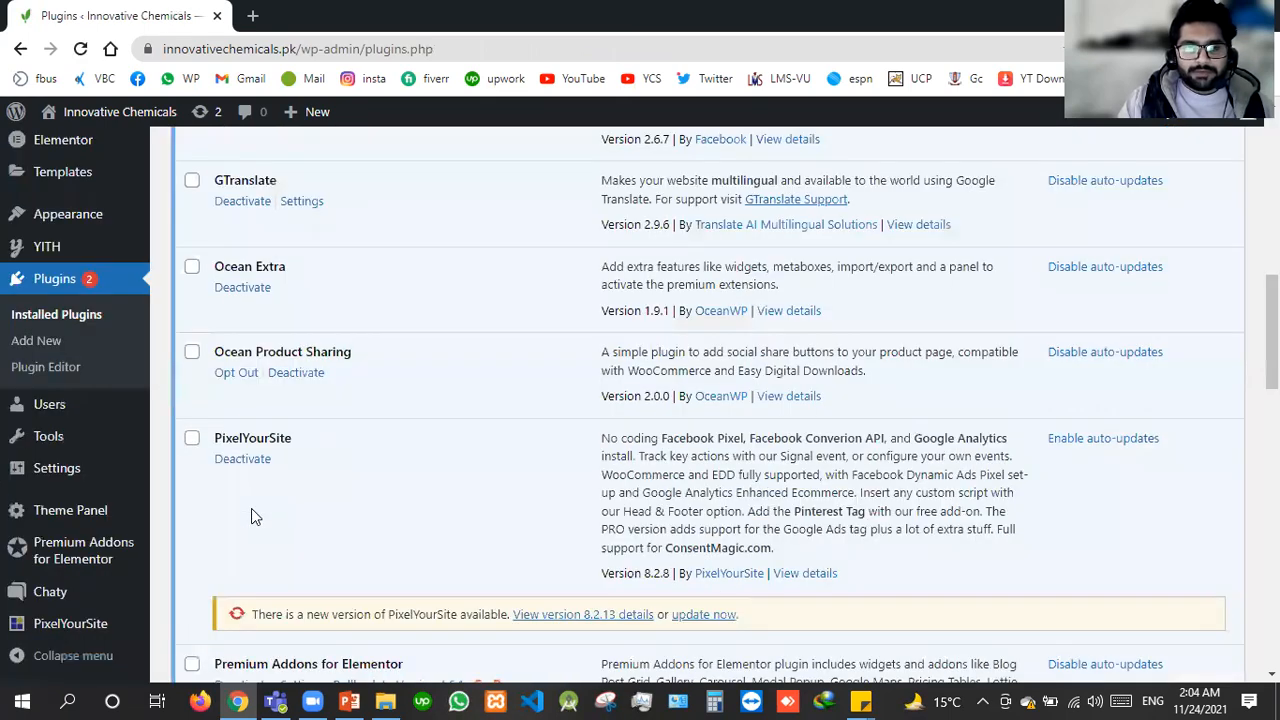
scroll(193, 439, down, 2)
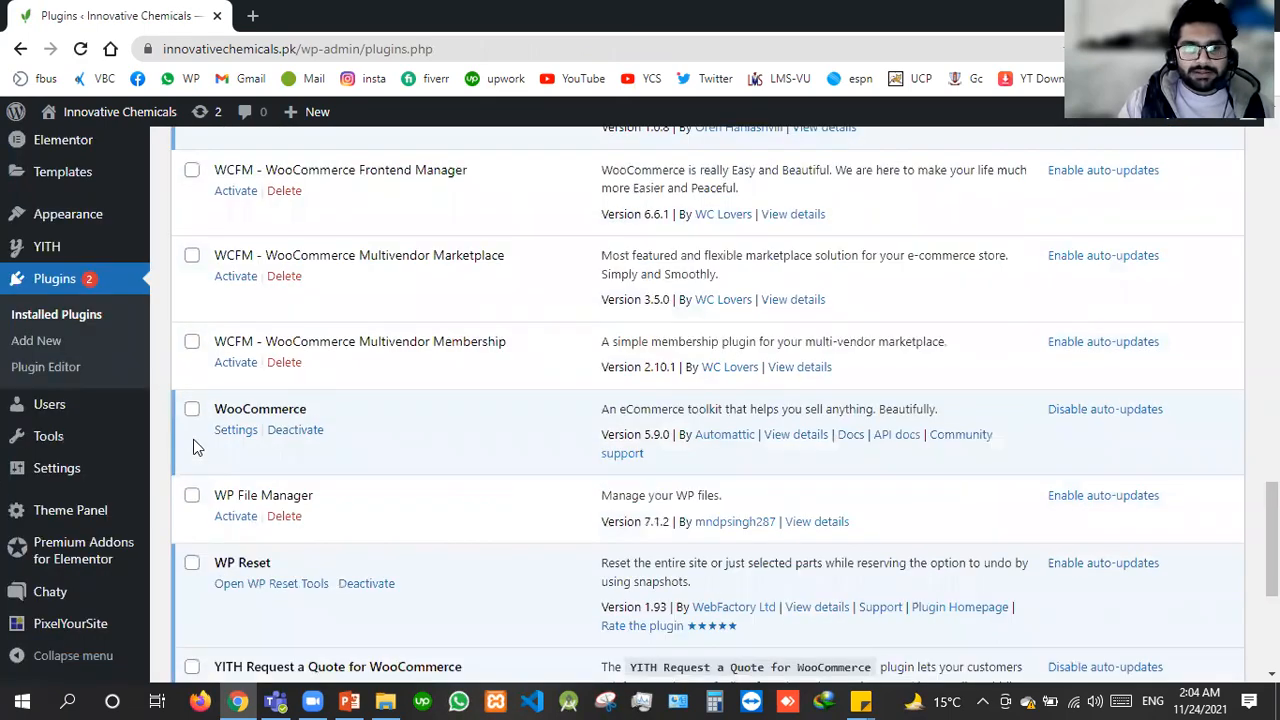
scroll(197, 356, down, 3)
scroll(190, 337, up, 2)
click(190, 406)
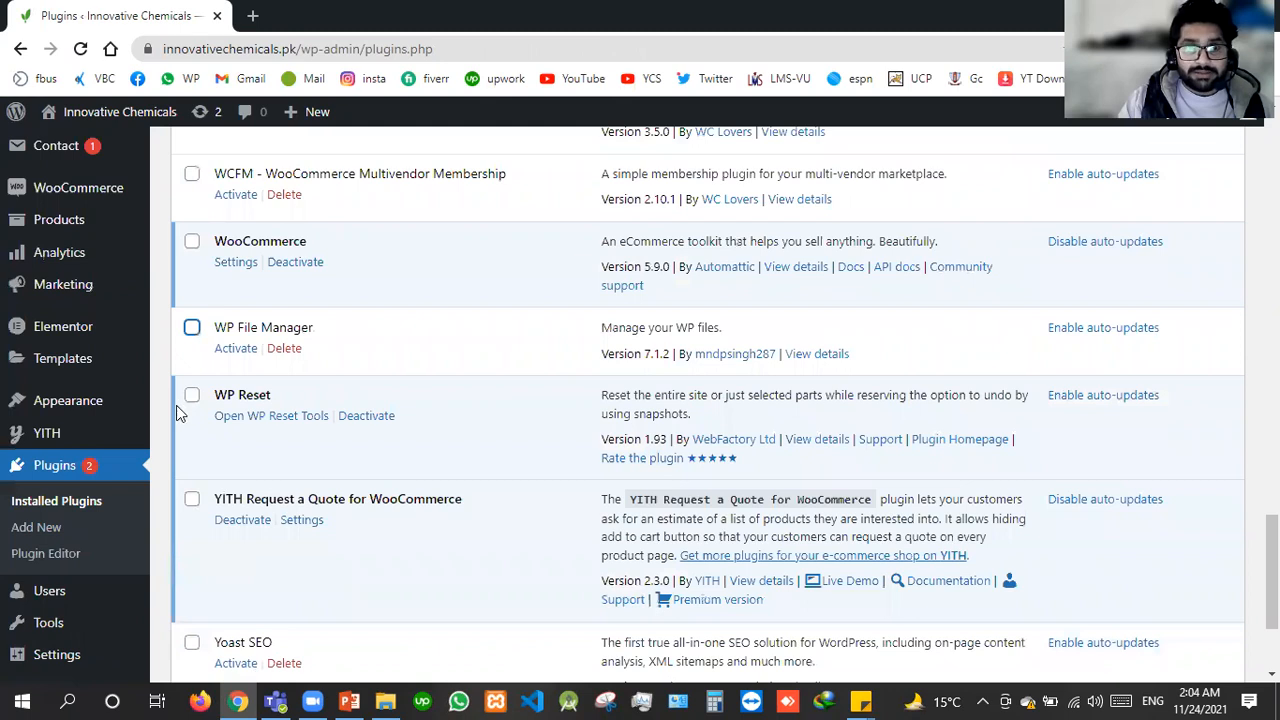
scroll(206, 463, down, 3)
scroll(205, 466, up, 4)
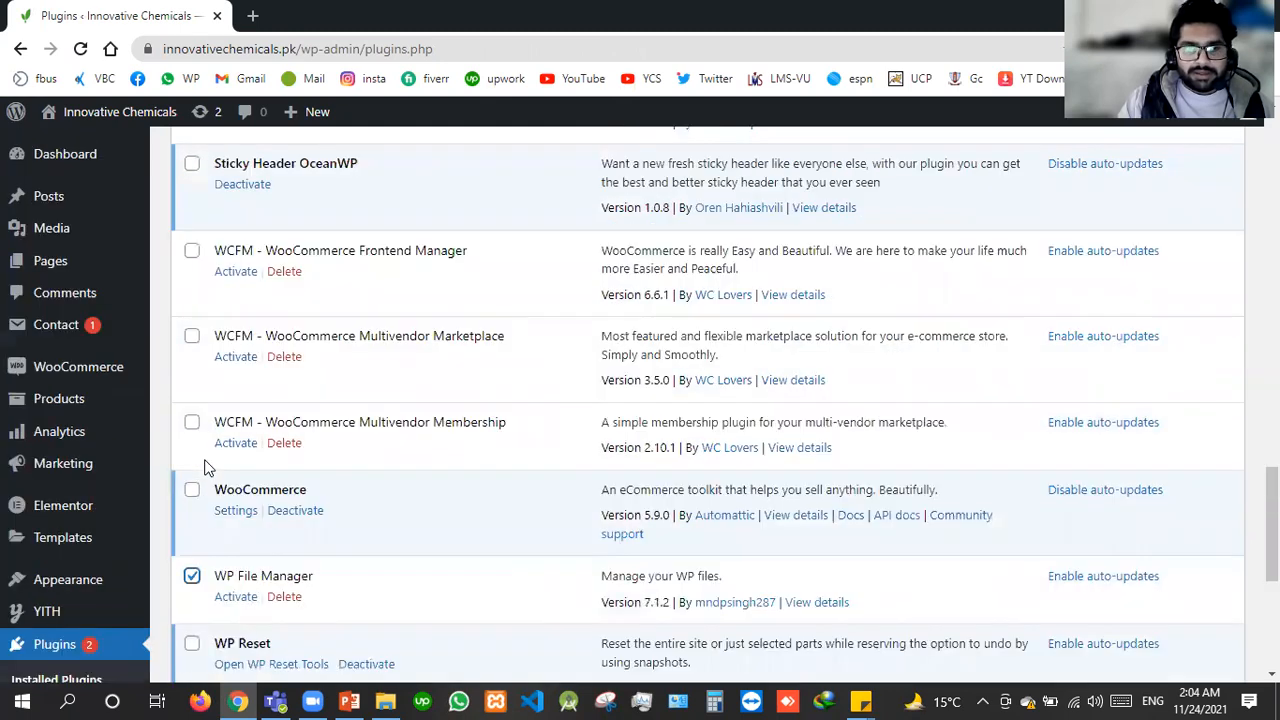
scroll(205, 466, up, 1)
scroll(205, 466, up, 1)
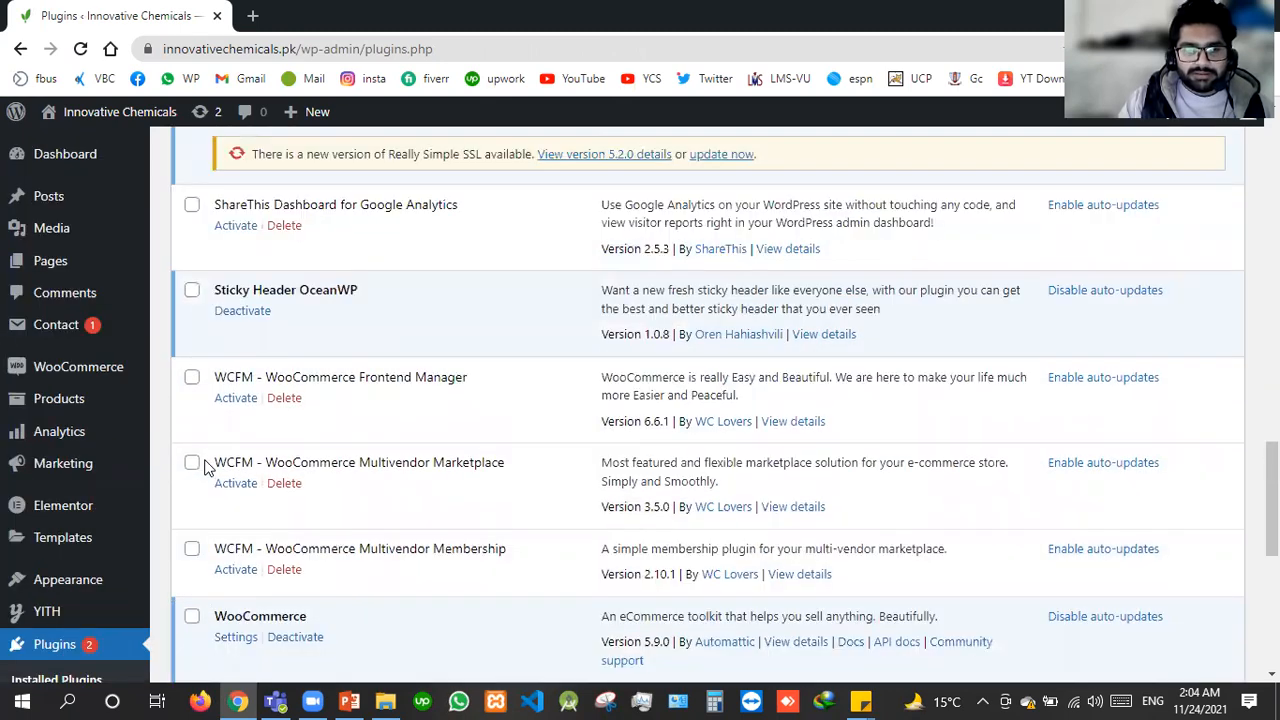
scroll(203, 437, up, 2)
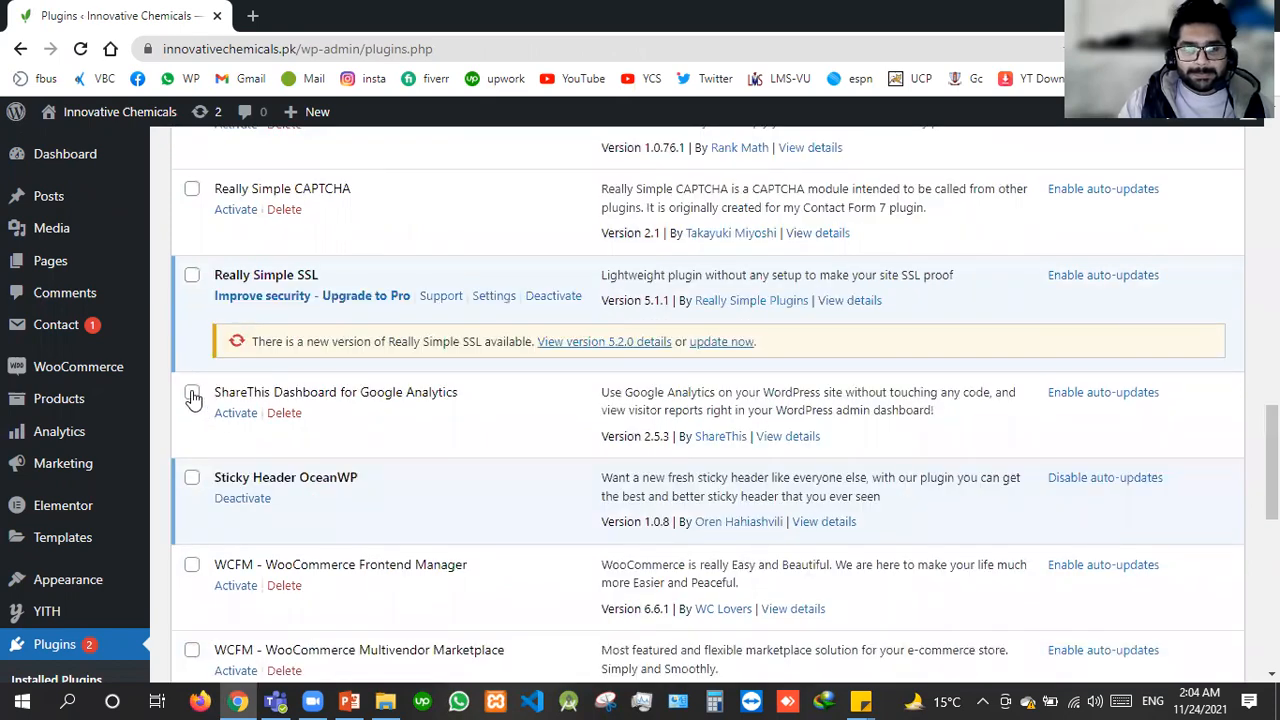
click(192, 395)
scroll(192, 395, up, 2)
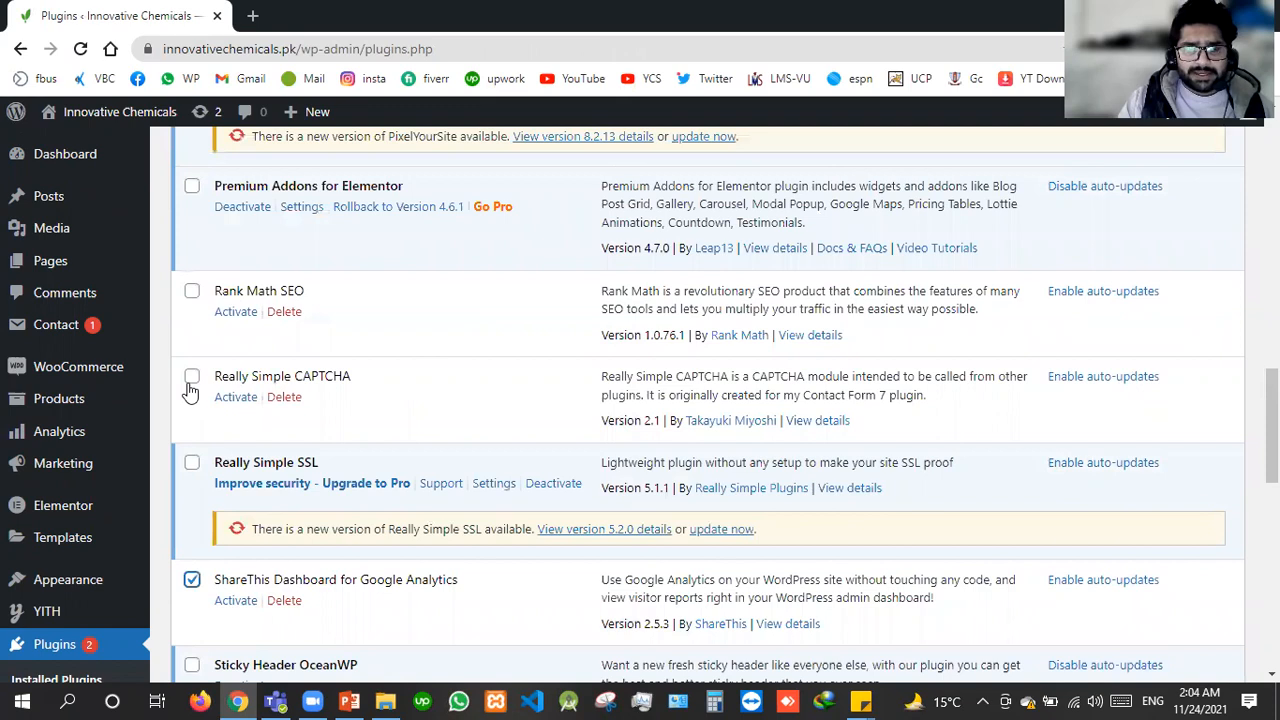
click(191, 380)
Activate the selected plugins with a bulk action and try to dismiss the Elementor Data Updater notice
scroll(190, 390, up, 1)
scroll(190, 386, up, 7)
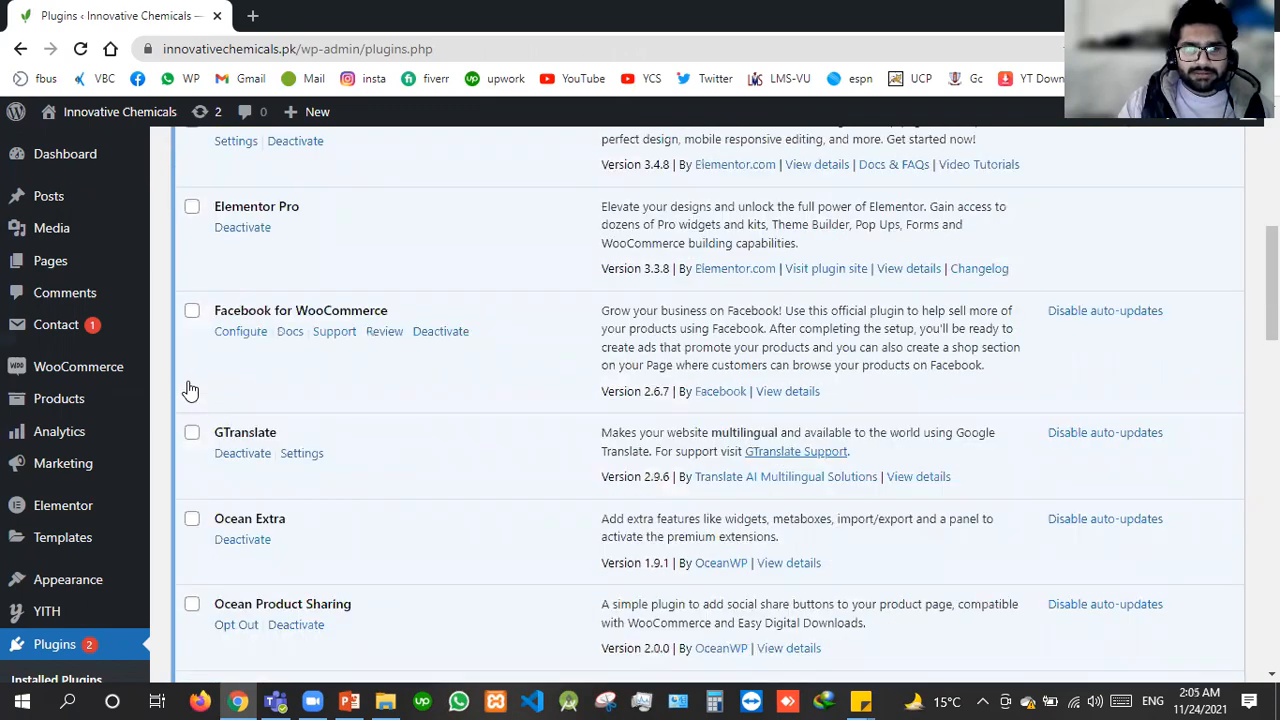
scroll(195, 375, up, 7)
click(250, 368)
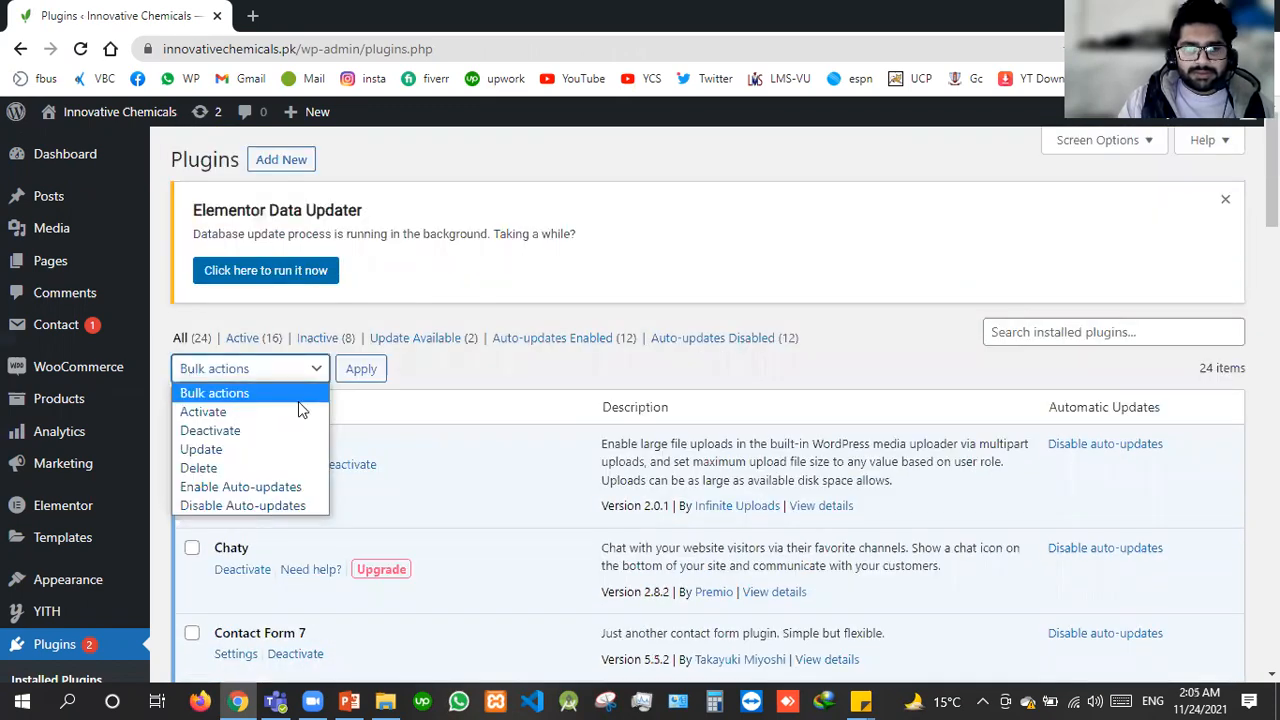
click(361, 369)
click(1227, 205)
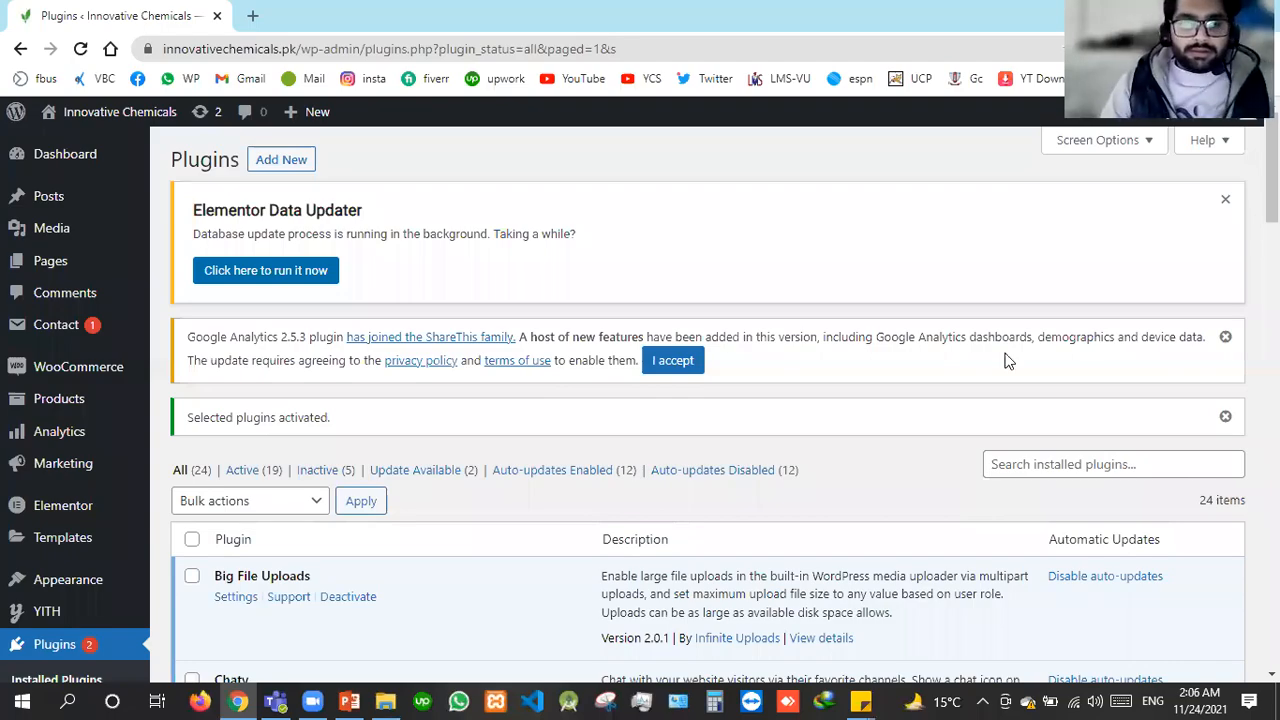
Look through the activated plugins in the list and open the WP File Manager page
scroll(875, 450, down, 5)
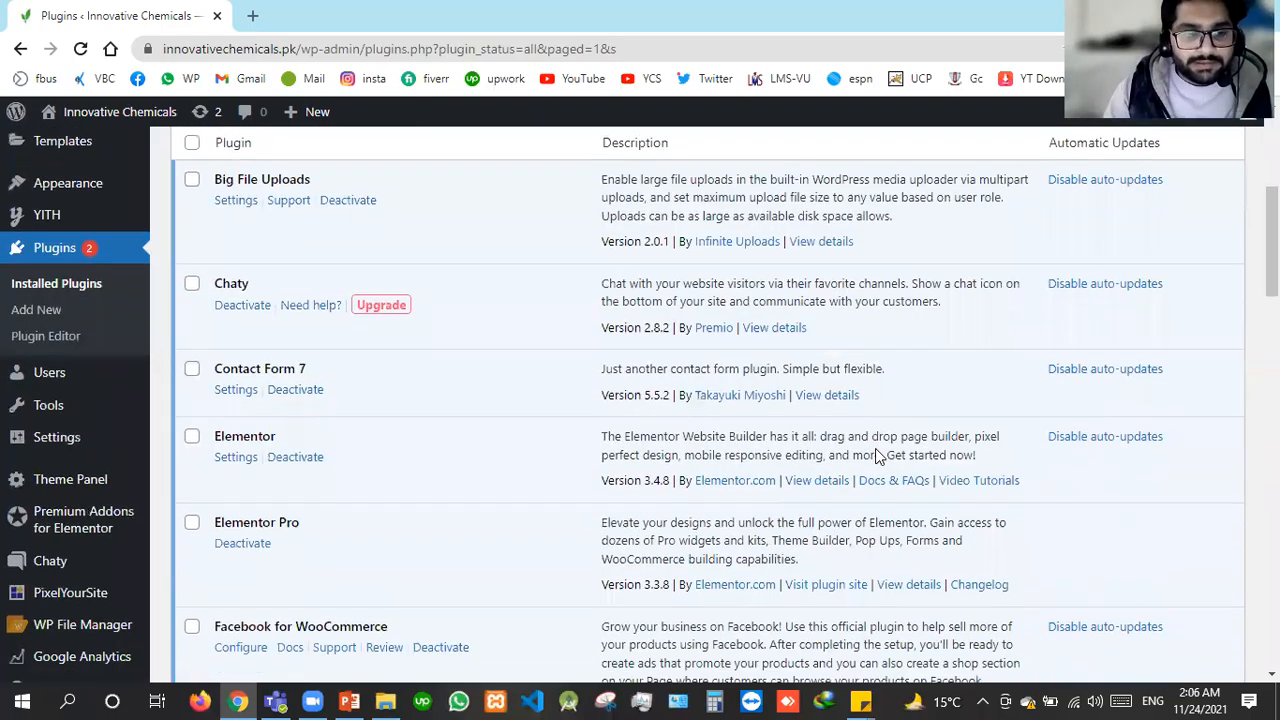
scroll(271, 528, down, 2)
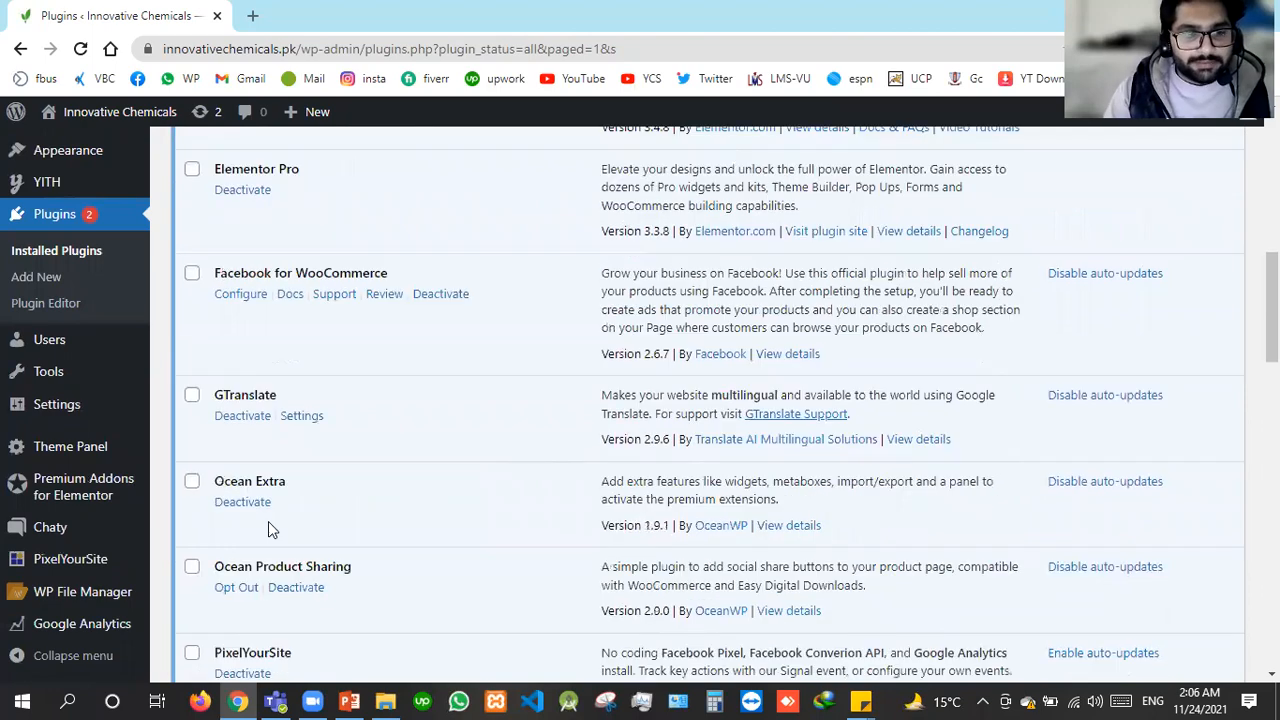
scroll(266, 537, down, 7)
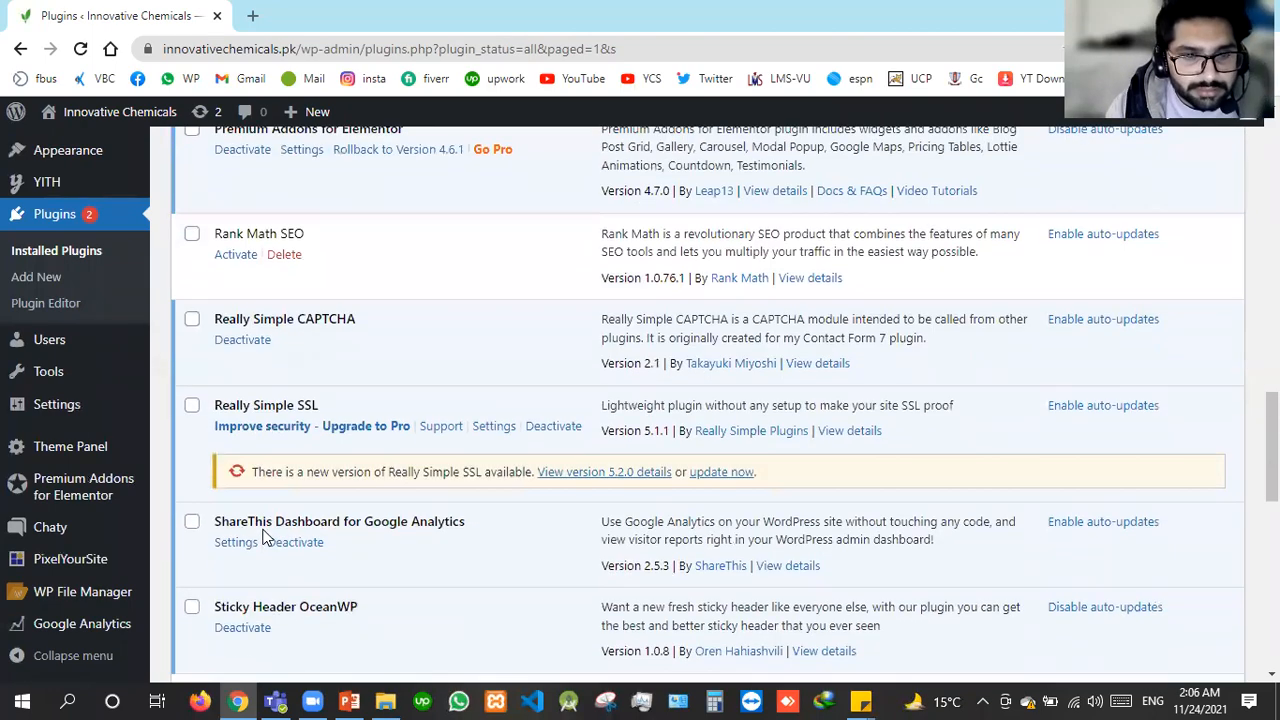
mouse_move(55, 591)
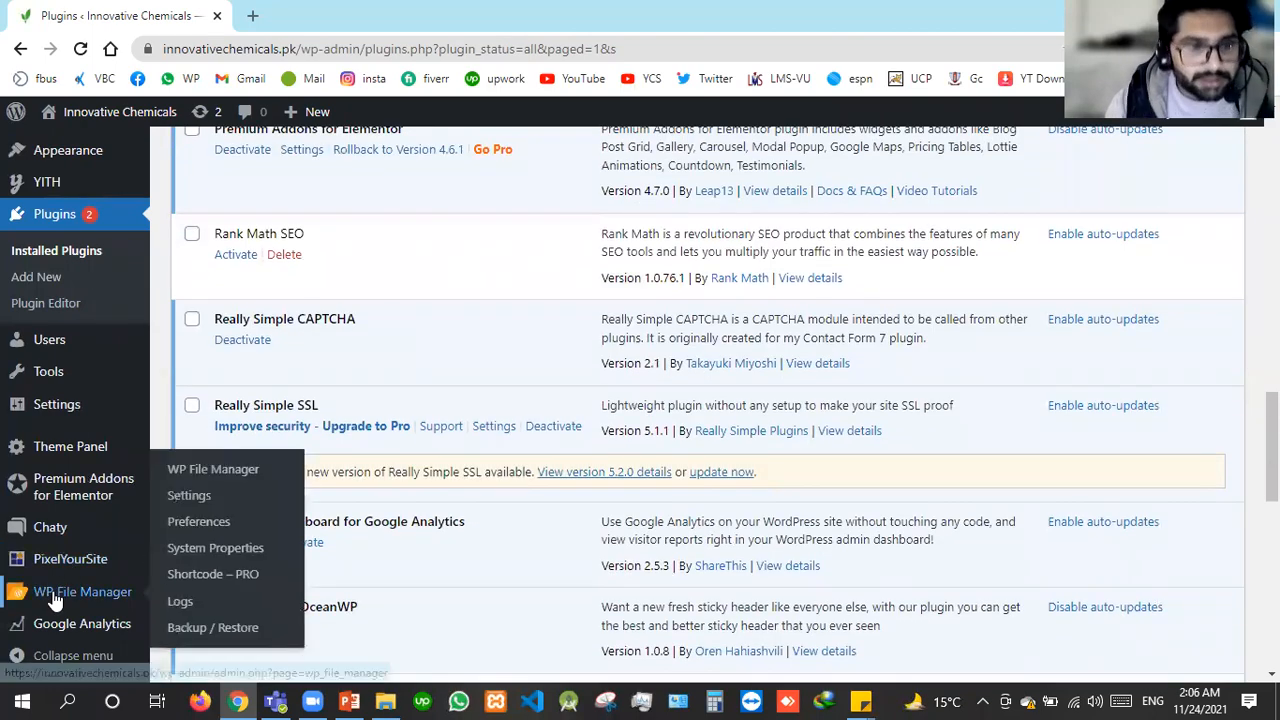
click(207, 478)
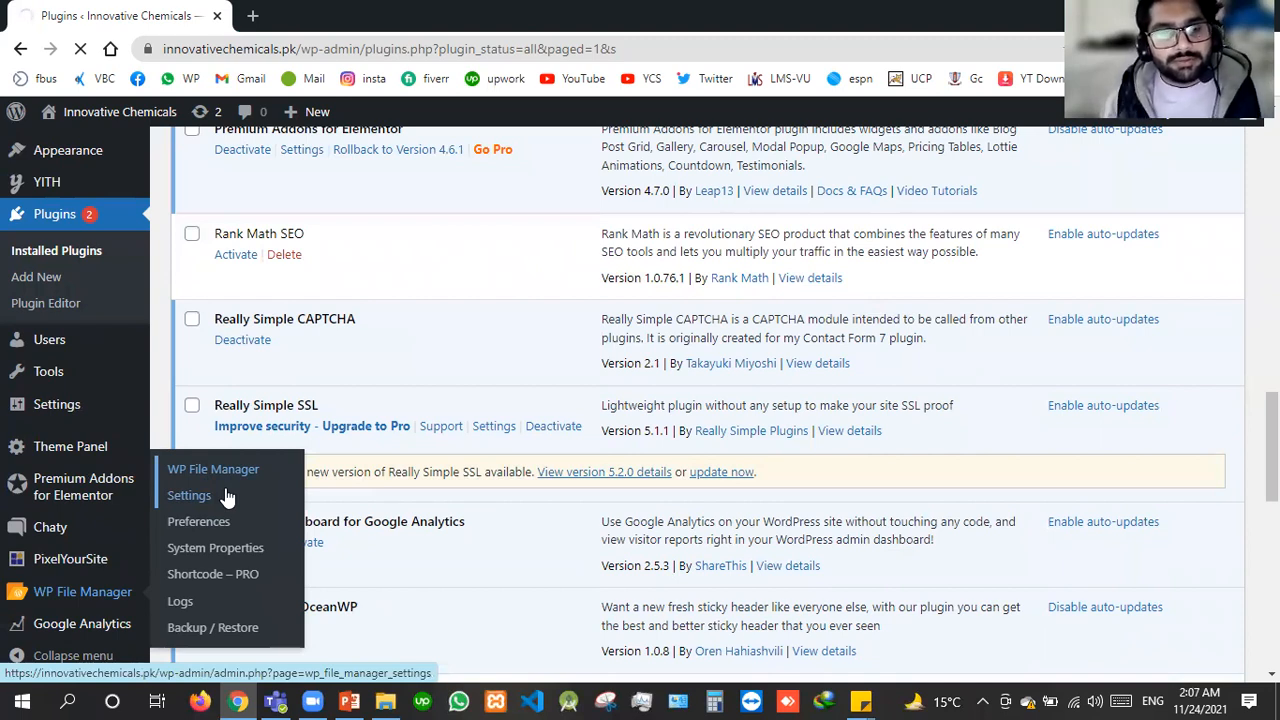
Switch to File Explorer and open the xampp htdocs folder on Local Disk (C:) in a new window
click(385, 701)
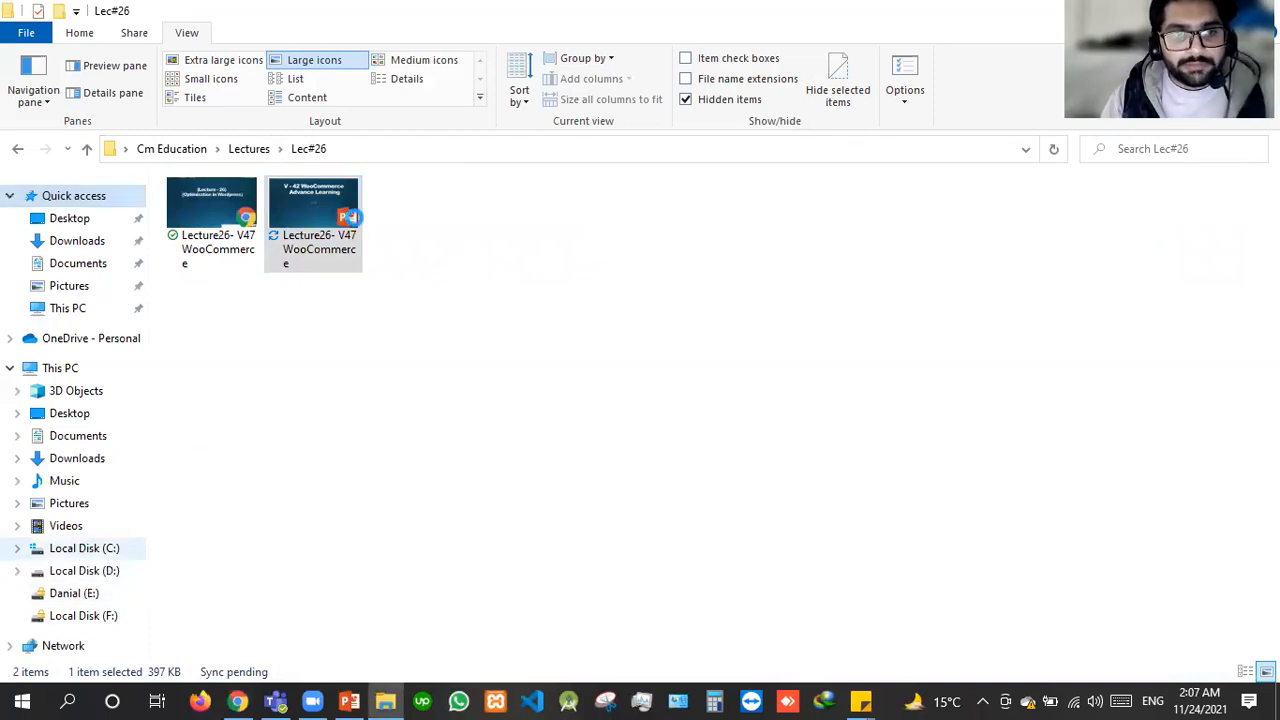
key(shift+F10)
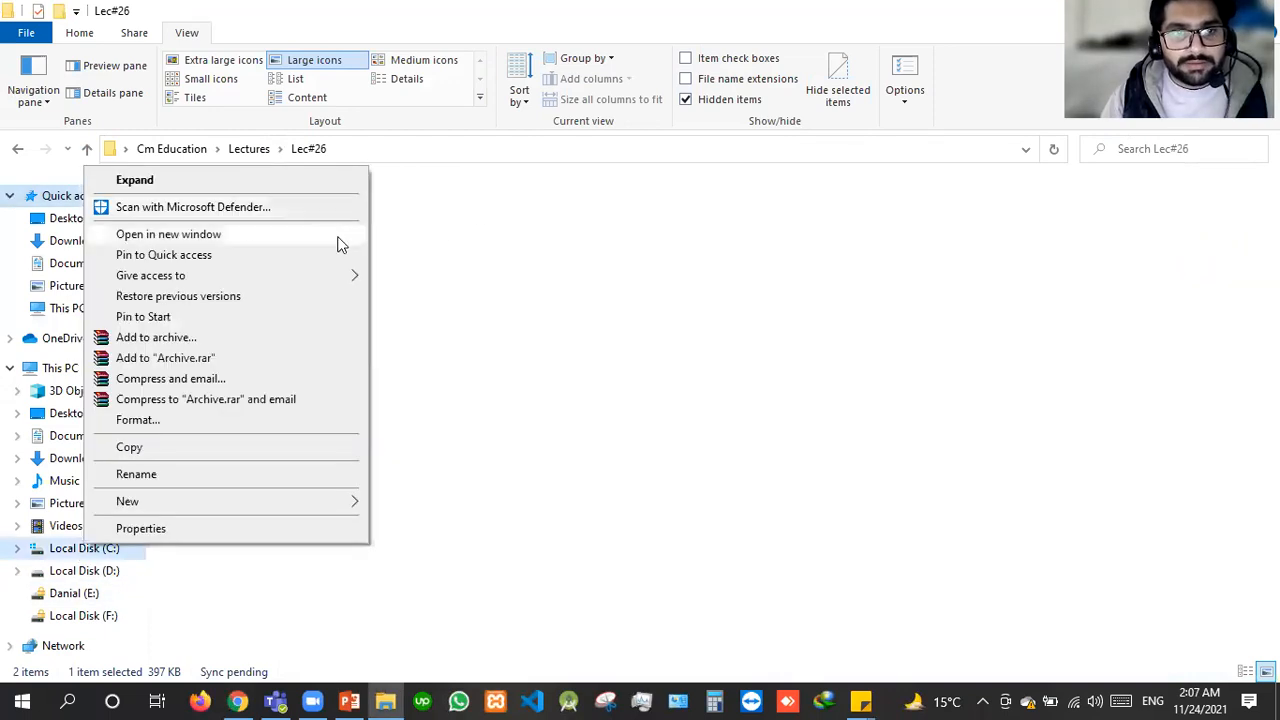
click(165, 237)
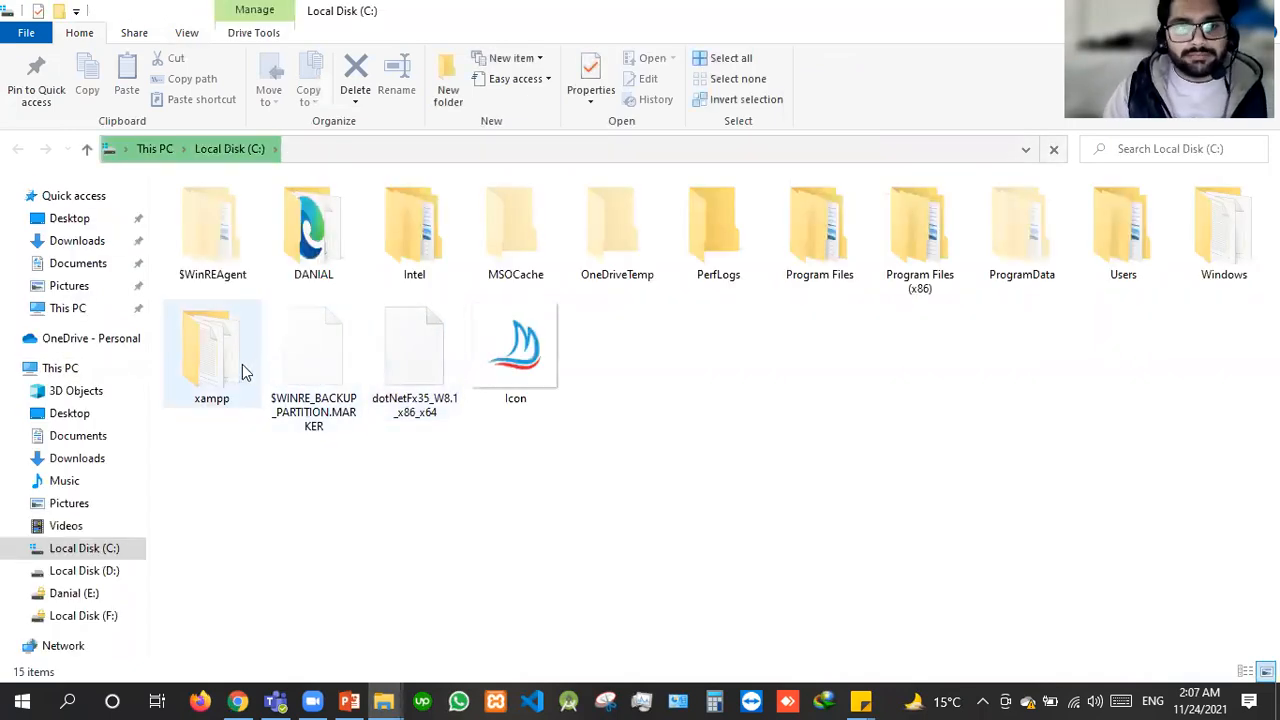
double_click(242, 364)
double_click(220, 310)
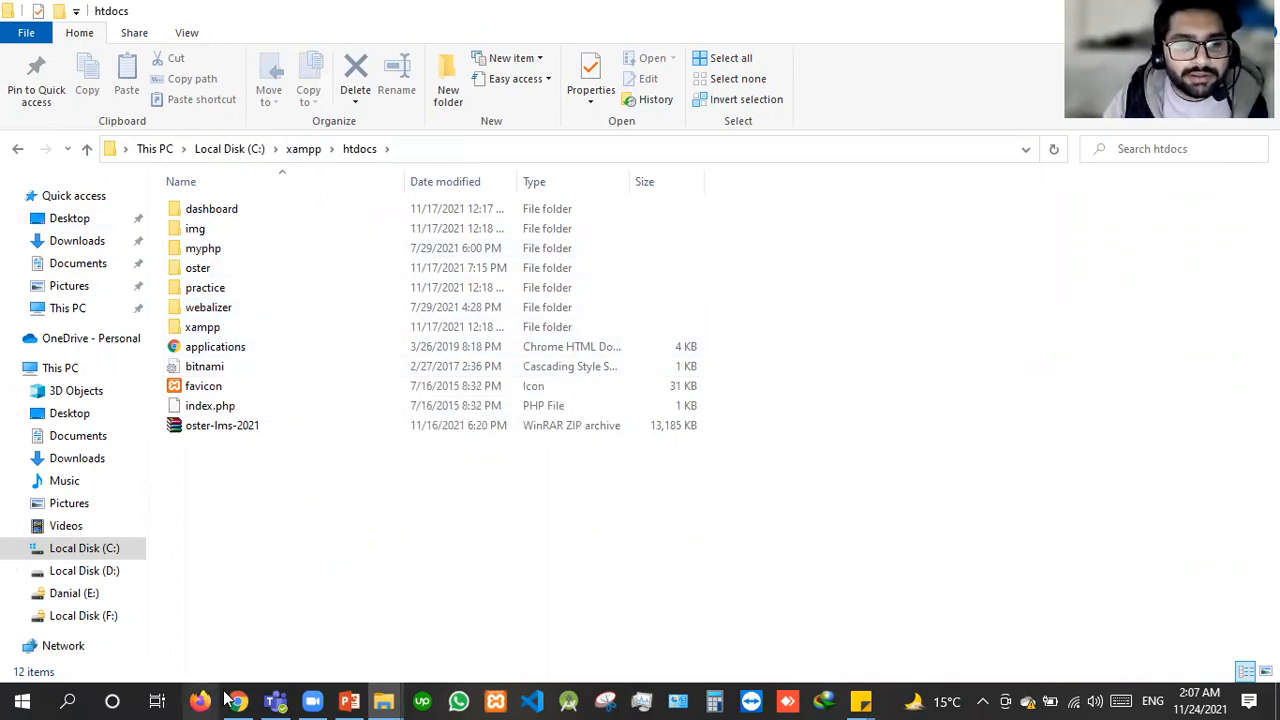
Return to Chrome and dismiss the File Manager welcome dialog, the Google Analytics notice and the Elementor Data Updater notice
key(alt+Tab)
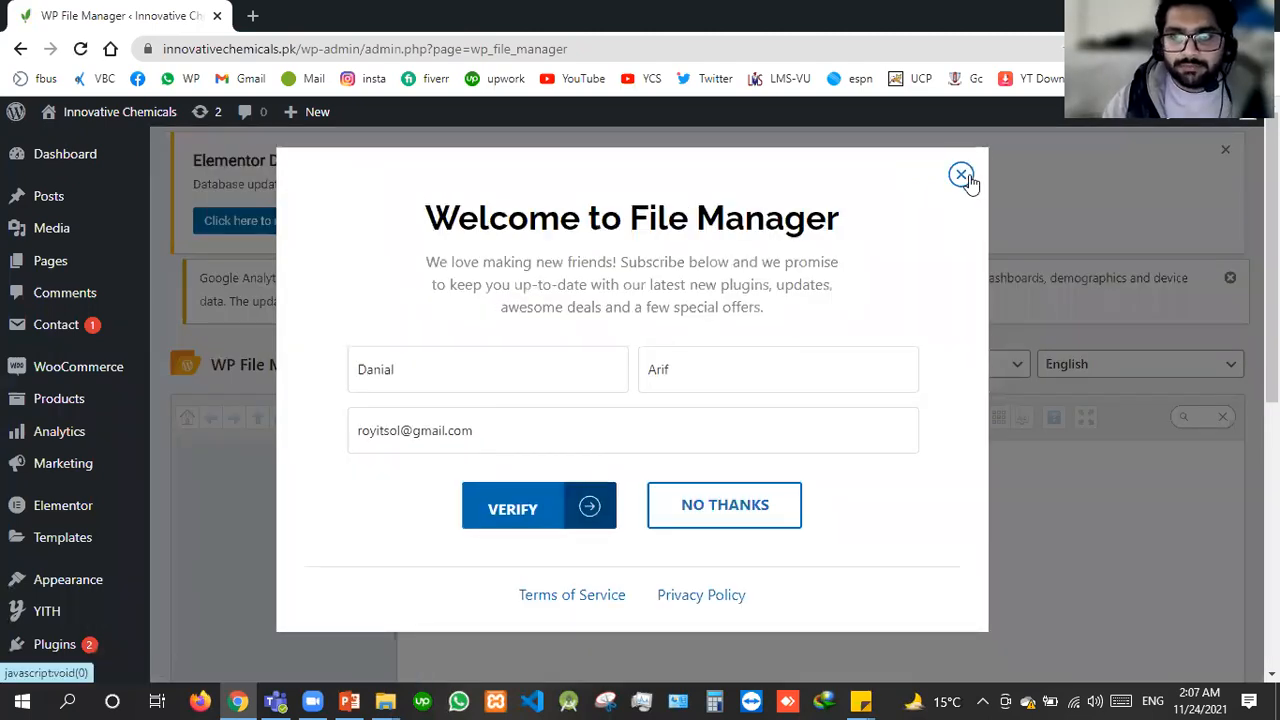
click(962, 176)
scroll(505, 402, down, 2)
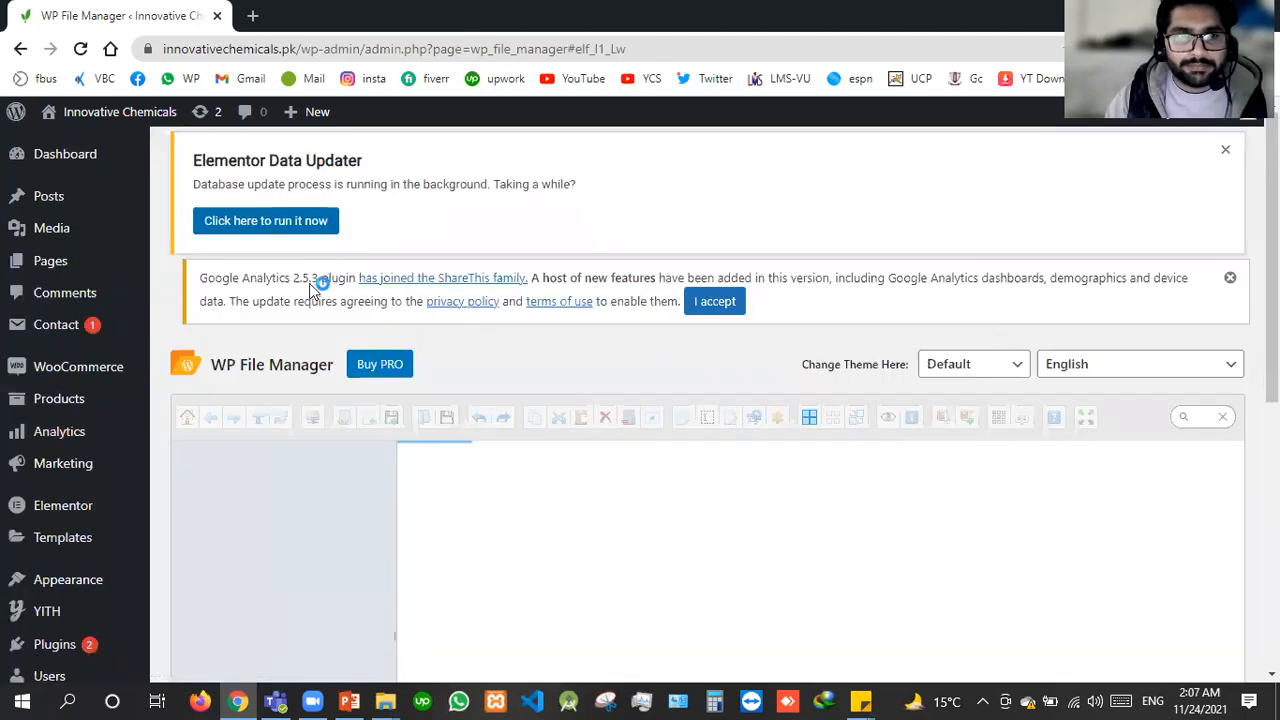
click(1230, 277)
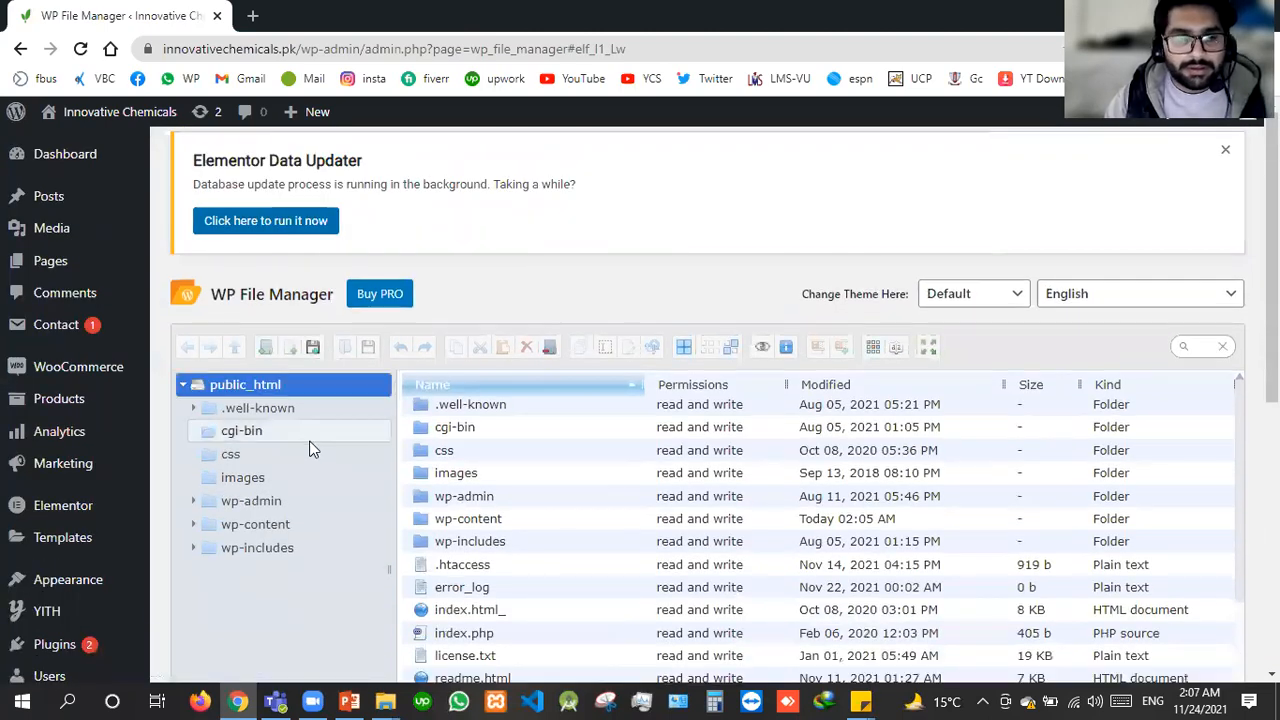
scroll(563, 477, down, 2)
scroll(500, 475, up, 2)
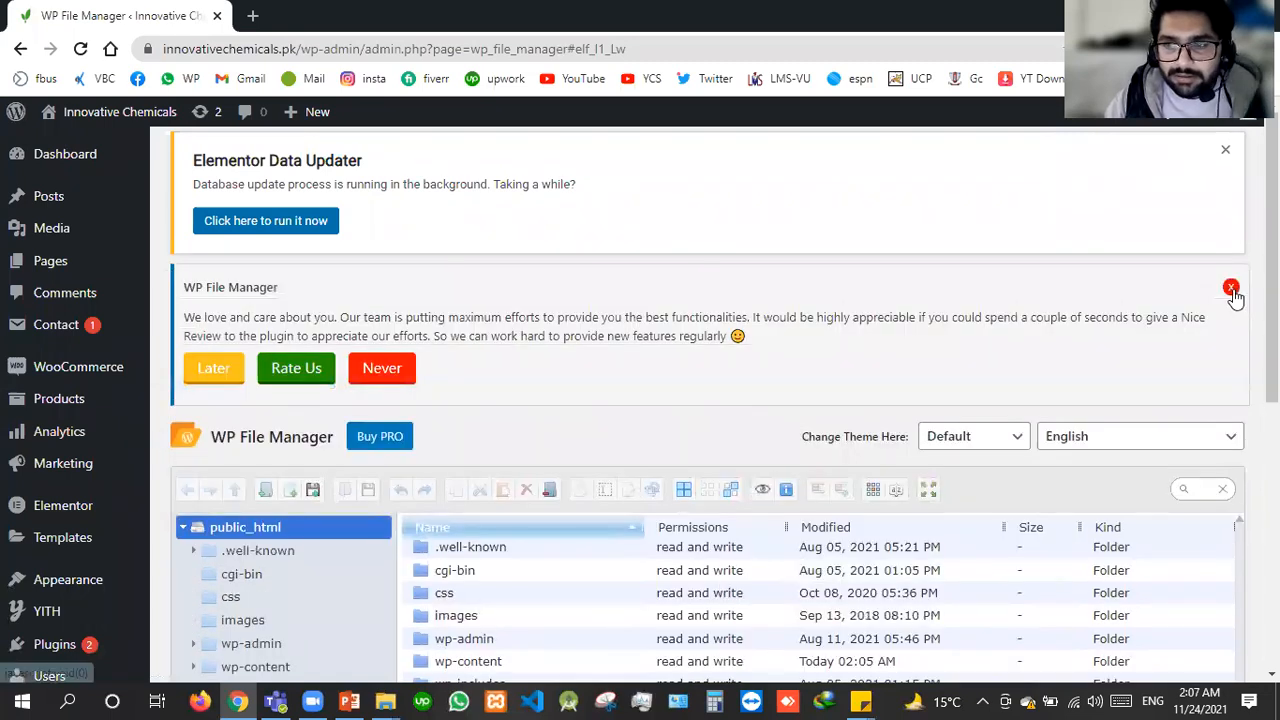
click(1225, 149)
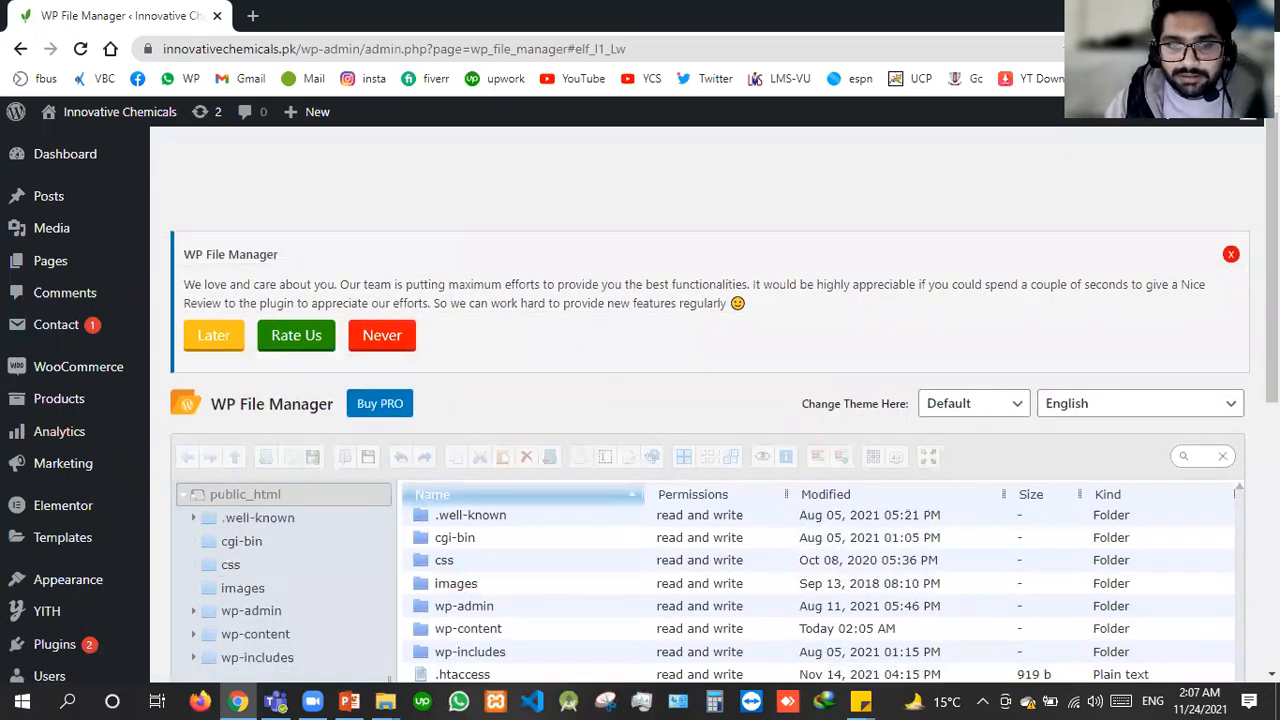
Open the Google Analytics plugin's Settings page, checking the topic slide in PowerPoint before returning to Chrome
scroll(975, 347, down, 1)
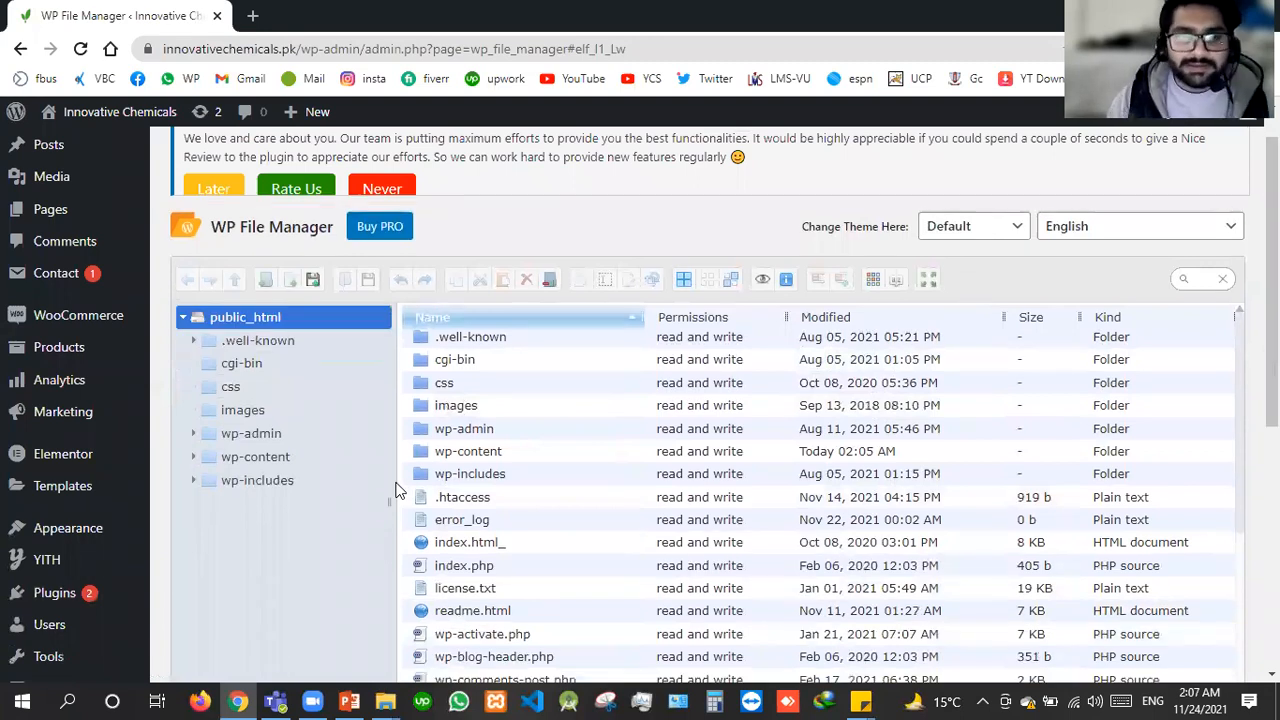
scroll(623, 314, down, 2)
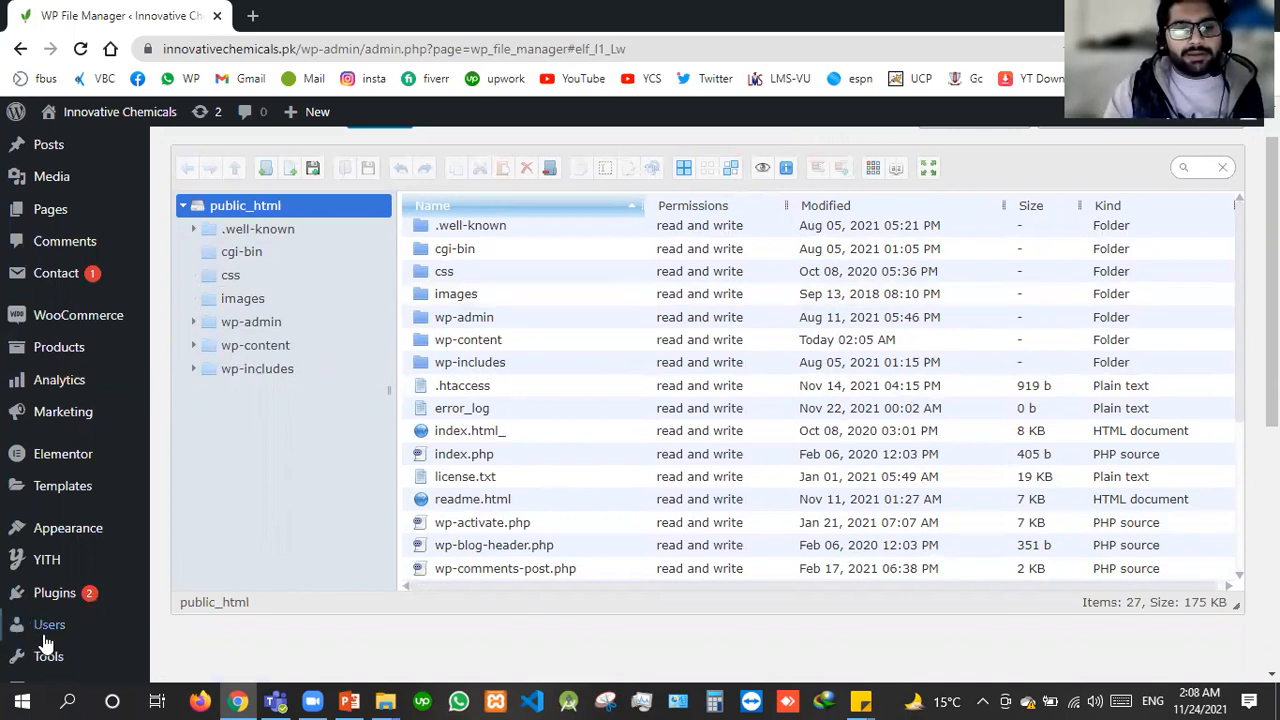
scroll(47, 643, down, 2)
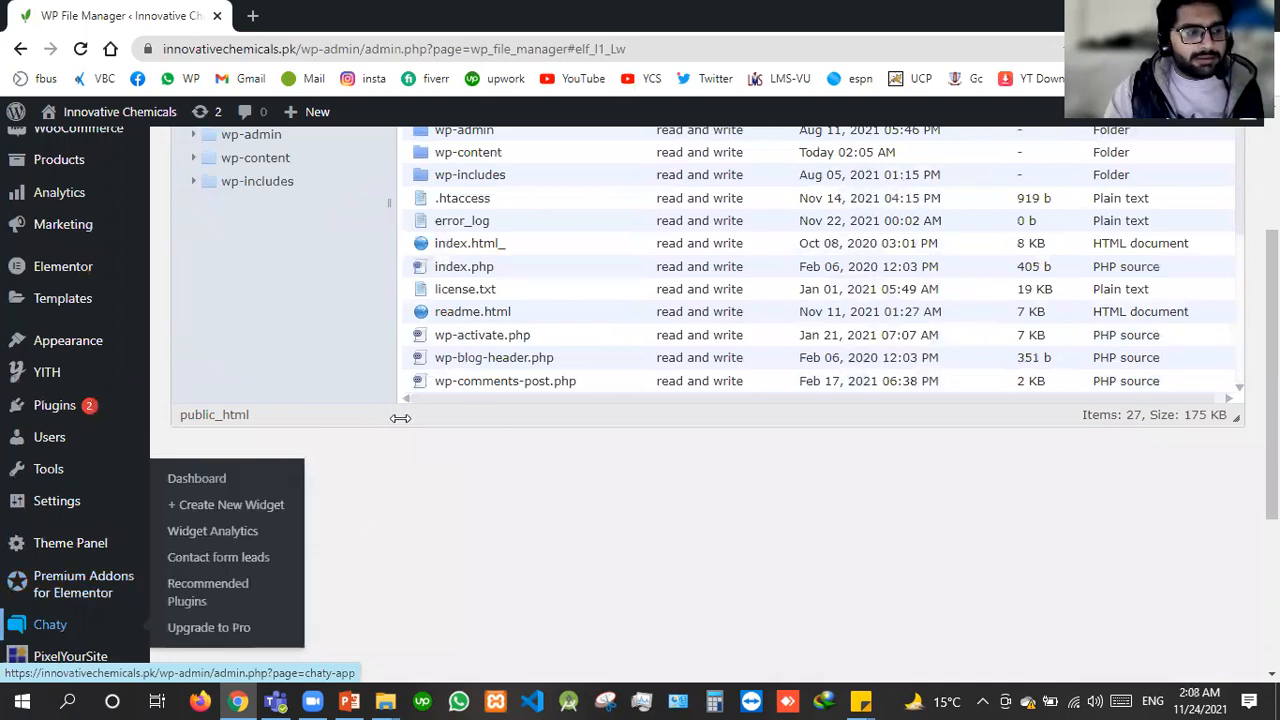
scroll(400, 418, up, 2)
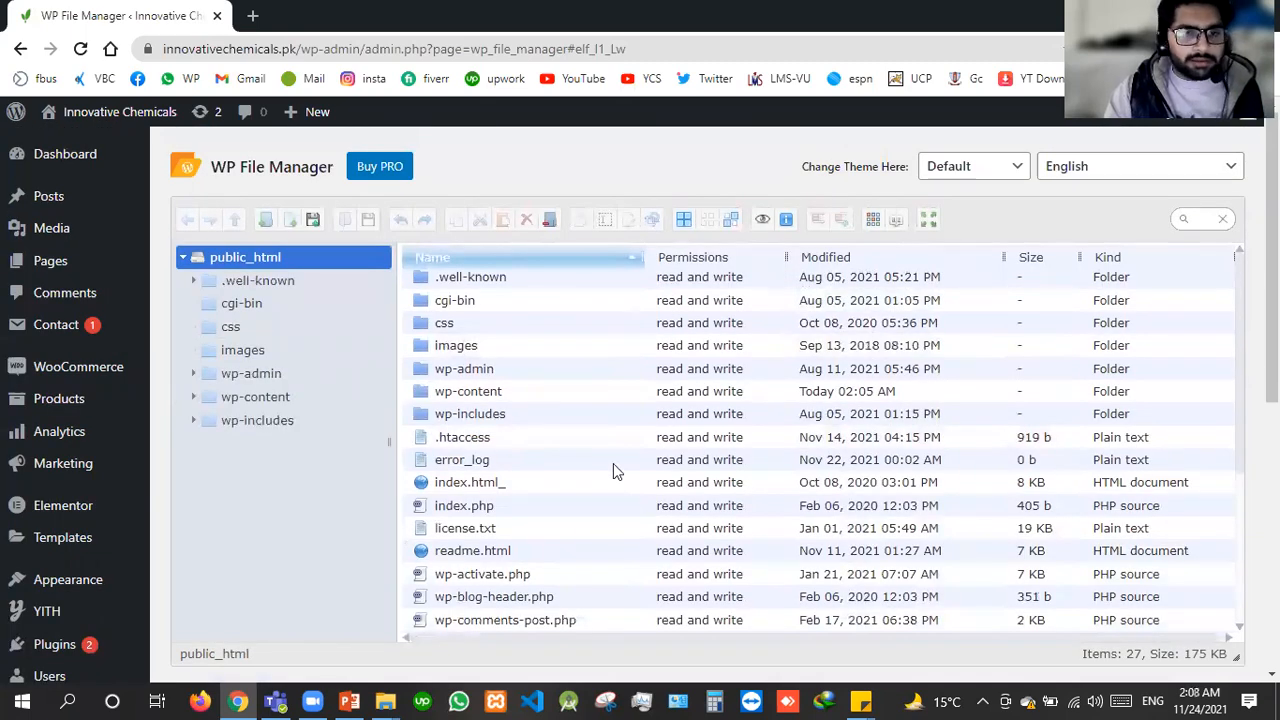
mouse_move(78, 611)
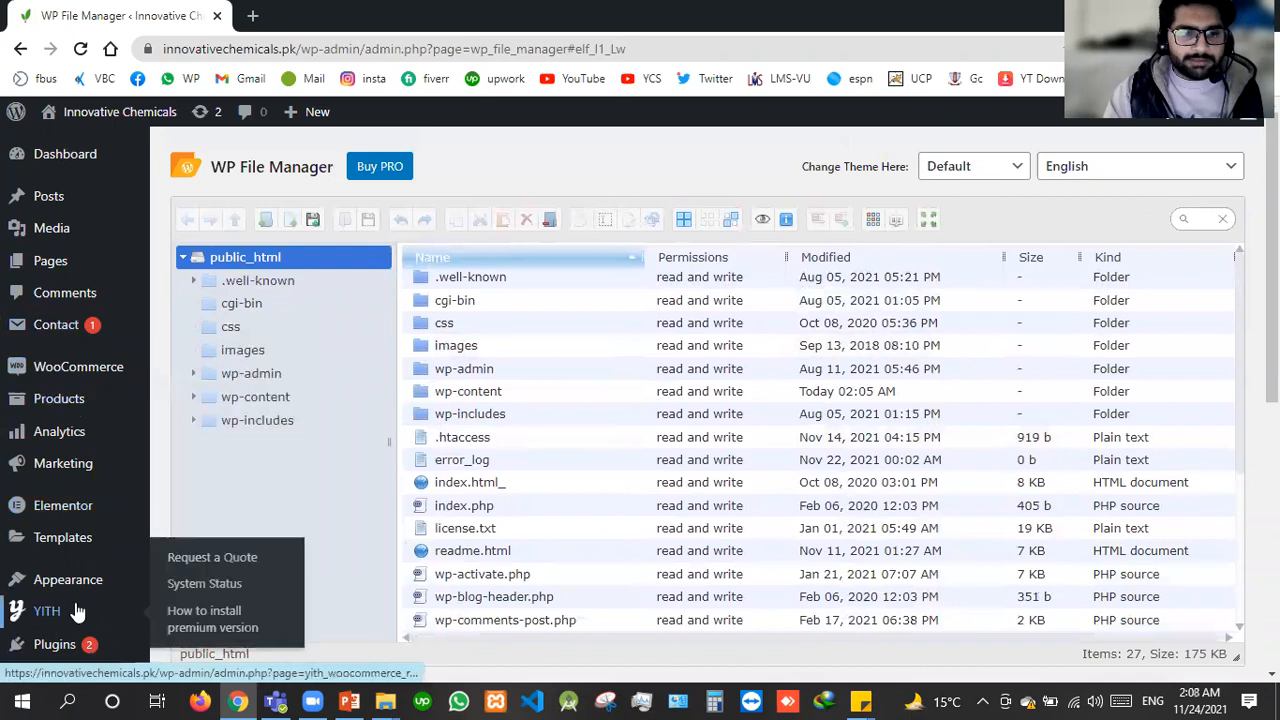
scroll(78, 611, down, 1)
mouse_move(60, 550)
click(220, 580)
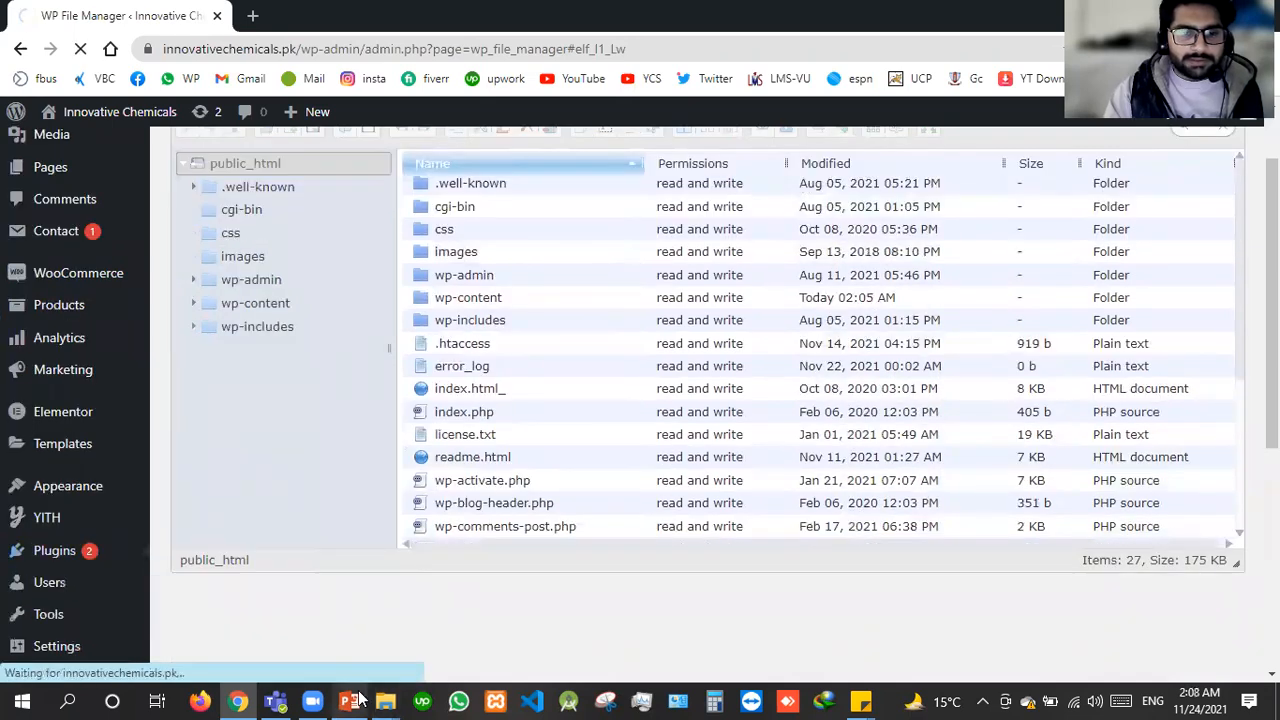
click(352, 701)
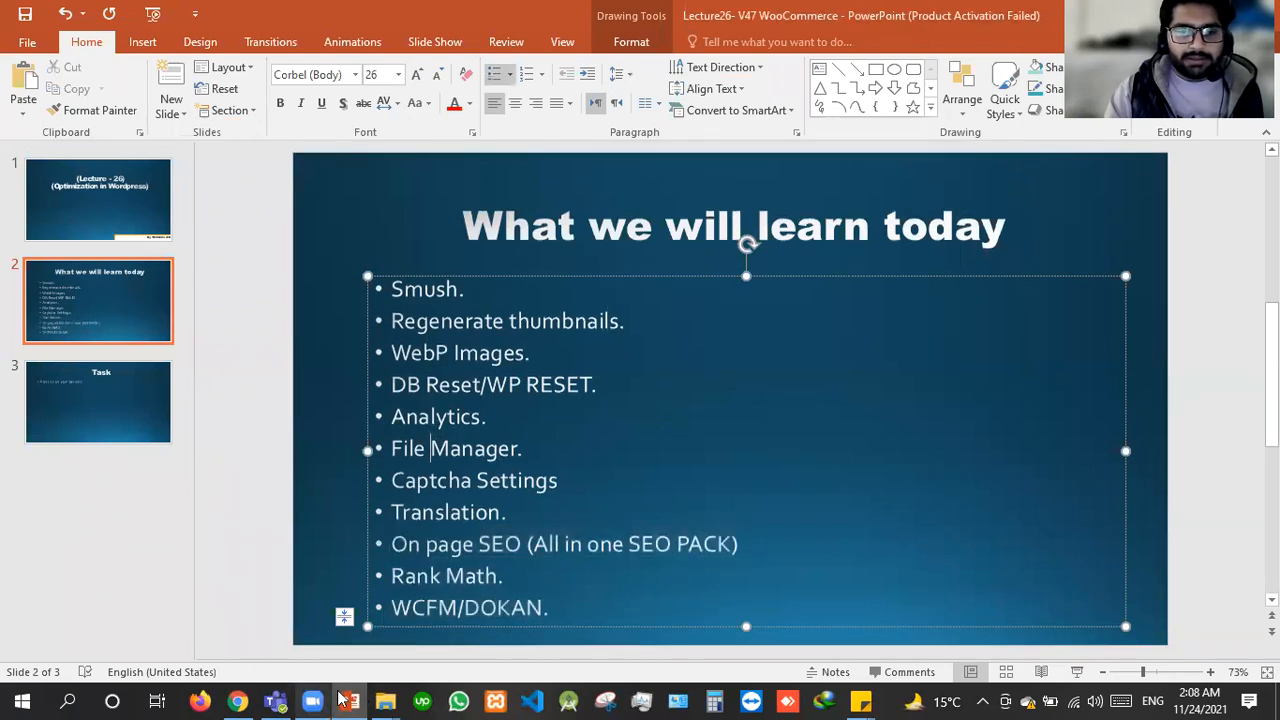
key(alt+Tab)
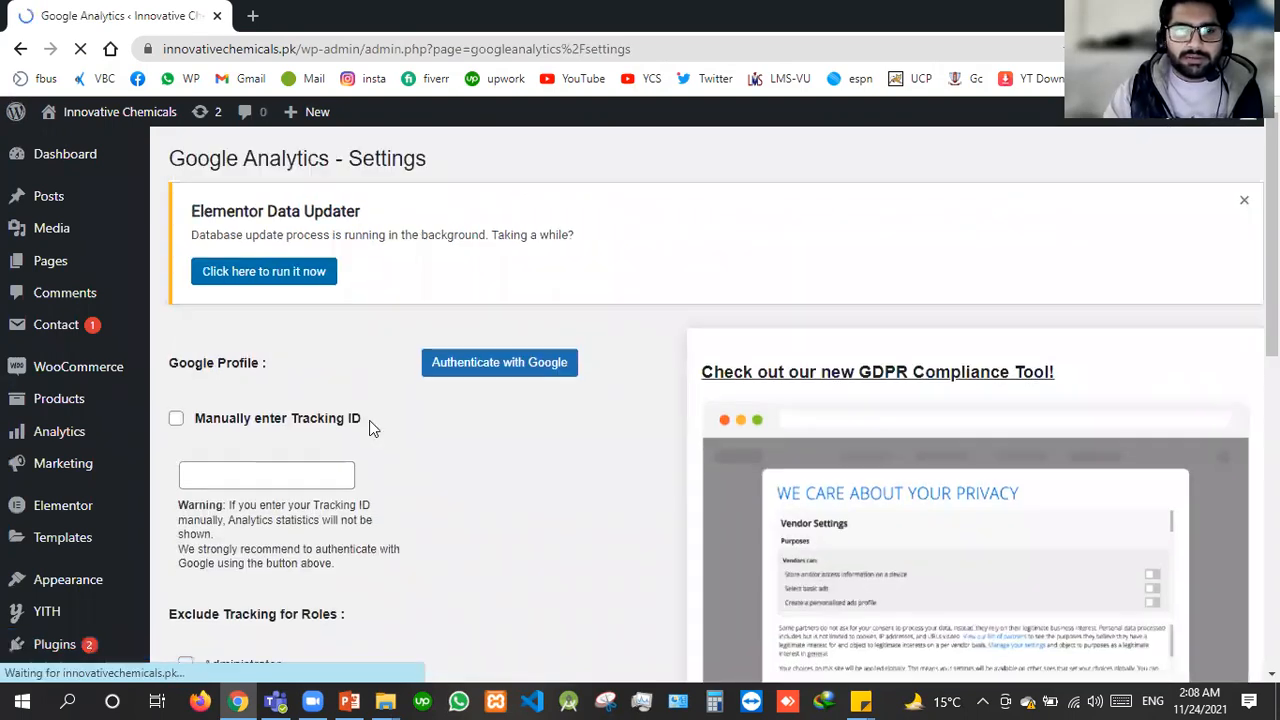
Start authenticating the plugin with Google and try to sign in with the first saved account's email and password
click(515, 365)
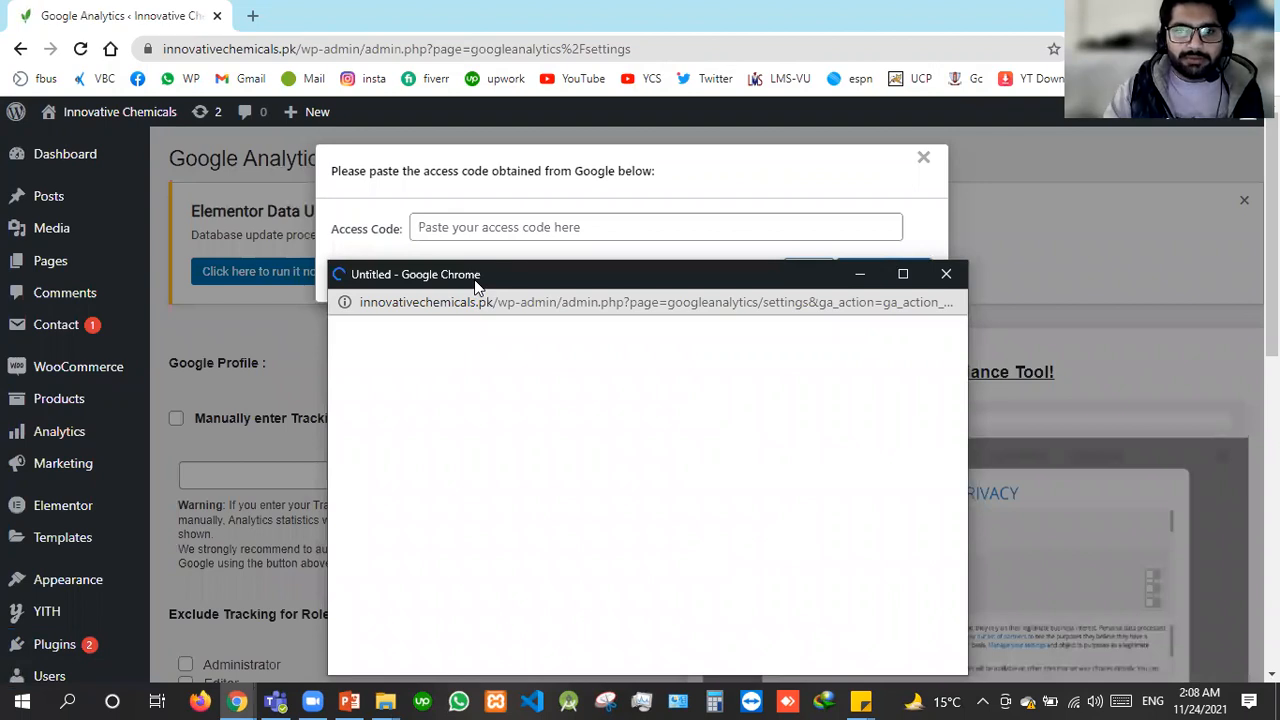
drag(476, 287, 679, 170)
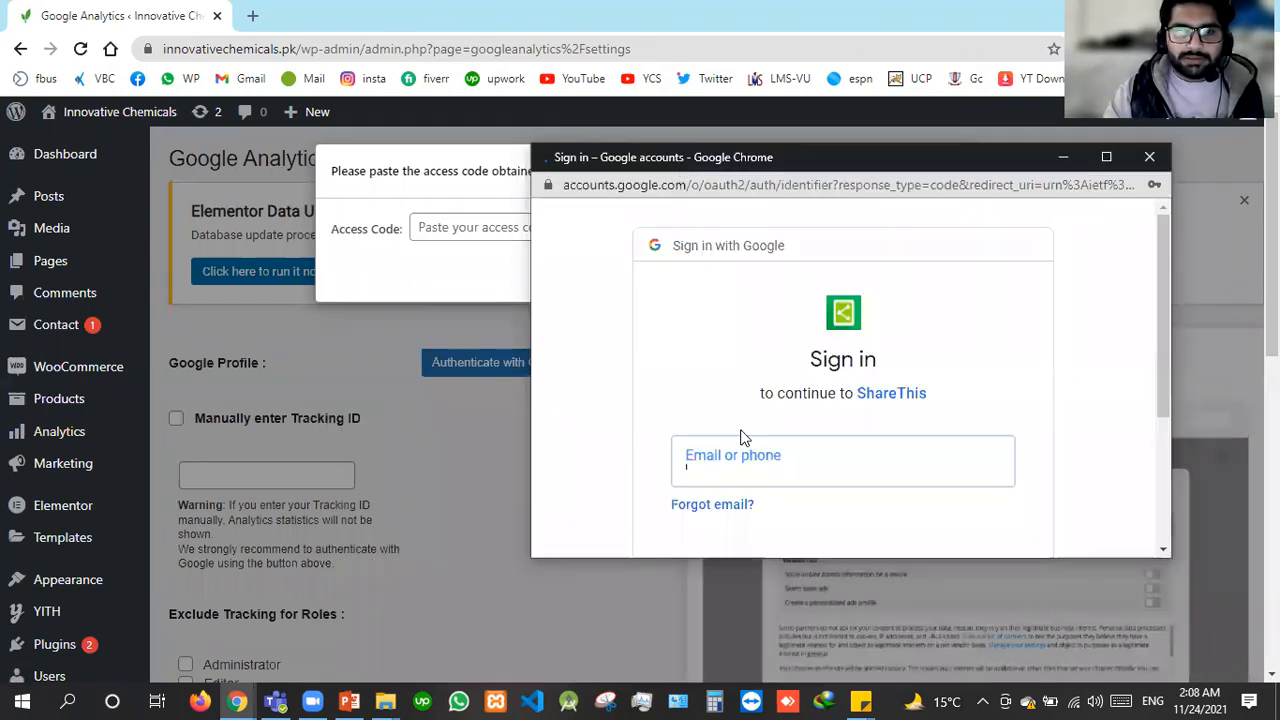
click(740, 440)
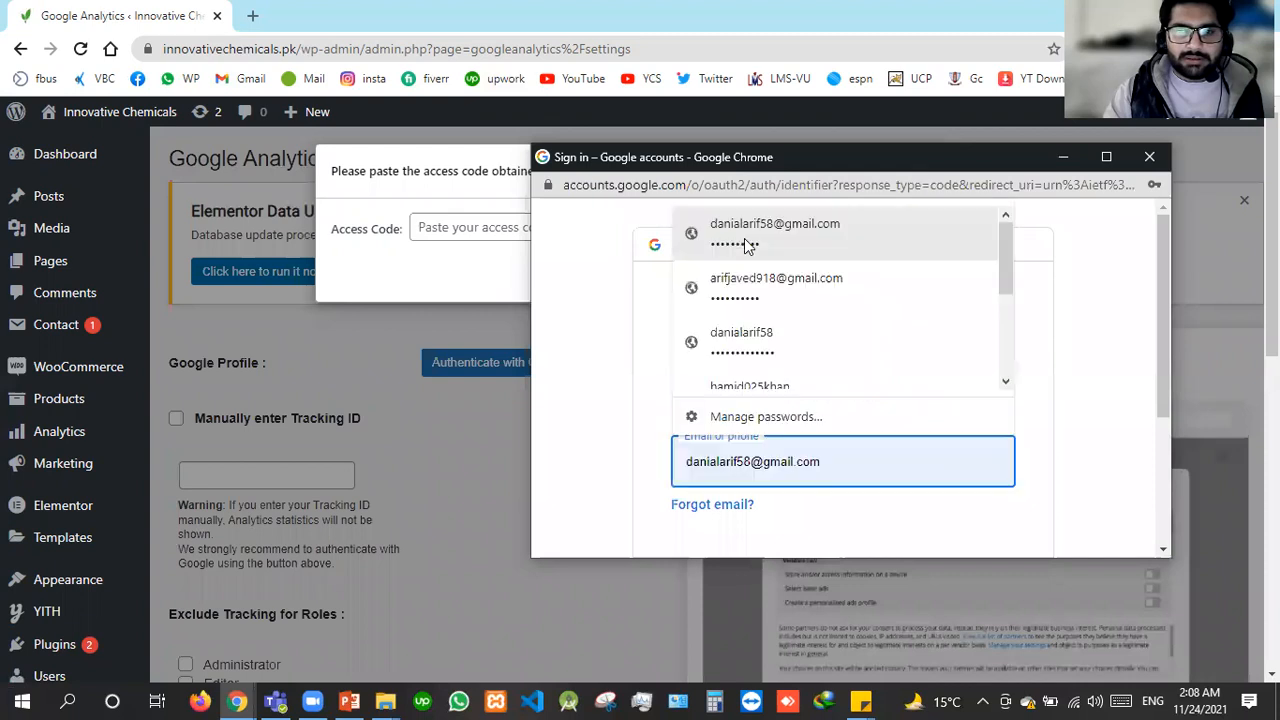
scroll(988, 420, down, 3)
click(988, 420)
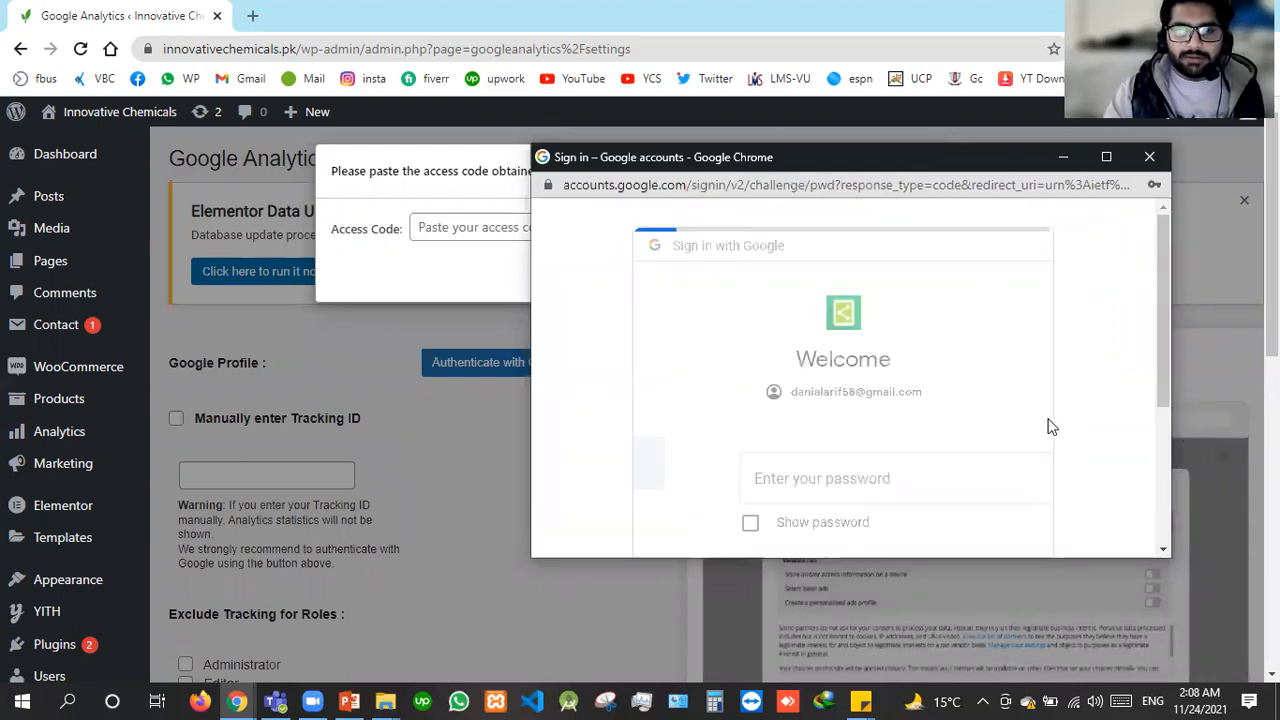
scroll(1012, 497, down, 1)
scroll(945, 429, down, 1)
click(947, 430)
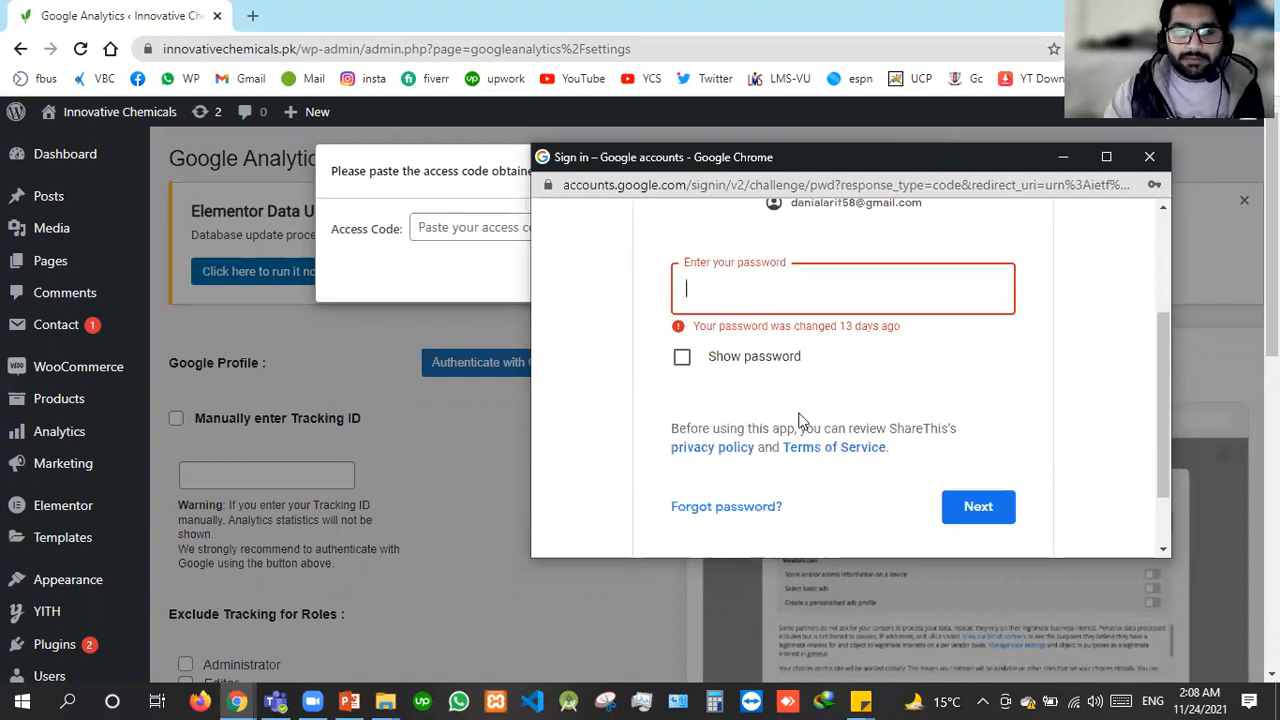
Retry the Google sign-in with a different saved account password, and leave the sign-in window
click(762, 305)
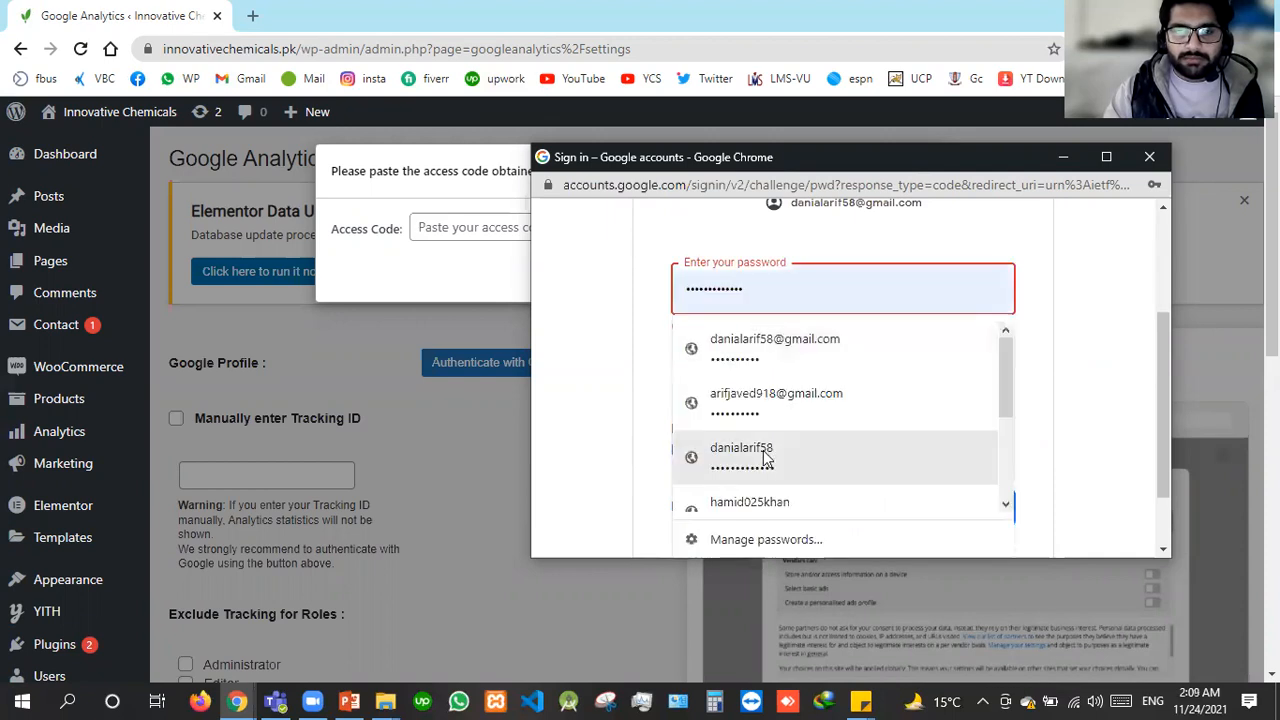
click(892, 432)
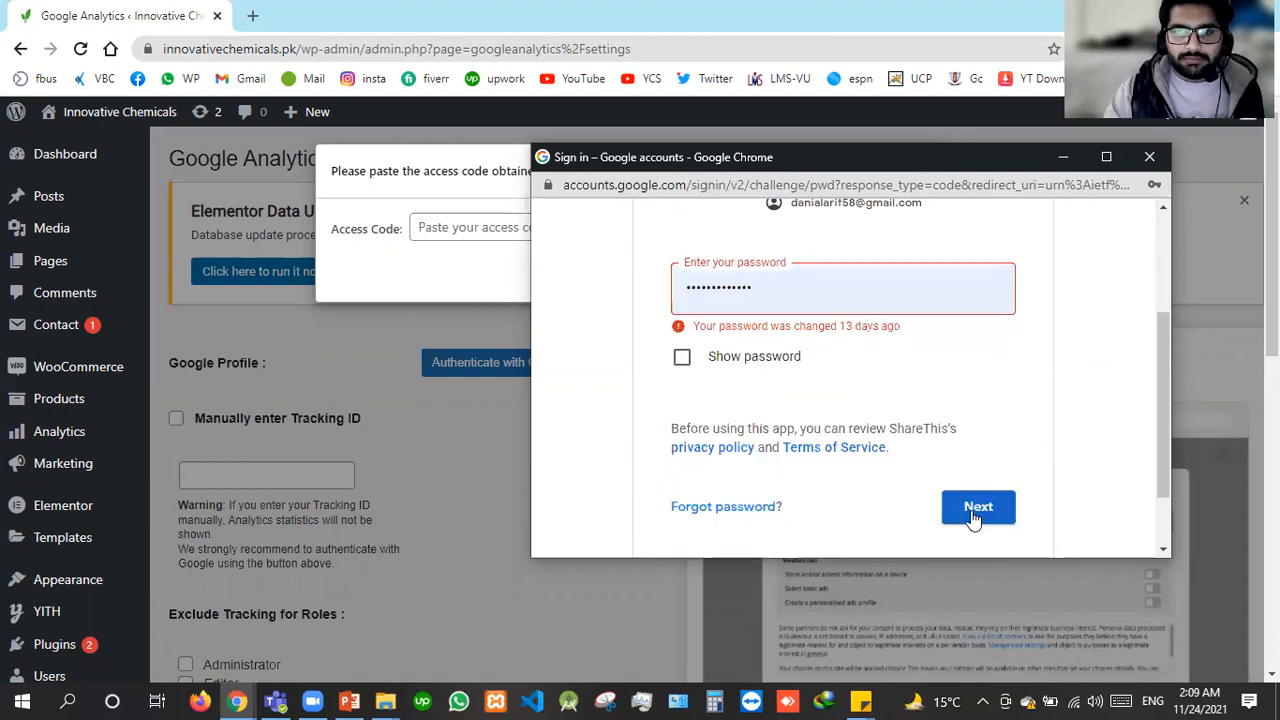
click(975, 510)
scroll(763, 452, down, 1)
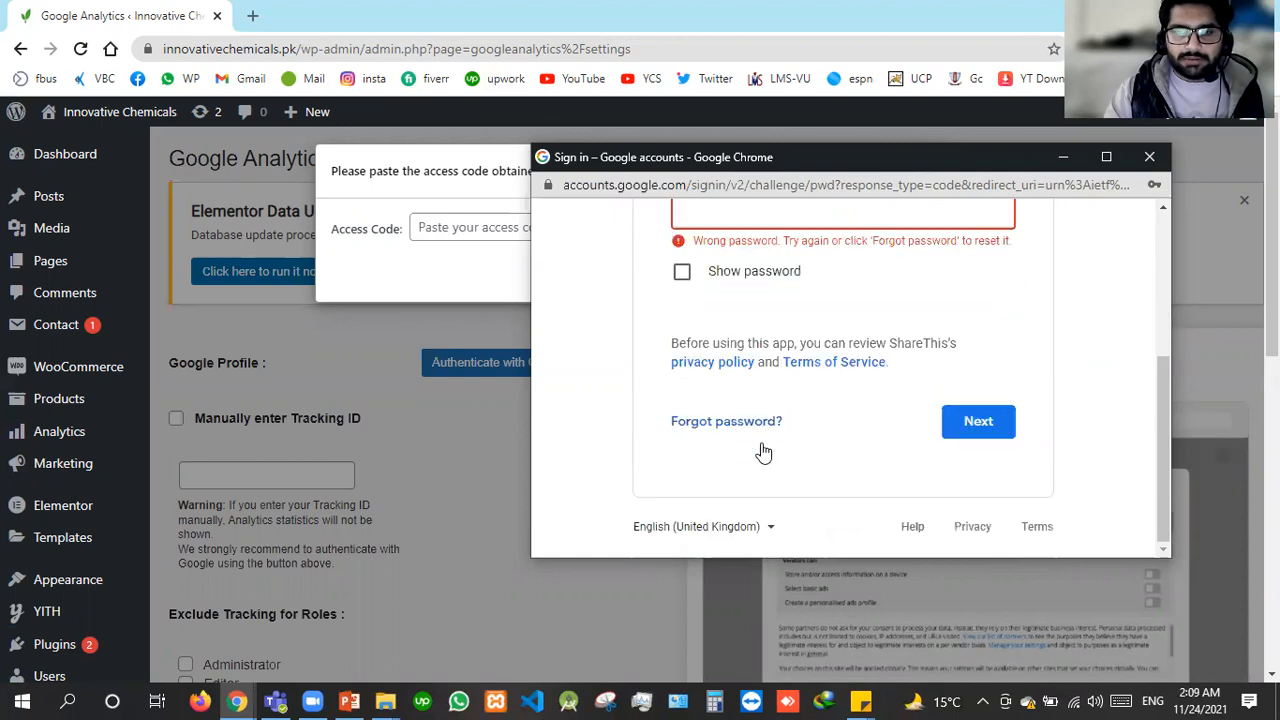
scroll(702, 285, up, 3)
click(615, 220)
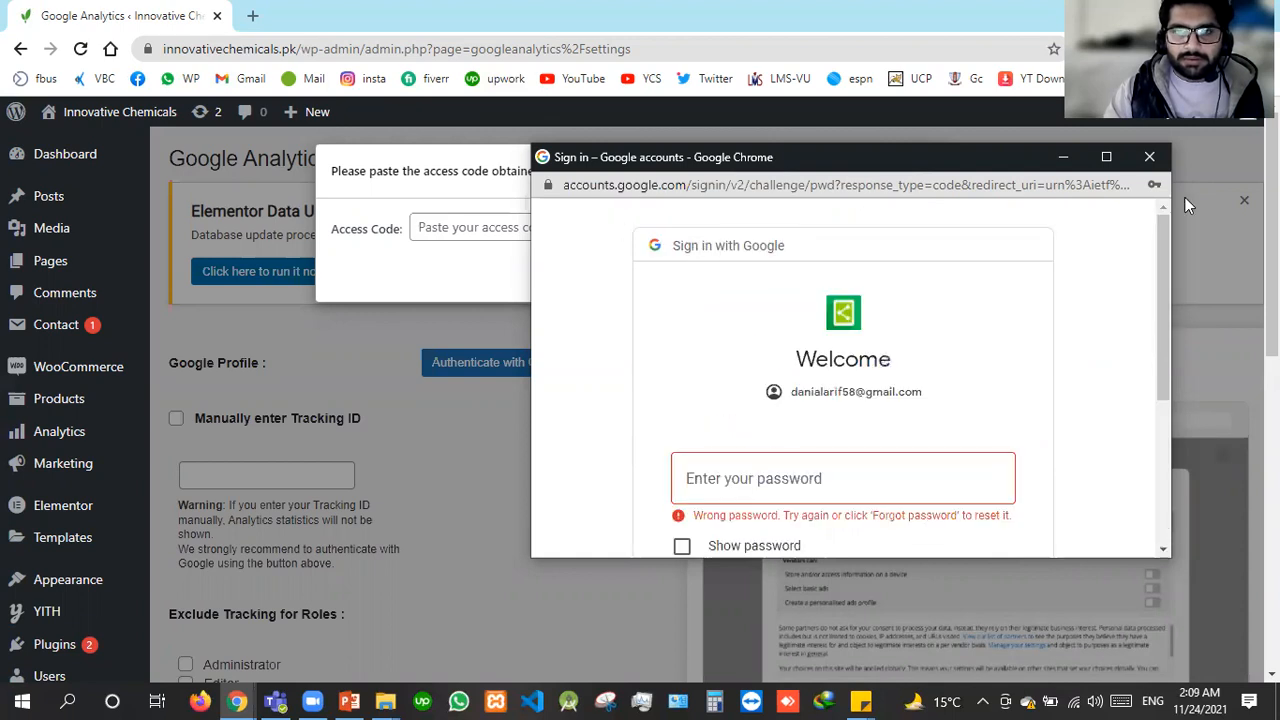
scroll(714, 481, down, 3)
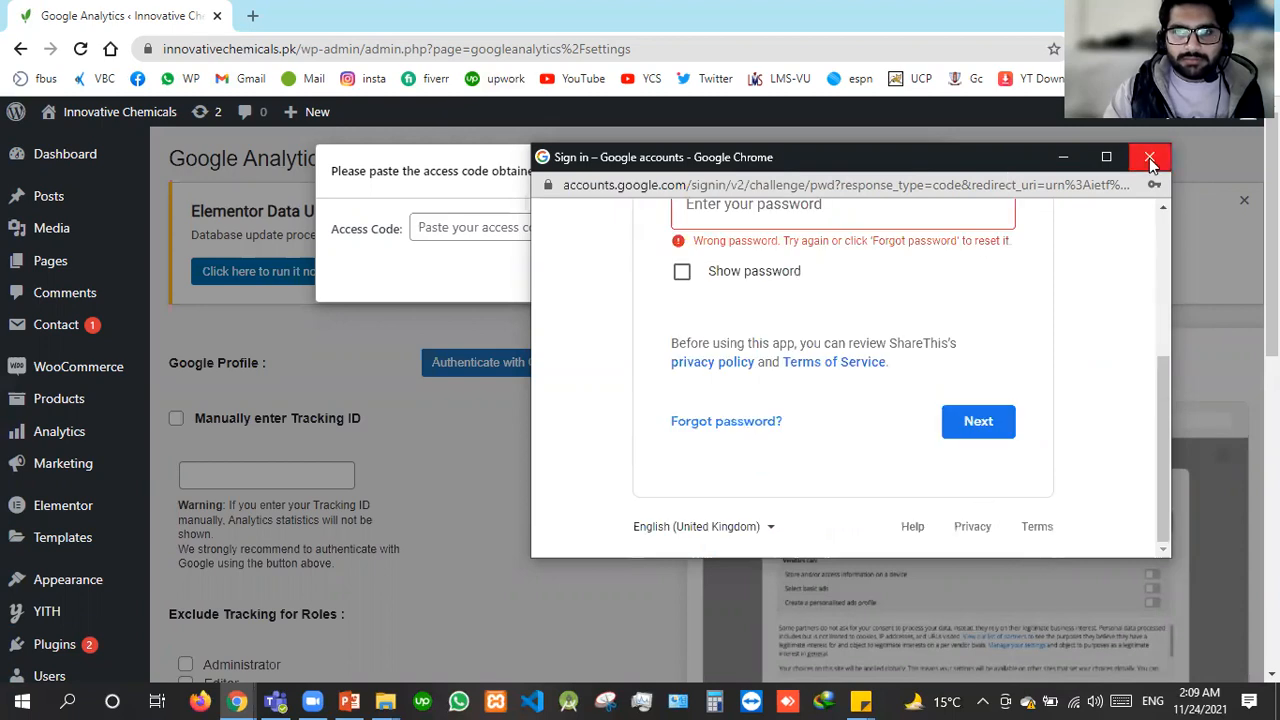
click(1066, 160)
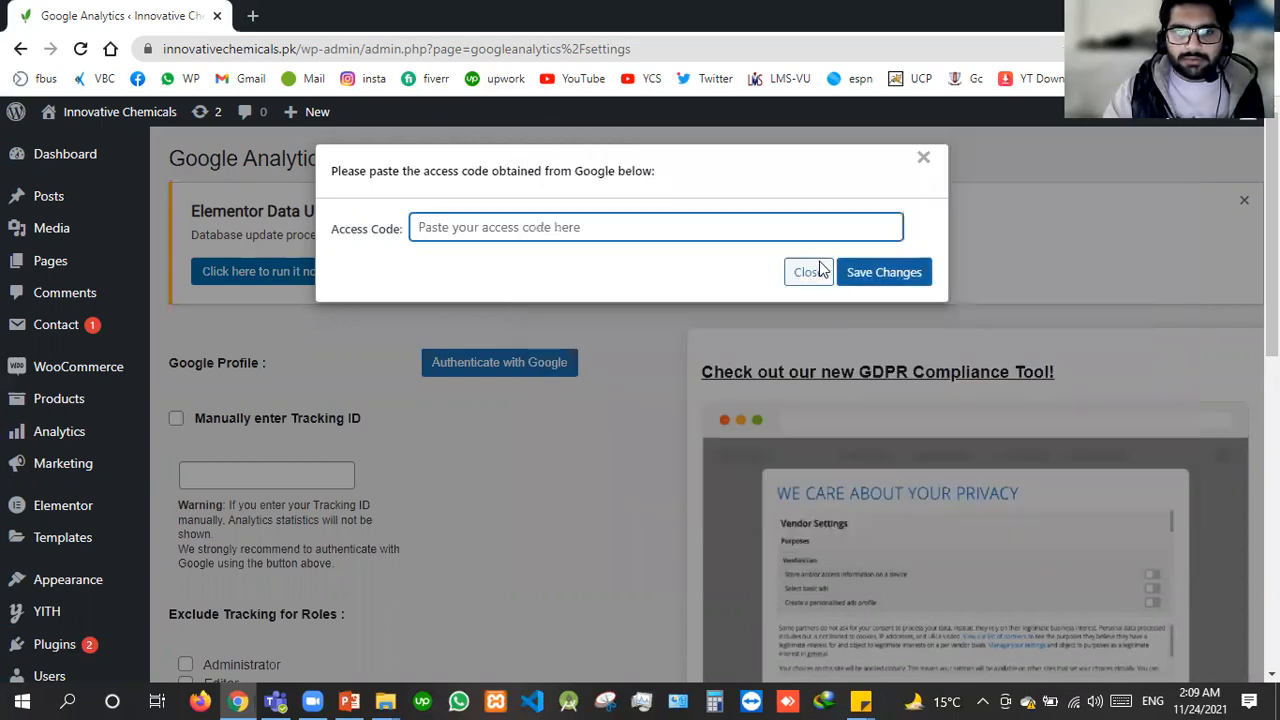
Restart the Google authentication and sign in with another saved account's email and password
click(489, 366)
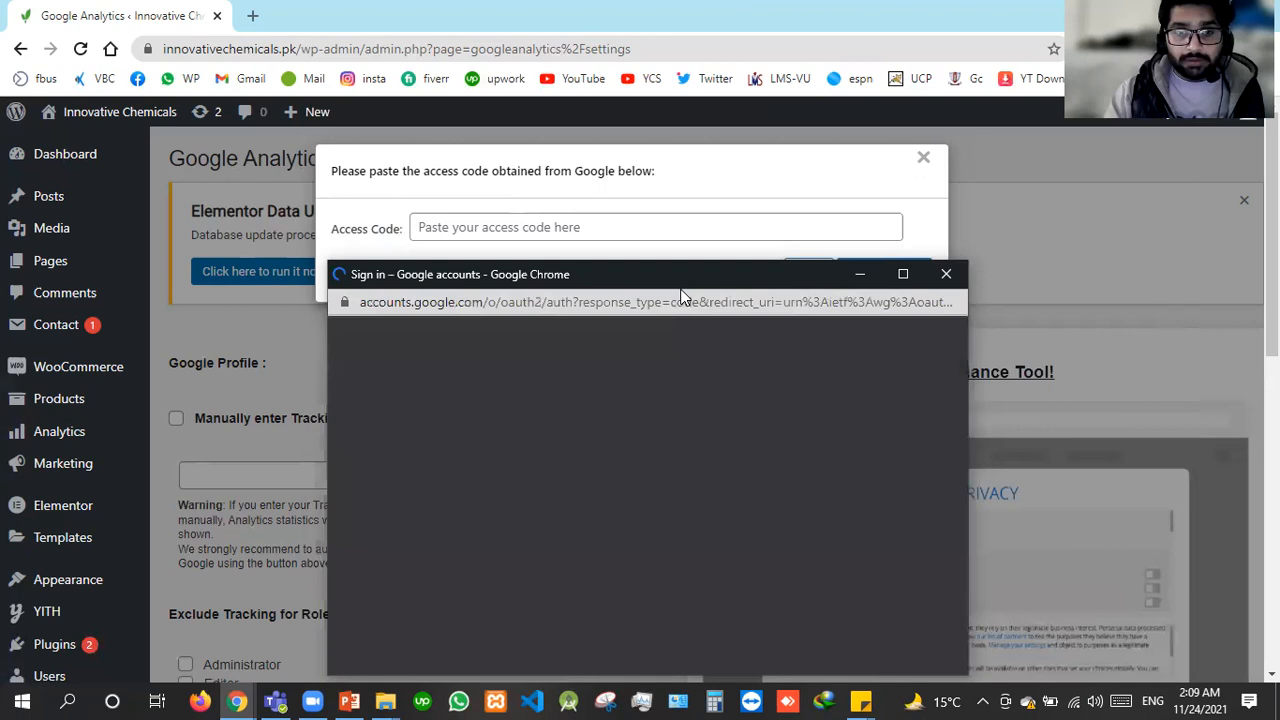
drag(668, 283, 690, 125)
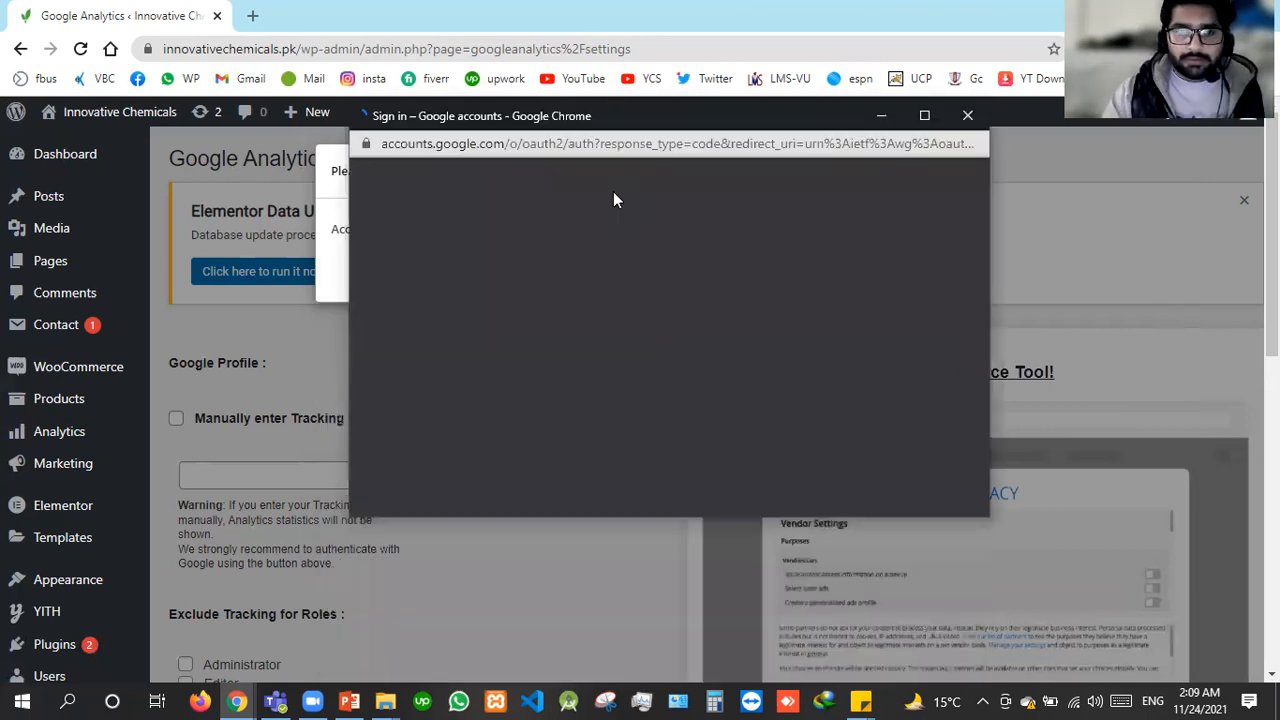
click(616, 427)
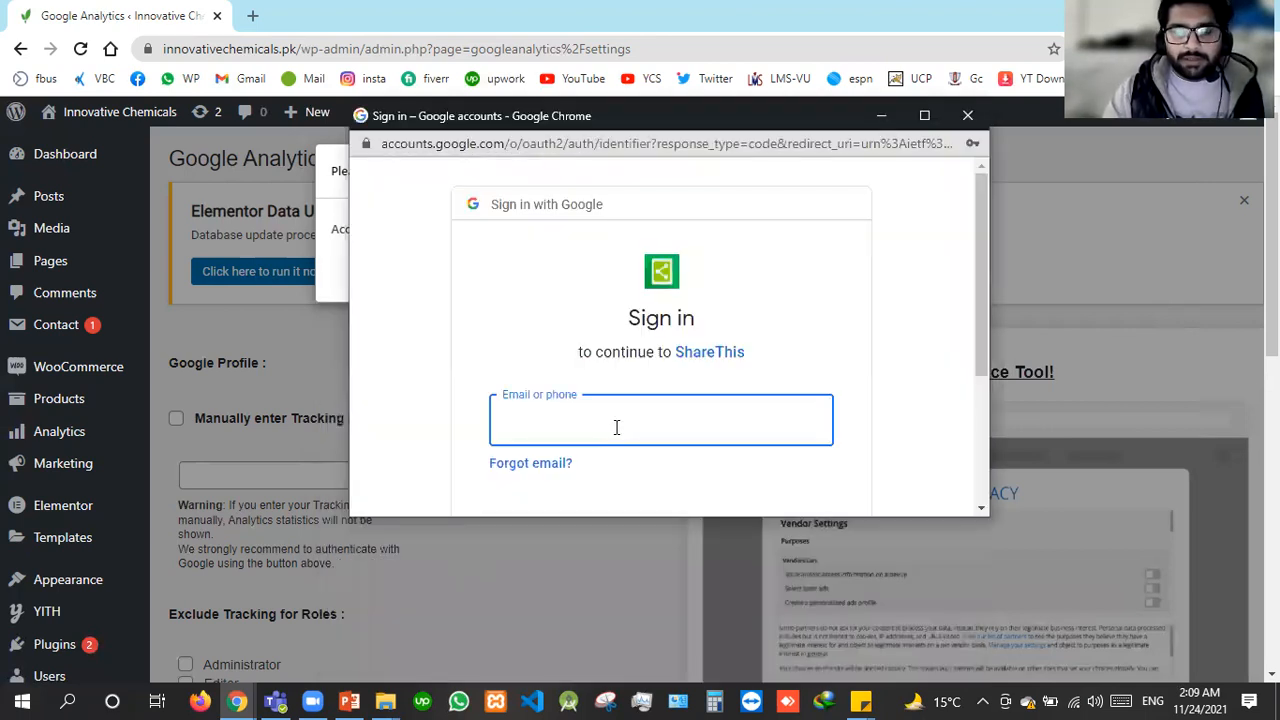
click(603, 258)
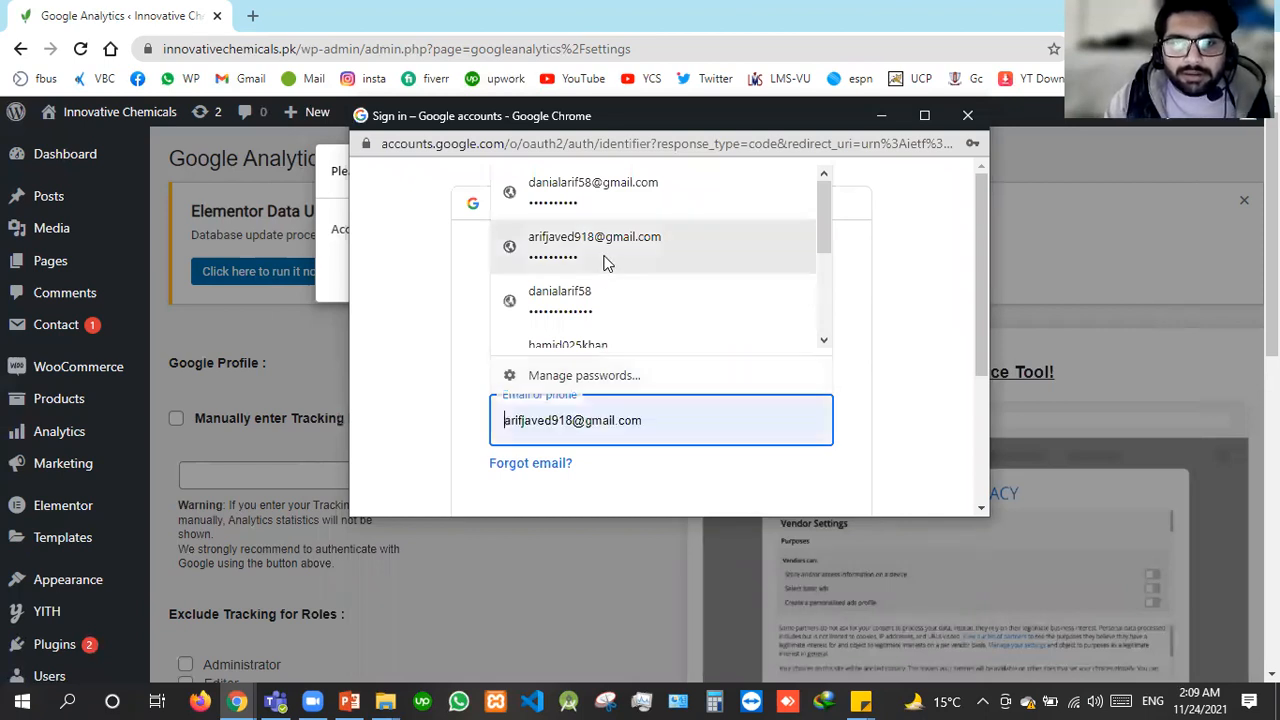
scroll(605, 340, down, 1)
click(605, 341)
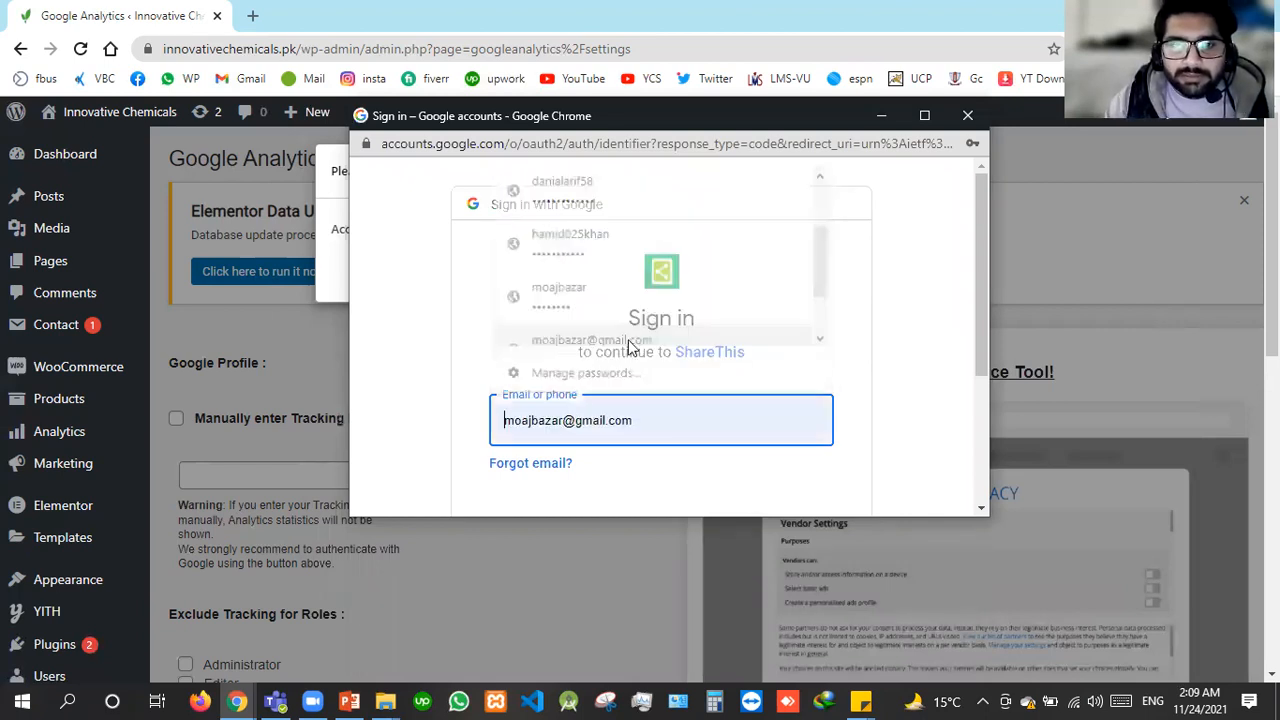
scroll(860, 445, down, 2)
click(784, 396)
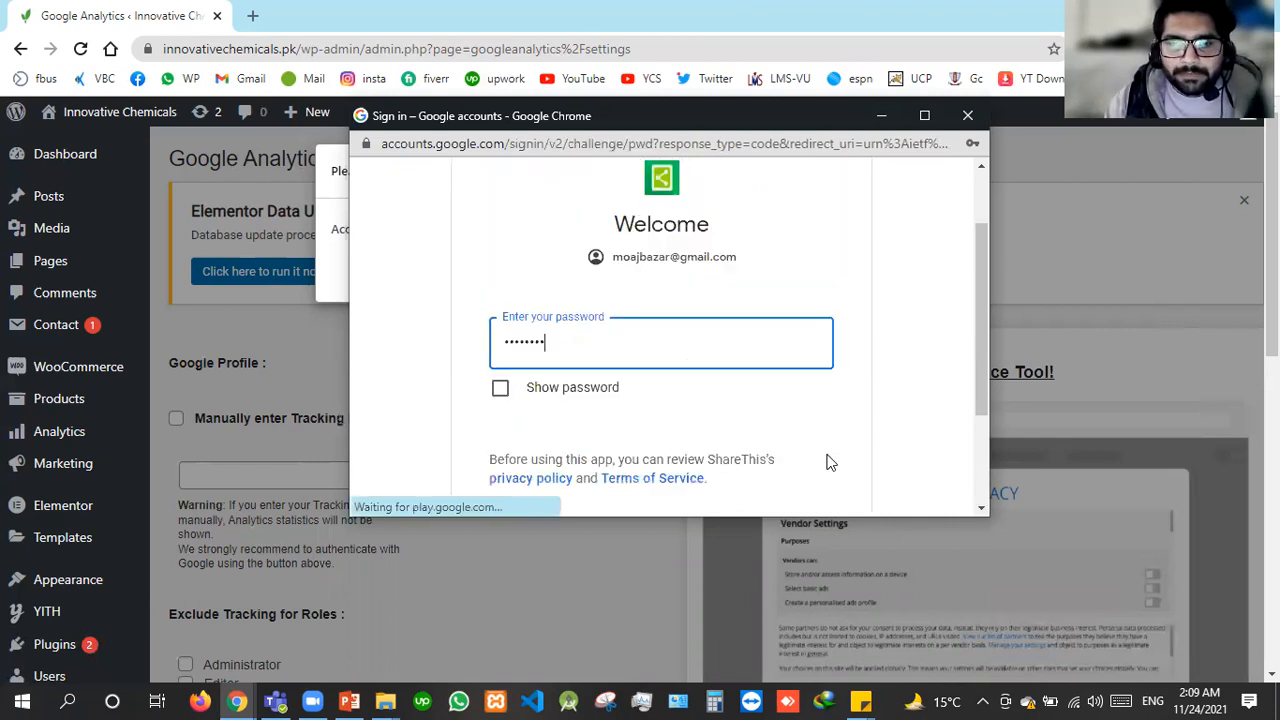
scroll(790, 434, down, 1)
key(Return)
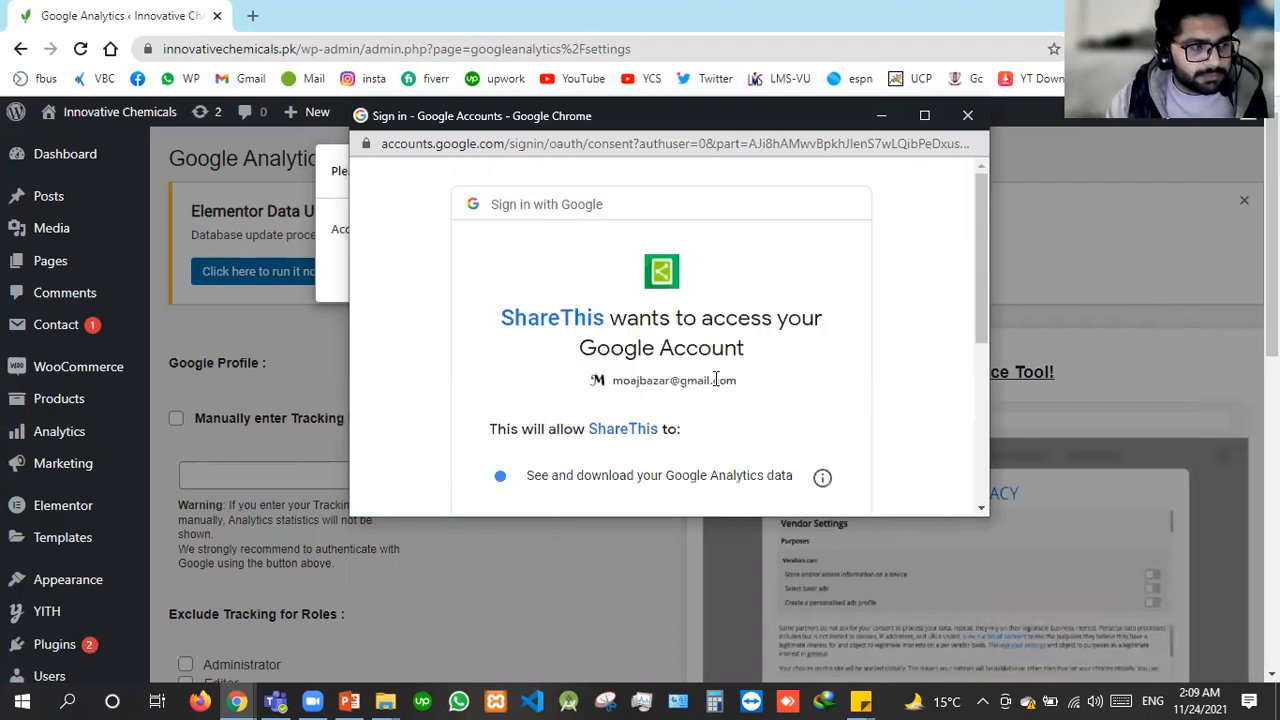
Allow ShareThis to access the Google Account, and paste and save the issued access code in the plugin's Access Code field
scroll(698, 378, down, 4)
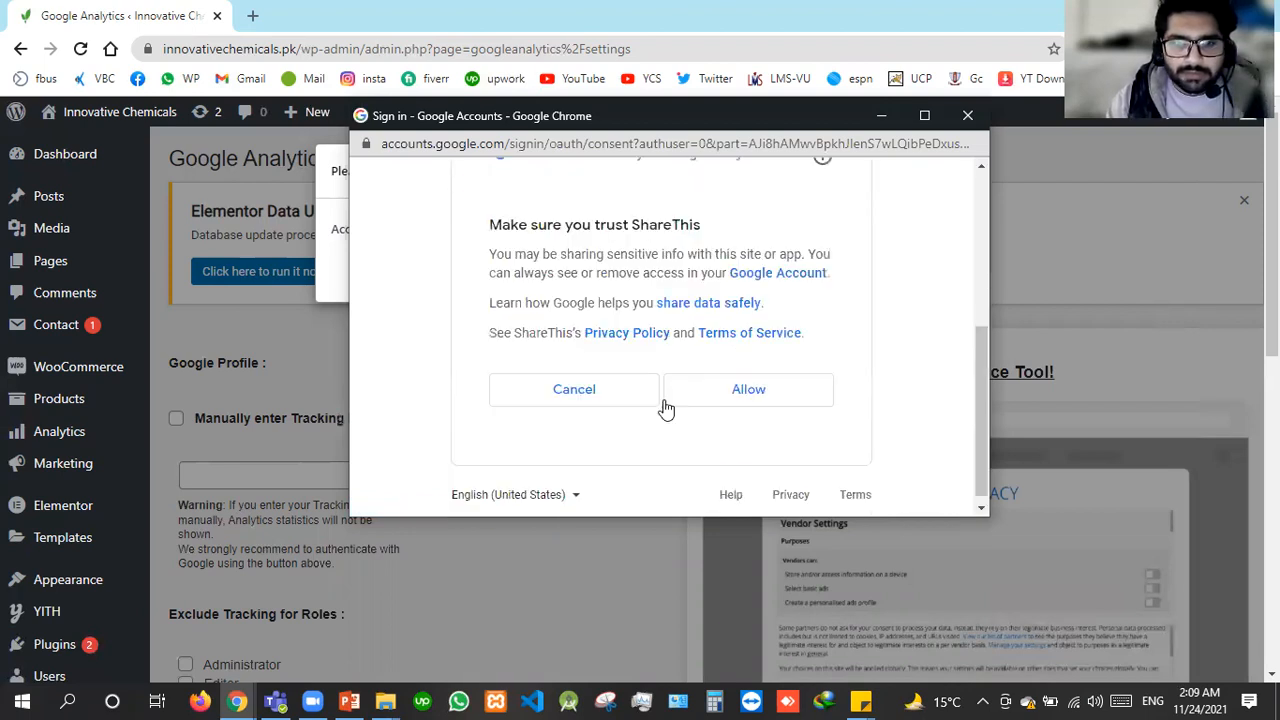
click(731, 400)
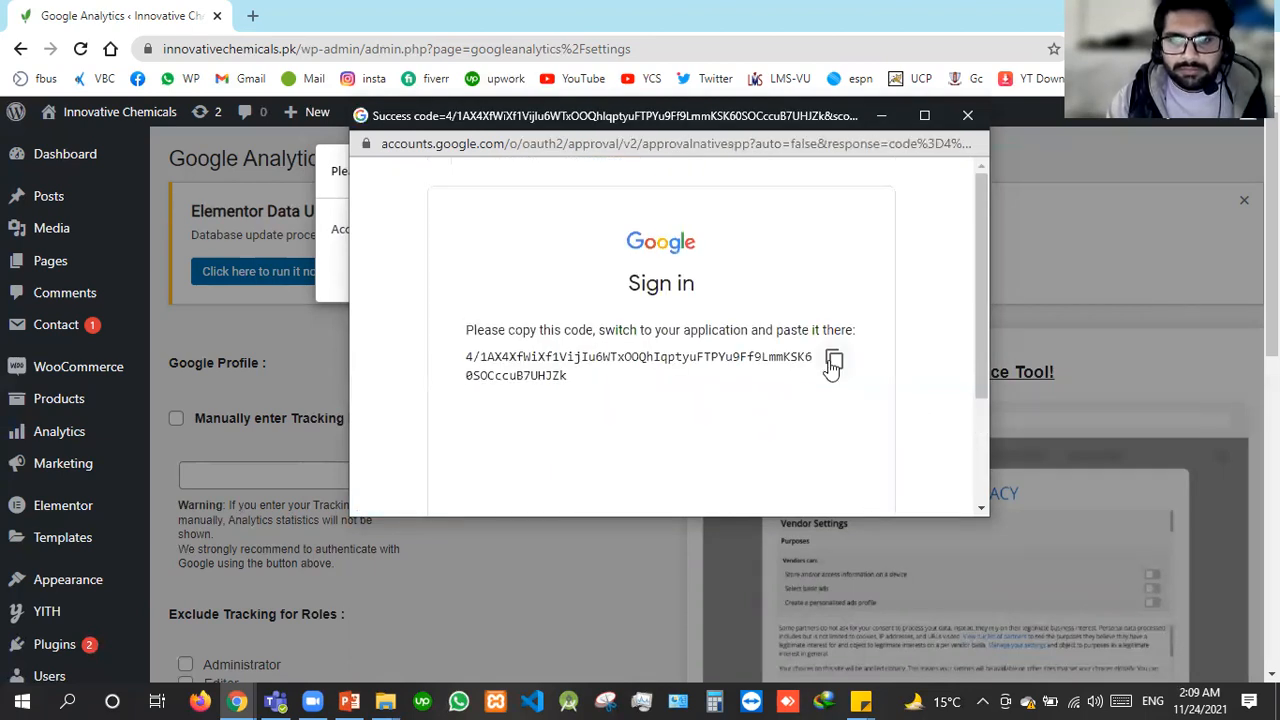
click(834, 360)
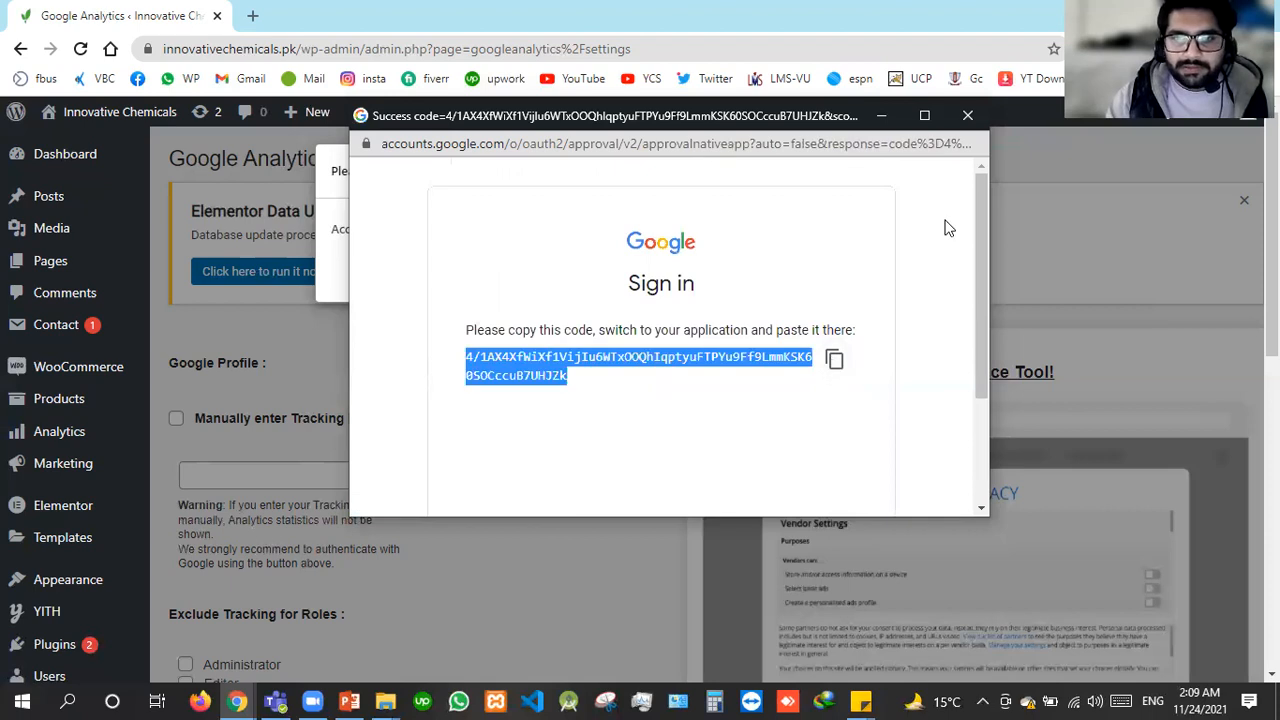
click(969, 118)
key(ctrl+v)
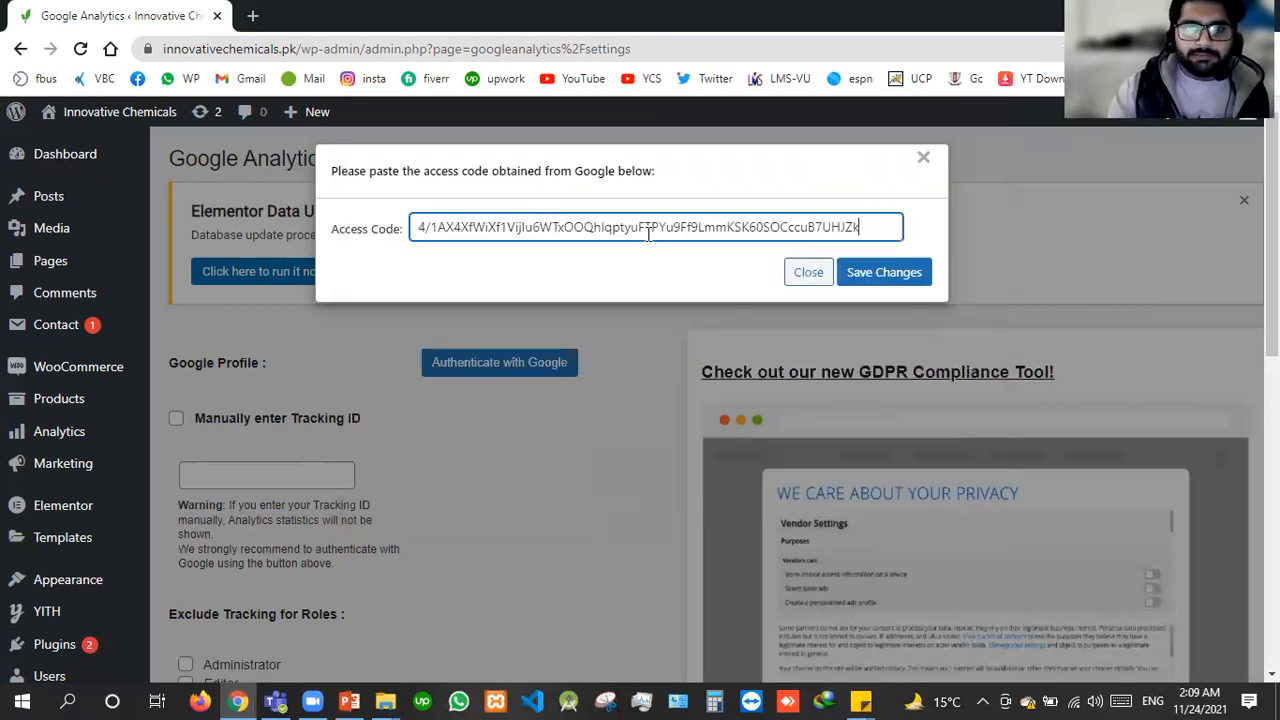
click(907, 266)
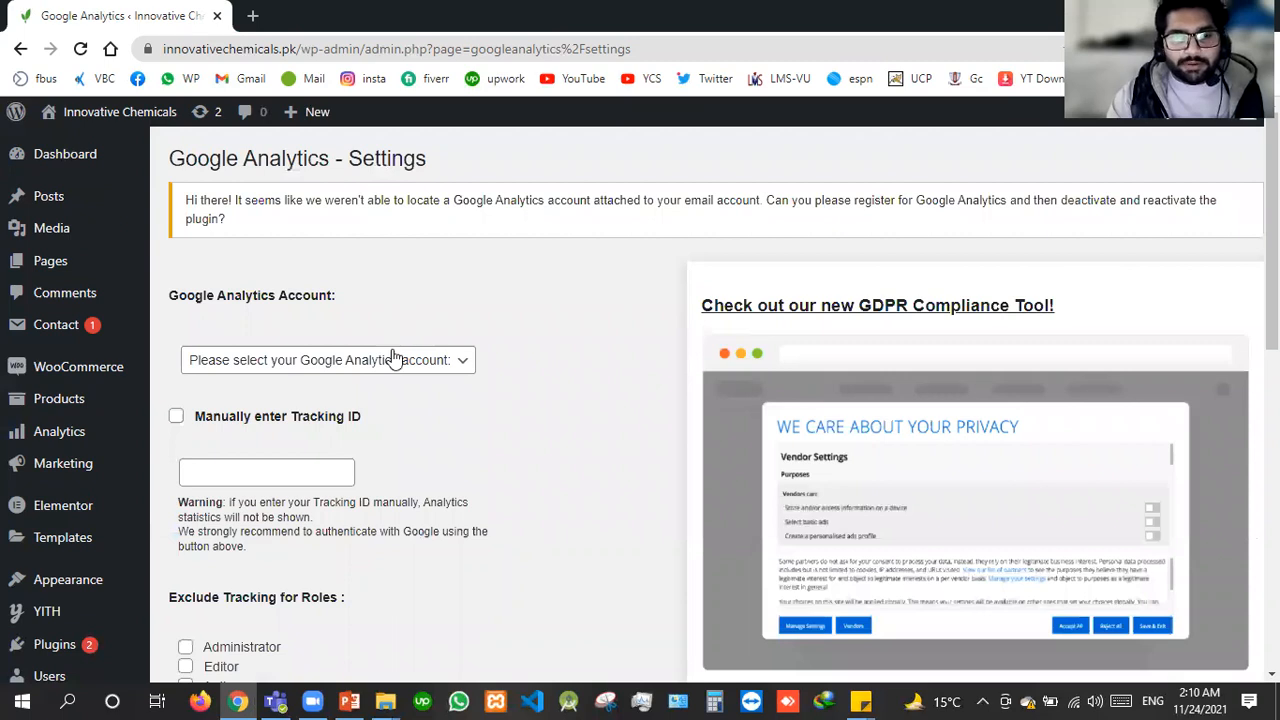
Check the Google Analytics account choices and exclude tracking for Editor, Author, Contributor, Subscriber, Customer and Shop manager, leaving Administrator unticked
click(396, 360)
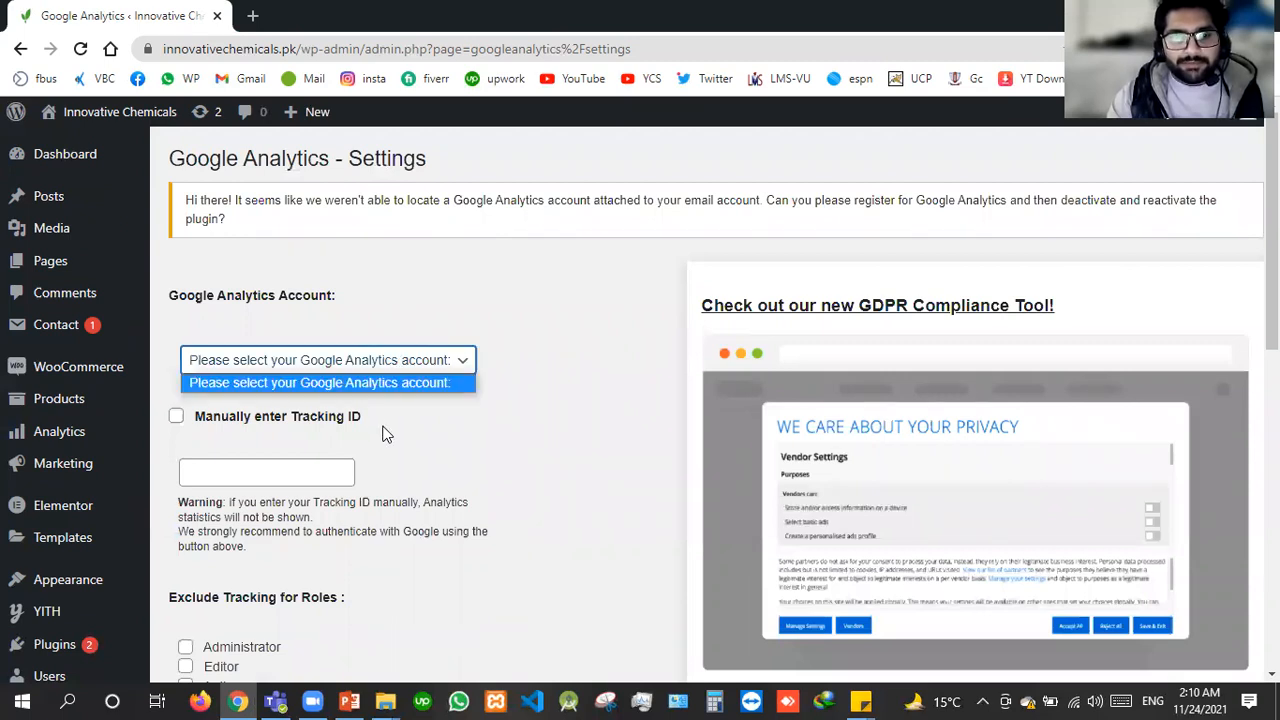
scroll(340, 432, down, 3)
click(229, 366)
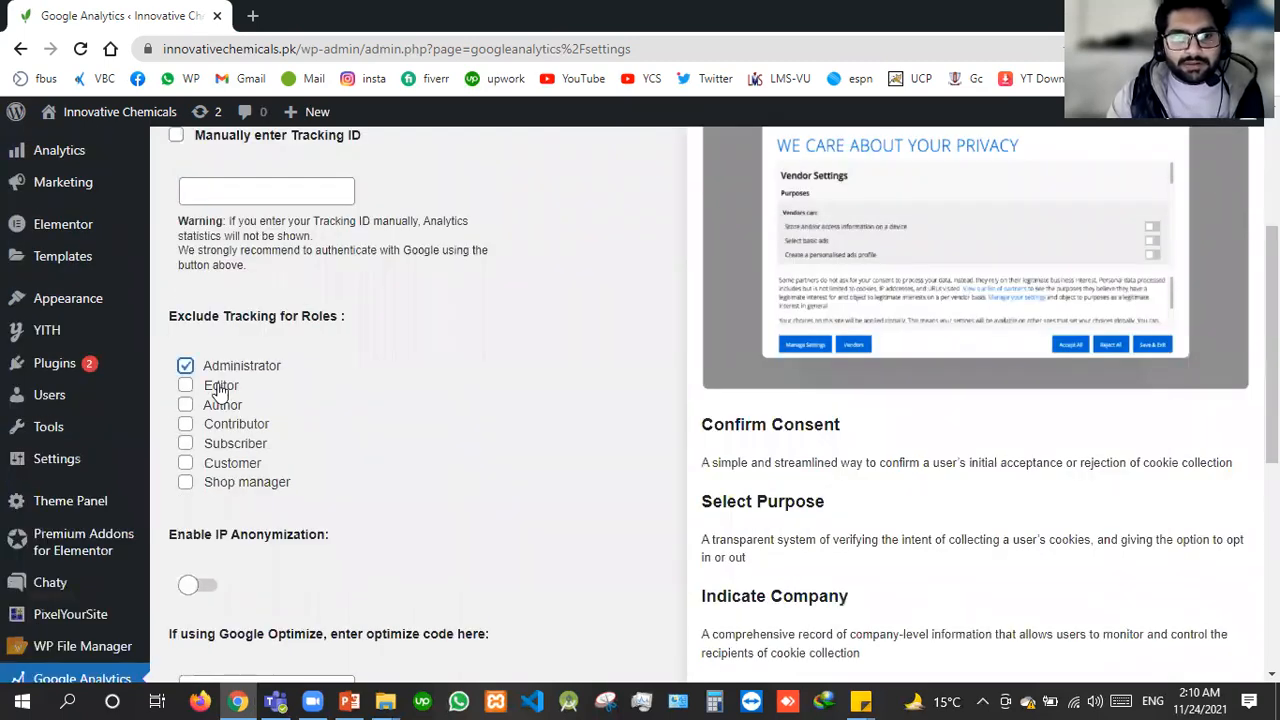
click(209, 424)
click(210, 443)
click(212, 463)
click(214, 482)
Turn on Enable IP Anonymization and Disable all features, accept the confirmation, and save the Google Analytics settings
scroll(265, 375, down, 2)
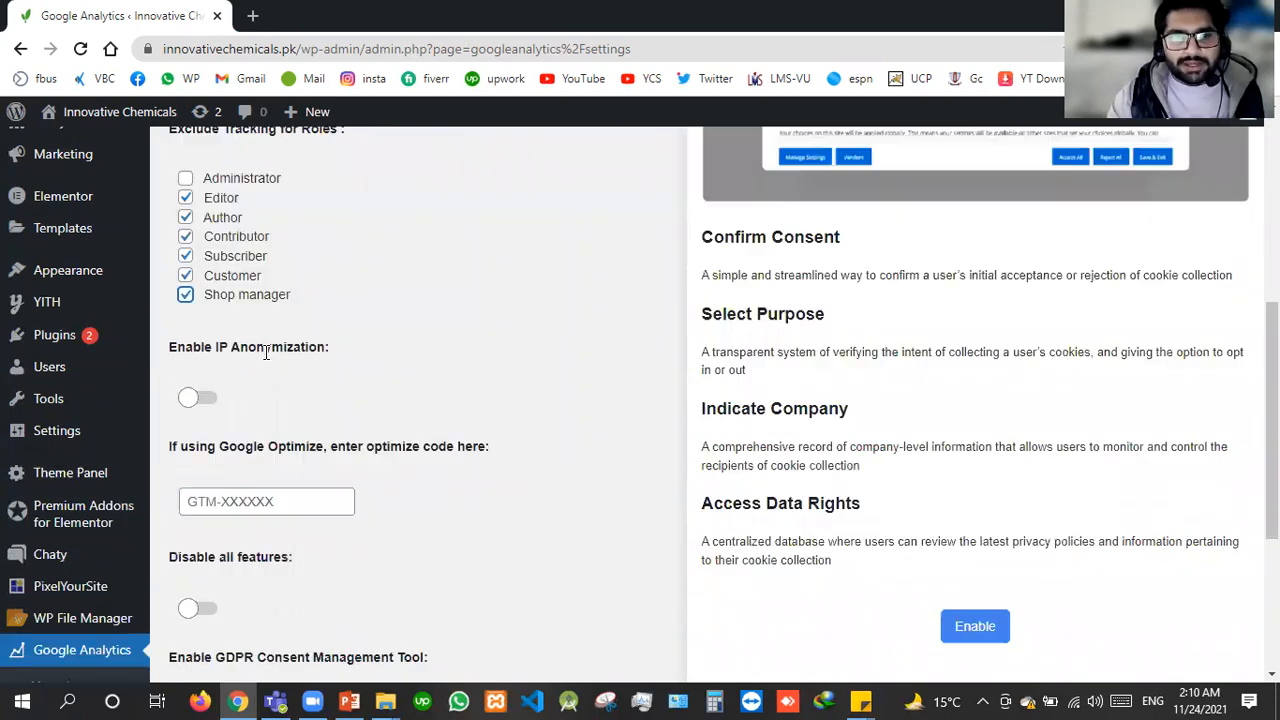
click(203, 402)
scroll(200, 410, down, 2)
click(197, 424)
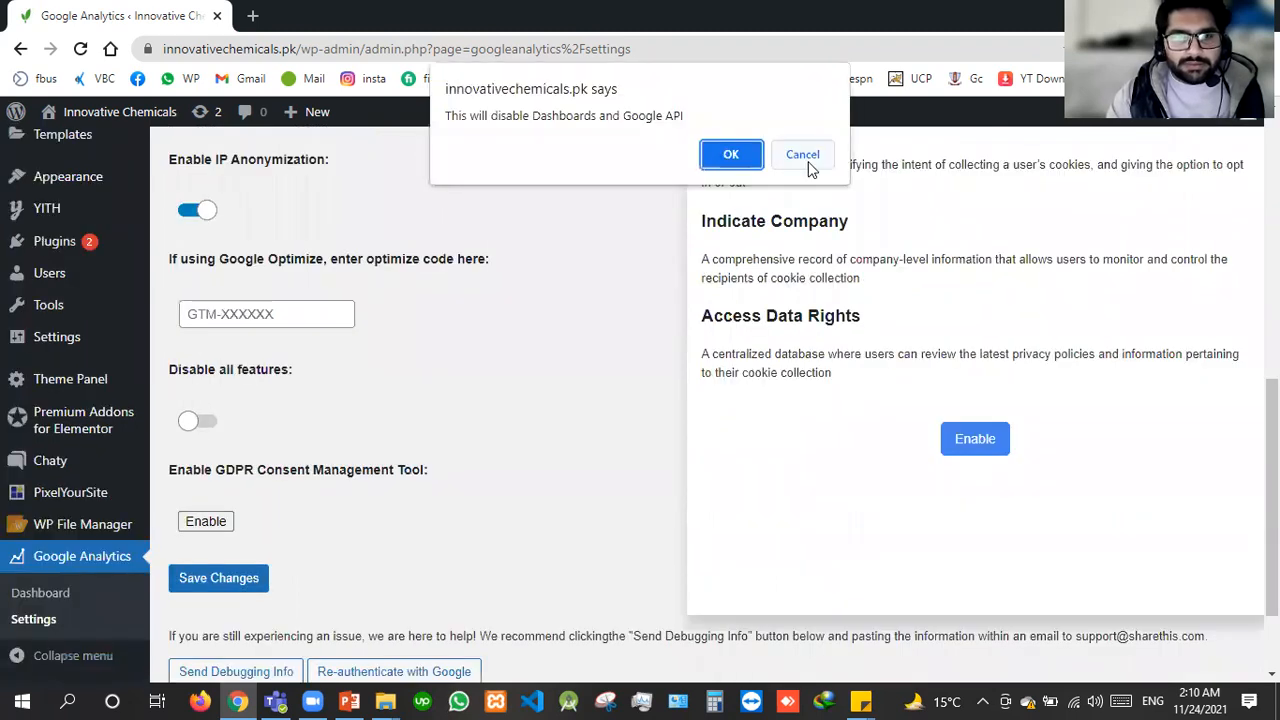
key(Return)
scroll(390, 407, down, 2)
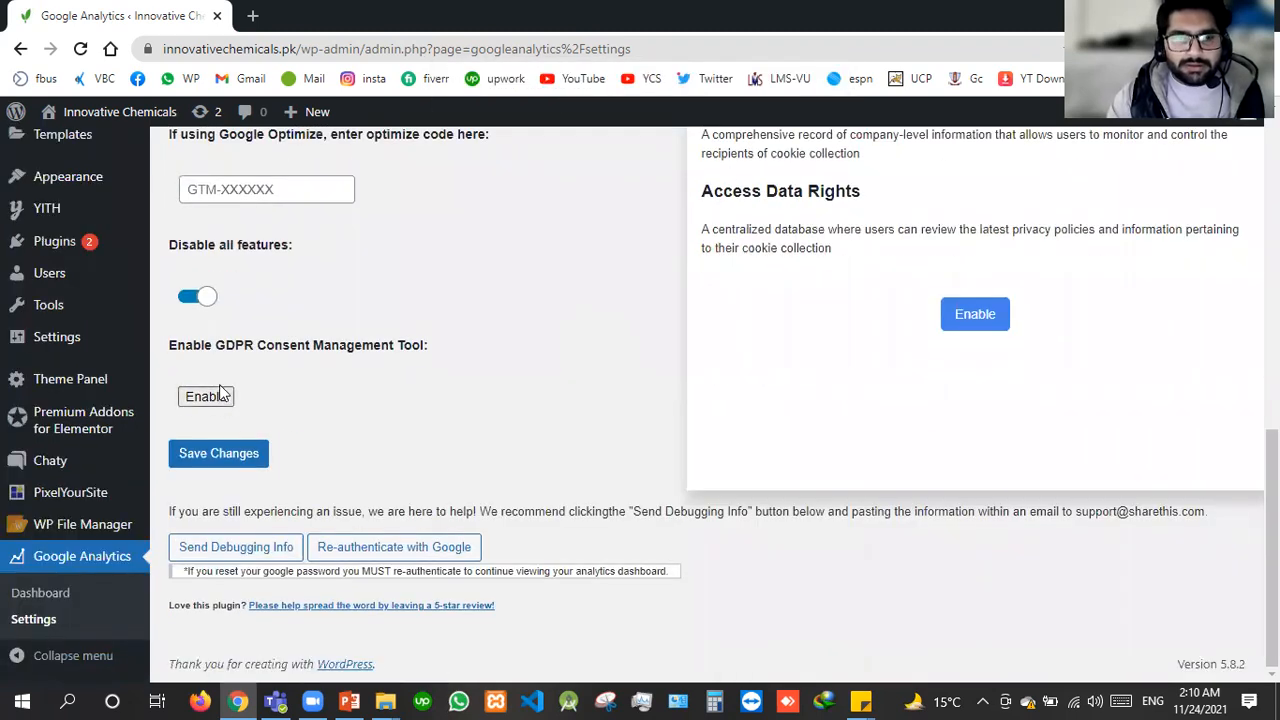
click(222, 452)
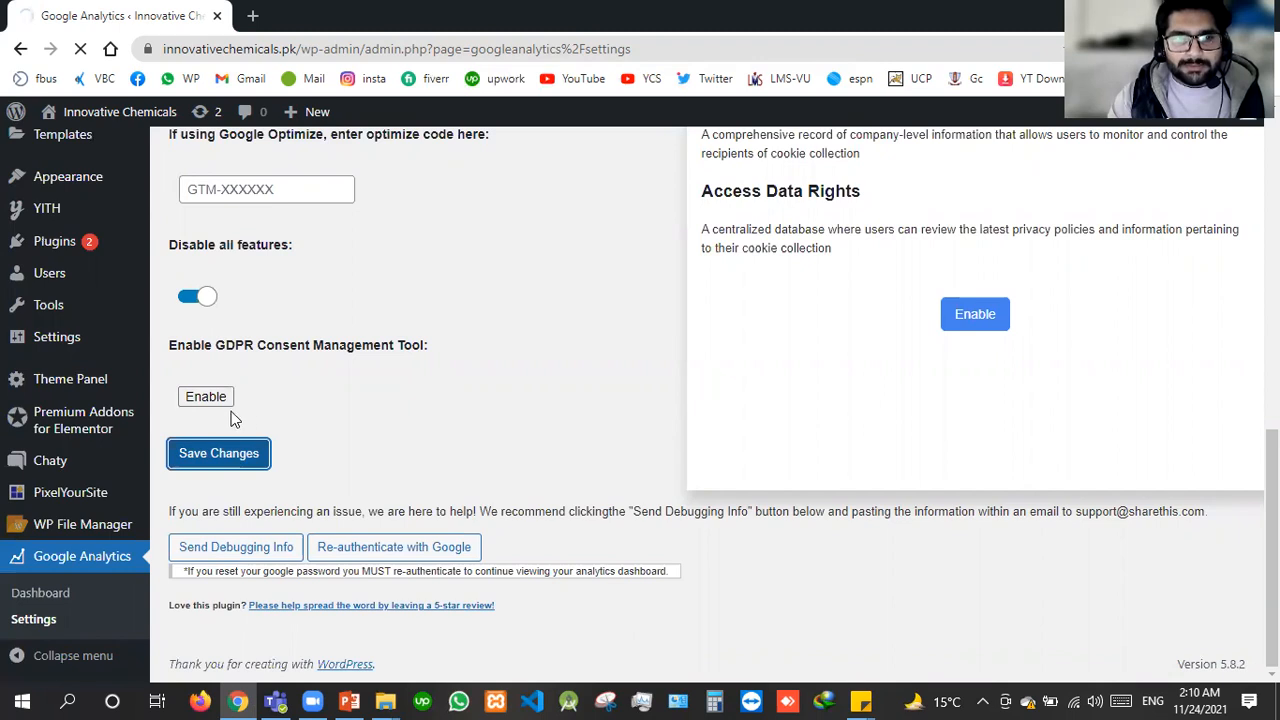
Glance at PowerPoint, look through the Google Analytics GDPR consent settings in Chrome, and return to the WordPress Dashboard home page
click(350, 700)
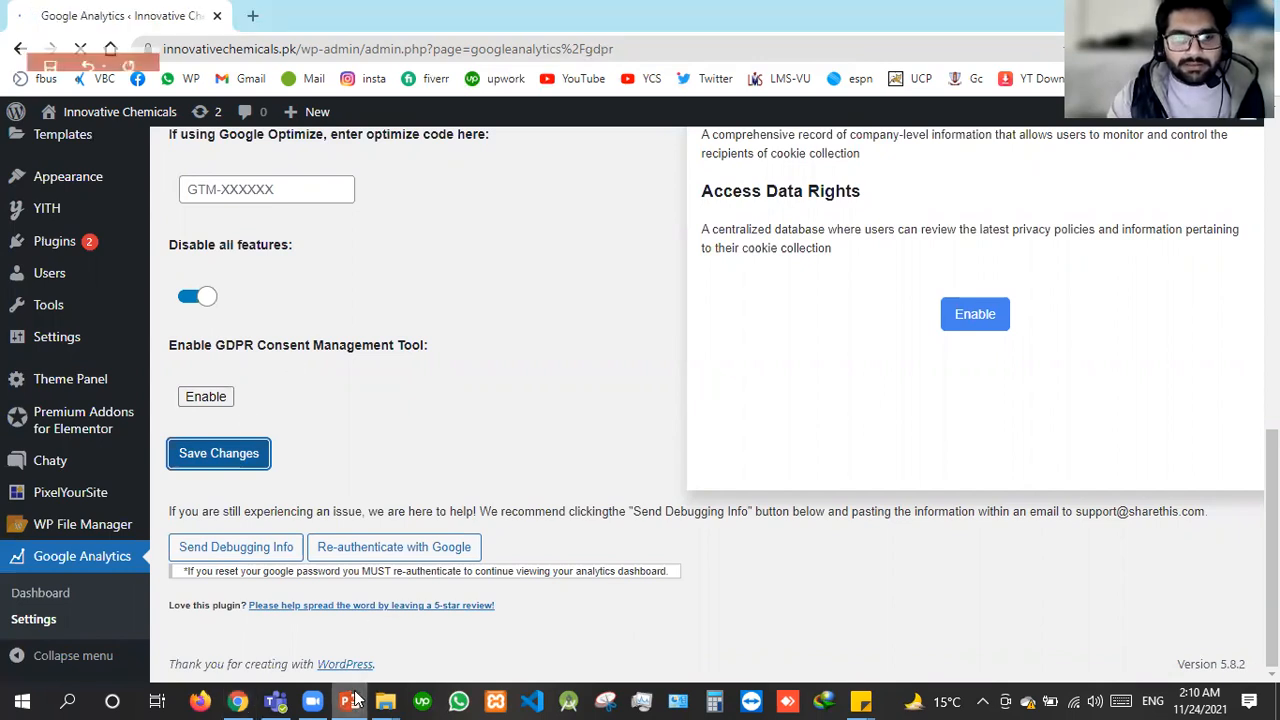
click(350, 700)
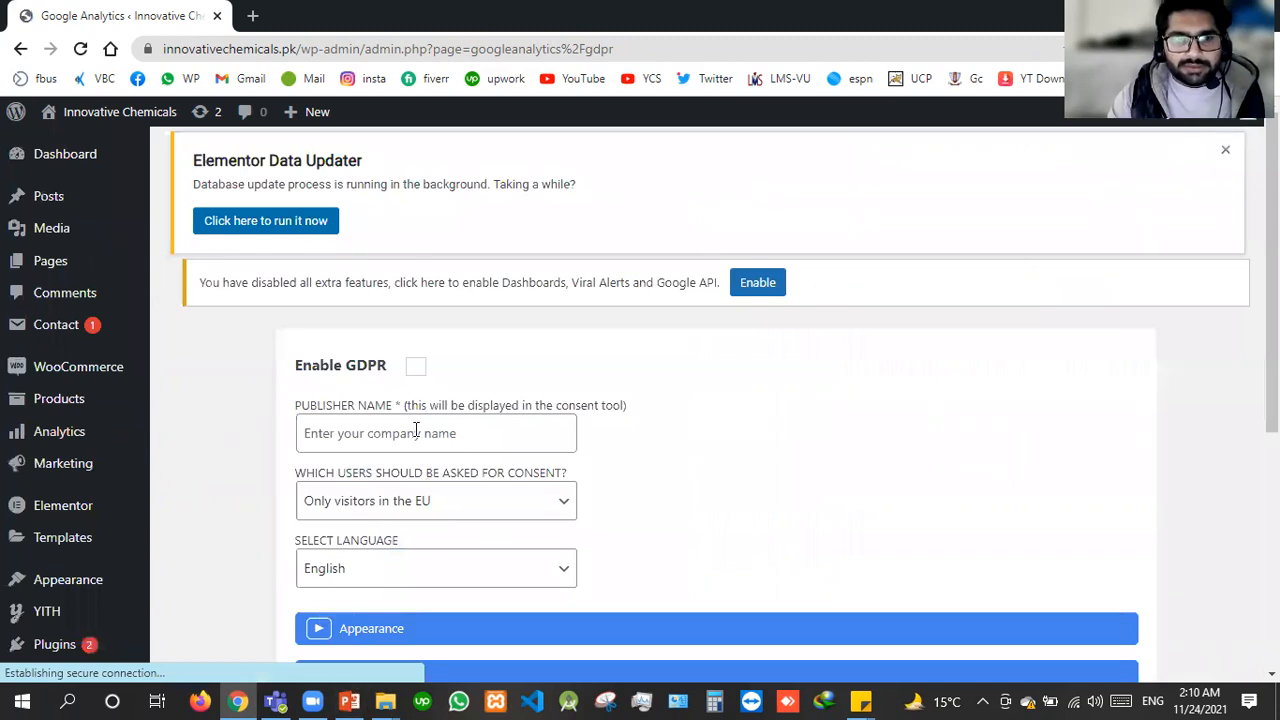
click(416, 433)
scroll(418, 434, down, 3)
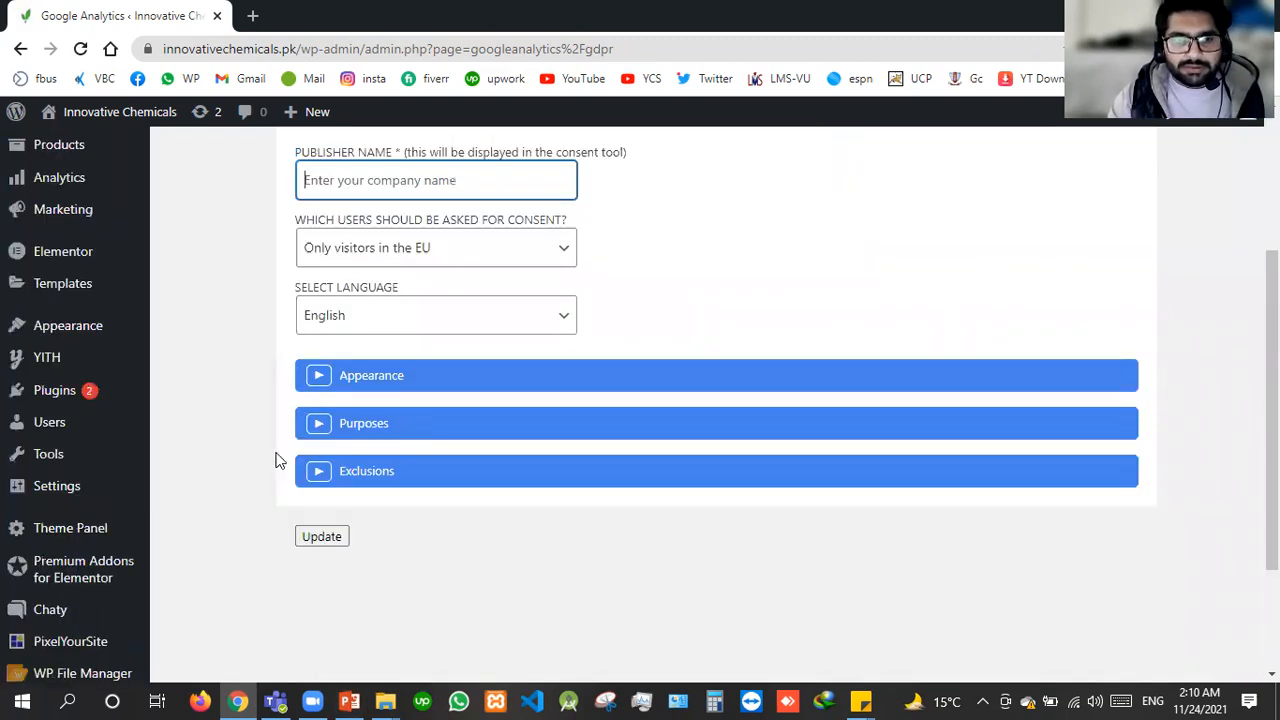
scroll(63, 529, down, 2)
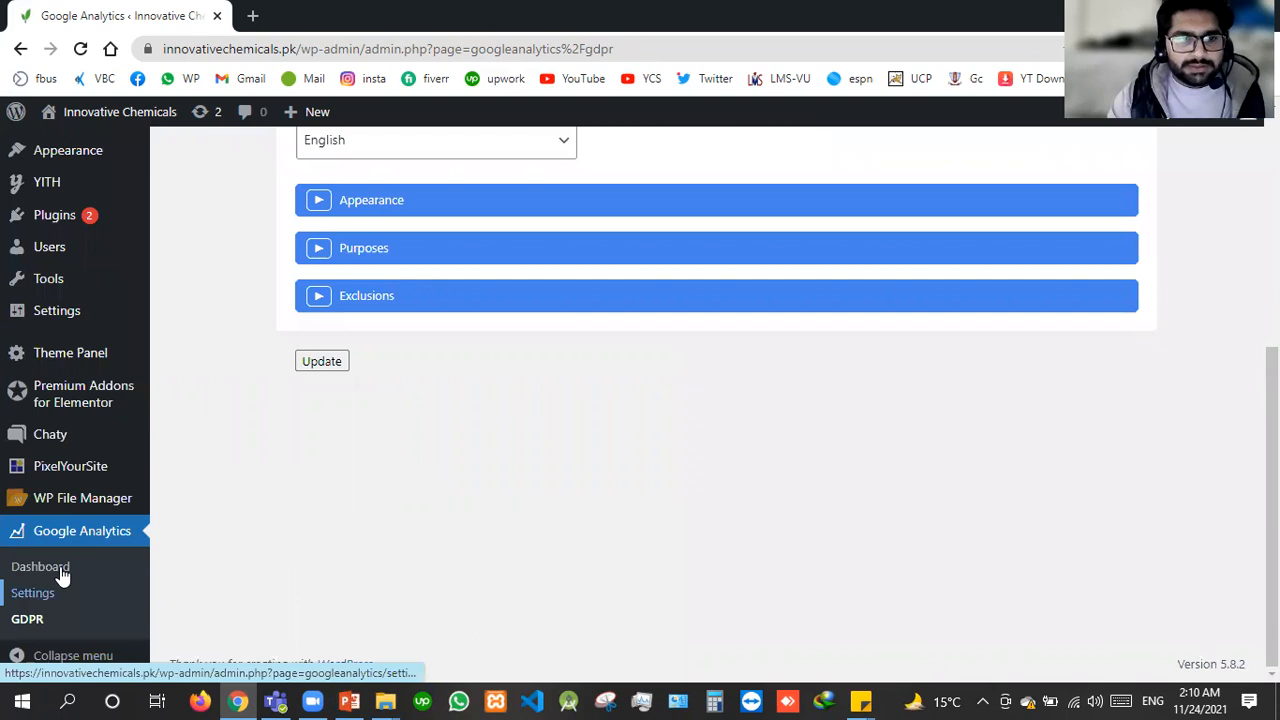
scroll(62, 575, up, 1)
scroll(60, 534, up, 4)
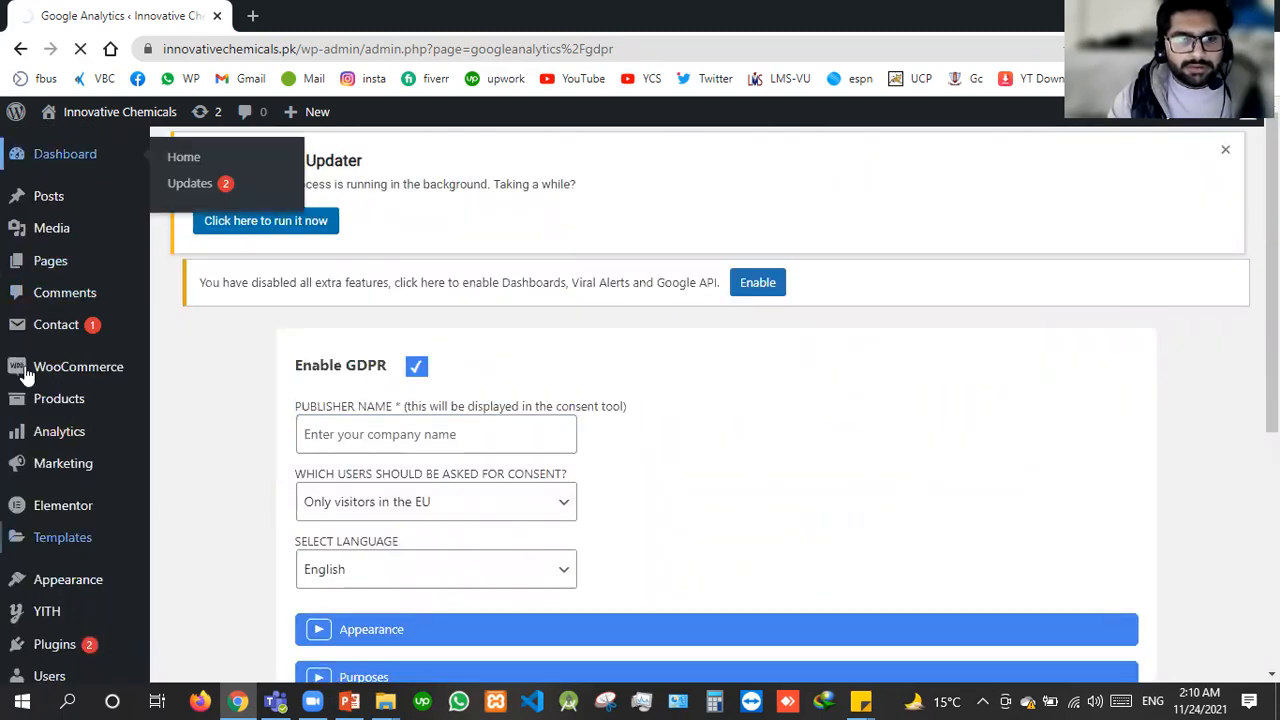
scroll(28, 385, down, 4)
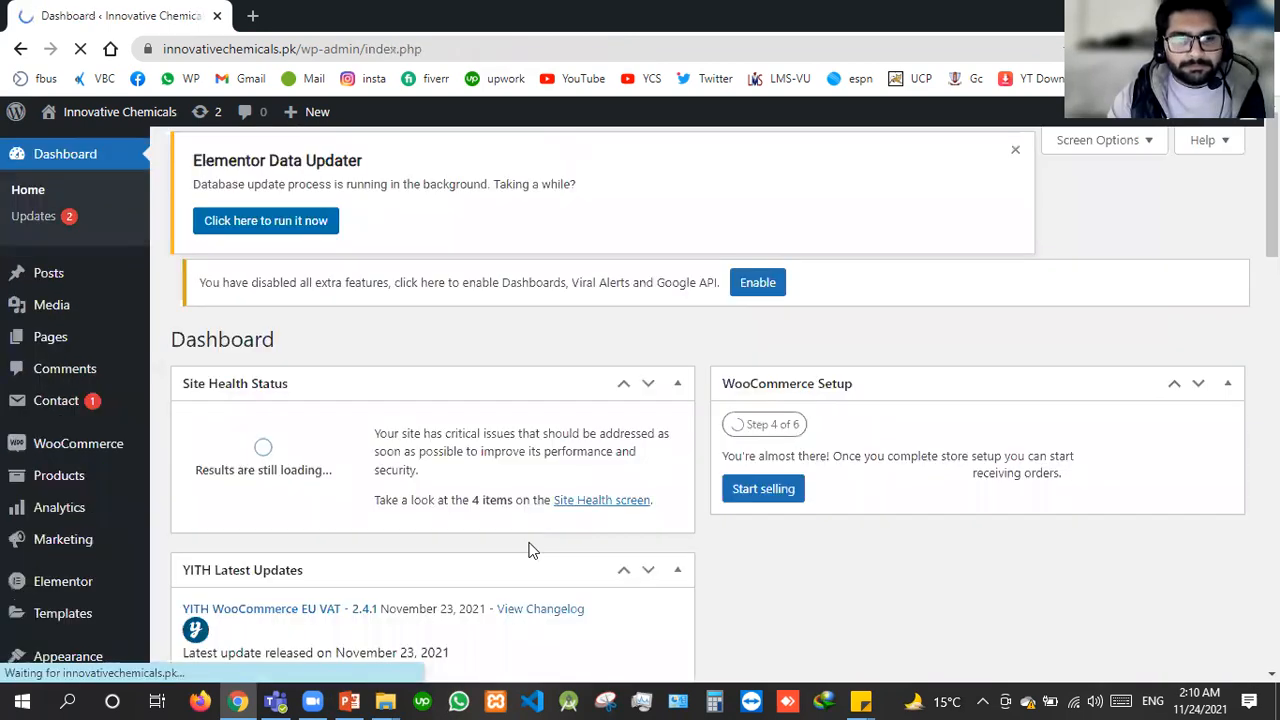
Check the Google Analytics Dashboard widget on the WordPress Dashboard home page, and open the Installed Plugins list
scroll(530, 548, down, 2)
scroll(527, 540, down, 3)
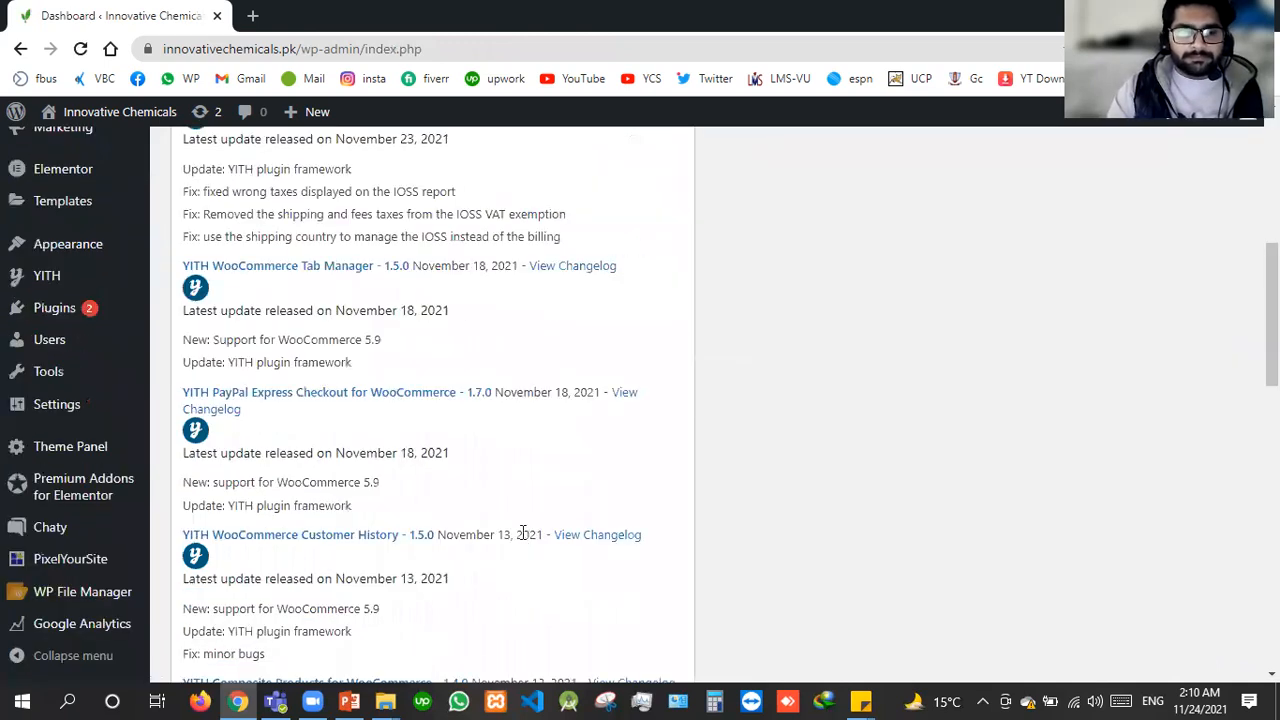
scroll(520, 537, down, 8)
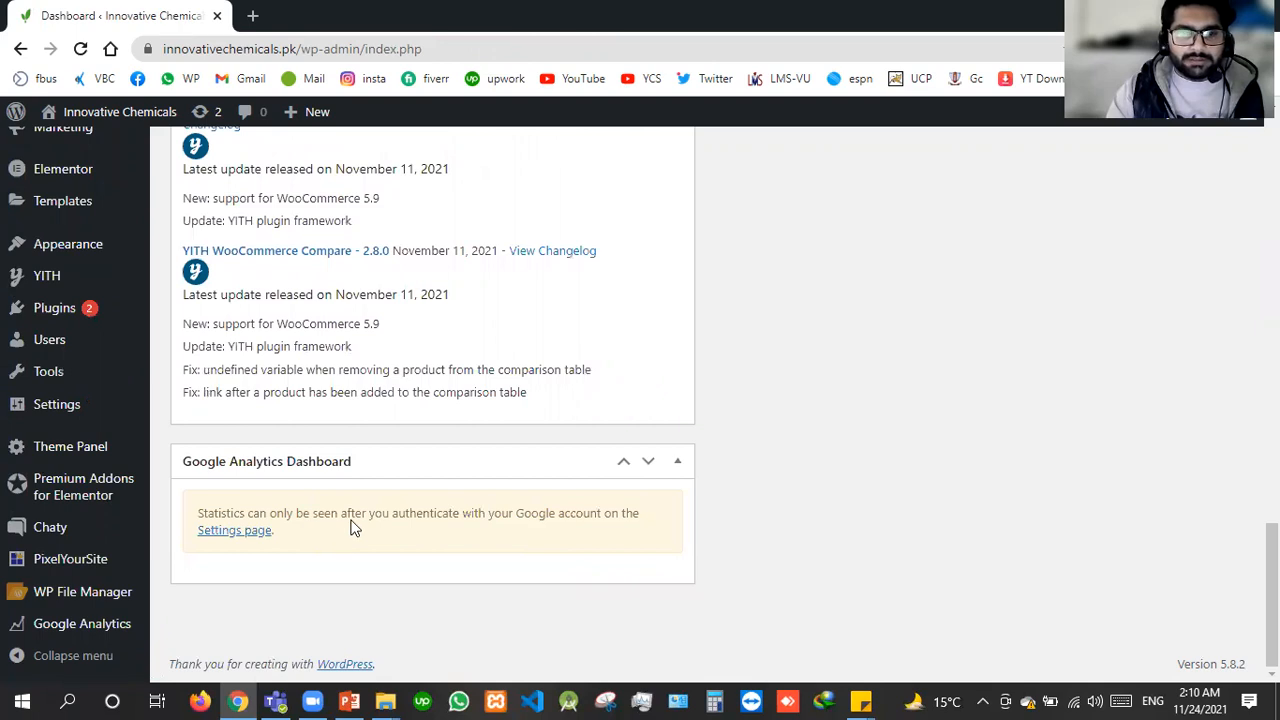
scroll(238, 480, up, 2)
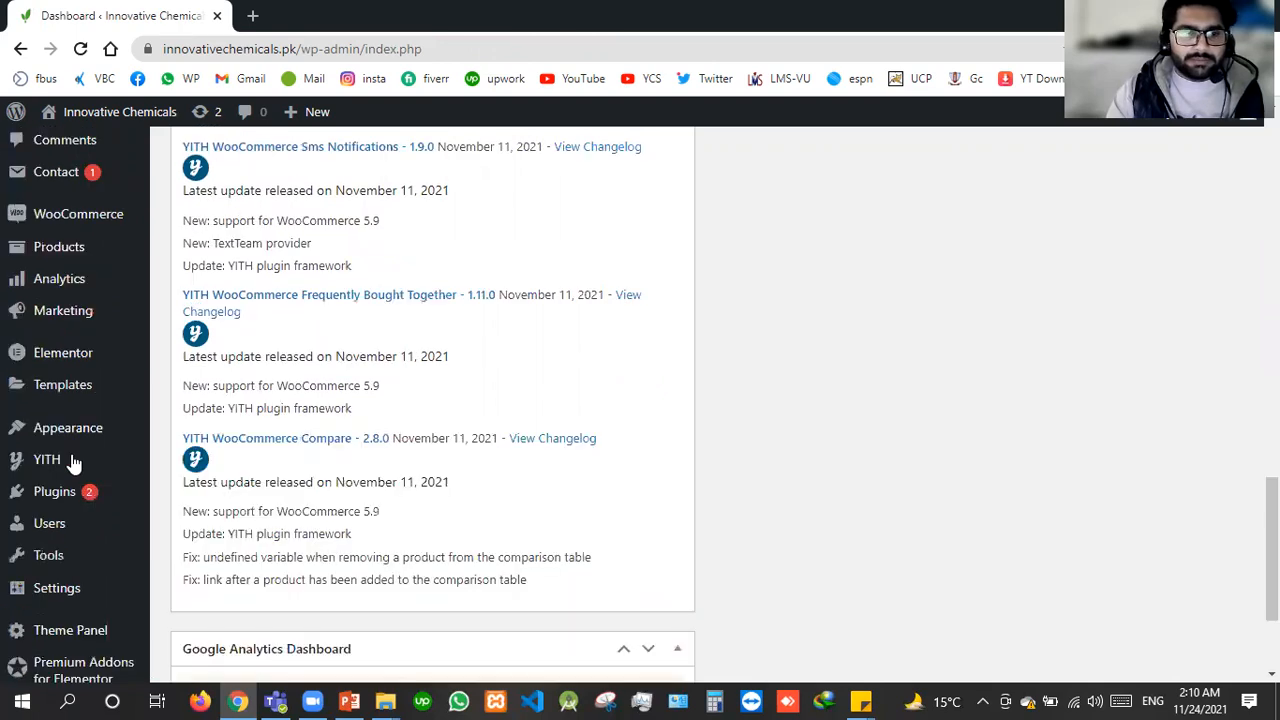
mouse_move(85, 497)
click(208, 491)
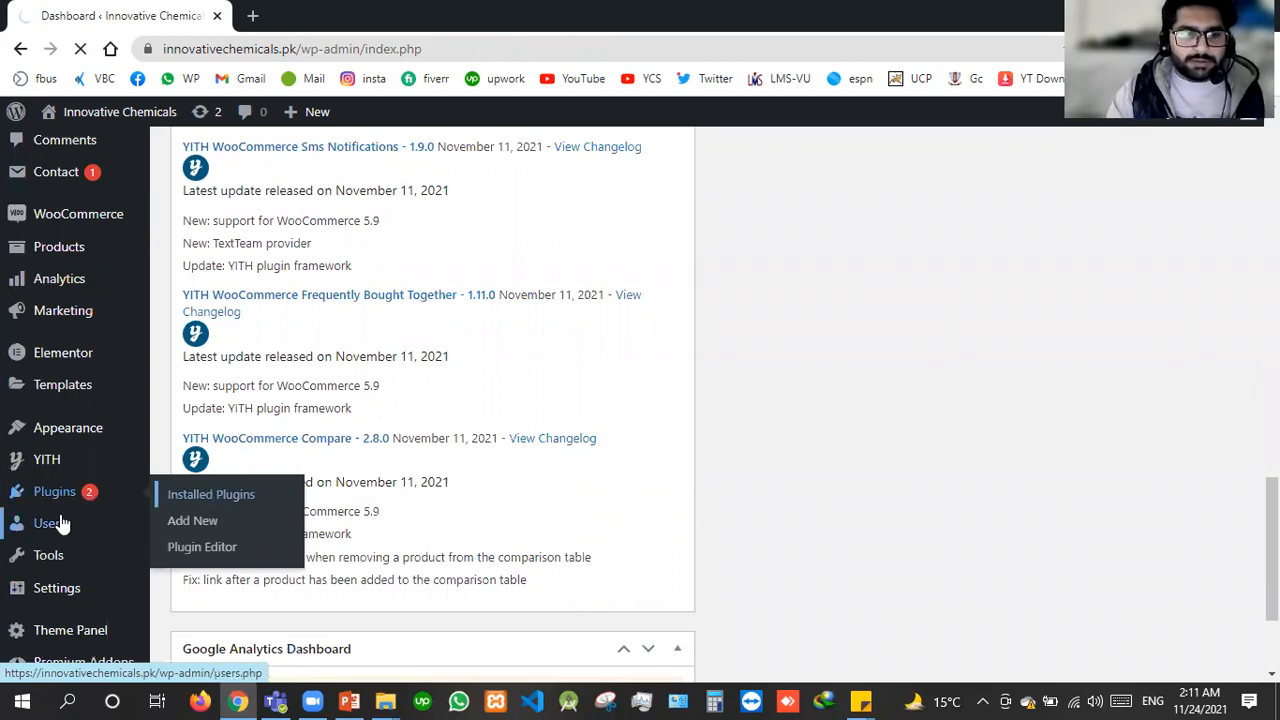
Look through the installed plugins as far as Really Simple CAPTCHA and enable auto-updates for that plugin
scroll(70, 570, down, 2)
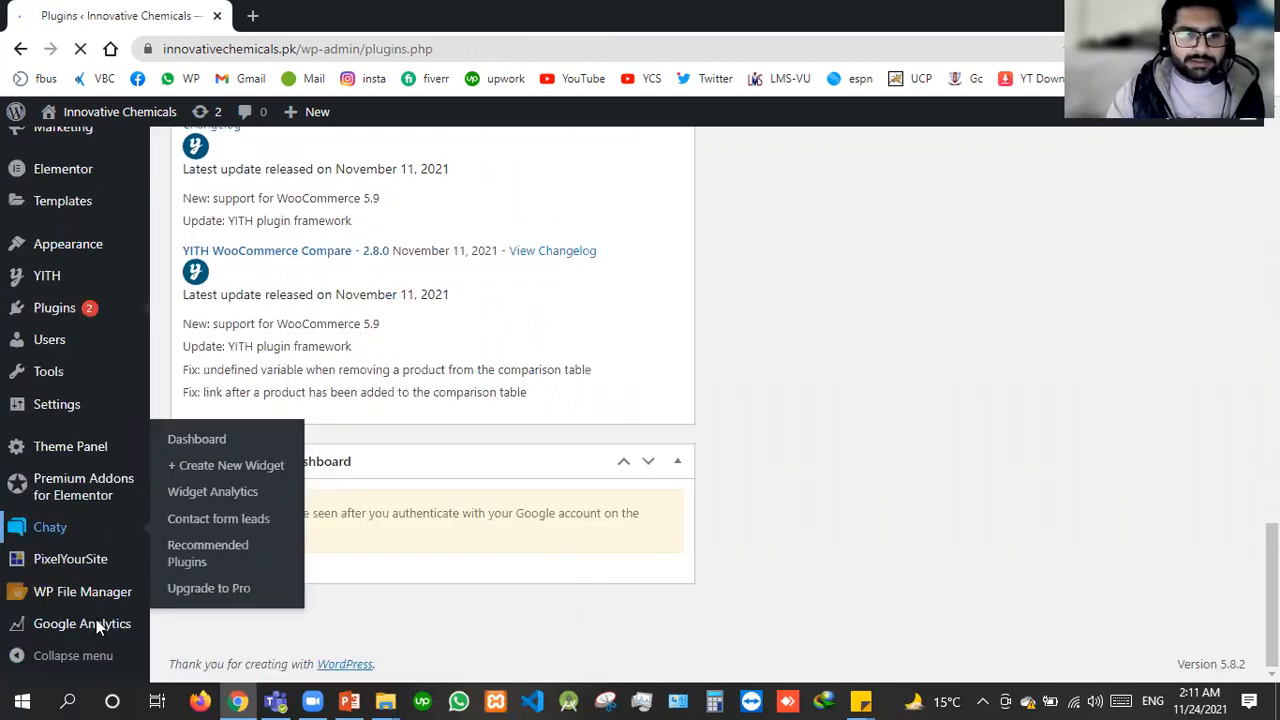
scroll(300, 440, down, 2)
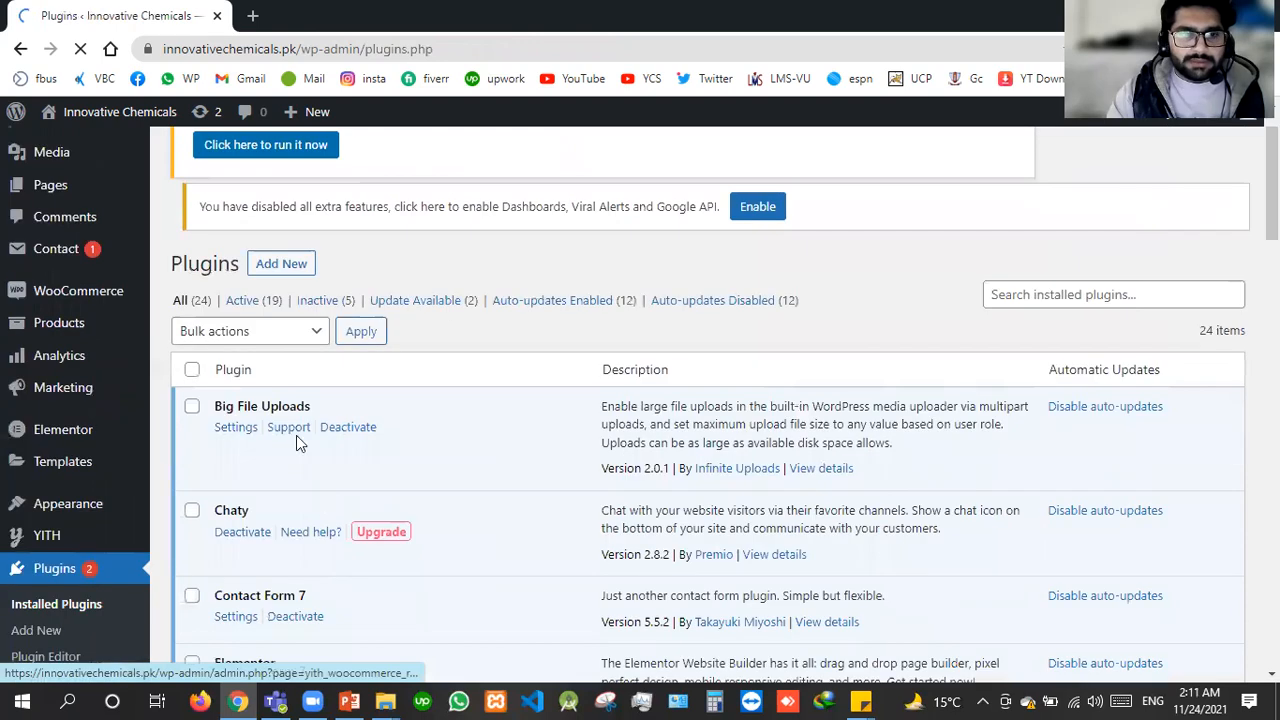
scroll(255, 422, down, 3)
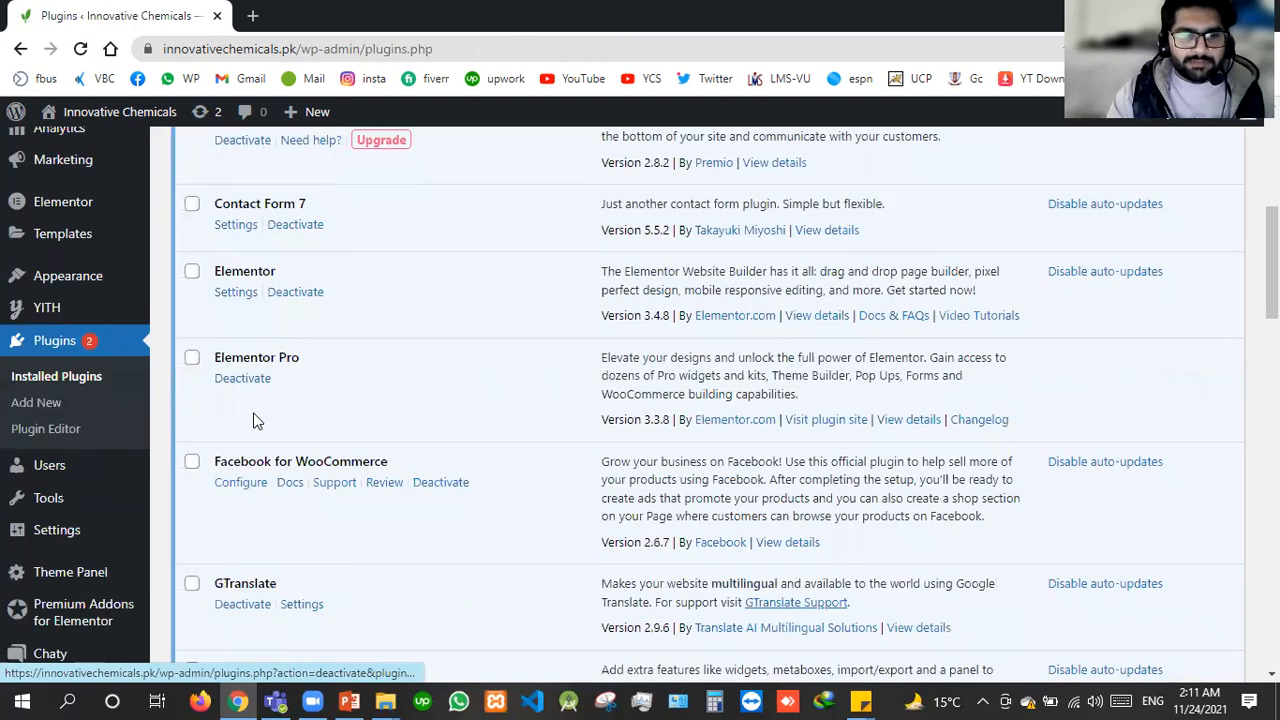
scroll(255, 422, down, 5)
scroll(270, 400, down, 4)
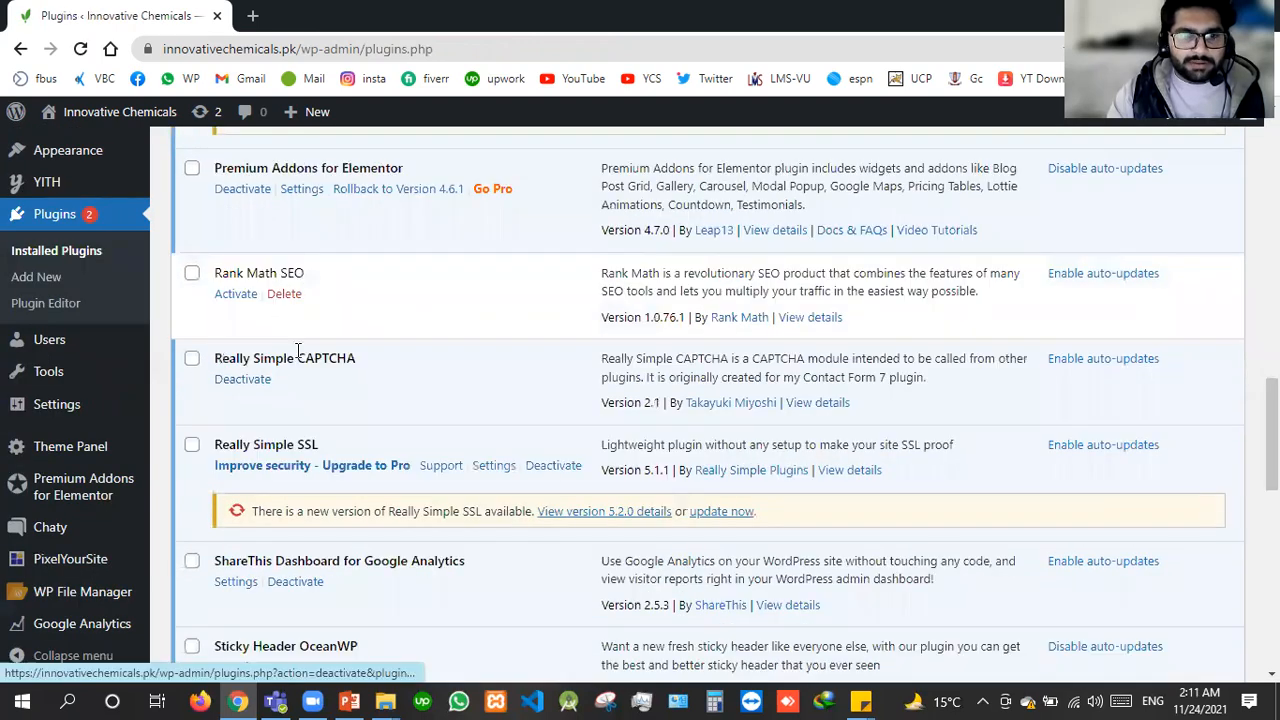
scroll(600, 372, down, 1)
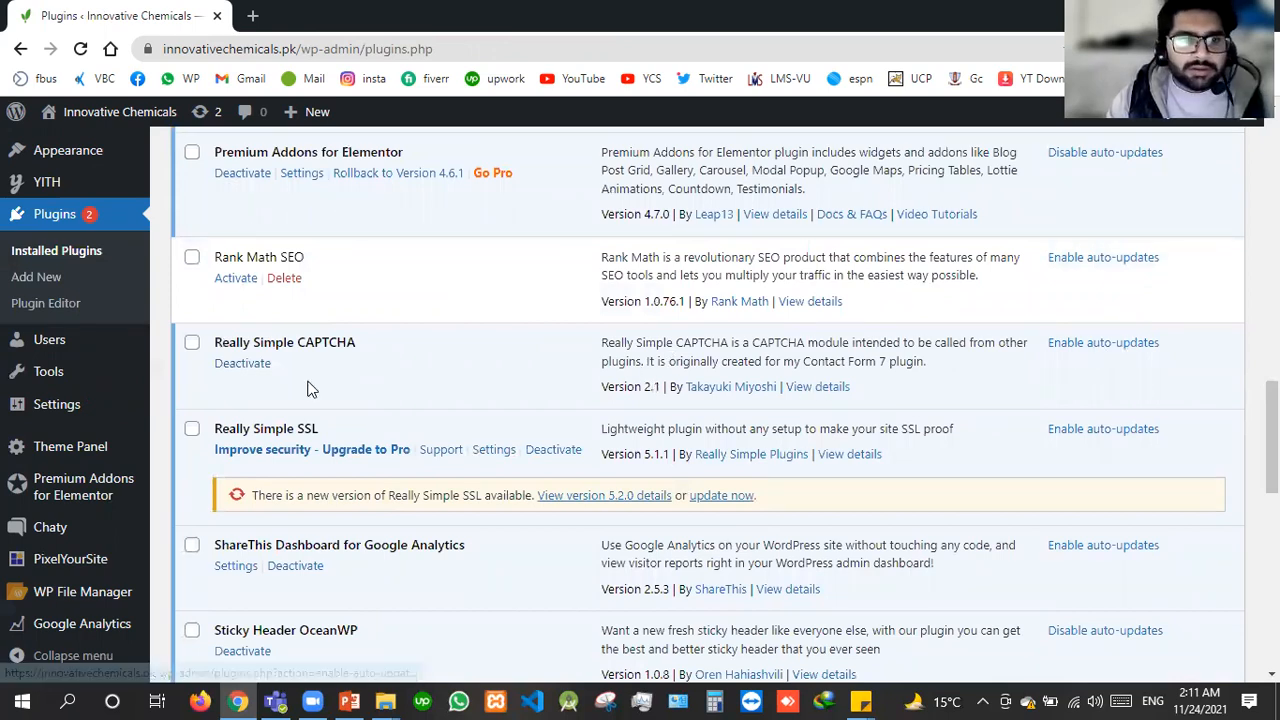
Open the live Innovative Chemicals site in a new browser tab
scroll(298, 362, up, 13)
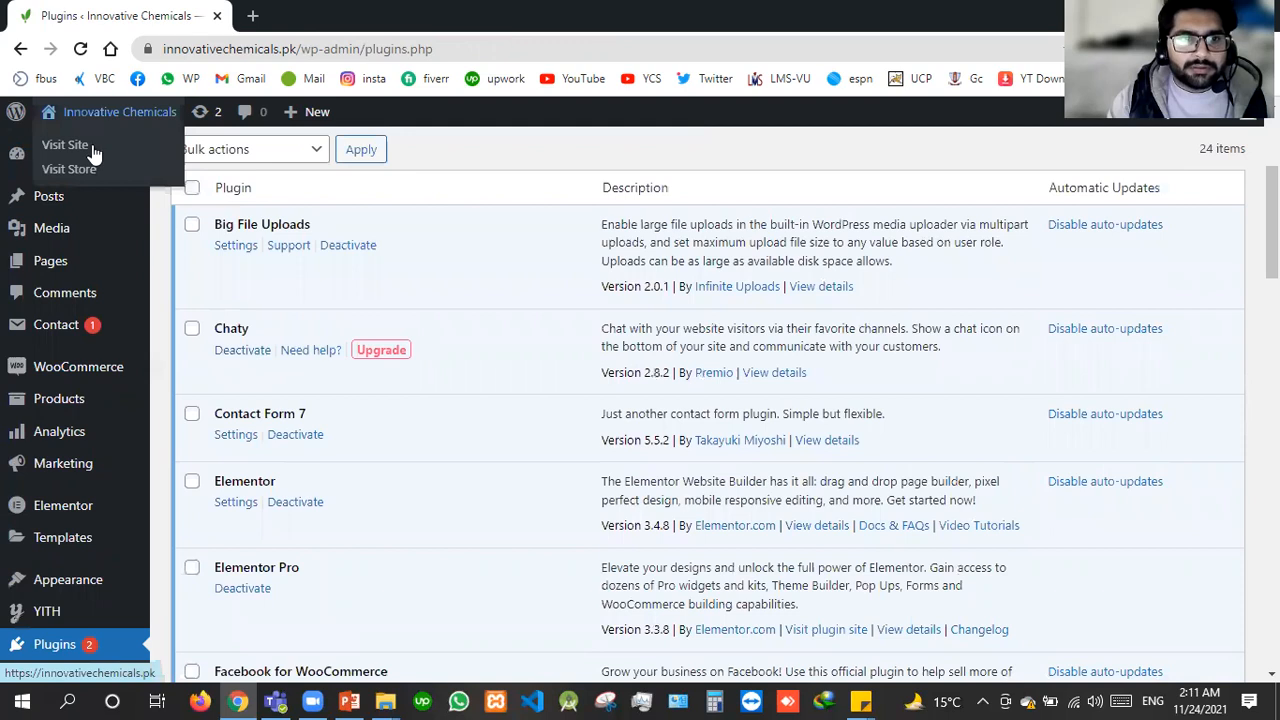
right_click(93, 149)
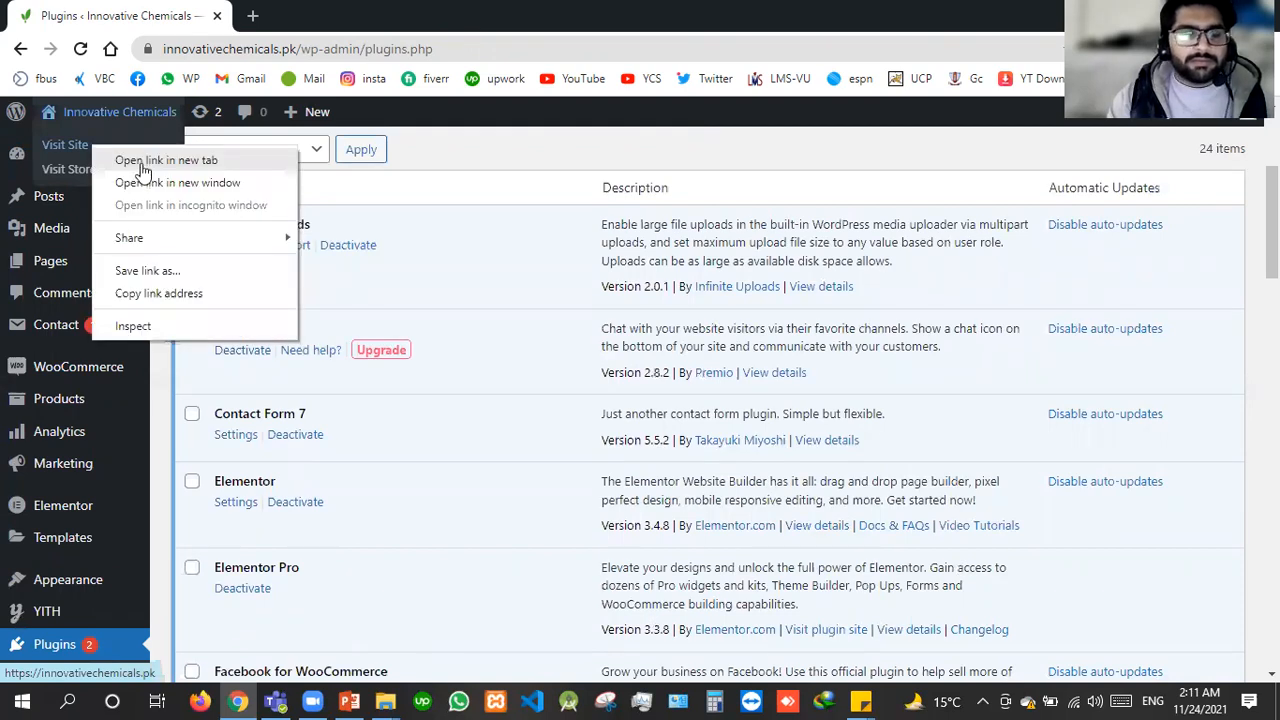
click(143, 162)
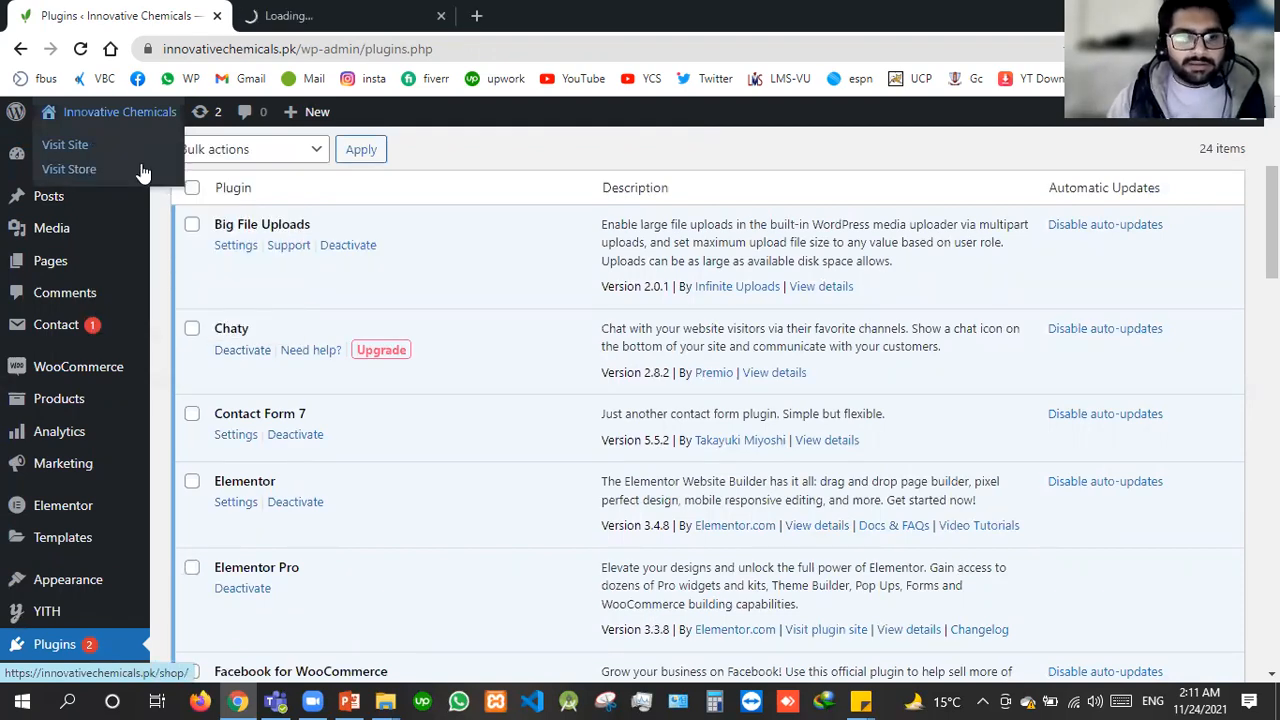
Open the Contact Form 7 settings, dismiss the Elementor Data Updater and mail tips notices, and start Validate Contact Form 7 Configuration
click(238, 436)
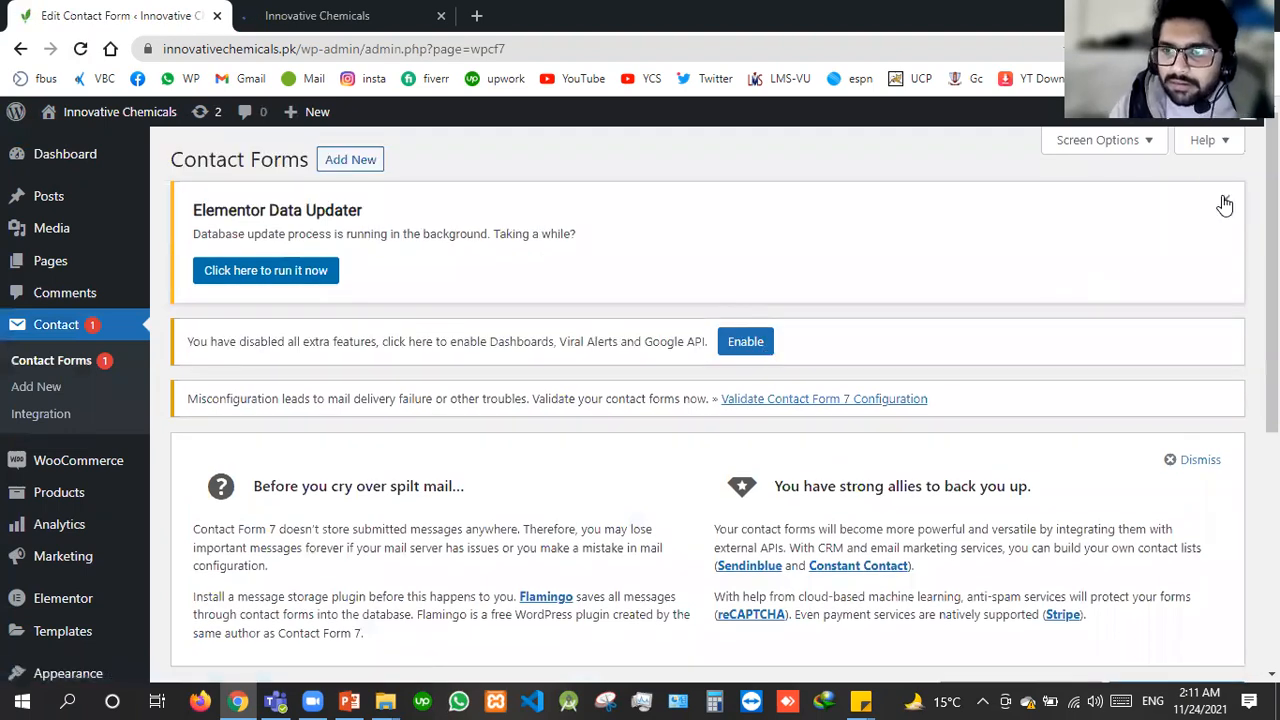
click(1226, 203)
click(1196, 322)
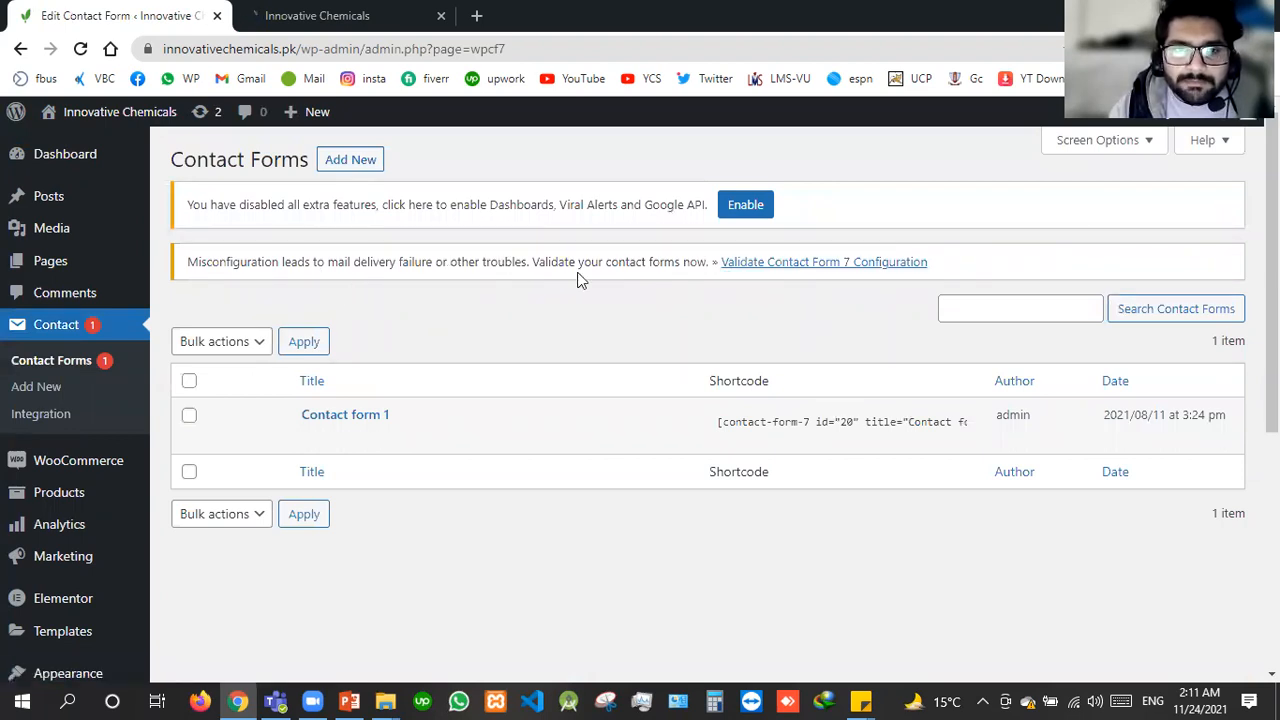
click(803, 263)
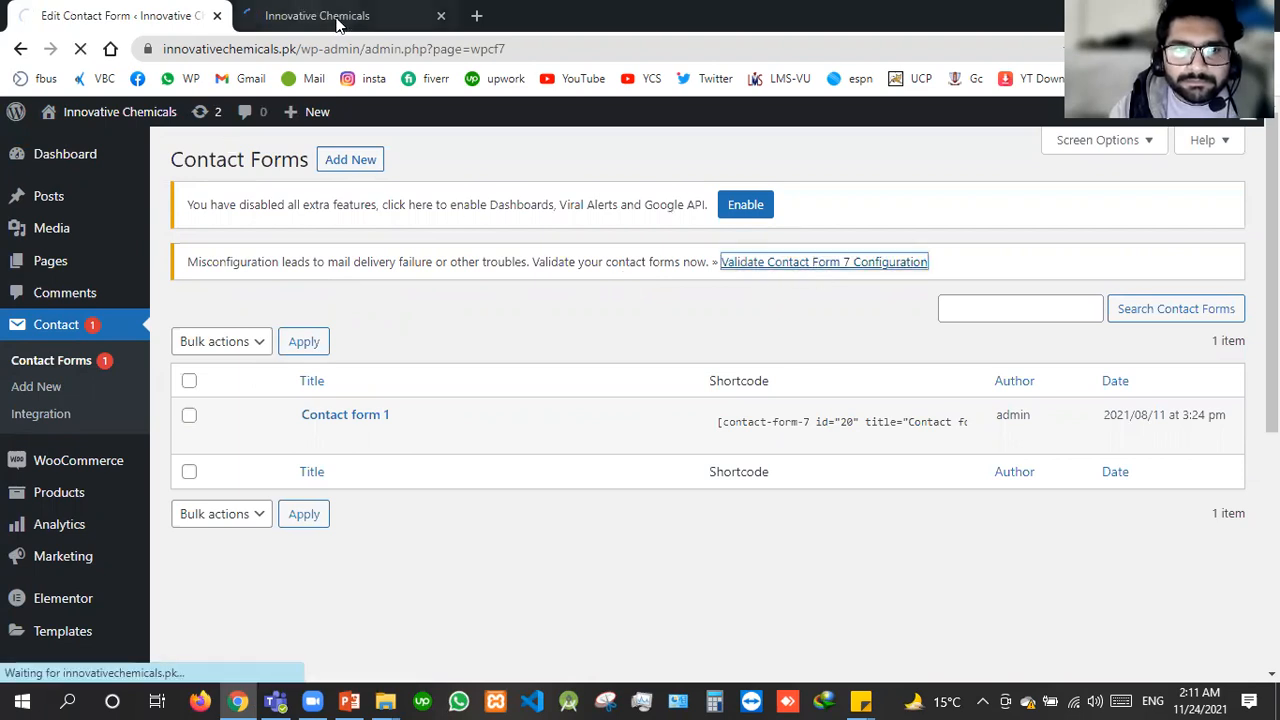
Switch to the live site and look over its Contact page, including the How Can We Help? form
click(300, 12)
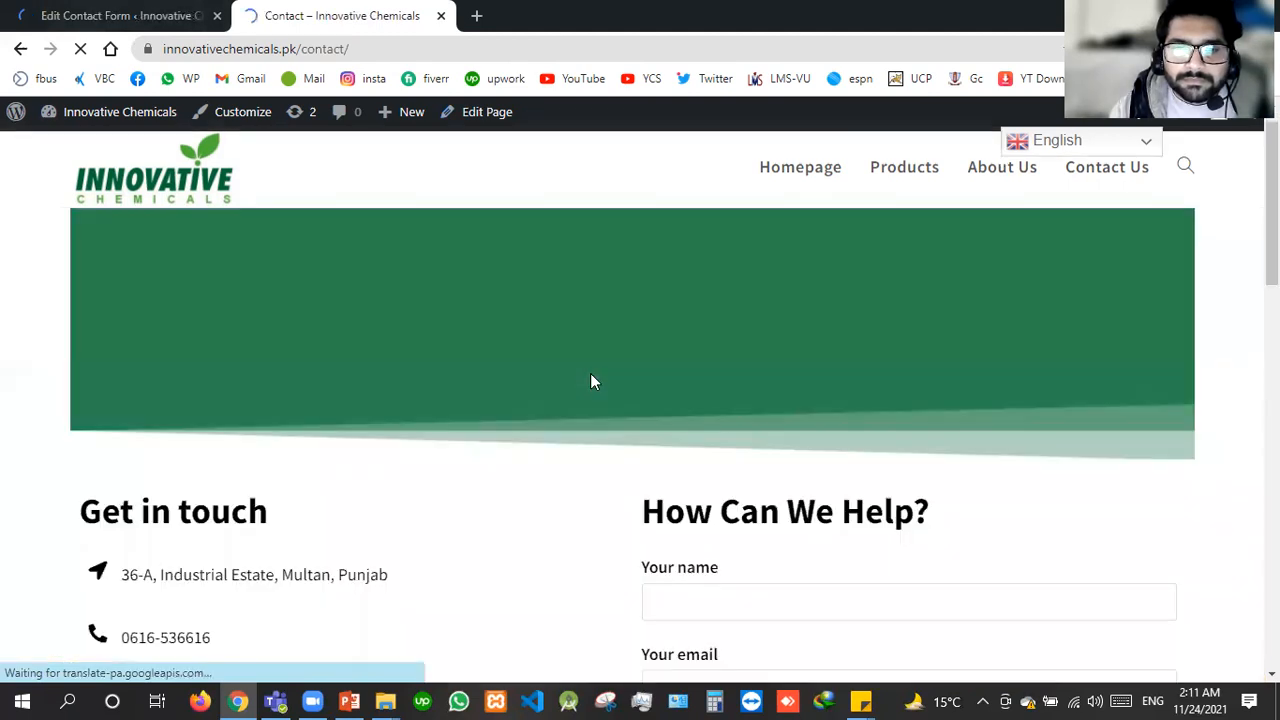
scroll(590, 378, down, 5)
scroll(592, 378, down, 2)
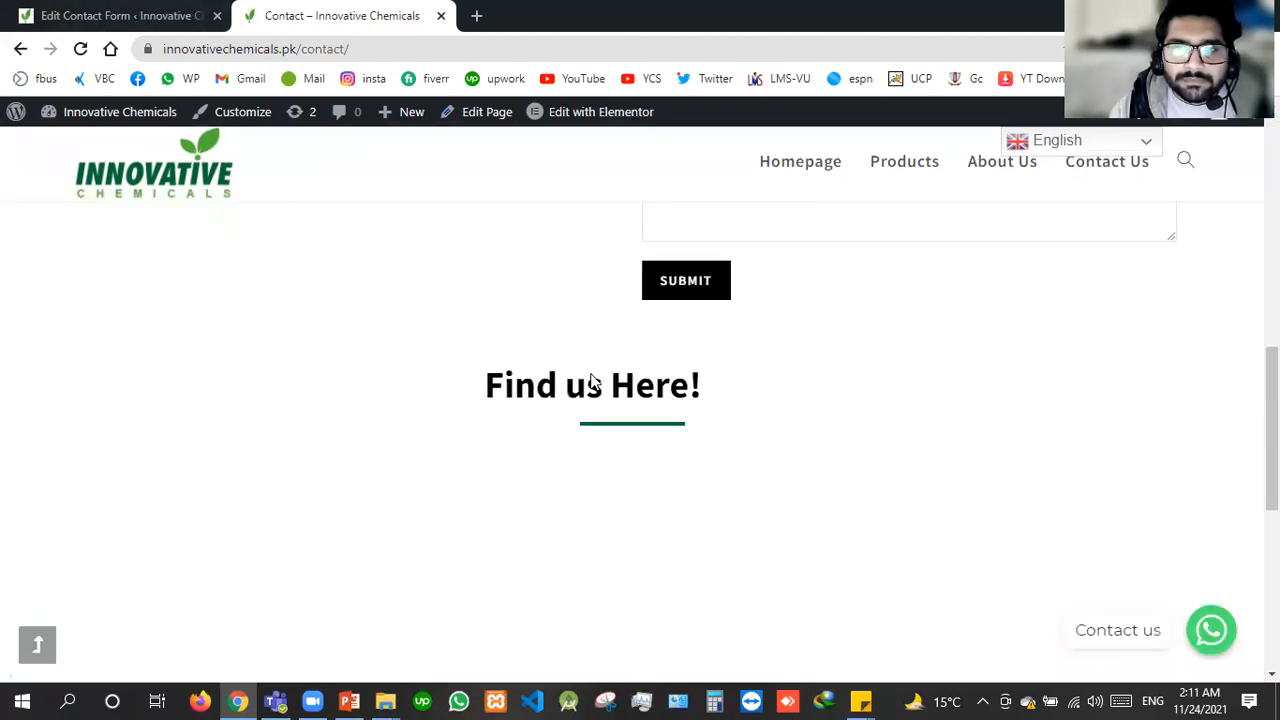
scroll(590, 380, up, 5)
scroll(585, 262, up, 3)
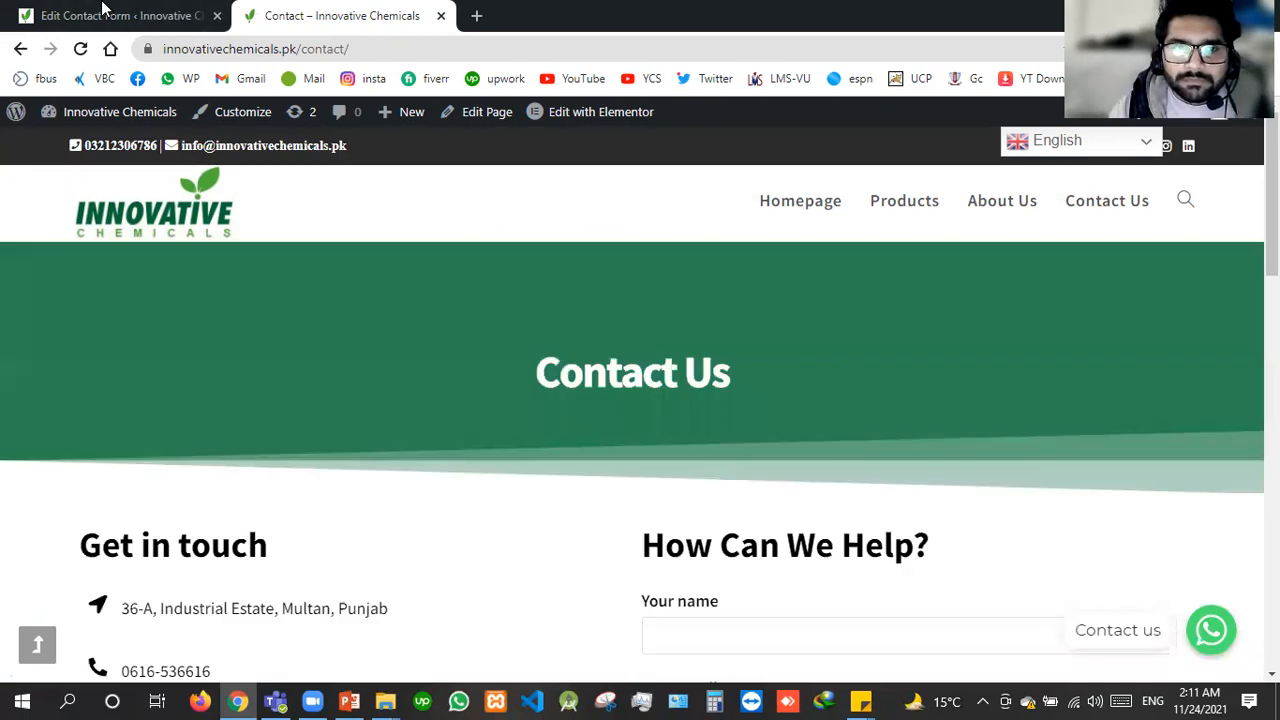
Run the validation for the 1 contact form, and open the live Contact page for Elementor editing in a new tab
click(105, 12)
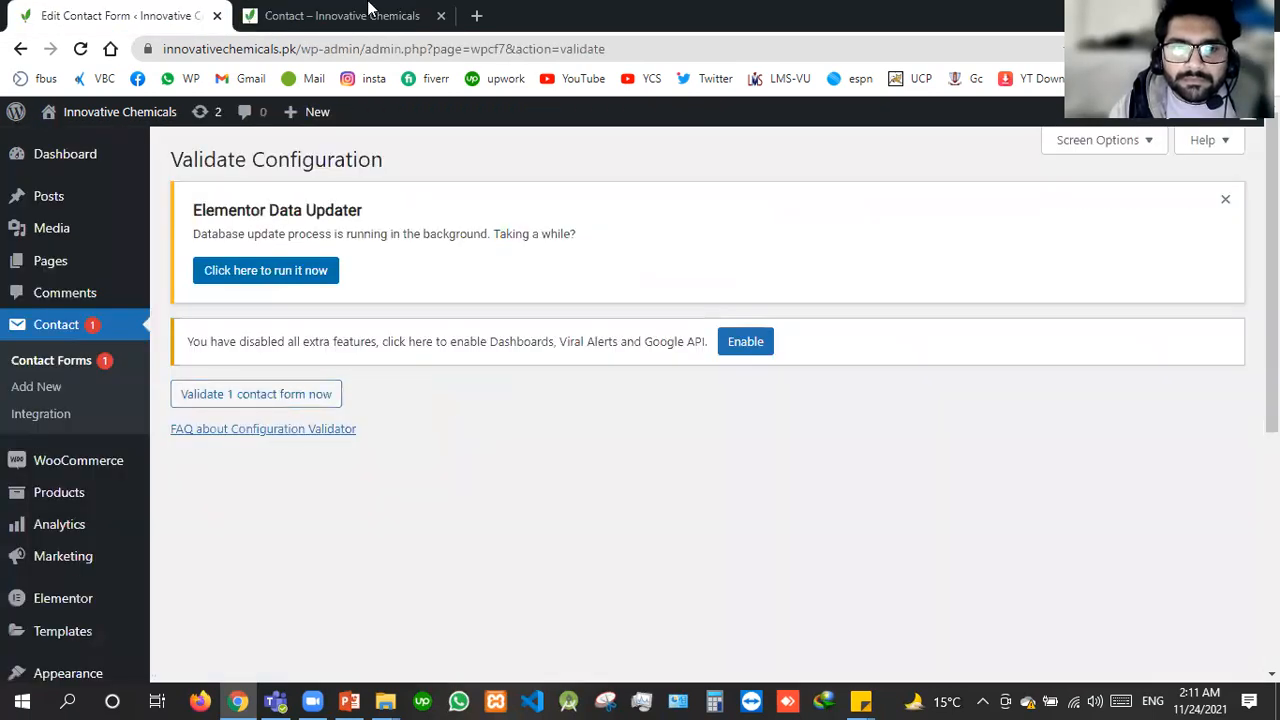
click(256, 394)
key(ctrl+Tab)
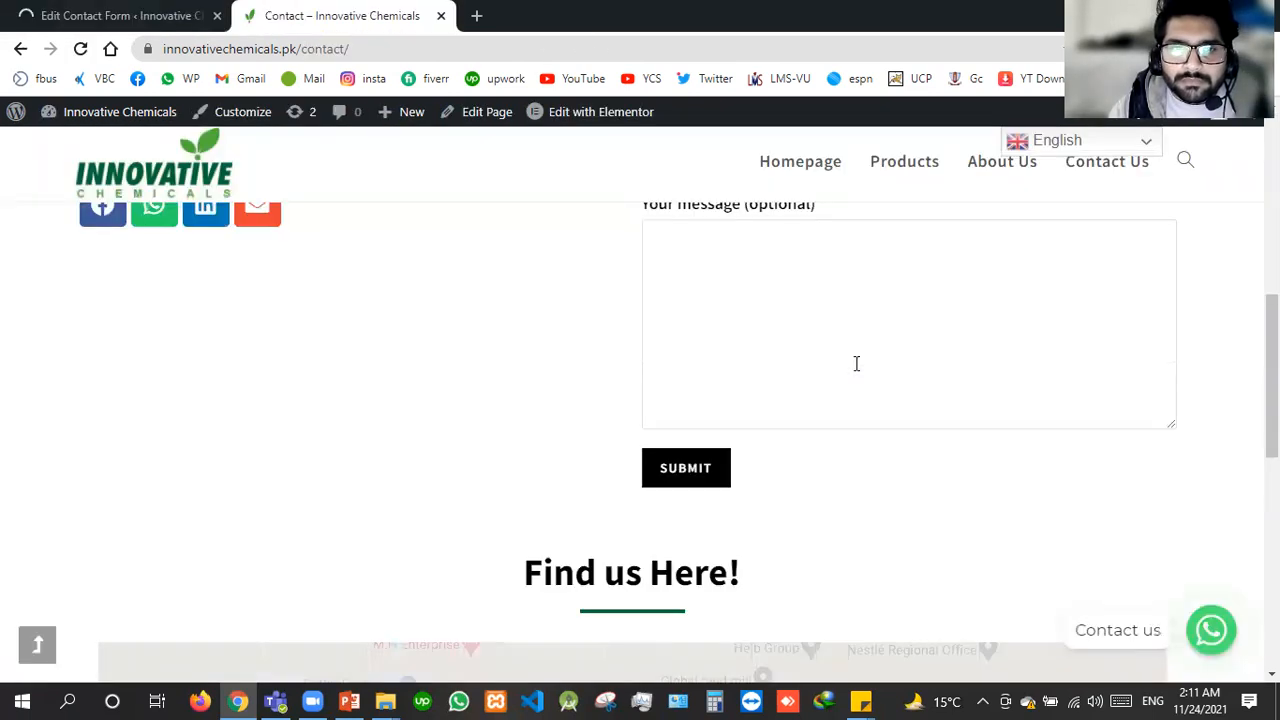
scroll(855, 363, up, 4)
right_click(590, 113)
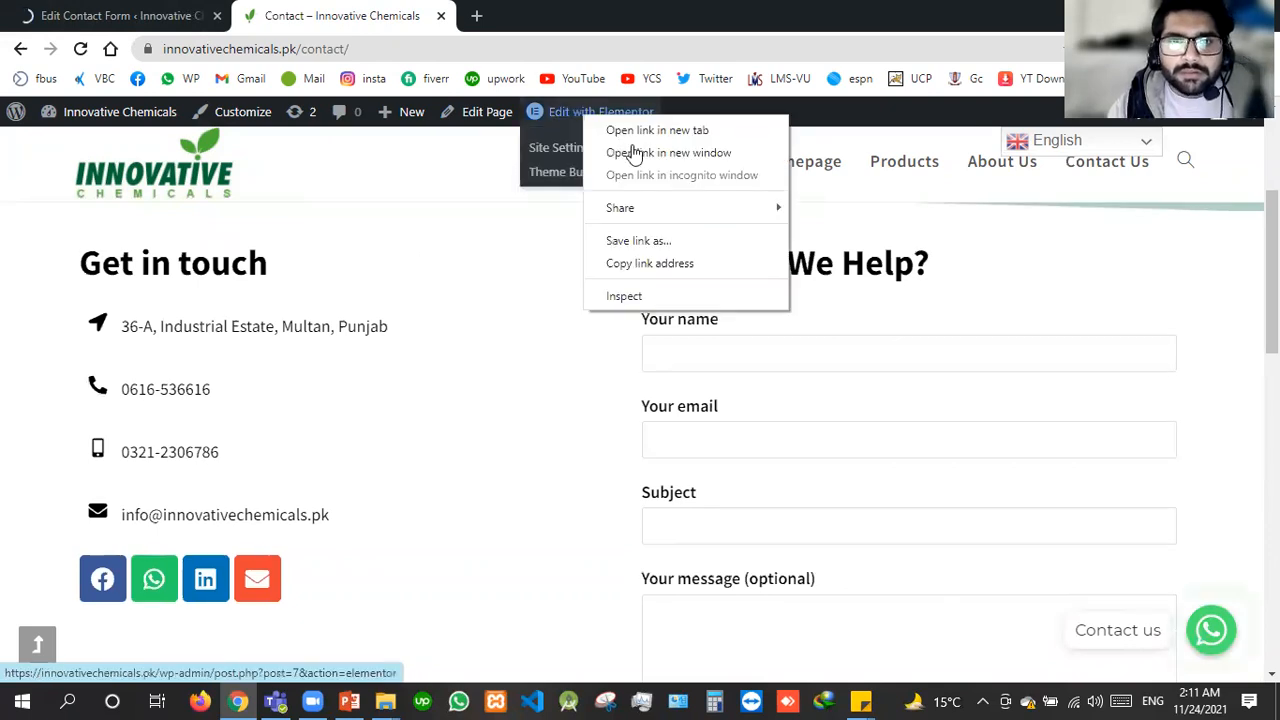
click(620, 129)
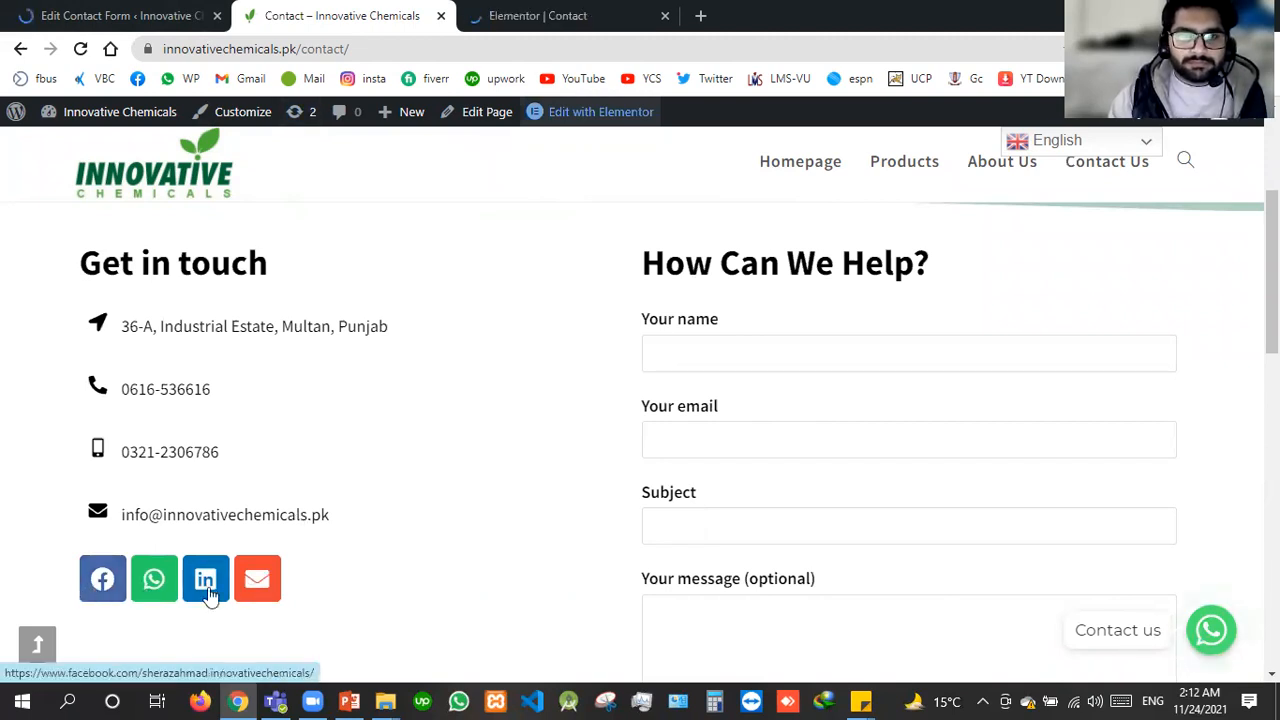
Dismiss the Elementor Data Updater notice on Contact Forms, close the live Contact tab, and return to Installed Plugins, dismissing the same notice there
click(72, 8)
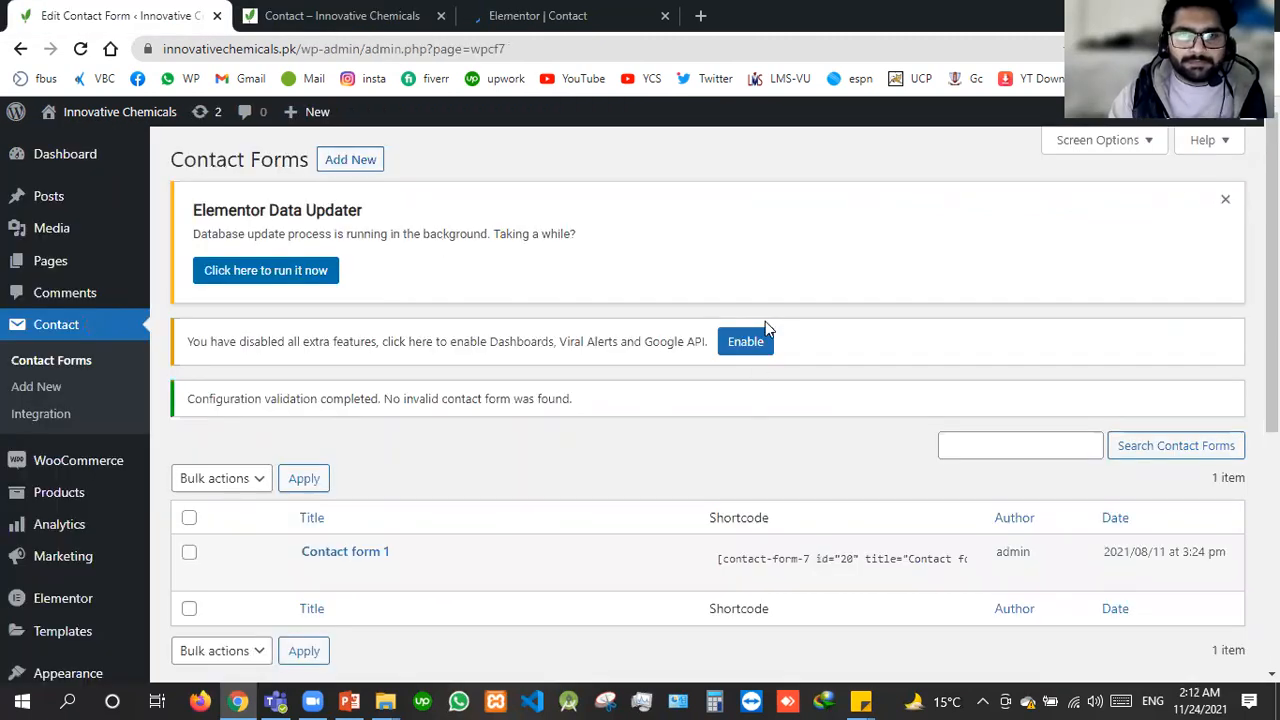
click(1225, 199)
mouse_move(98, 447)
scroll(98, 452, down, 1)
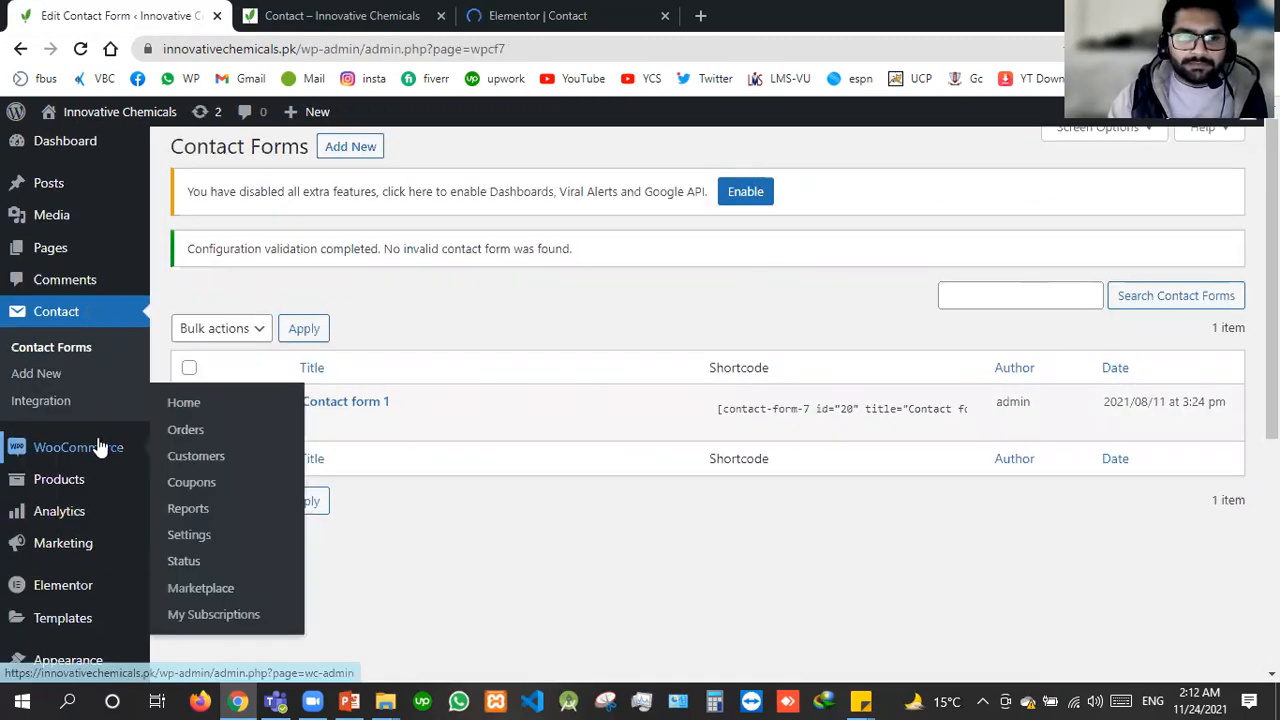
scroll(74, 486, down, 4)
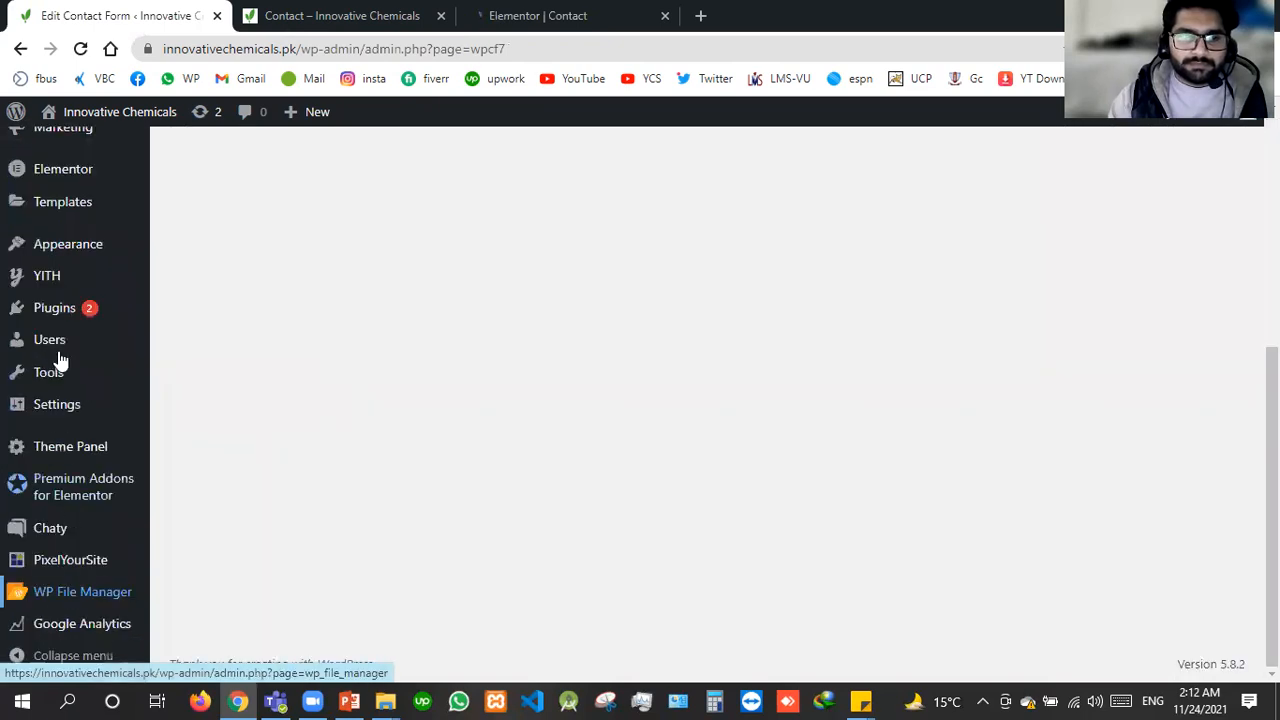
scroll(57, 286, up, 1)
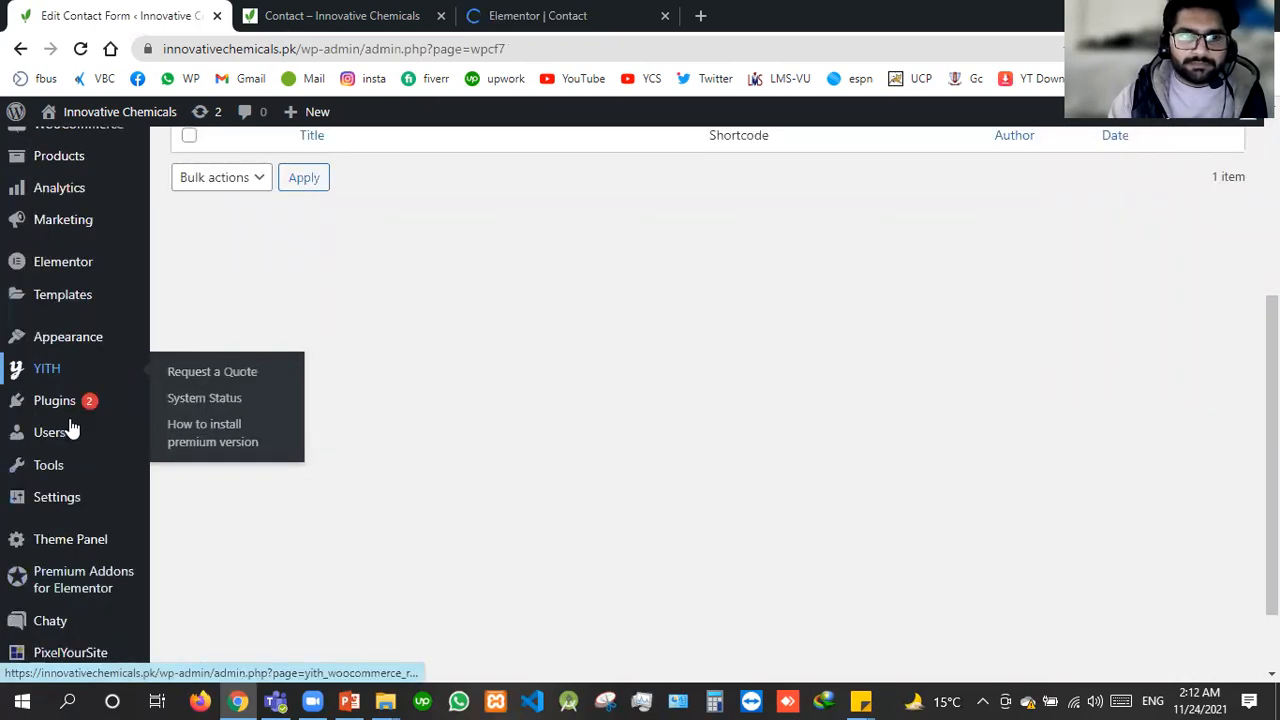
mouse_move(60, 402)
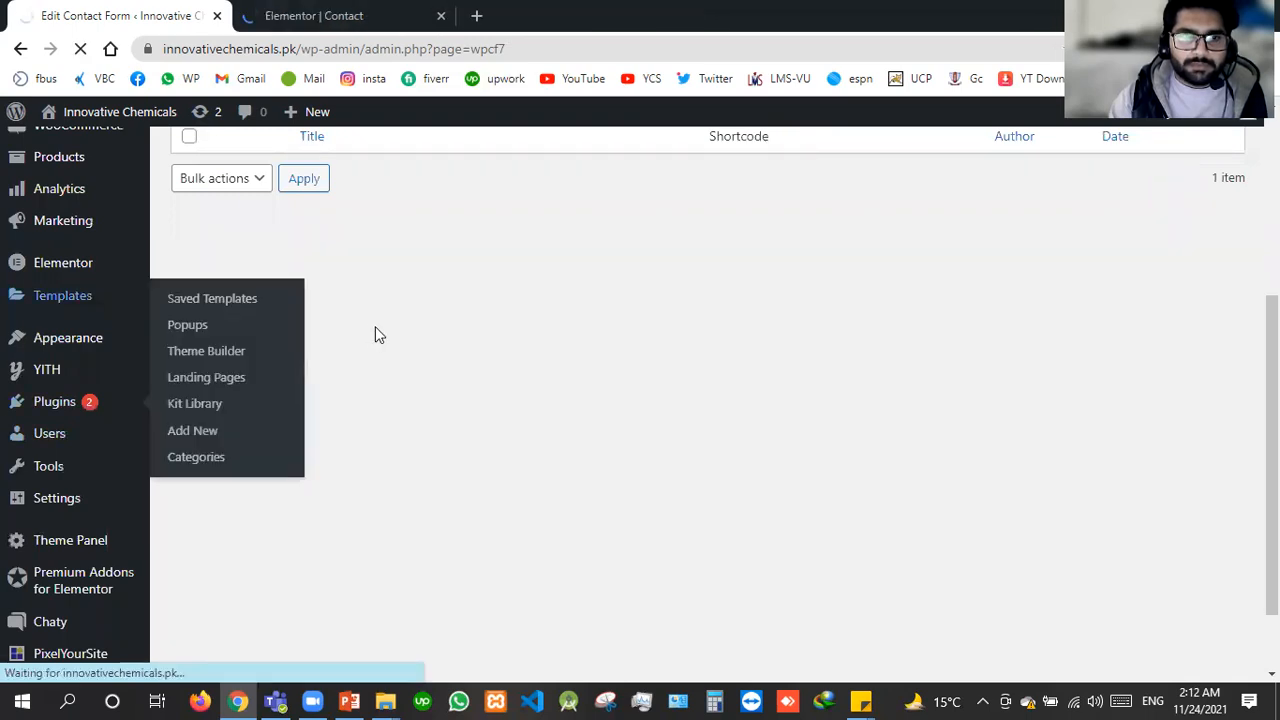
scroll(654, 229, up, 3)
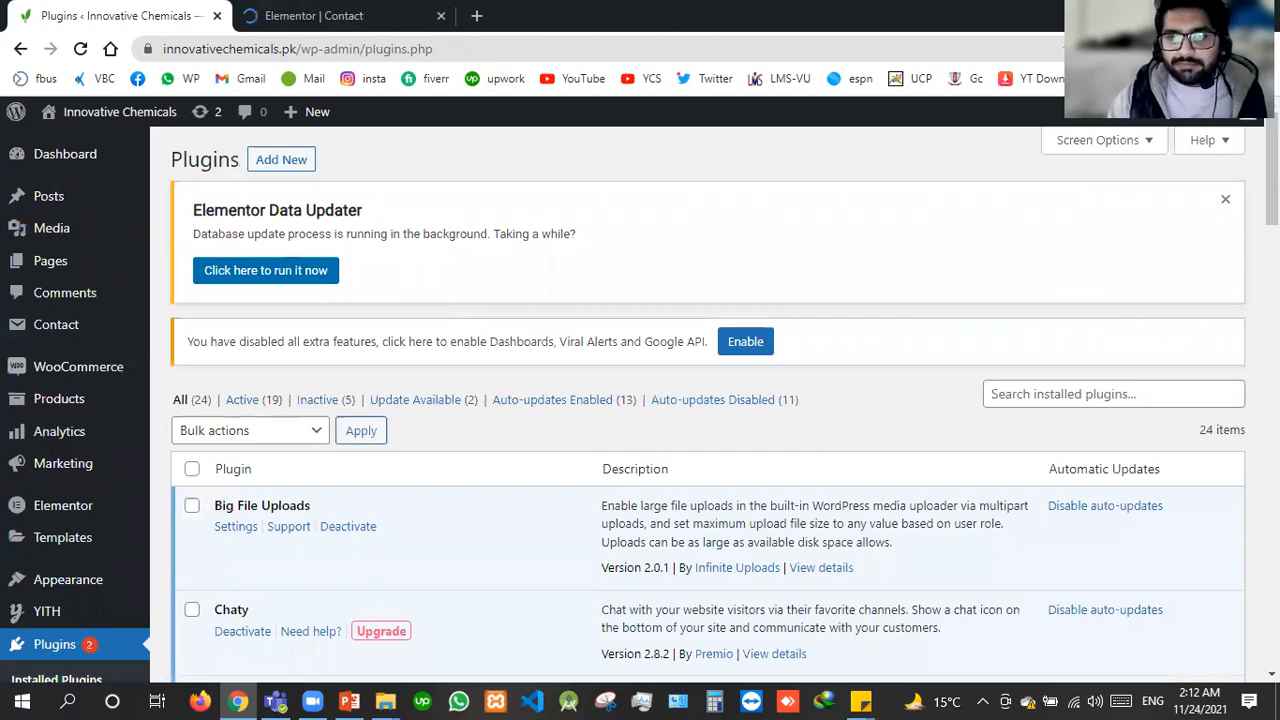
click(1226, 201)
Open the details of the Really Simple CAPTCHA plugin, and check the Elementor editor tab for the Contact page
scroll(264, 512, down, 4)
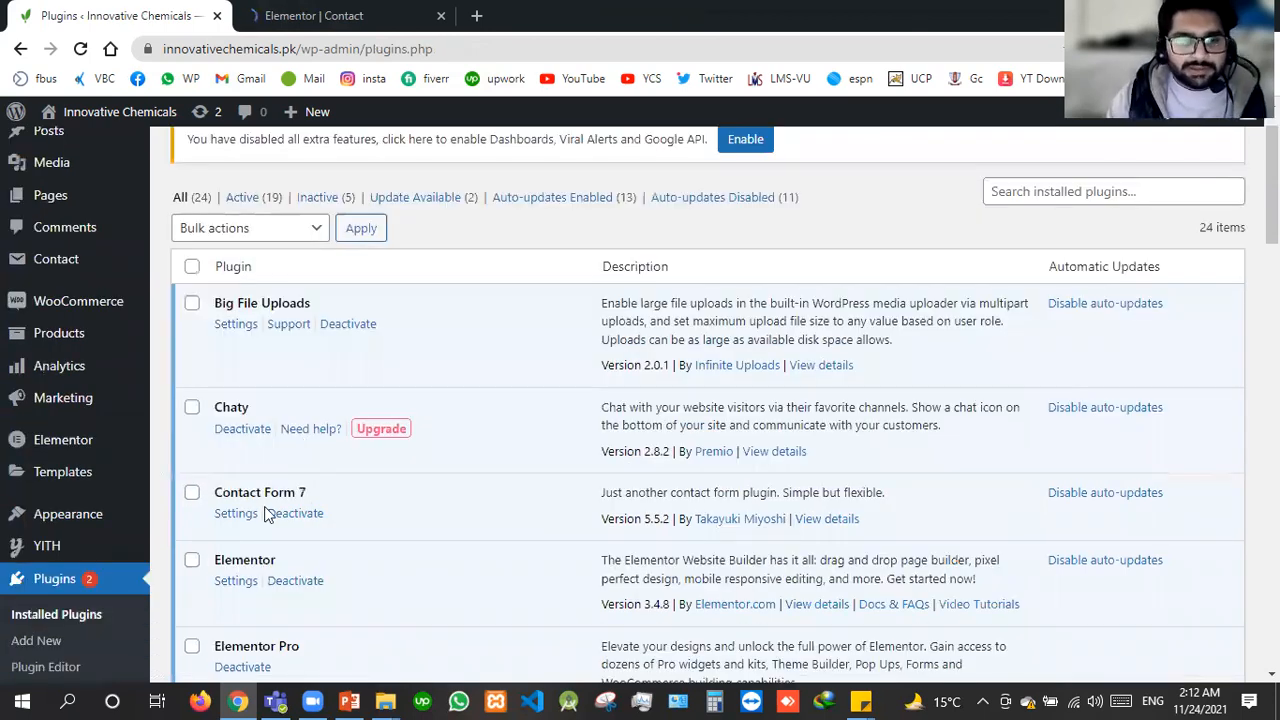
scroll(254, 466, up, 2)
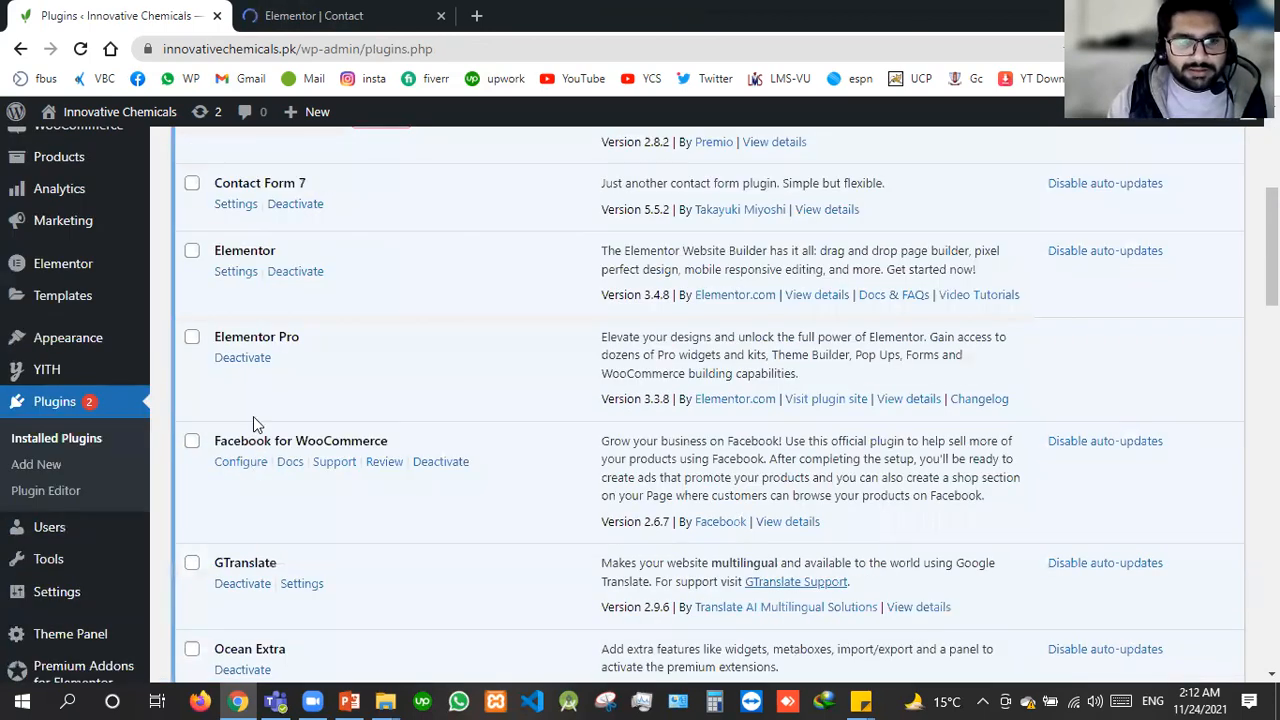
scroll(264, 289, up, 2)
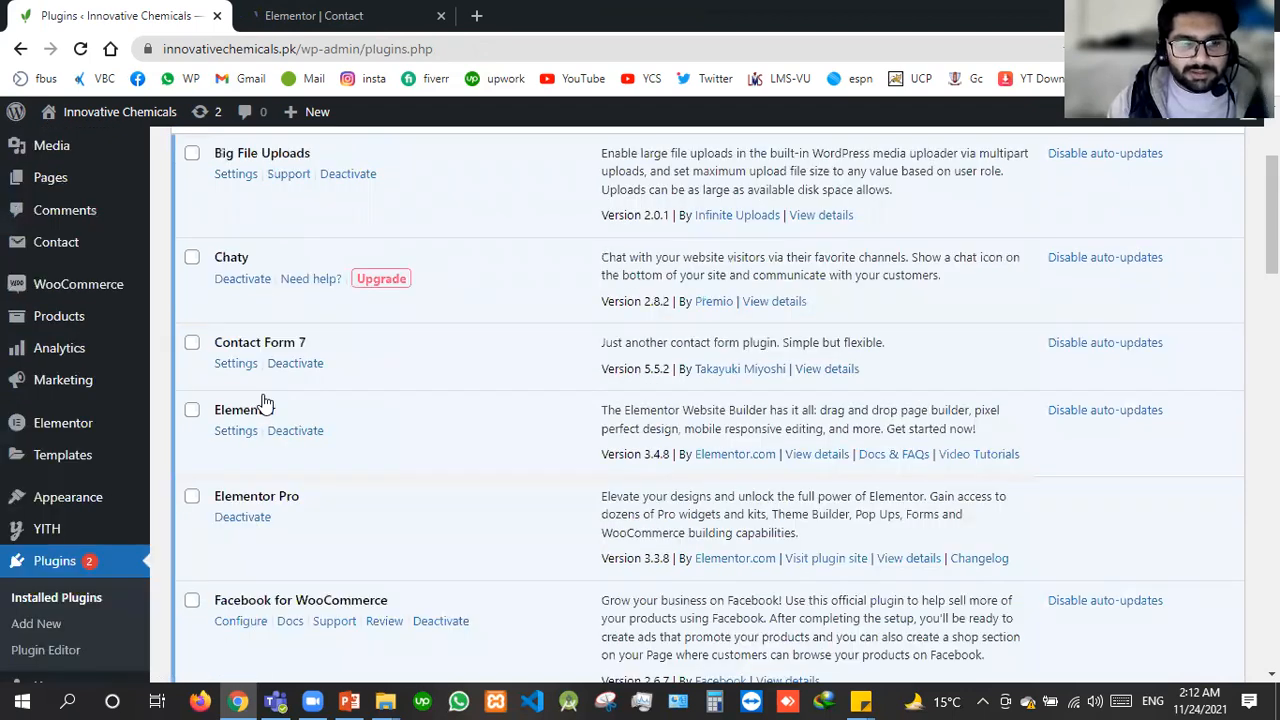
scroll(264, 403, down, 2)
scroll(264, 403, down, 4)
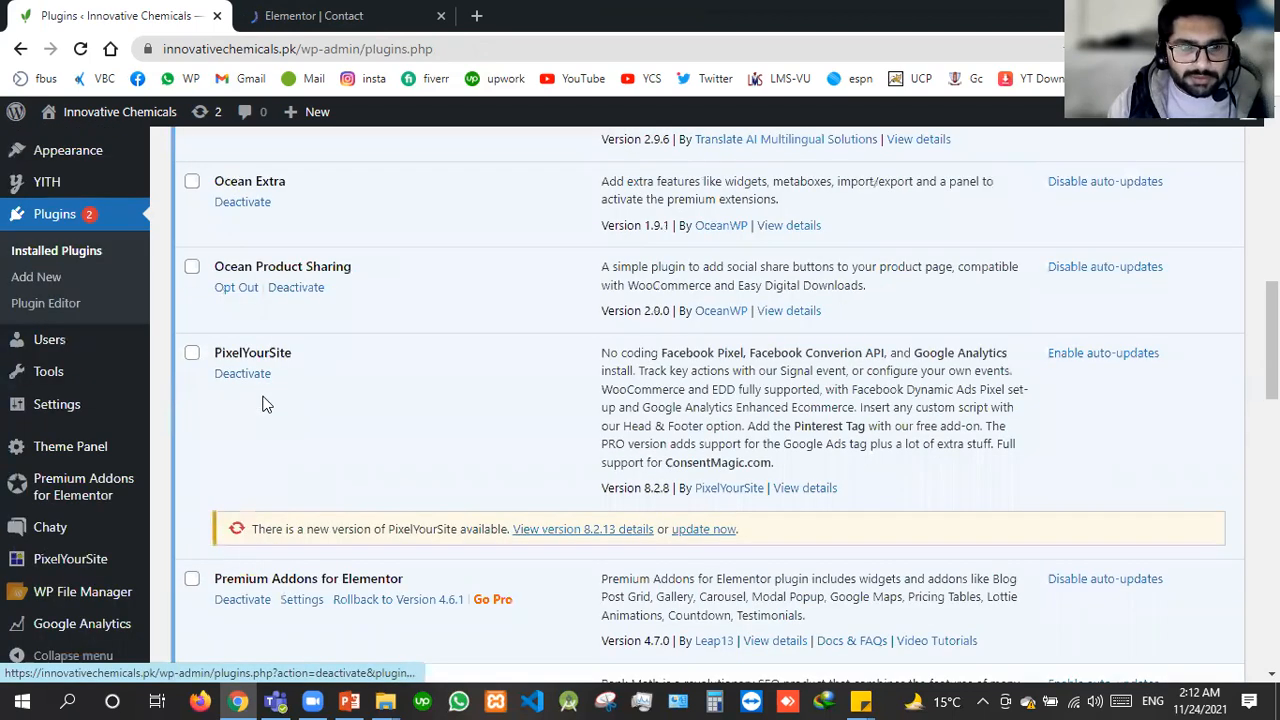
scroll(255, 435, down, 4)
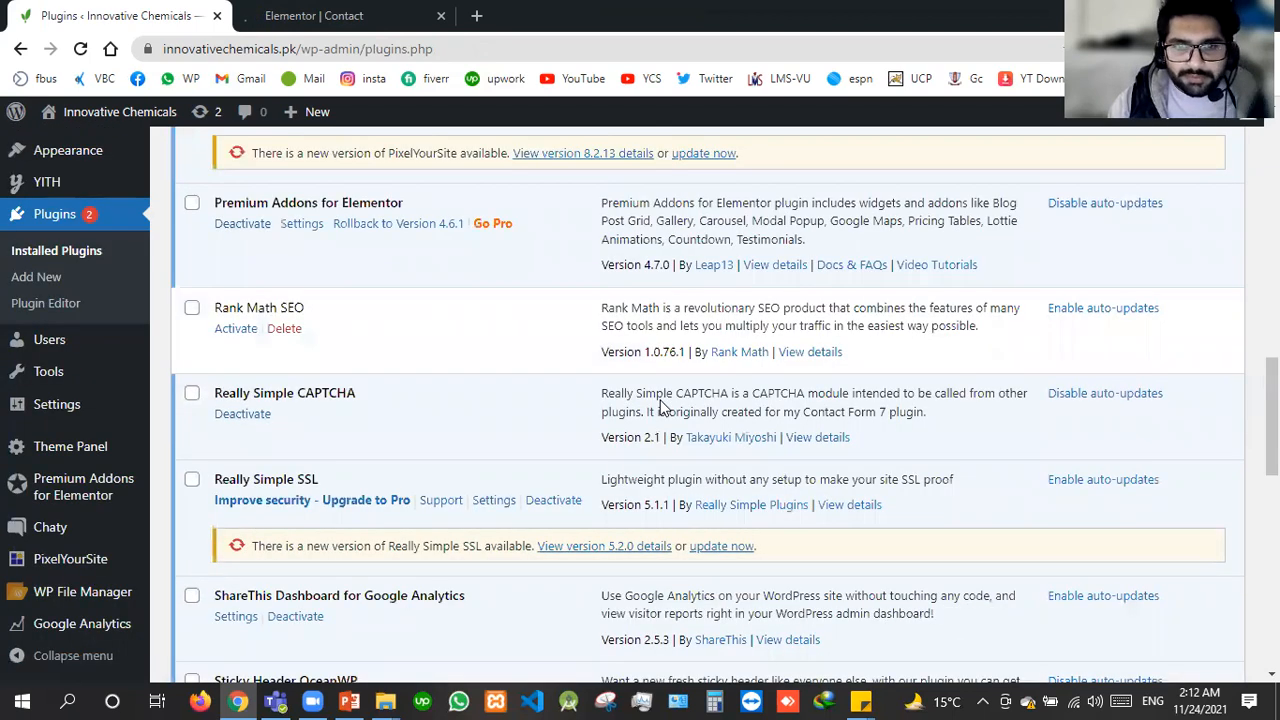
click(817, 437)
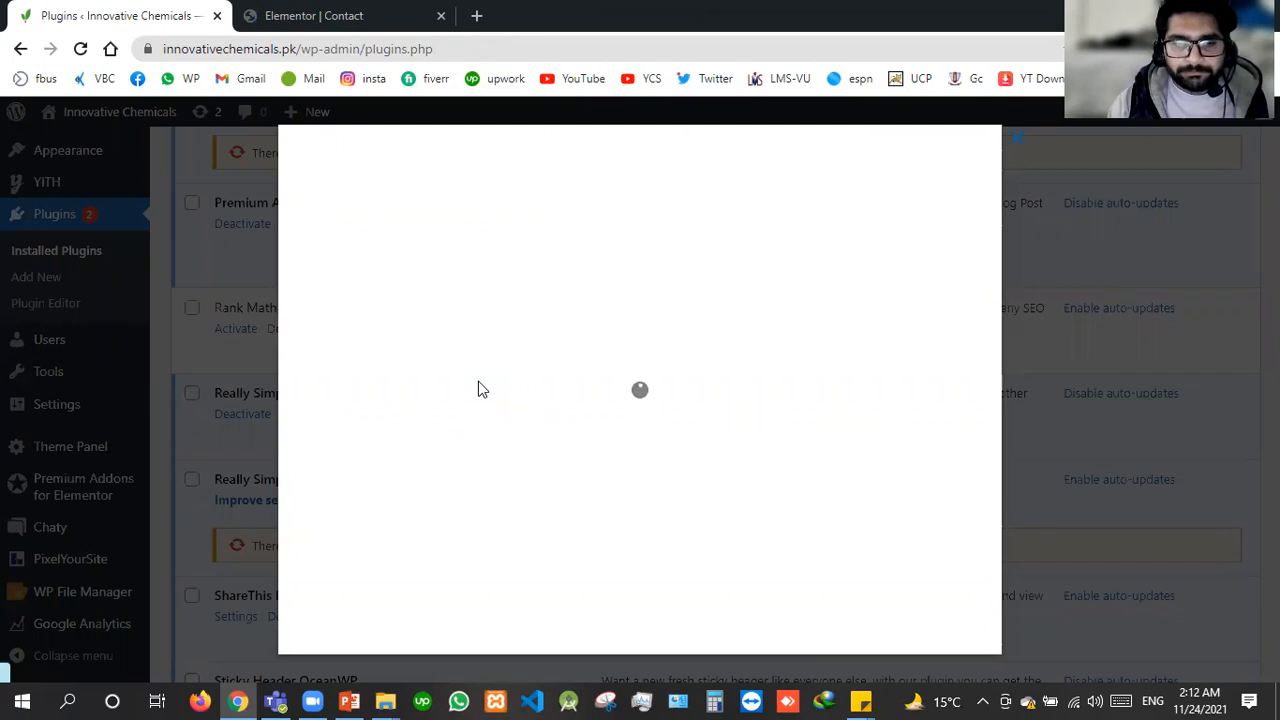
click(327, 12)
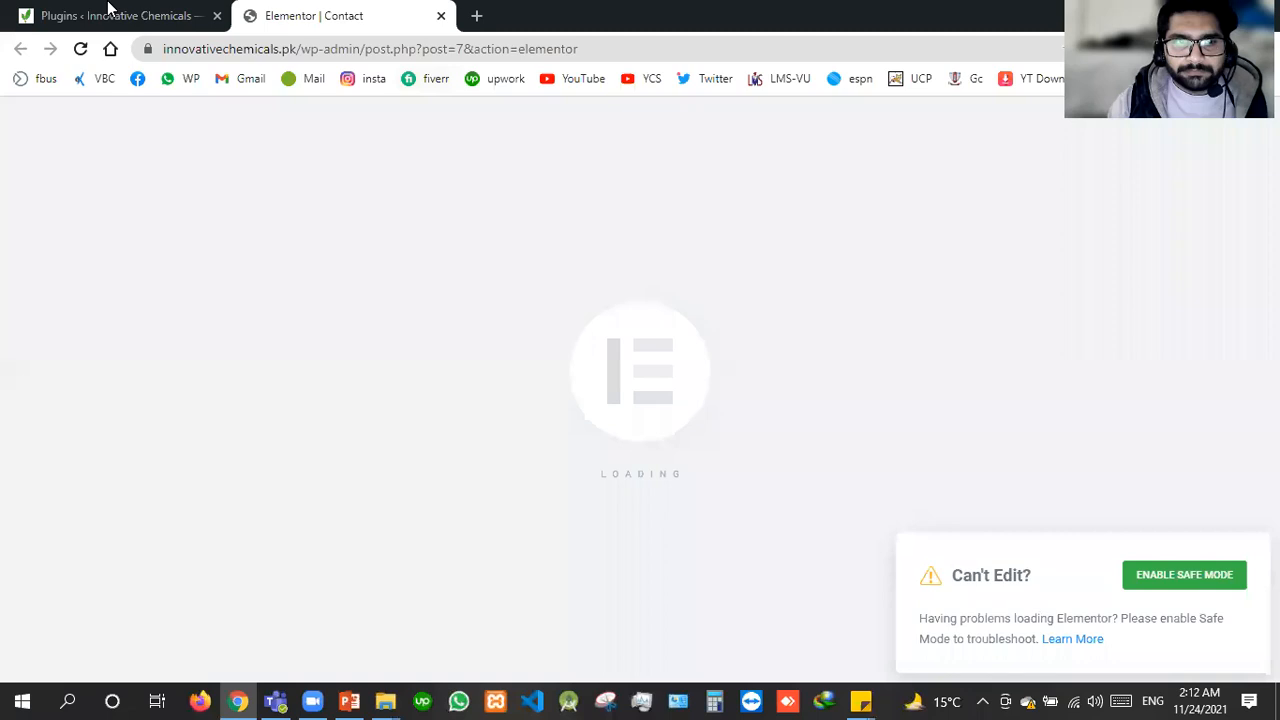
Return to the plugin details of Really Simple CAPTCHA and read its installation instructions
key(ctrl+Tab)
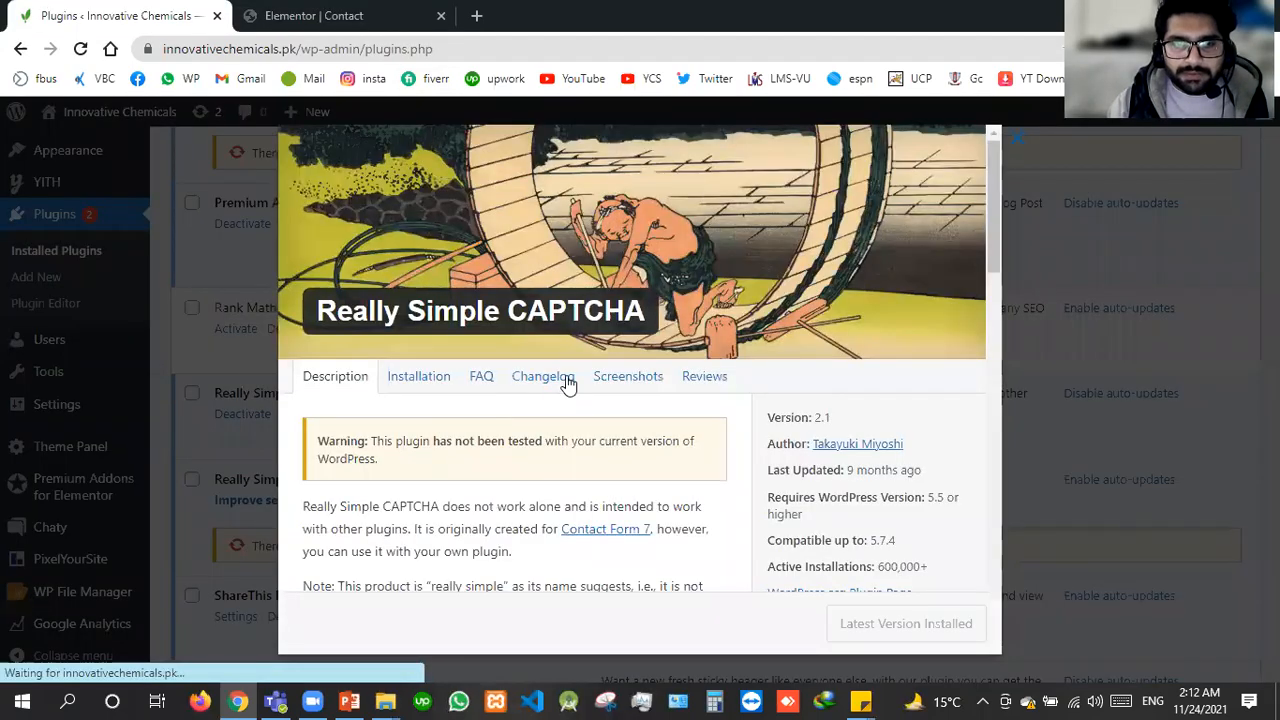
click(612, 390)
click(435, 376)
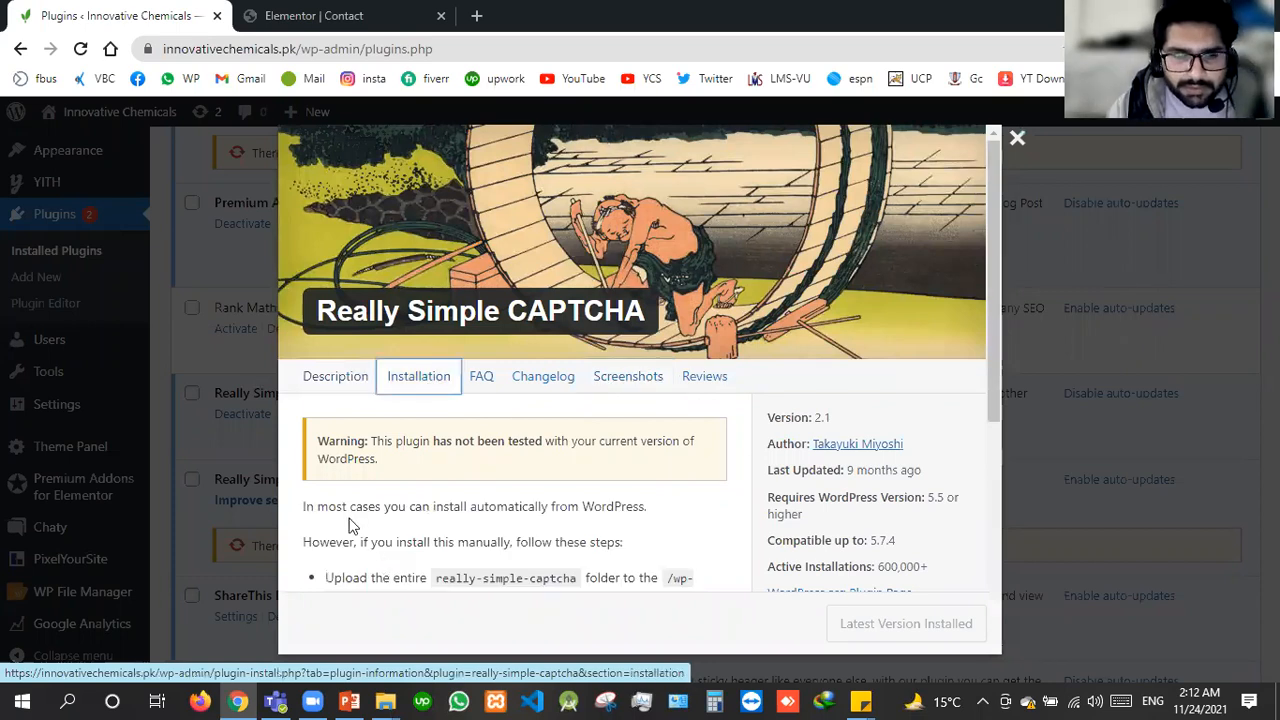
scroll(435, 495, down, 1)
scroll(400, 495, down, 1)
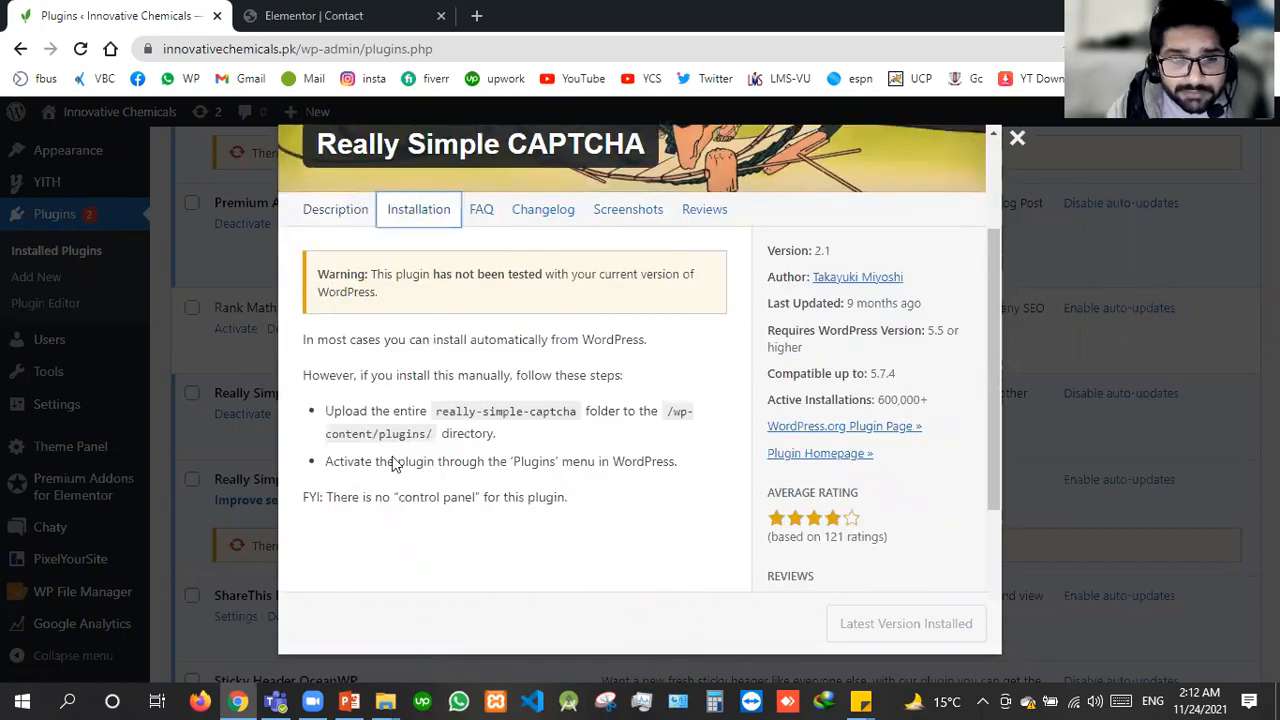
scroll(376, 478, down, 1)
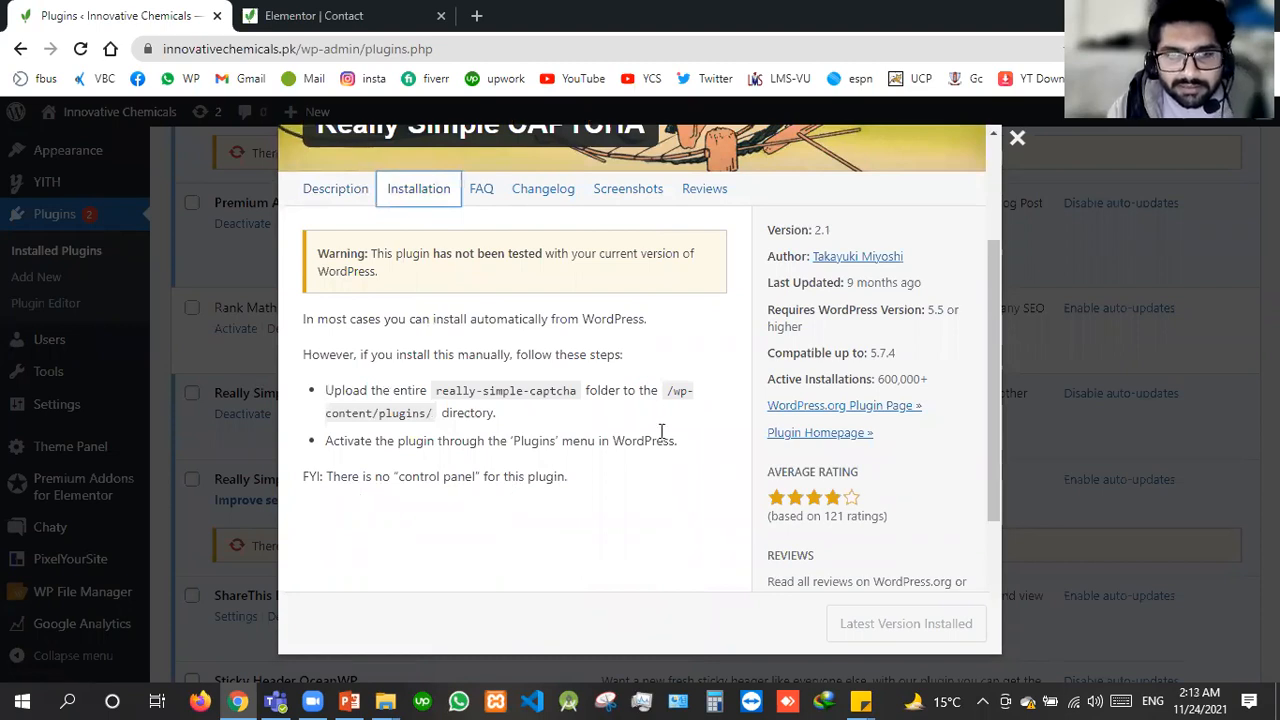
Look over the Really Simple CAPTCHA changelog and screenshots, viewing the sample CAPTCHA image at full size
scroll(565, 287, up, 2)
click(565, 285)
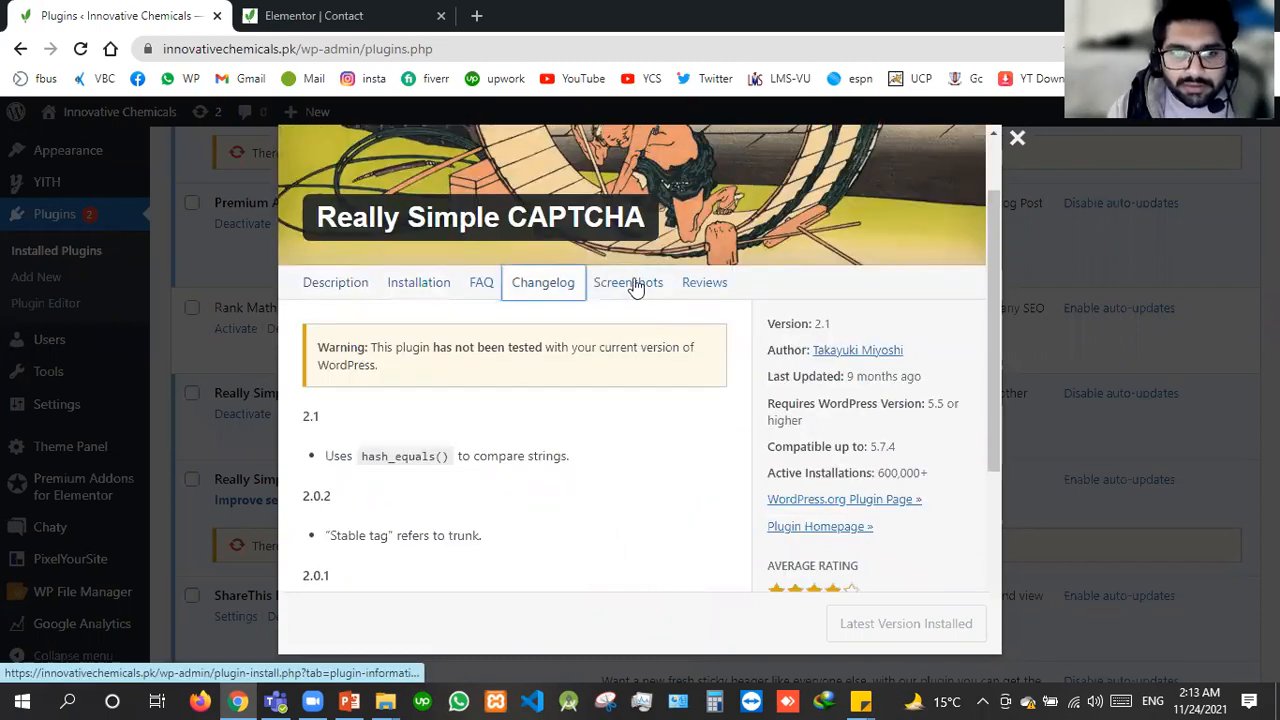
click(630, 283)
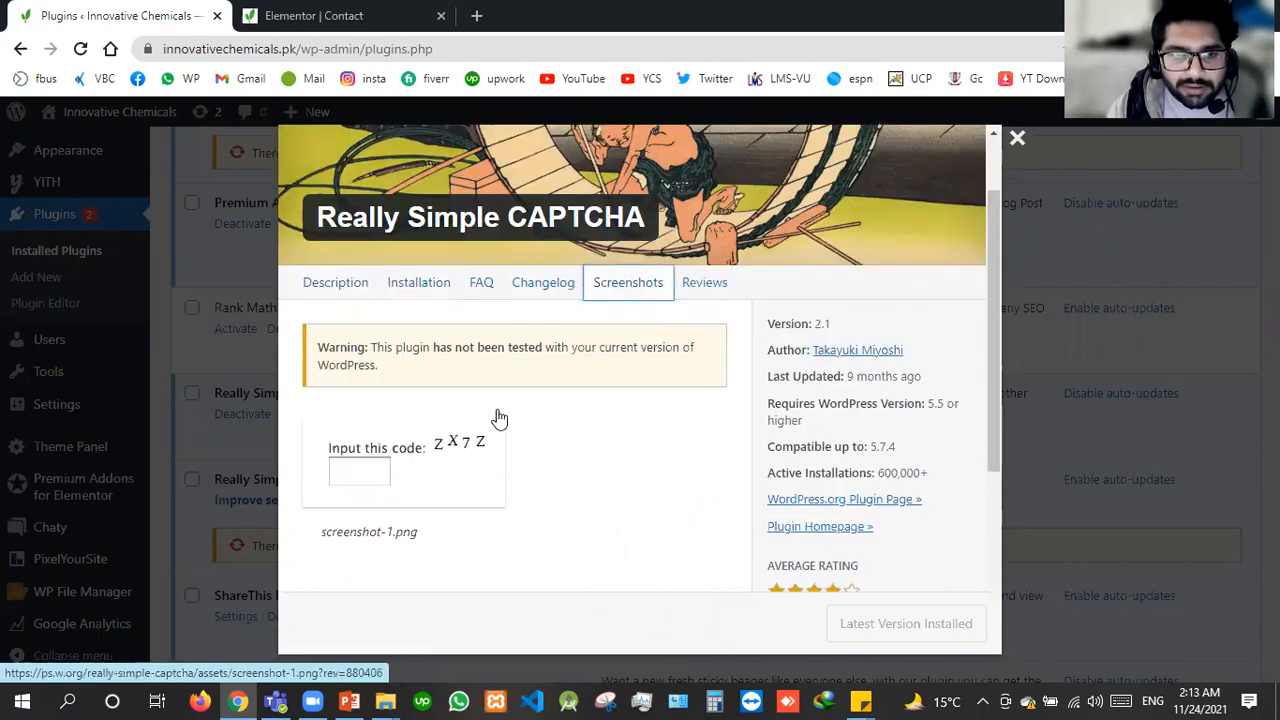
click(363, 482)
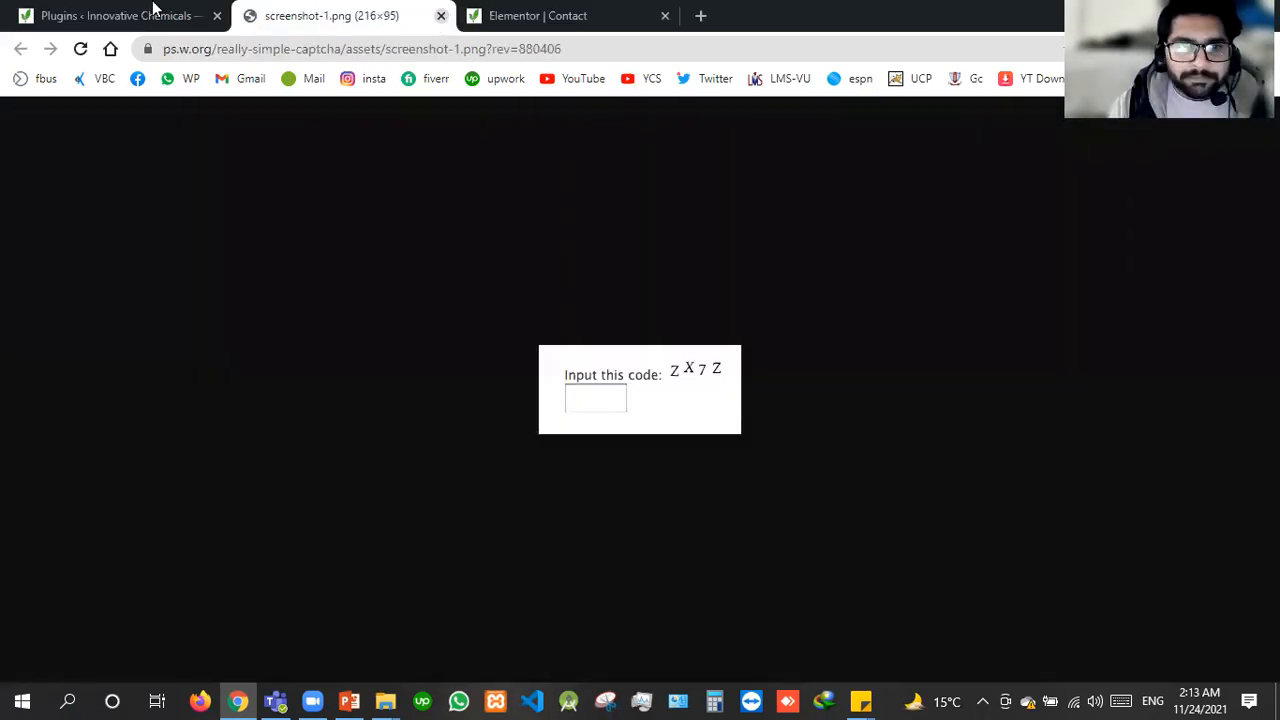
key(ctrl+w)
scroll(443, 412, down, 1)
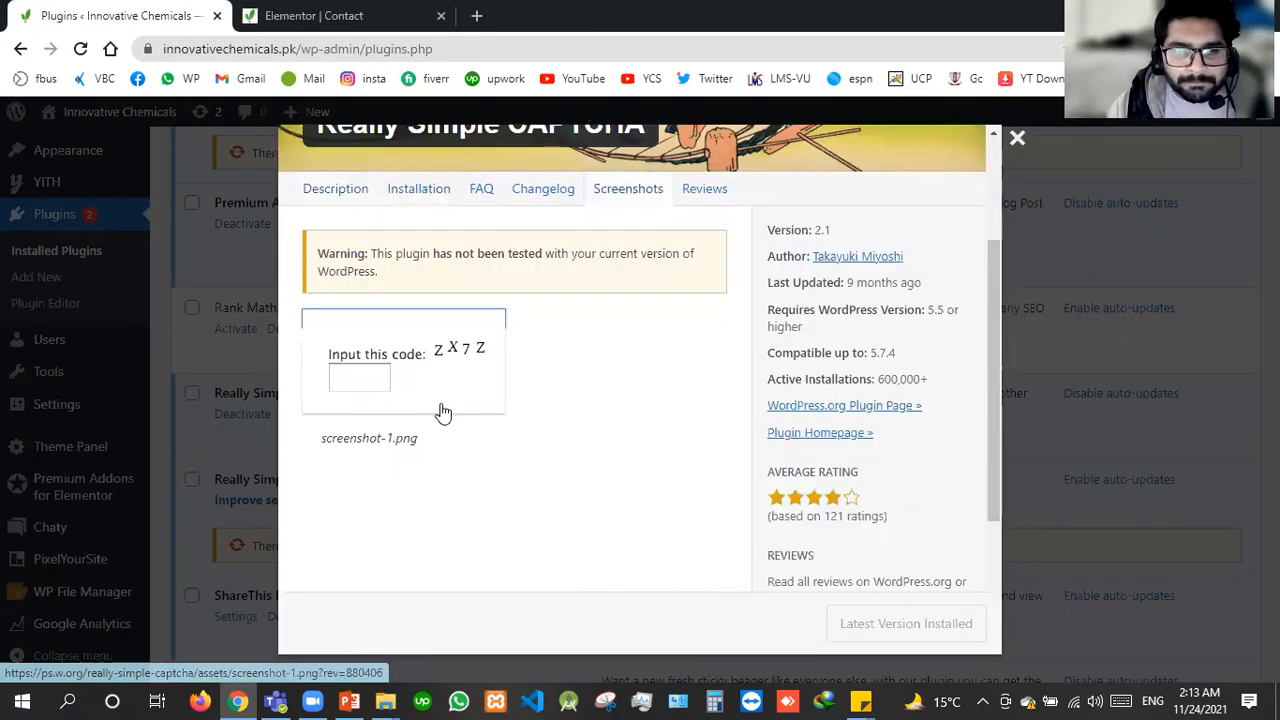
scroll(560, 395, down, 1)
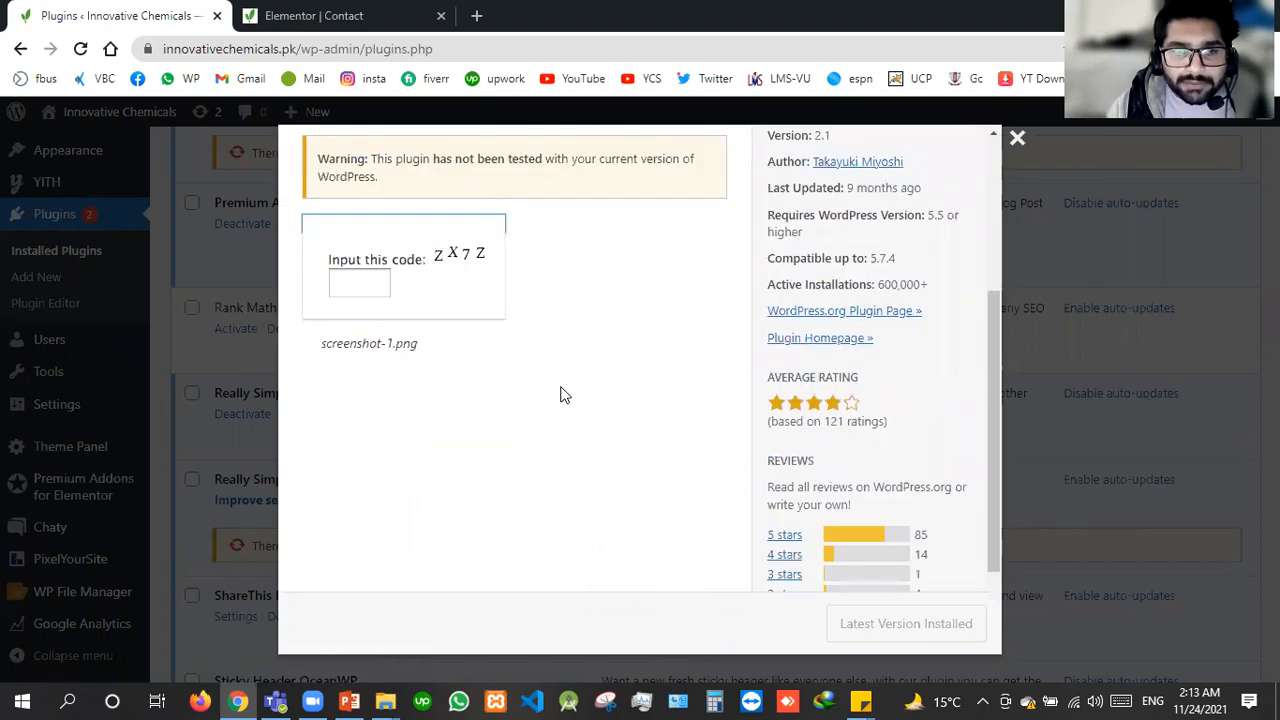
scroll(560, 395, down, 1)
scroll(440, 370, up, 4)
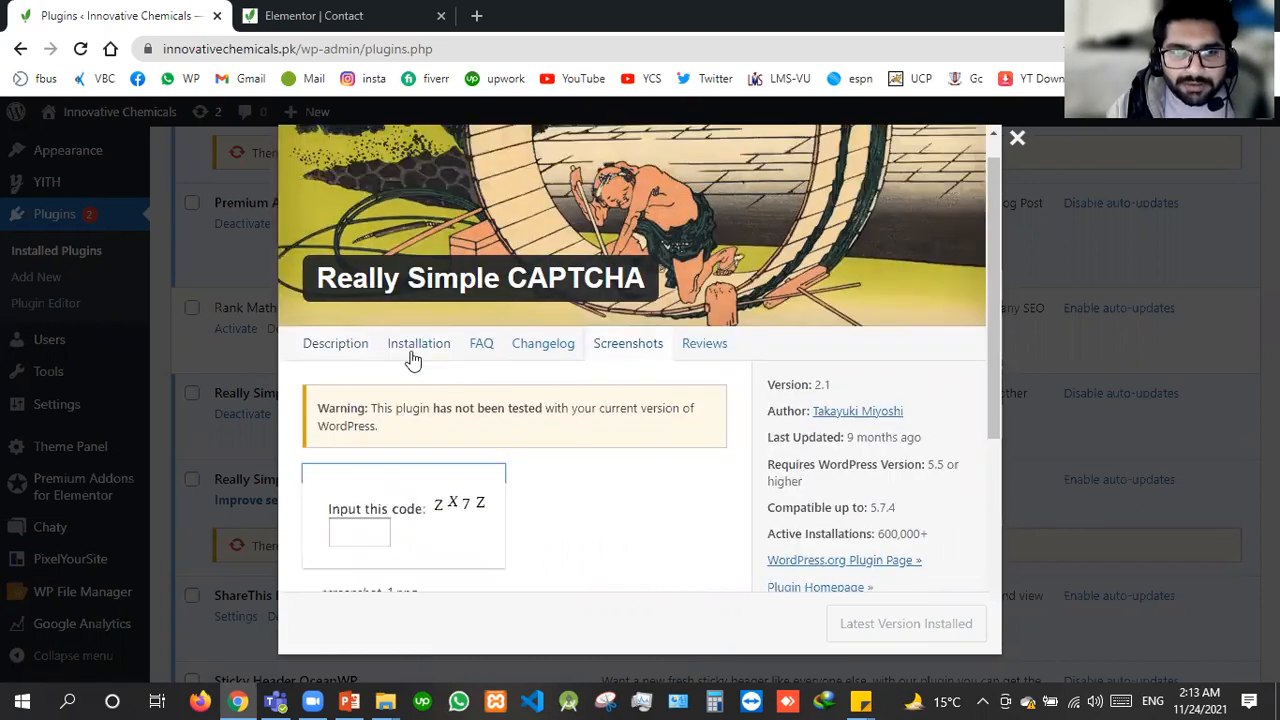
Reopen the installation notes of Really Simple CAPTCHA and read the developer instructions on how to use it with a plugin
click(415, 350)
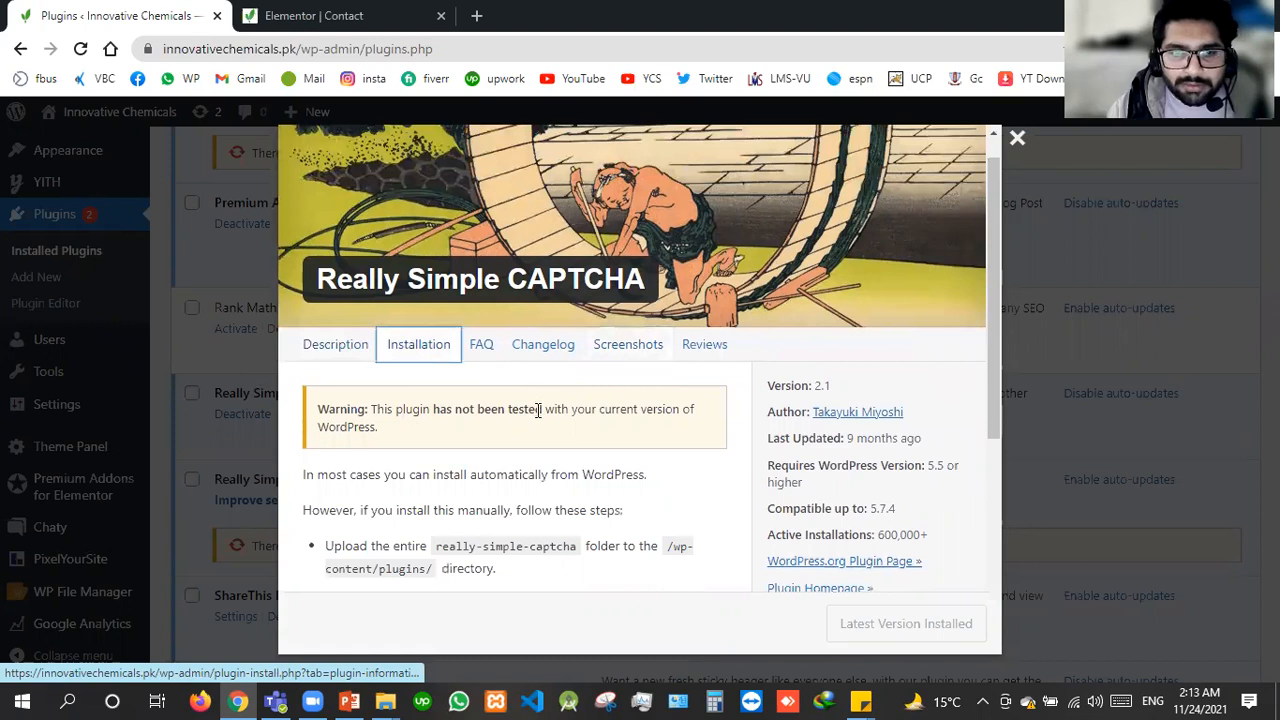
scroll(538, 411, down, 1)
scroll(538, 411, down, 7)
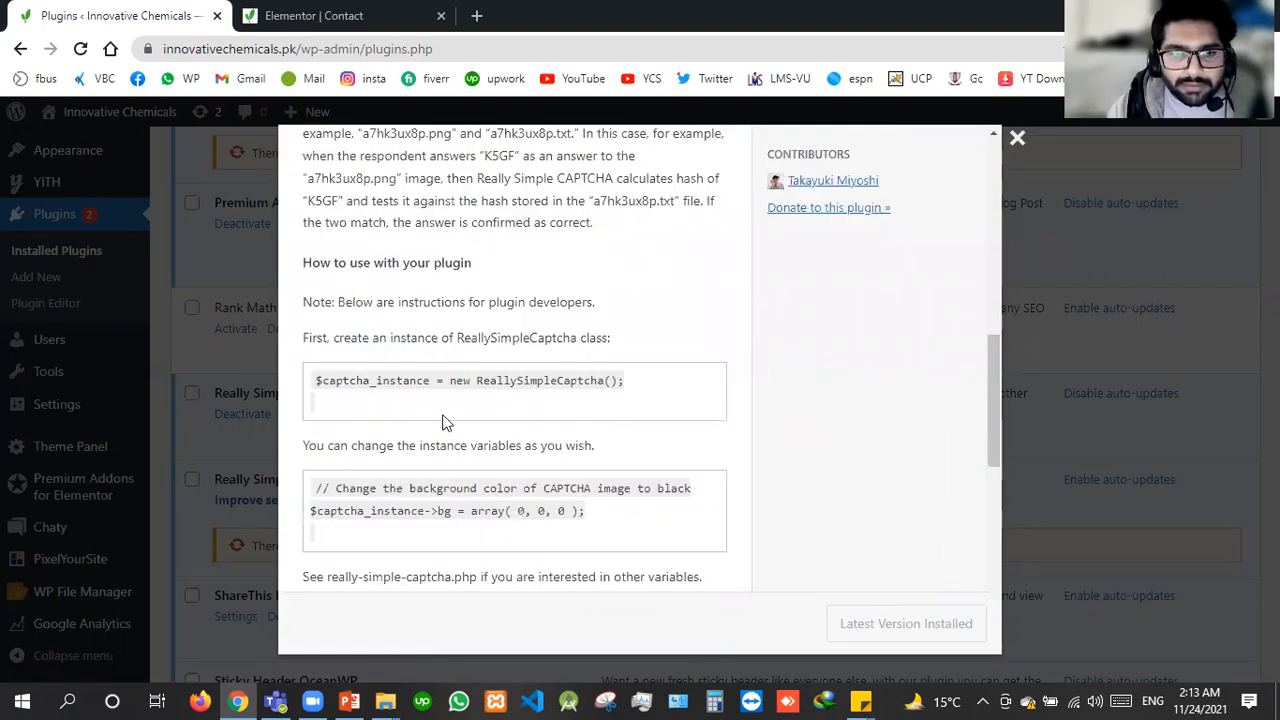
scroll(443, 423, down, 2)
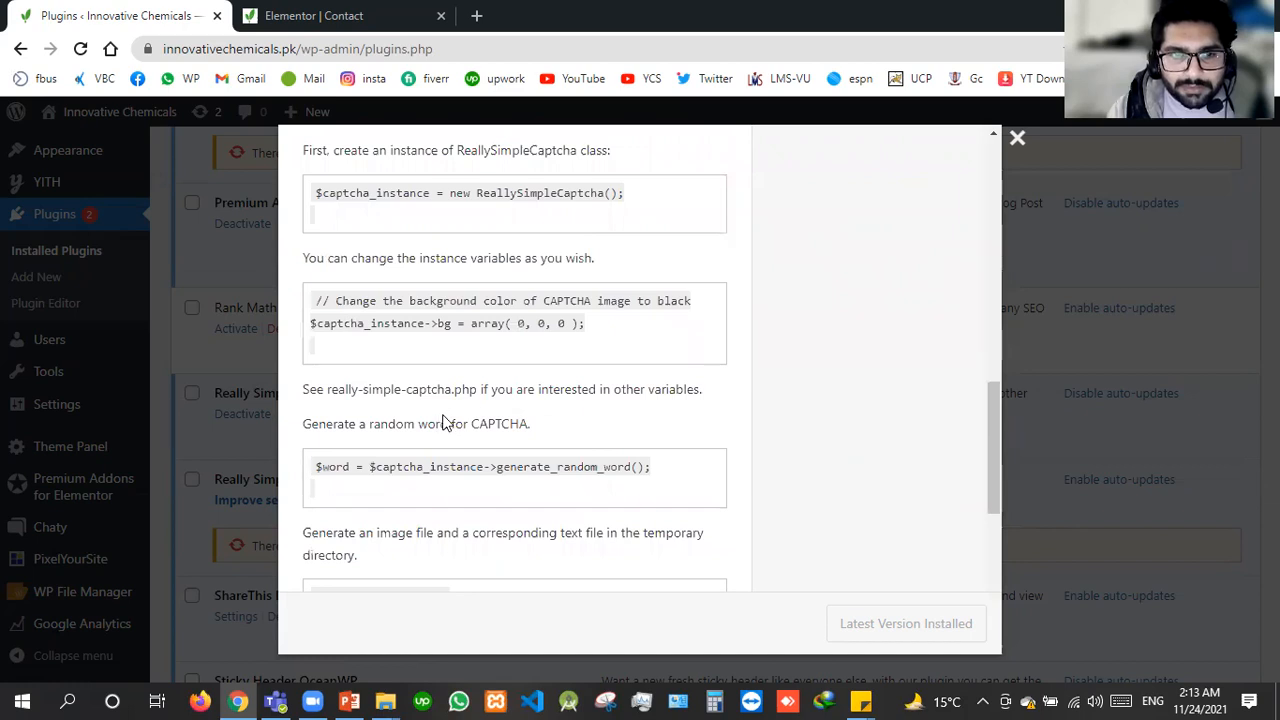
scroll(443, 423, down, 5)
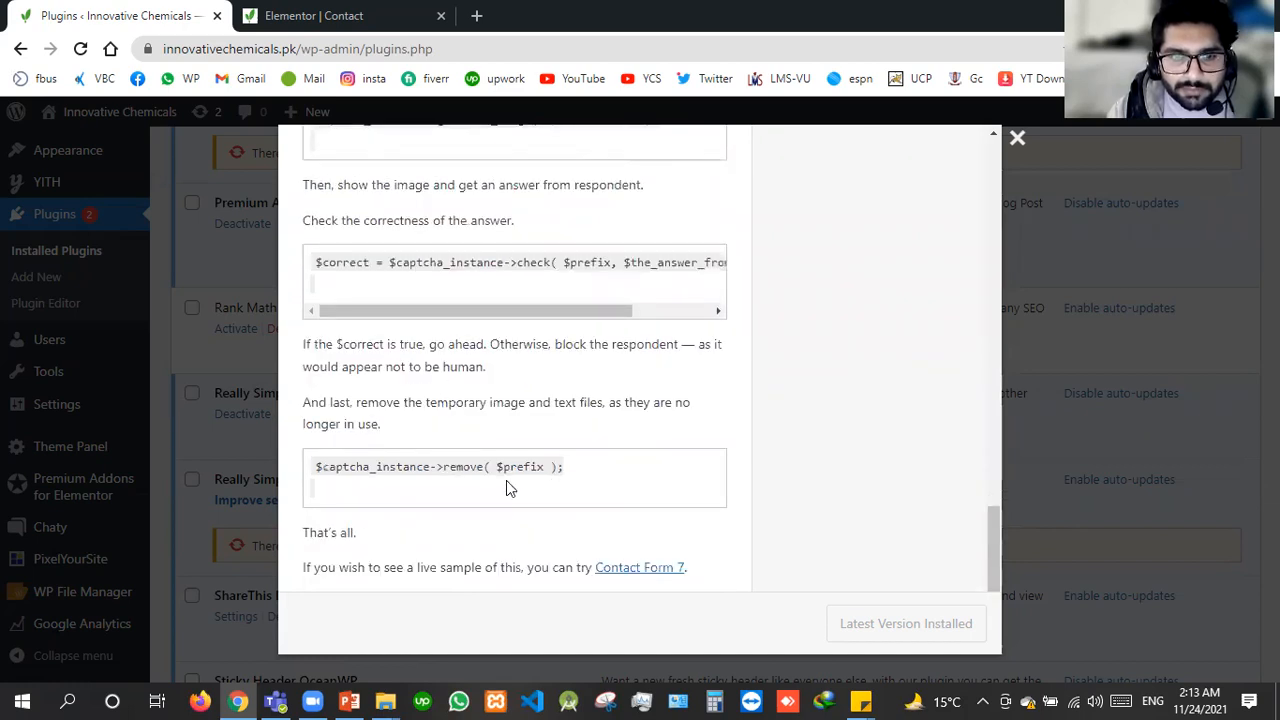
Open the linked Contact Form 7 live sample and read the article's guidance on CAPTCHA requirements, paired tags and options
click(634, 568)
click(572, 8)
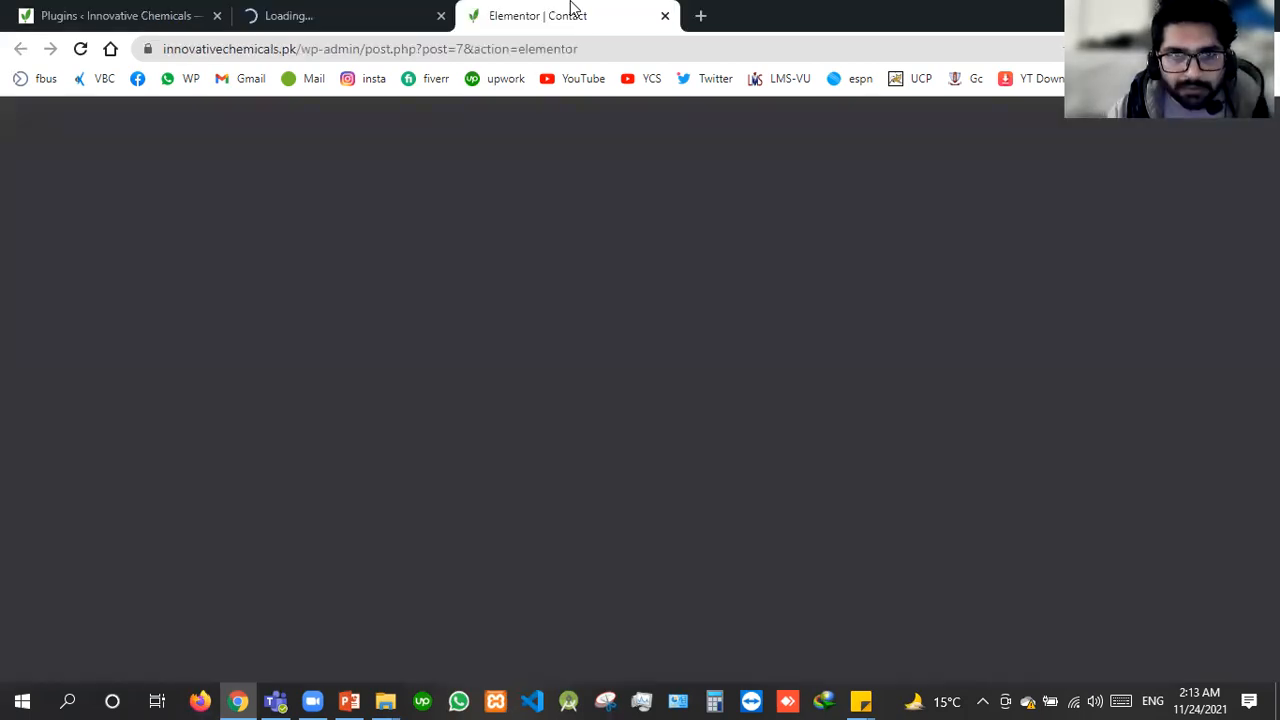
click(391, 9)
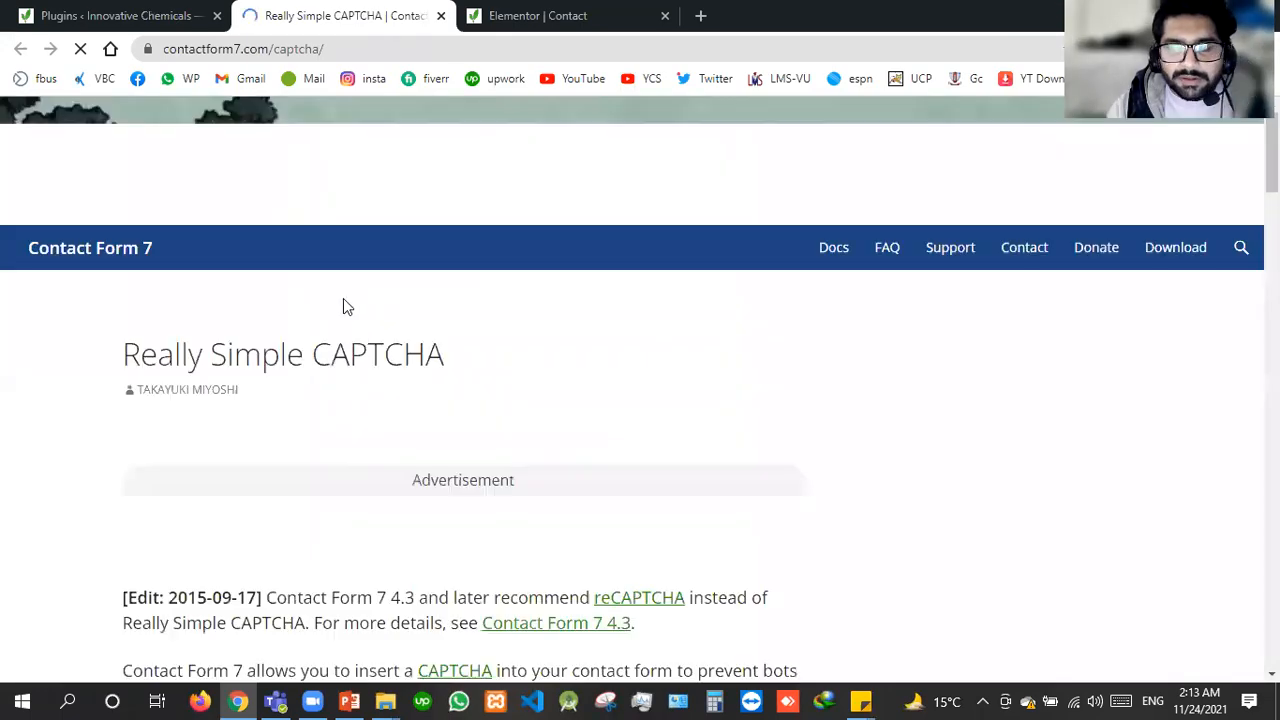
scroll(395, 355, down, 10)
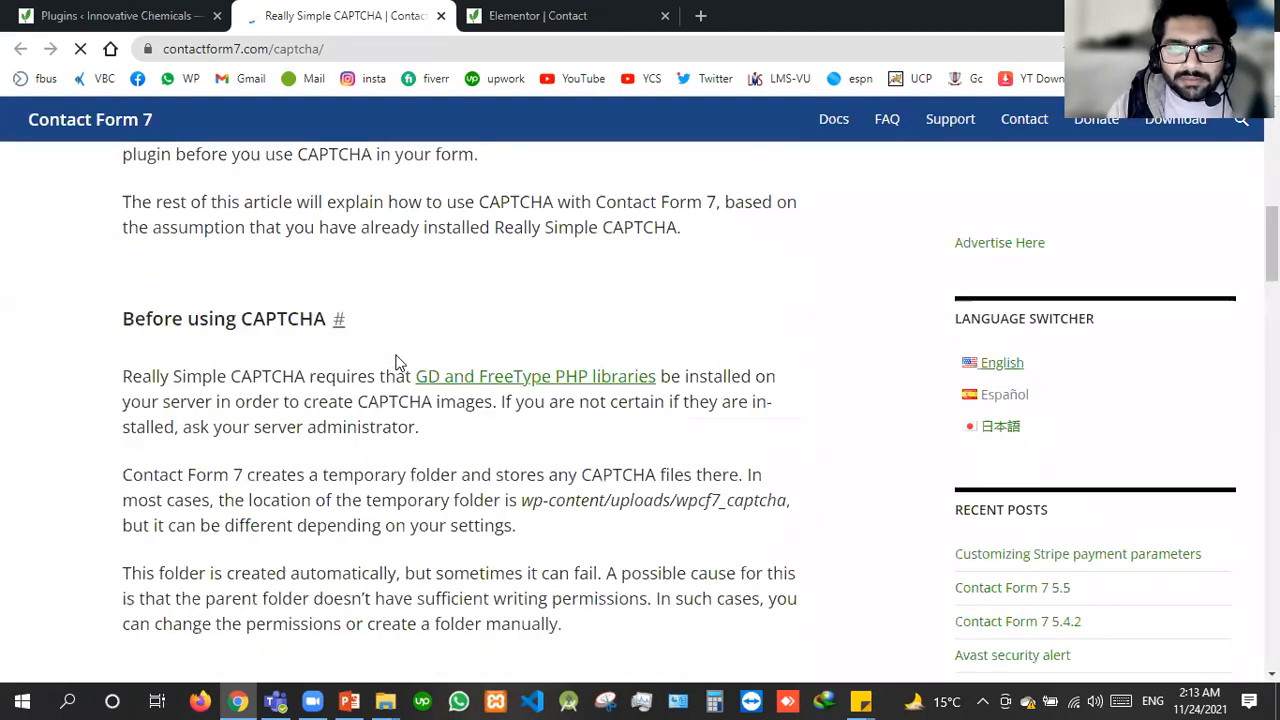
scroll(397, 355, down, 5)
scroll(397, 360, up, 3)
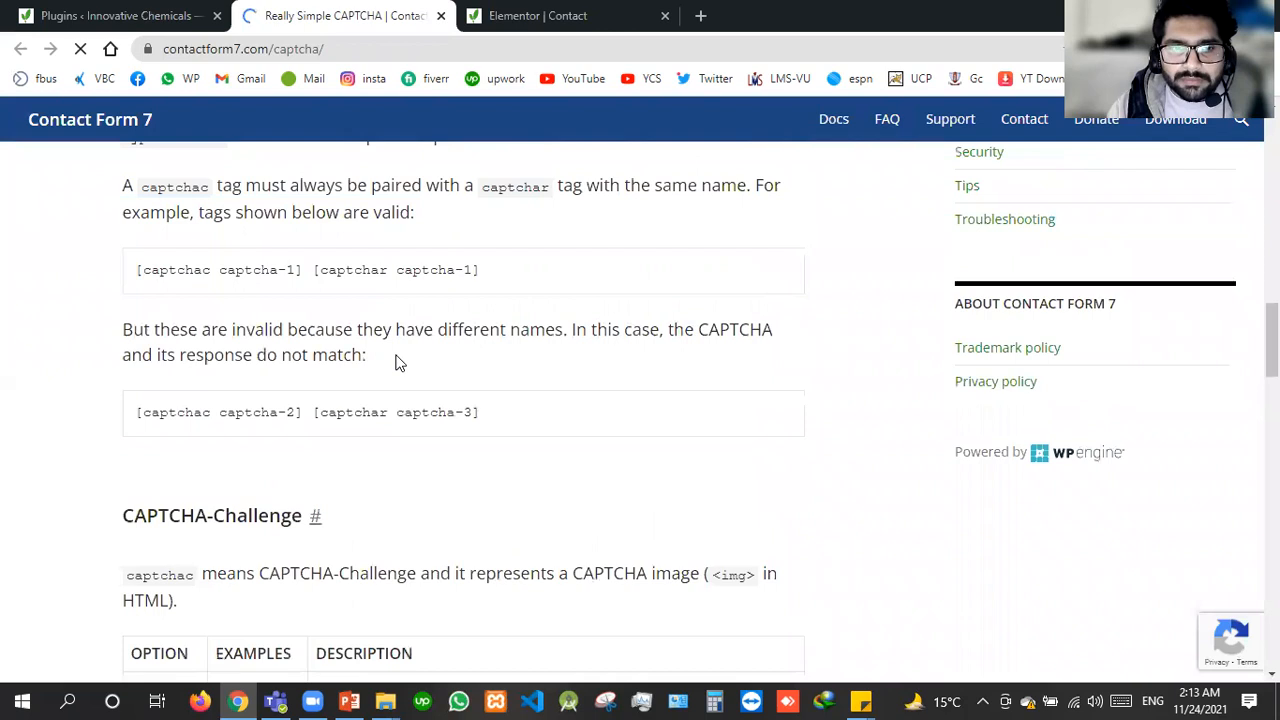
scroll(400, 360, up, 2)
scroll(403, 362, down, 17)
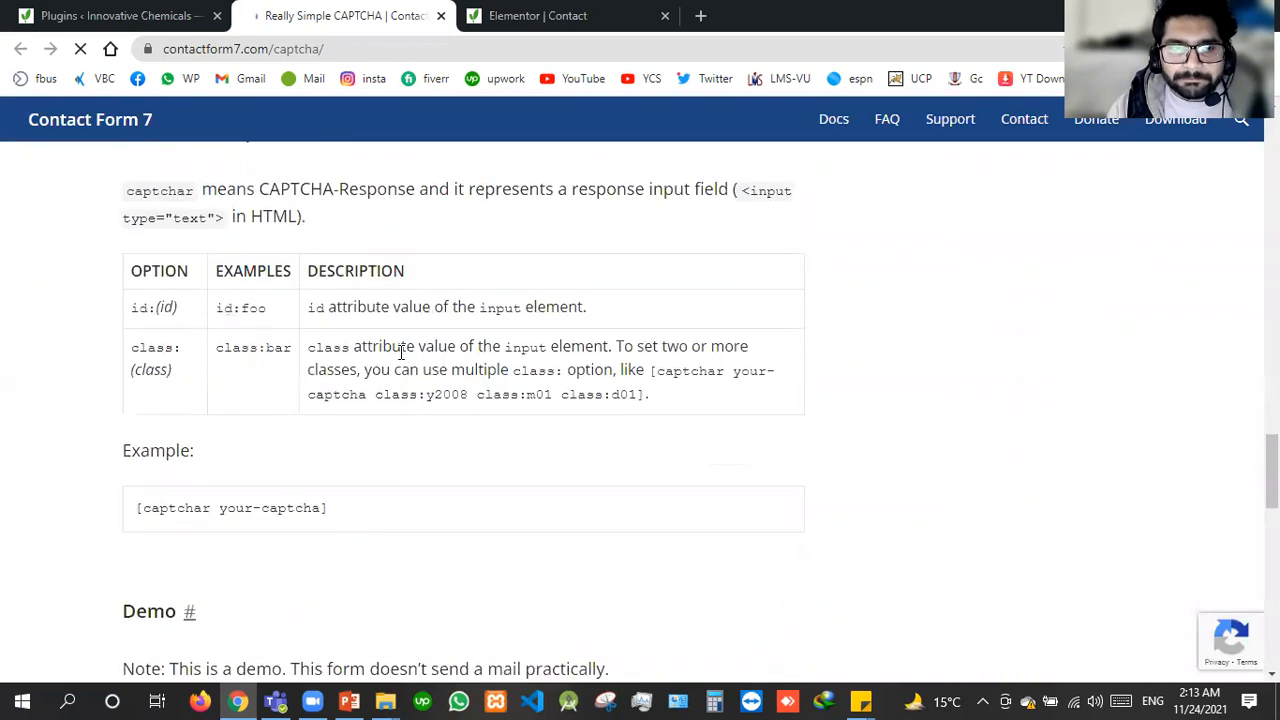
Examine the article's demo form with default, small inverted and large green CAPTCHAs, along with its source code
scroll(236, 429, down, 1)
click(214, 397)
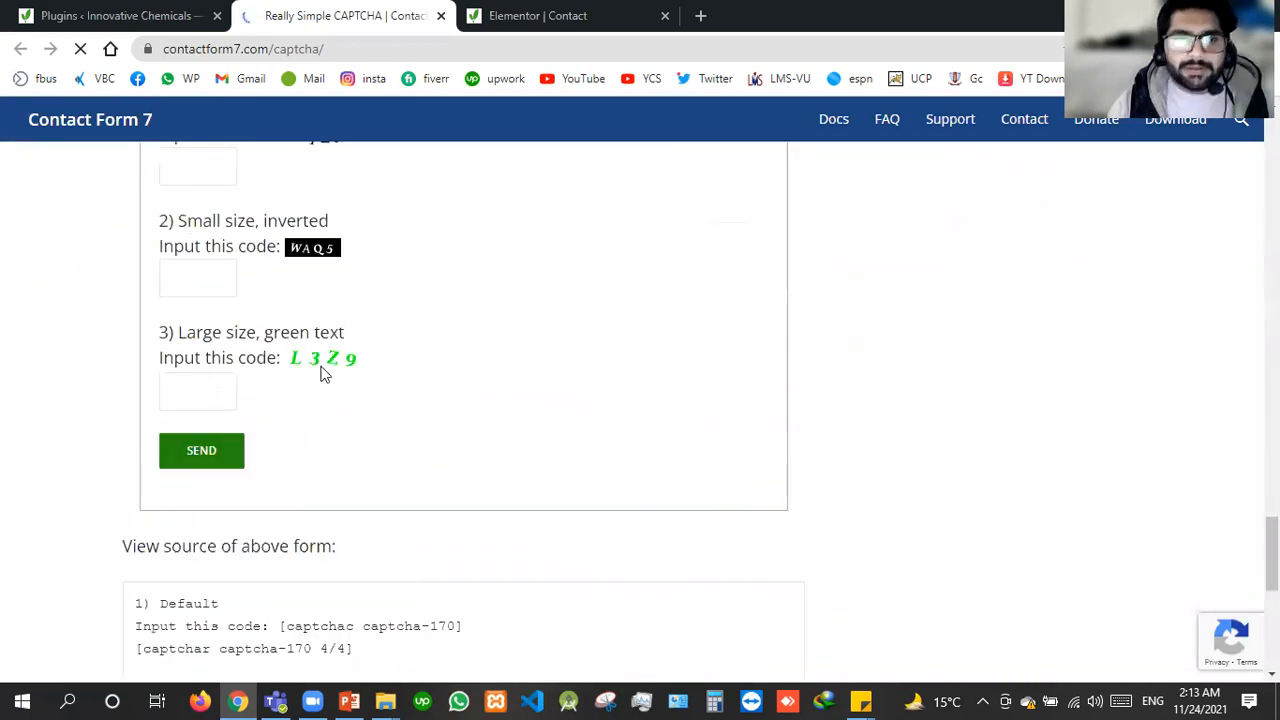
scroll(290, 372, up, 1)
scroll(220, 430, up, 1)
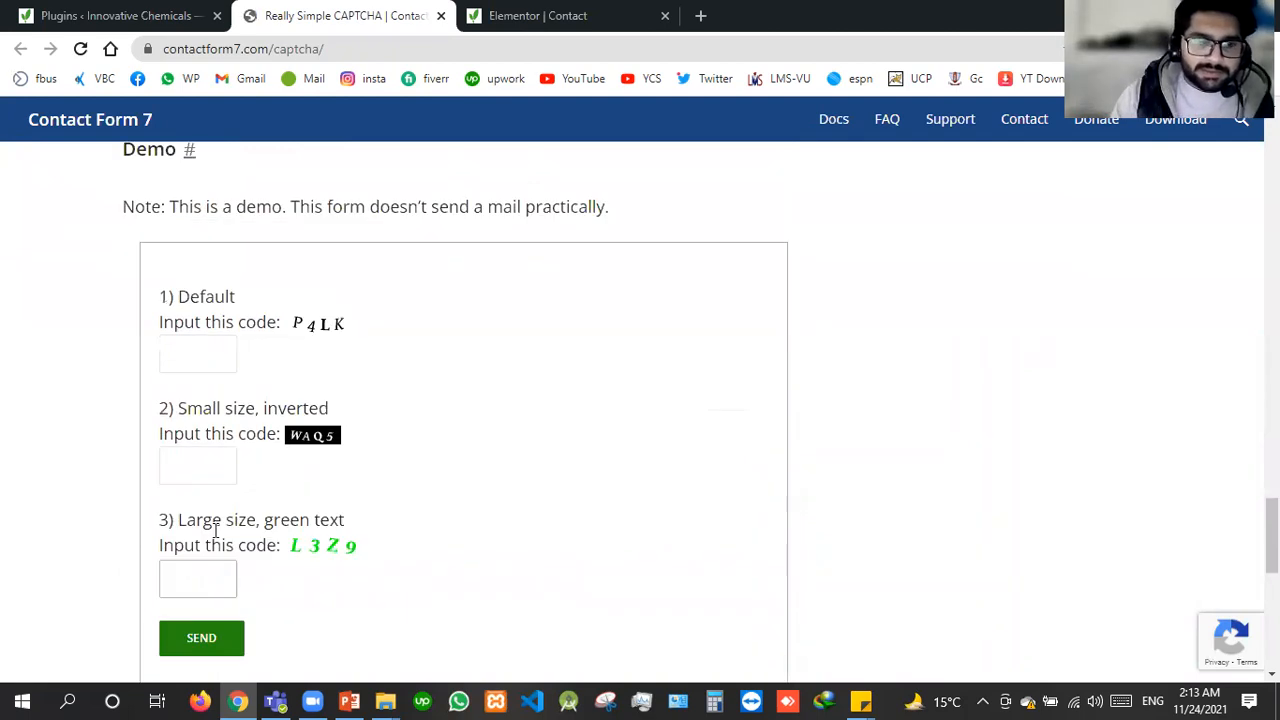
drag(190, 545, 375, 424)
scroll(375, 424, down, 7)
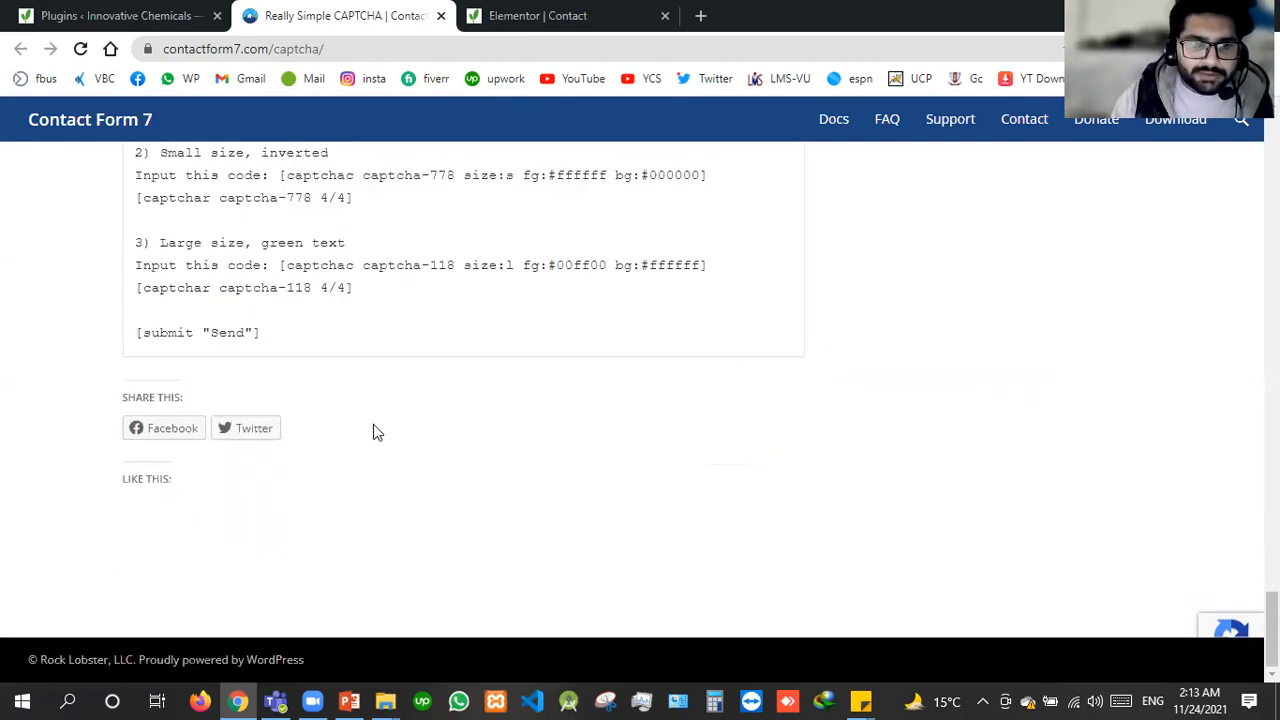
scroll(373, 424, up, 3)
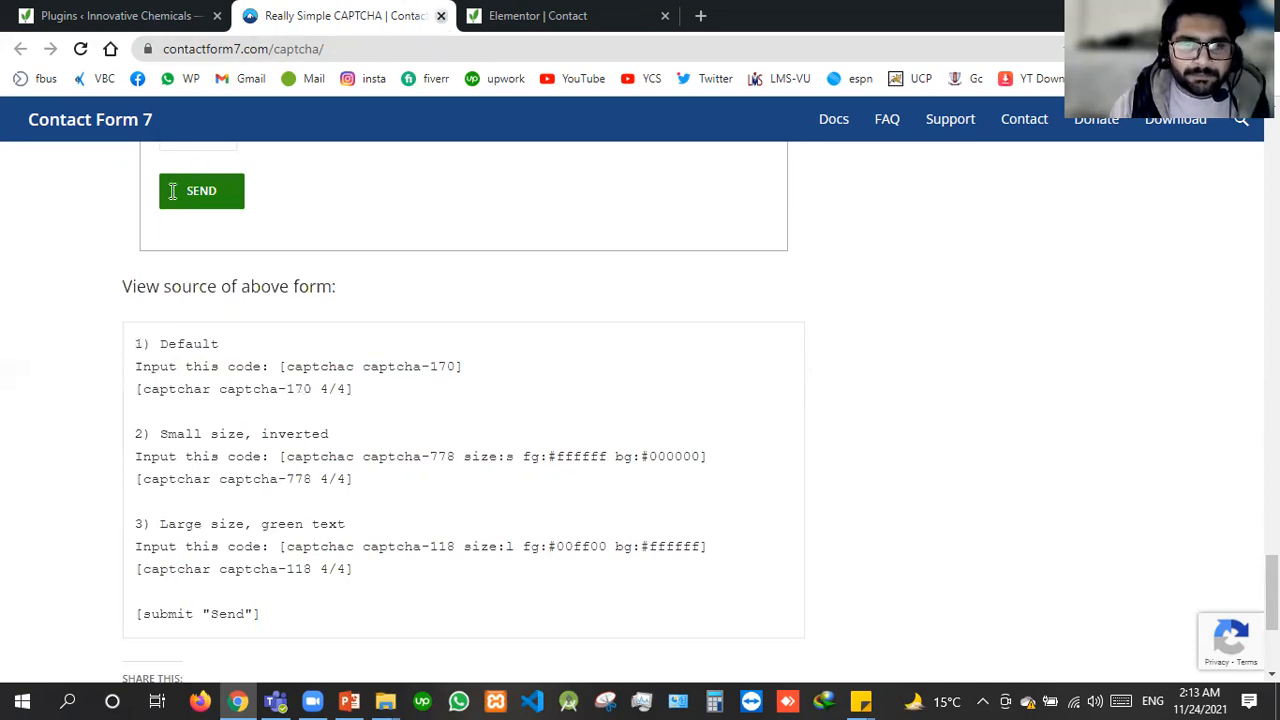
Close the Really Simple CAPTCHA article and search the Elementor widgets for "cap"
key(ctrl+w)
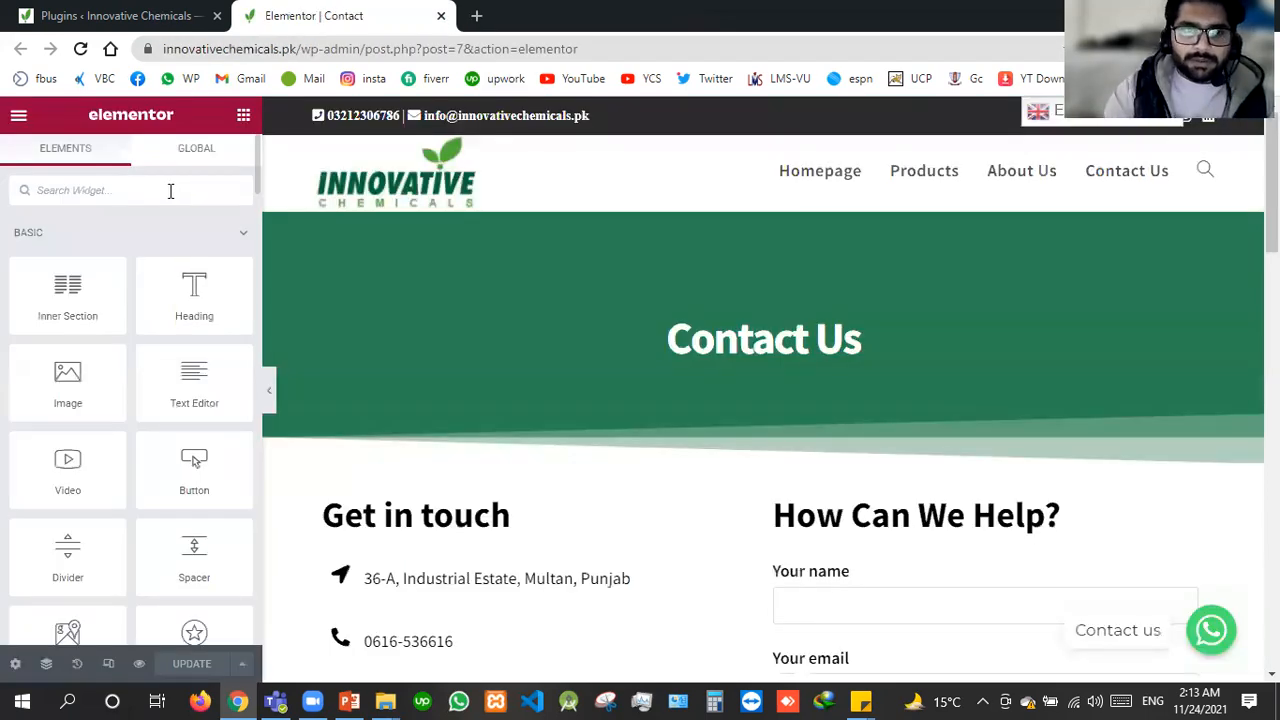
text(cap)
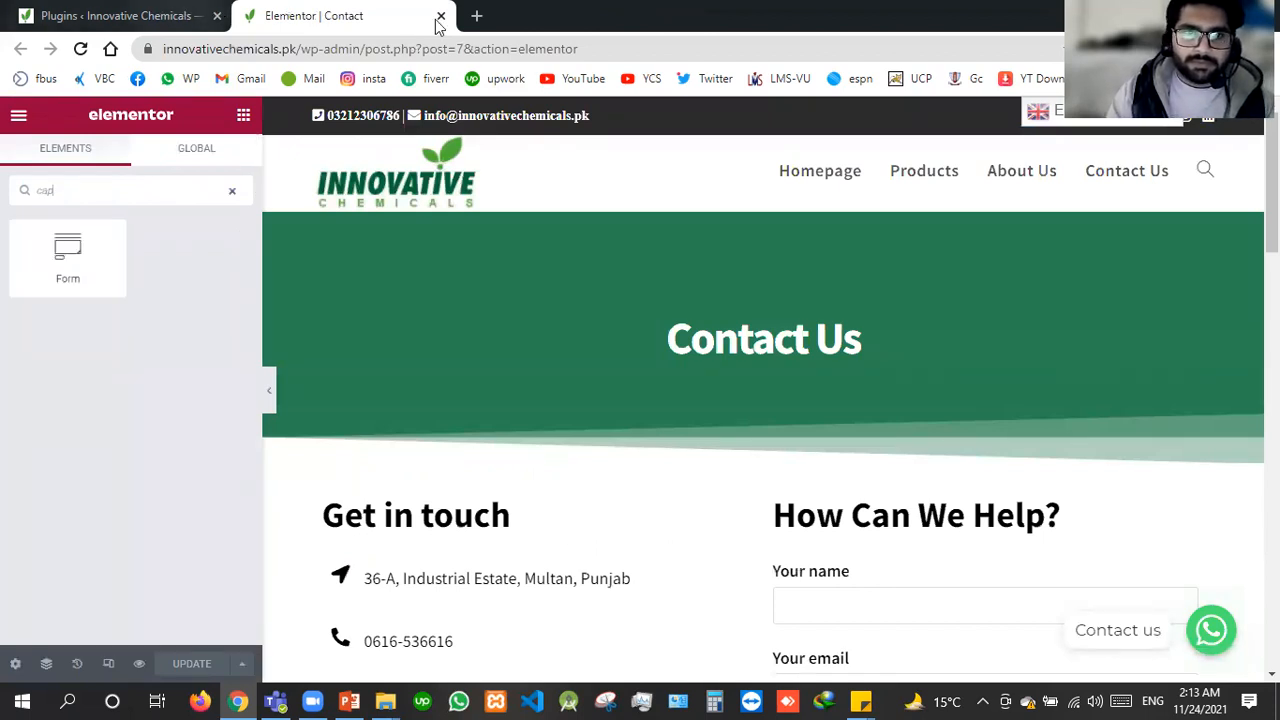
Return to the Installed Plugins page and close the Really Simple CAPTCHA details
click(40, 14)
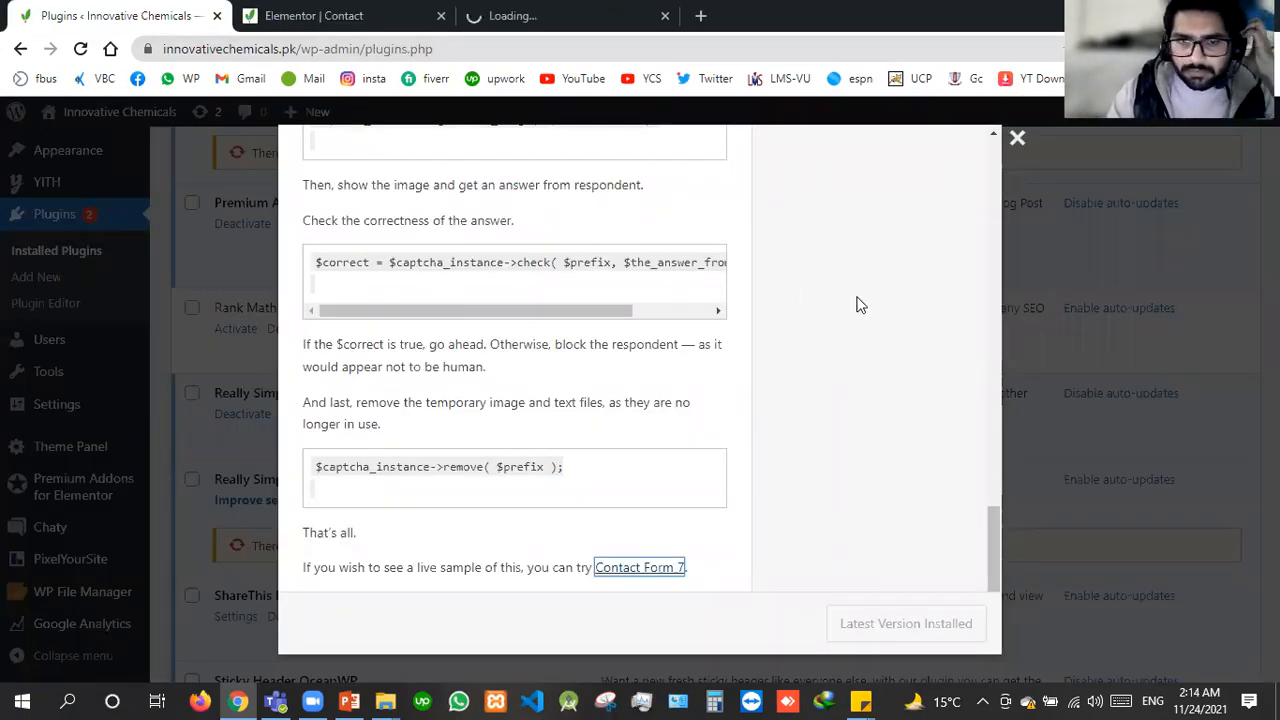
scroll(669, 266, up, 3)
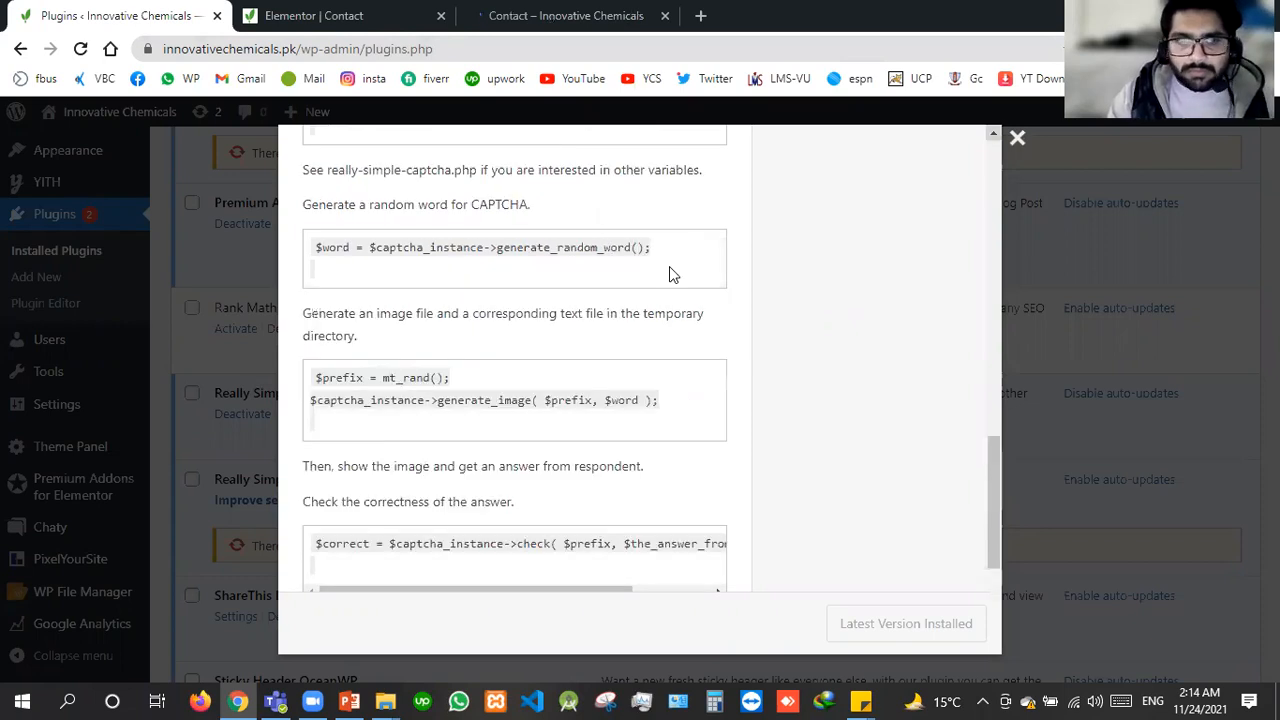
click(34, 426)
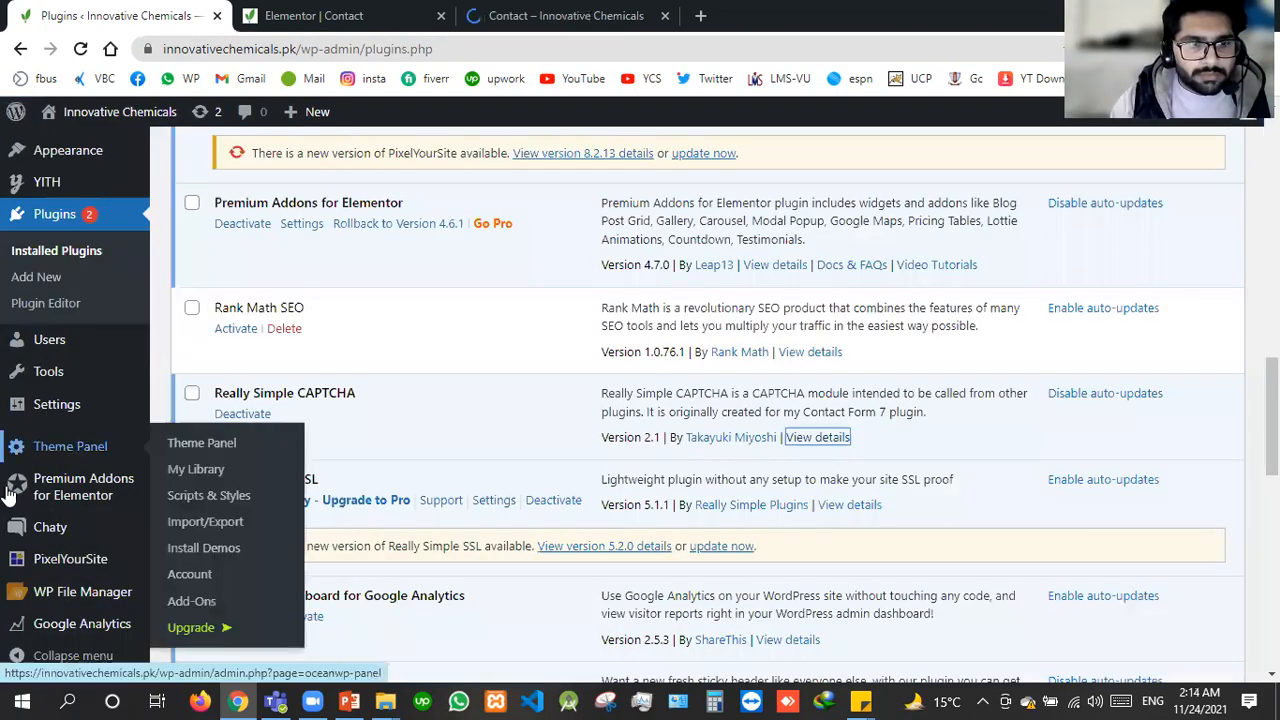
Find Contact Form 7 in the installed plugins and open its settings
scroll(36, 500, down, 2)
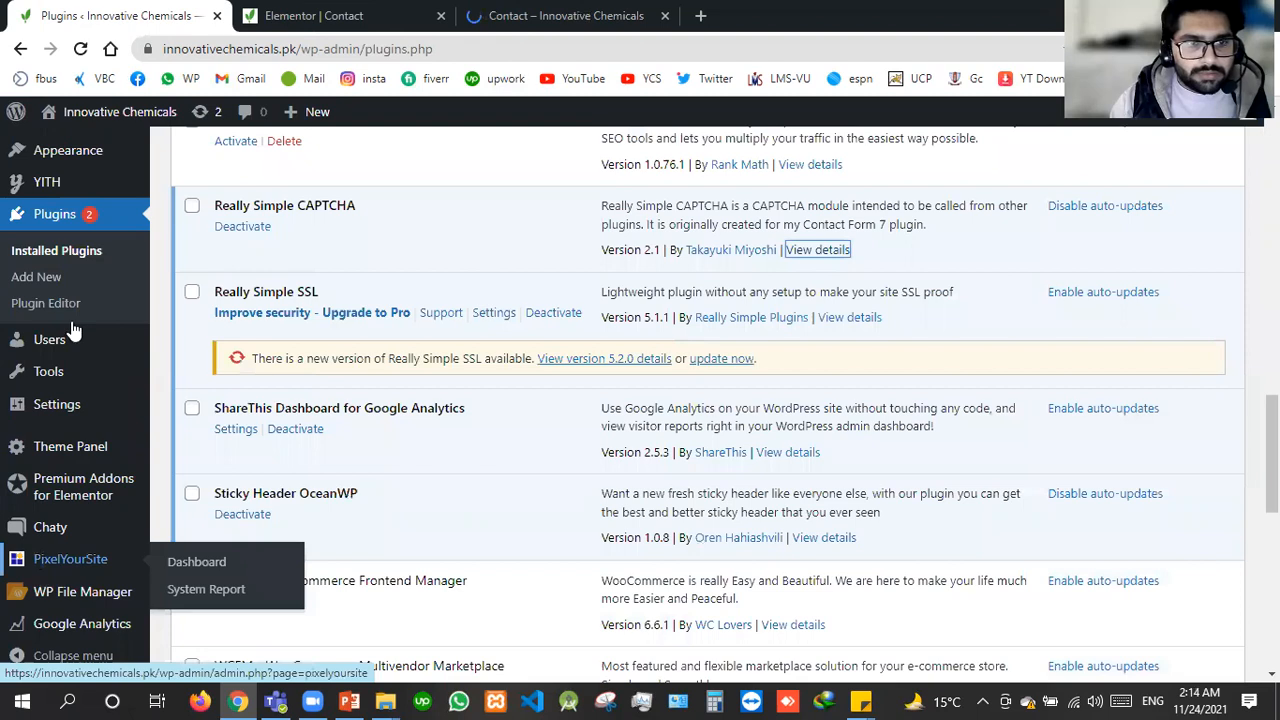
scroll(70, 332, up, 1)
scroll(300, 340, up, 1)
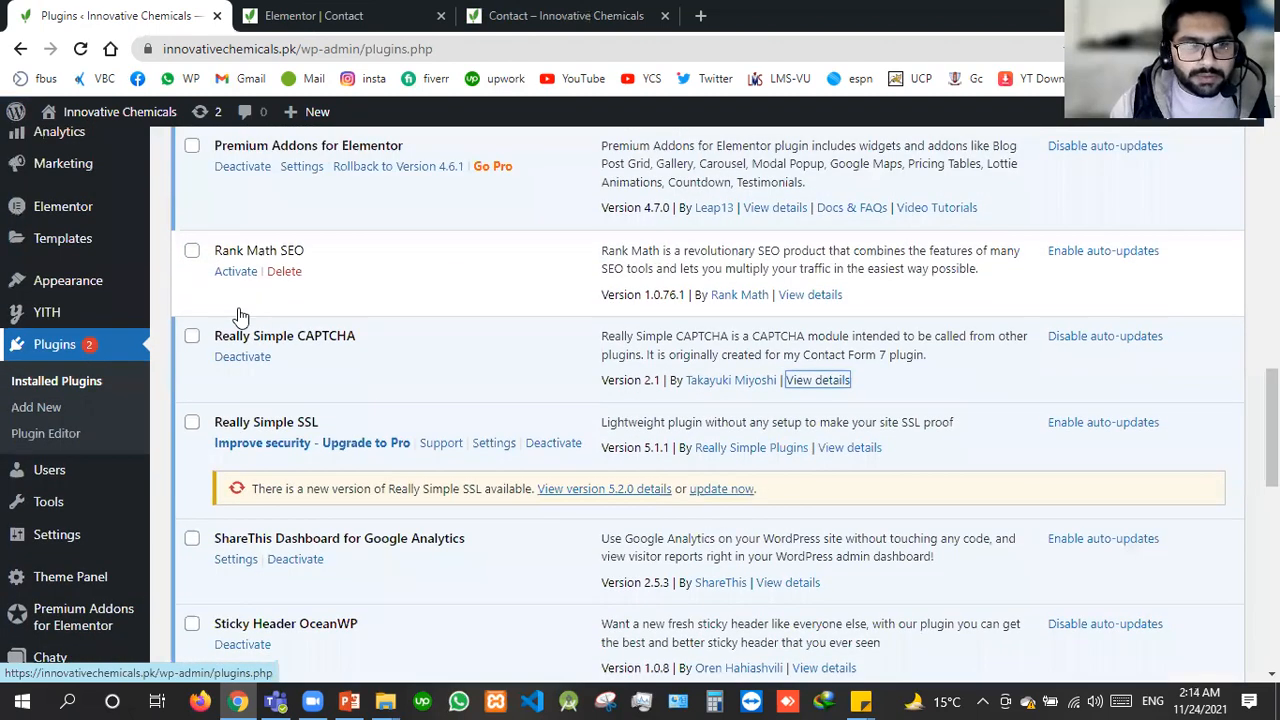
scroll(244, 310, up, 7)
scroll(245, 251, up, 3)
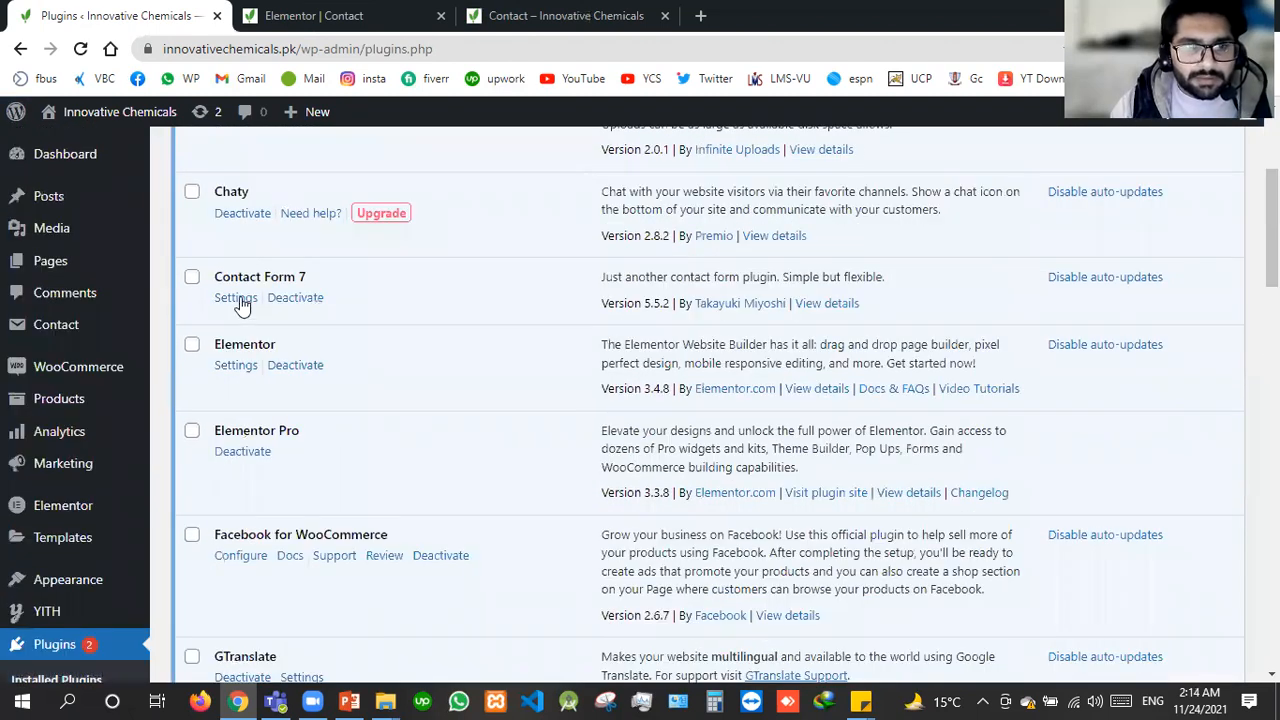
click(240, 305)
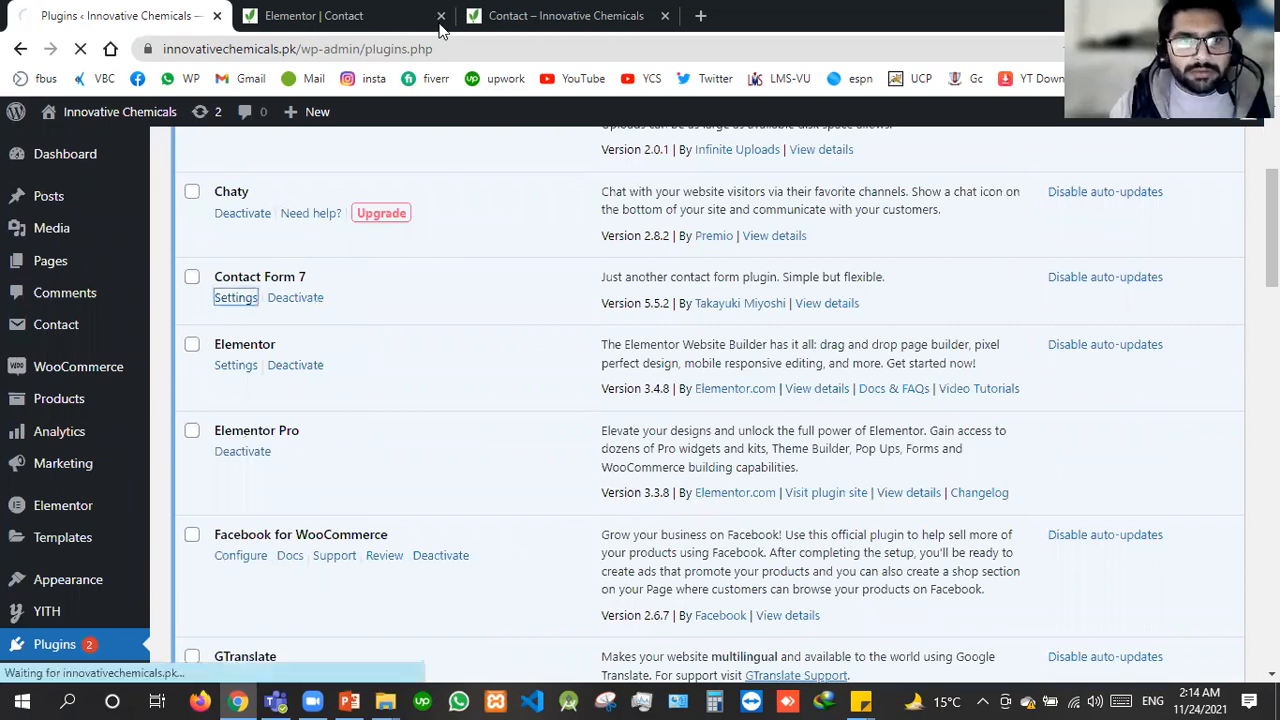
Close the Elementor editor tab and look over the Contact page preview, including the How Can We Help? form
click(425, 12)
key(ctrl+Tab)
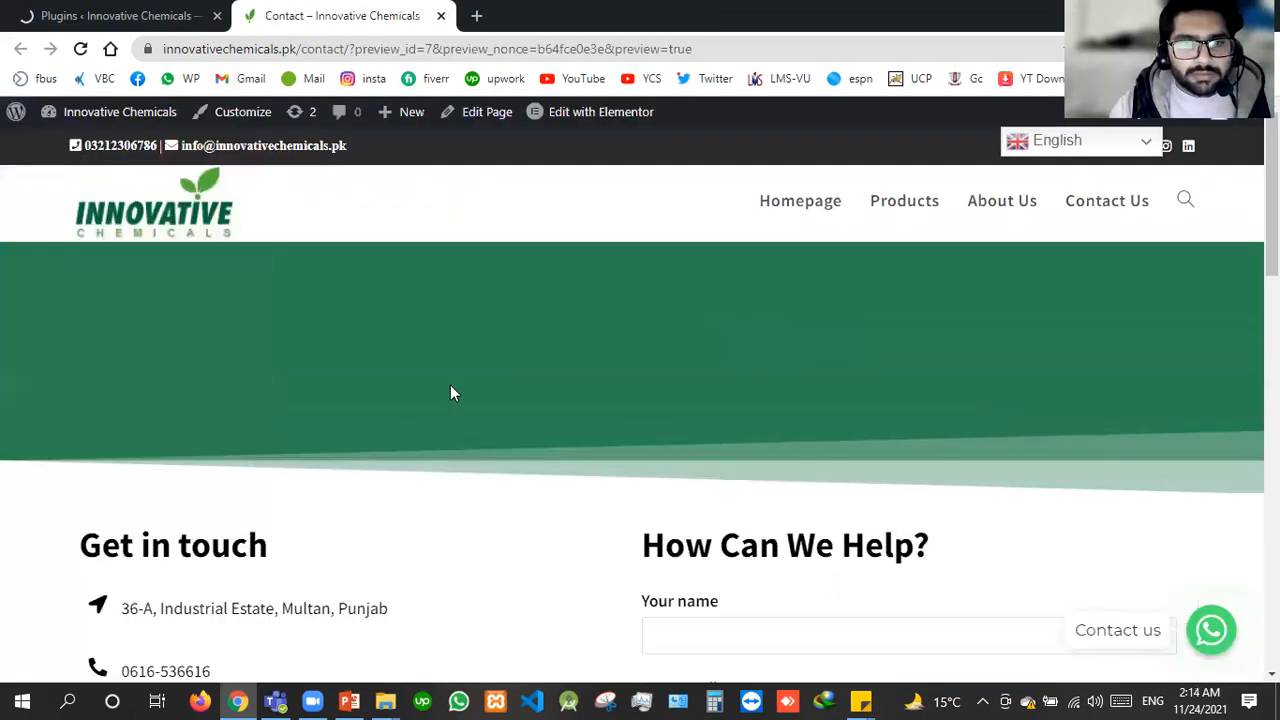
scroll(730, 393, down, 5)
scroll(730, 393, down, 3)
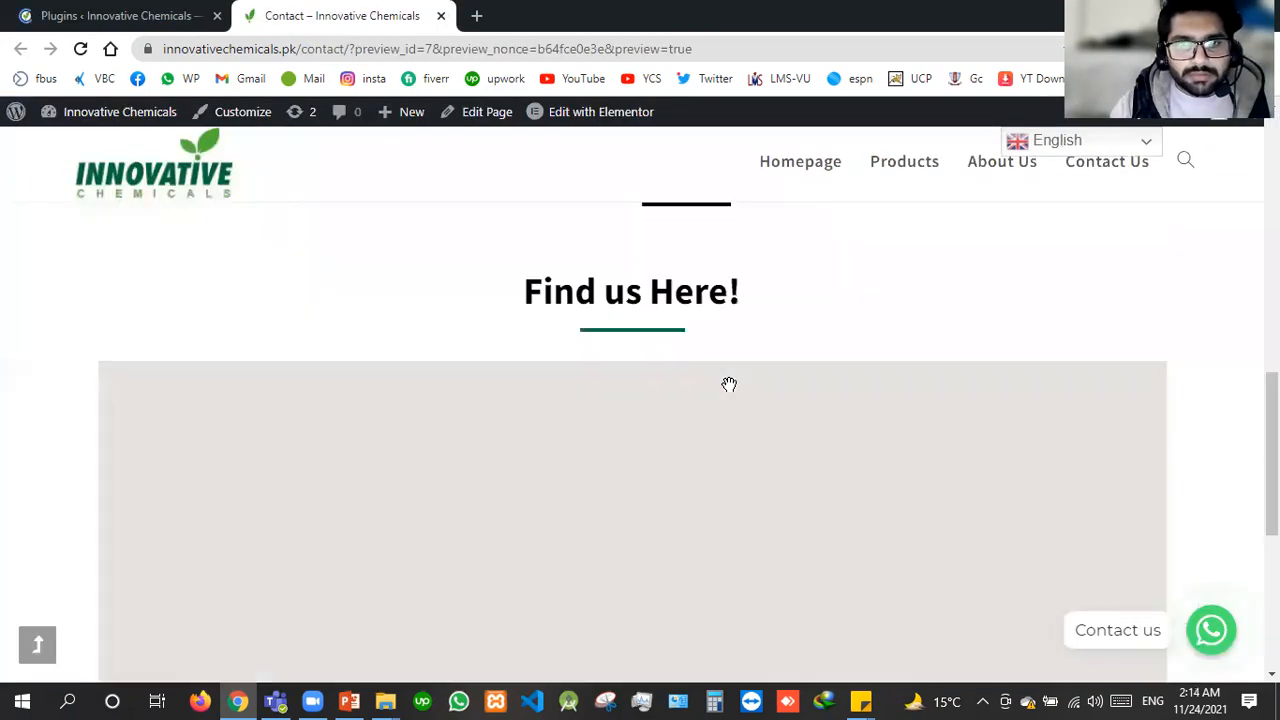
scroll(729, 384, up, 8)
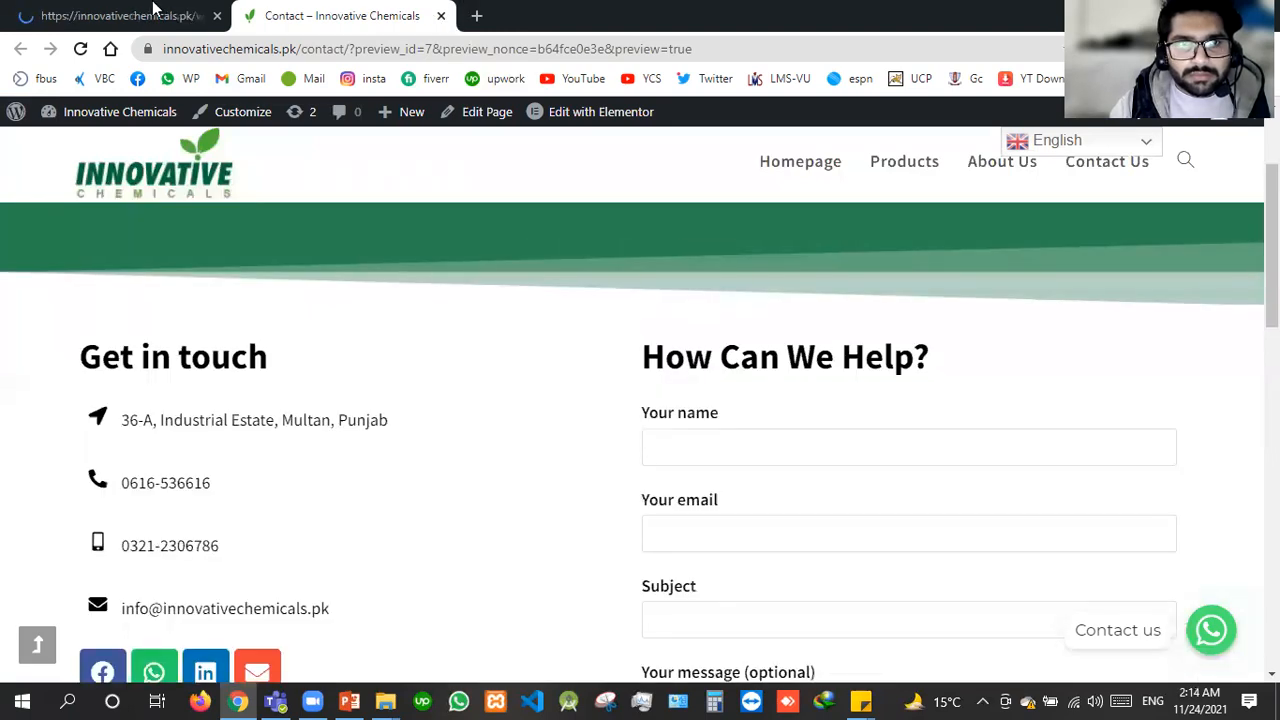
Return to the Contact Forms list, dismiss the notice, and open Contact form 1 to review its form template
click(155, 8)
click(1236, 197)
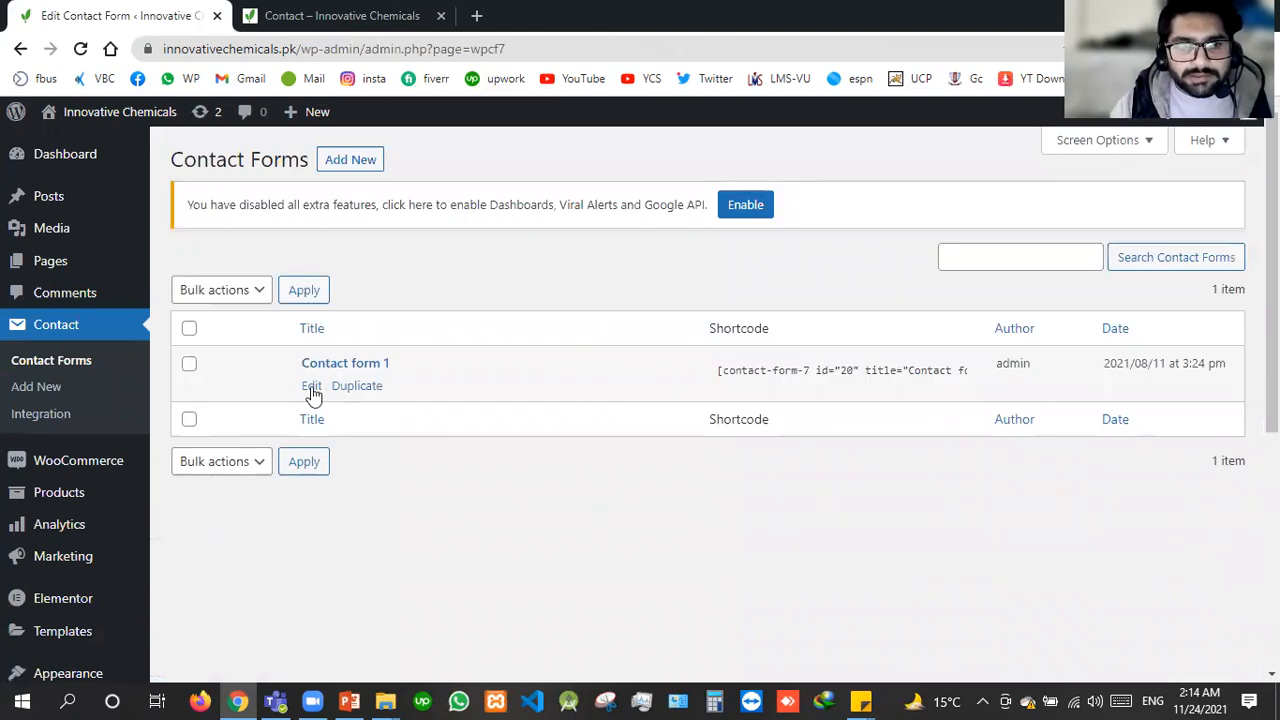
click(312, 389)
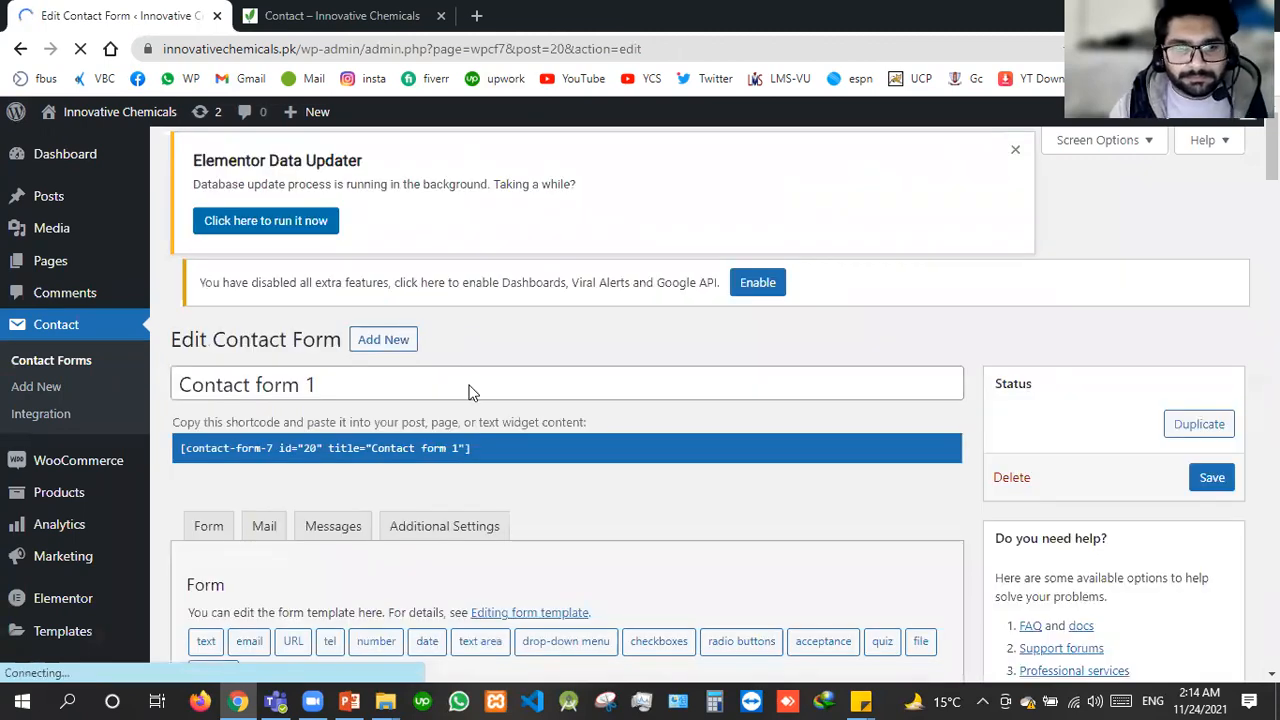
scroll(365, 495, down, 2)
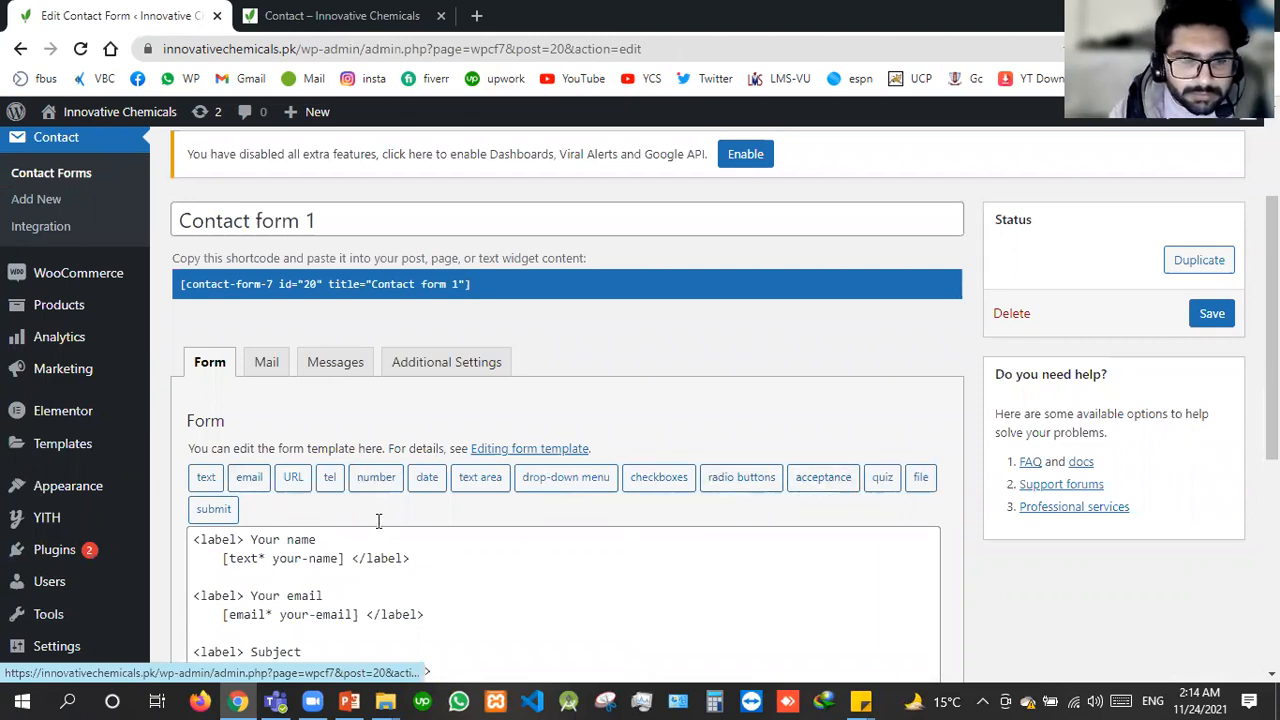
scroll(378, 521, down, 3)
scroll(370, 510, down, 1)
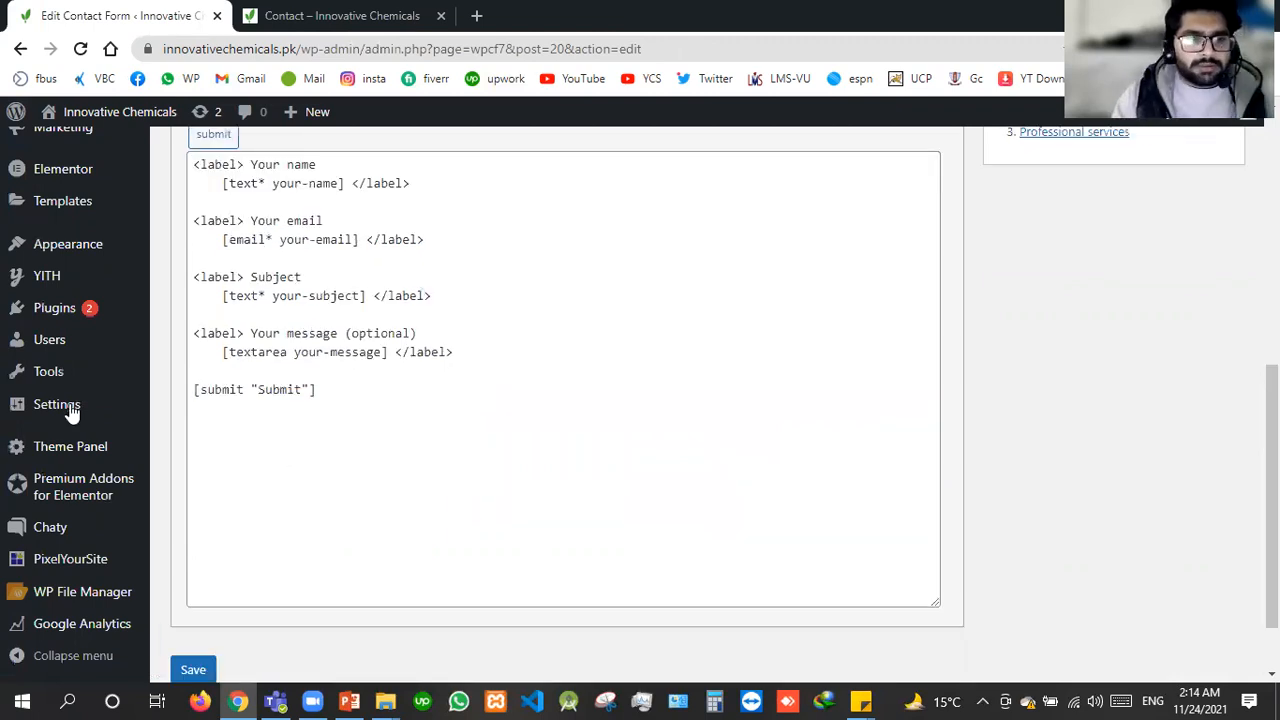
Open the page for adding new plugins and close the Contact page preview tab
mouse_move(106, 310)
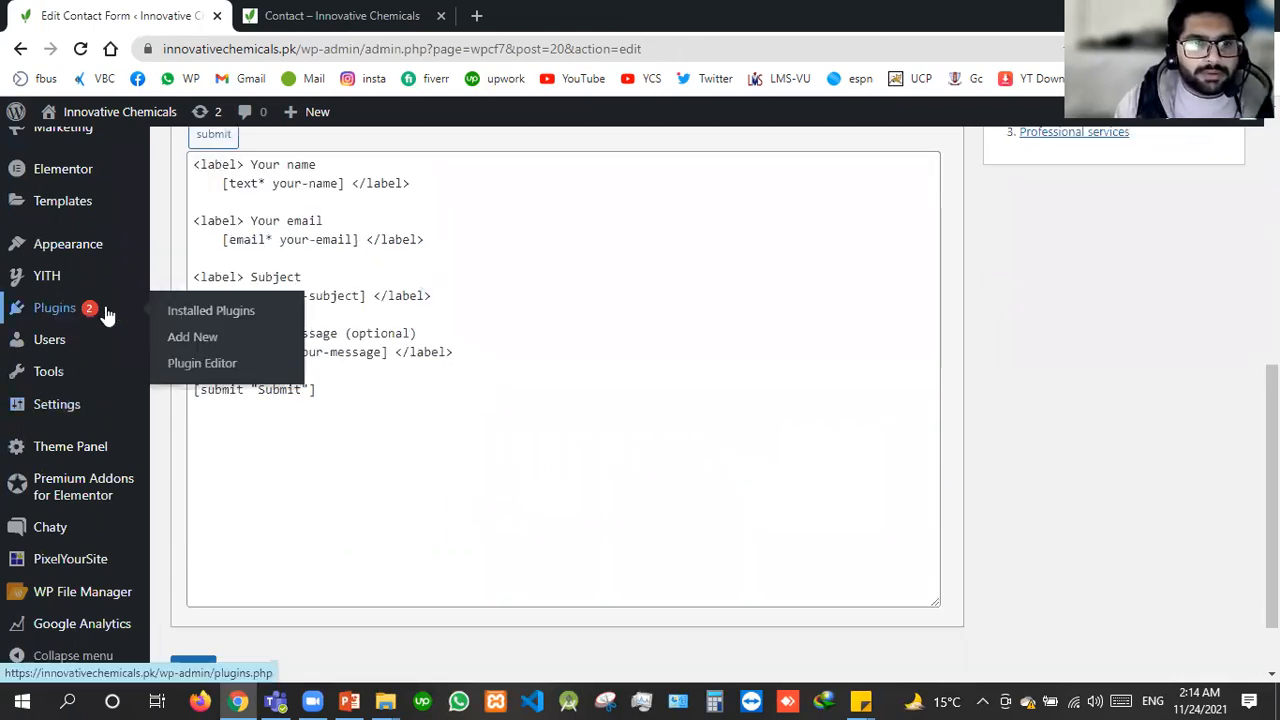
click(200, 336)
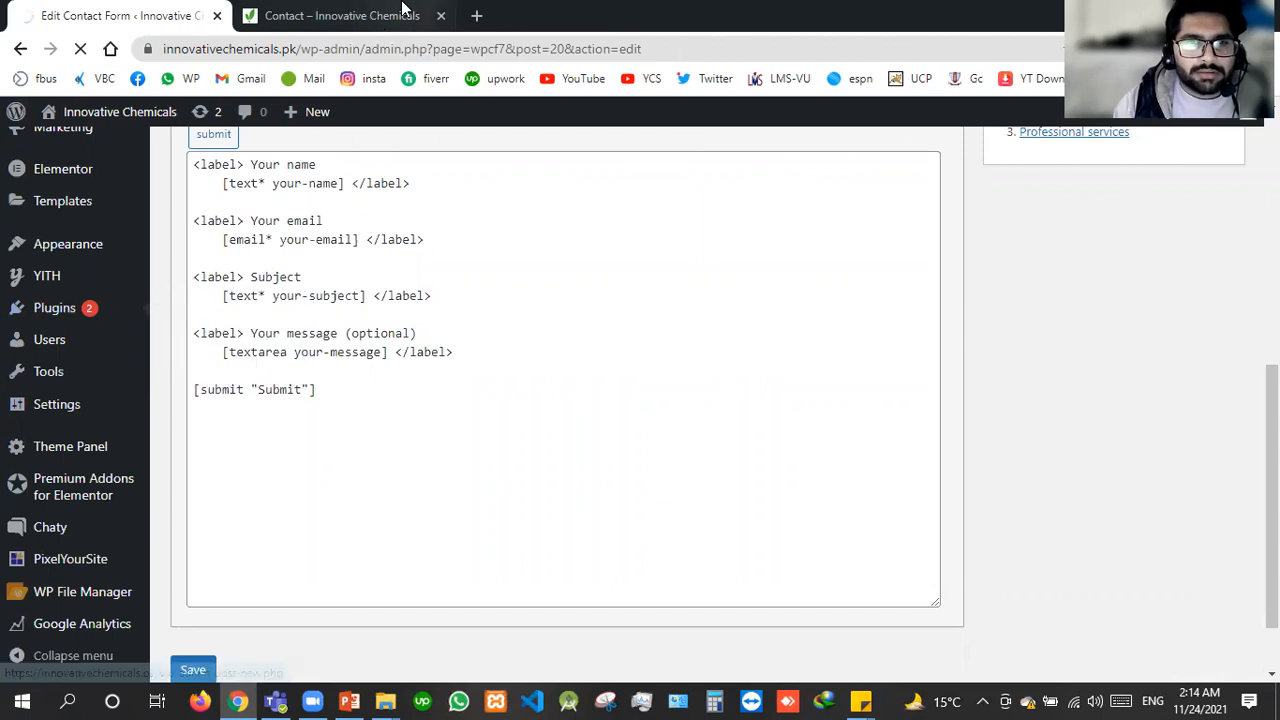
click(425, 15)
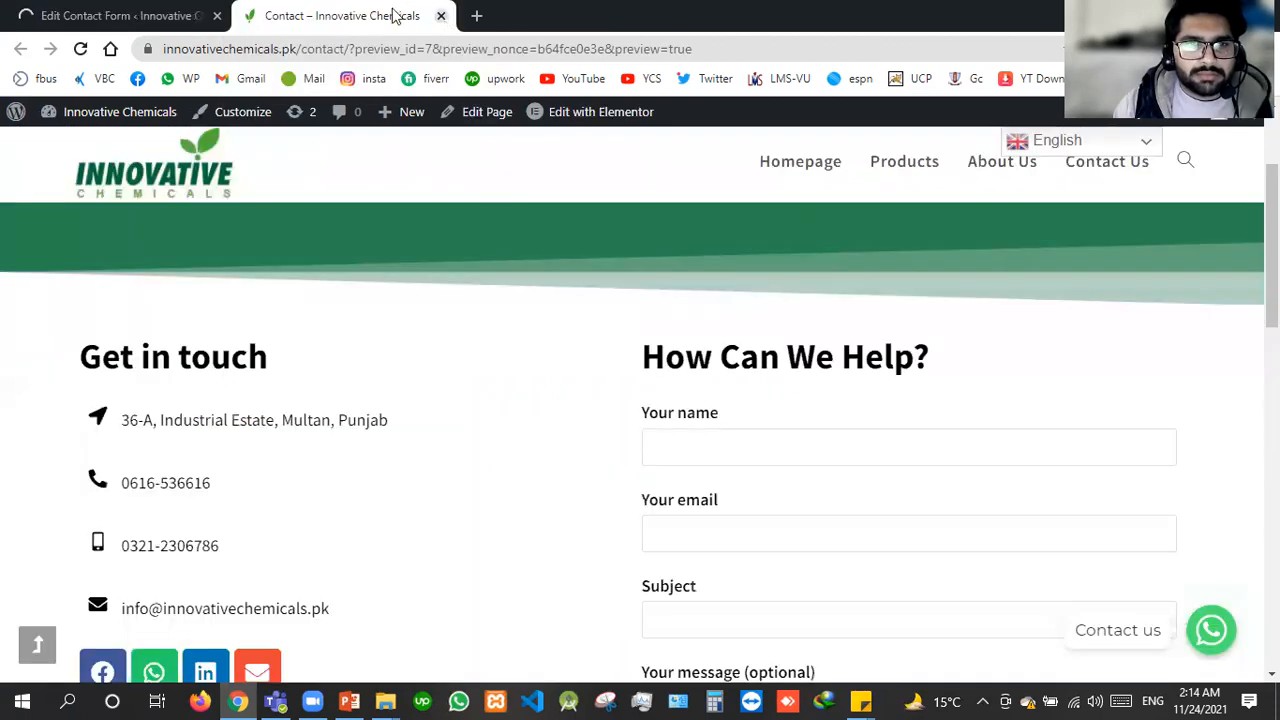
click(440, 15)
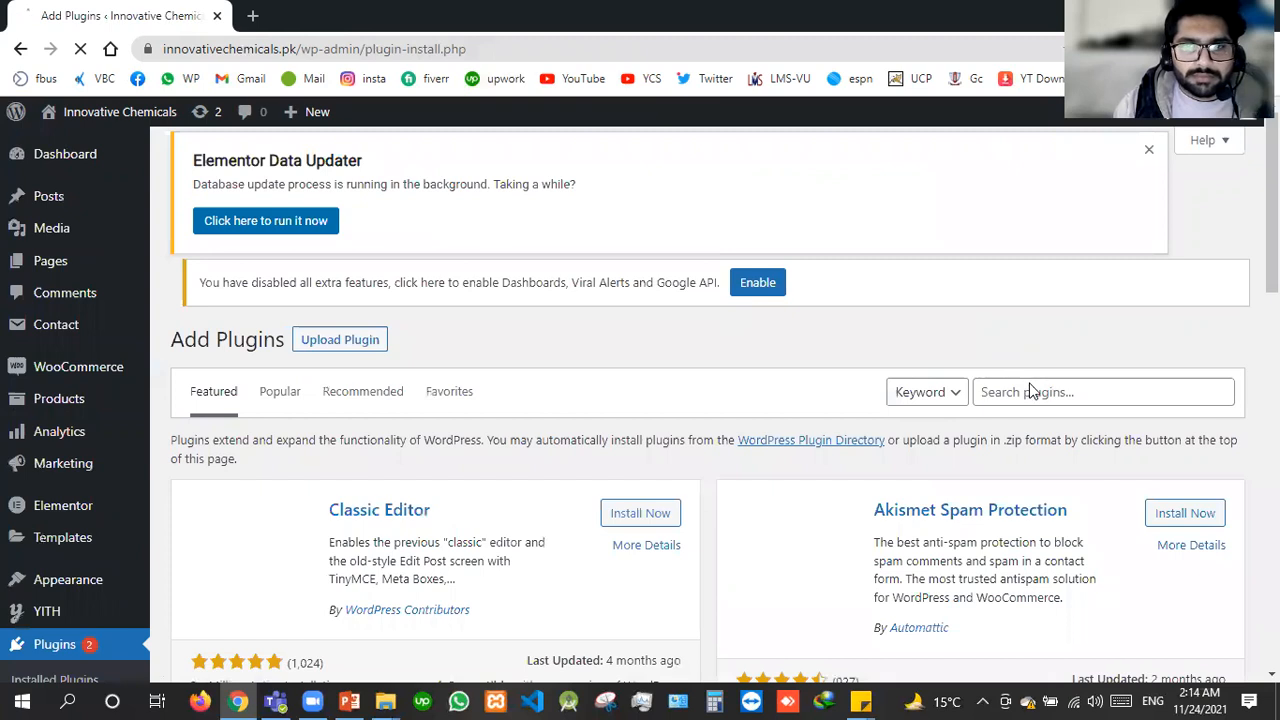
Search the plugin directory for "re captcha" and dismiss the Elementor Data Updater notice
click(1030, 400)
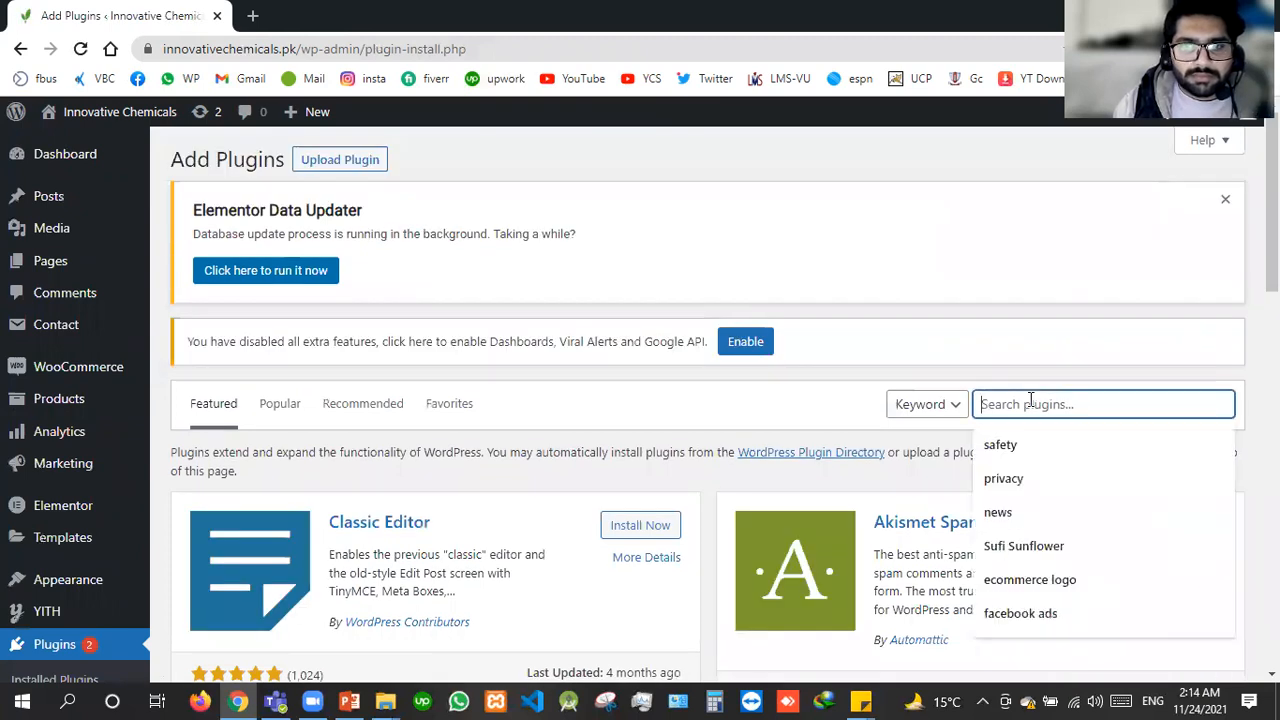
text(re )
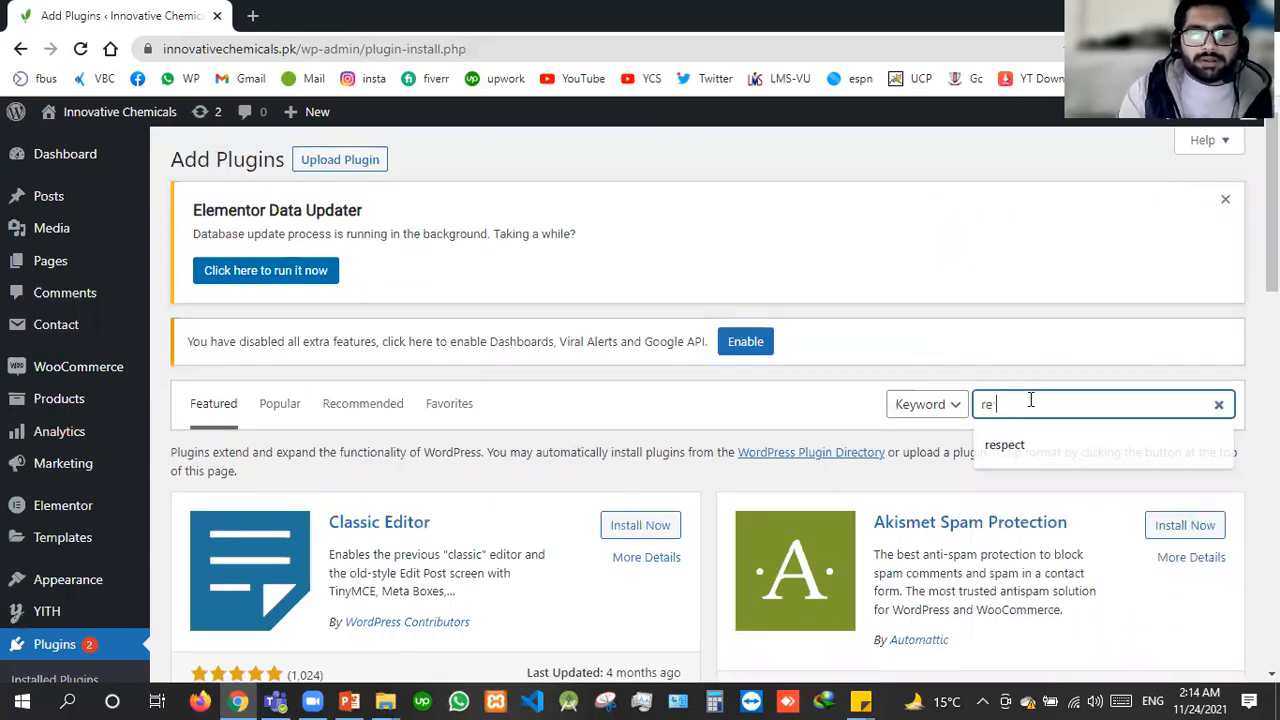
text(captcha)
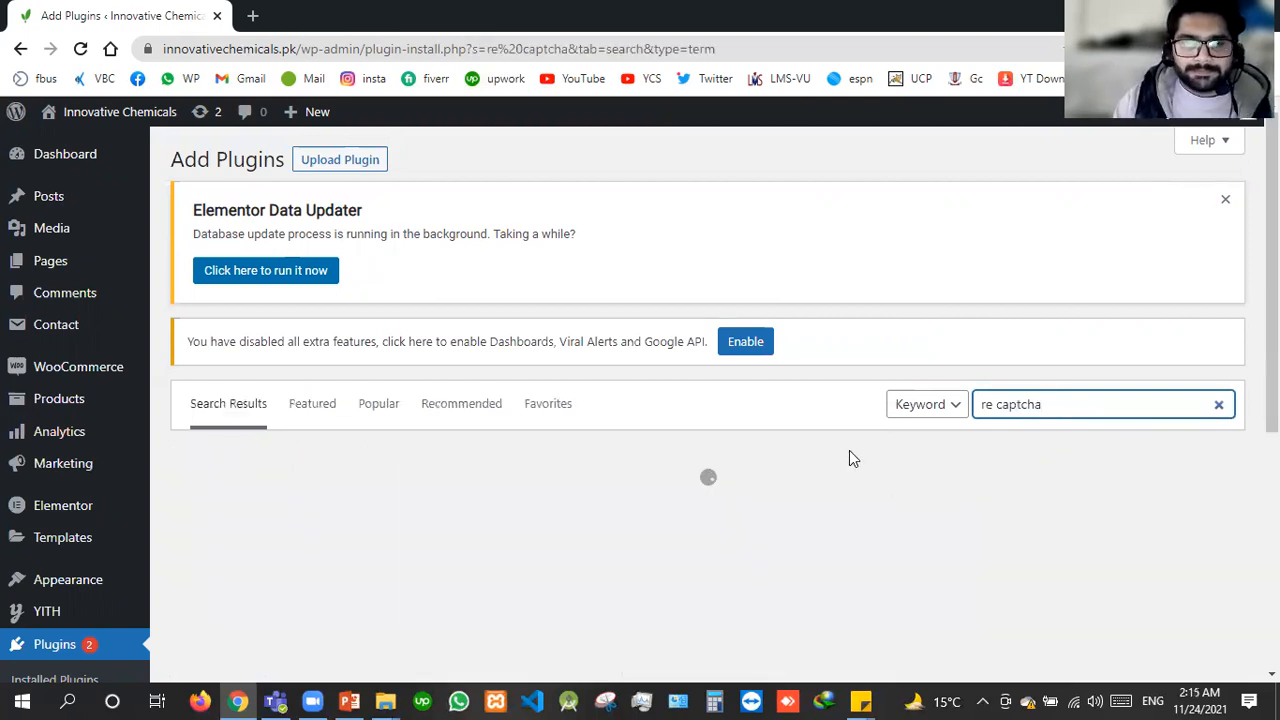
click(1225, 200)
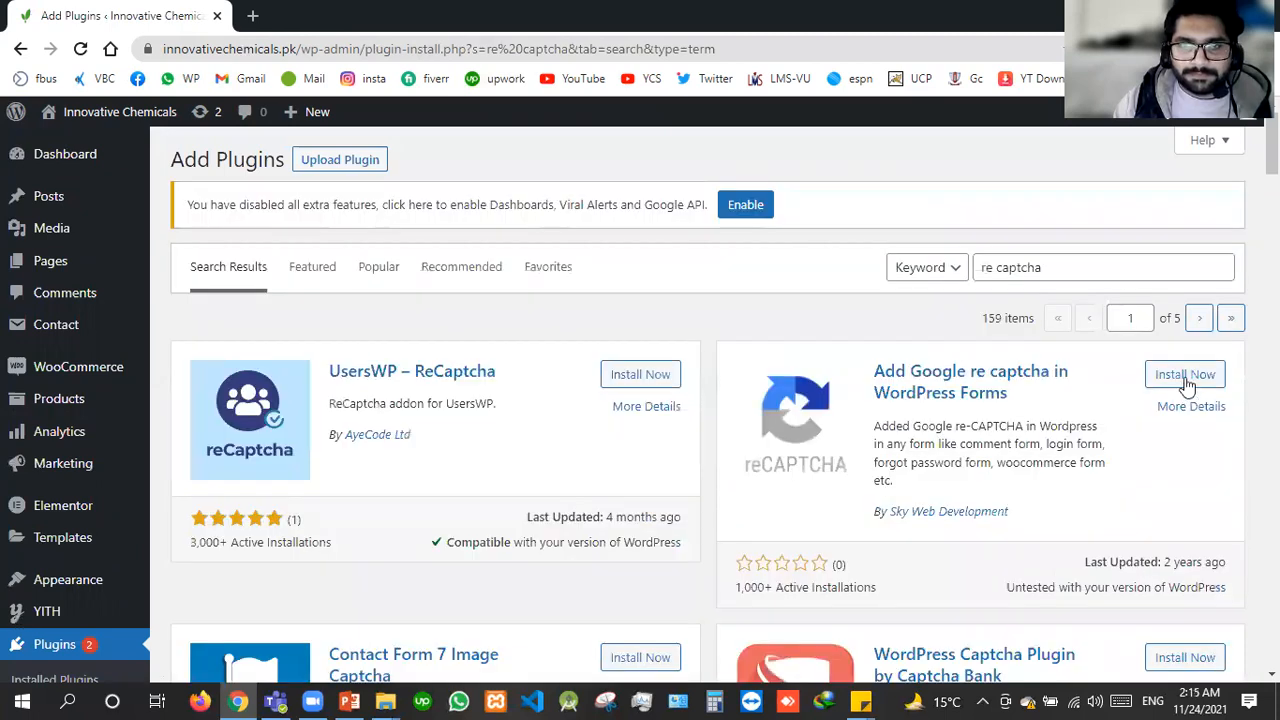
Install the Add Google re captcha in WordPress Forms and Contact Form 7 Image Captcha plugins
click(1187, 385)
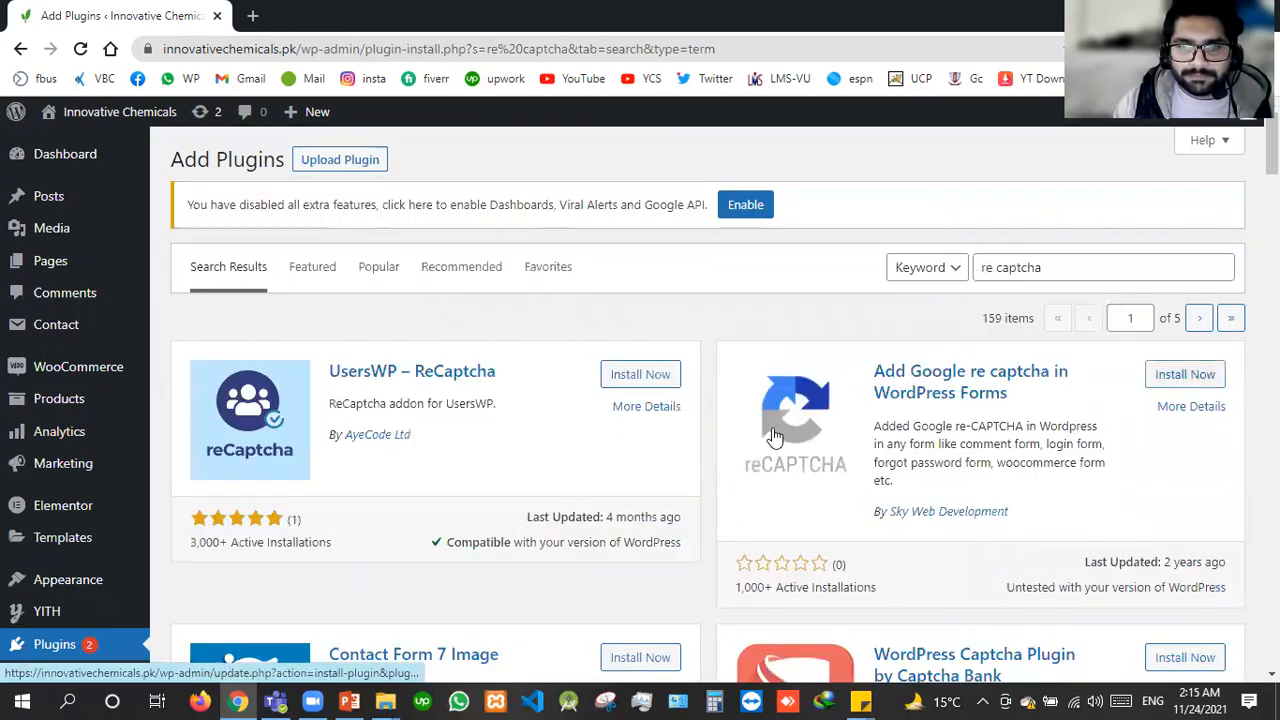
scroll(775, 438, down, 1)
scroll(772, 436, down, 1)
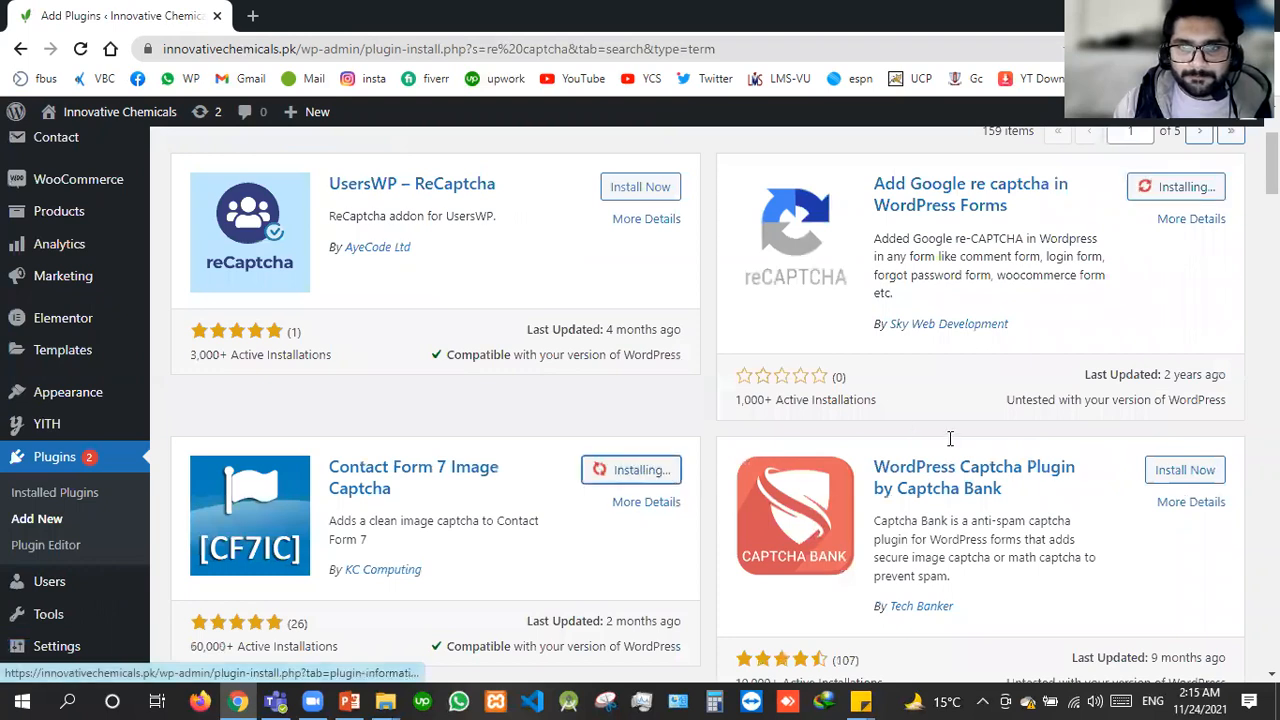
scroll(906, 425, up, 2)
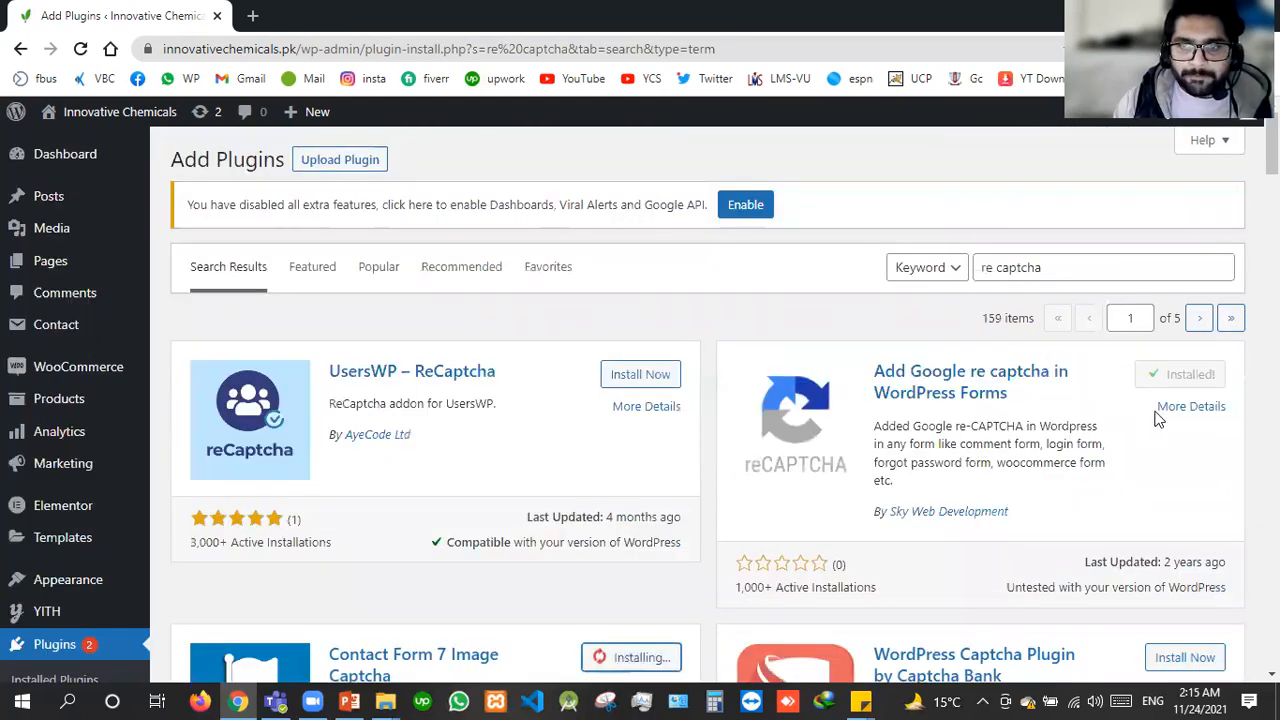
scroll(890, 470, down, 2)
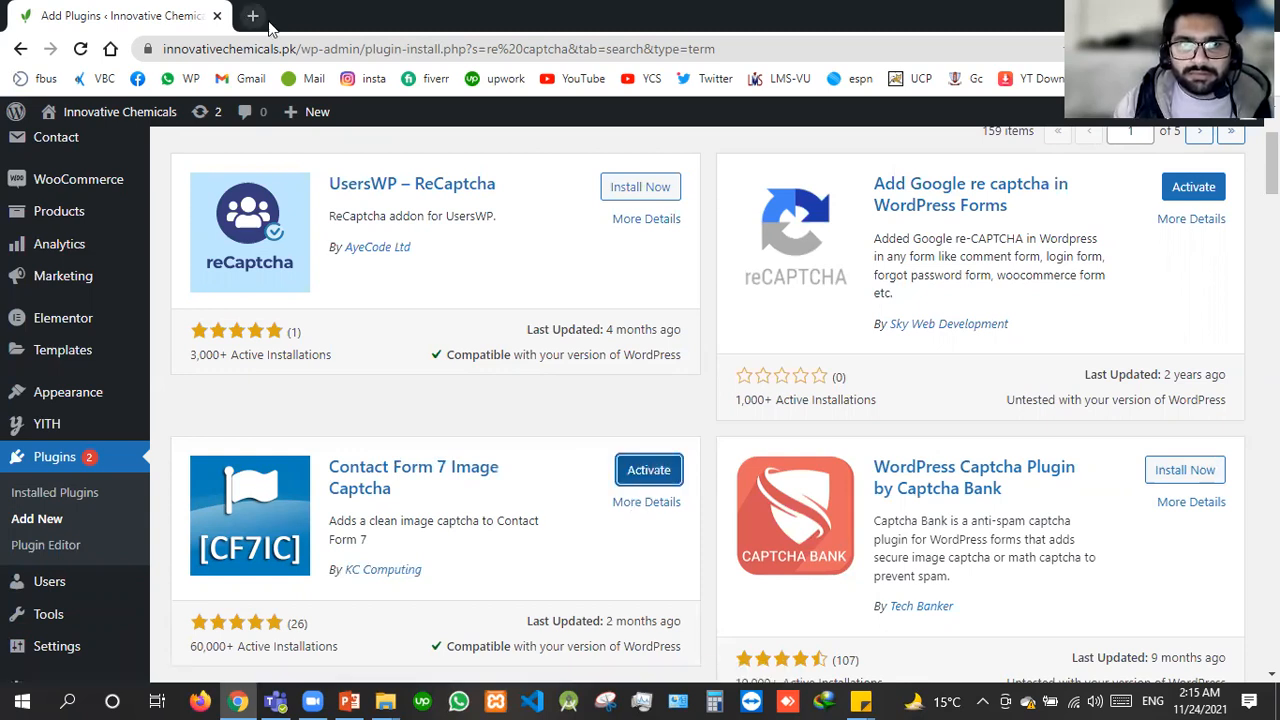
Activate the Add Google re captcha in WordPress Forms plugin and dismiss the Elementor Data Updater notice
click(1192, 190)
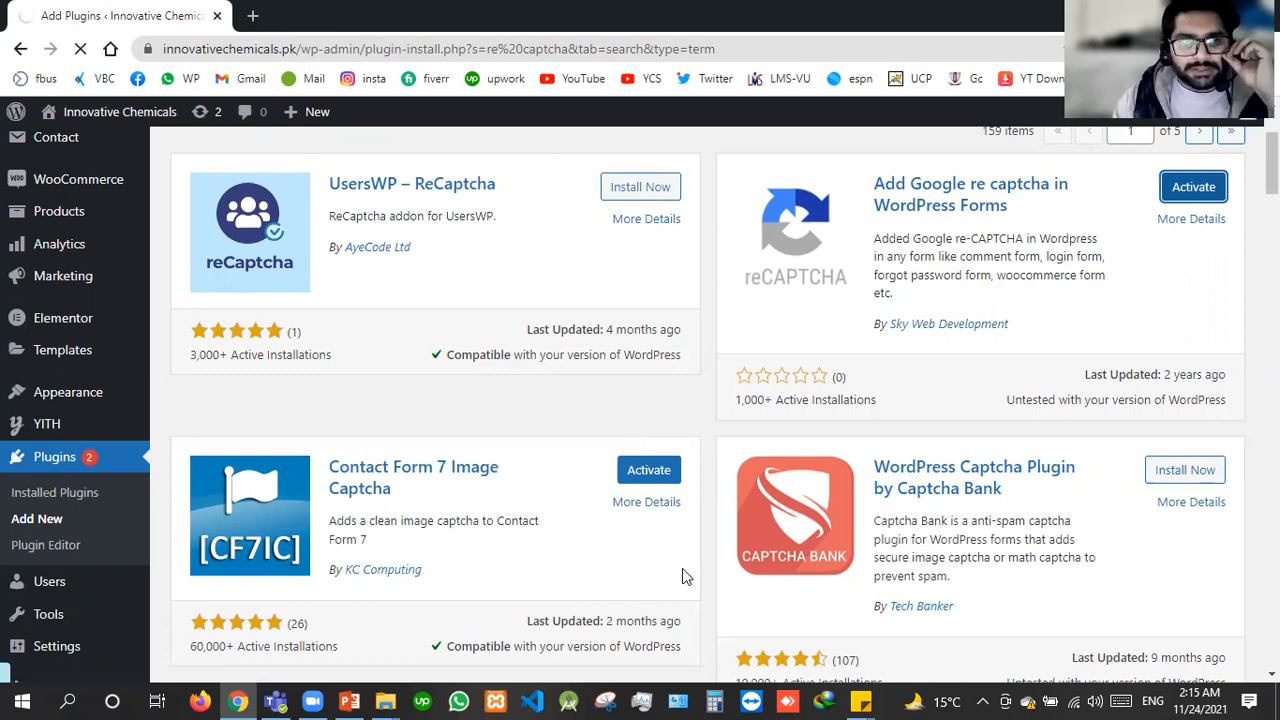
click(1205, 194)
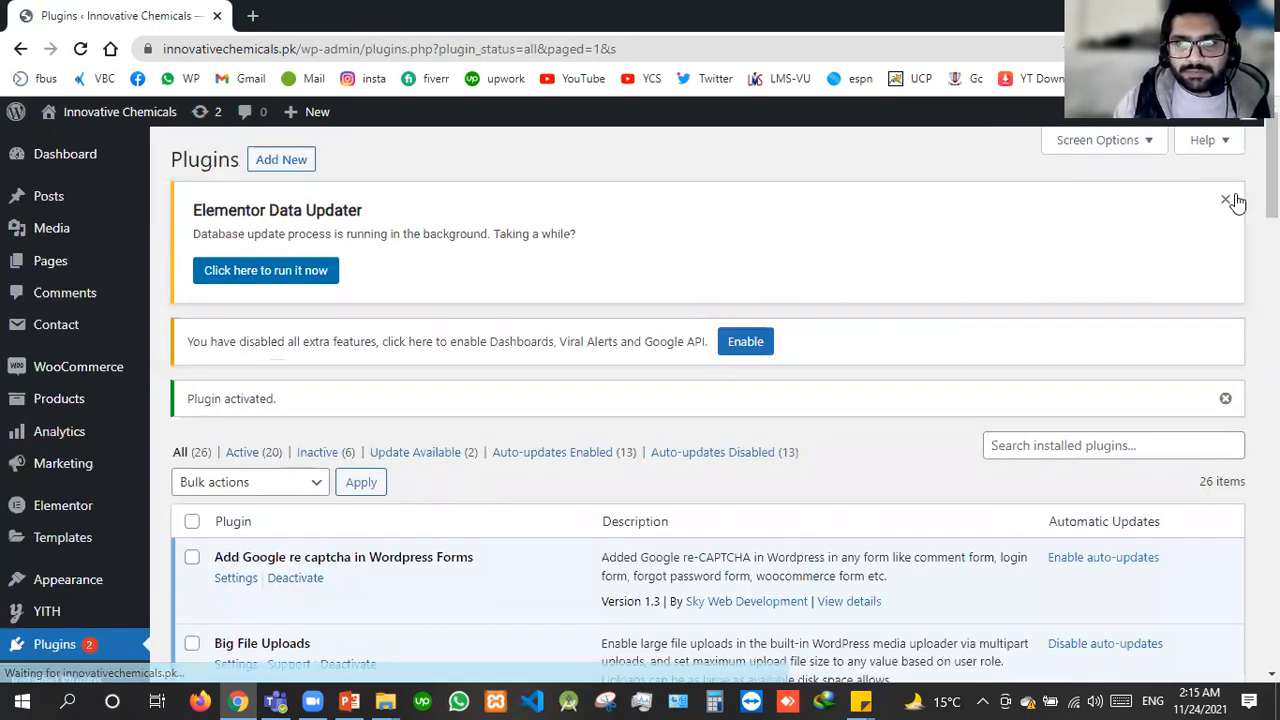
click(1230, 201)
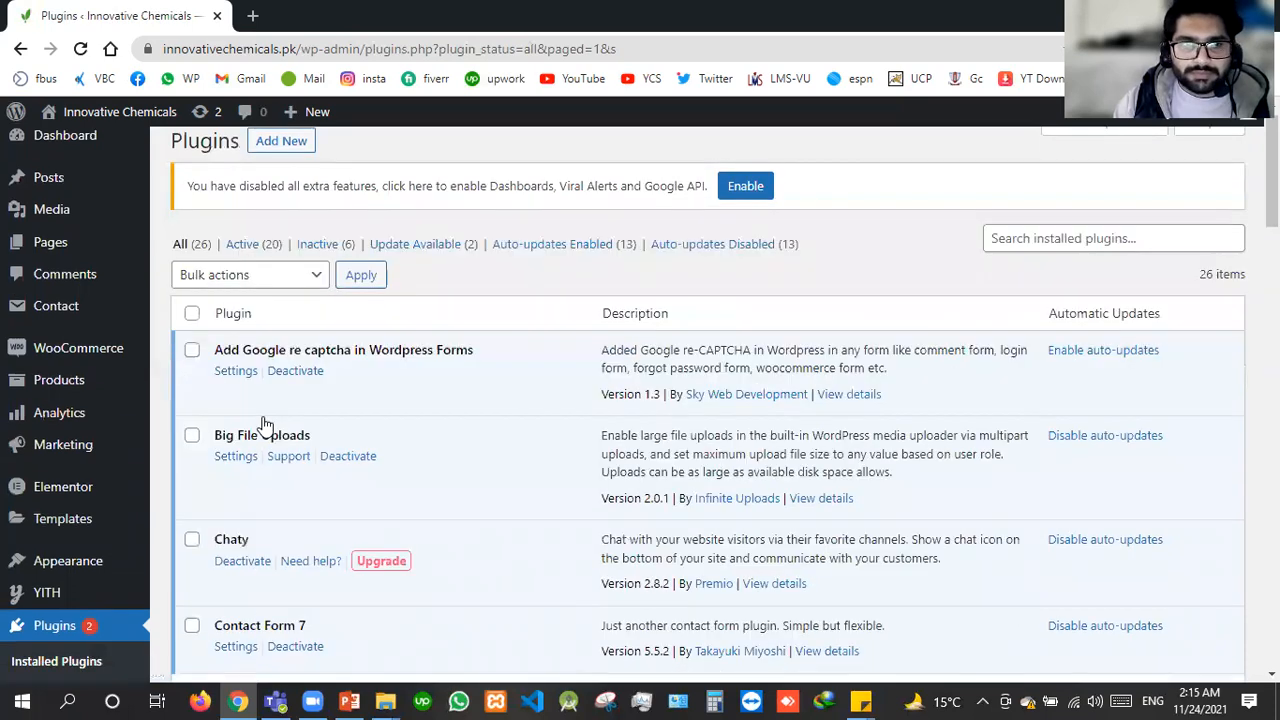
Open the settings of Add Google re captcha in Wordpress Forms and look over its Site Key and Secret Key fields
scroll(267, 335, down, 3)
scroll(267, 335, up, 2)
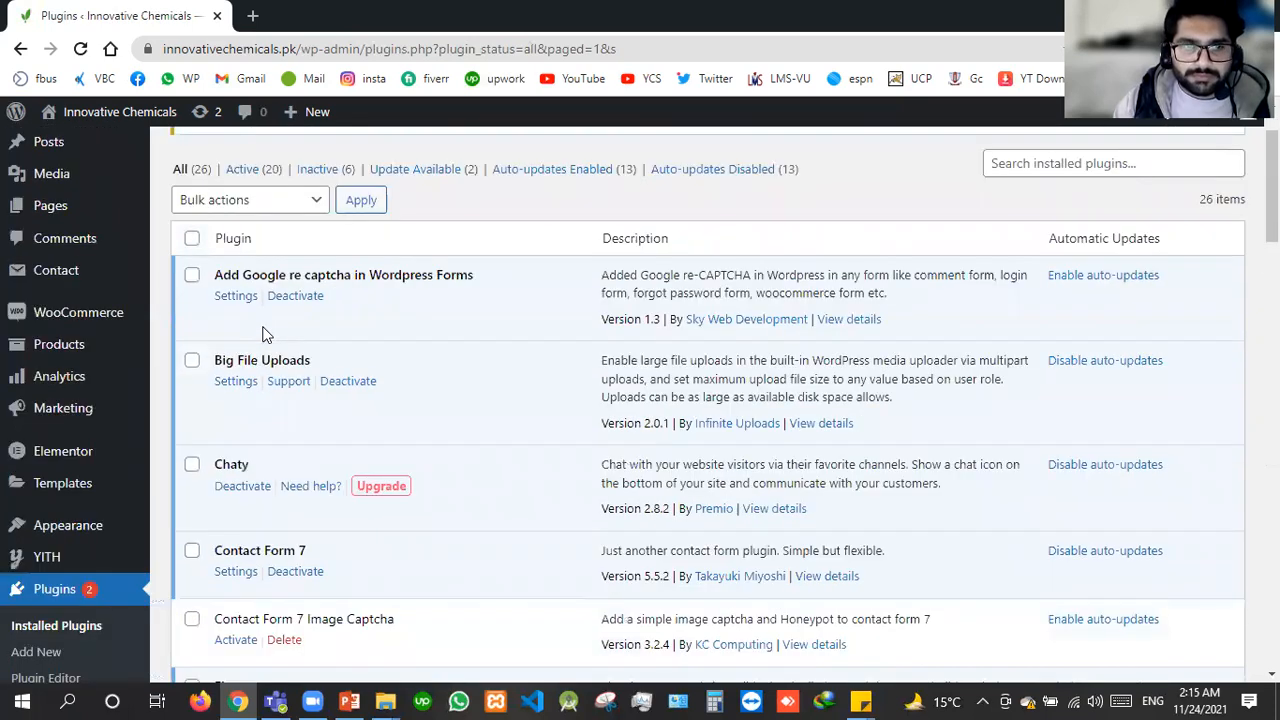
click(248, 300)
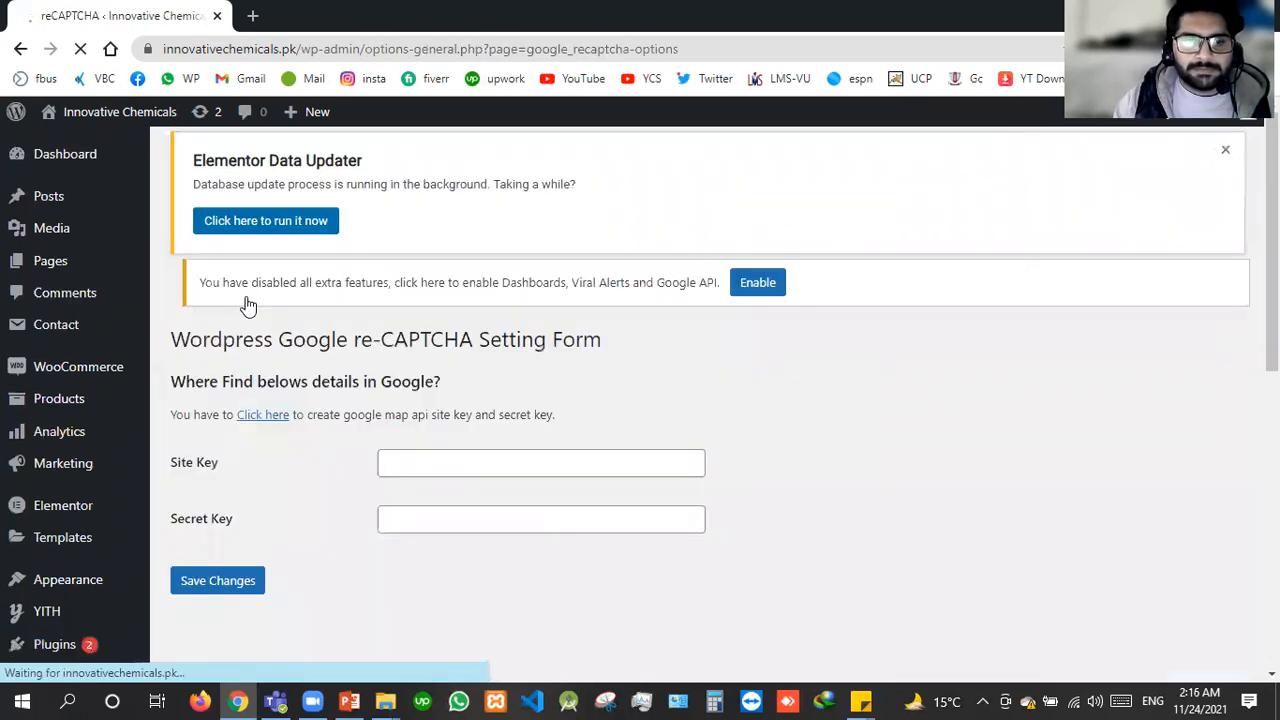
scroll(266, 249, down, 2)
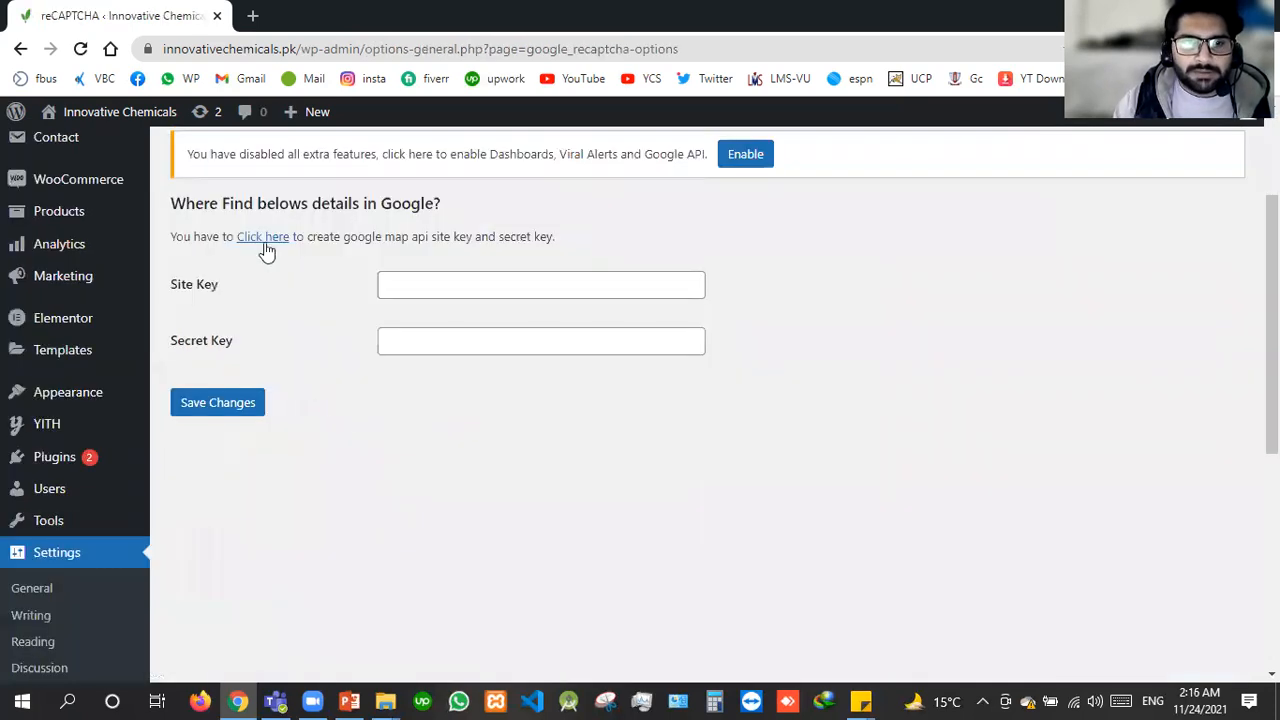
scroll(863, 240, up, 1)
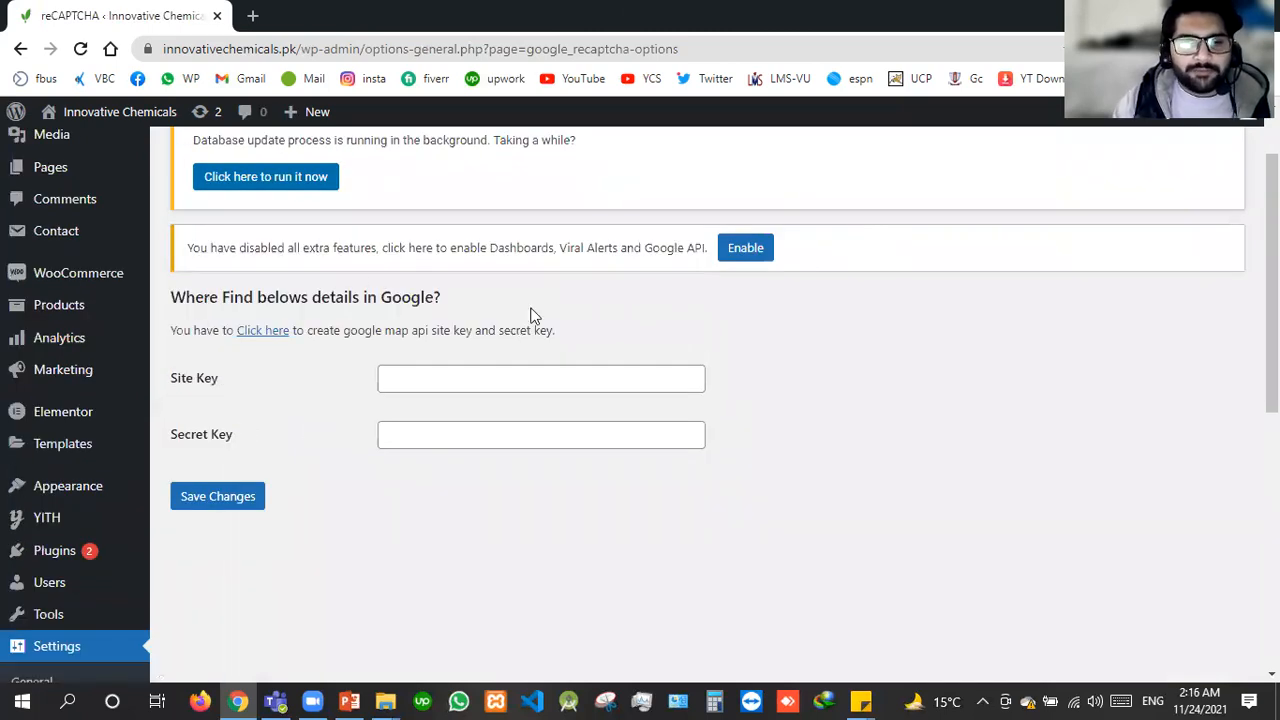